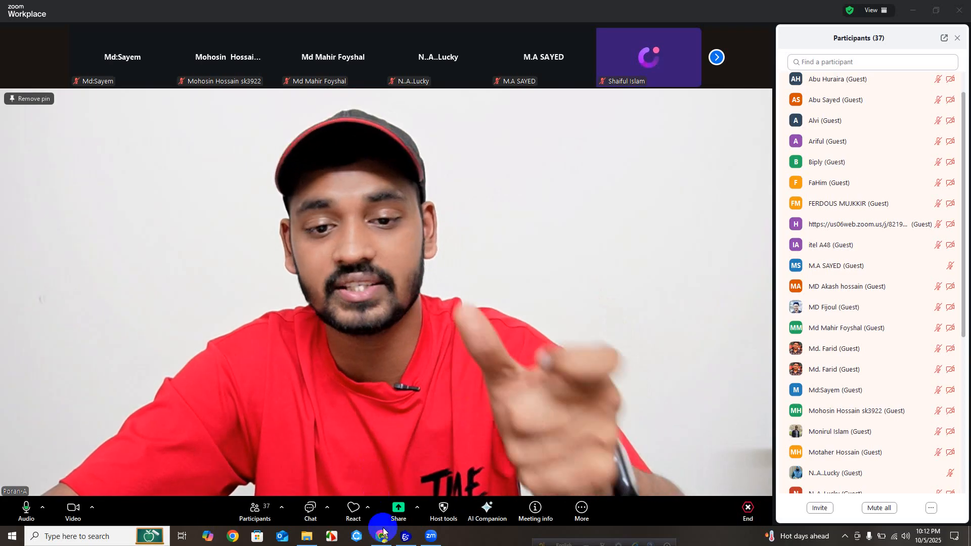
{"action": "mouse_move", "coordinate": [387, 539]}
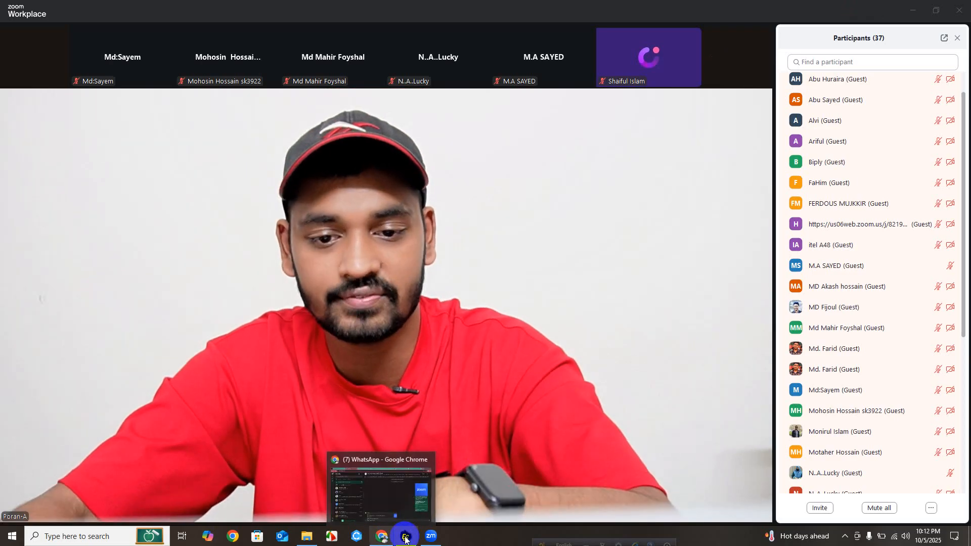
{"action": "left_click", "coordinate": [307, 537]}
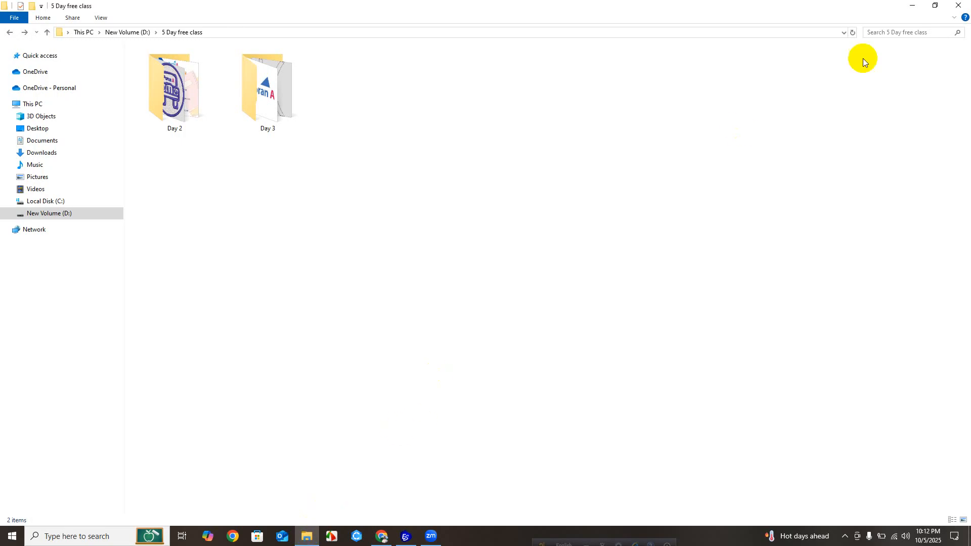
{"action": "left_click", "coordinate": [912, 6]}
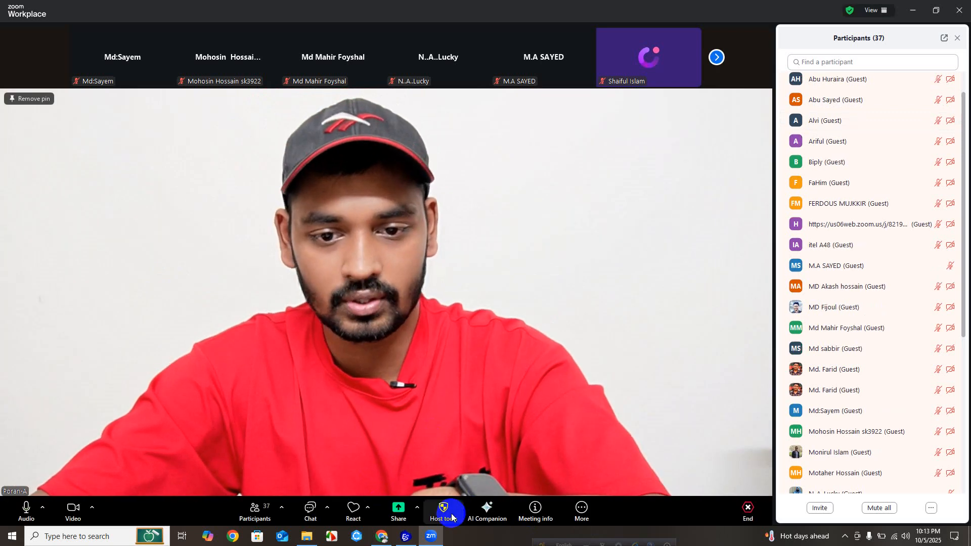
- Share the entire screen in the Zoom meeting and reduce the floating video strip to the speaker's video only
{"action": "left_click", "coordinate": [397, 506]}
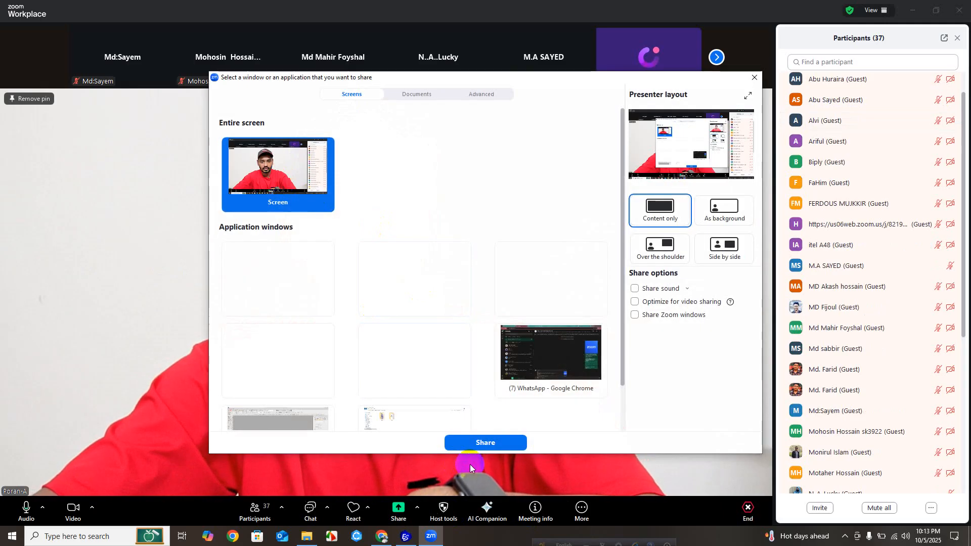
{"action": "key", "text": "Return"}
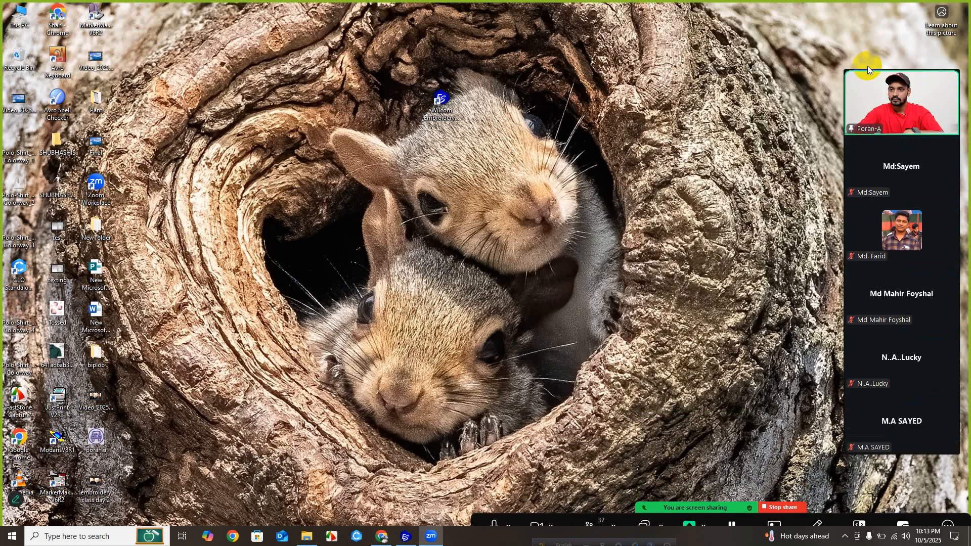
{"action": "left_click", "coordinate": [865, 64]}
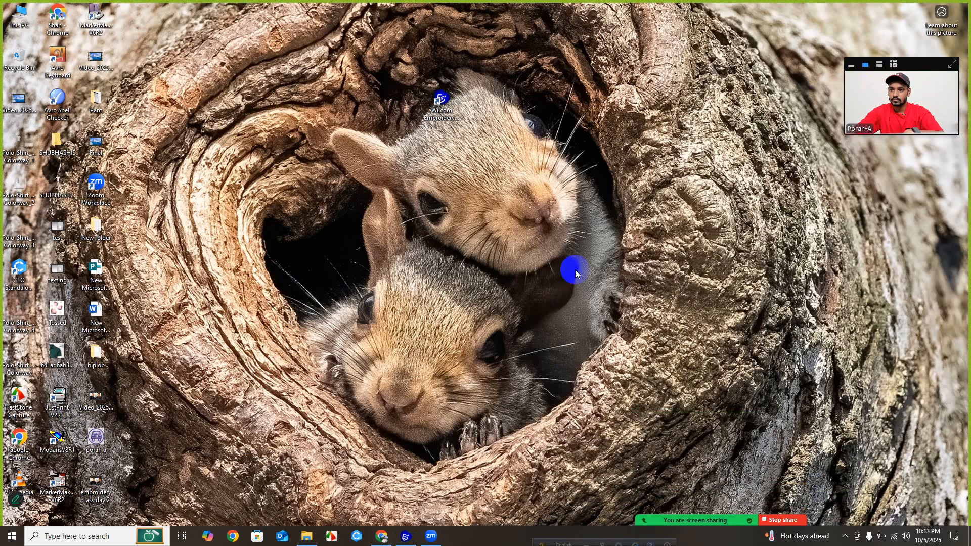
- Switch to File Explorer and open the Day 3 folder inside 5 Day free class
{"action": "left_click", "coordinate": [382, 535]}
{"action": "left_click", "coordinate": [382, 536]}
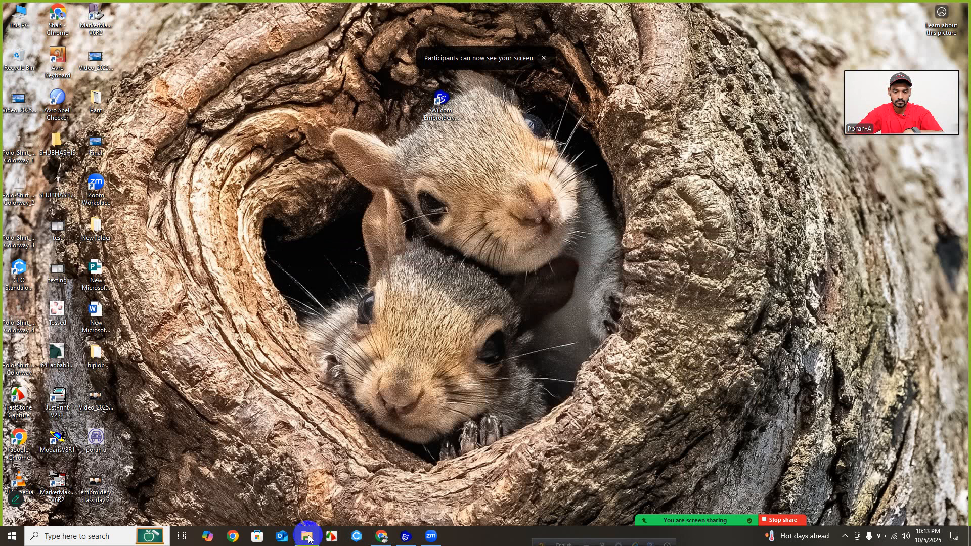
{"action": "left_click", "coordinate": [307, 536]}
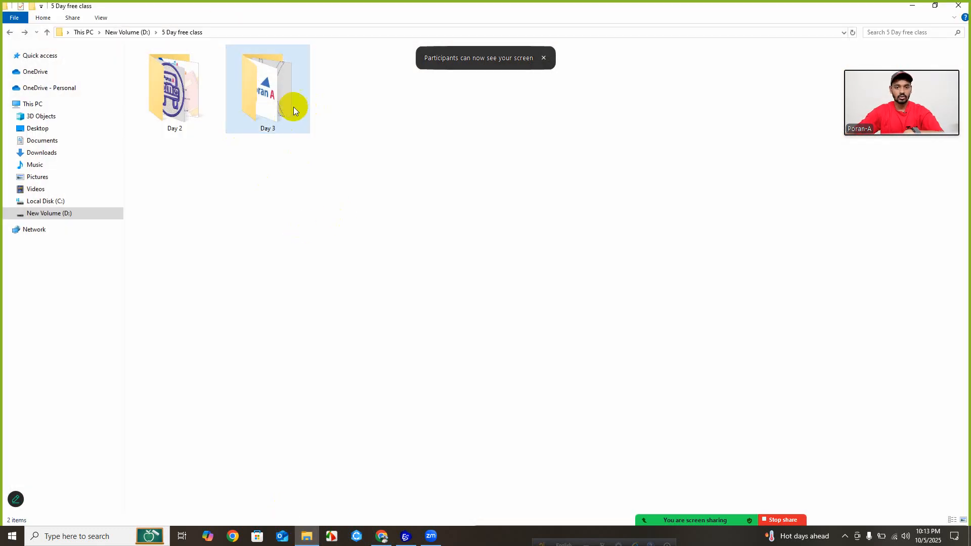
{"action": "left_click", "coordinate": [389, 205]}
{"action": "left_click_drag", "start_coordinate": [390, 205], "coordinate": [178, 74]}
{"action": "left_click", "coordinate": [184, 197]}
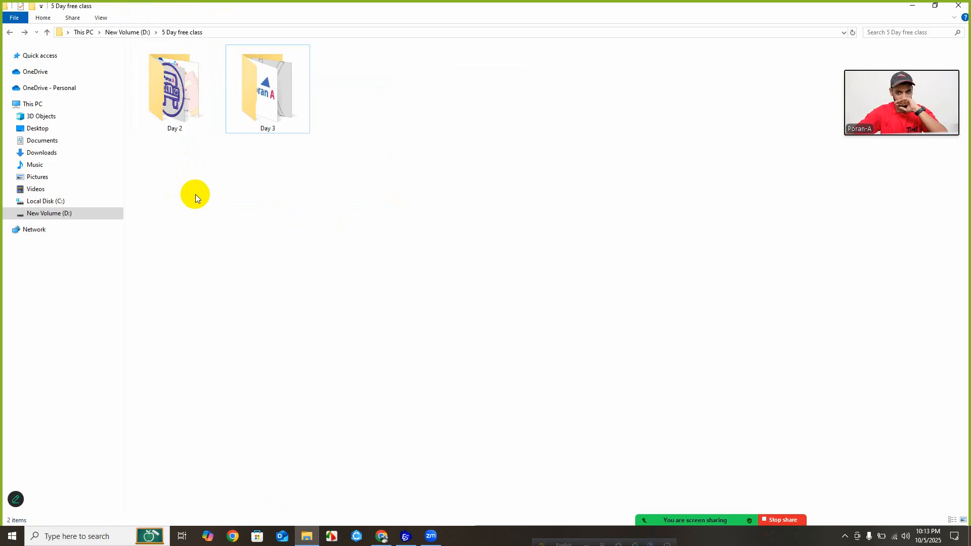
{"action": "left_click", "coordinate": [269, 110]}
{"action": "left_click", "coordinate": [271, 105], "text": "ctrl"}
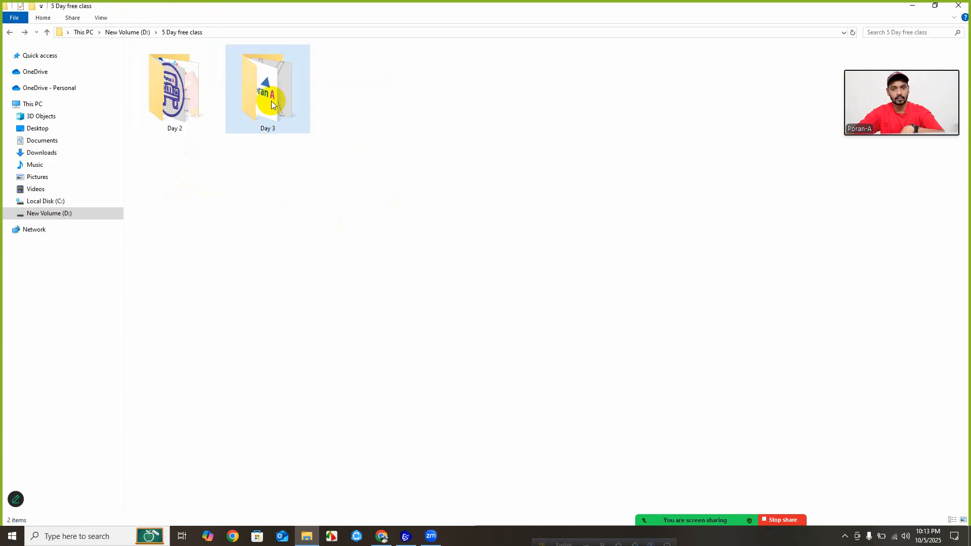
{"action": "double_click", "coordinate": [272, 105]}
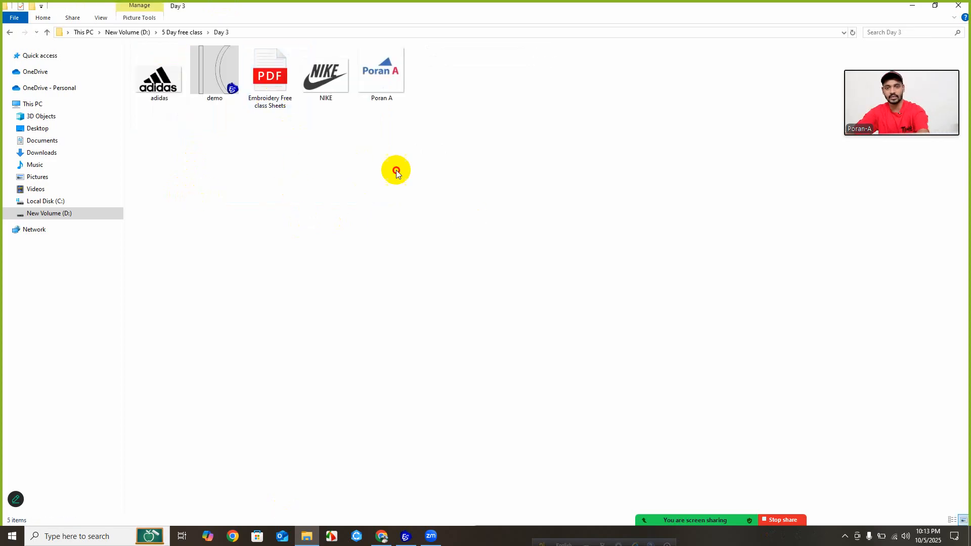
- Open the Embroidery Free class Sheets PDF and read its Free Class Day 3 topic list
{"action": "left_click_drag", "start_coordinate": [472, 219], "coordinate": [154, 59]}
{"action": "left_click", "coordinate": [275, 184]}
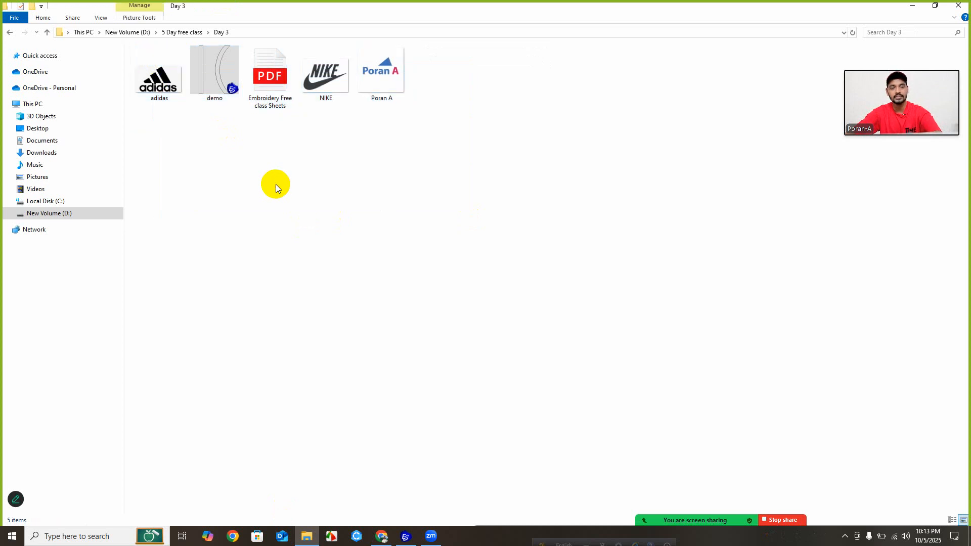
{"action": "left_click", "coordinate": [262, 90]}
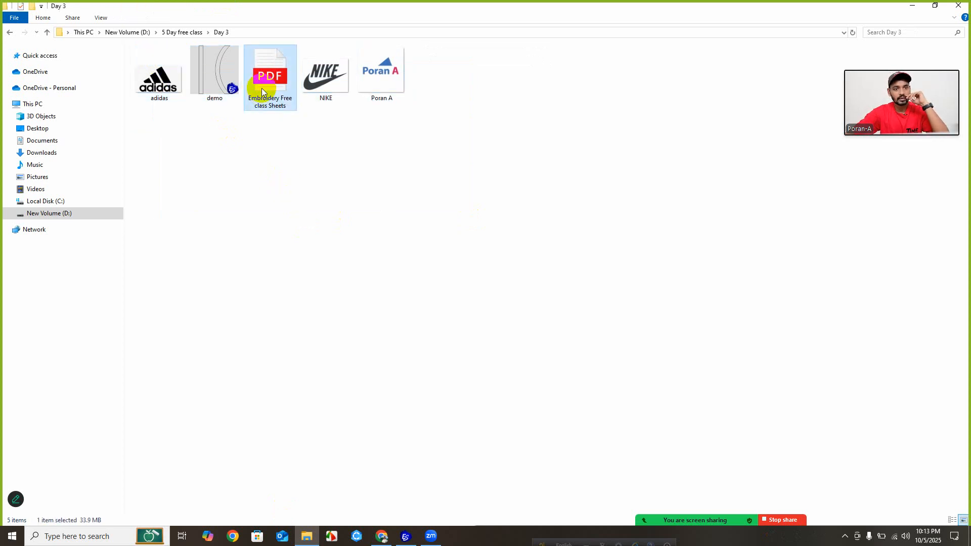
{"action": "double_click", "coordinate": [262, 88]}
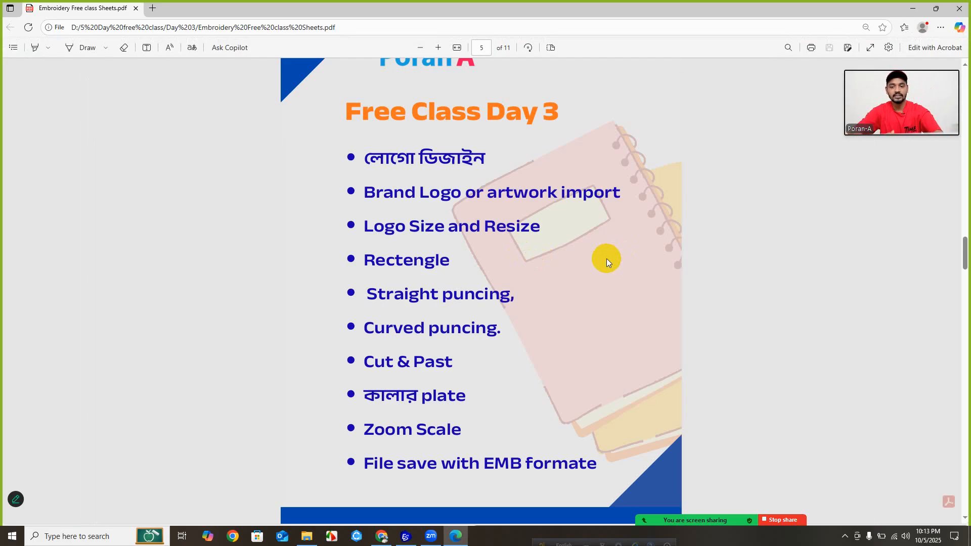
{"action": "left_click", "coordinate": [332, 538]}
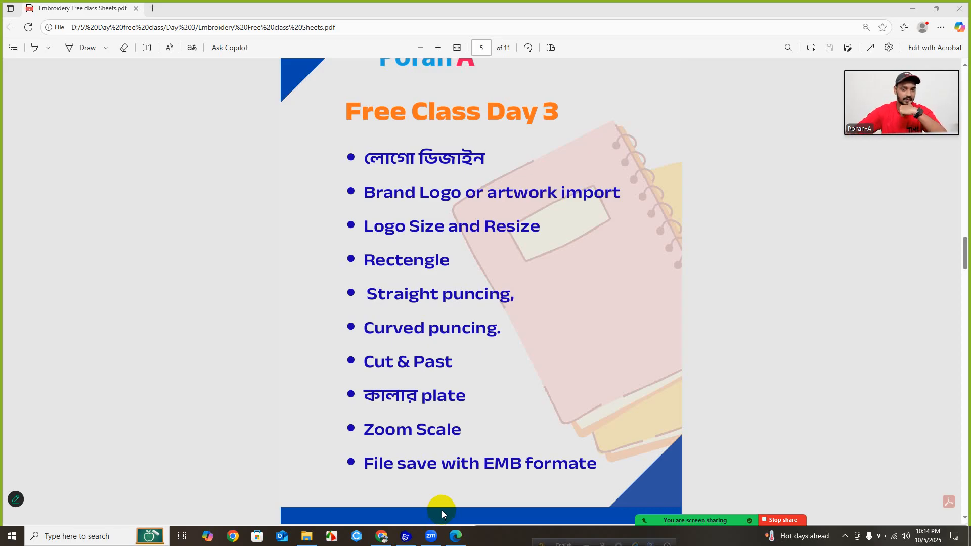
- Minimize the PDF and folder windows, and create a new blank design in Wilcom
{"action": "left_click", "coordinate": [911, 8]}
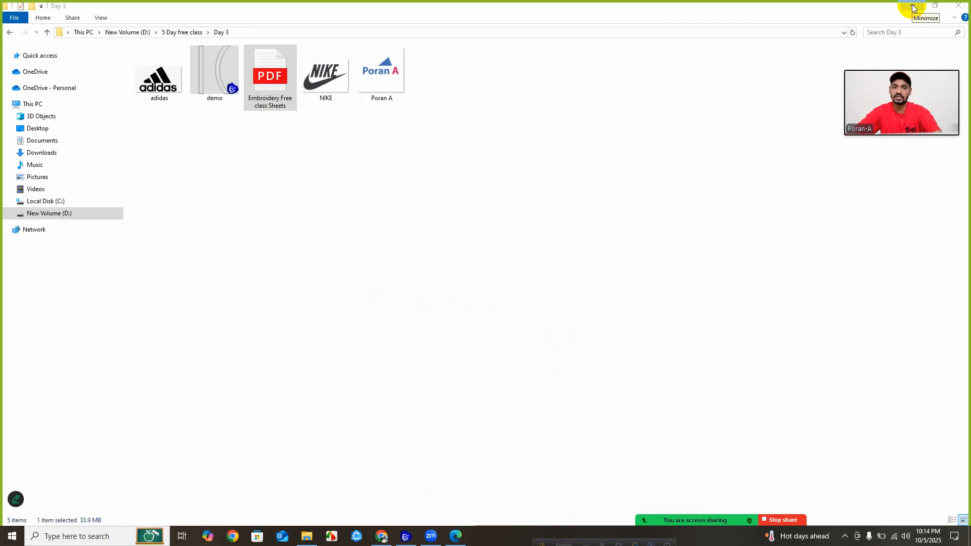
{"action": "left_click", "coordinate": [913, 8]}
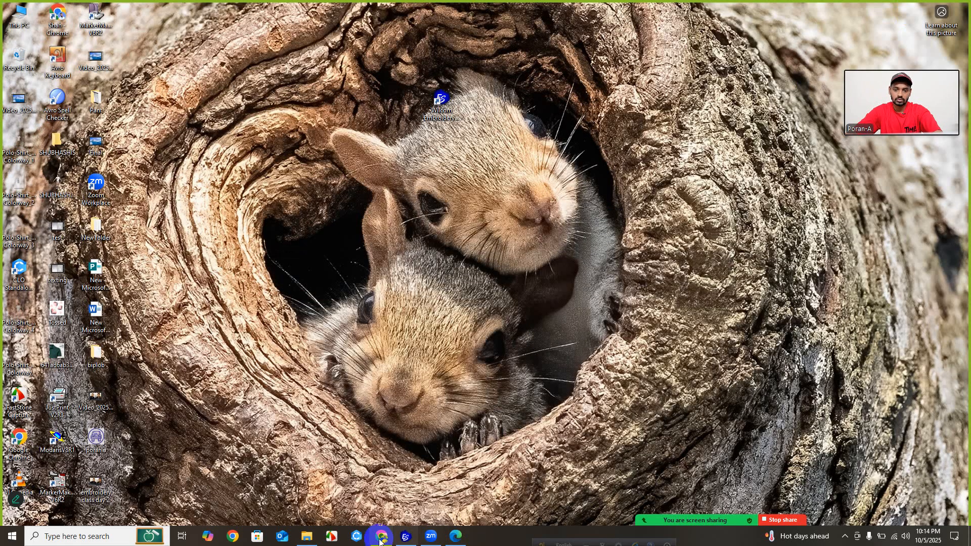
{"action": "left_click", "coordinate": [405, 535]}
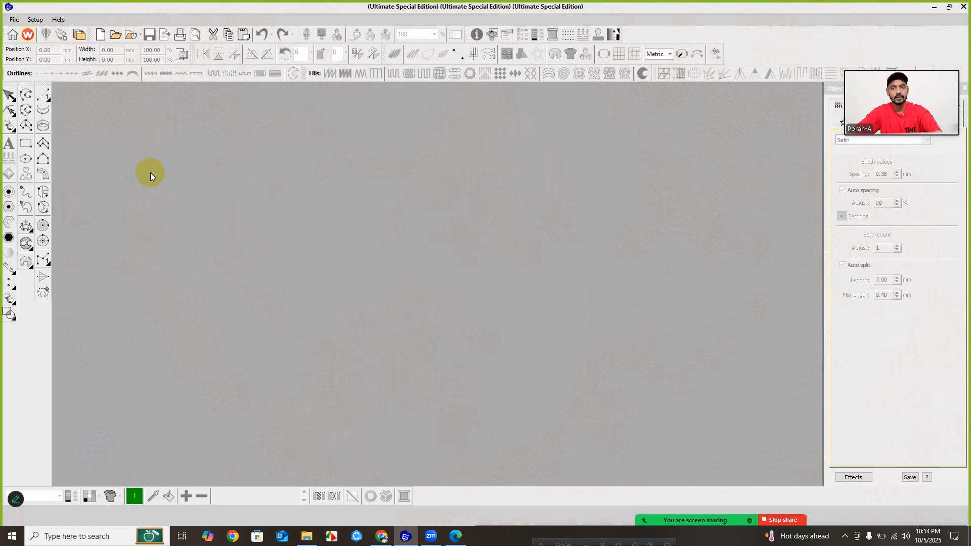
{"action": "left_click", "coordinate": [100, 34]}
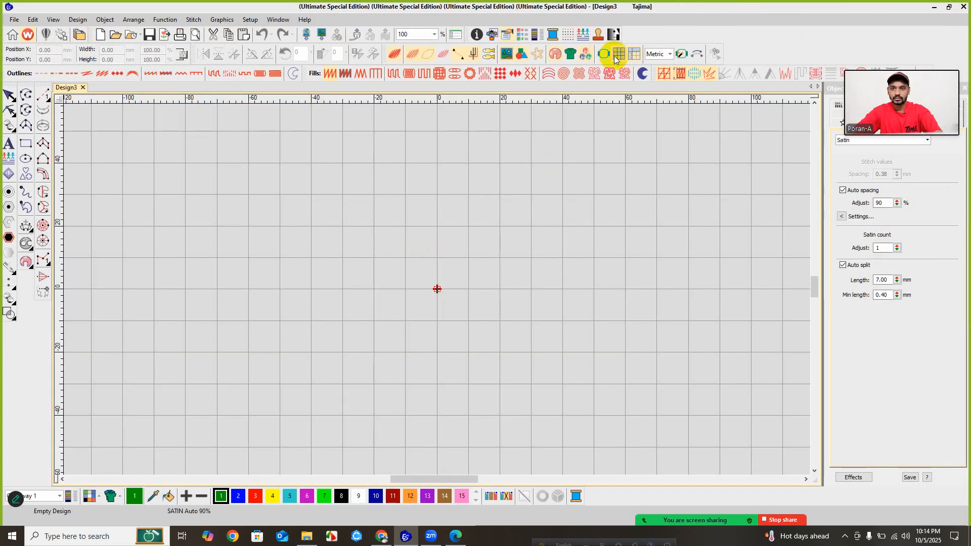
{"action": "left_click", "coordinate": [614, 57]}
{"action": "left_click", "coordinate": [618, 56]}
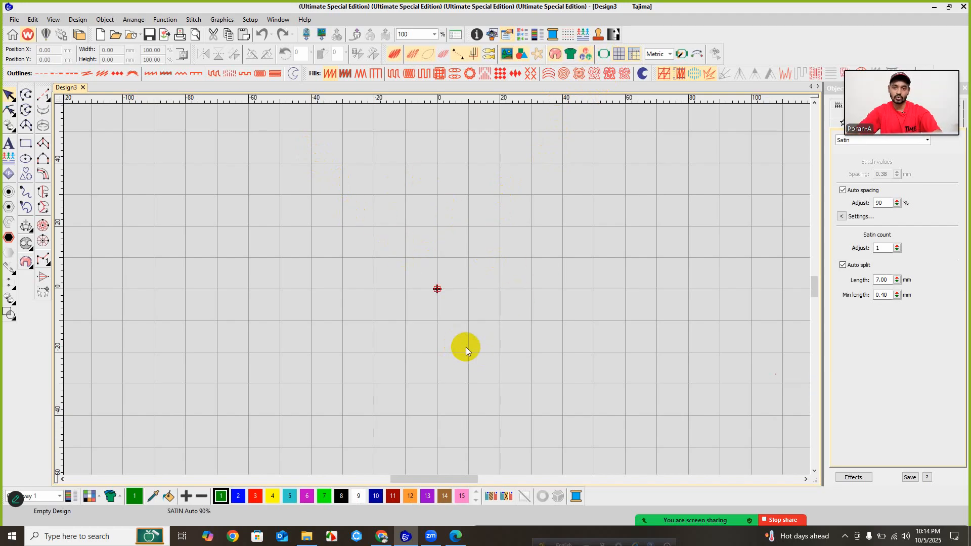
{"action": "left_click_drag", "start_coordinate": [620, 184], "coordinate": [335, 338]}
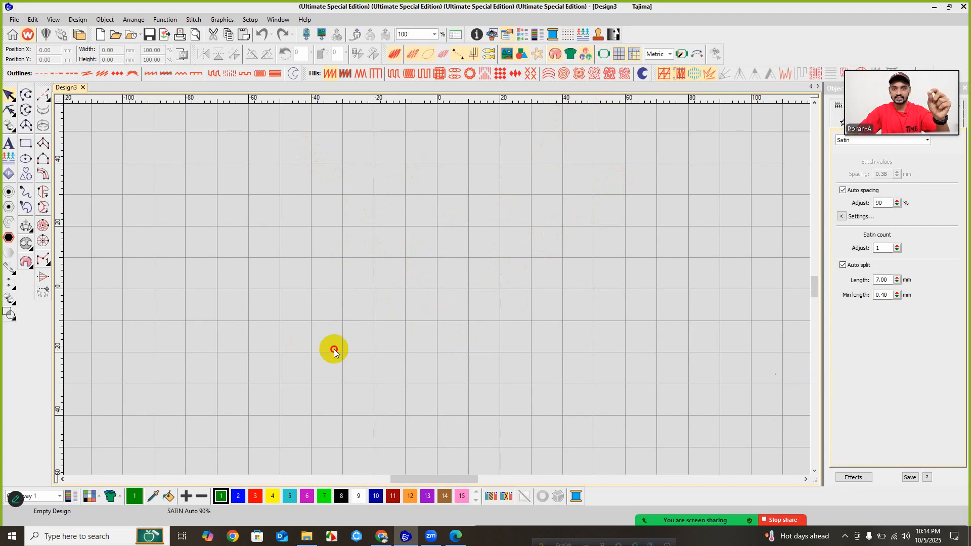
{"action": "left_click_drag", "start_coordinate": [357, 210], "coordinate": [458, 314]}
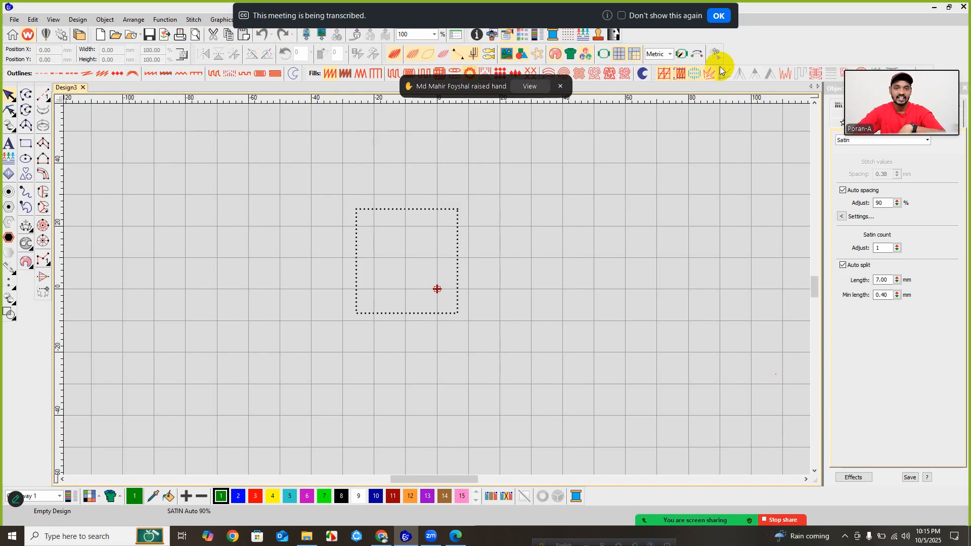
- Dismiss the meeting's transcription notice and the raised-hand notification
{"action": "left_click", "coordinate": [718, 15]}
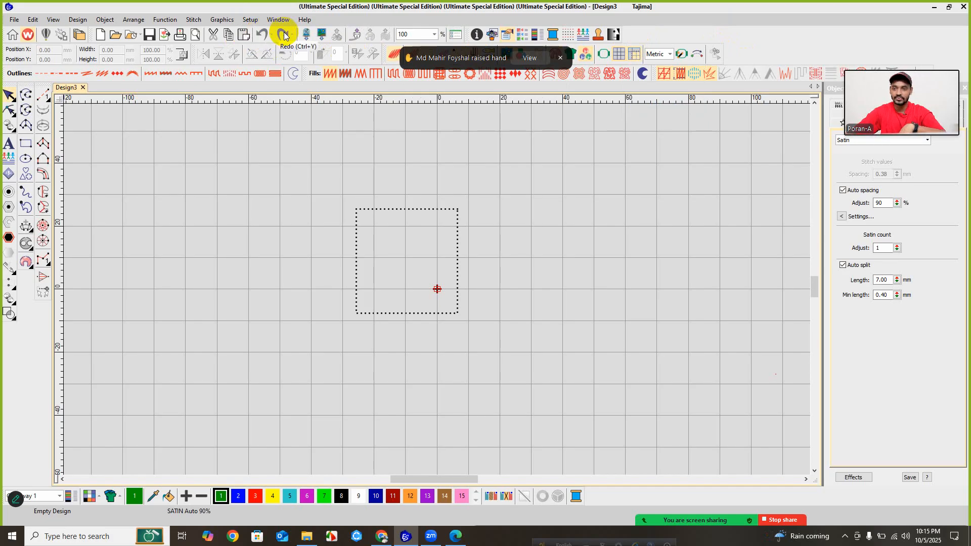
{"action": "left_click", "coordinate": [560, 59]}
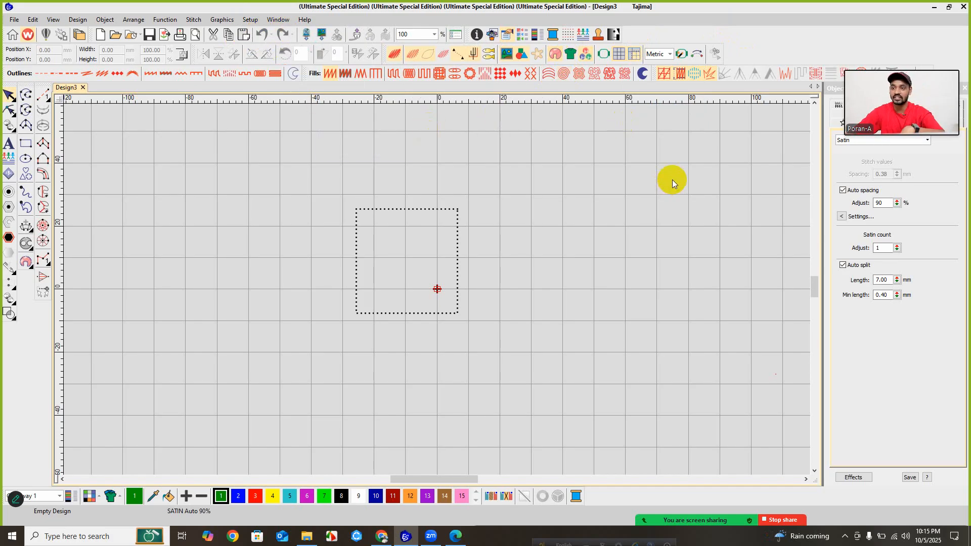
- Hide the background grid in the blank design window
{"action": "scroll", "coordinate": [437, 289], "scroll_direction": "up", "scroll_amount": 3}
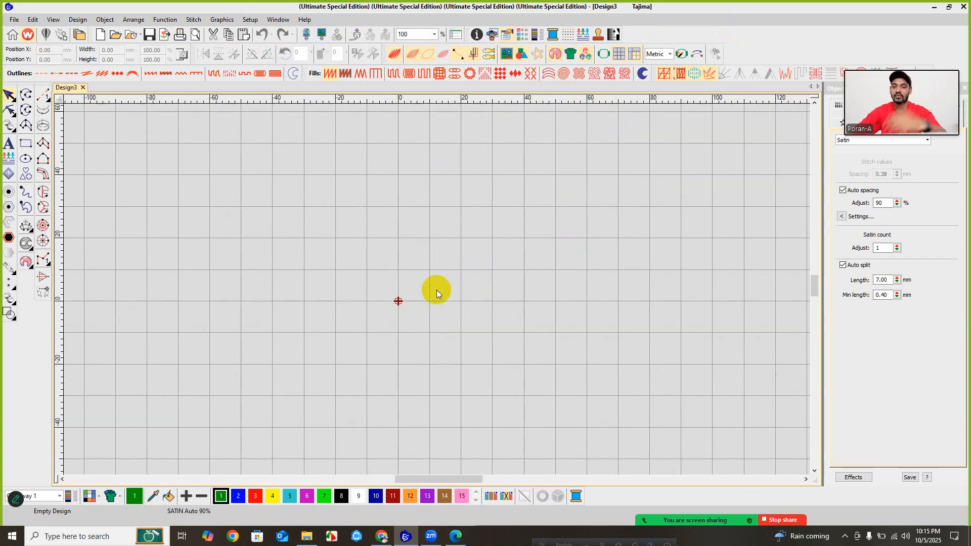
{"action": "scroll", "coordinate": [439, 290], "scroll_direction": "up", "scroll_amount": 2}
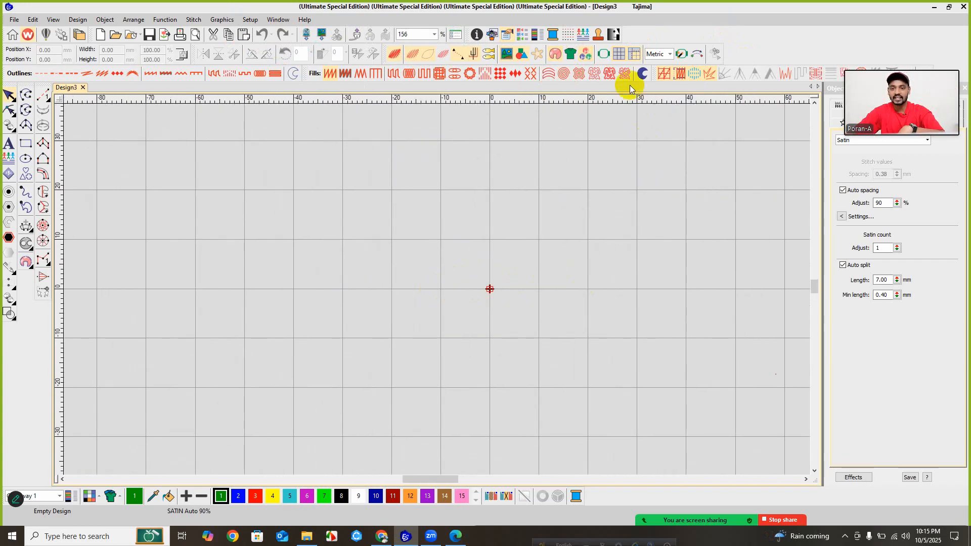
{"action": "left_click", "coordinate": [619, 57]}
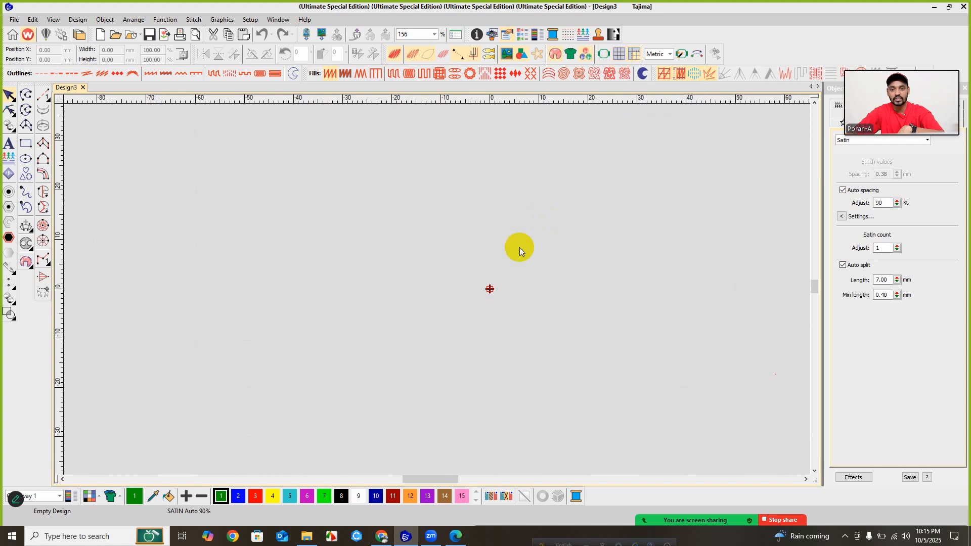
{"action": "scroll", "coordinate": [468, 285], "scroll_direction": "down", "scroll_amount": 3}
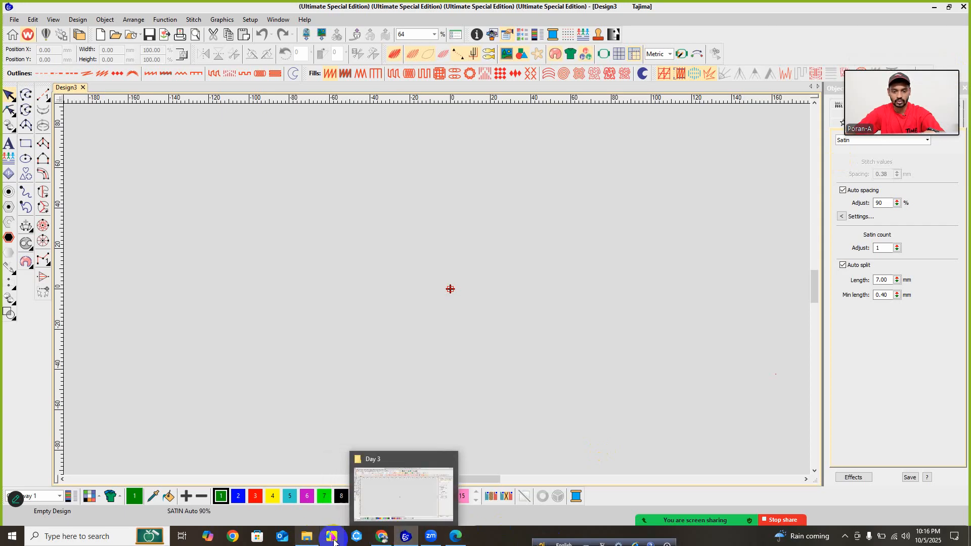
{"action": "left_click", "coordinate": [333, 537]}
{"action": "left_click", "coordinate": [72, 510]}
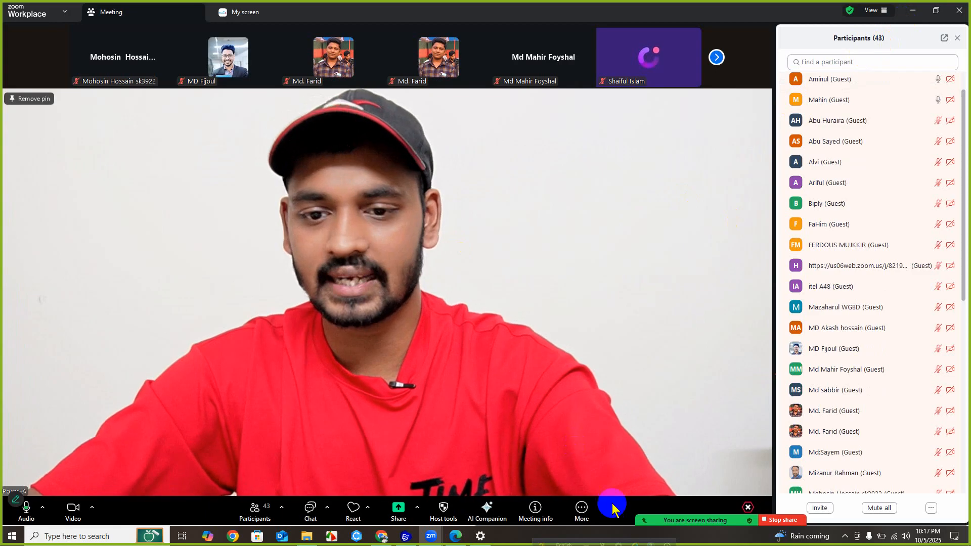
{"action": "left_click", "coordinate": [911, 11]}
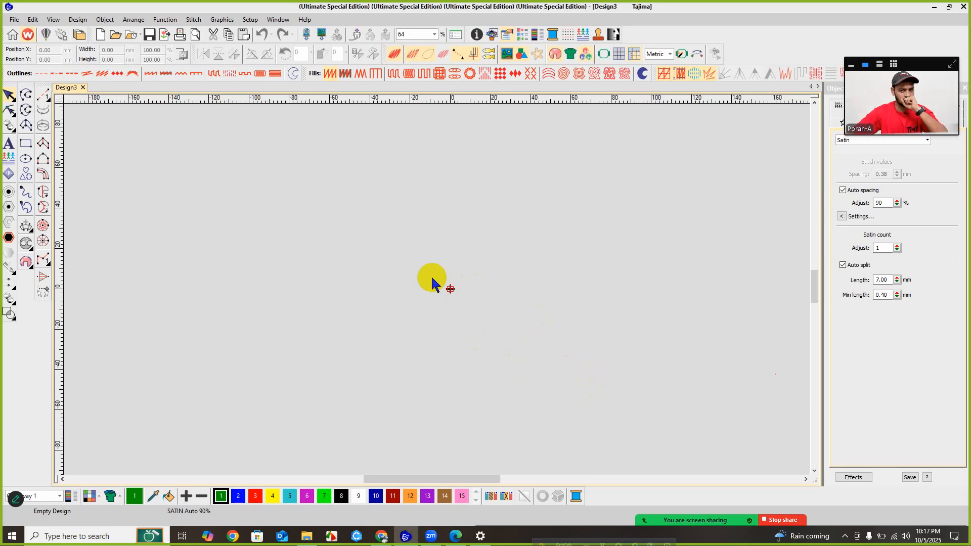
{"action": "mouse_move", "coordinate": [509, 521]}
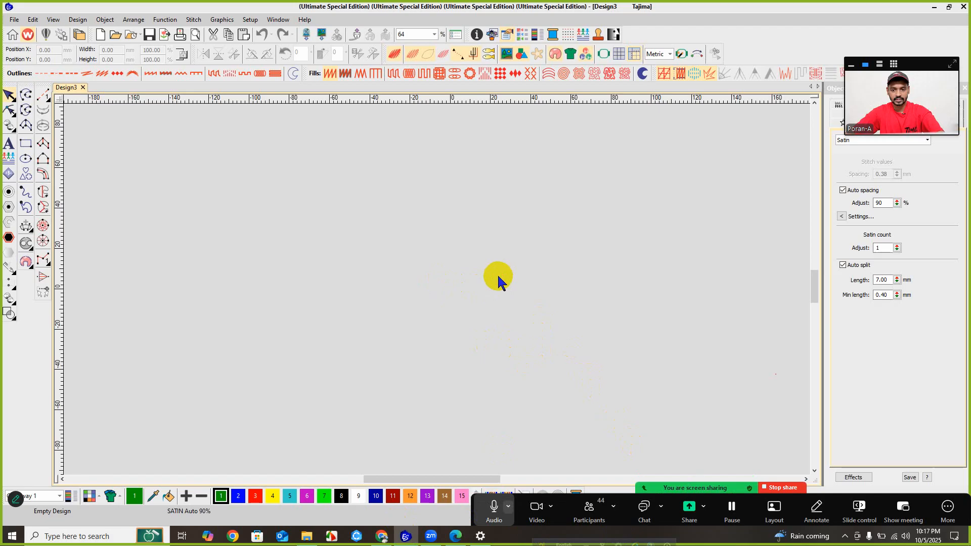
- Start importing a graphic and browse to the Day 3 folder within 5 Day free class on drive D
{"action": "left_click", "coordinate": [321, 34]}
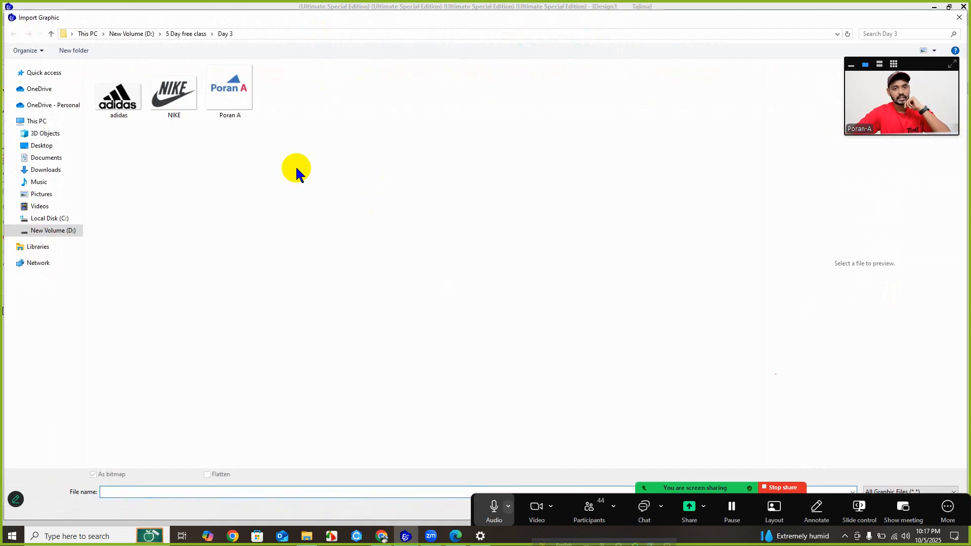
{"action": "left_click", "coordinate": [57, 232]}
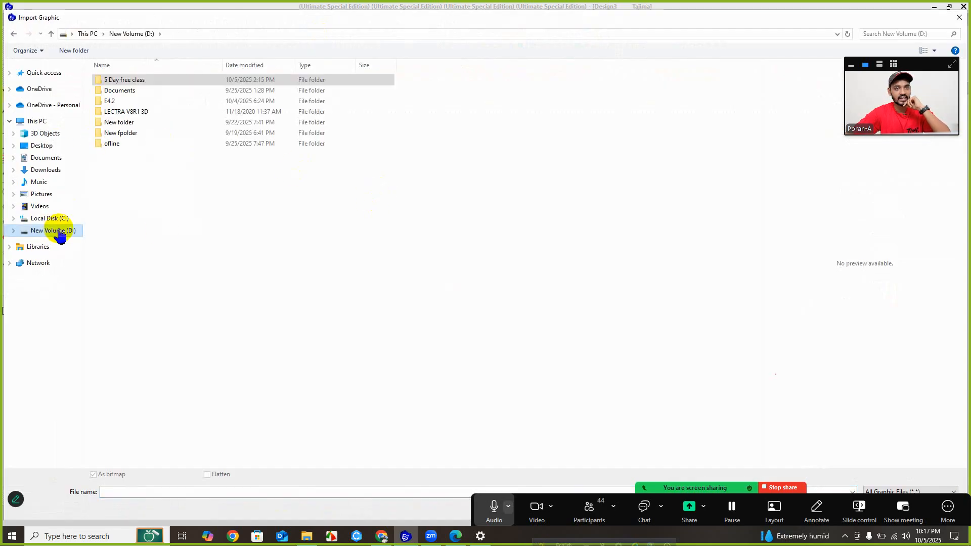
{"action": "left_click", "coordinate": [154, 78]}
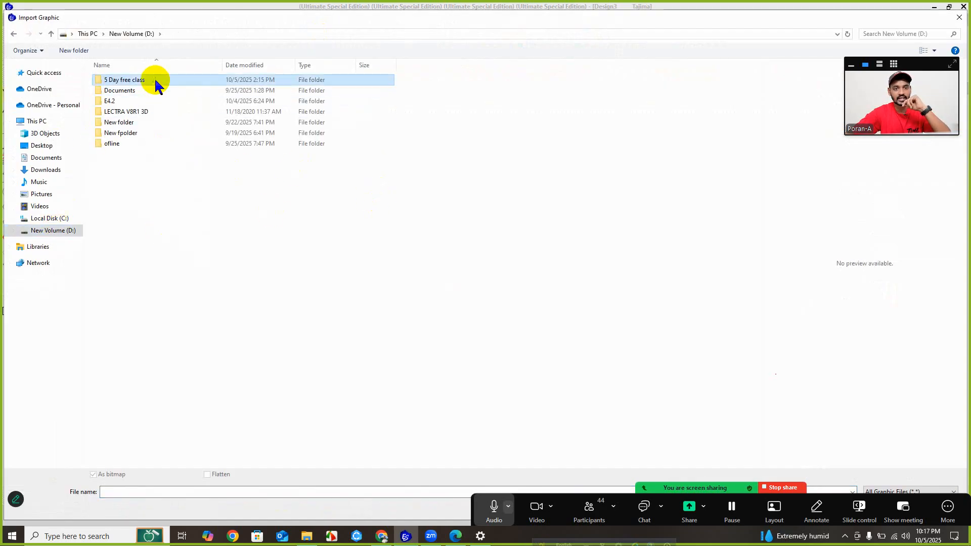
{"action": "left_click", "coordinate": [154, 80]}
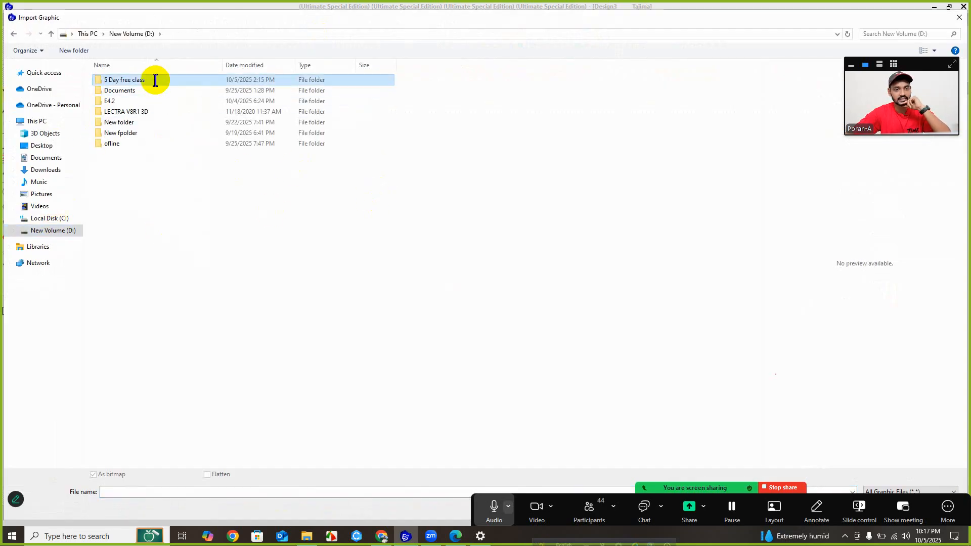
{"action": "left_click", "coordinate": [55, 172]}
{"action": "left_click", "coordinate": [59, 232]}
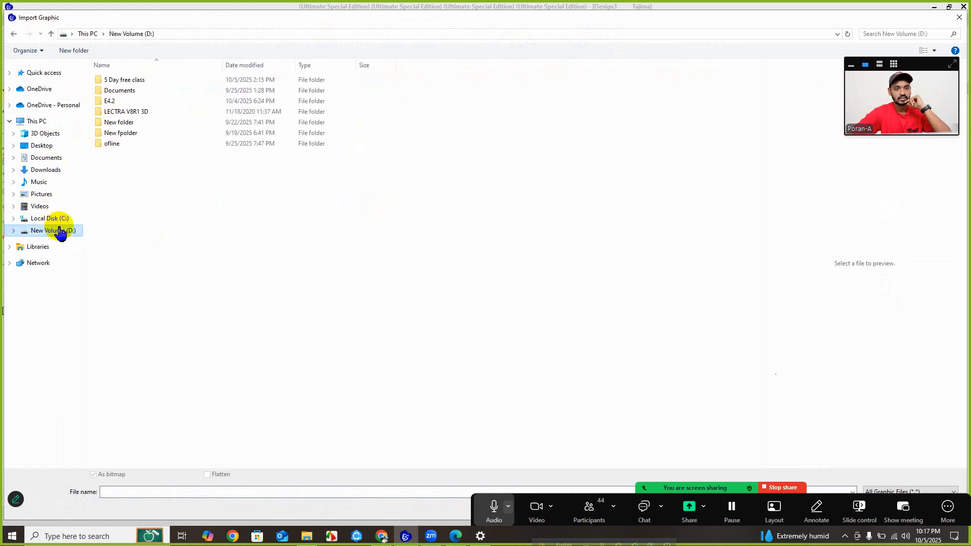
{"action": "double_click", "coordinate": [187, 82]}
{"action": "left_click", "coordinate": [191, 91]}
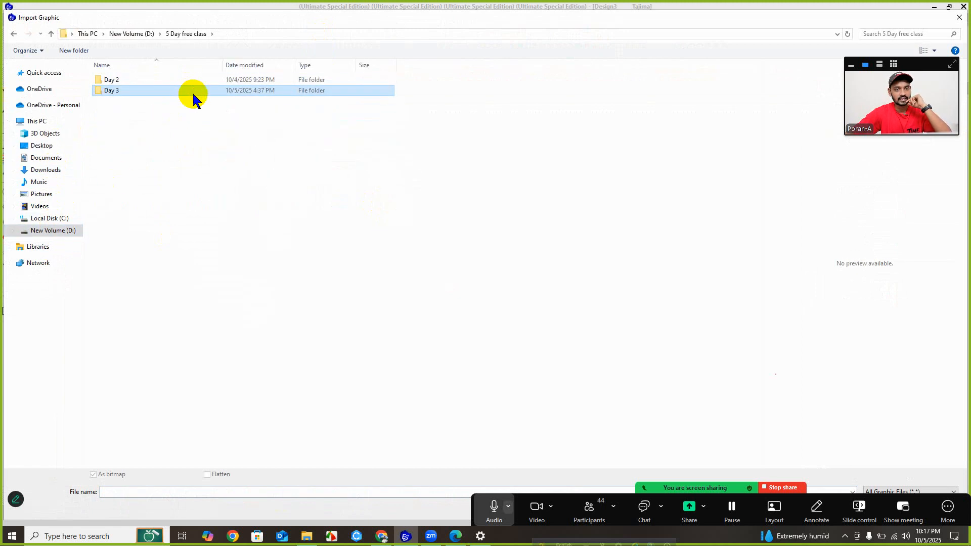
{"action": "double_click", "coordinate": [192, 91]}
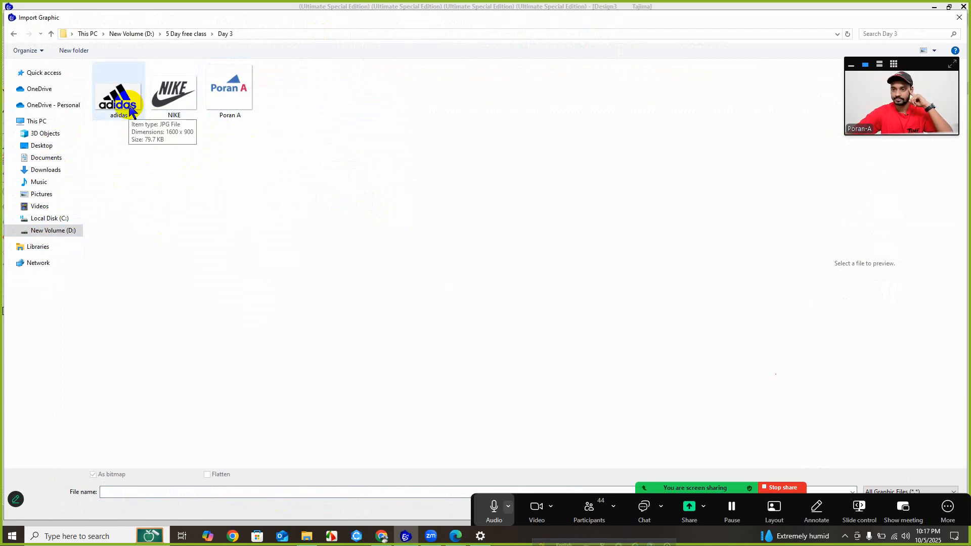
- Import the adidas logo image into the blank design
{"action": "left_click", "coordinate": [113, 85]}
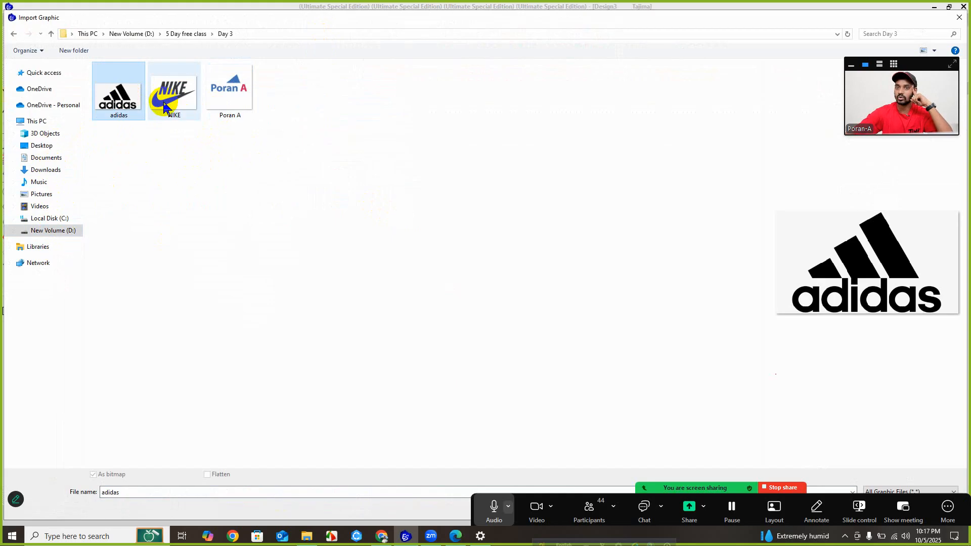
{"action": "left_click", "coordinate": [217, 190]}
{"action": "left_click", "coordinate": [121, 110]}
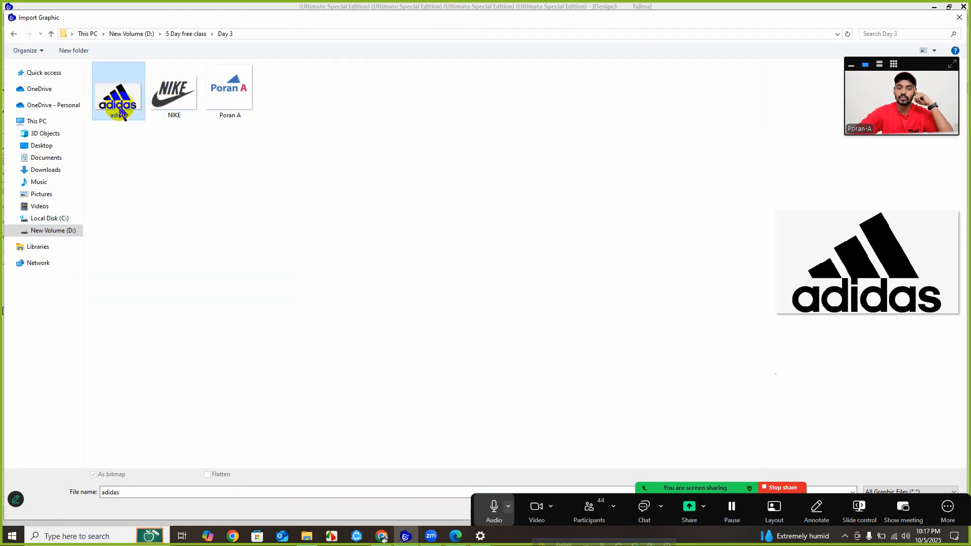
{"action": "double_click", "coordinate": [120, 112]}
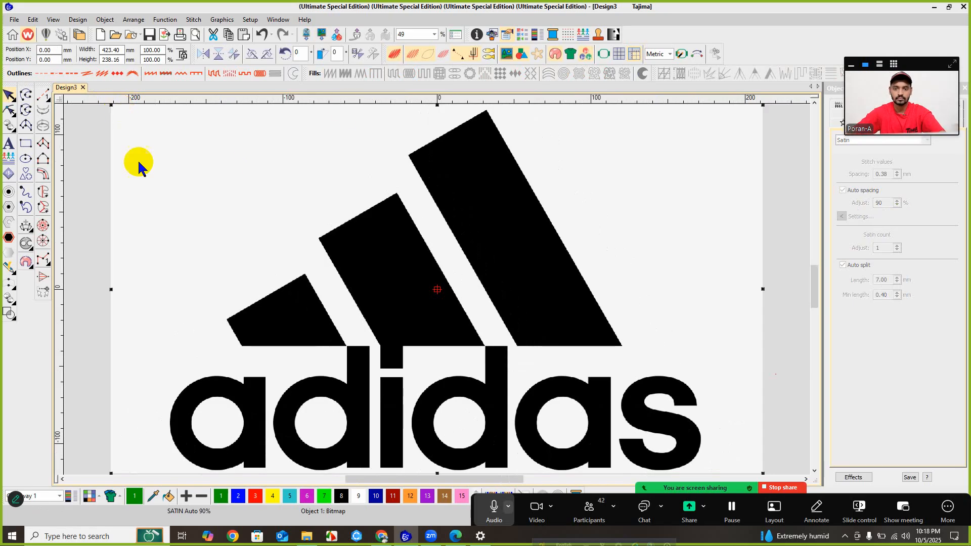
{"action": "left_click", "coordinate": [500, 360]}
{"action": "scroll", "coordinate": [433, 288], "scroll_direction": "down", "scroll_amount": 2}
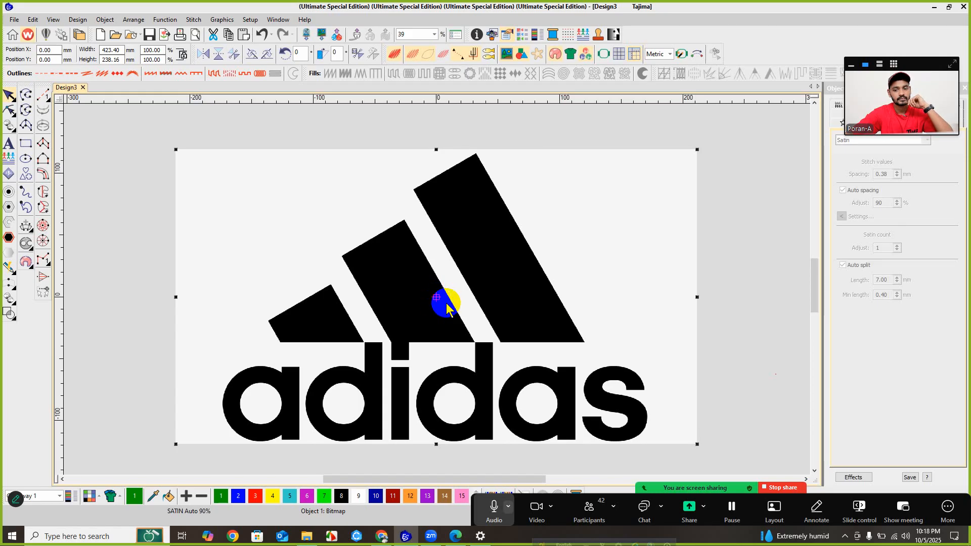
- Move the meeting's floating video thumbnail down, clear of the Object Properties tabs
{"action": "left_click", "coordinate": [597, 511]}
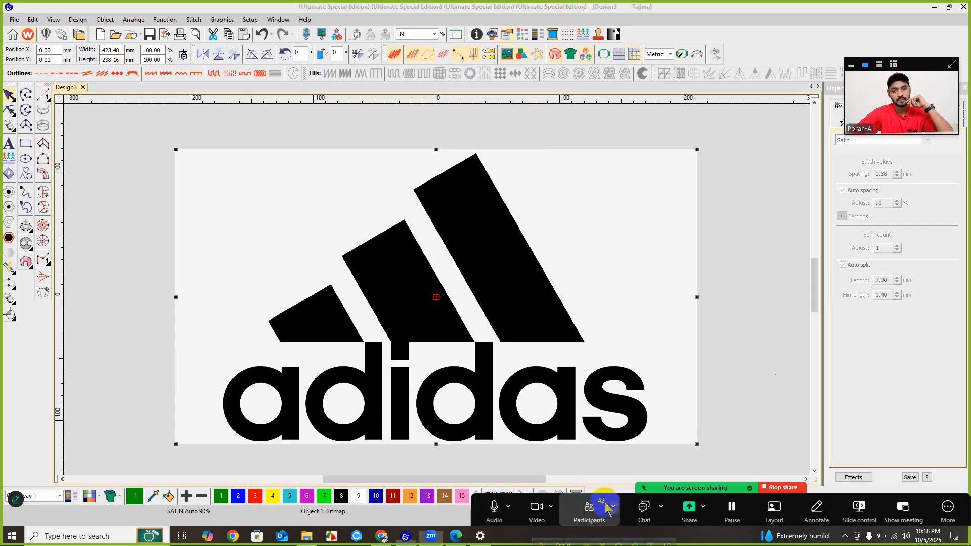
{"action": "left_click", "coordinate": [570, 181]}
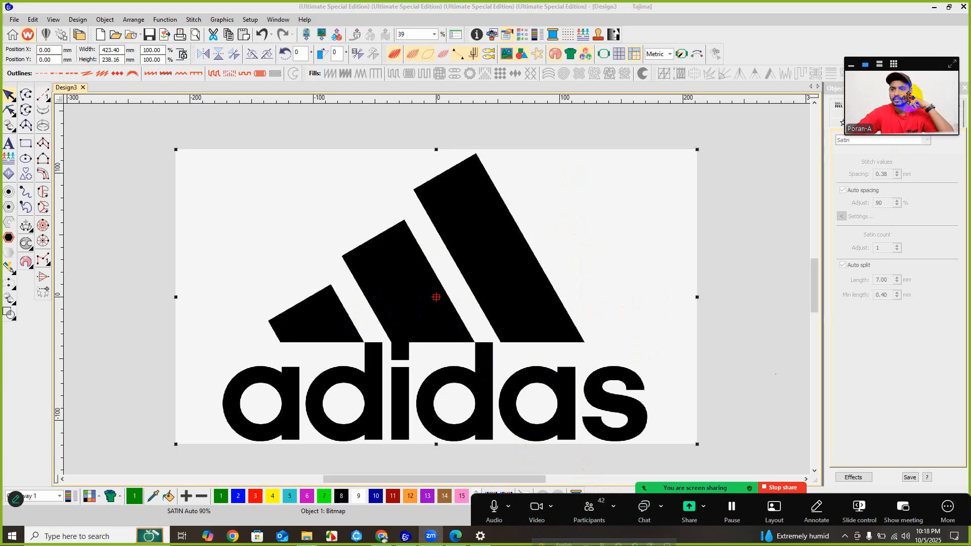
{"action": "left_click_drag", "start_coordinate": [909, 97], "coordinate": [911, 458]}
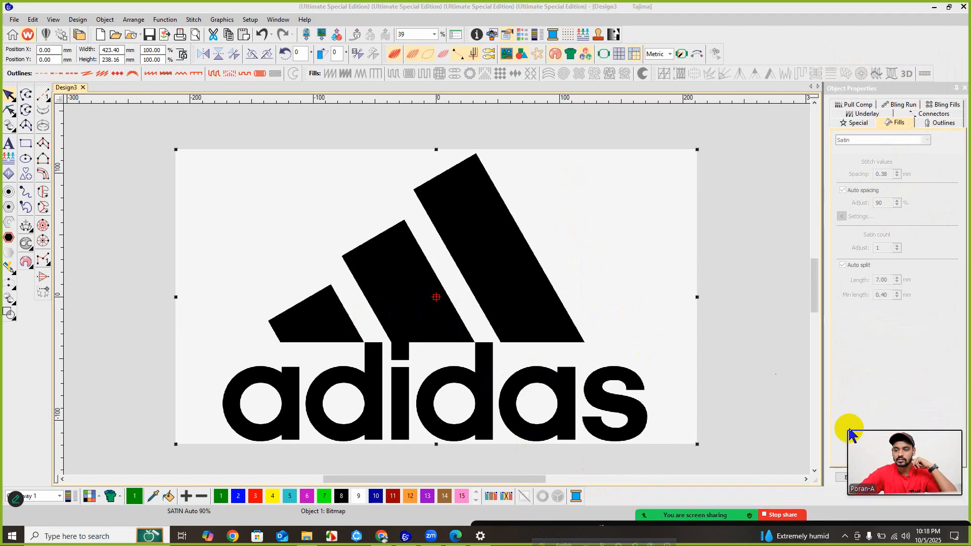
{"action": "mouse_move", "coordinate": [866, 460]}
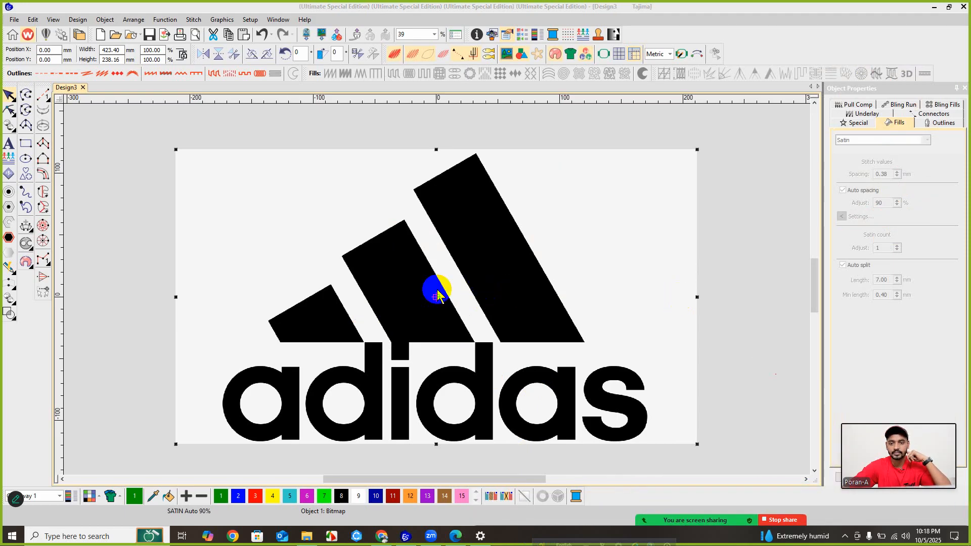
{"action": "scroll", "coordinate": [436, 288], "scroll_direction": "down", "scroll_amount": 2}
{"action": "key", "text": "Escape"}
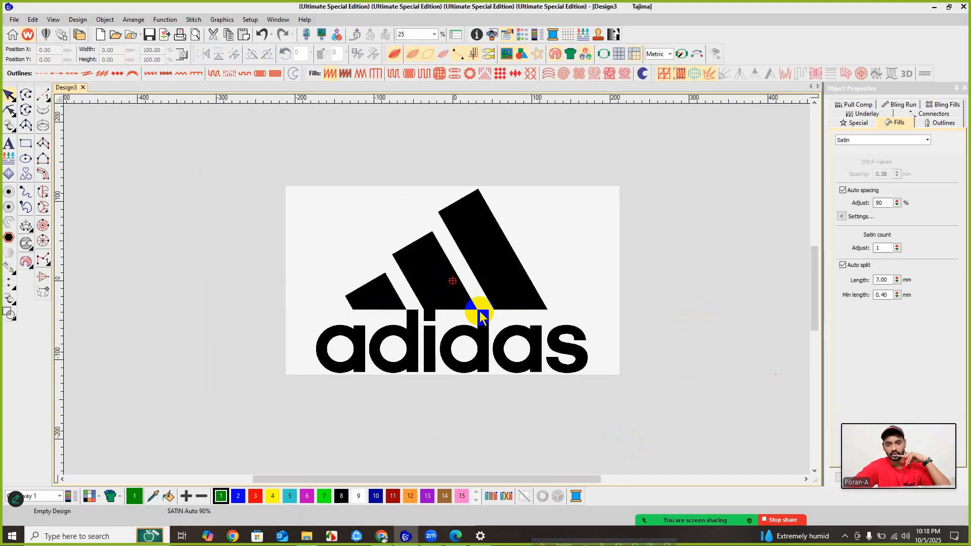
{"action": "scroll", "coordinate": [433, 282], "scroll_direction": "up", "scroll_amount": 1}
{"action": "left_click", "coordinate": [419, 278]}
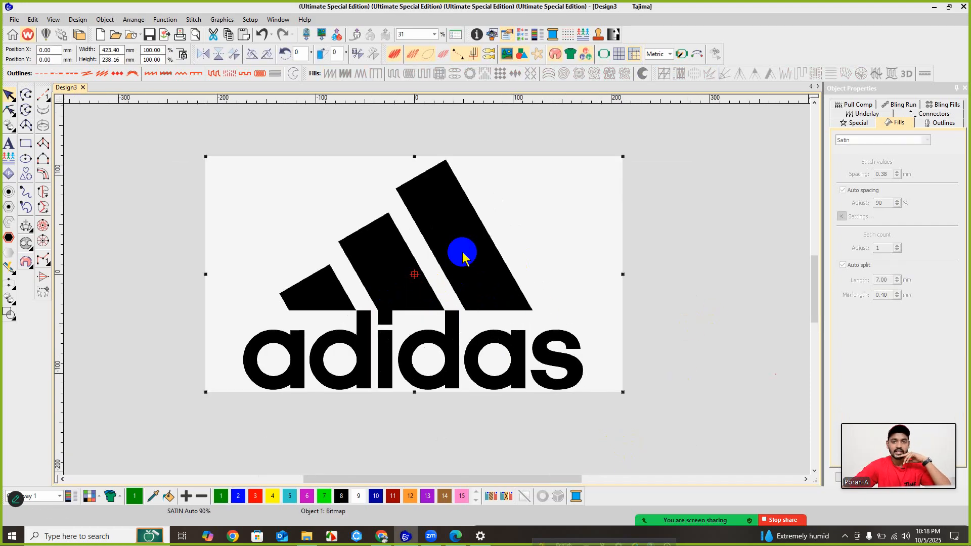
{"action": "left_click", "coordinate": [456, 288]}
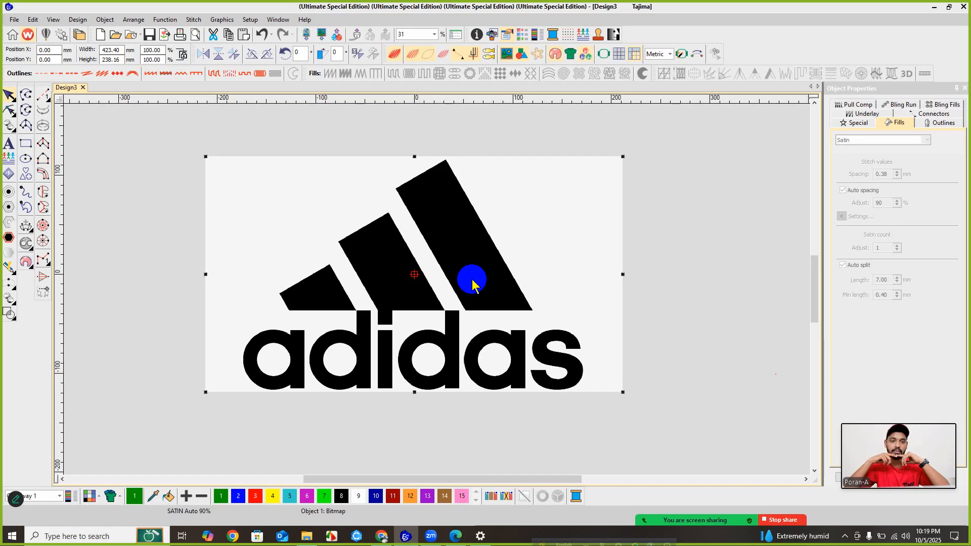
{"action": "mouse_move", "coordinate": [473, 284]}
{"action": "left_mouse_down"}
{"action": "mouse_move", "coordinate": [379, 260]}
{"action": "mouse_move", "coordinate": [403, 297]}
{"action": "mouse_move", "coordinate": [453, 225]}
{"action": "mouse_move", "coordinate": [660, 222]}
{"action": "left_mouse_up"}
{"action": "left_click", "coordinate": [660, 222]}
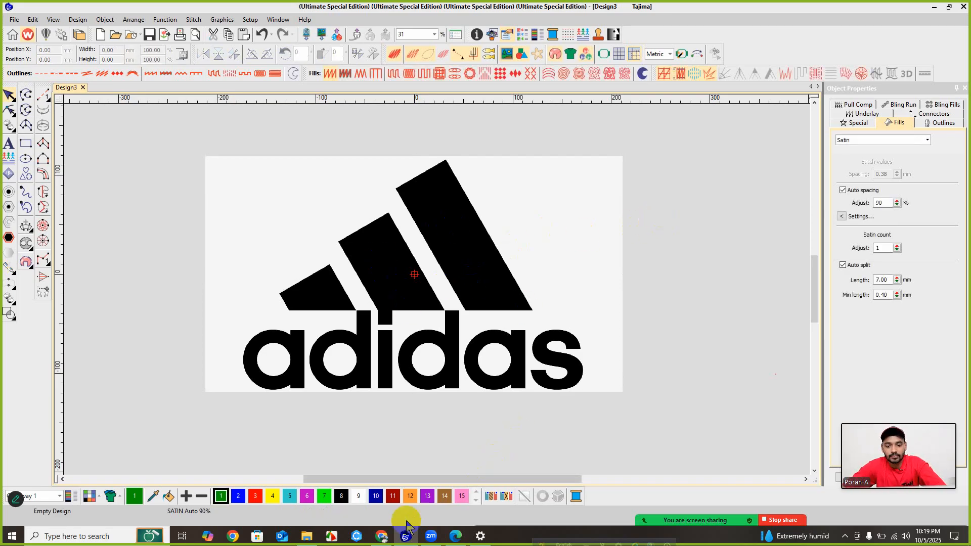
- Switch to the class PDF and highlight the topics Brand Logo or artwork import and Logo Size and Resize
{"action": "left_click", "coordinate": [382, 536]}
{"action": "left_click", "coordinate": [381, 536]}
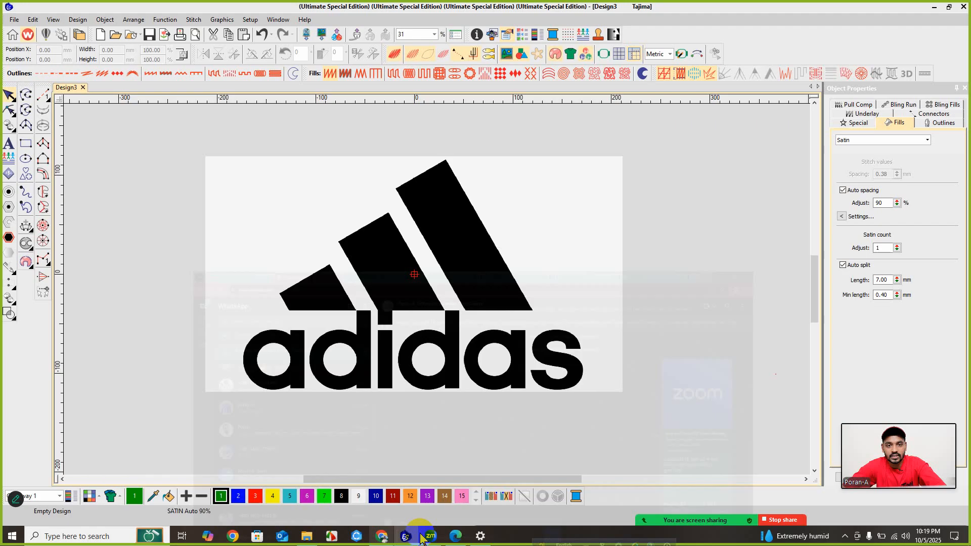
{"action": "left_click", "coordinate": [455, 536]}
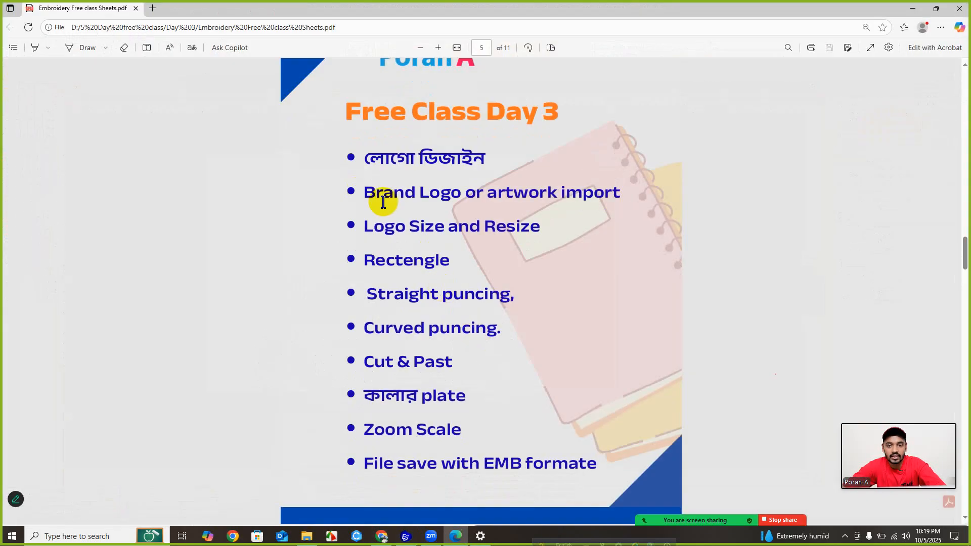
{"action": "left_click_drag", "start_coordinate": [366, 195], "coordinate": [619, 196]}
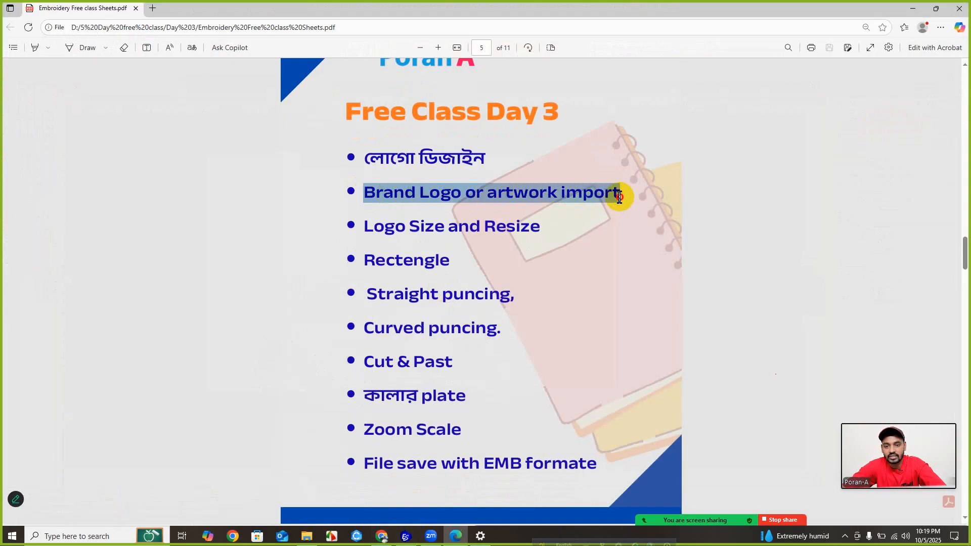
{"action": "left_click", "coordinate": [563, 190]}
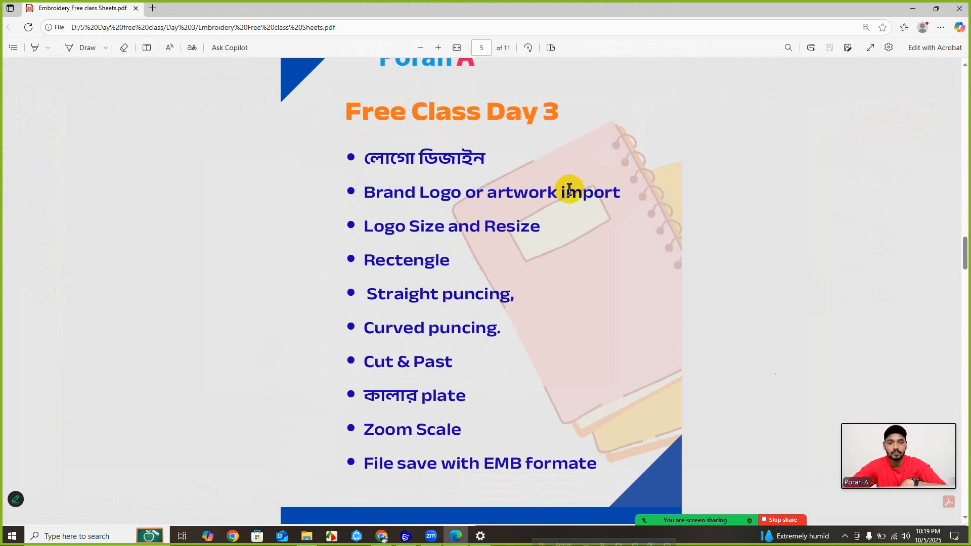
{"action": "left_click_drag", "start_coordinate": [622, 191], "coordinate": [362, 192]}
{"action": "left_click", "coordinate": [411, 224]}
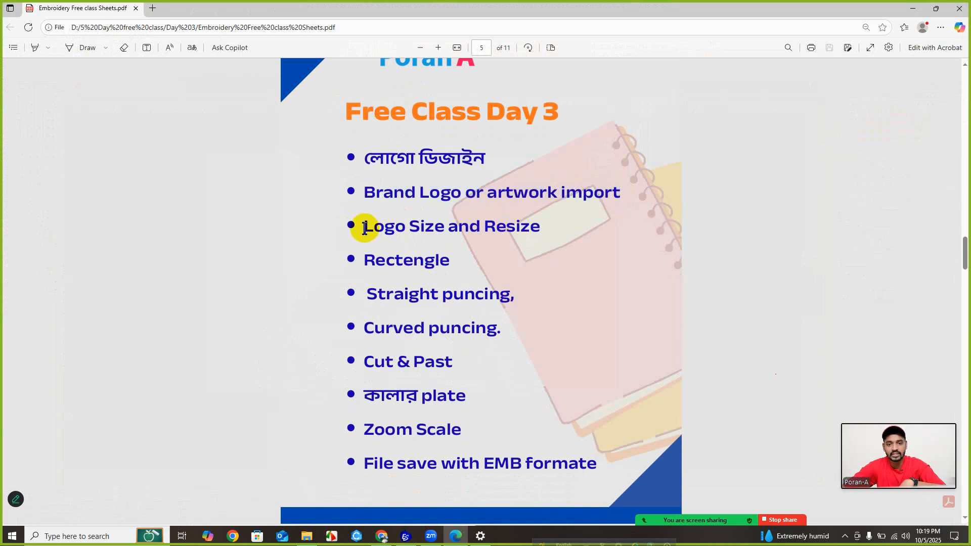
{"action": "left_click_drag", "start_coordinate": [364, 226], "coordinate": [529, 226]}
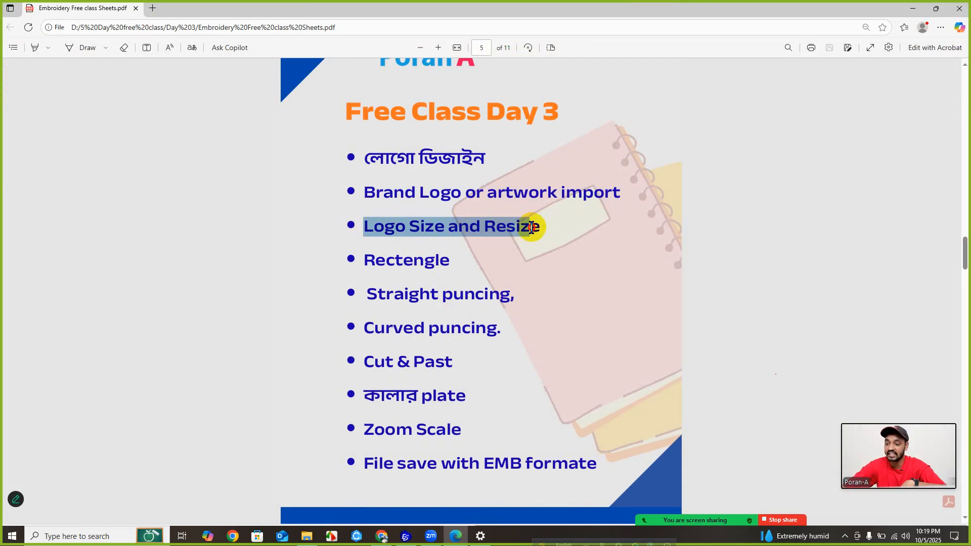
- Minimize the PDF to return to Wilcom, and select the imported adidas bitmap
{"action": "left_click", "coordinate": [913, 9]}
{"action": "left_click", "coordinate": [461, 273]}
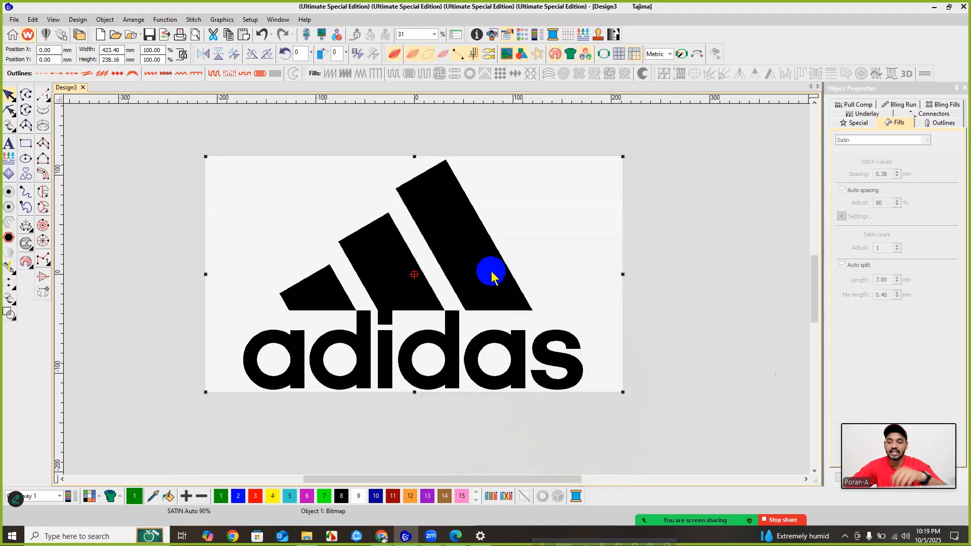
{"action": "left_click", "coordinate": [656, 238]}
{"action": "left_click", "coordinate": [502, 226]}
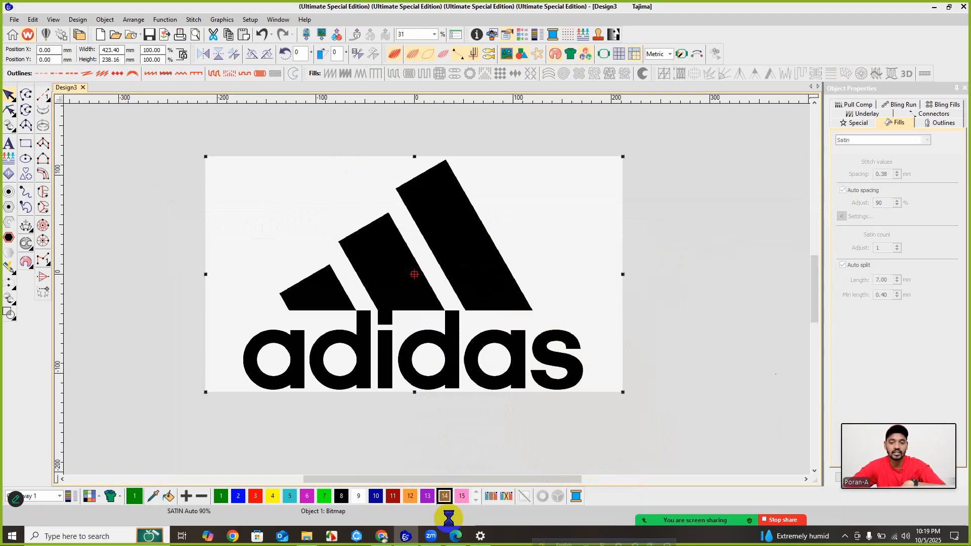
- Reopen the class PDF, highlight the Rectengle topic, and return to the Wilcom design
{"action": "left_click", "coordinate": [455, 536]}
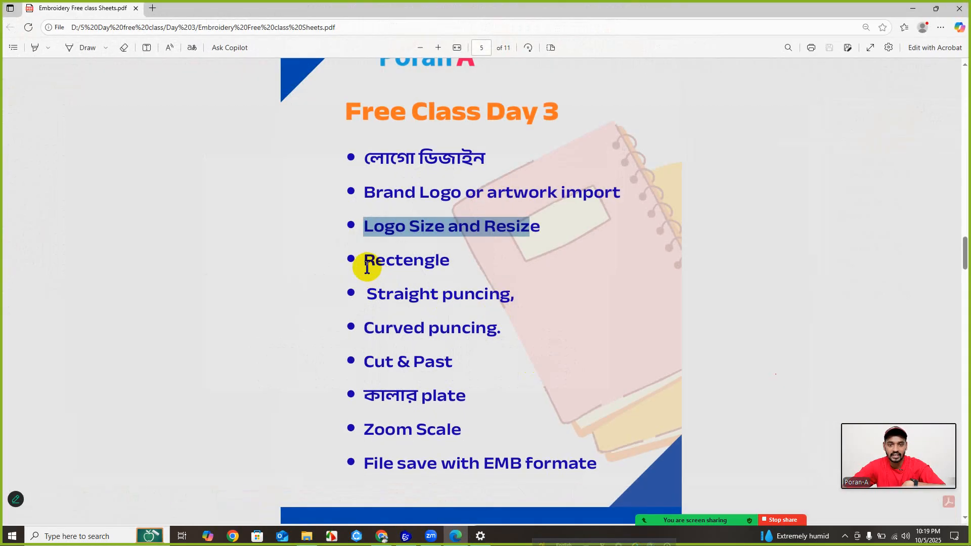
{"action": "left_click_drag", "start_coordinate": [365, 260], "coordinate": [461, 264]}
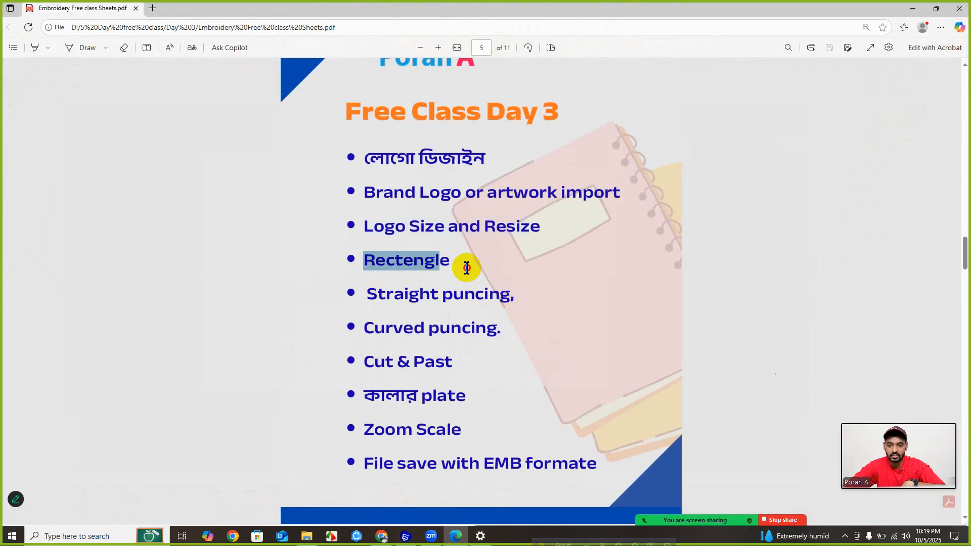
{"action": "left_click", "coordinate": [913, 8]}
{"action": "left_click", "coordinate": [405, 269]}
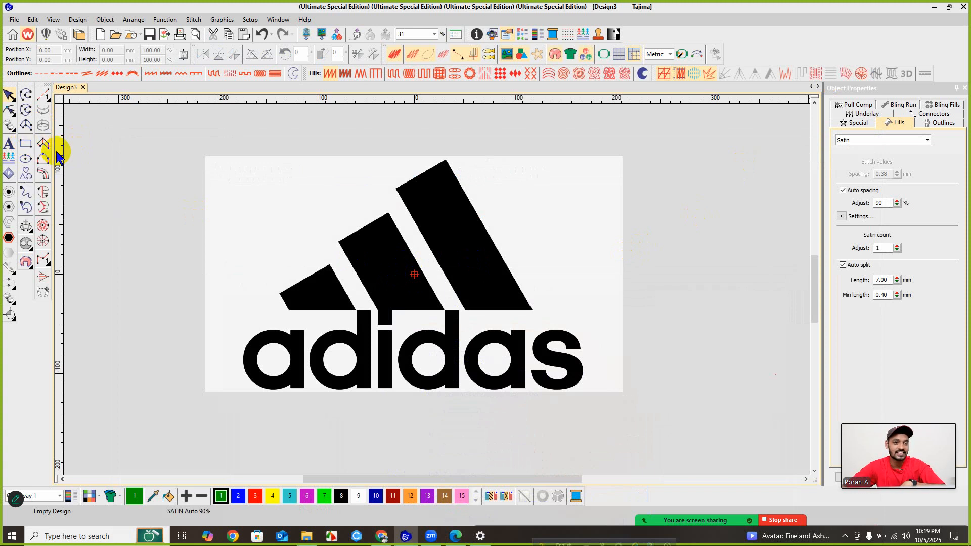
- Draw a rectangle about 210 mm wide and 100 mm high in the empty area left of the adidas logo
{"action": "left_click", "coordinate": [25, 146]}
{"action": "left_click", "coordinate": [25, 145]}
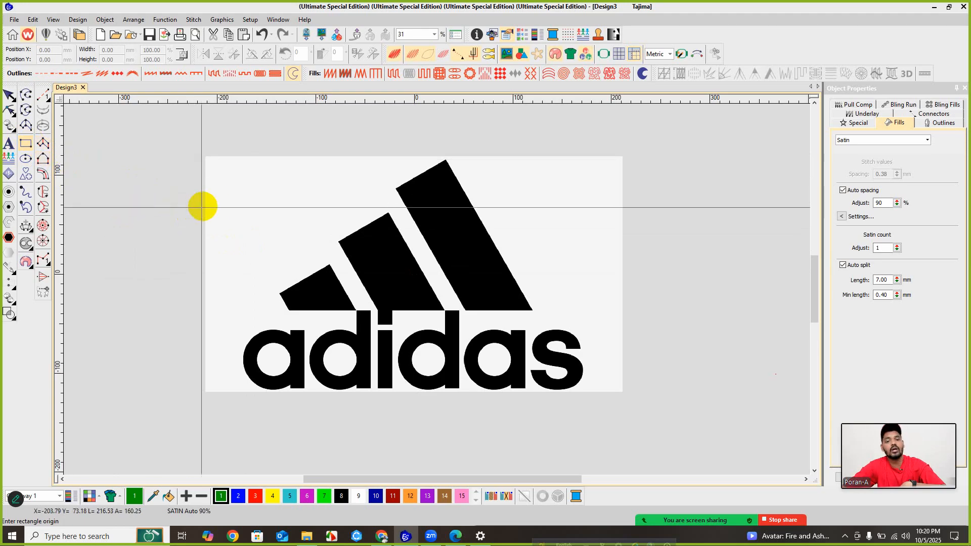
{"action": "scroll", "coordinate": [201, 206], "scroll_direction": "down", "scroll_amount": 1}
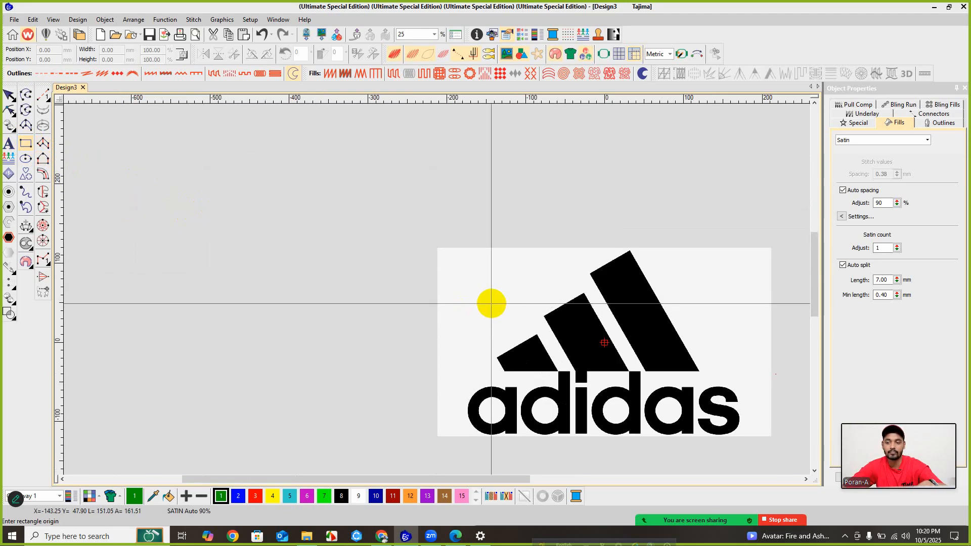
{"action": "scroll", "coordinate": [434, 290], "scroll_direction": "down", "scroll_amount": 1}
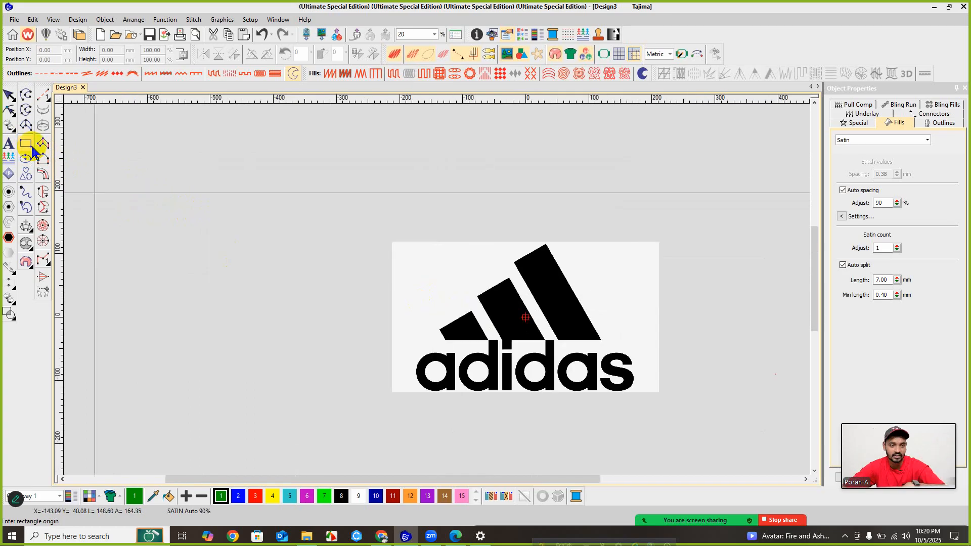
{"action": "left_click", "coordinate": [205, 248]}
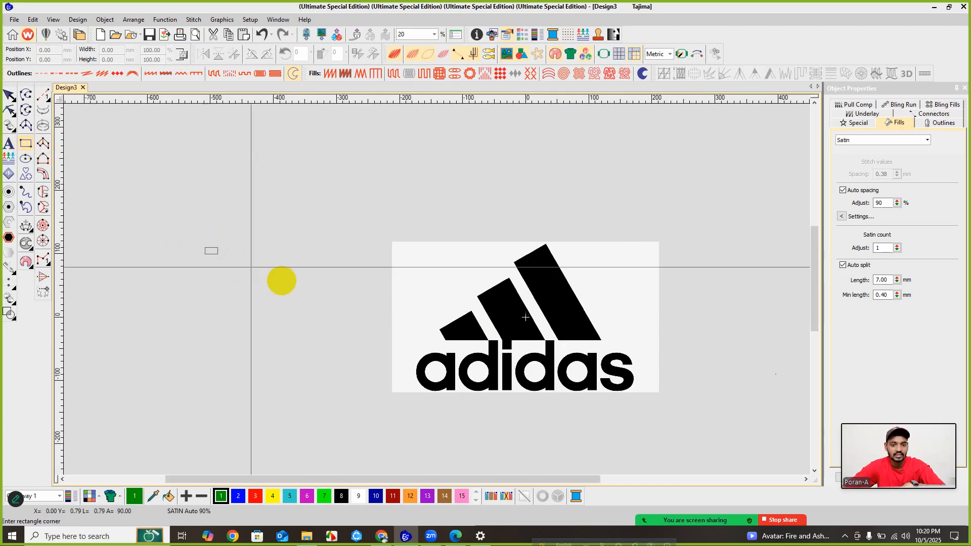
{"action": "left_click", "coordinate": [337, 313]}
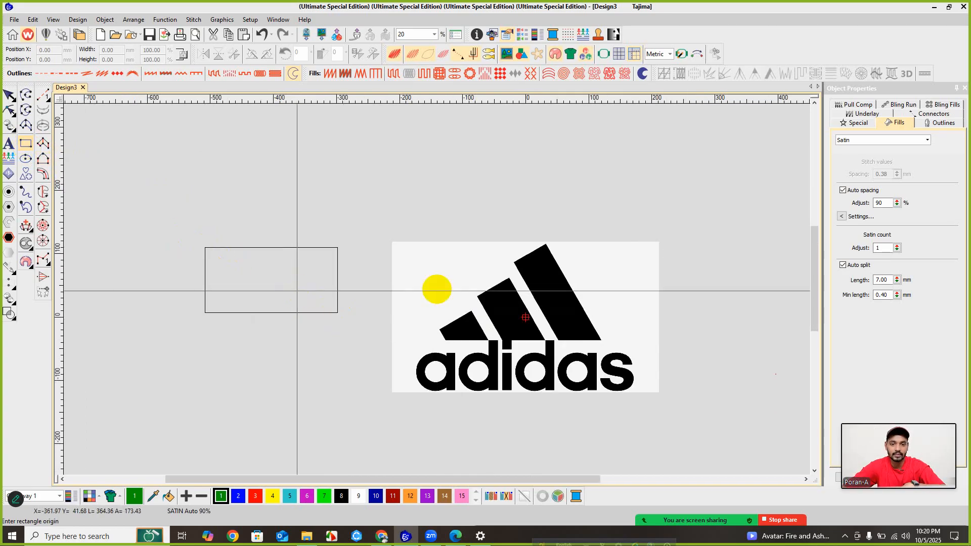
- Choose the Run outline as the stitch type and delete the vector rectangle left of the adidas logo
{"action": "scroll", "coordinate": [433, 288], "scroll_direction": "up", "scroll_amount": 1}
{"action": "key", "text": "Escape"}
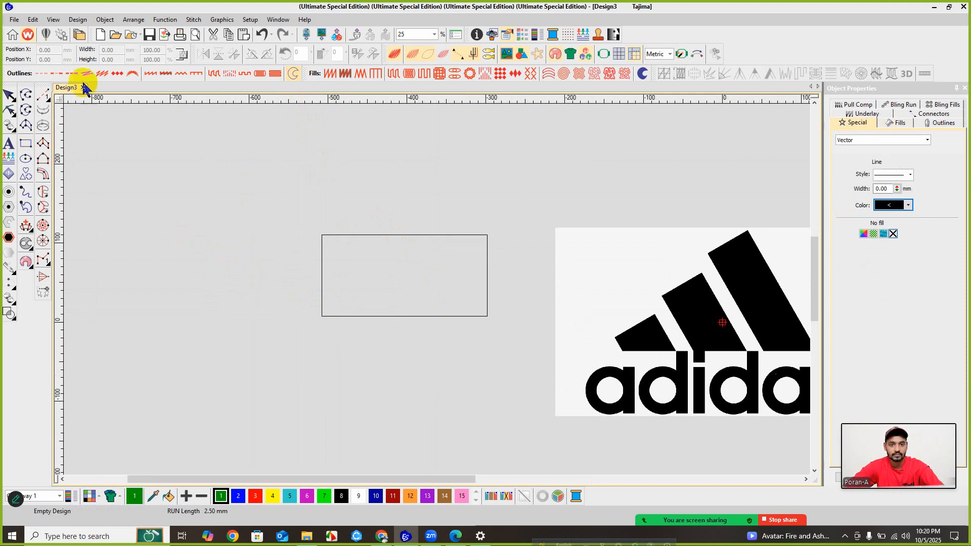
{"action": "left_click", "coordinate": [41, 74]}
{"action": "left_click", "coordinate": [342, 238]}
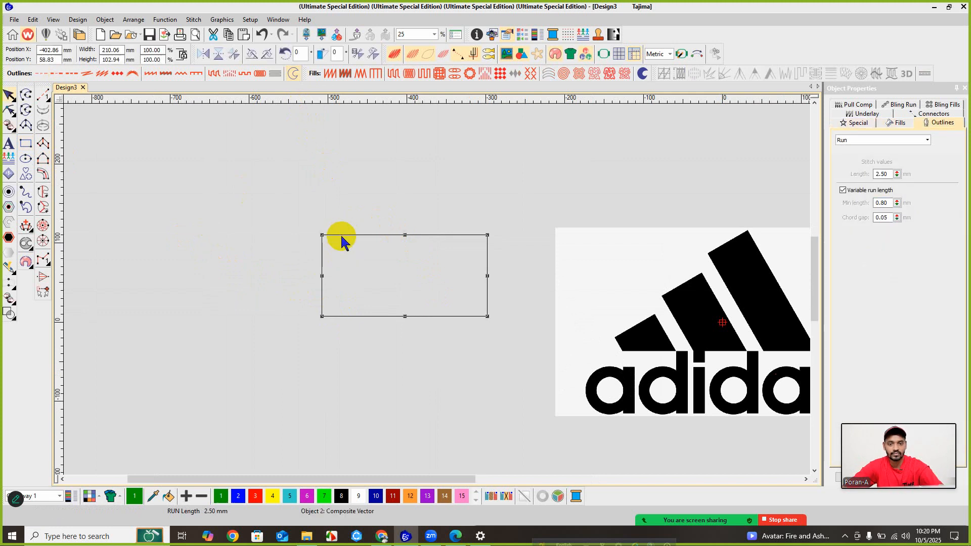
{"action": "key", "text": "Delete"}
- Draw a Run-outlined rectangle about 248 mm wide and 138 mm high left of the logo, inspect its stitches, and delete it
{"action": "left_click", "coordinate": [26, 145]}
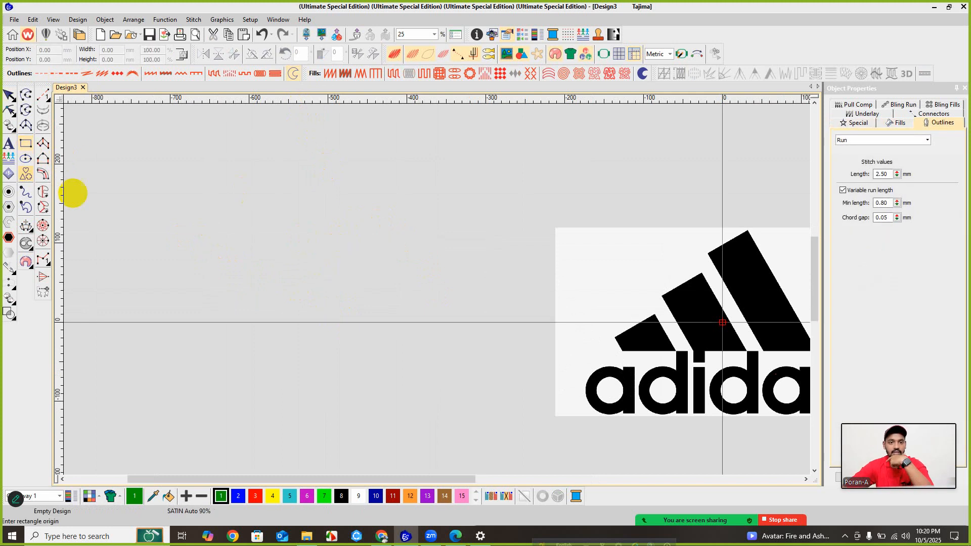
{"action": "left_click", "coordinate": [250, 247]}
{"action": "left_click", "coordinate": [446, 355]}
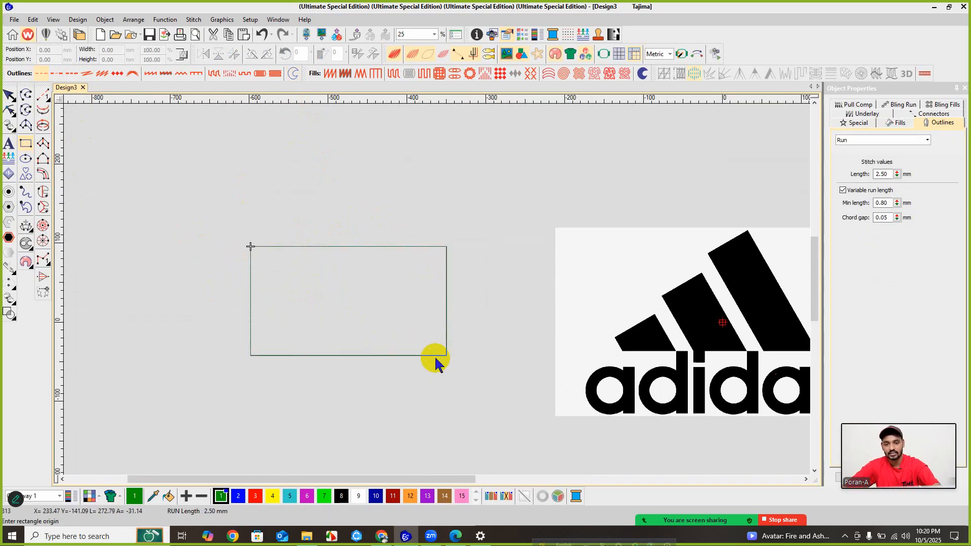
{"action": "scroll", "coordinate": [437, 289], "scroll_direction": "up", "scroll_amount": 10}
{"action": "scroll", "coordinate": [438, 289], "scroll_direction": "down", "scroll_amount": 10}
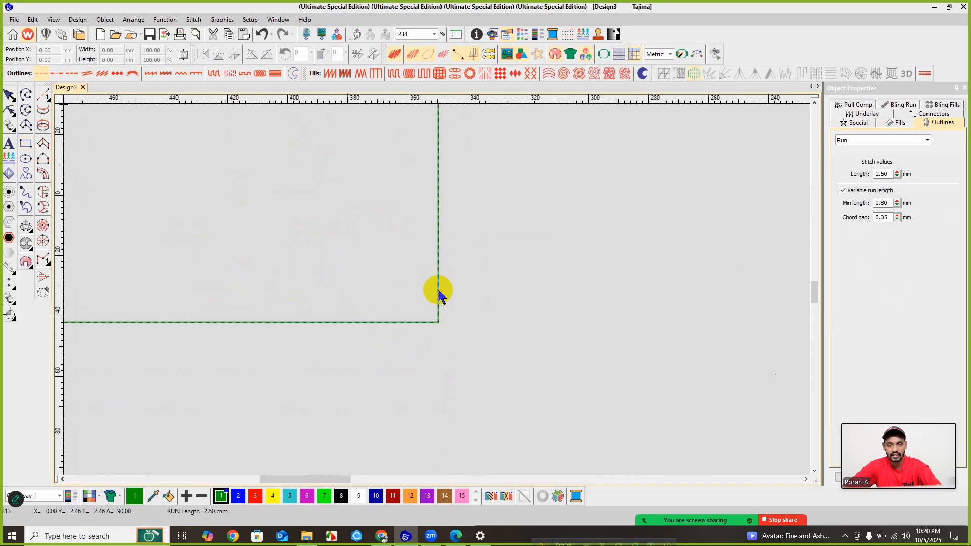
{"action": "key", "text": "Escape"}
{"action": "key", "text": "Delete"}
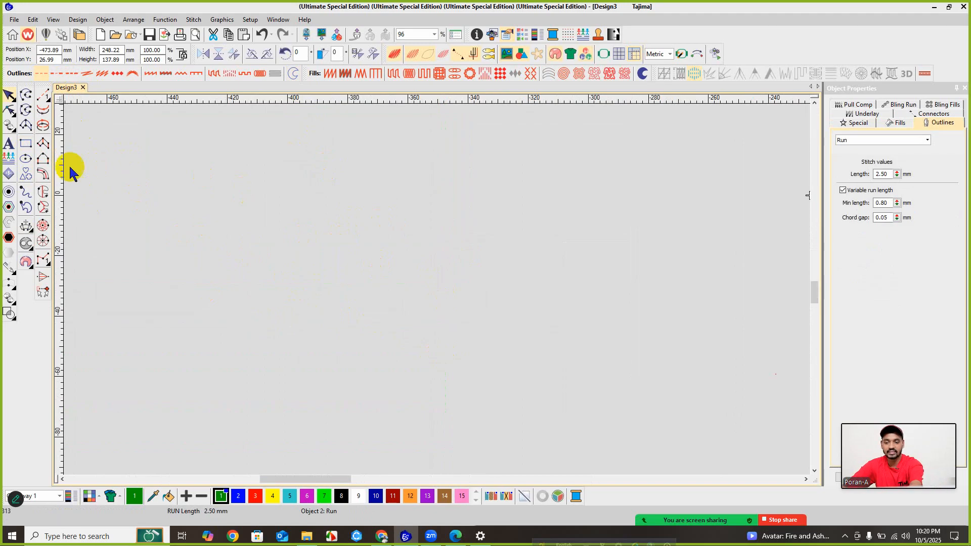
- Draw a Satin-filled rectangle in the empty area left of the adidas logo and delete it
{"action": "left_click", "coordinate": [26, 143]}
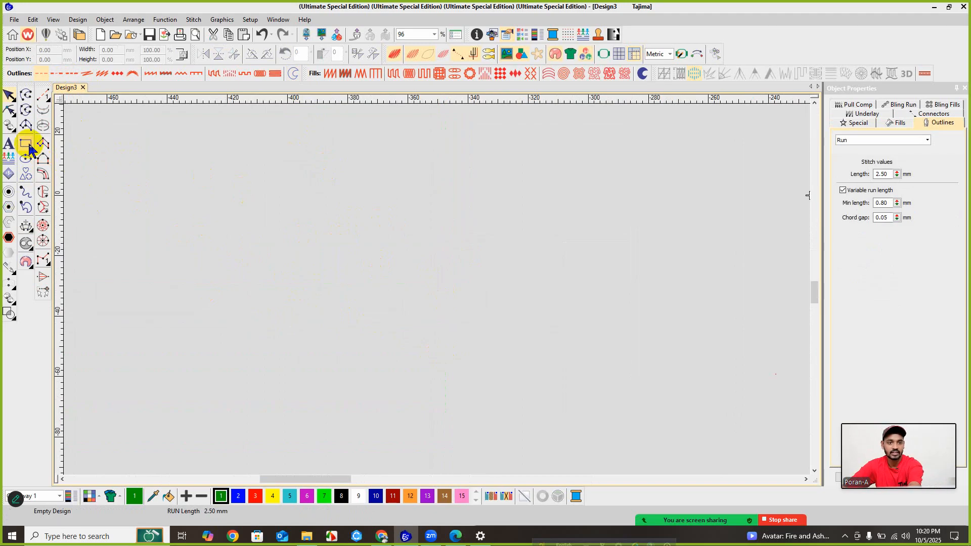
{"action": "left_click", "coordinate": [328, 75]}
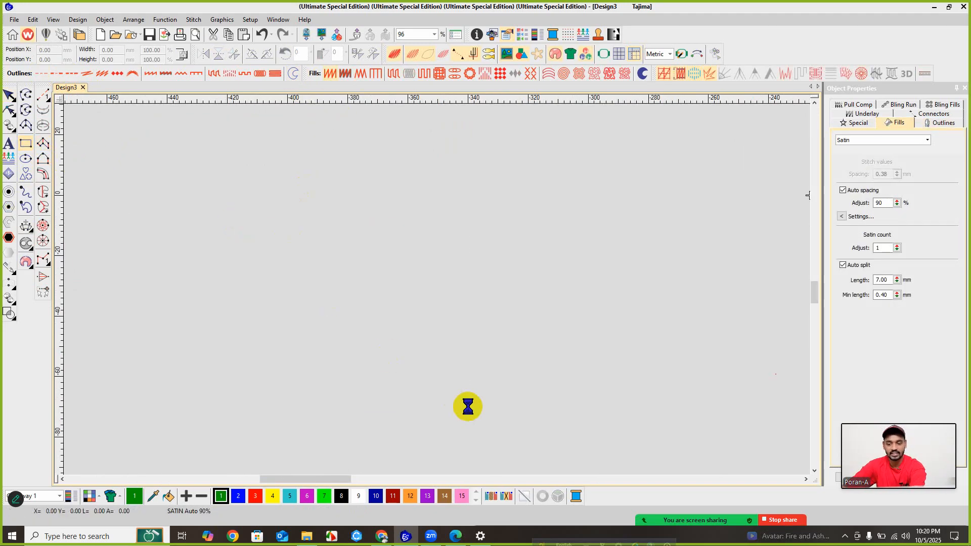
{"action": "scroll", "coordinate": [453, 282], "scroll_direction": "down", "scroll_amount": 5}
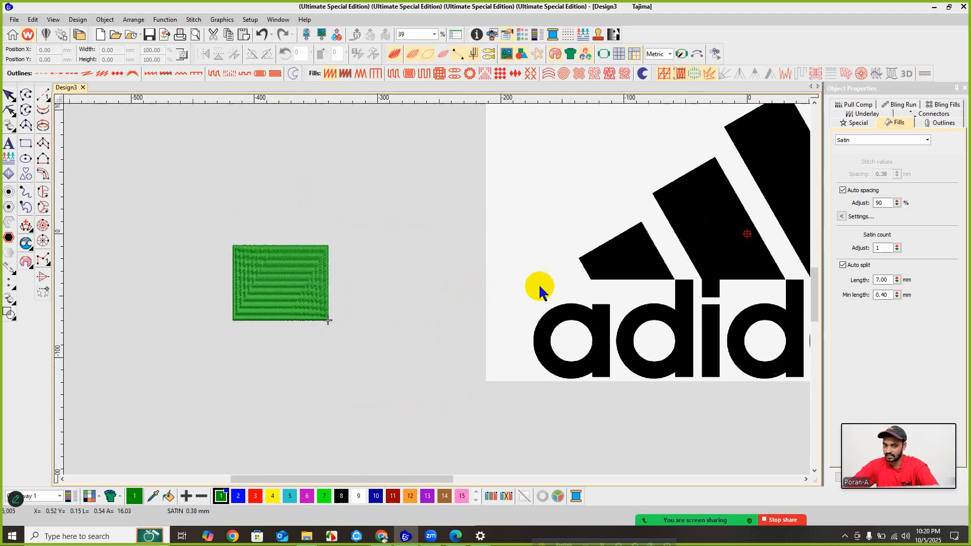
{"action": "scroll", "coordinate": [539, 289], "scroll_direction": "down", "scroll_amount": 1}
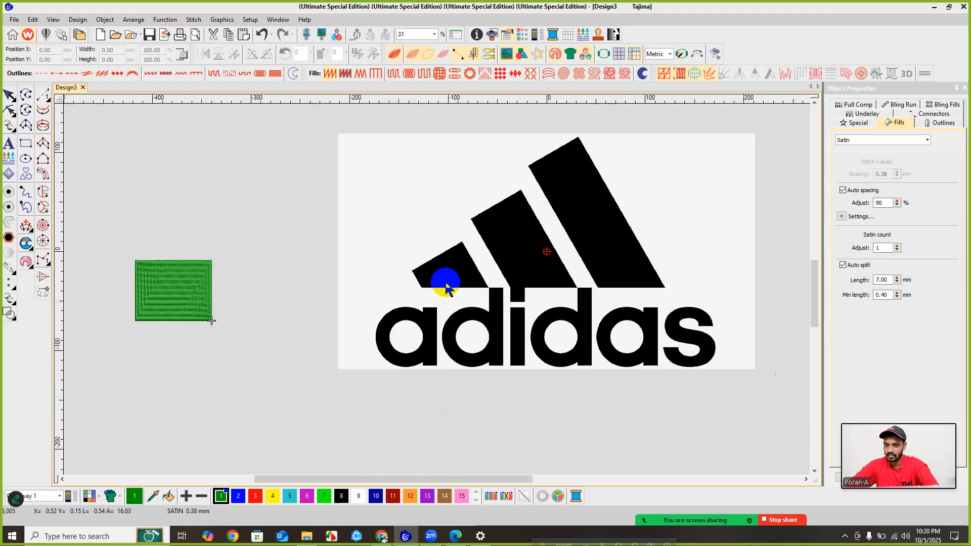
{"action": "left_click", "coordinate": [184, 290]}
{"action": "key", "text": "Delete"}
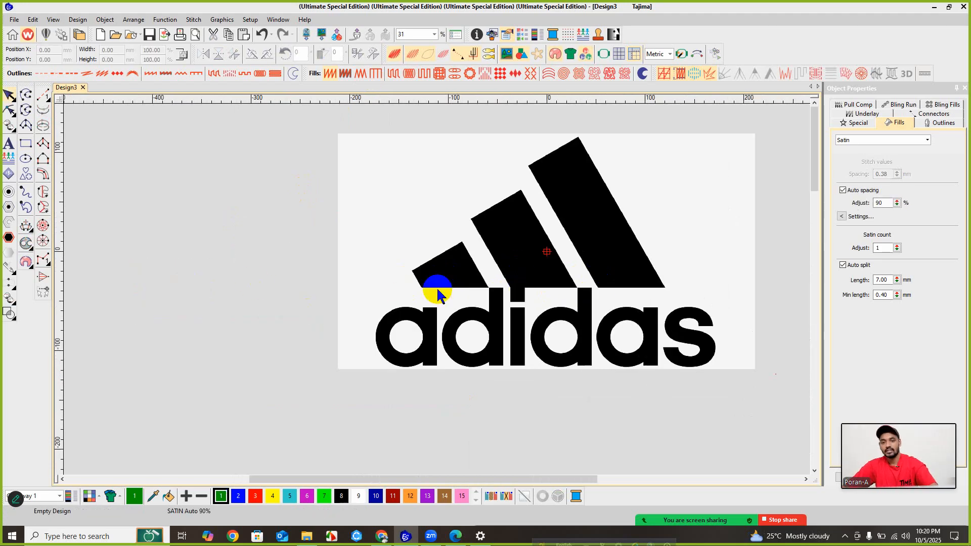
- Draw a rectangle with a Vector Outline around the adidas logo and delete it
{"action": "scroll", "coordinate": [436, 287], "scroll_direction": "down", "scroll_amount": 1}
{"action": "left_click", "coordinate": [25, 144]}
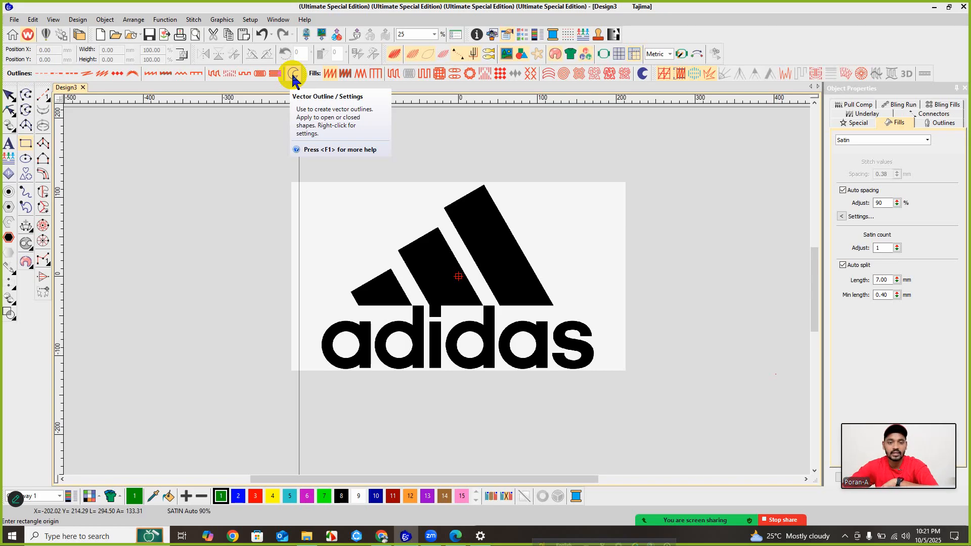
{"action": "left_click", "coordinate": [293, 75]}
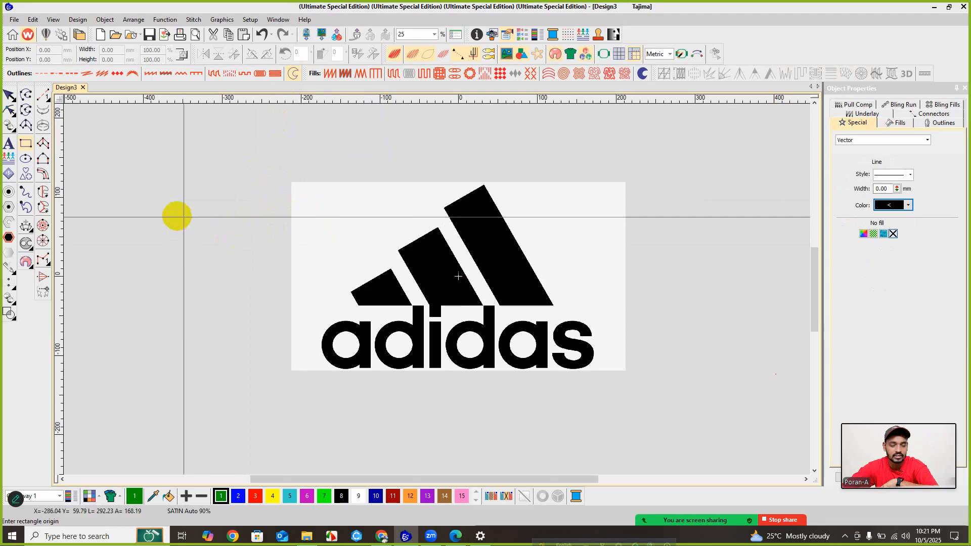
{"action": "left_click", "coordinate": [158, 216]}
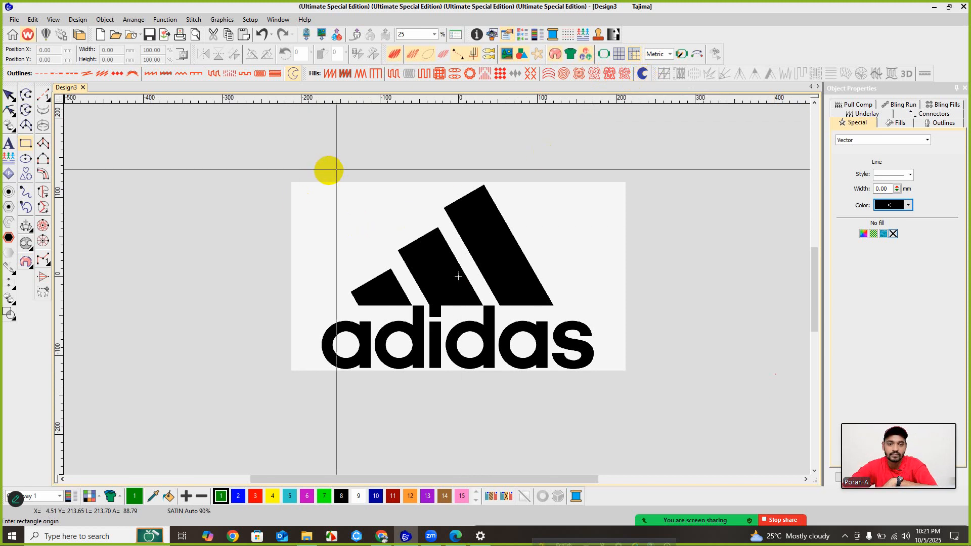
{"action": "left_click_drag", "start_coordinate": [309, 175], "coordinate": [498, 304]}
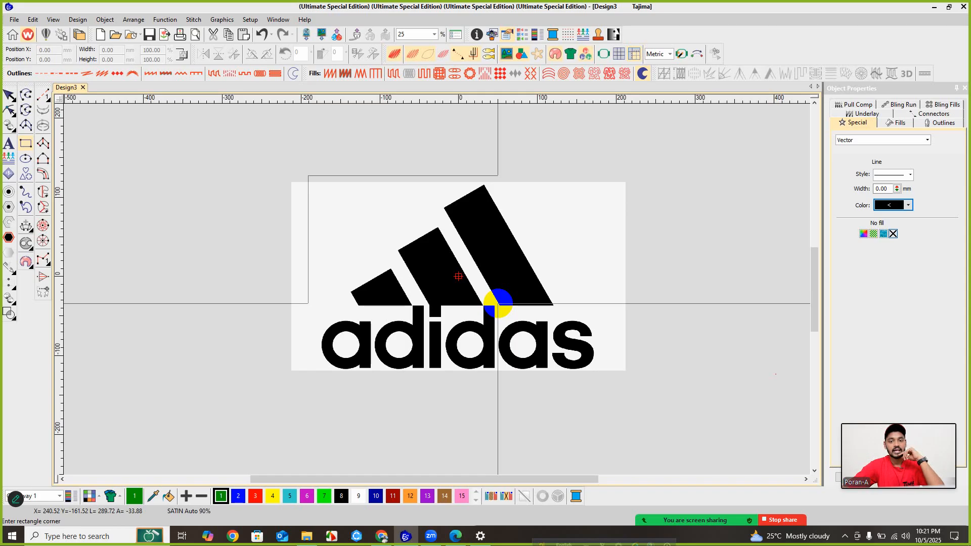
{"action": "right_click", "coordinate": [498, 303]}
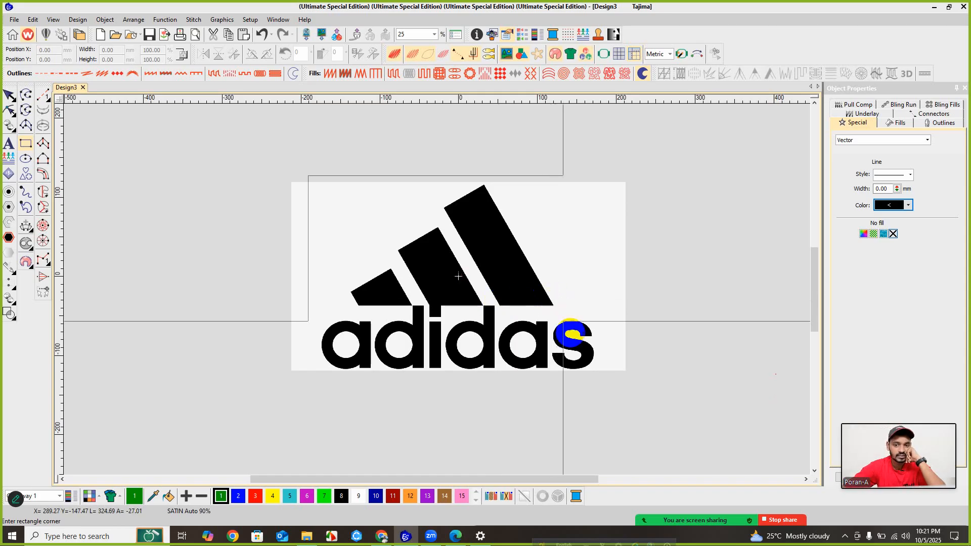
{"action": "left_click", "coordinate": [595, 382]}
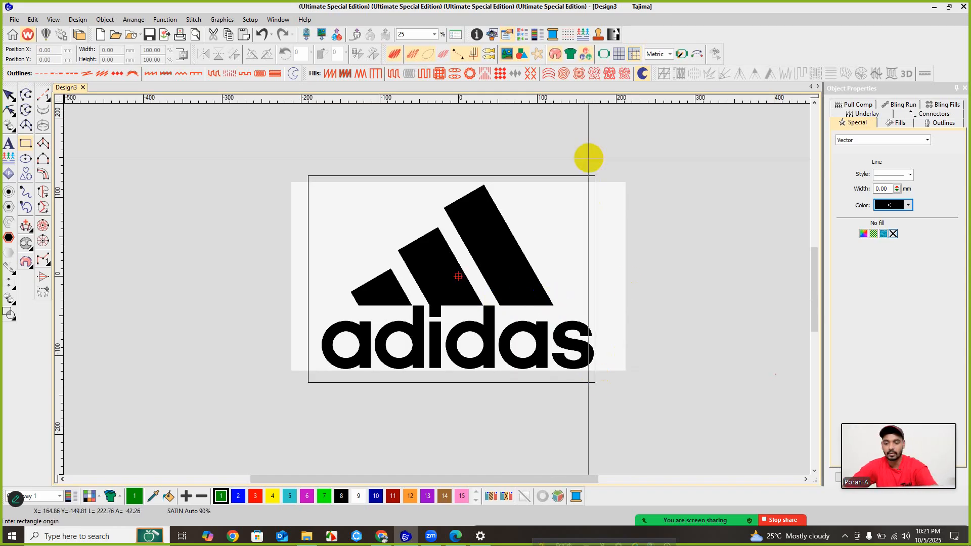
{"action": "key", "text": "Escape"}
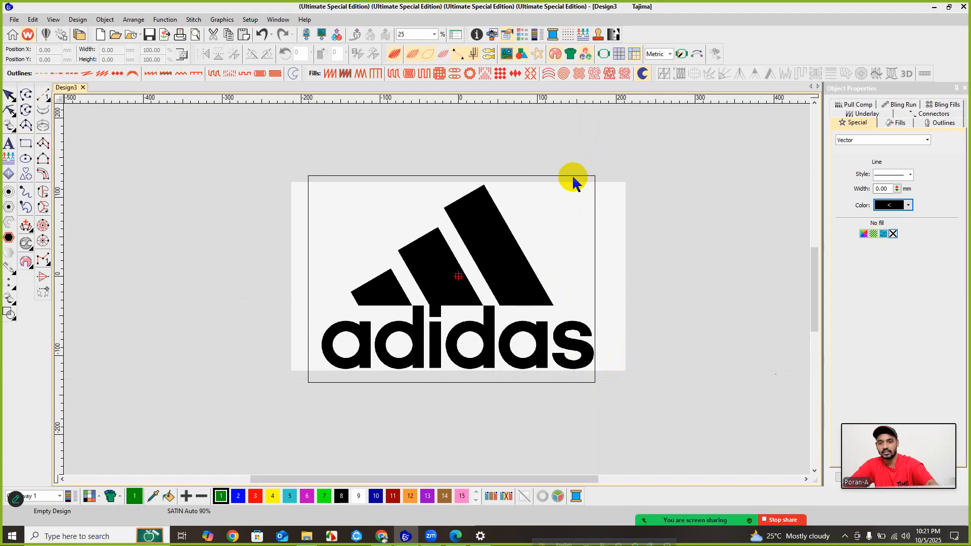
{"action": "left_click", "coordinate": [574, 183]}
- Draw a vector rectangle about 263 mm wide and 152 mm high in the empty area left of the adidas logo
{"action": "left_click", "coordinate": [43, 158]}
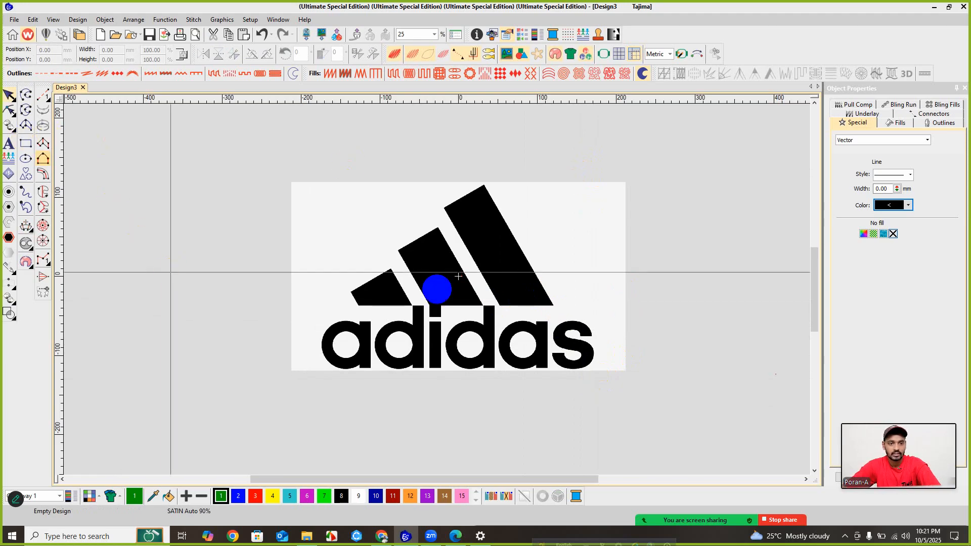
{"action": "scroll", "coordinate": [433, 286], "scroll_direction": "down", "scroll_amount": 1}
{"action": "key", "text": "r"}
{"action": "left_click", "coordinate": [282, 195]}
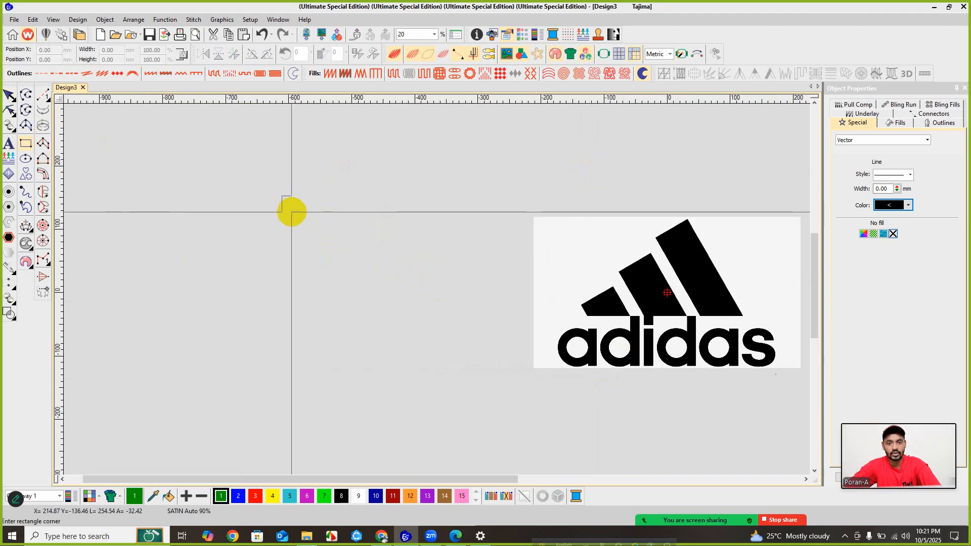
{"action": "left_click", "coordinate": [447, 292]}
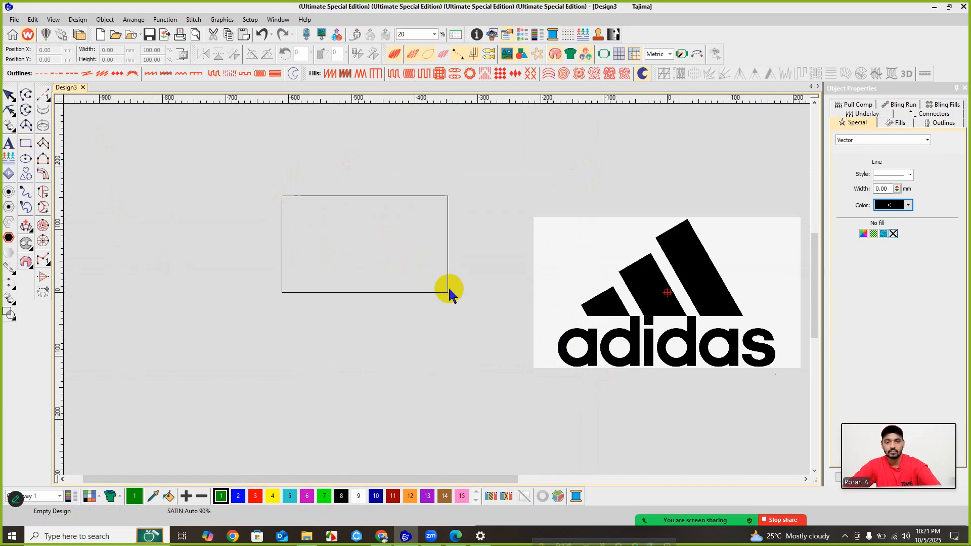
{"action": "left_click", "coordinate": [448, 292]}
- Move the rectangle over the upper-left part of the adidas logo and shift the logo bitmap slightly right and down
{"action": "scroll", "coordinate": [433, 288], "scroll_direction": "right", "scroll_amount": 3}
{"action": "left_click_drag", "start_coordinate": [208, 247], "coordinate": [402, 236]}
{"action": "left_click_drag", "start_coordinate": [398, 193], "coordinate": [484, 189]}
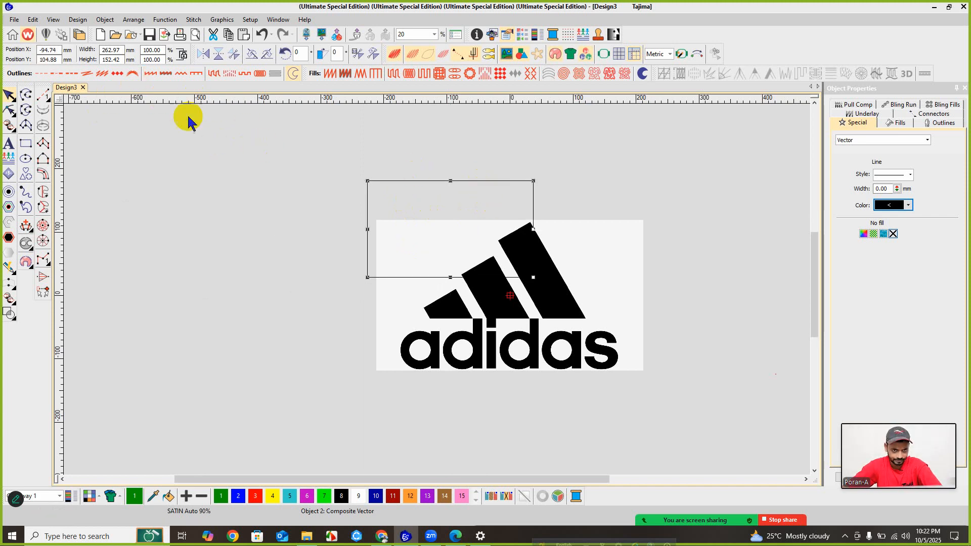
{"action": "left_click_drag", "start_coordinate": [480, 224], "coordinate": [495, 230]}
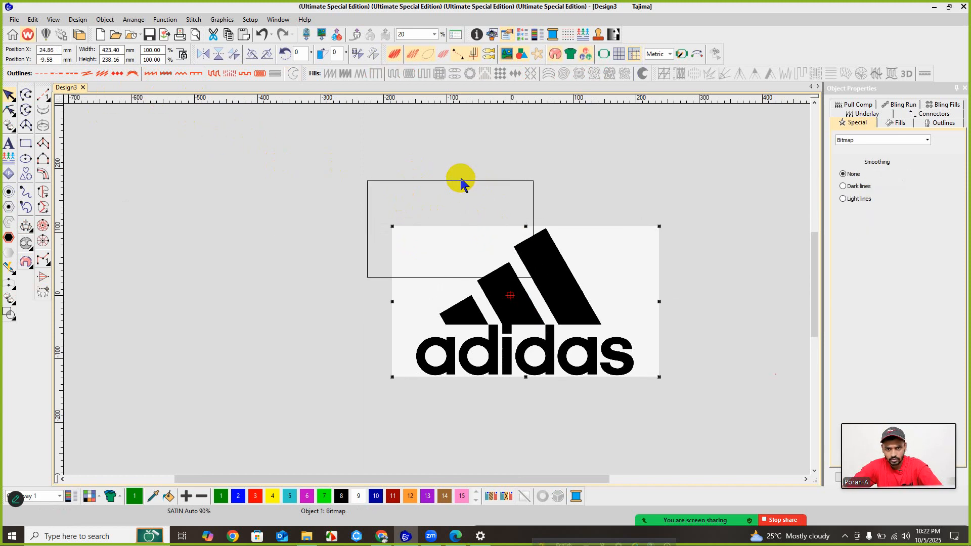
- Move the rectangle further up and left off the adidas logo, and delete it
{"action": "left_click_drag", "start_coordinate": [461, 181], "coordinate": [391, 201]}
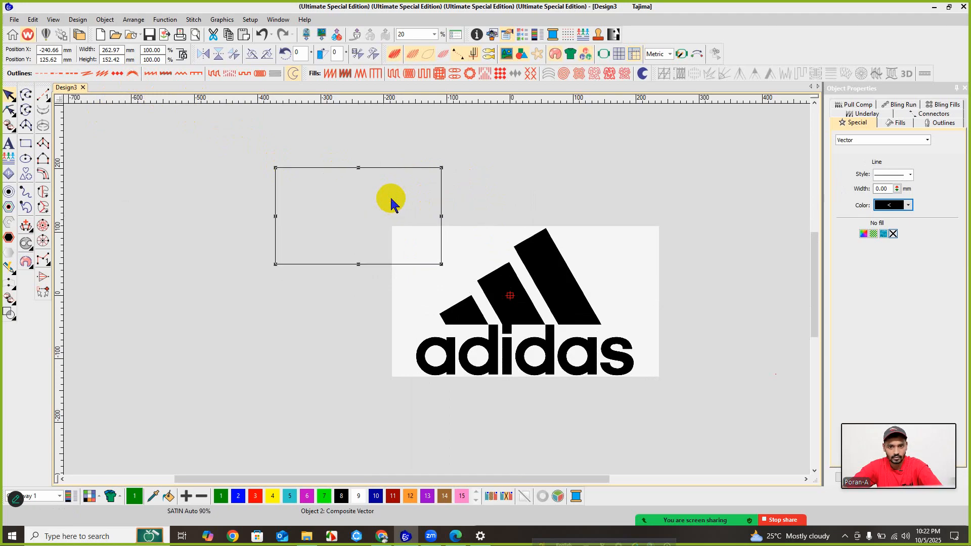
{"action": "key", "text": "Delete"}
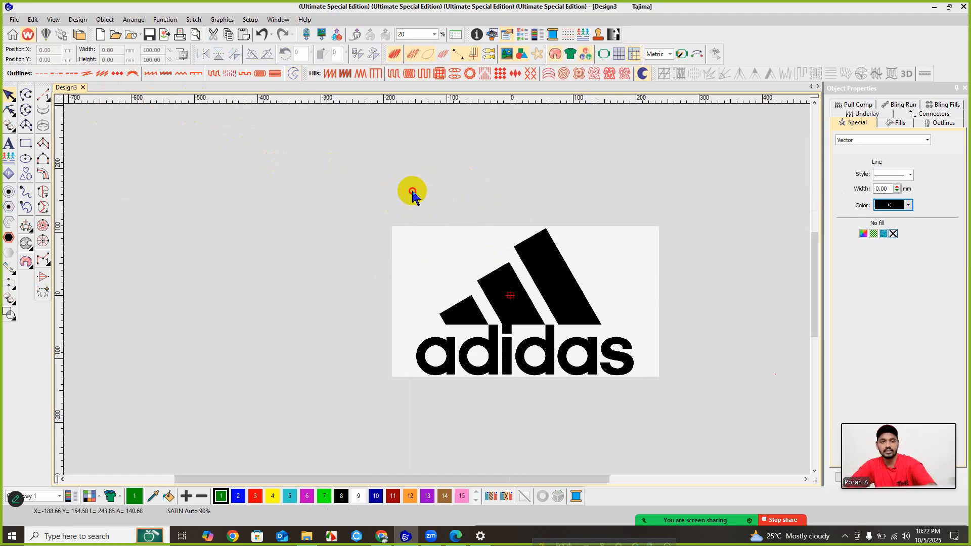
- Draw a vector-outlined rectangle about 282 mm wide and 163 mm high in the empty area left of the adidas logo
{"action": "left_click", "coordinate": [27, 144]}
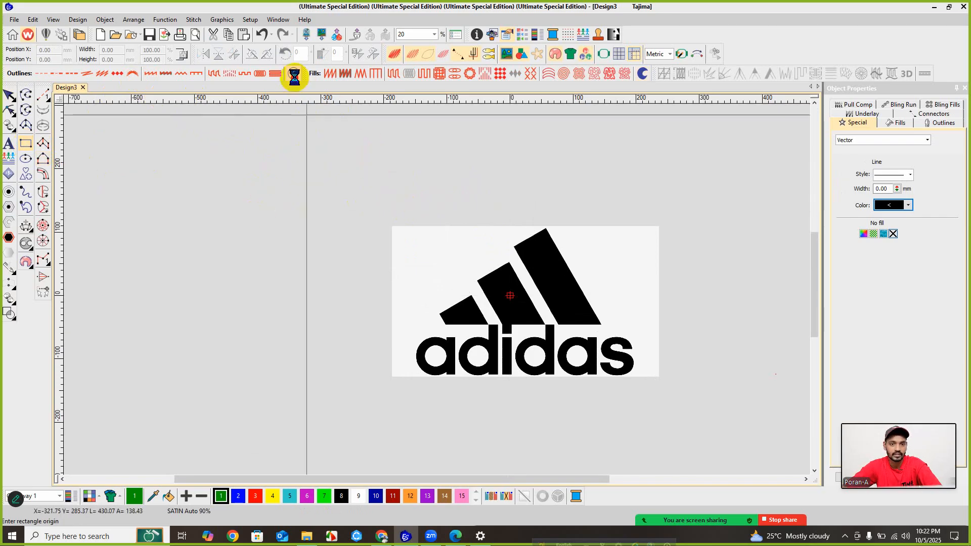
{"action": "left_click", "coordinate": [156, 184]}
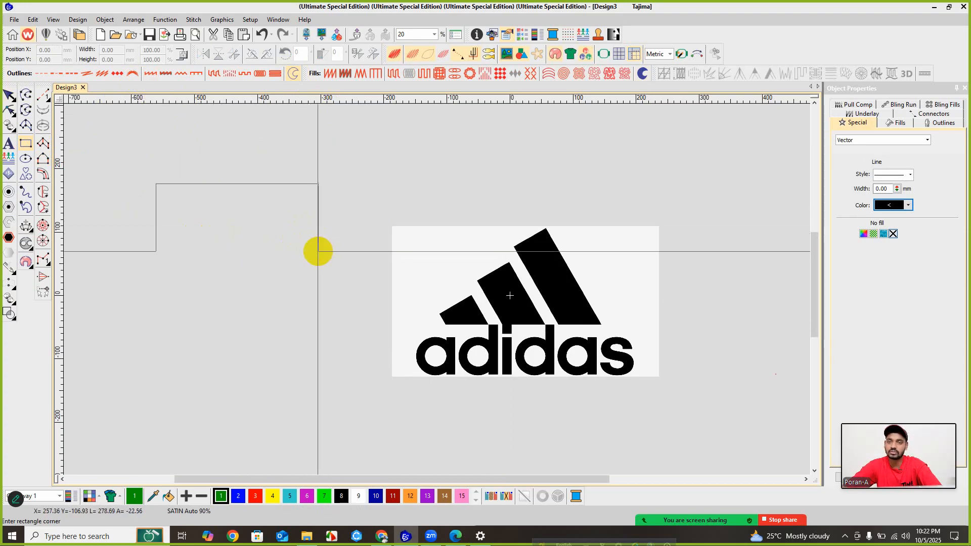
{"action": "left_click", "coordinate": [334, 287]}
{"action": "key", "text": "Escape"}
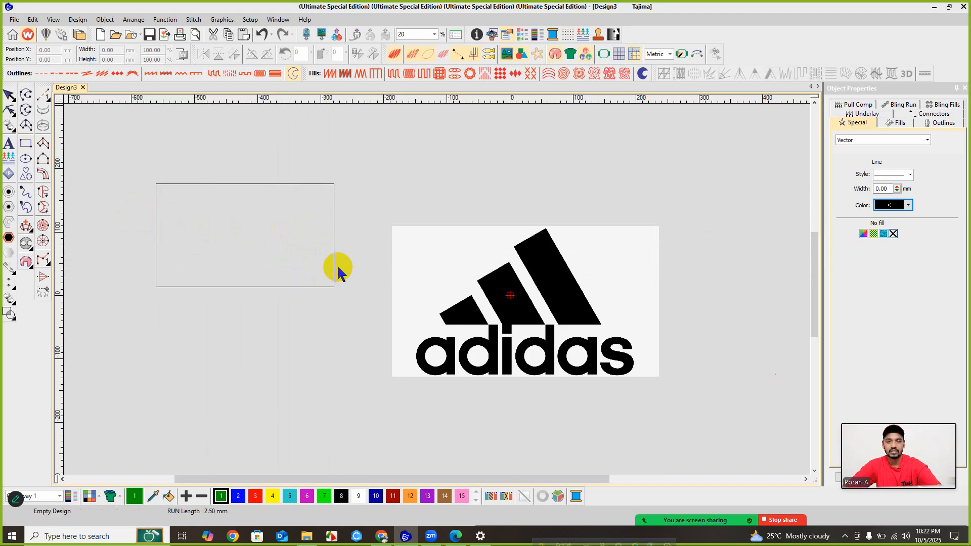
{"action": "left_click", "coordinate": [26, 143]}
{"action": "scroll", "coordinate": [433, 282], "scroll_direction": "down", "scroll_amount": 1}
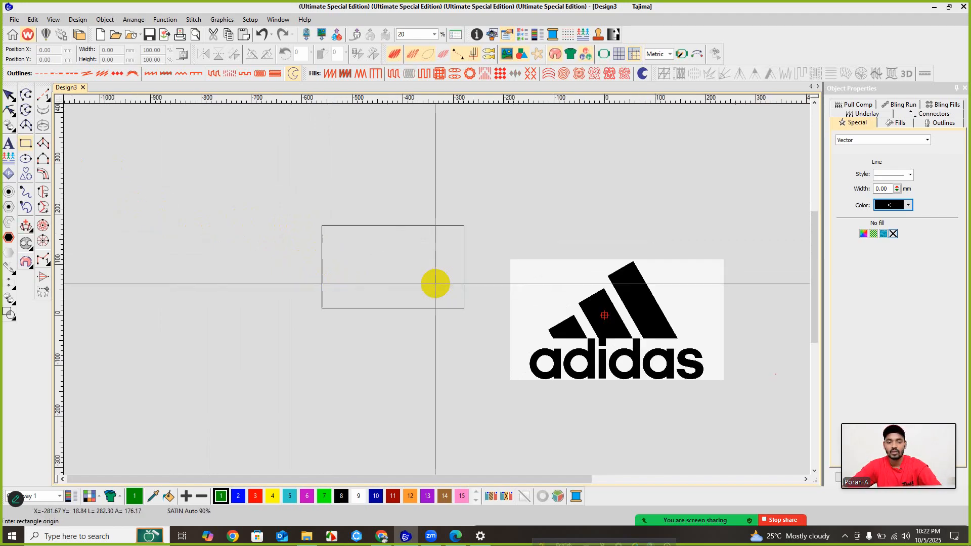
{"action": "scroll", "coordinate": [377, 232], "scroll_direction": "down", "scroll_amount": 1}
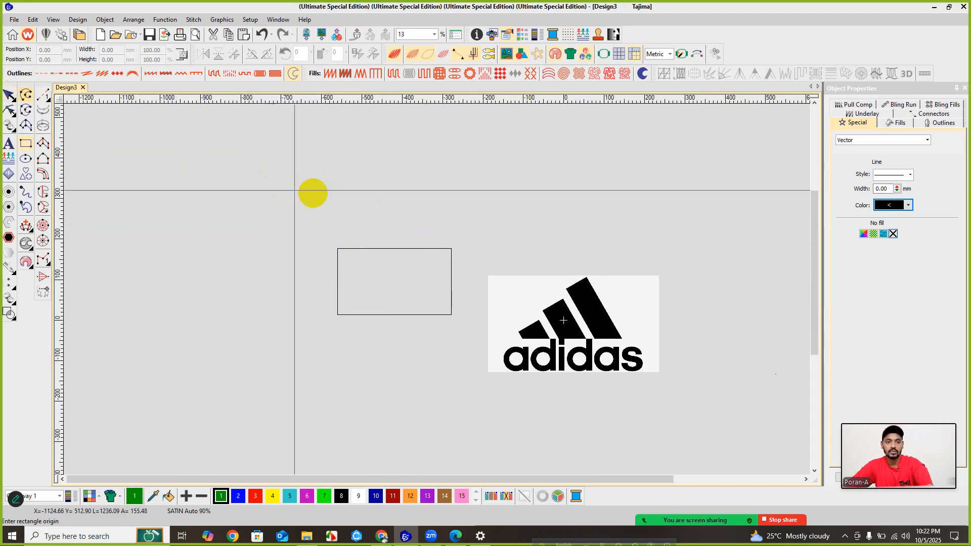
{"action": "left_click", "coordinate": [10, 94]}
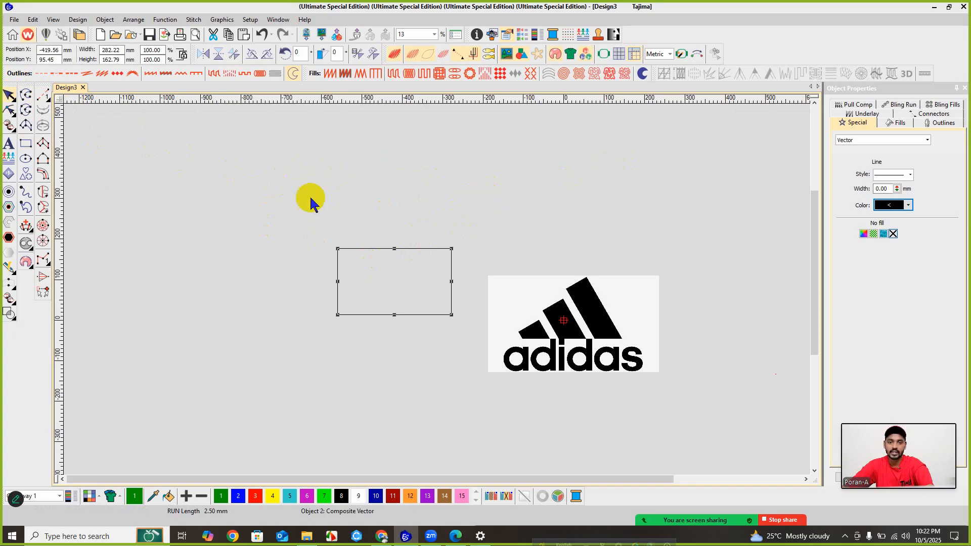
- Move the vector rectangle from the left of the adidas logo to directly above it
{"action": "left_click", "coordinate": [321, 178]}
{"action": "scroll", "coordinate": [618, 291], "scroll_direction": "down", "scroll_amount": 2}
{"action": "scroll", "coordinate": [433, 292], "scroll_direction": "up", "scroll_amount": 3}
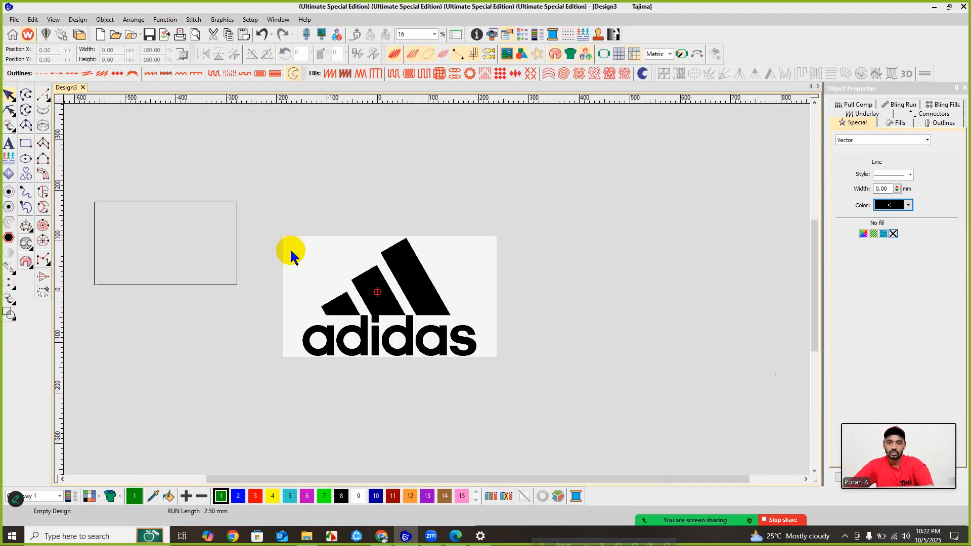
{"action": "left_click_drag", "start_coordinate": [193, 208], "coordinate": [429, 156]}
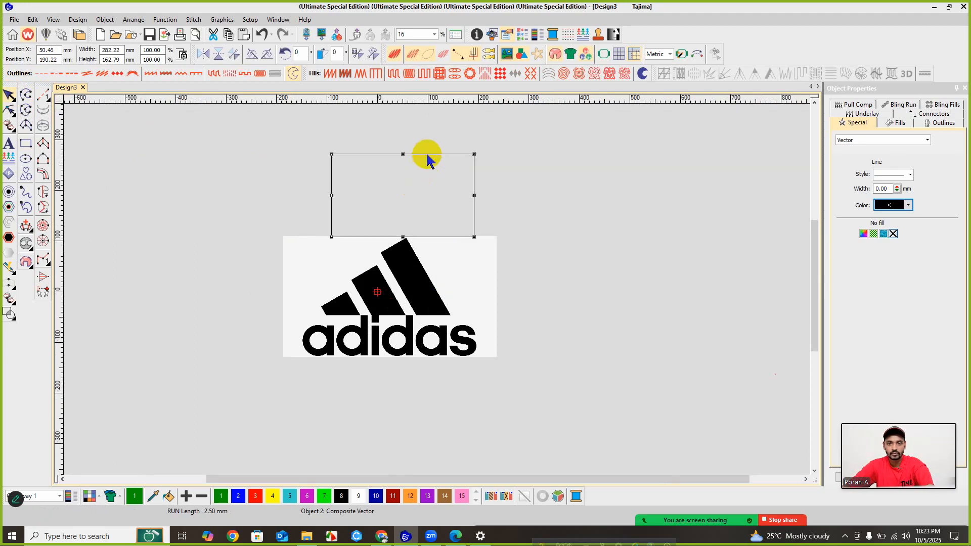
- Try several line colors on the vector rectangle above the adidas logo and set it to red
{"action": "left_click", "coordinate": [356, 155]}
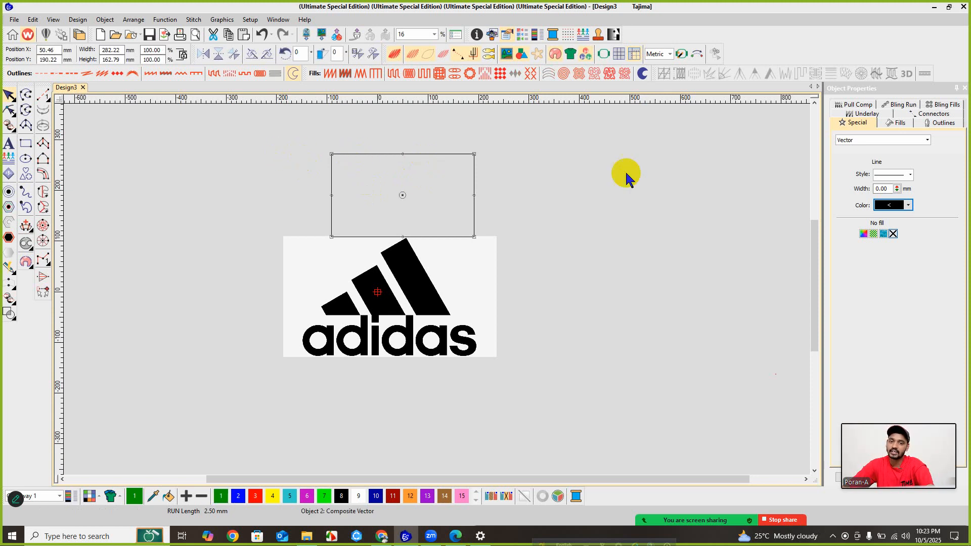
{"action": "left_click", "coordinate": [893, 207]}
{"action": "left_click", "coordinate": [894, 207]}
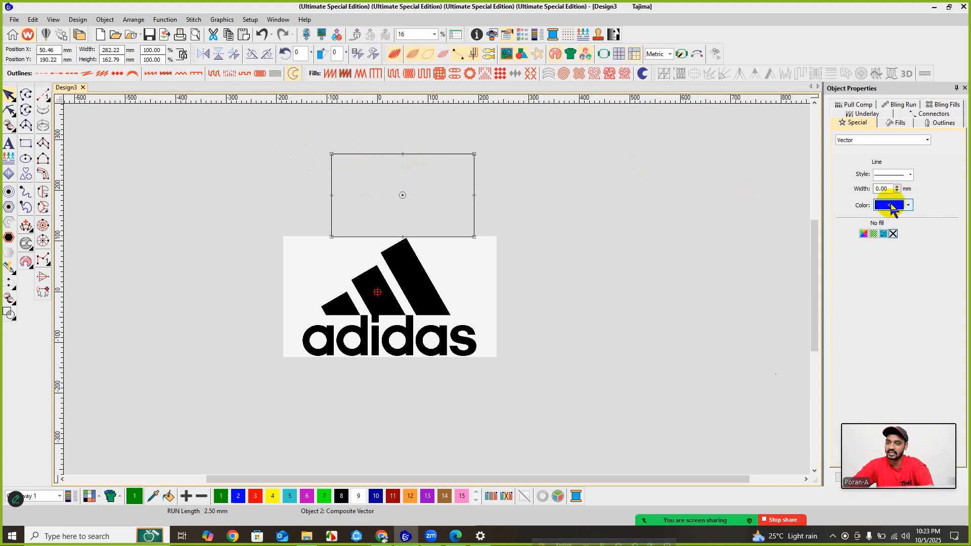
{"action": "left_click", "coordinate": [894, 206]}
{"action": "left_click", "coordinate": [898, 238]}
{"action": "left_click", "coordinate": [896, 208]}
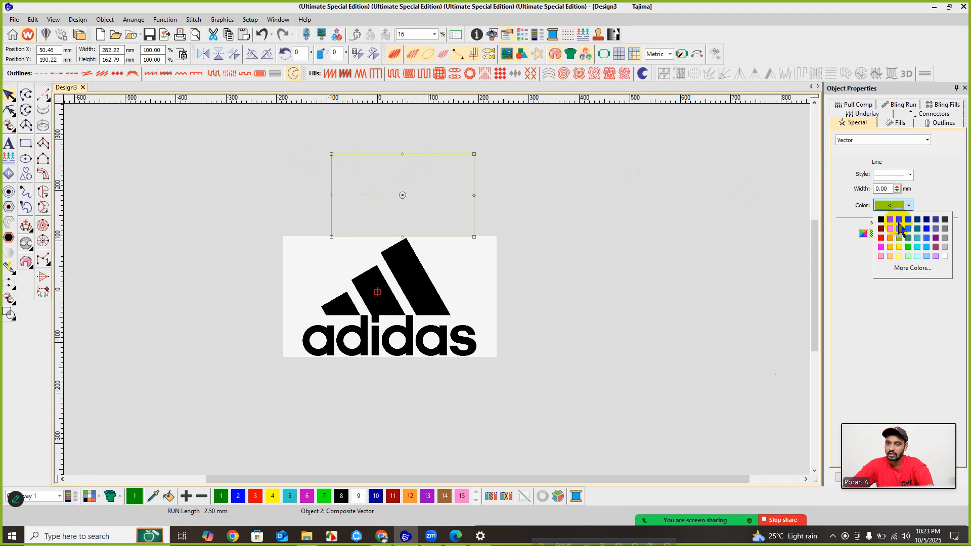
{"action": "left_click", "coordinate": [897, 238]}
{"action": "left_click", "coordinate": [892, 206]}
{"action": "left_click", "coordinate": [881, 237]}
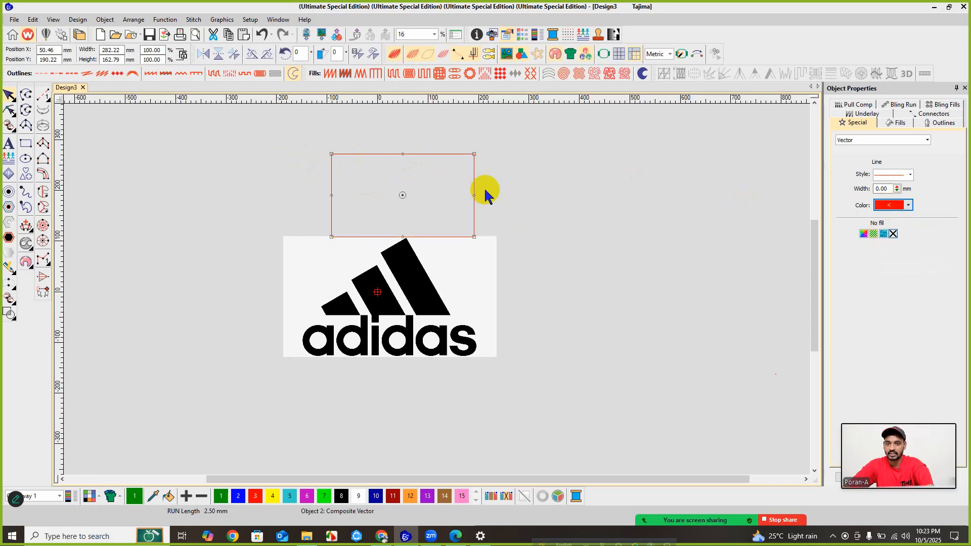
- Move the red vector rectangle from above the adidas logo to the logo bitmap's upper-right corner
{"action": "left_click", "coordinate": [483, 191]}
{"action": "left_click", "coordinate": [472, 181]}
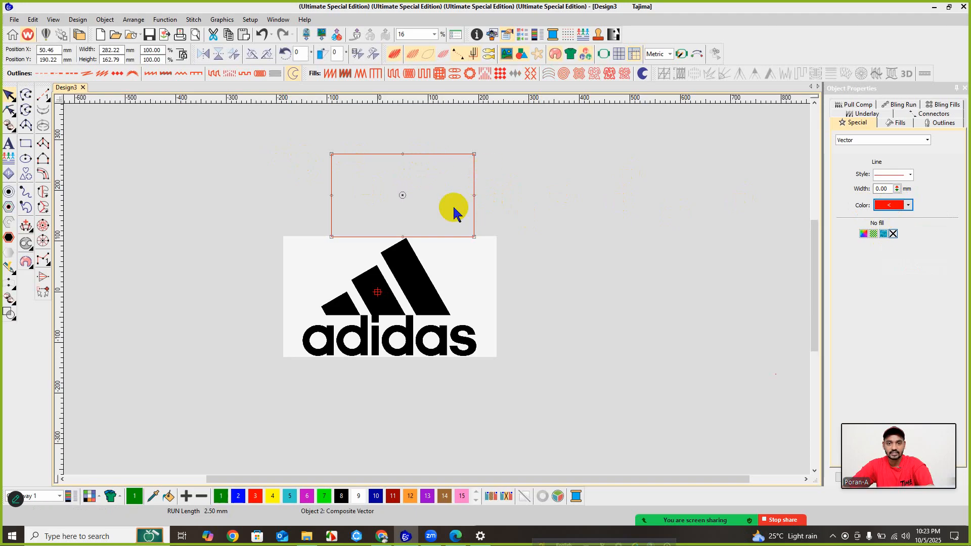
{"action": "left_click_drag", "start_coordinate": [435, 182], "coordinate": [579, 194]}
{"action": "left_click", "coordinate": [399, 308]}
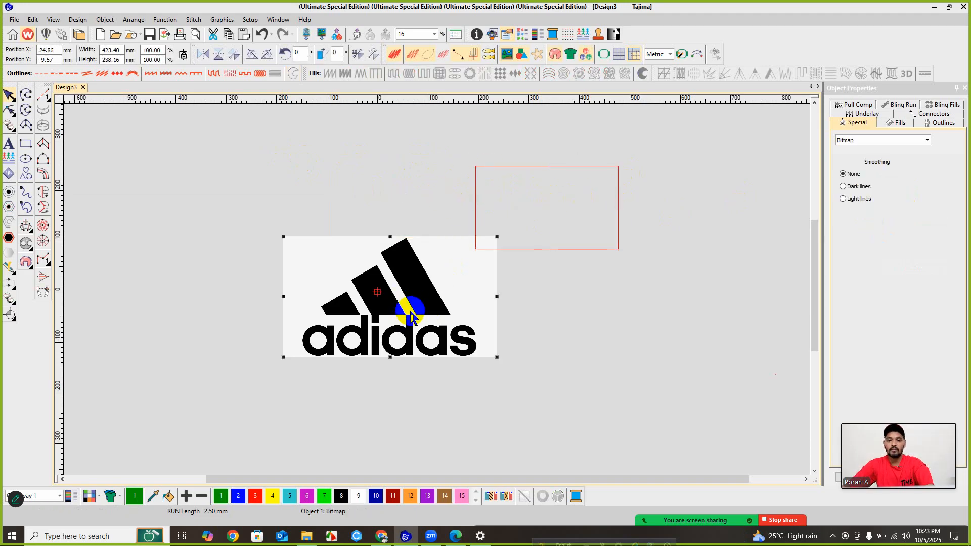
{"action": "scroll", "coordinate": [477, 326], "scroll_direction": "up", "scroll_amount": 1}
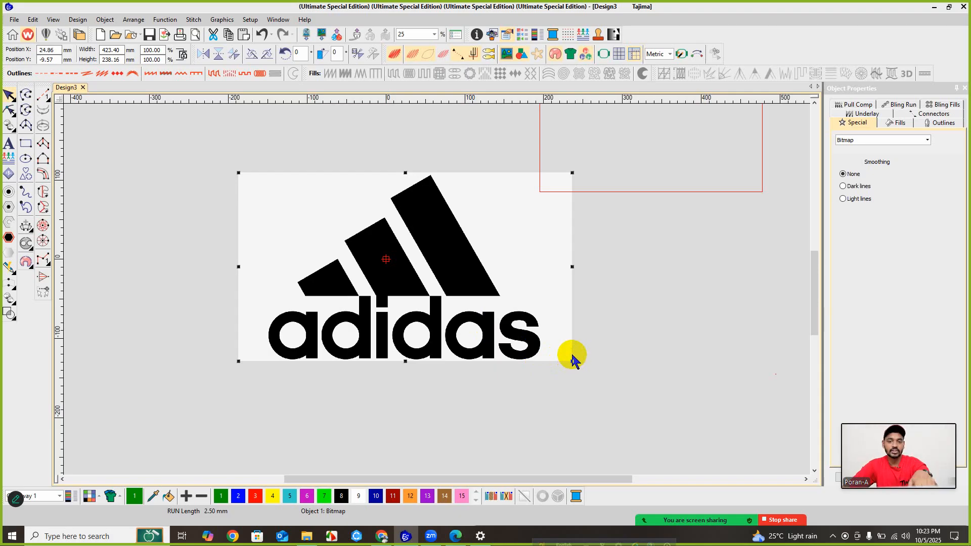
{"action": "left_click", "coordinate": [439, 152]}
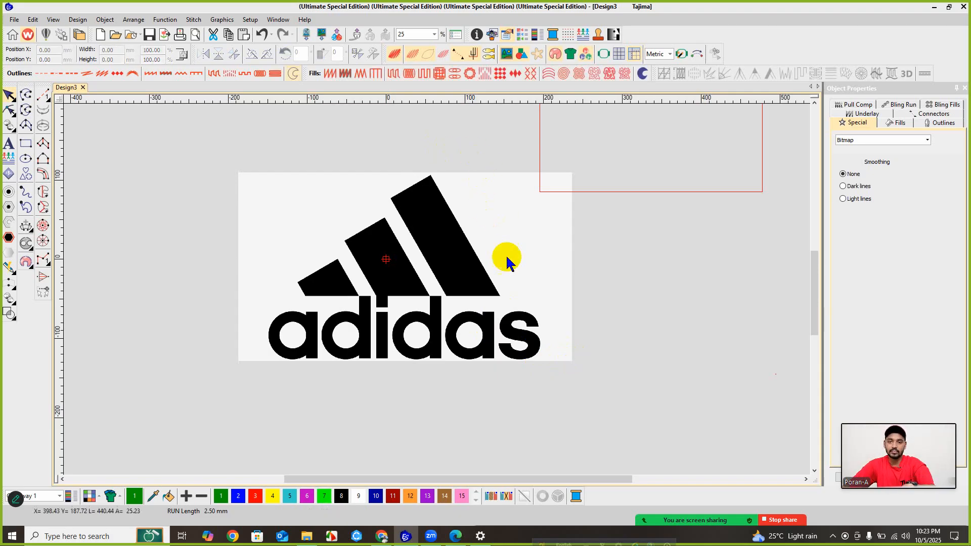
- Move the red rectangle down so it sits directly beside the right edge of the adidas bitmap
{"action": "left_click_drag", "start_coordinate": [617, 153], "coordinate": [675, 295]}
{"action": "left_click", "coordinate": [759, 394]}
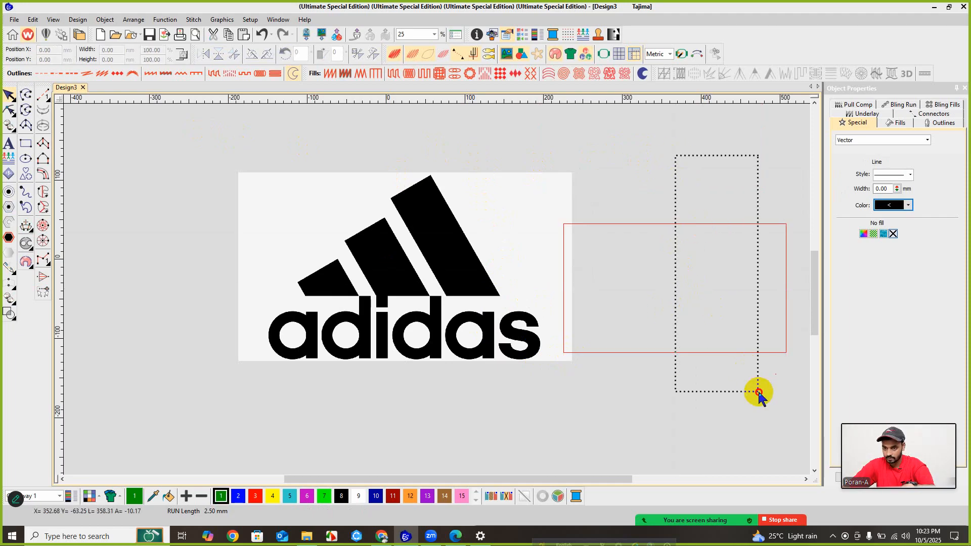
{"action": "left_click_drag", "start_coordinate": [762, 392], "coordinate": [762, 392]}
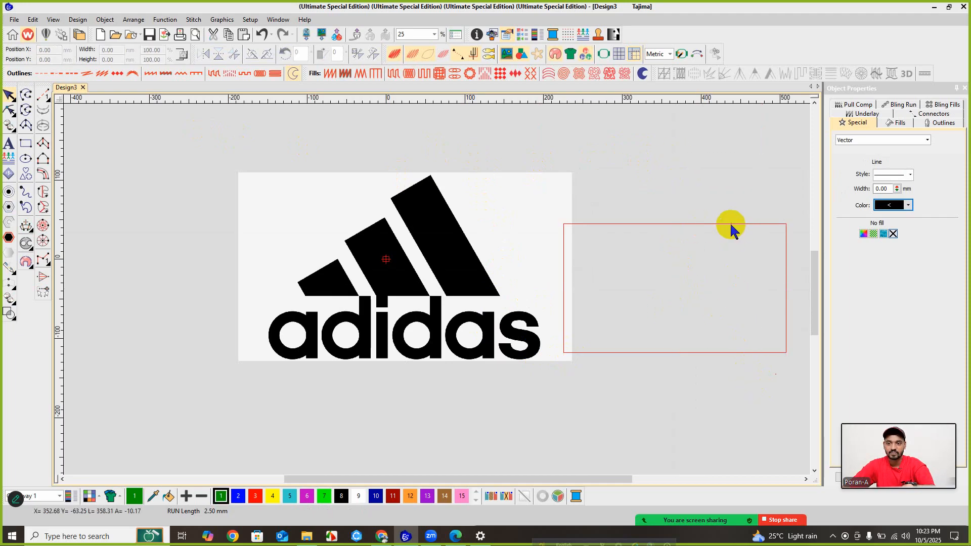
{"action": "key", "text": "c"}
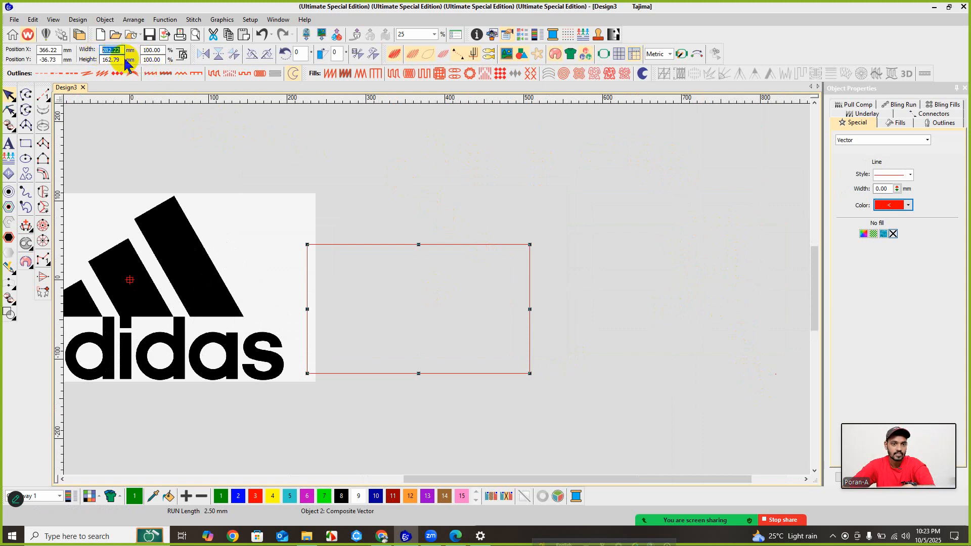
- Examine the selected rectangle's width and height values in millimetres
{"action": "double_click", "coordinate": [108, 60]}
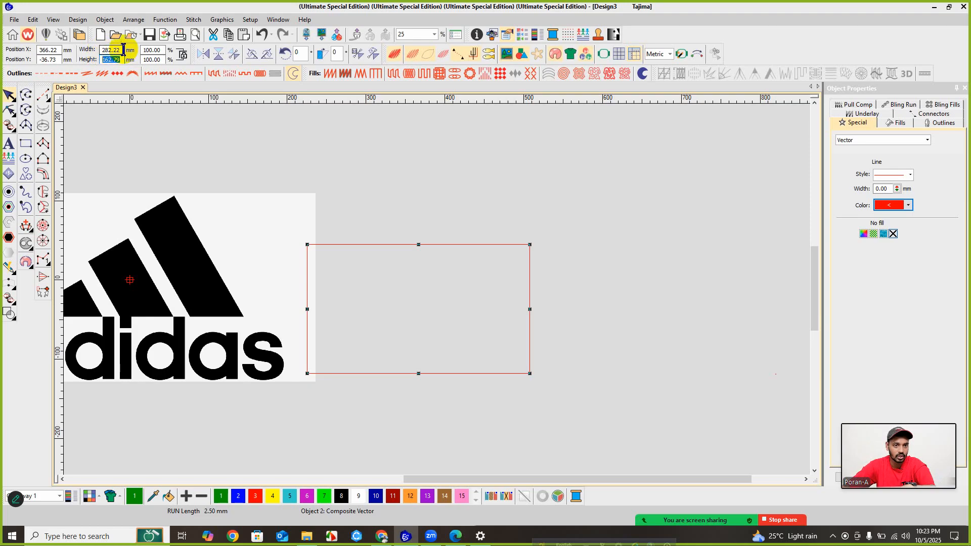
{"action": "left_click_drag", "start_coordinate": [123, 49], "coordinate": [102, 50]}
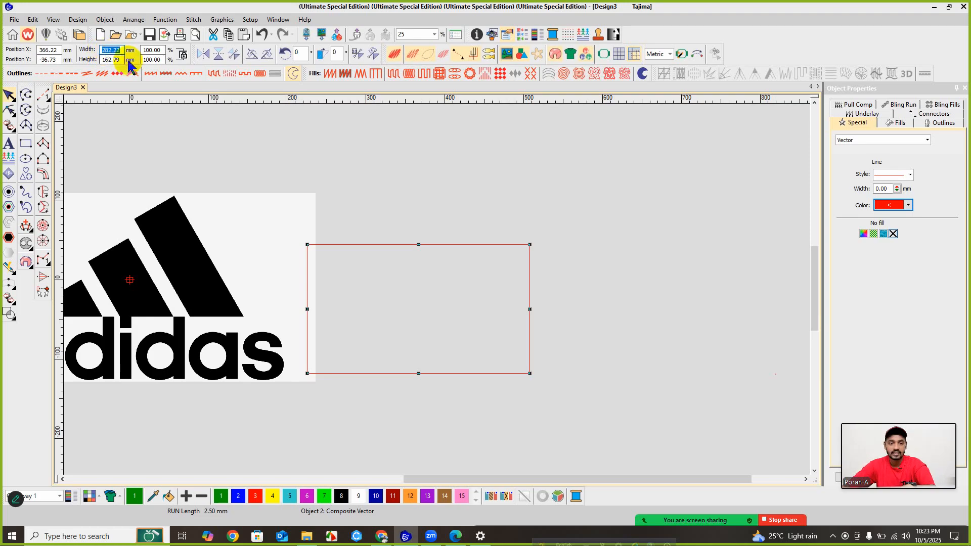
{"action": "left_click_drag", "start_coordinate": [120, 57], "coordinate": [99, 51]}
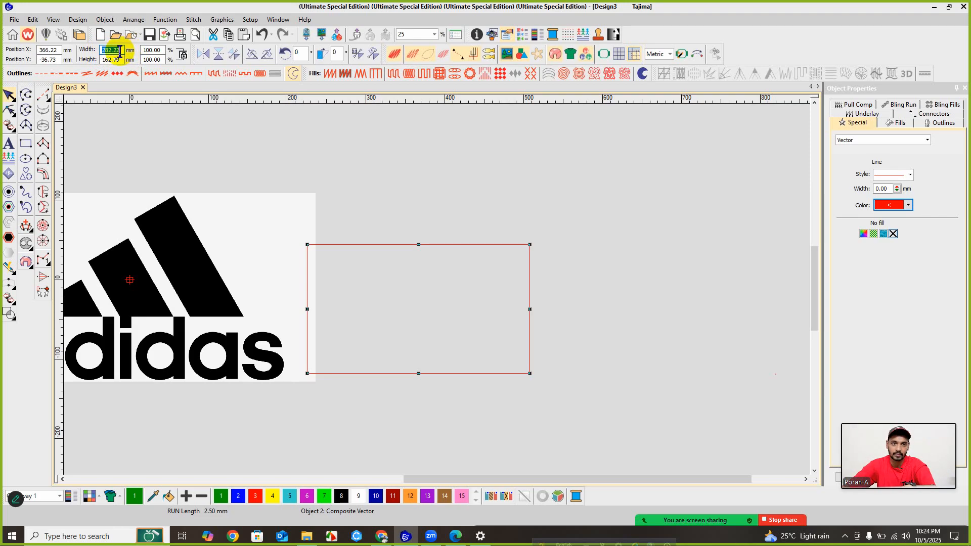
{"action": "left_click_drag", "start_coordinate": [105, 50], "coordinate": [129, 59]}
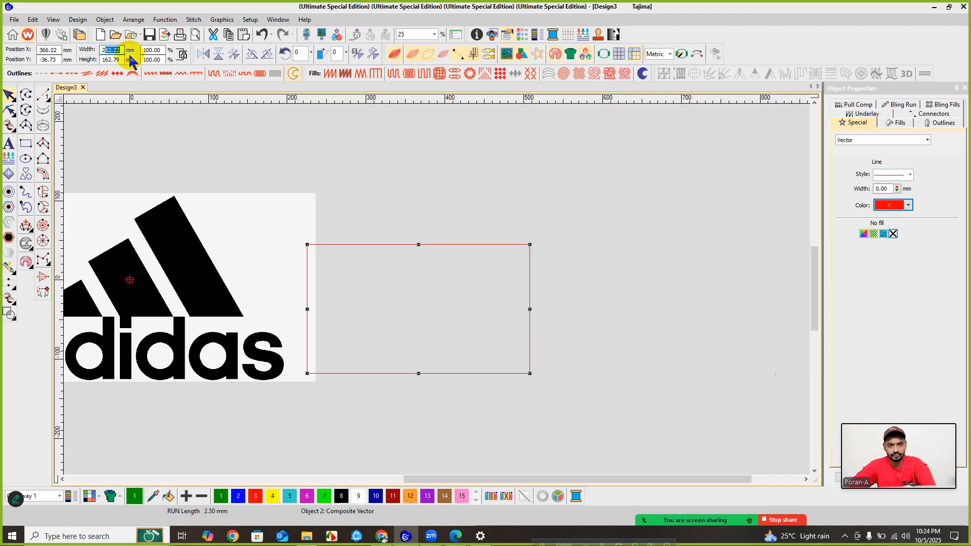
{"action": "left_click", "coordinate": [115, 56]}
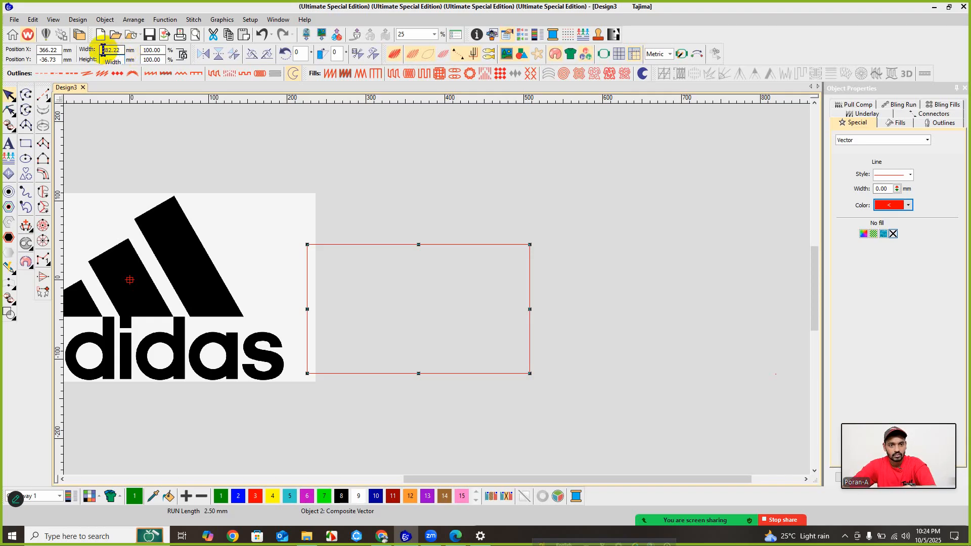
{"action": "left_click_drag", "start_coordinate": [102, 50], "coordinate": [124, 52]}
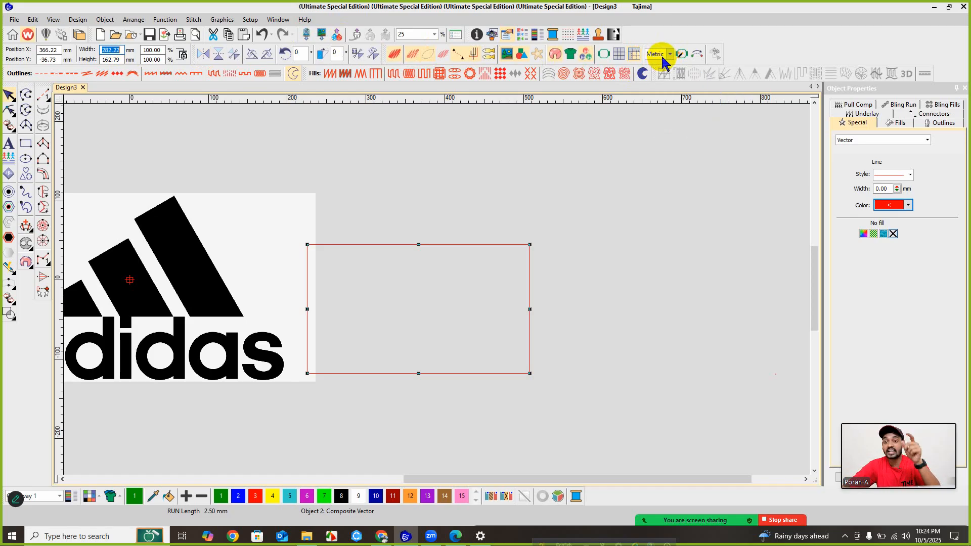
- Switch the design's measurement units from Metric to U.S
{"action": "left_click", "coordinate": [620, 54]}
{"action": "left_click", "coordinate": [620, 55]}
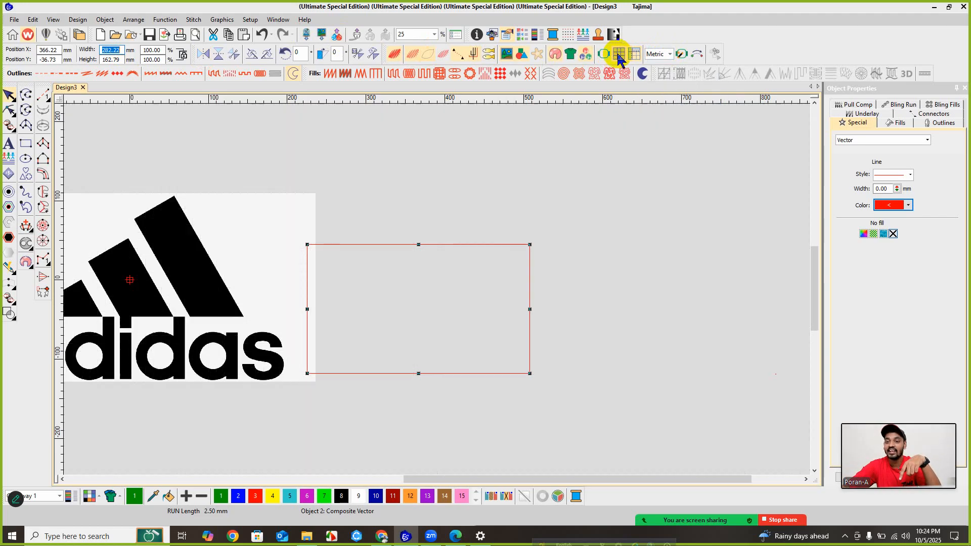
{"action": "left_click", "coordinate": [619, 55]}
{"action": "left_click", "coordinate": [619, 55]}
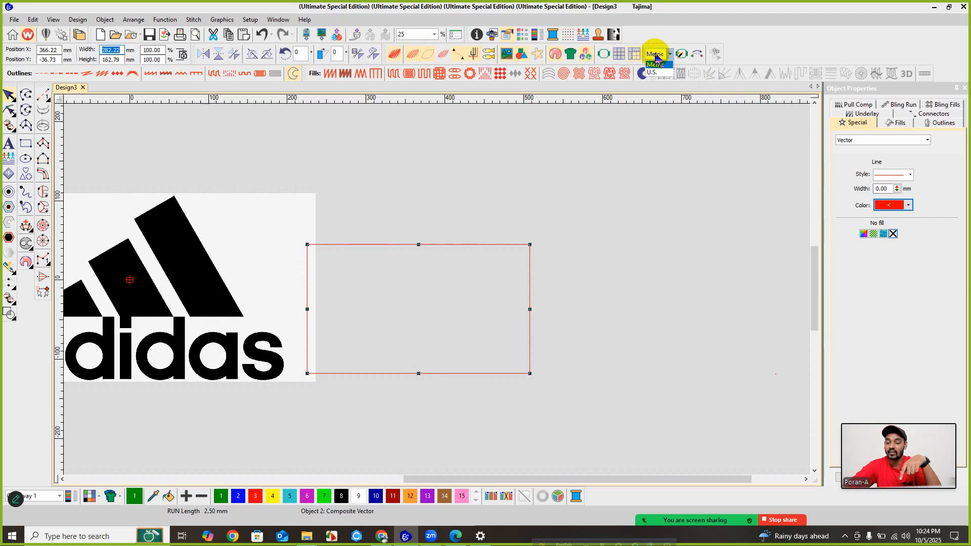
{"action": "left_click", "coordinate": [656, 55]}
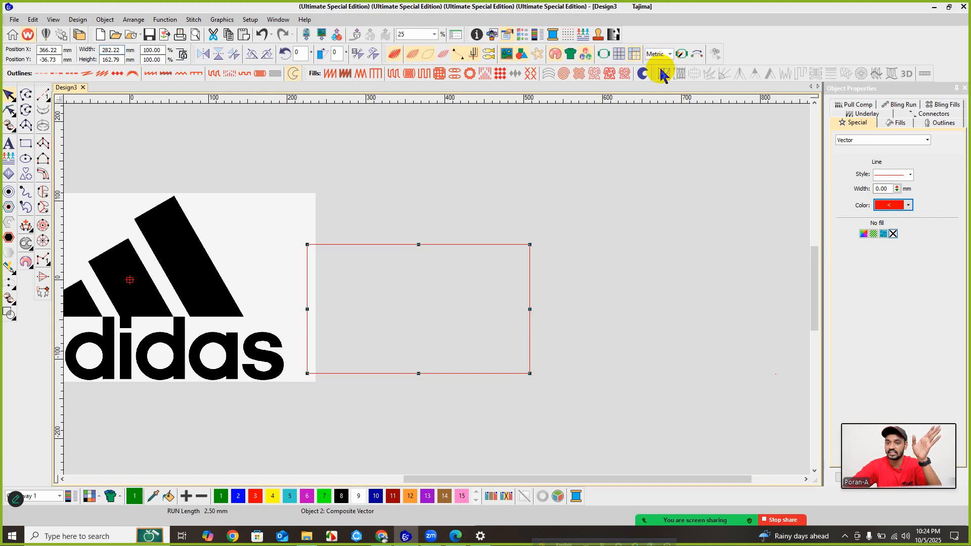
{"action": "left_click", "coordinate": [660, 65]}
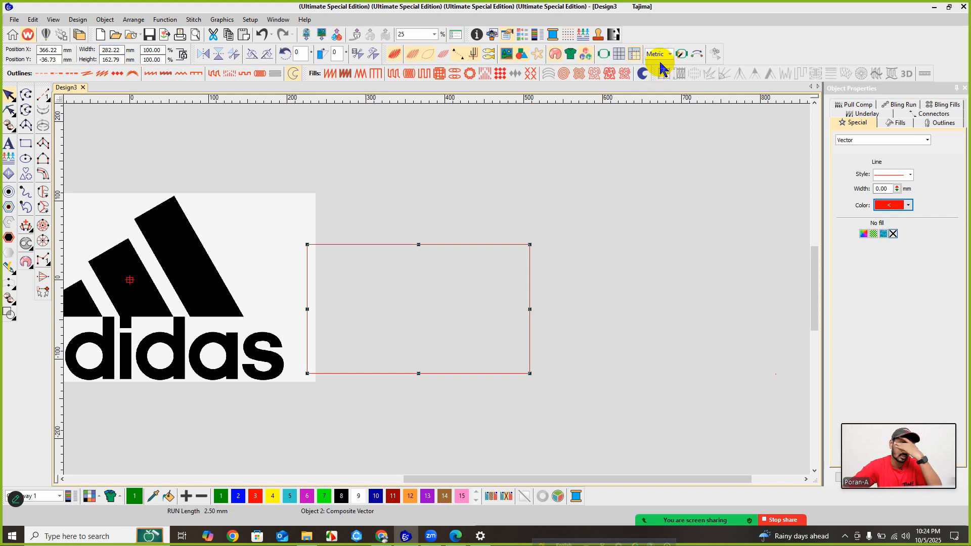
{"action": "left_click", "coordinate": [659, 56]}
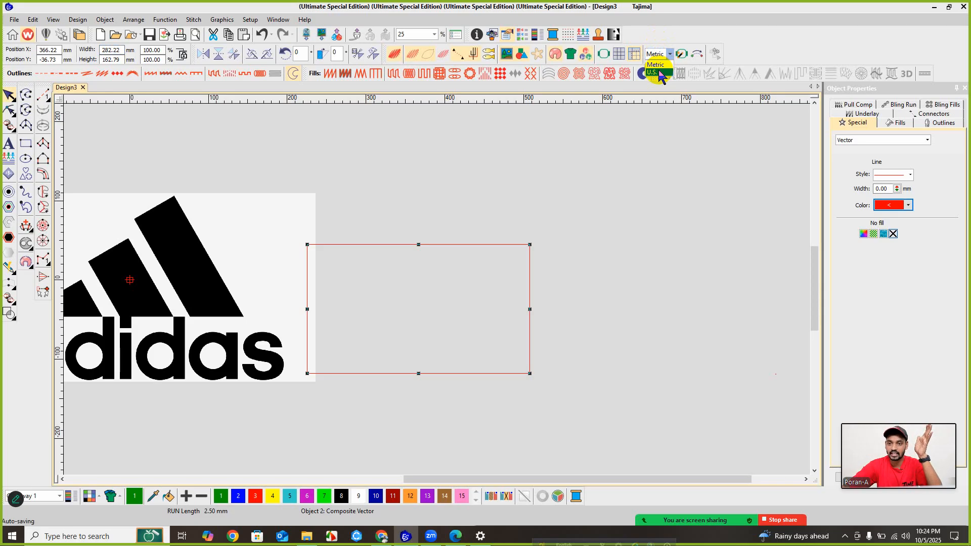
{"action": "left_click", "coordinate": [660, 74]}
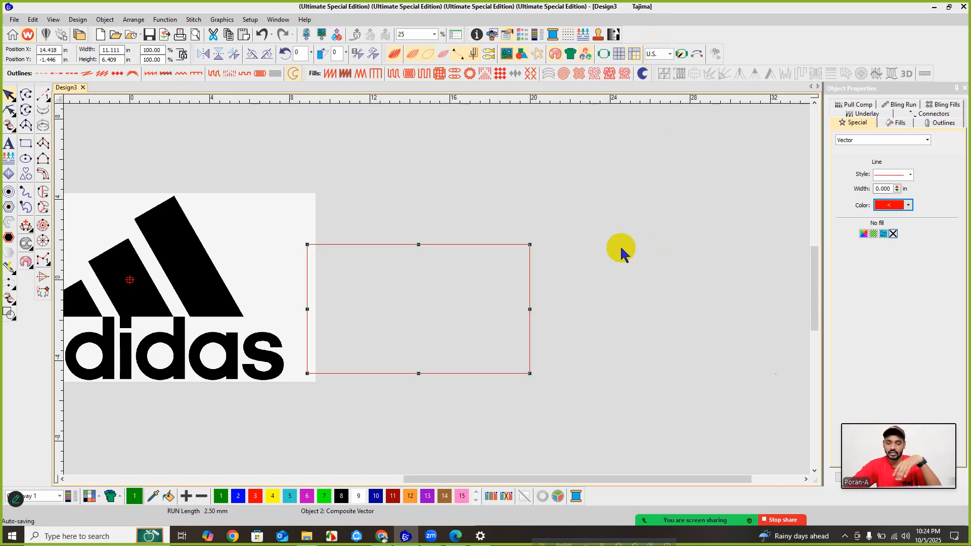
- Move the red rectangle up until its top edge is about level with the top of the adidas bitmap
{"action": "left_click", "coordinate": [559, 257]}
{"action": "scroll", "coordinate": [435, 292], "scroll_direction": "down", "scroll_amount": 2}
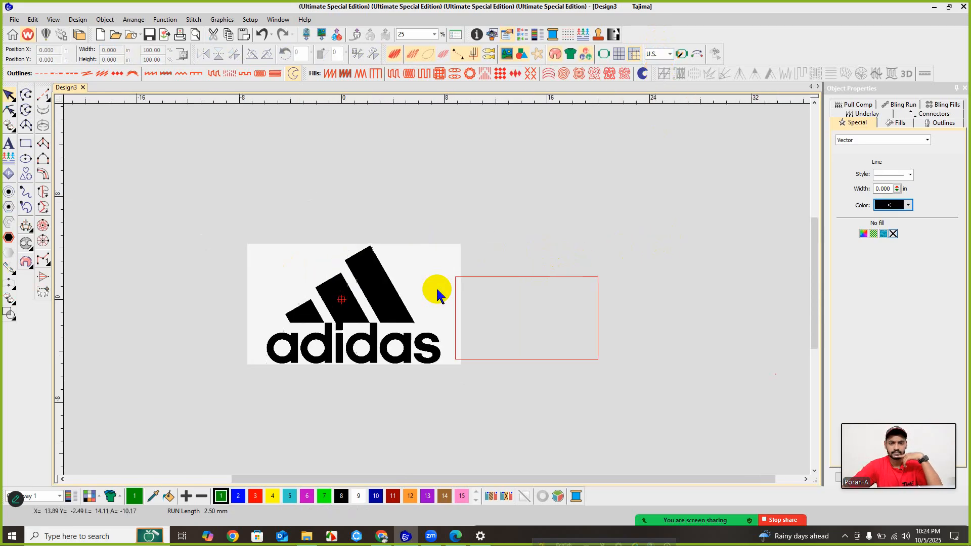
{"action": "scroll", "coordinate": [437, 293], "scroll_direction": "up", "scroll_amount": 2}
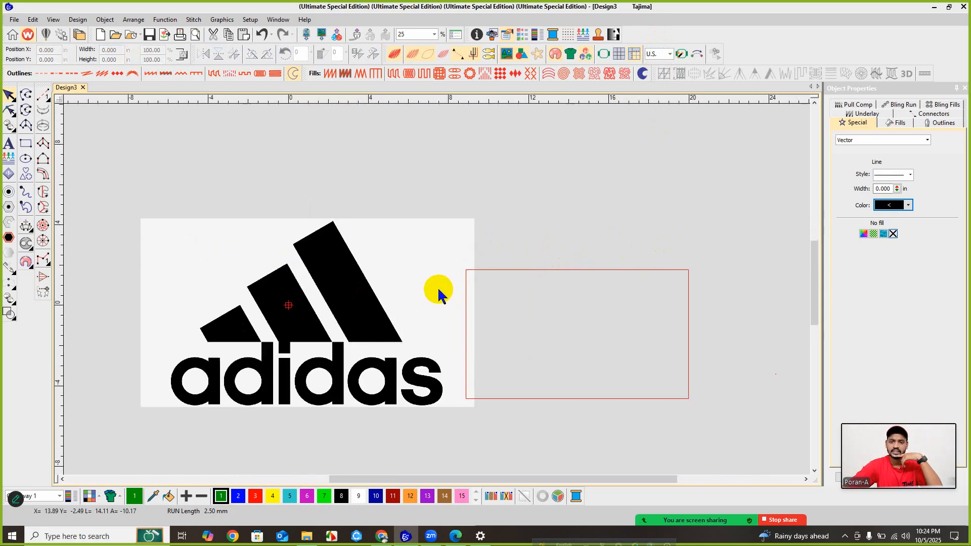
{"action": "left_click", "coordinate": [521, 277]}
{"action": "left_click_drag", "start_coordinate": [549, 304], "coordinate": [553, 257]}
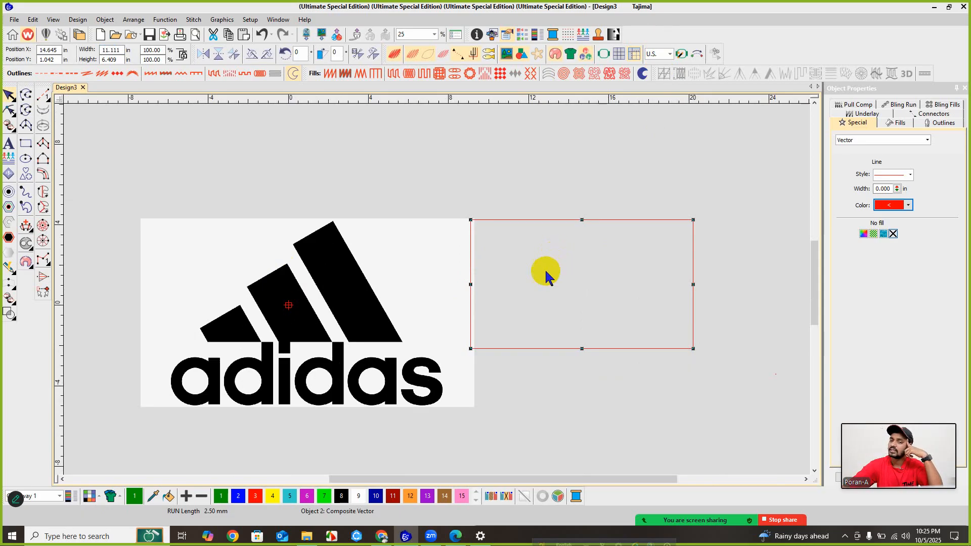
{"action": "scroll", "coordinate": [373, 287], "scroll_direction": "down", "scroll_amount": 1}
{"action": "scroll", "coordinate": [596, 295], "scroll_direction": "up", "scroll_amount": 1}
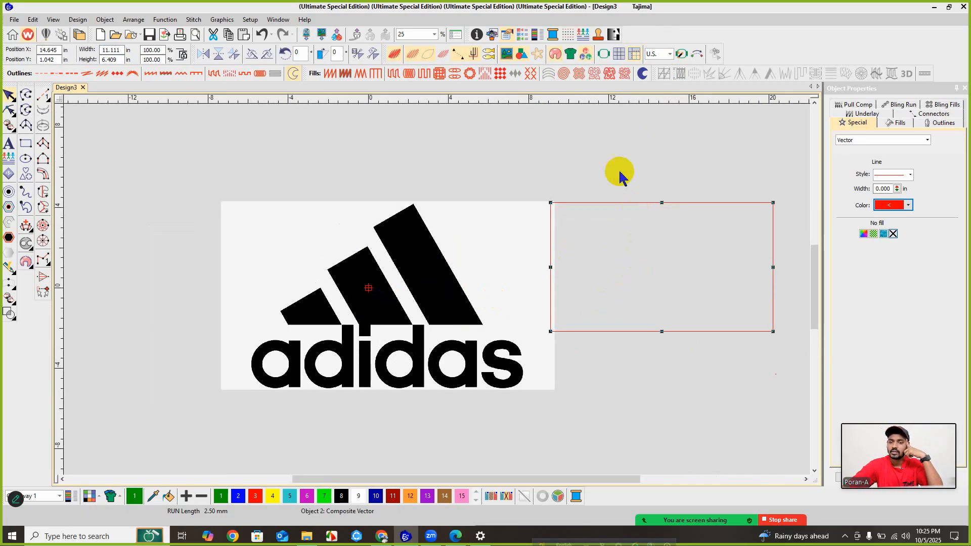
{"action": "left_click", "coordinate": [554, 173]}
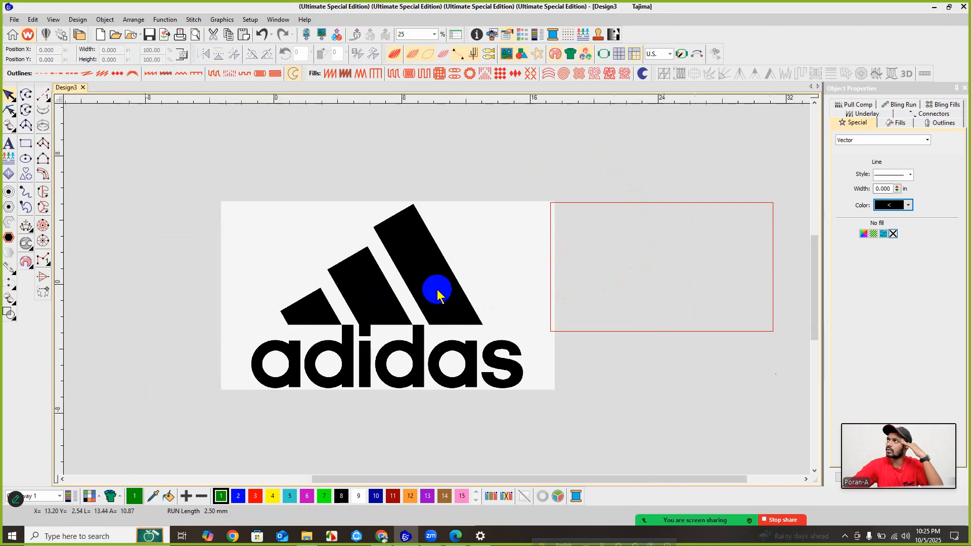
{"action": "scroll", "coordinate": [434, 287], "scroll_direction": "down", "scroll_amount": 1}
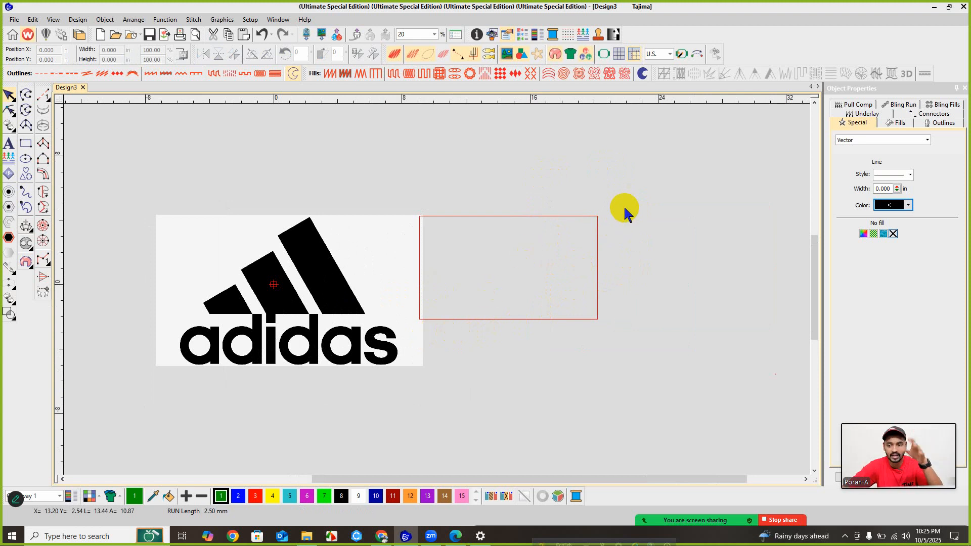
- Select the red rectangle, keep the units on U.S., and examine its width and height in inches
{"action": "left_click", "coordinate": [597, 261]}
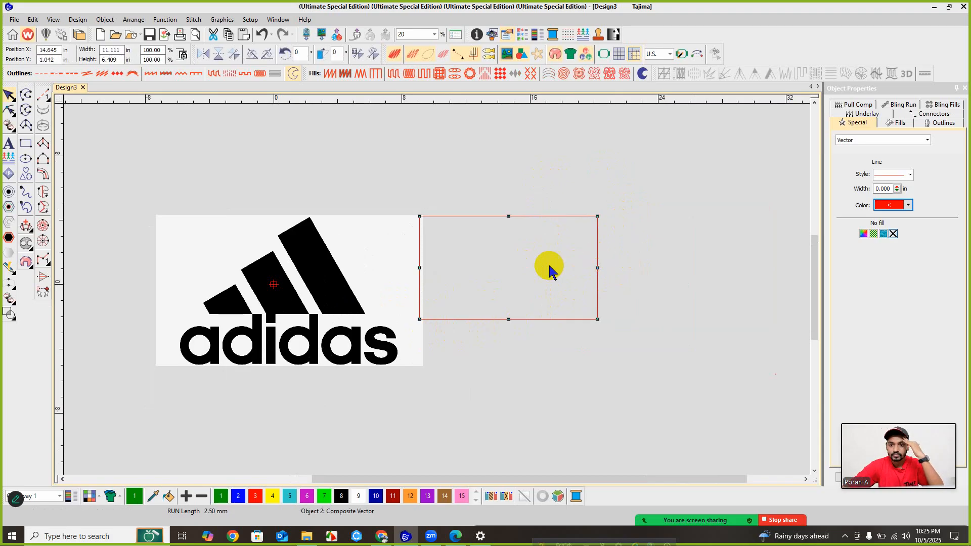
{"action": "left_click", "coordinate": [606, 260]}
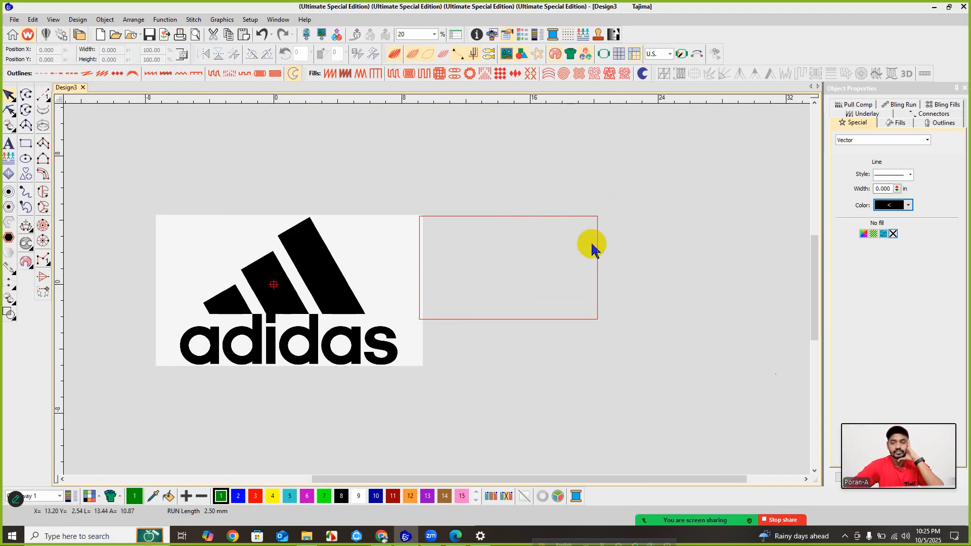
{"action": "left_click", "coordinate": [597, 235]}
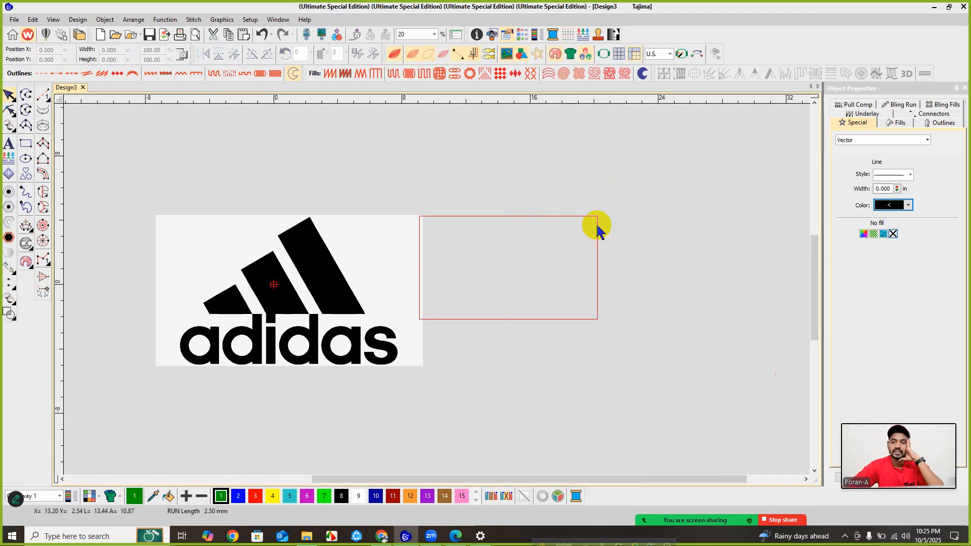
{"action": "left_click", "coordinate": [657, 54]}
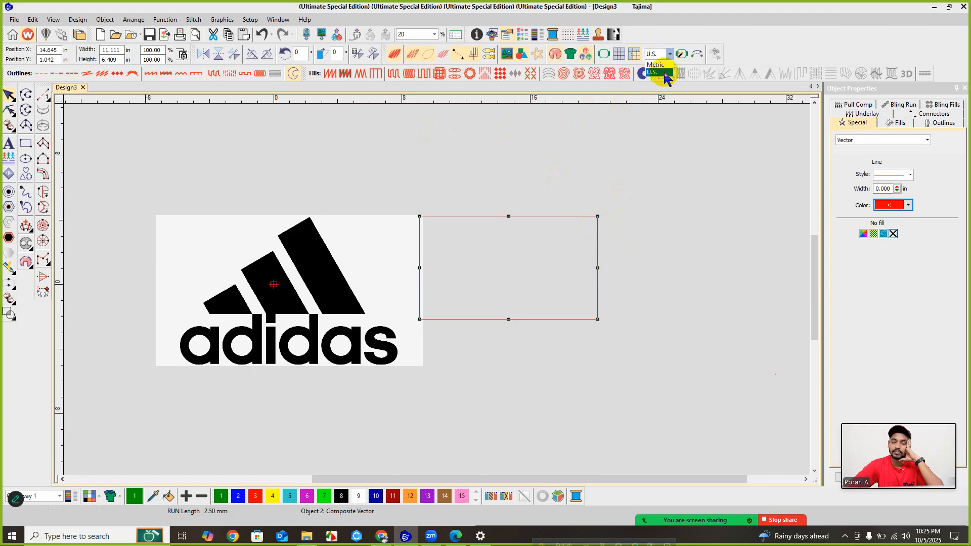
{"action": "left_click", "coordinate": [664, 73]}
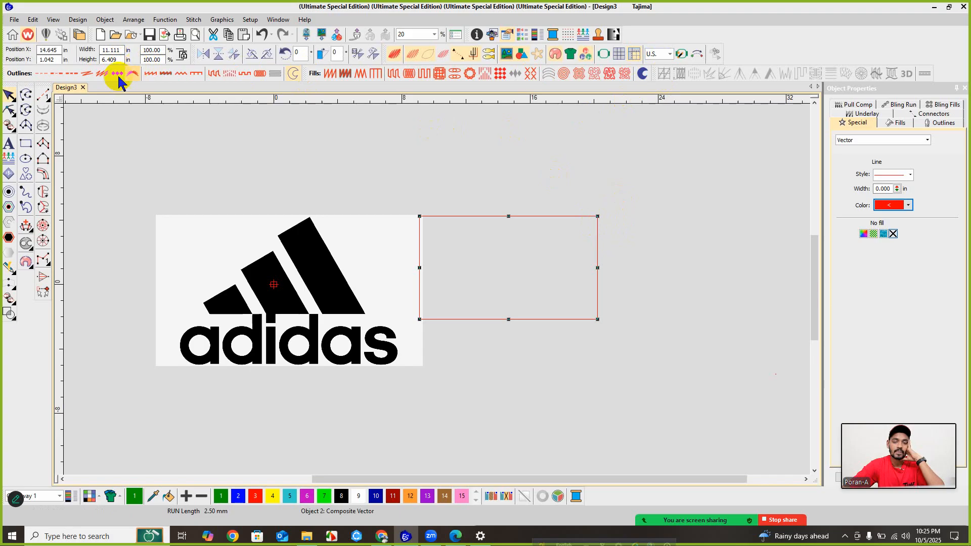
{"action": "left_click", "coordinate": [112, 60]}
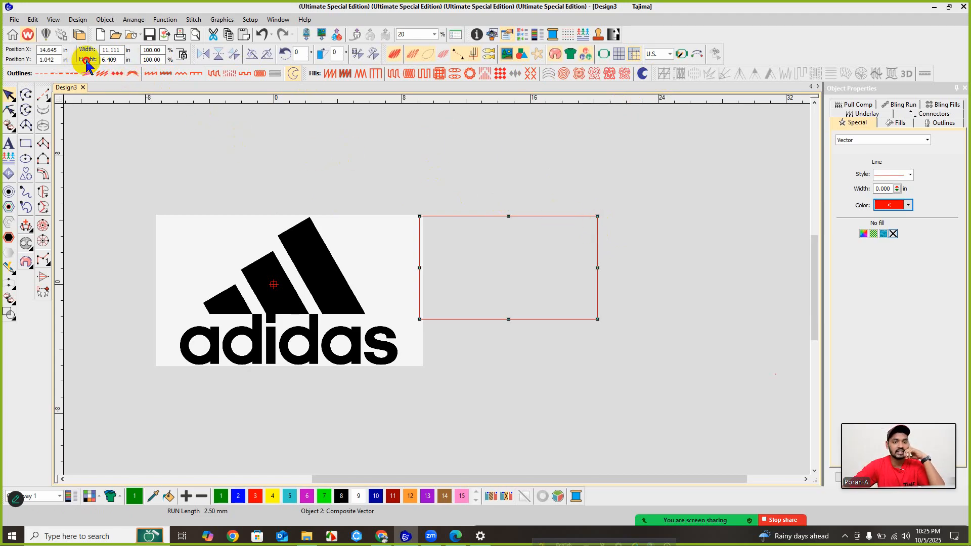
- Set the red rectangle's height to 1.0 in, scaling its width in proportion
{"action": "double_click", "coordinate": [112, 59]}
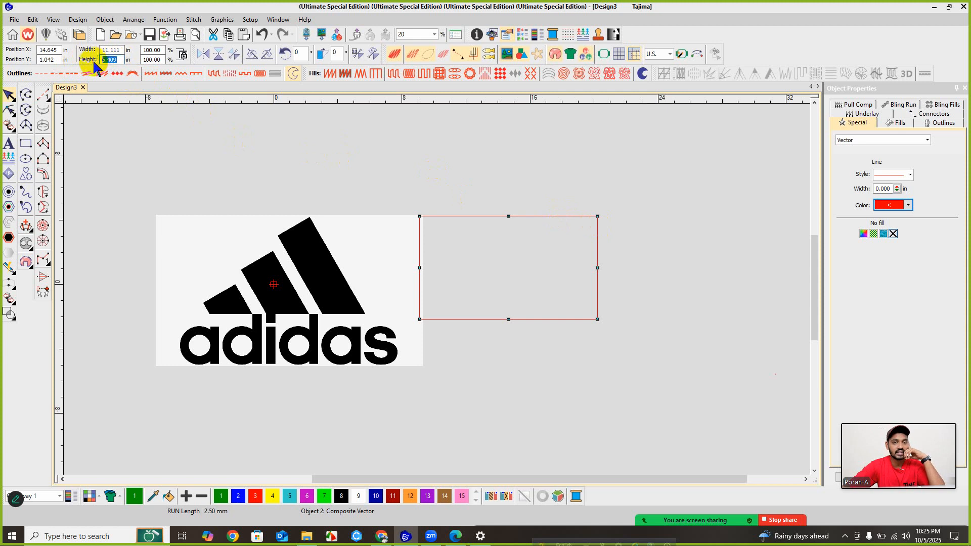
{"action": "type", "text": "1"}
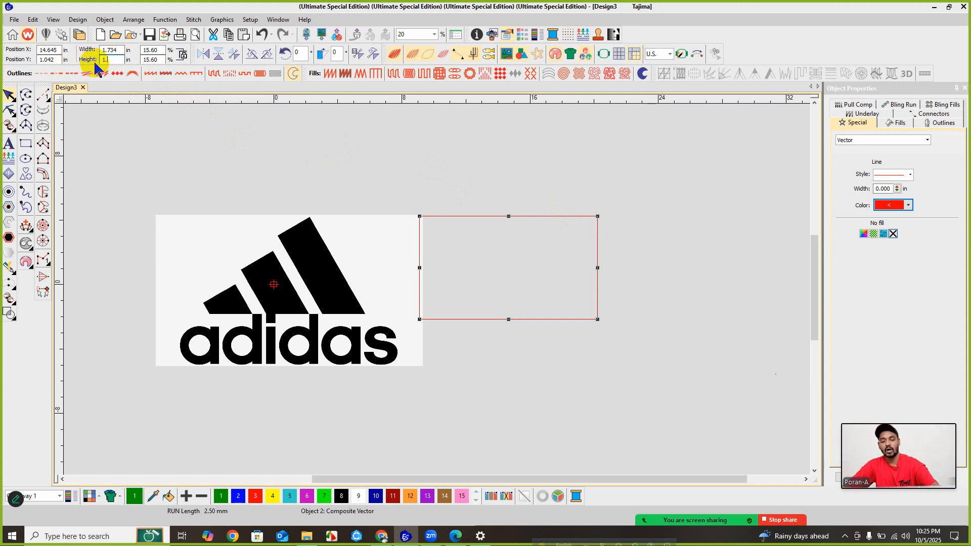
{"action": "type", "text": "."}
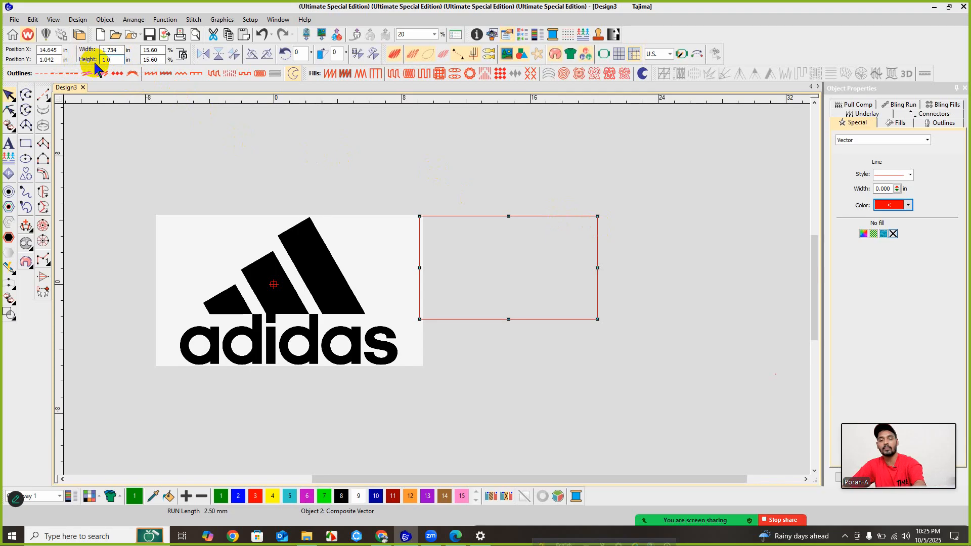
{"action": "type", "text": "0"}
{"action": "key", "text": "Return"}
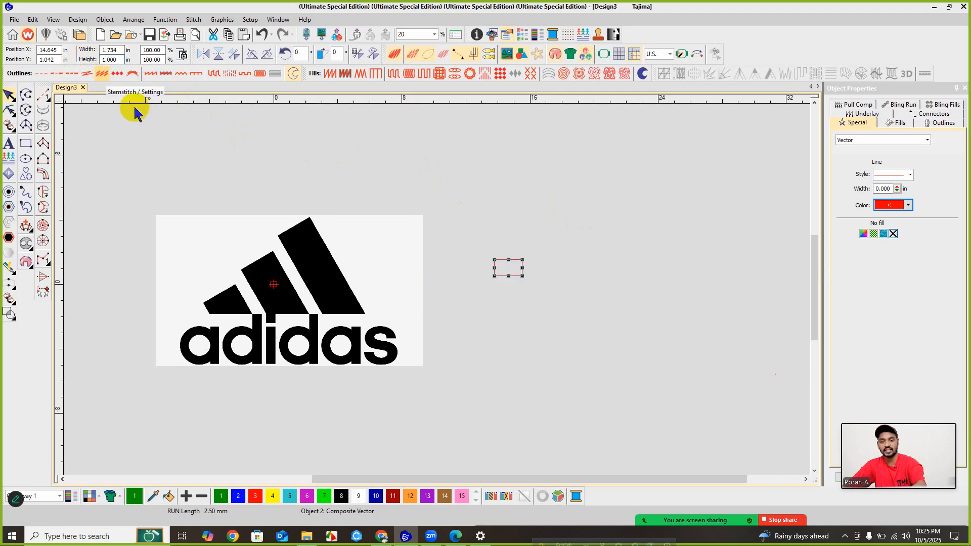
- Select the adidas bitmap, shrink it to about 5.6 by 3.15 in, and place it over the small red rectangle
{"action": "scroll", "coordinate": [437, 295], "scroll_direction": "up", "scroll_amount": 1}
{"action": "scroll", "coordinate": [438, 294], "scroll_direction": "up", "scroll_amount": 2}
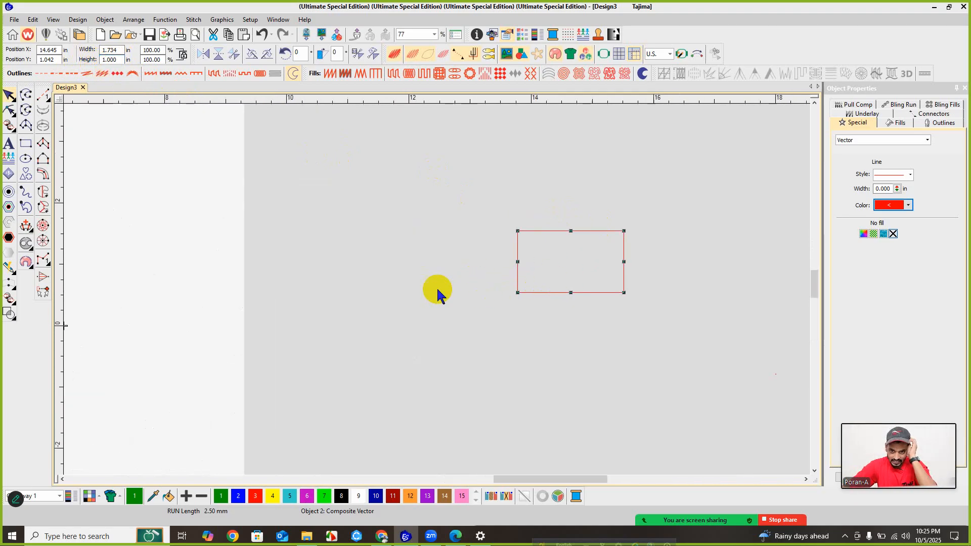
{"action": "left_click_drag", "start_coordinate": [443, 194], "coordinate": [502, 374]}
{"action": "left_click_drag", "start_coordinate": [411, 190], "coordinate": [509, 357]}
{"action": "scroll", "coordinate": [437, 291], "scroll_direction": "down", "scroll_amount": 5}
{"action": "left_click", "coordinate": [210, 277]}
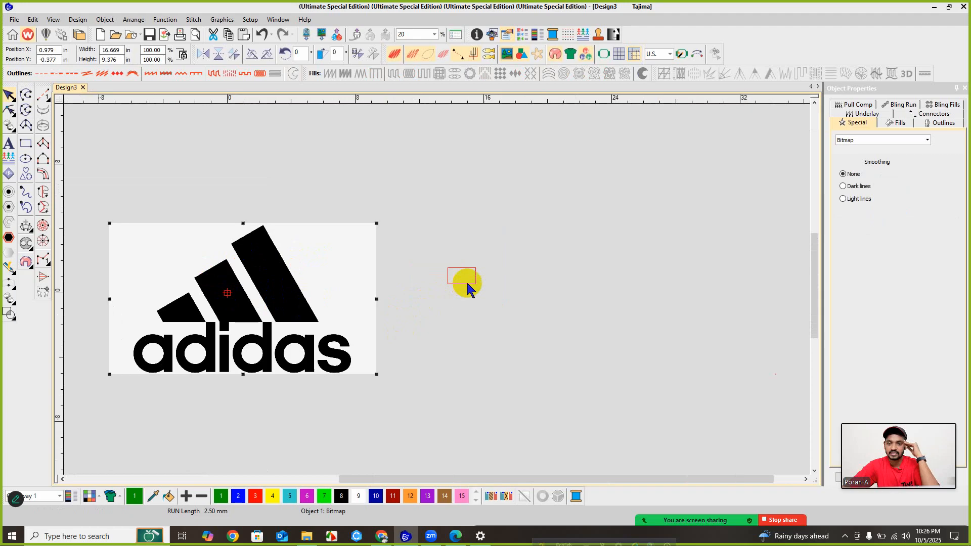
{"action": "left_click_drag", "start_coordinate": [328, 251], "coordinate": [407, 218]}
{"action": "left_click_drag", "start_coordinate": [450, 190], "coordinate": [449, 280]}
{"action": "scroll", "coordinate": [449, 280], "scroll_direction": "up", "scroll_amount": 4}
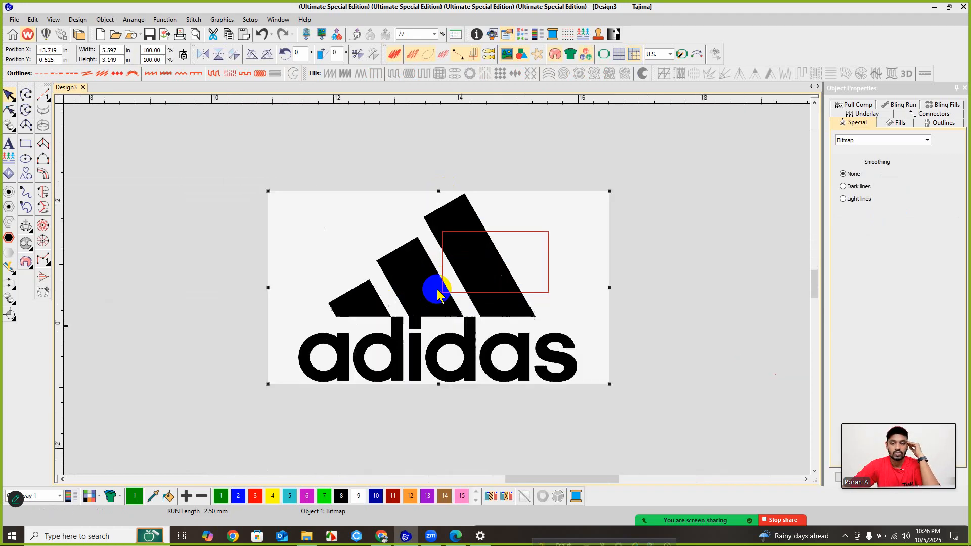
- Scale the adidas bitmap down to about 1.76 by 0.99 in and move it onto the red rectangle
{"action": "scroll", "coordinate": [438, 294], "scroll_direction": "up", "scroll_amount": 1}
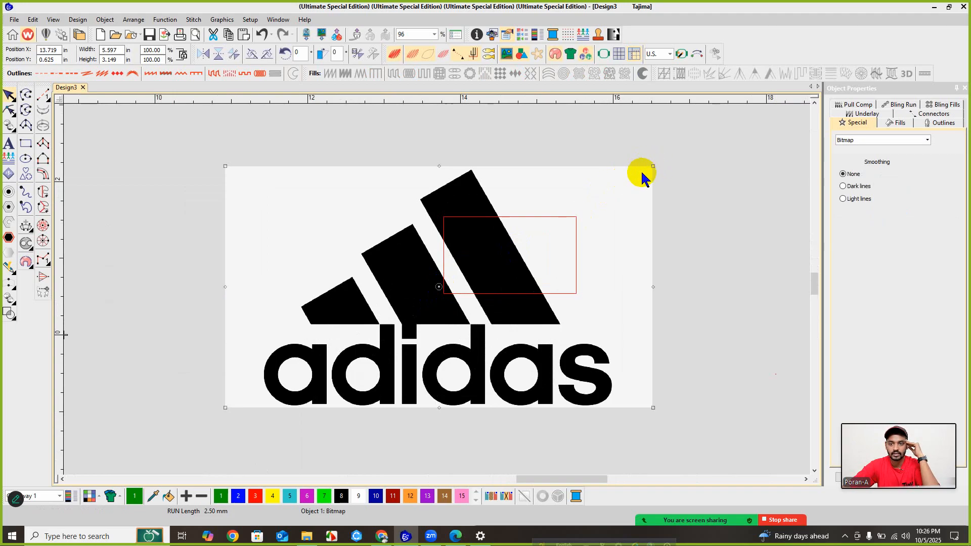
{"action": "left_click_drag", "start_coordinate": [652, 166], "coordinate": [387, 332]}
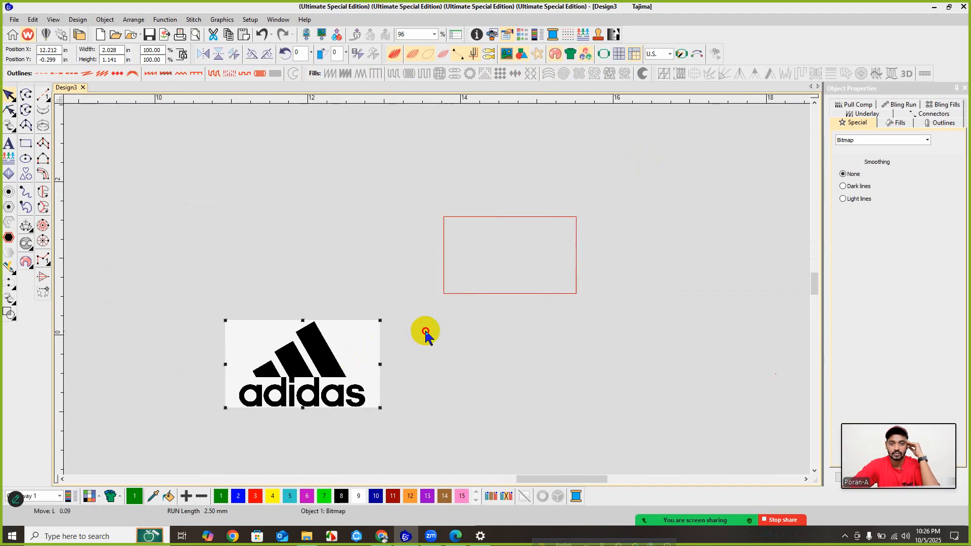
{"action": "left_click_drag", "start_coordinate": [352, 363], "coordinate": [556, 250]}
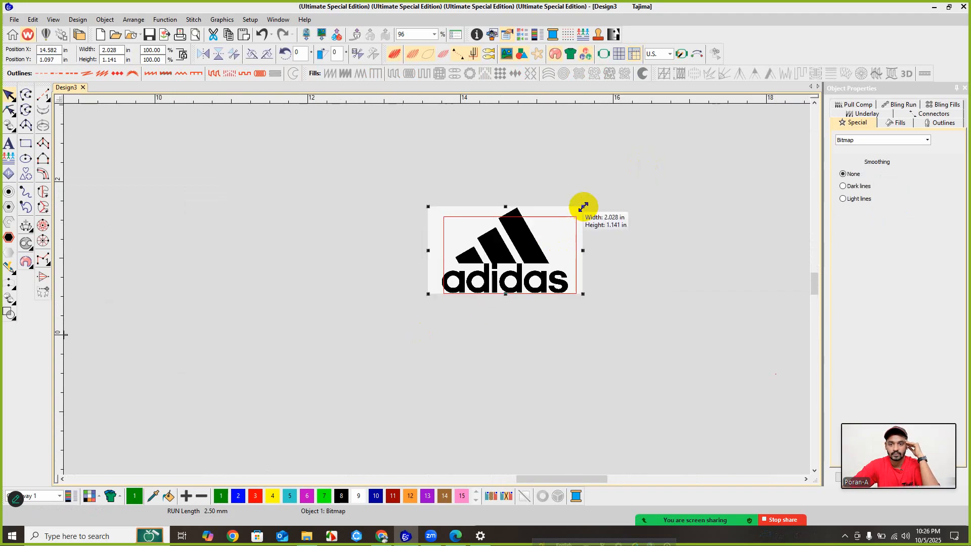
{"action": "left_click_drag", "start_coordinate": [582, 207], "coordinate": [561, 226]}
- Enlarge the adidas bitmap to about 1.82 by 1.03 in and position it so the logo sits inside the red rectangle
{"action": "scroll", "coordinate": [433, 284], "scroll_direction": "up", "scroll_amount": 5}
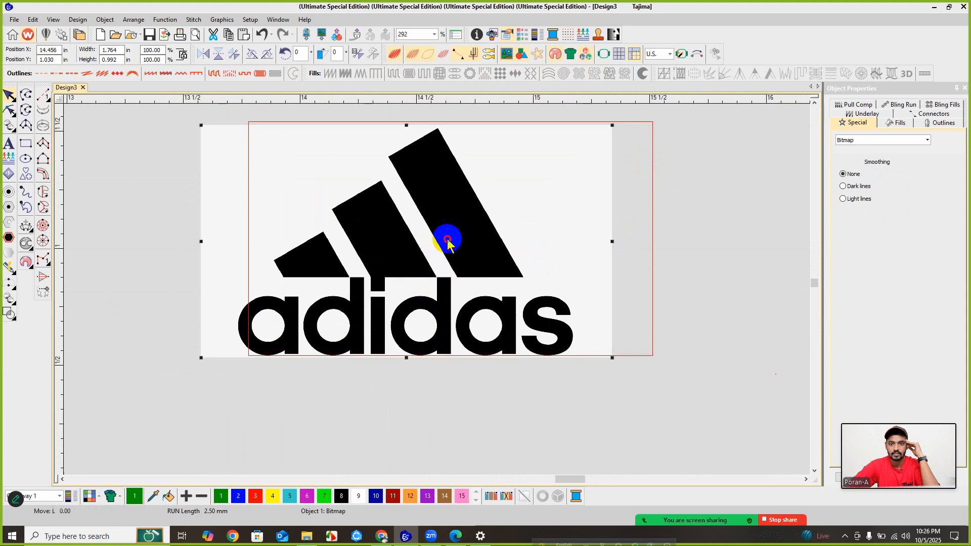
{"action": "left_click_drag", "start_coordinate": [448, 242], "coordinate": [449, 240]}
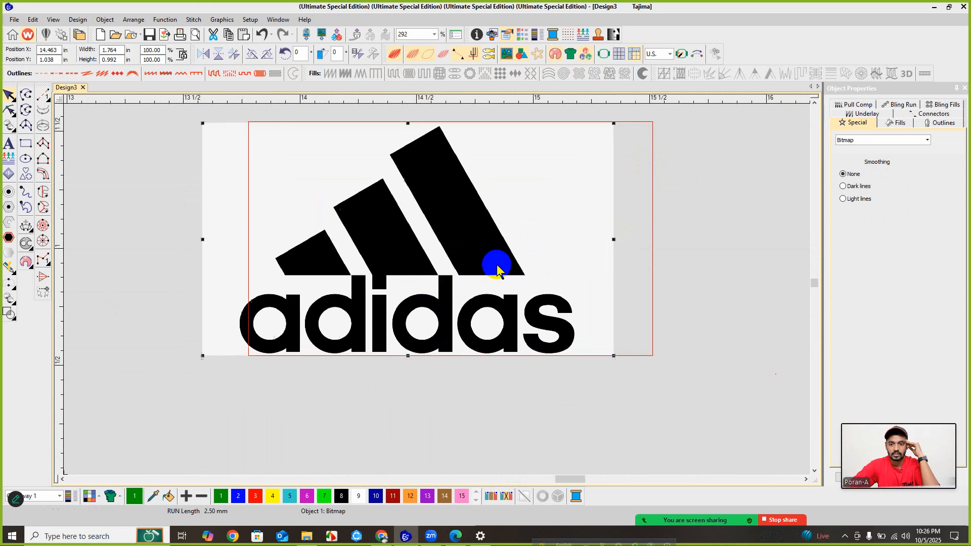
{"action": "left_click_drag", "start_coordinate": [497, 270], "coordinate": [498, 269]}
{"action": "left_click_drag", "start_coordinate": [615, 126], "coordinate": [535, 204]}
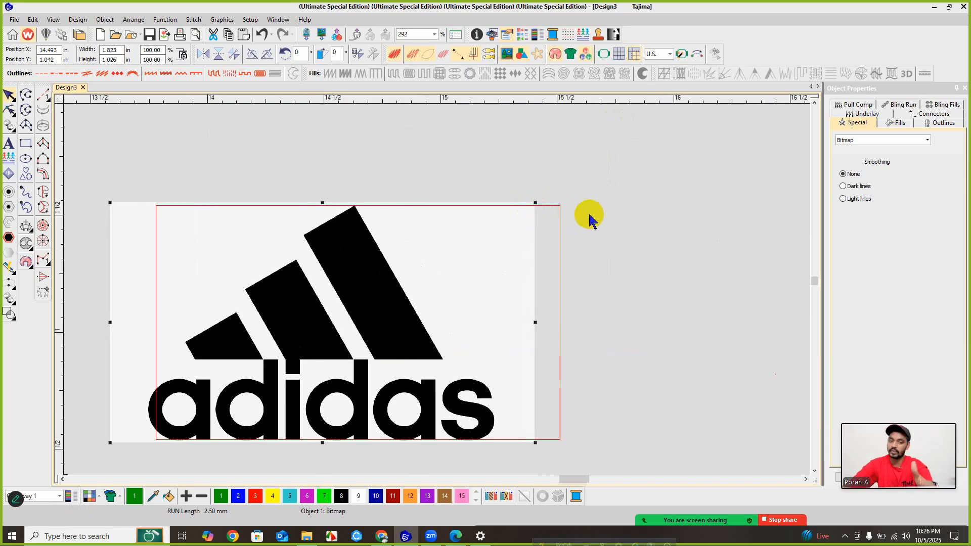
{"action": "left_click_drag", "start_coordinate": [382, 251], "coordinate": [424, 255]}
{"action": "left_click", "coordinate": [666, 264]}
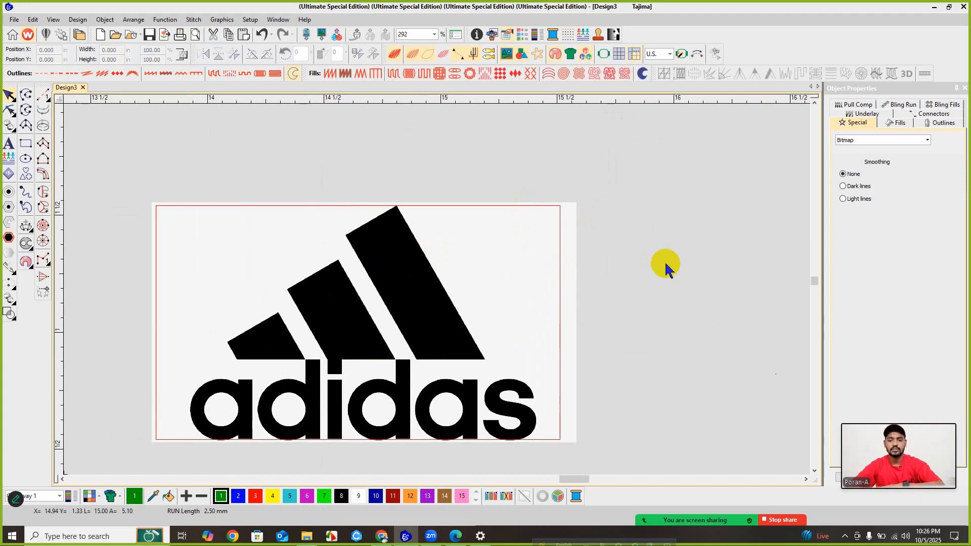
{"action": "left_click", "coordinate": [452, 338]}
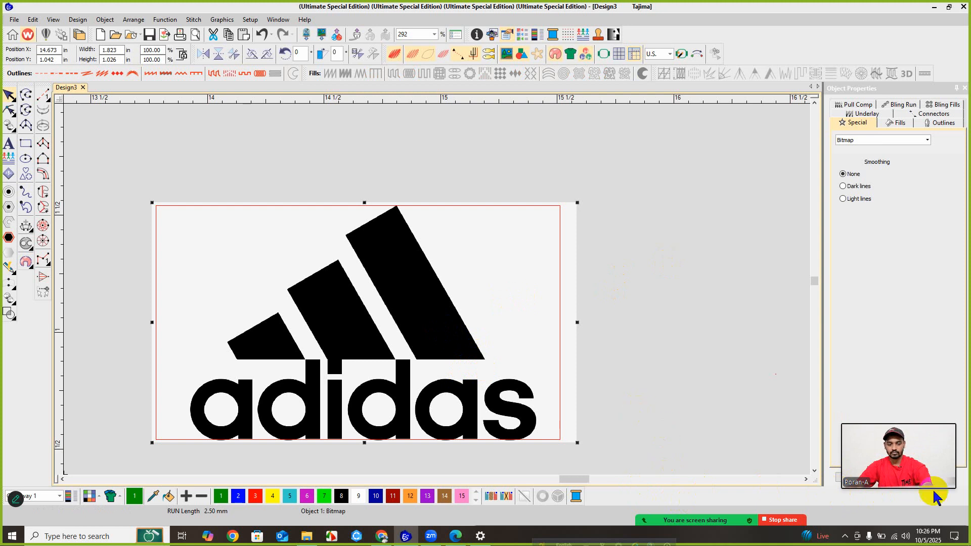
{"action": "mouse_move", "coordinate": [530, 523]}
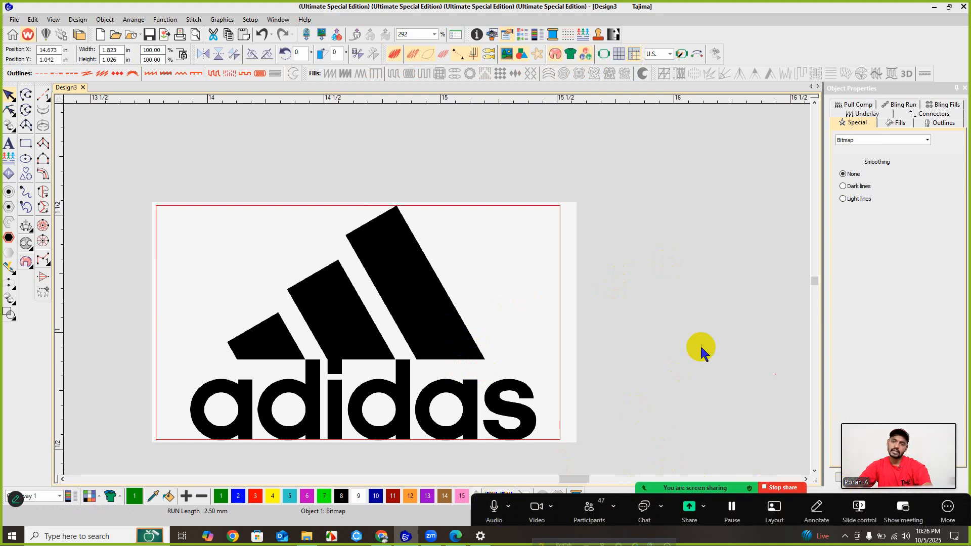
{"action": "left_click", "coordinate": [701, 346]}
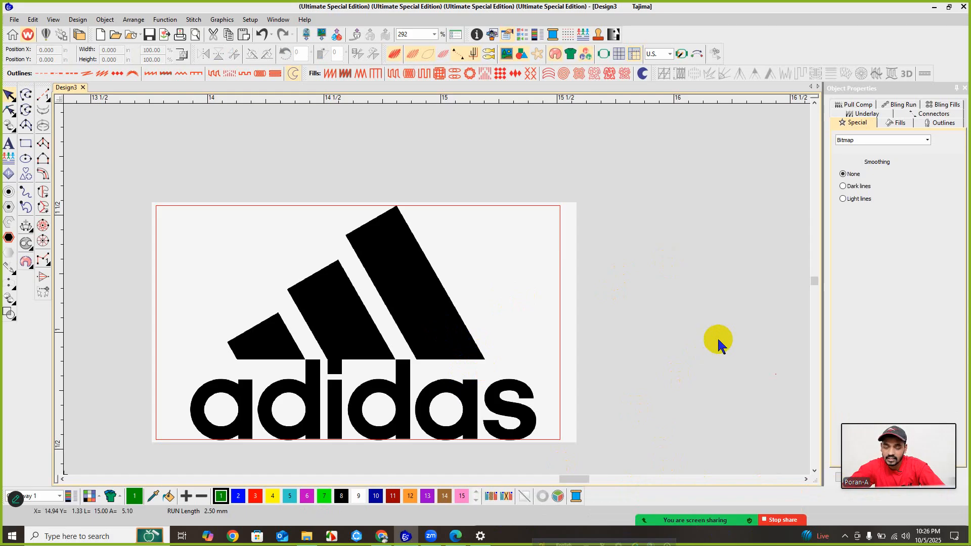
{"action": "left_click", "coordinate": [374, 352]}
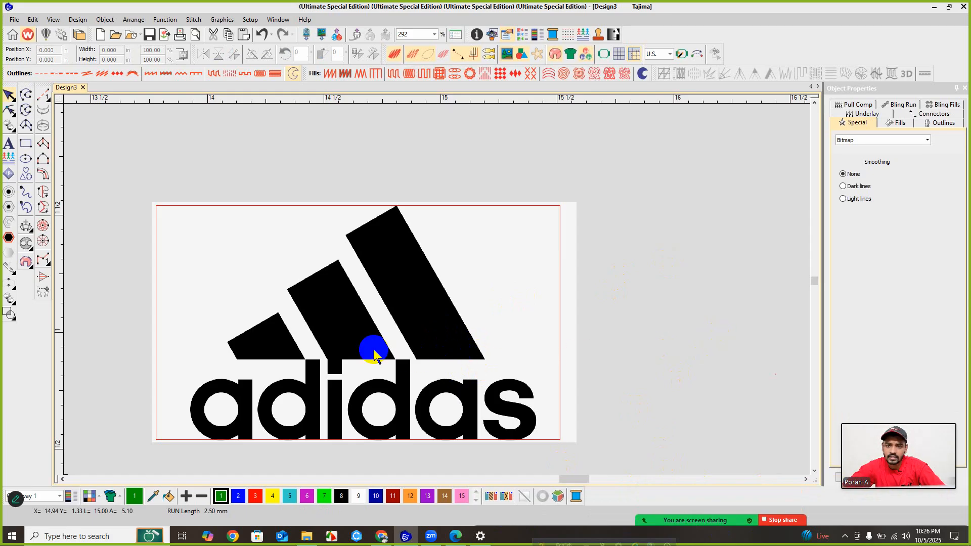
{"action": "left_click", "coordinate": [358, 332]}
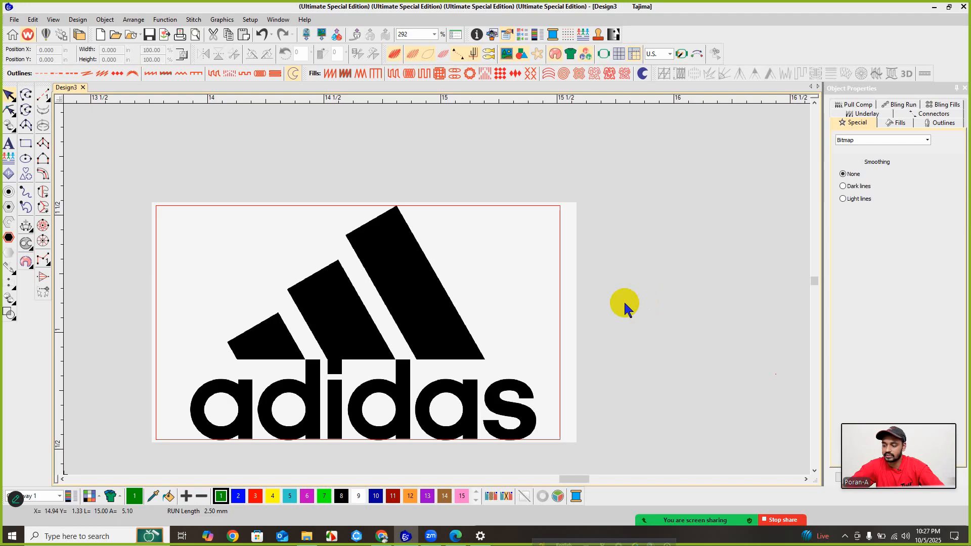
- Examine how the adidas logo fits inside the red rectangle, up close and as a whole
{"action": "scroll", "coordinate": [623, 300], "scroll_direction": "up", "scroll_amount": 5}
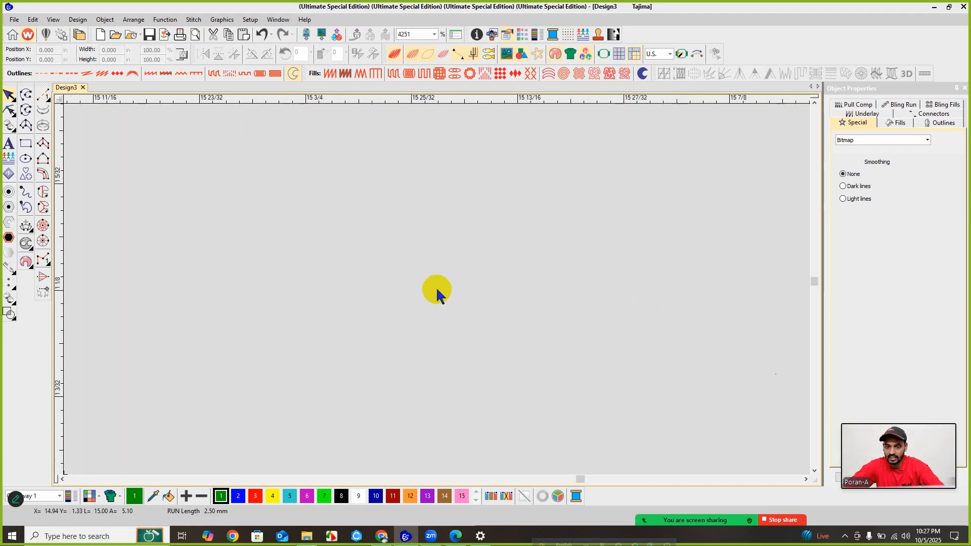
{"action": "scroll", "coordinate": [437, 293], "scroll_direction": "down", "scroll_amount": 5}
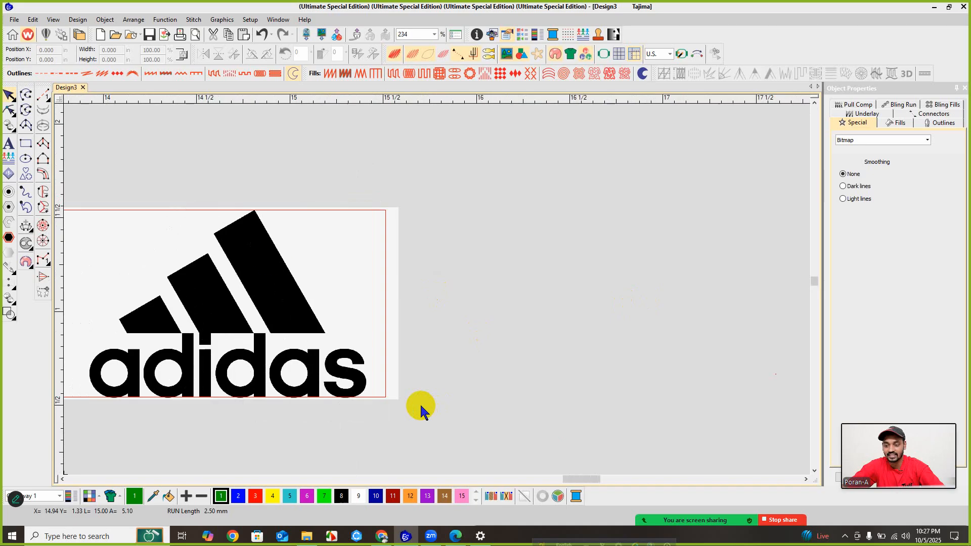
{"action": "scroll", "coordinate": [435, 288], "scroll_direction": "up", "scroll_amount": 5}
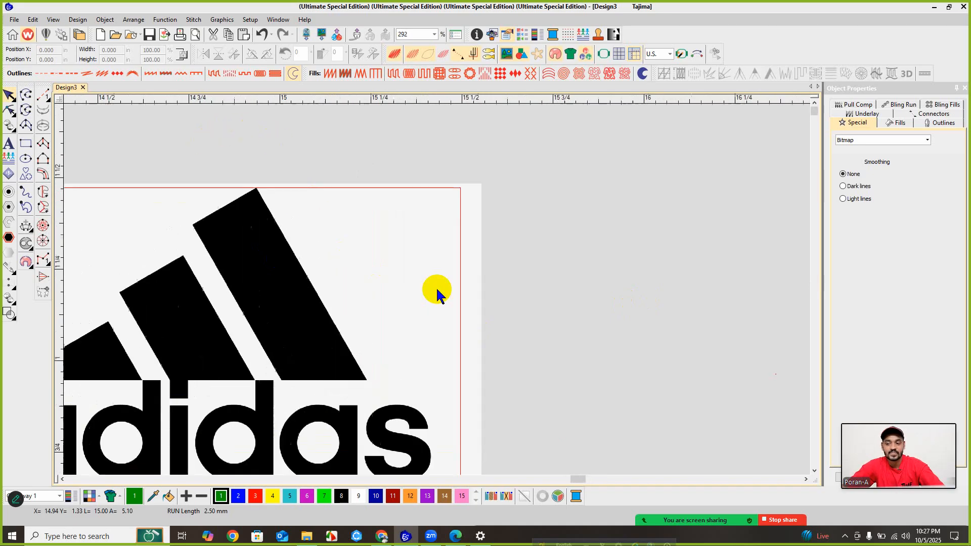
{"action": "scroll", "coordinate": [435, 288], "scroll_direction": "down", "scroll_amount": 5}
{"action": "scroll", "coordinate": [437, 296], "scroll_direction": "up", "scroll_amount": 2}
{"action": "scroll", "coordinate": [438, 296], "scroll_direction": "up", "scroll_amount": 2}
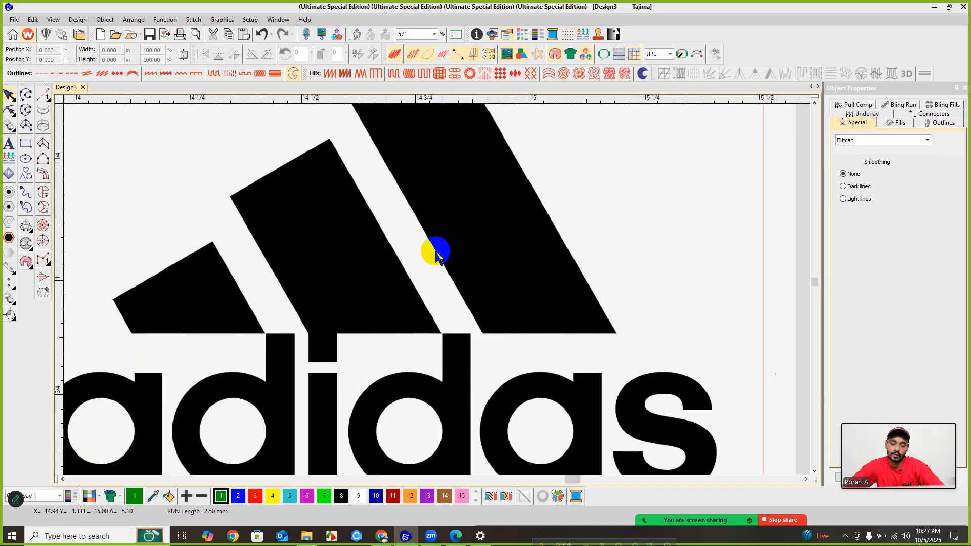
{"action": "scroll", "coordinate": [437, 296], "scroll_direction": "down", "scroll_amount": 4}
{"action": "scroll", "coordinate": [438, 296], "scroll_direction": "up", "scroll_amount": 3}
{"action": "scroll", "coordinate": [438, 295], "scroll_direction": "down", "scroll_amount": 1}
{"action": "scroll", "coordinate": [437, 295], "scroll_direction": "up", "scroll_amount": 4}
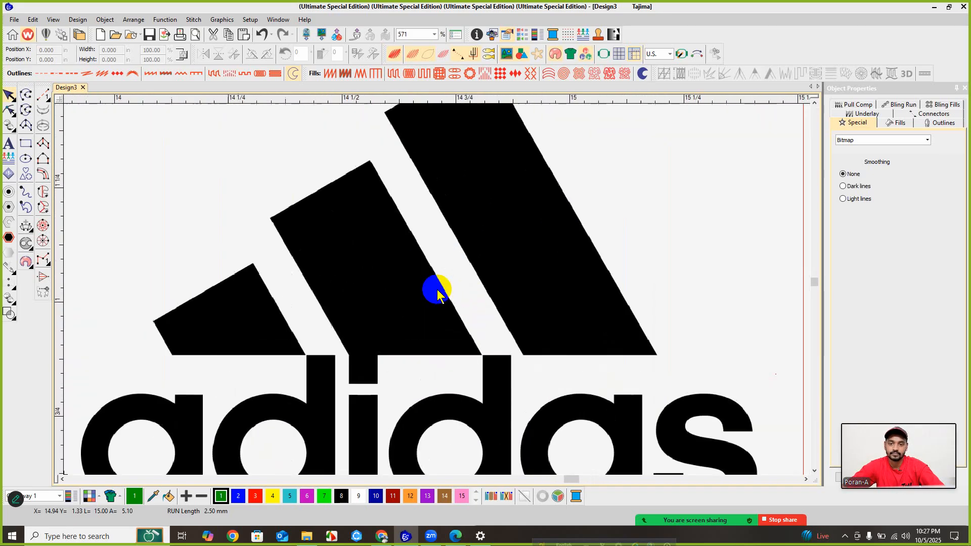
{"action": "scroll", "coordinate": [438, 295], "scroll_direction": "down", "scroll_amount": 2}
{"action": "scroll", "coordinate": [437, 295], "scroll_direction": "up", "scroll_amount": 1}
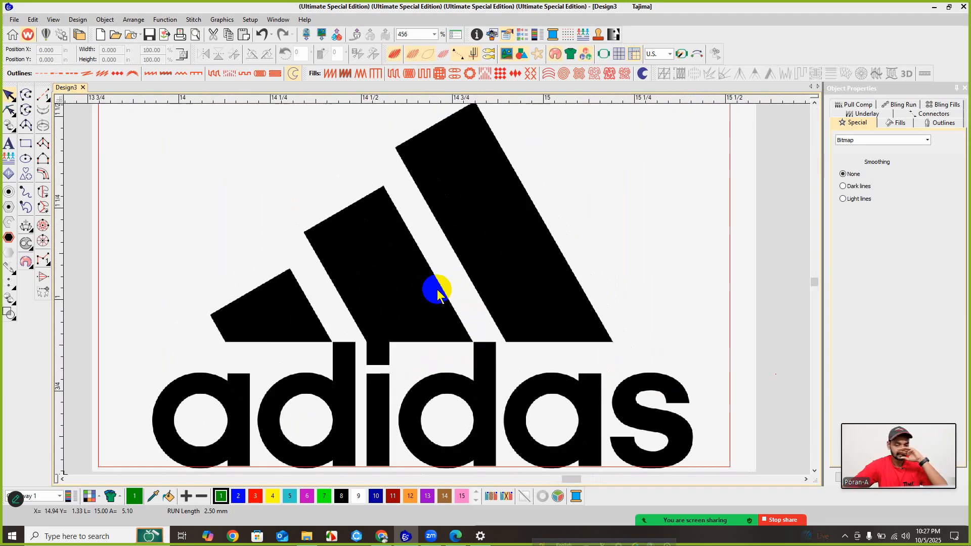
{"action": "scroll", "coordinate": [438, 295], "scroll_direction": "down", "scroll_amount": 2}
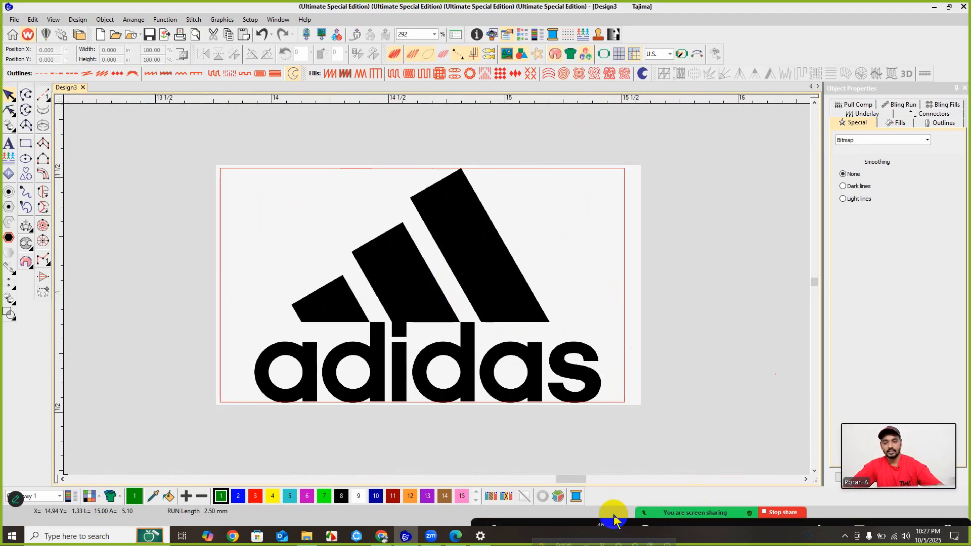
- Check Zoom's meeting chat for messages, close it, and return to the design with nothing selected
{"action": "left_click", "coordinate": [507, 286]}
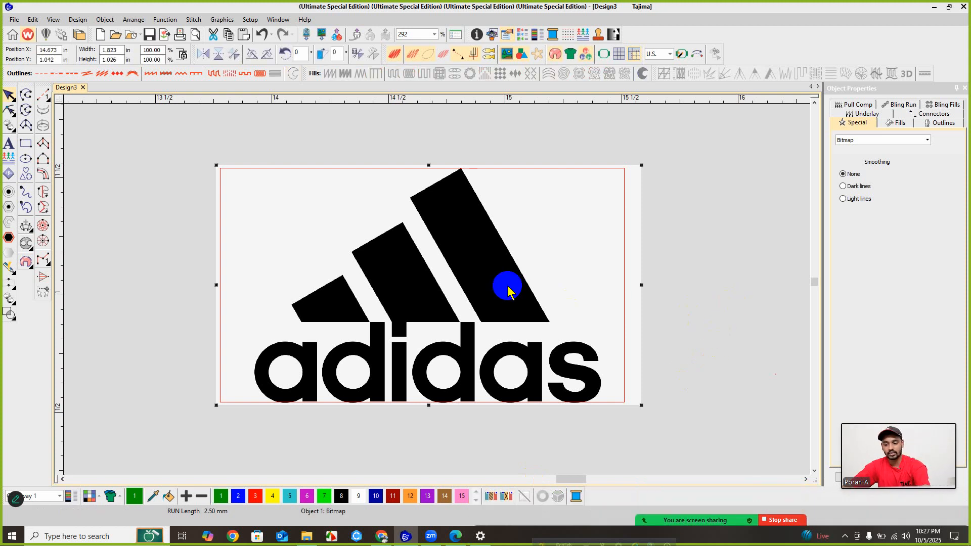
{"action": "left_click_drag", "start_coordinate": [508, 286], "coordinate": [507, 286]}
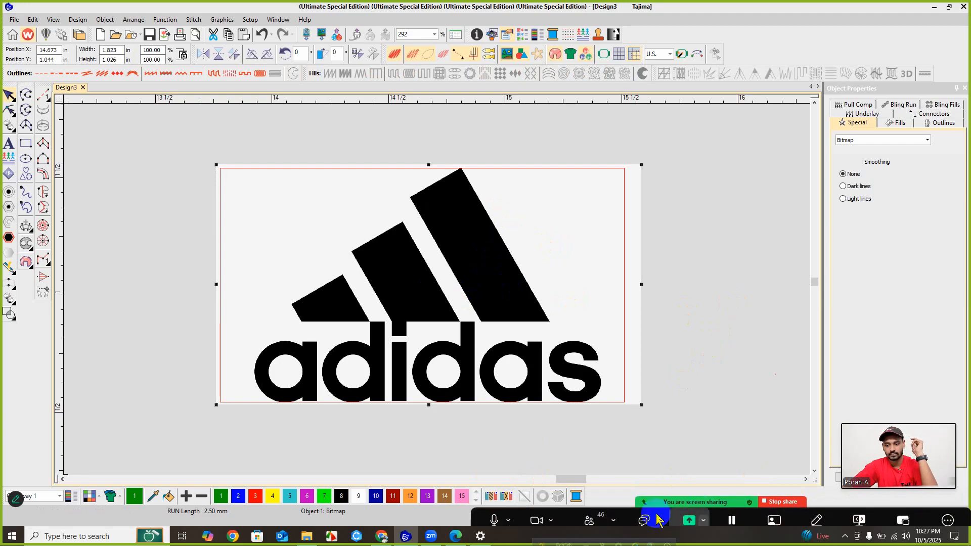
{"action": "left_click", "coordinate": [642, 517]}
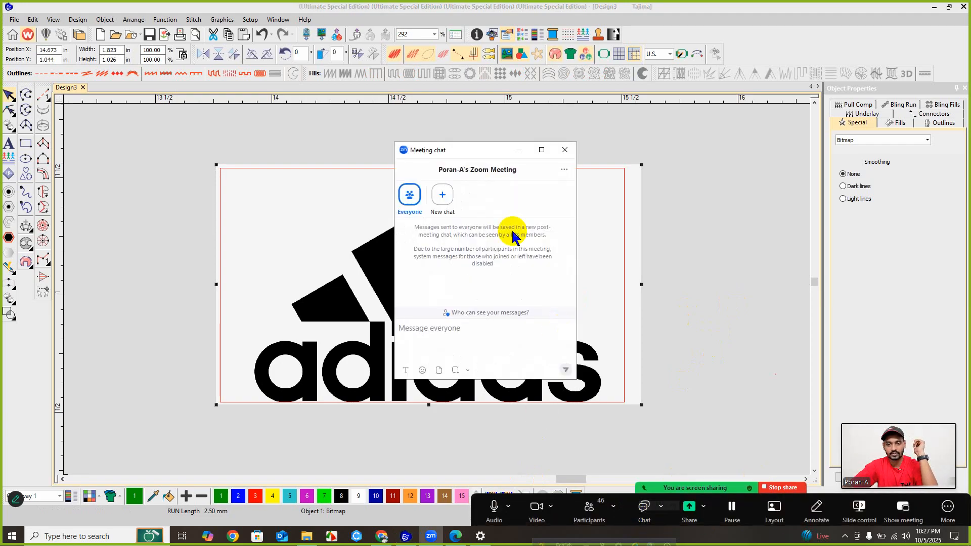
{"action": "left_click", "coordinate": [565, 150]}
{"action": "left_click", "coordinate": [736, 195]}
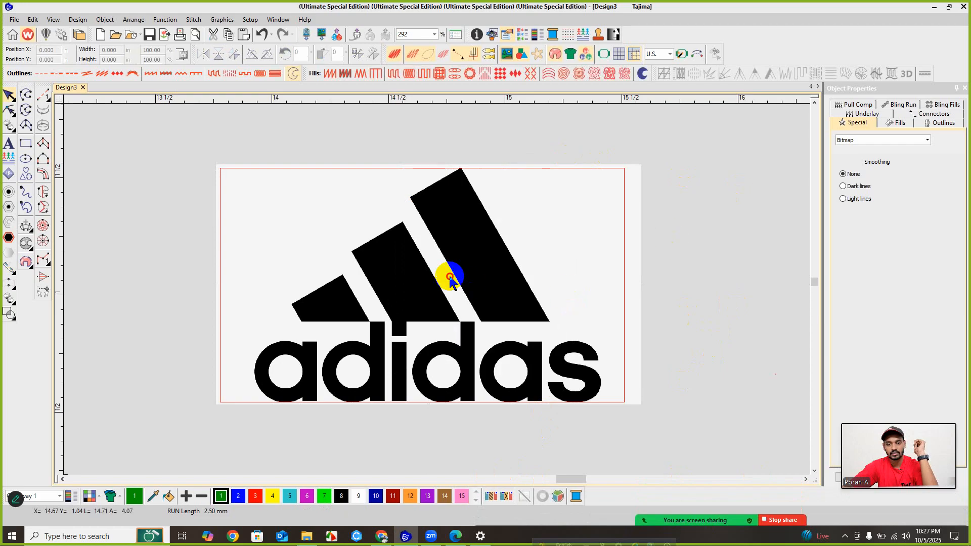
{"action": "left_click", "coordinate": [449, 278]}
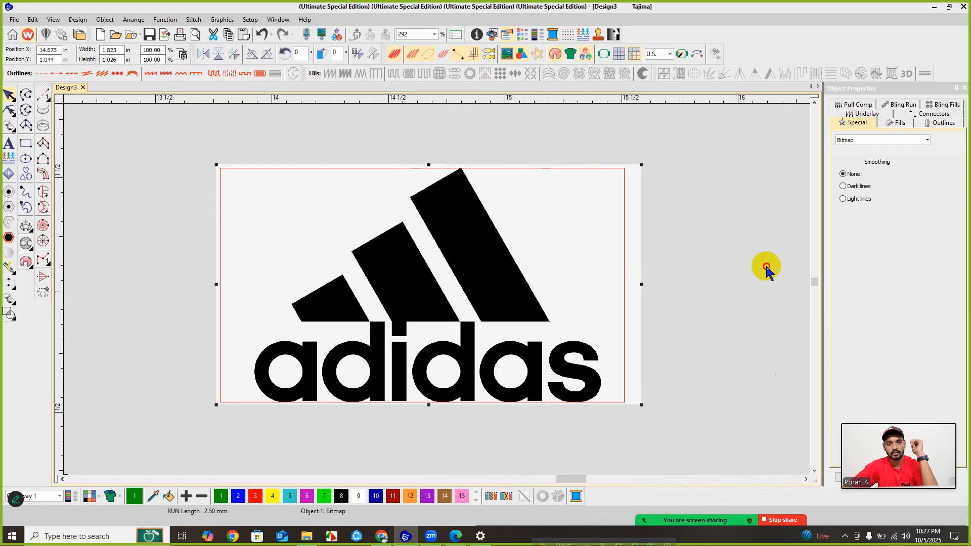
{"action": "left_click", "coordinate": [520, 273]}
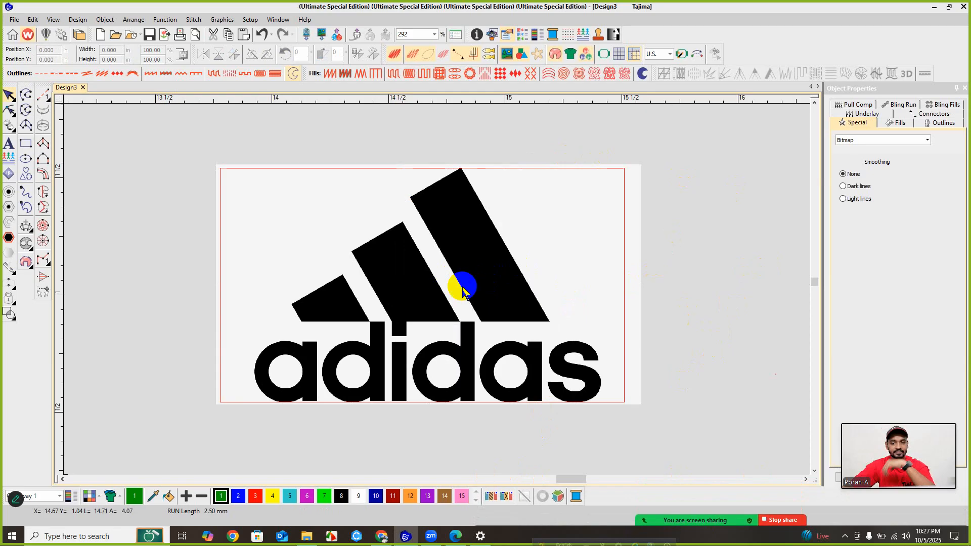
{"action": "scroll", "coordinate": [448, 281], "scroll_direction": "up", "scroll_amount": 3}
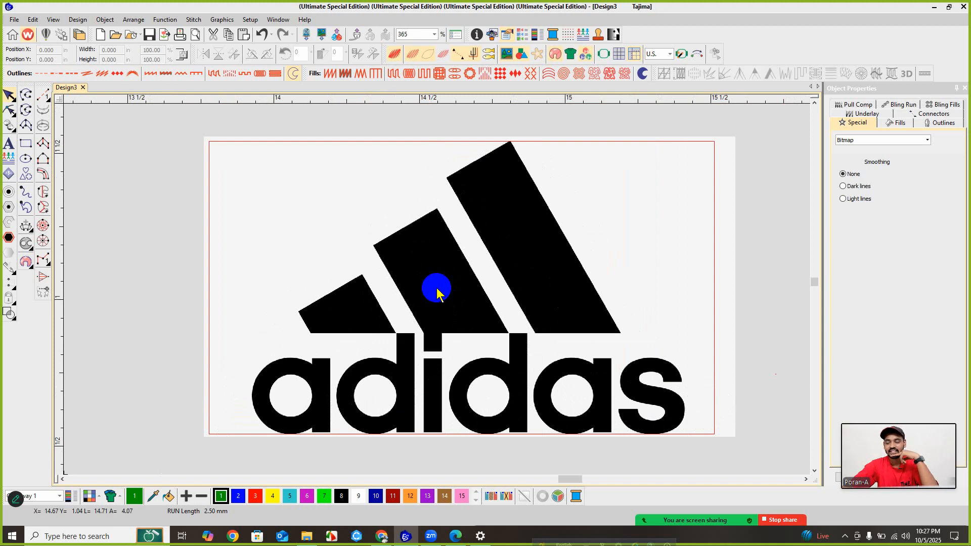
{"action": "left_click", "coordinate": [407, 293]}
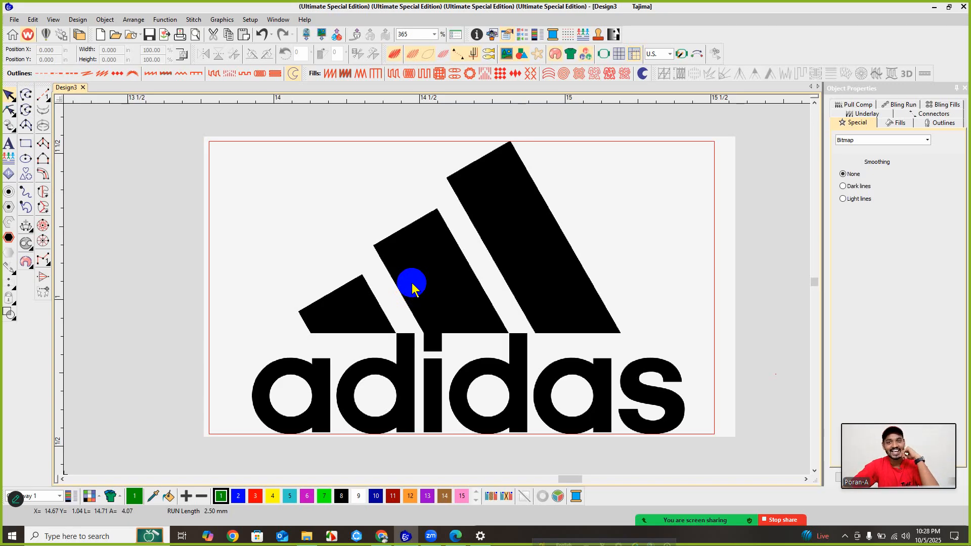
{"action": "scroll", "coordinate": [411, 284], "scroll_direction": "down", "scroll_amount": 2}
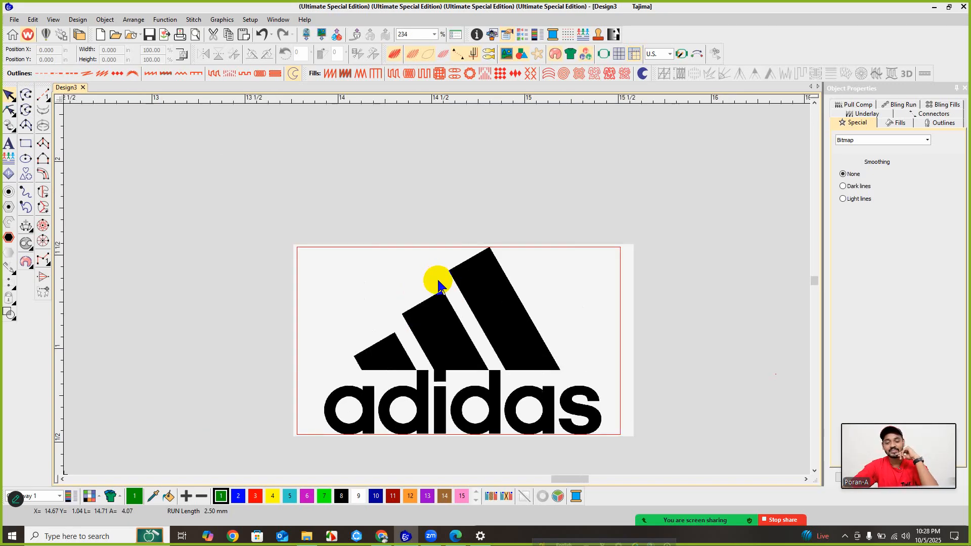
- Examine the adidas stripes and lettering against the red rectangle's edges, as a whole and in detail
{"action": "scroll", "coordinate": [433, 277], "scroll_direction": "up", "scroll_amount": 1}
{"action": "scroll", "coordinate": [441, 303], "scroll_direction": "down", "scroll_amount": 1}
{"action": "scroll", "coordinate": [434, 280], "scroll_direction": "up", "scroll_amount": 1}
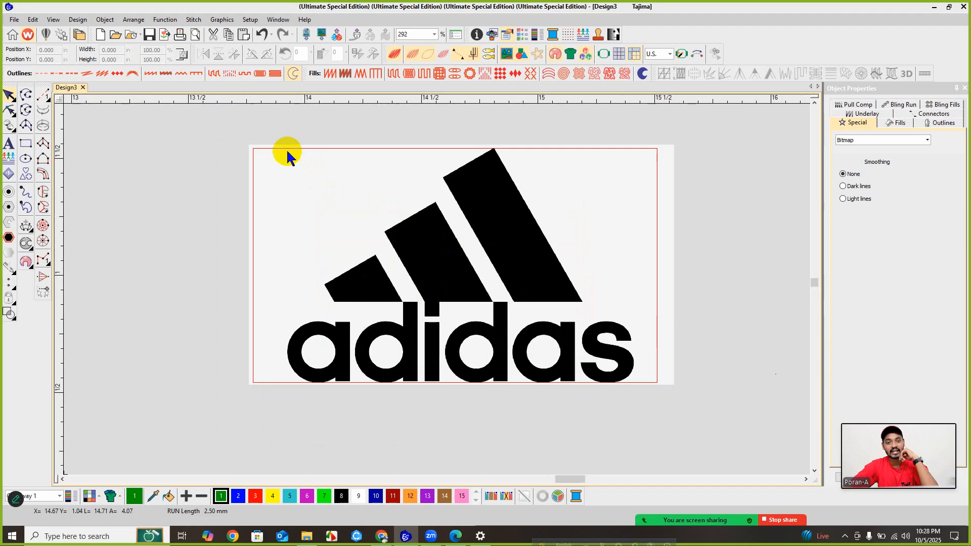
{"action": "left_click_drag", "start_coordinate": [389, 276], "coordinate": [633, 405]}
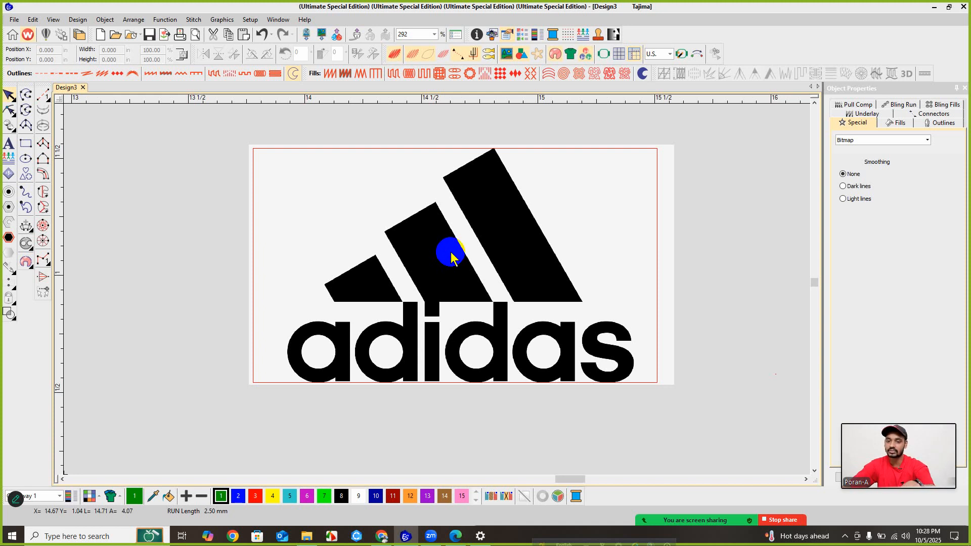
{"action": "scroll", "coordinate": [447, 260], "scroll_direction": "up", "scroll_amount": 1}
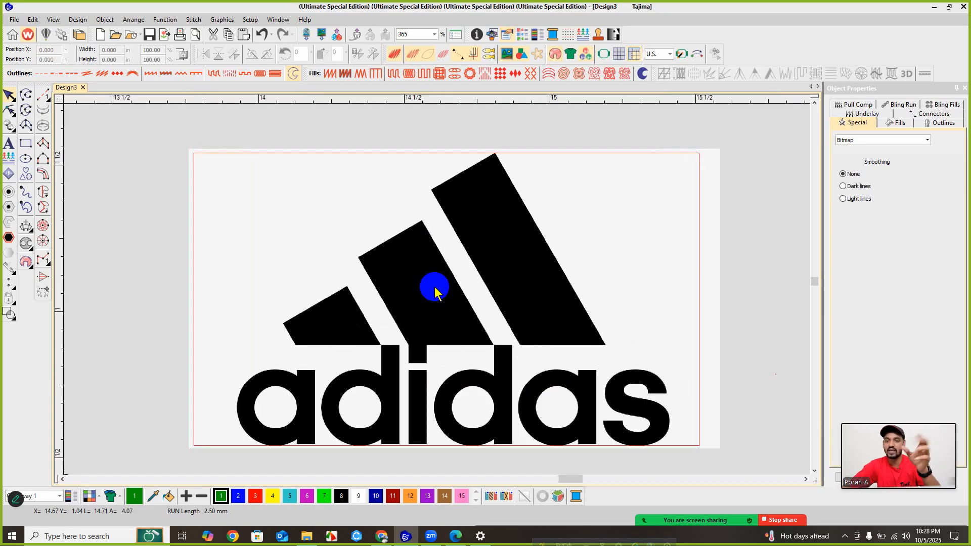
{"action": "scroll", "coordinate": [438, 293], "scroll_direction": "up", "scroll_amount": 1}
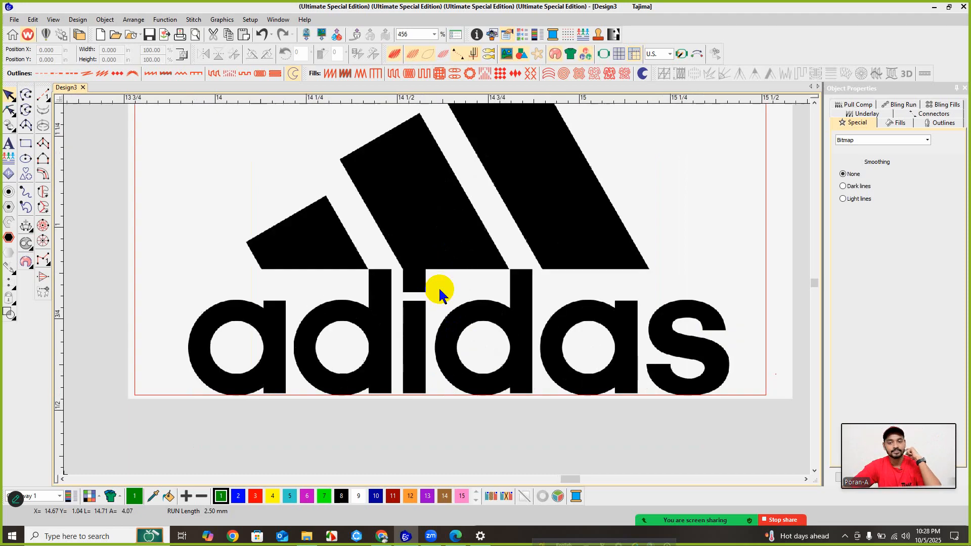
{"action": "scroll", "coordinate": [440, 291], "scroll_direction": "down", "scroll_amount": 3}
{"action": "scroll", "coordinate": [404, 246], "scroll_direction": "up", "scroll_amount": 1}
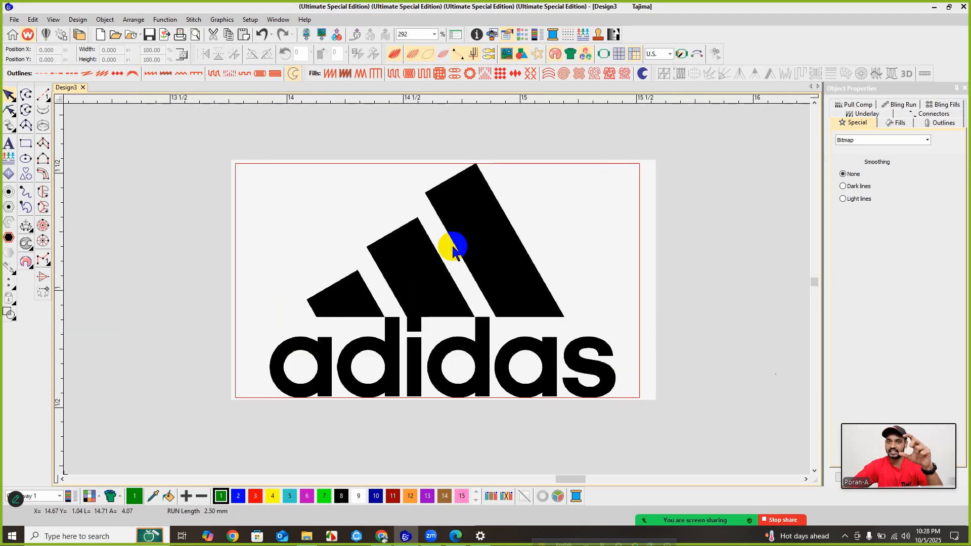
{"action": "scroll", "coordinate": [426, 302], "scroll_direction": "up", "scroll_amount": 2}
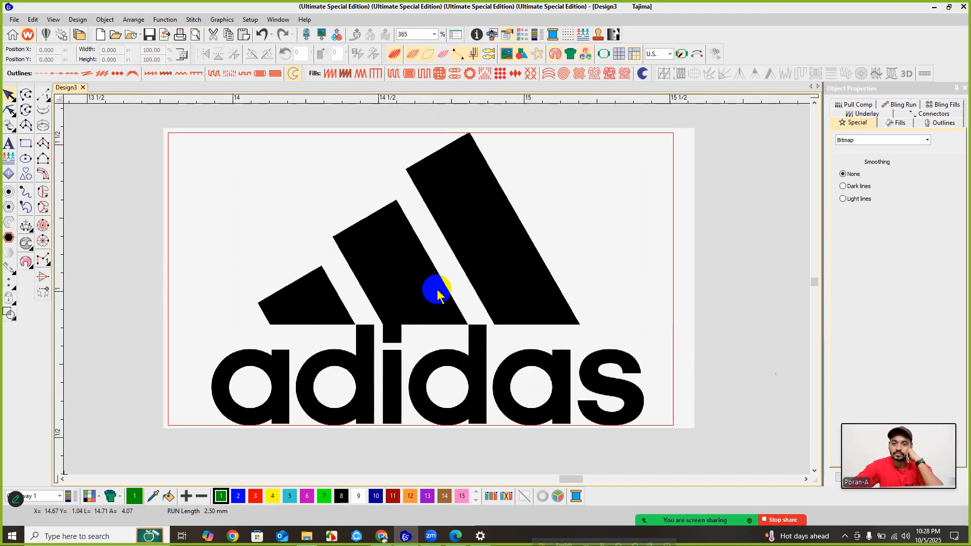
{"action": "scroll", "coordinate": [445, 288], "scroll_direction": "down", "scroll_amount": 1}
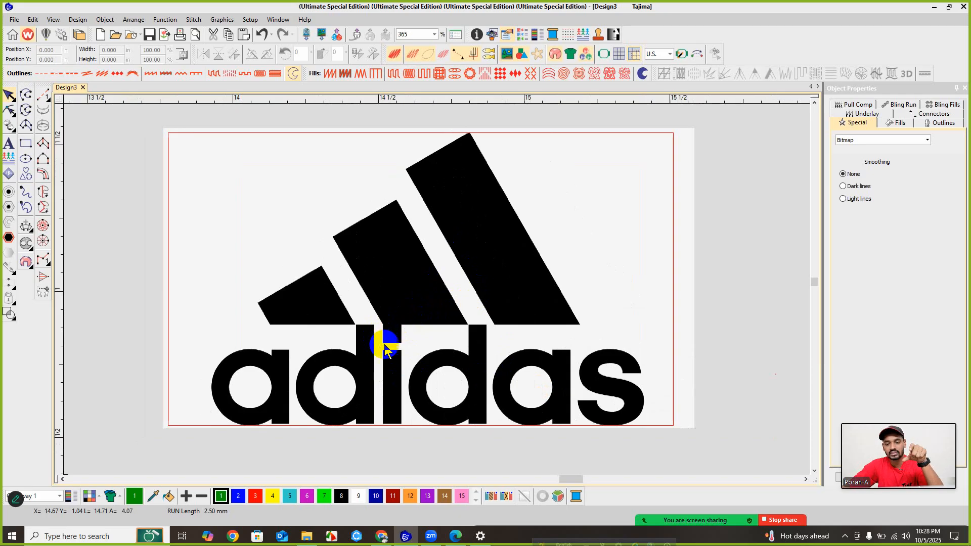
{"action": "scroll", "coordinate": [386, 335], "scroll_direction": "up", "scroll_amount": 2}
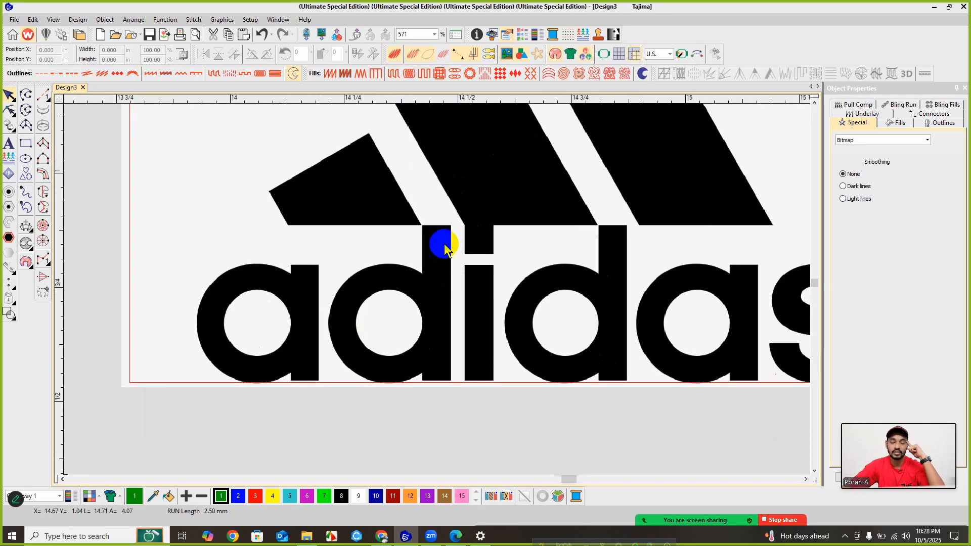
{"action": "scroll", "coordinate": [475, 228], "scroll_direction": "down", "scroll_amount": 3}
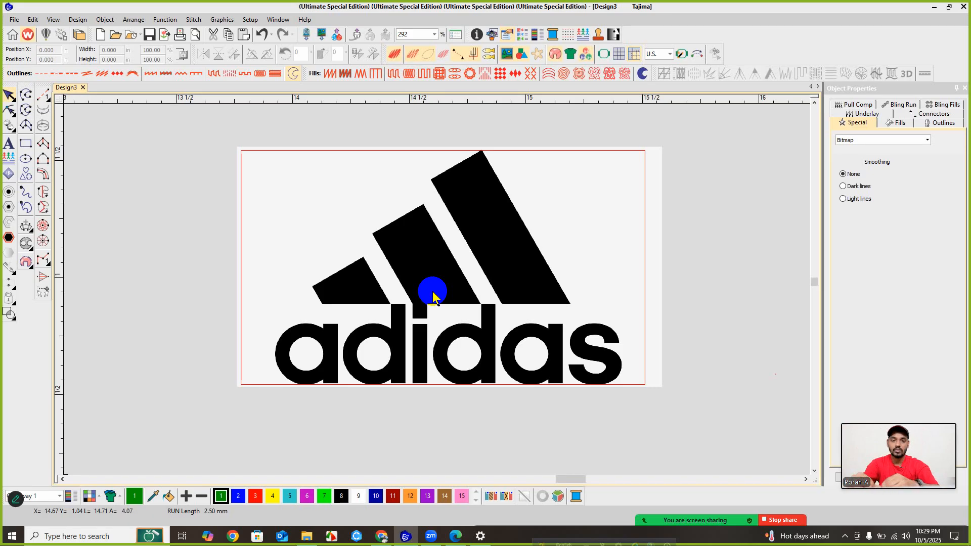
- Select the adidas bitmap, and open and close the chat preview option in Zoom's meeting controls
{"action": "left_click", "coordinate": [406, 257]}
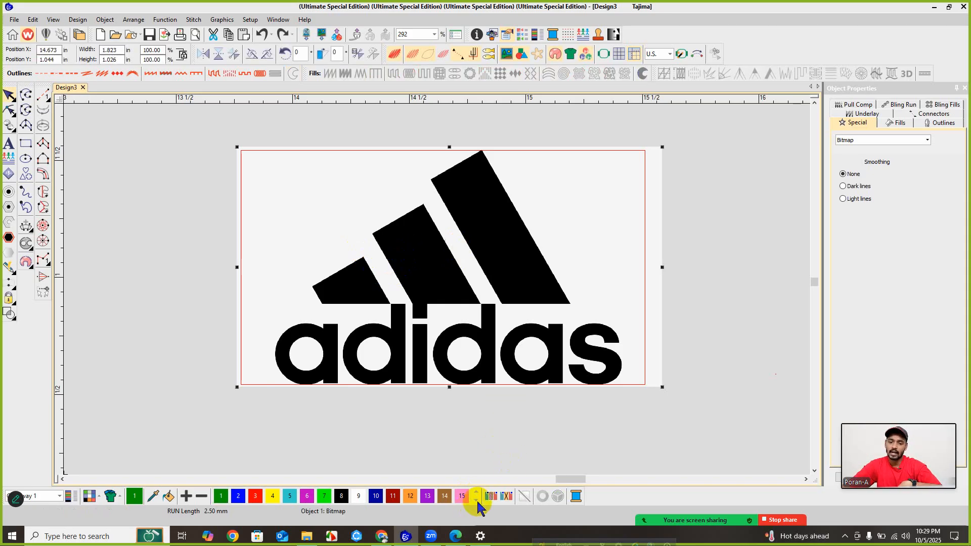
{"action": "mouse_move", "coordinate": [753, 523]}
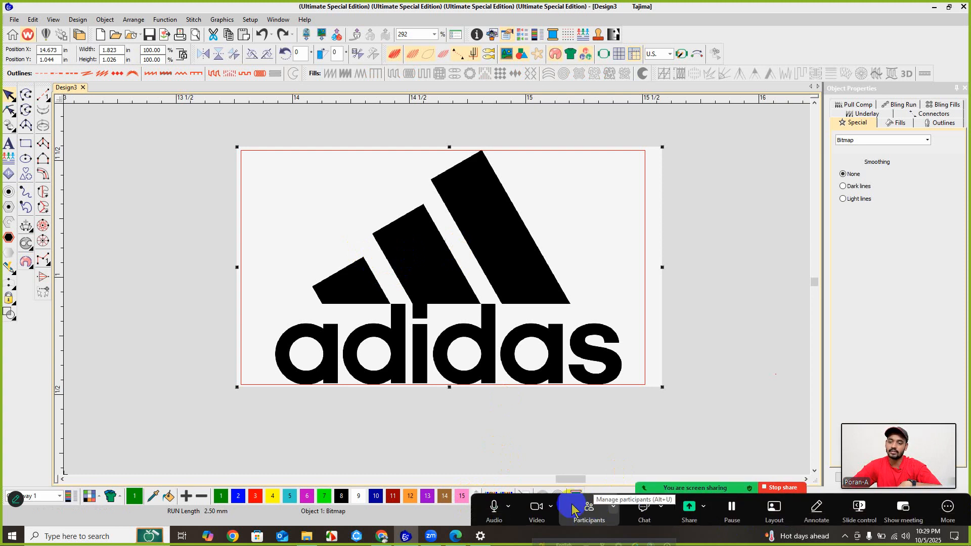
{"action": "left_click", "coordinate": [645, 508]}
{"action": "left_click", "coordinate": [659, 507]}
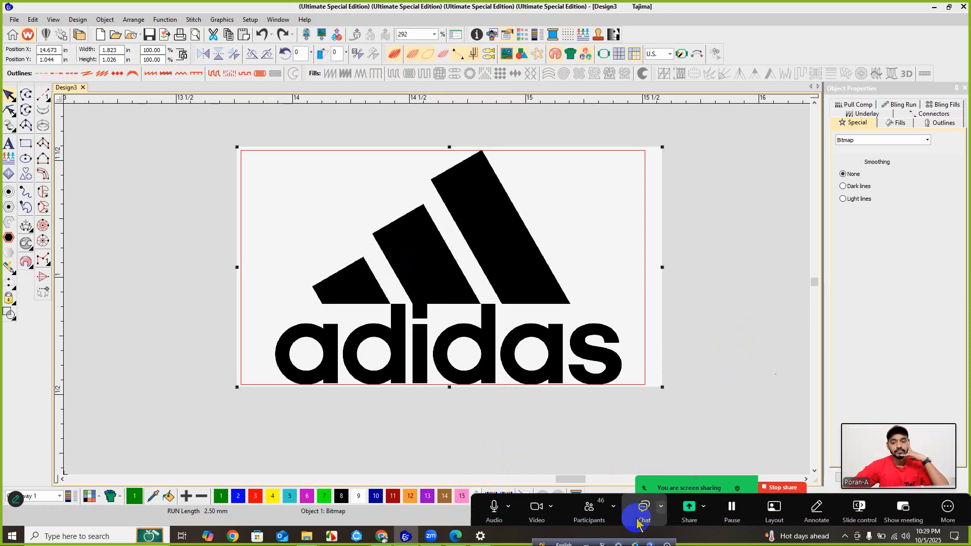
{"action": "left_click", "coordinate": [651, 514]}
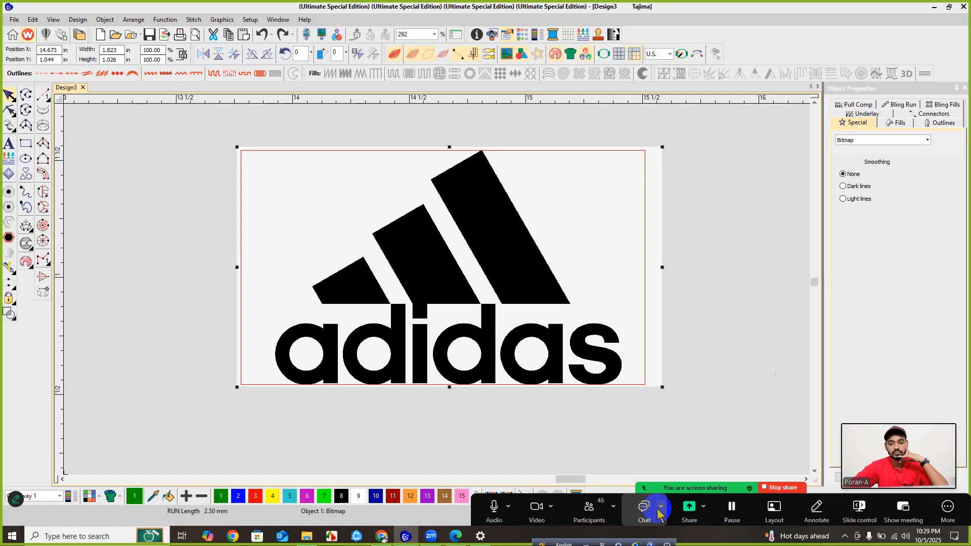
{"action": "left_click", "coordinate": [660, 508]}
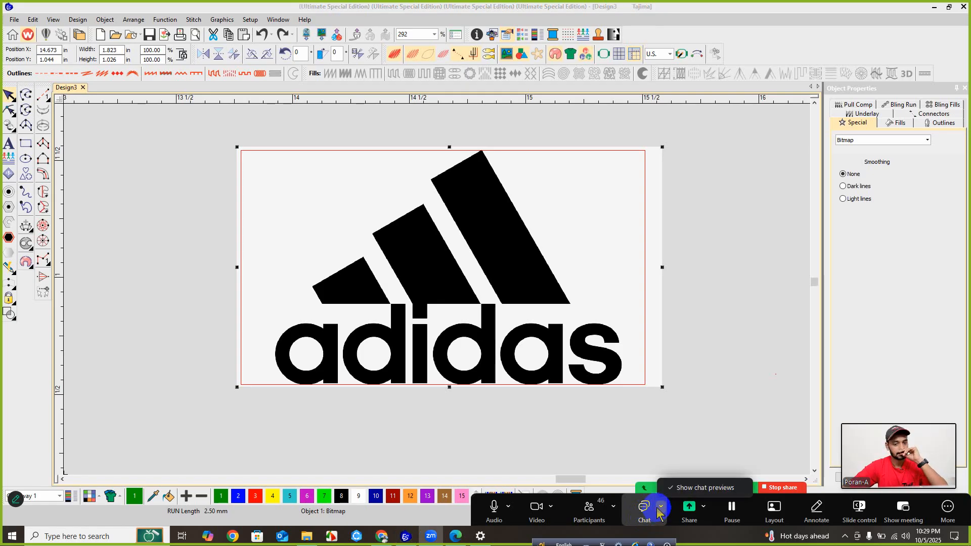
{"action": "left_click", "coordinate": [655, 505]}
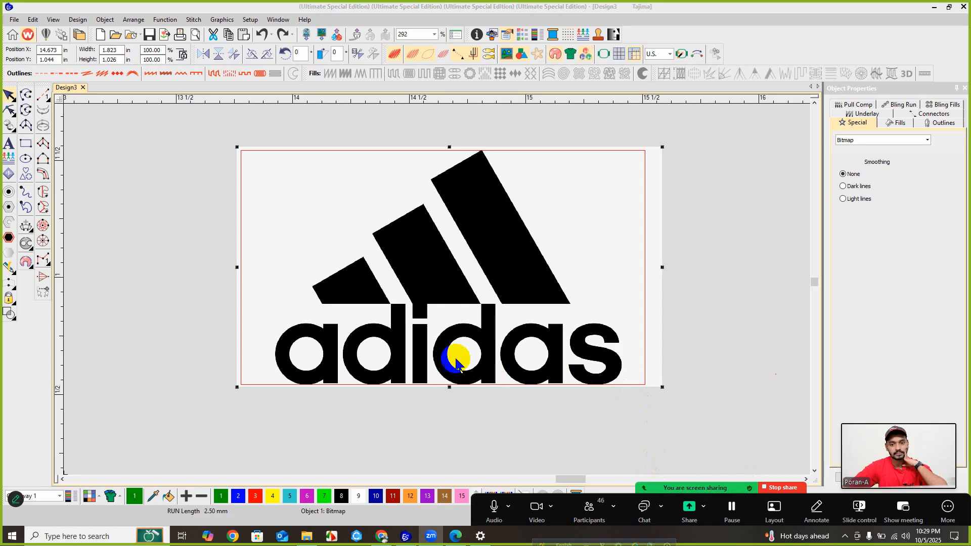
{"action": "scroll", "coordinate": [447, 349], "scroll_direction": "up", "scroll_amount": 1}
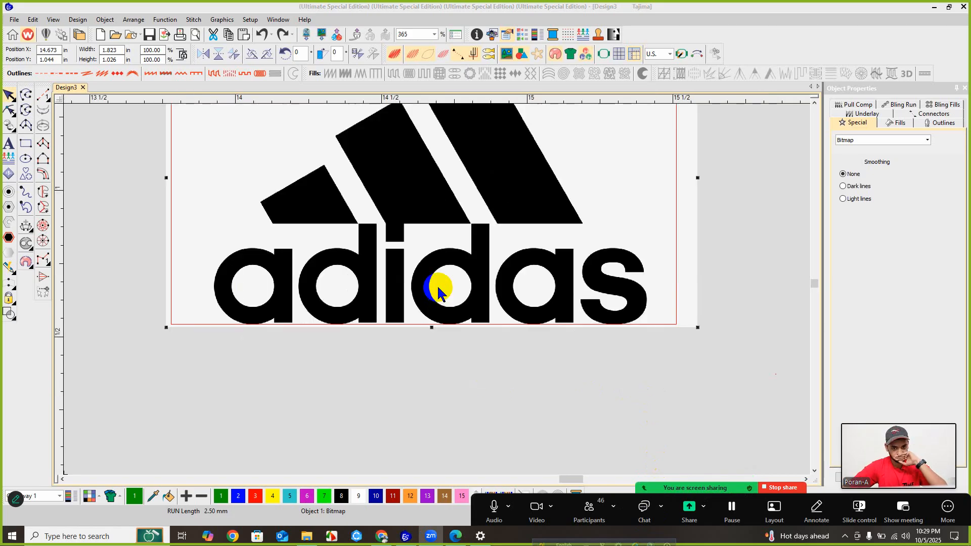
{"action": "scroll", "coordinate": [438, 288], "scroll_direction": "up", "scroll_amount": 1}
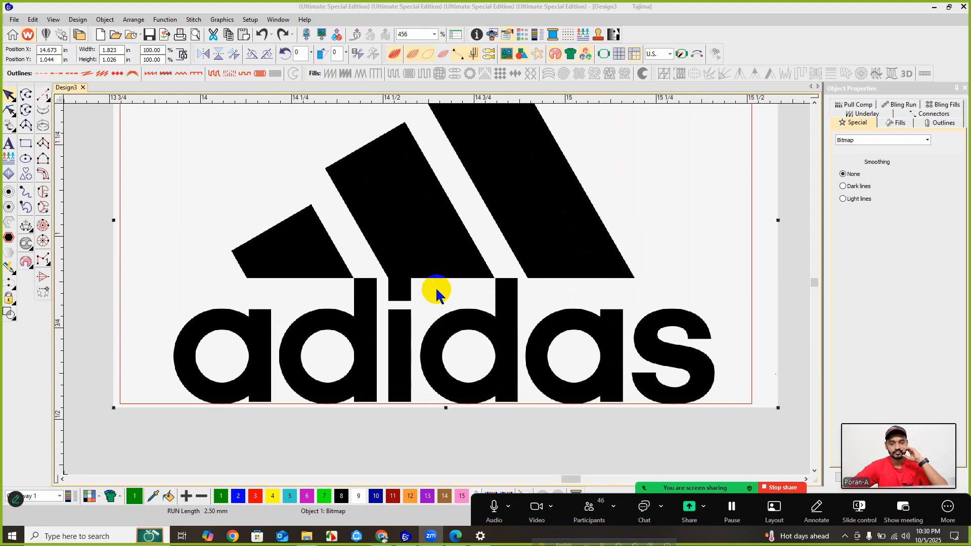
{"action": "left_click", "coordinate": [695, 513]}
{"action": "left_click", "coordinate": [748, 80]}
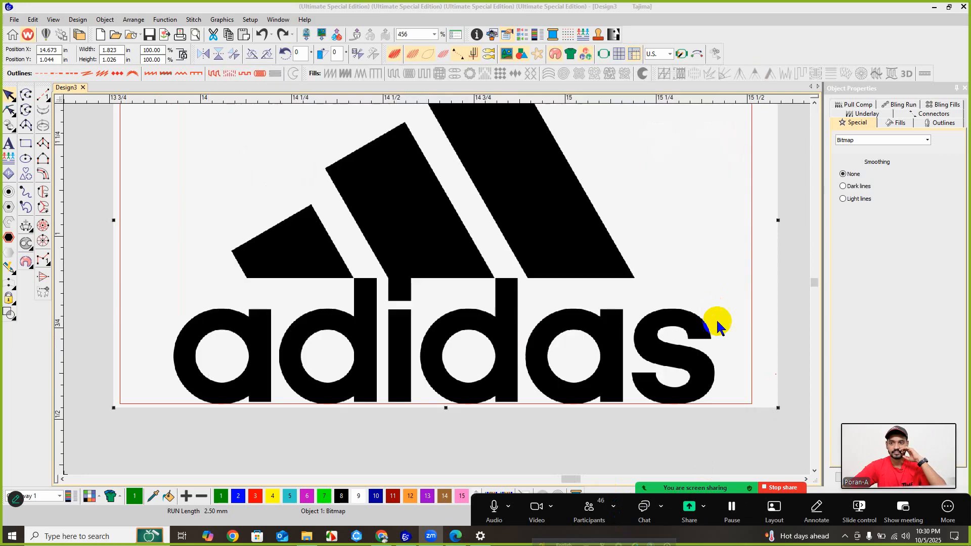
{"action": "scroll", "coordinate": [368, 256], "scroll_direction": "down", "scroll_amount": 4}
{"action": "left_click", "coordinate": [589, 277]}
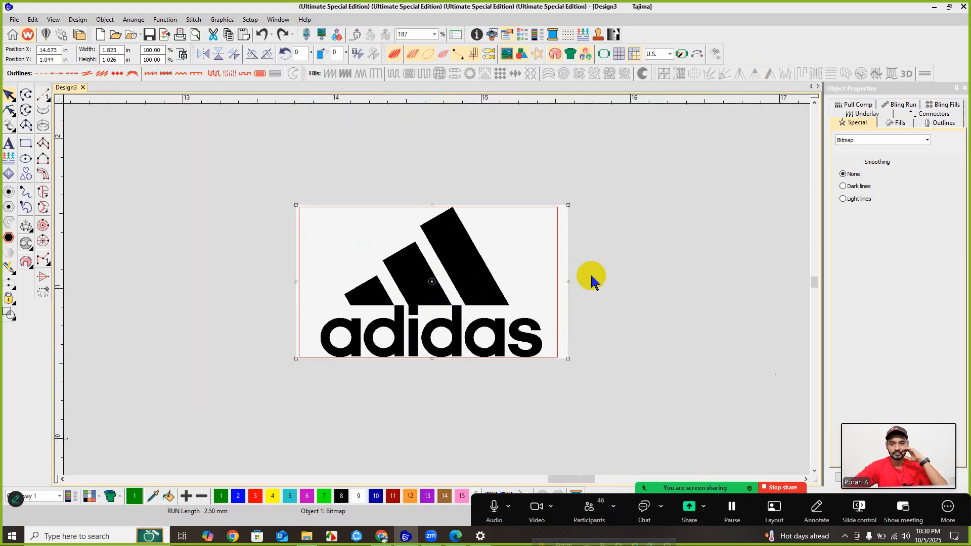
{"action": "left_click", "coordinate": [507, 286]}
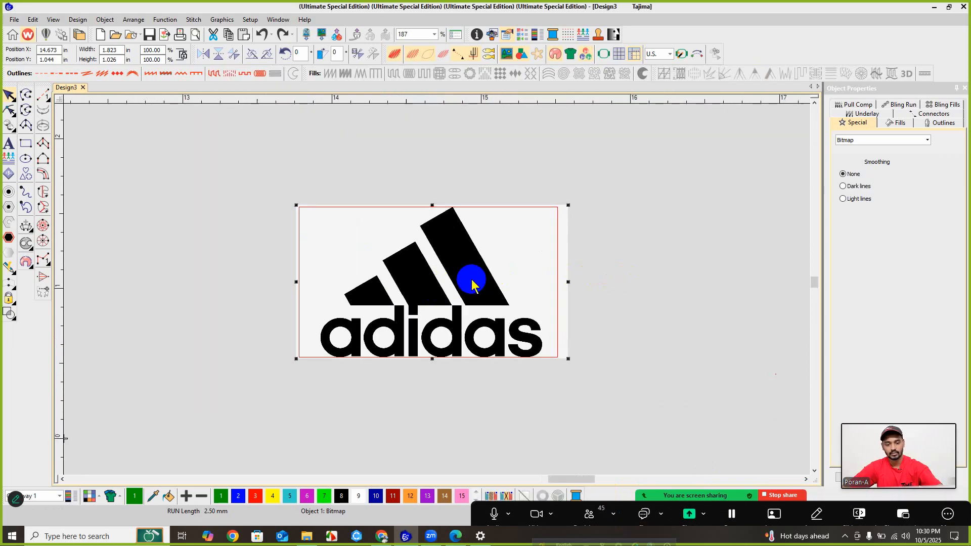
- Open Zoom's meeting chat, dismiss the message notification, and open the screenshot a participant shared
{"action": "left_click", "coordinate": [643, 512]}
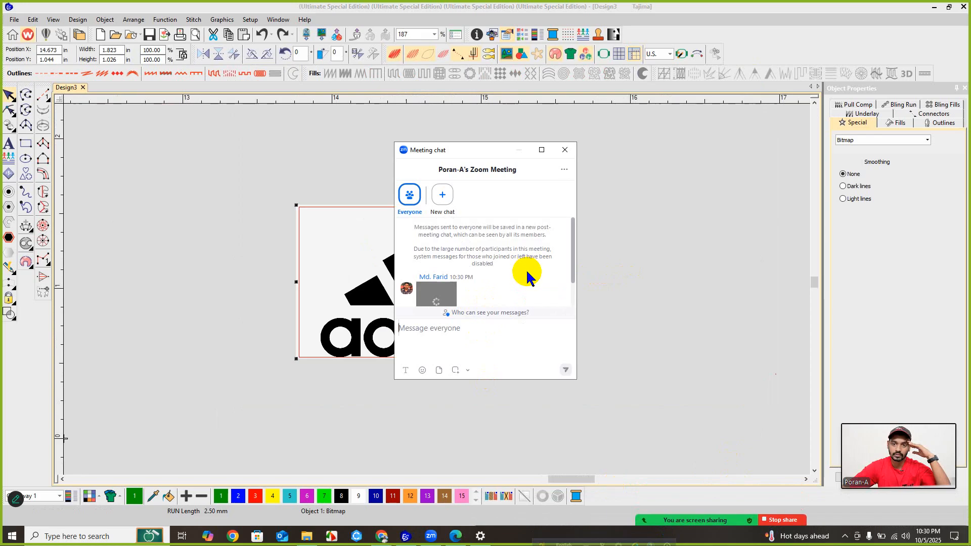
{"action": "left_click", "coordinate": [438, 274]}
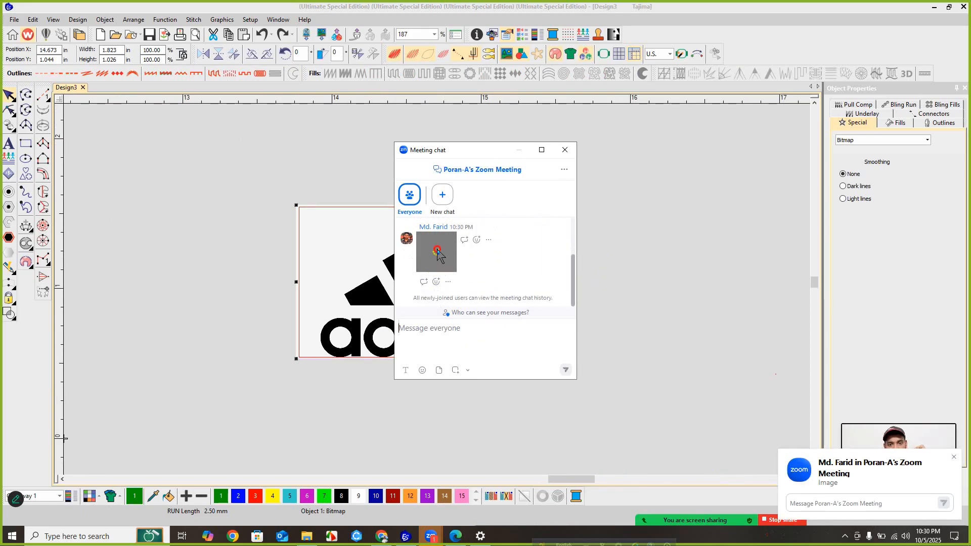
{"action": "left_click", "coordinate": [461, 271]}
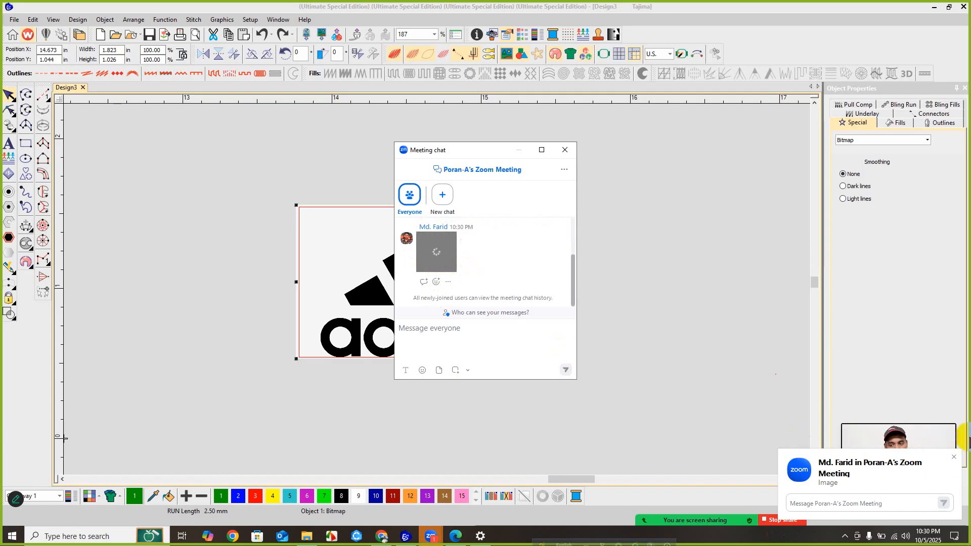
{"action": "left_click", "coordinate": [954, 457]}
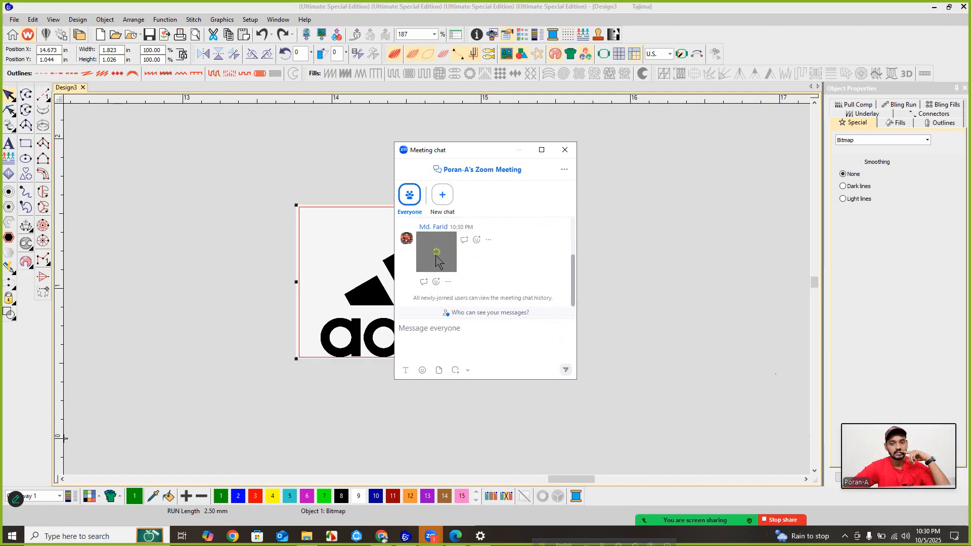
{"action": "left_click", "coordinate": [452, 276]}
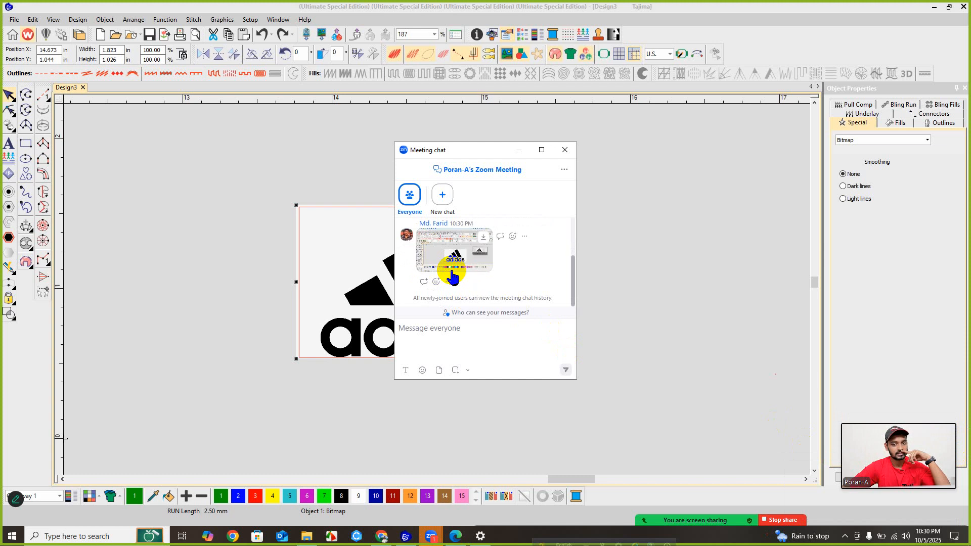
{"action": "left_click", "coordinate": [455, 257]}
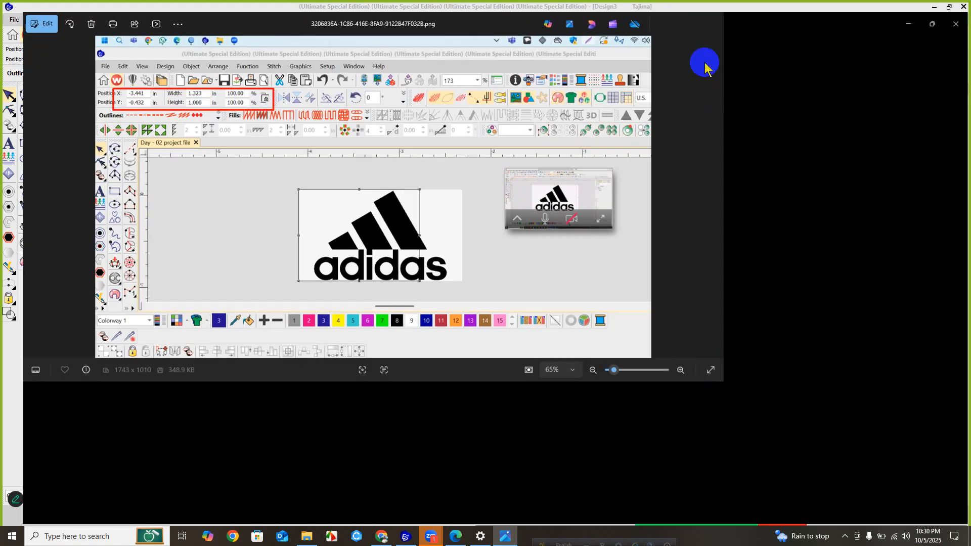
- Examine the participant's screenshot at full-screen size, and put away the image viewer and the meeting chat
{"action": "left_click", "coordinate": [713, 38]}
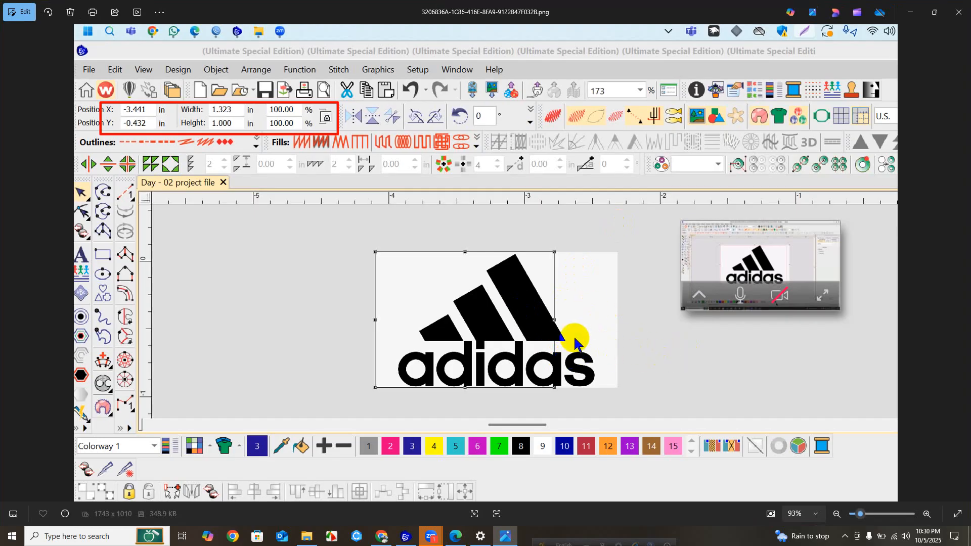
{"action": "left_click", "coordinate": [549, 307]}
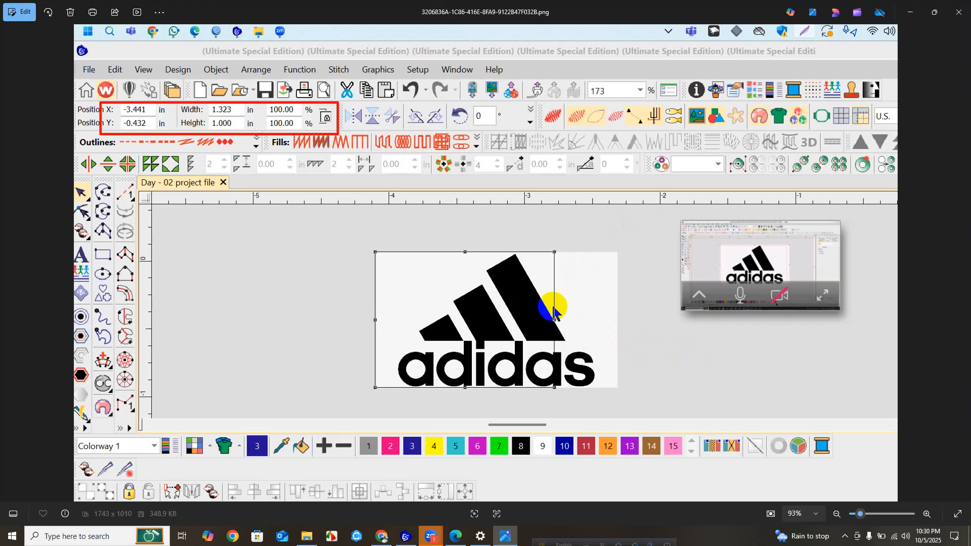
{"action": "left_click", "coordinate": [547, 311]}
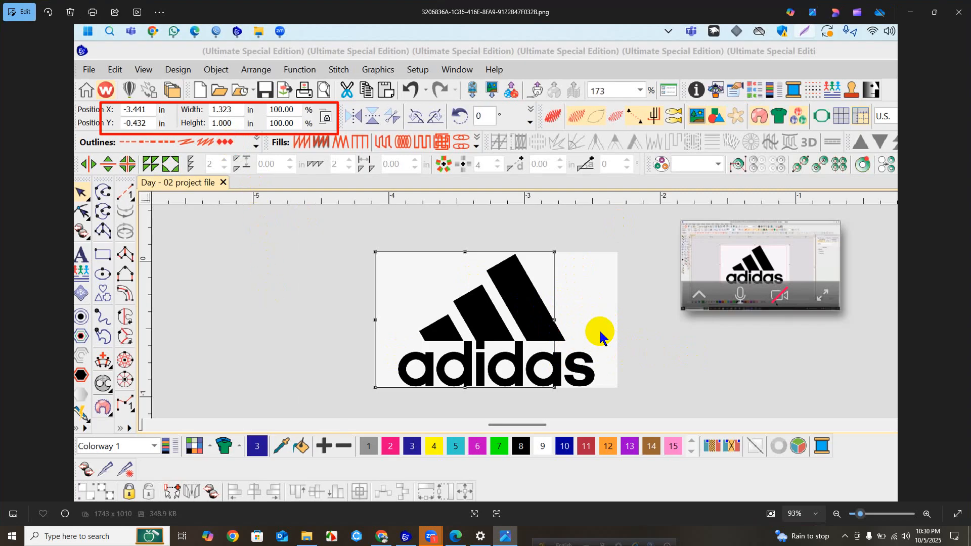
{"action": "left_click", "coordinate": [912, 13]}
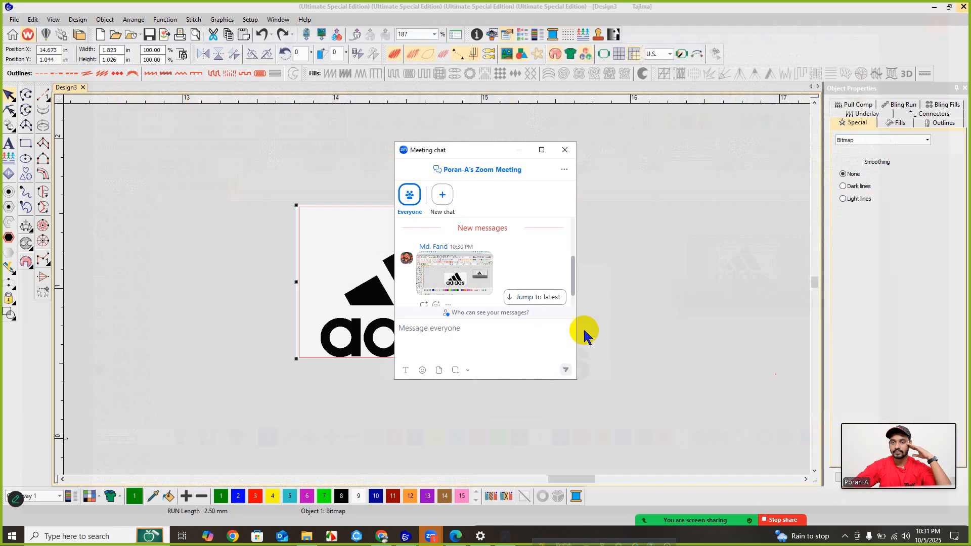
{"action": "left_click", "coordinate": [571, 150]}
- Move the adidas bitmap sideways off the red rectangle and partly back, and delete the rectangle
{"action": "left_click_drag", "start_coordinate": [411, 300], "coordinate": [506, 303]}
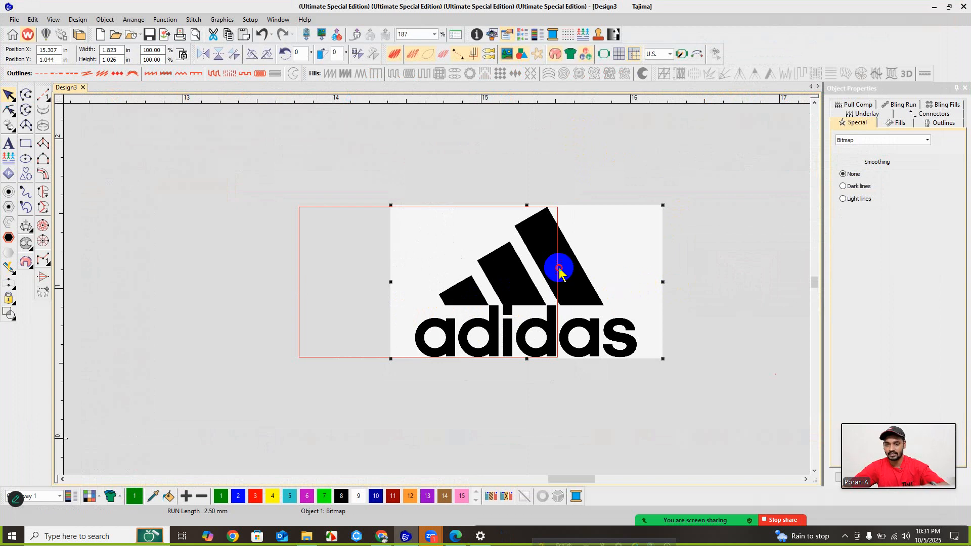
{"action": "left_click", "coordinate": [548, 223]}
{"action": "left_click_drag", "start_coordinate": [549, 226], "coordinate": [476, 278]}
{"action": "left_click", "coordinate": [299, 234]}
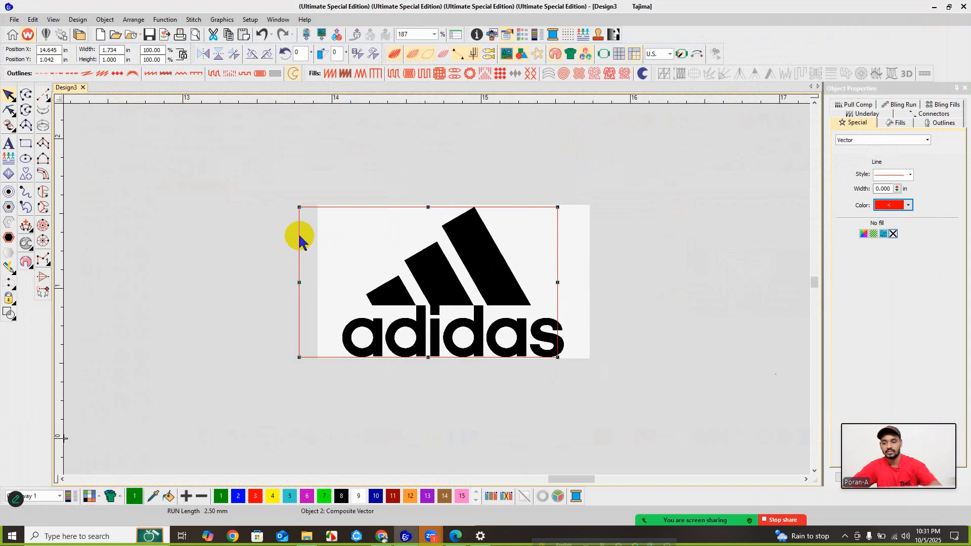
{"action": "key", "text": "Delete"}
{"action": "scroll", "coordinate": [437, 295], "scroll_direction": "up", "scroll_amount": 1}
{"action": "scroll", "coordinate": [438, 293], "scroll_direction": "up", "scroll_amount": 3}
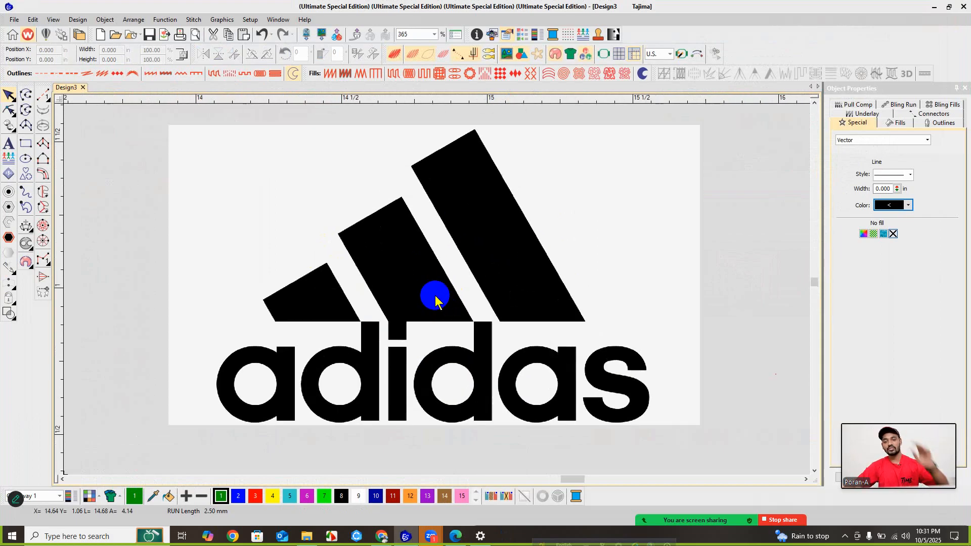
- Undo the red rectangle's deletion and the bitmap's moves, and leave nothing selected
{"action": "left_click", "coordinate": [446, 291]}
{"action": "mouse_move", "coordinate": [445, 284]}
{"action": "left_mouse_down"}
{"action": "mouse_move", "coordinate": [494, 288]}
{"action": "mouse_move", "coordinate": [494, 297]}
{"action": "mouse_move", "coordinate": [437, 292]}
{"action": "left_mouse_up"}
{"action": "scroll", "coordinate": [437, 293], "scroll_direction": "down", "scroll_amount": 2}
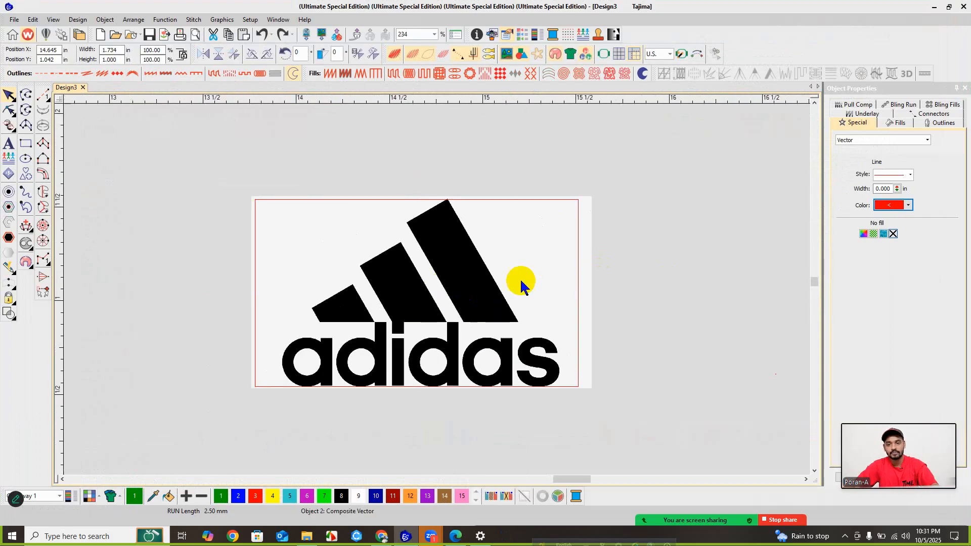
{"action": "scroll", "coordinate": [433, 288], "scroll_direction": "up", "scroll_amount": 2}
{"action": "left_click", "coordinate": [398, 328]}
{"action": "scroll", "coordinate": [423, 297], "scroll_direction": "up", "scroll_amount": 2}
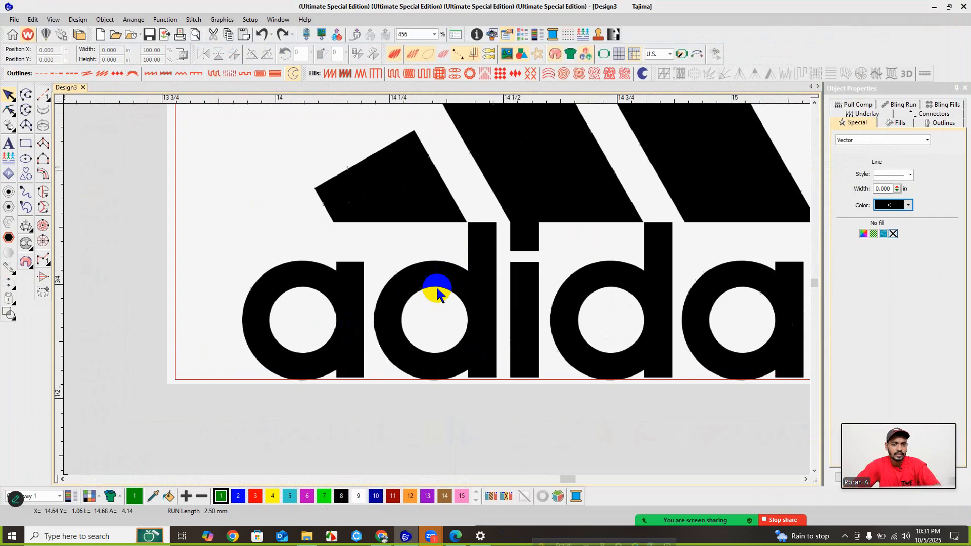
- Start Column C on the first letter "a" and reduce its column width to 0.061 in to match the letter's stroke
{"action": "scroll", "coordinate": [437, 293], "scroll_direction": "up", "scroll_amount": 2}
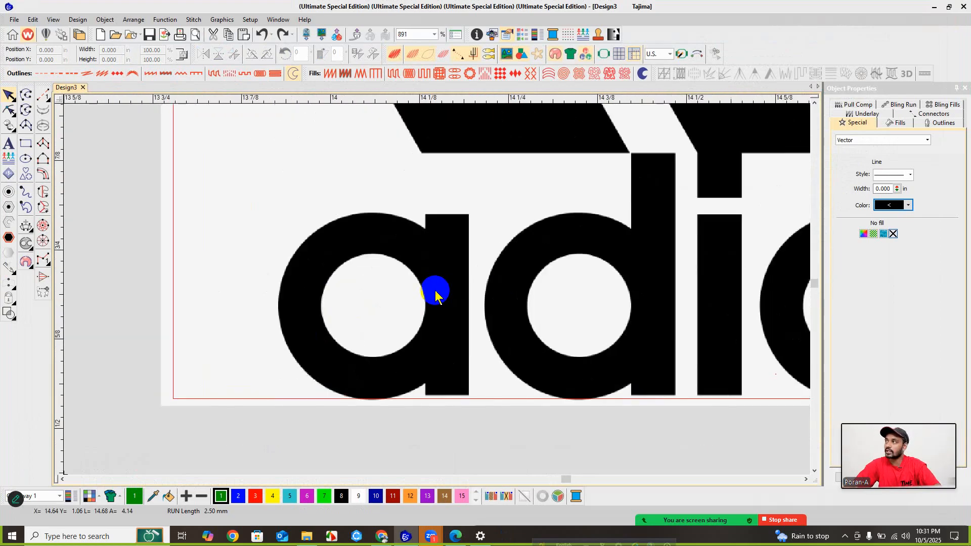
{"action": "scroll", "coordinate": [437, 293], "scroll_direction": "up", "scroll_amount": 1}
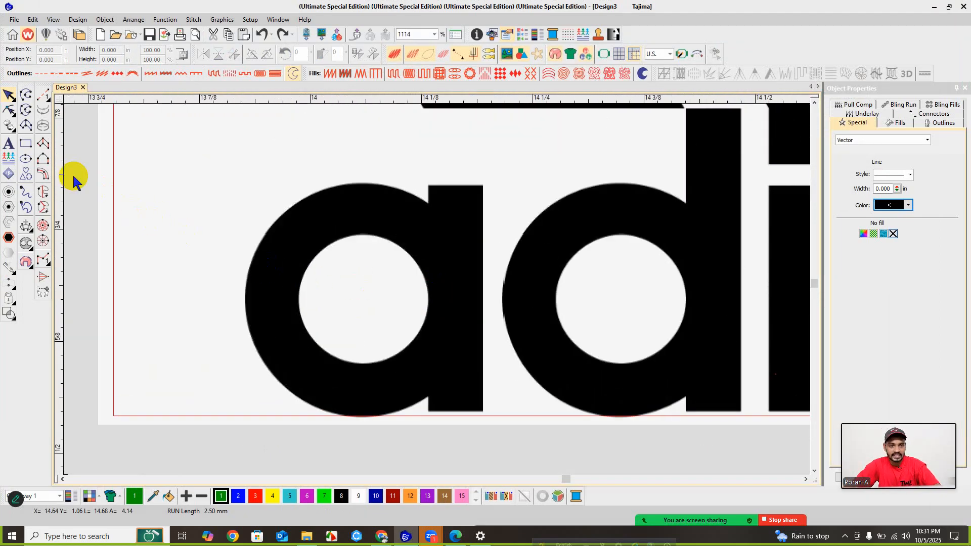
{"action": "left_click", "coordinate": [44, 175]}
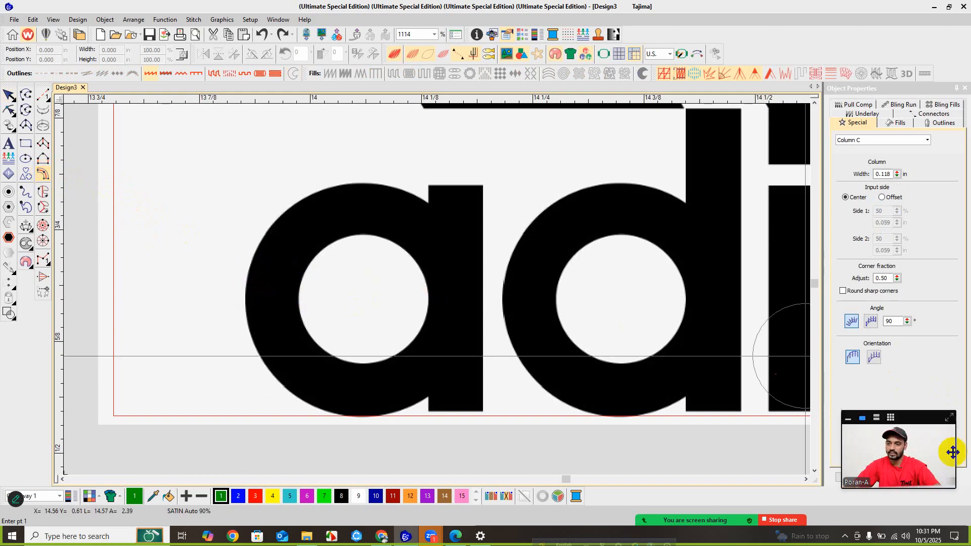
{"action": "mouse_move", "coordinate": [939, 454]}
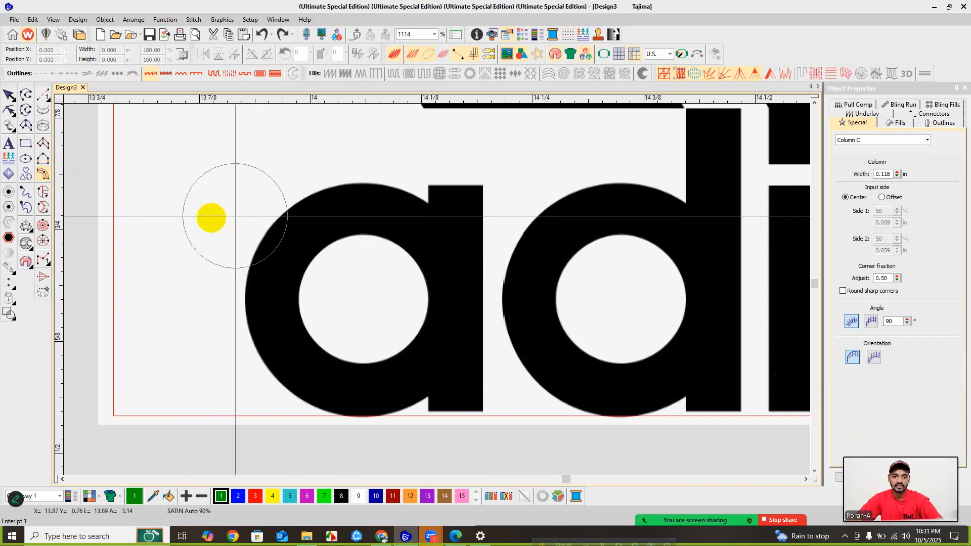
{"action": "mouse_move", "coordinate": [253, 316]}
{"action": "left_mouse_down"}
{"action": "mouse_move", "coordinate": [271, 311]}
{"action": "mouse_move", "coordinate": [271, 296]}
{"action": "mouse_move", "coordinate": [617, 239]}
{"action": "mouse_move", "coordinate": [697, 184]}
{"action": "mouse_move", "coordinate": [278, 296]}
{"action": "mouse_move", "coordinate": [747, 217]}
{"action": "left_mouse_up"}
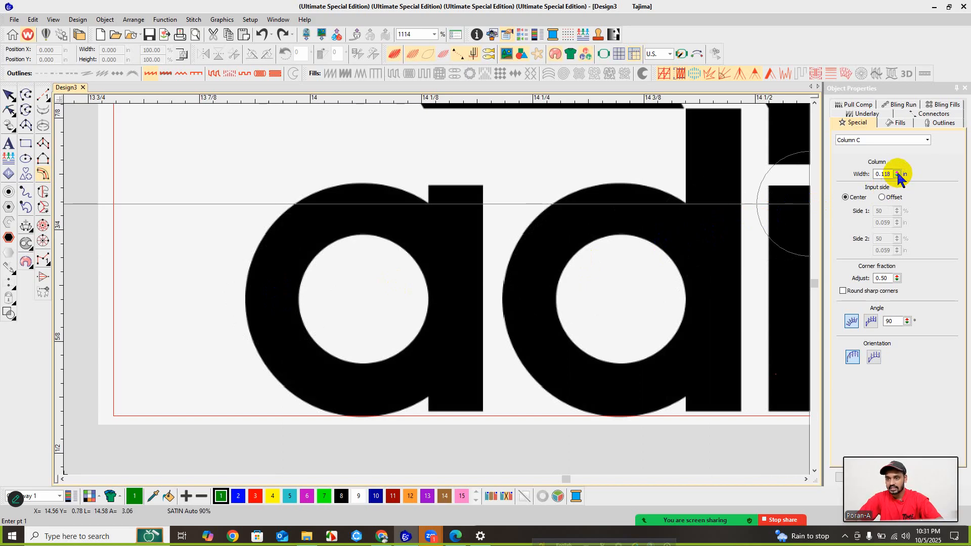
{"action": "left_click_drag", "start_coordinate": [897, 174], "coordinate": [849, 175]}
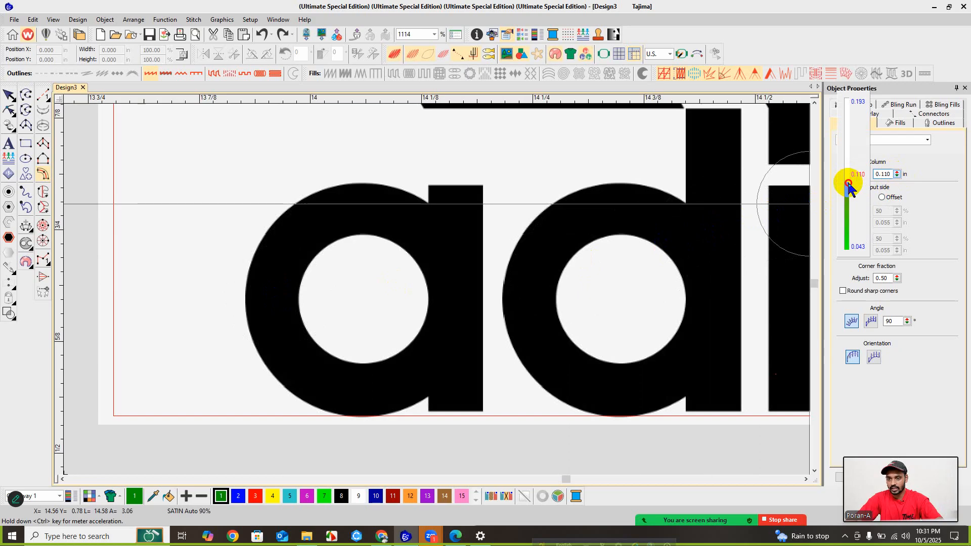
{"action": "left_click_drag", "start_coordinate": [848, 192], "coordinate": [284, 304]}
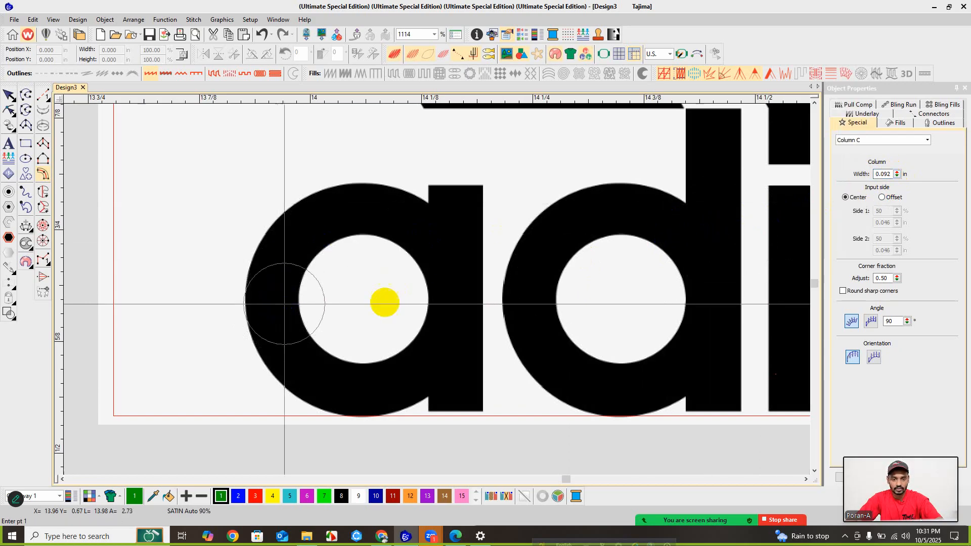
{"action": "left_click_drag", "start_coordinate": [897, 173], "coordinate": [303, 301]}
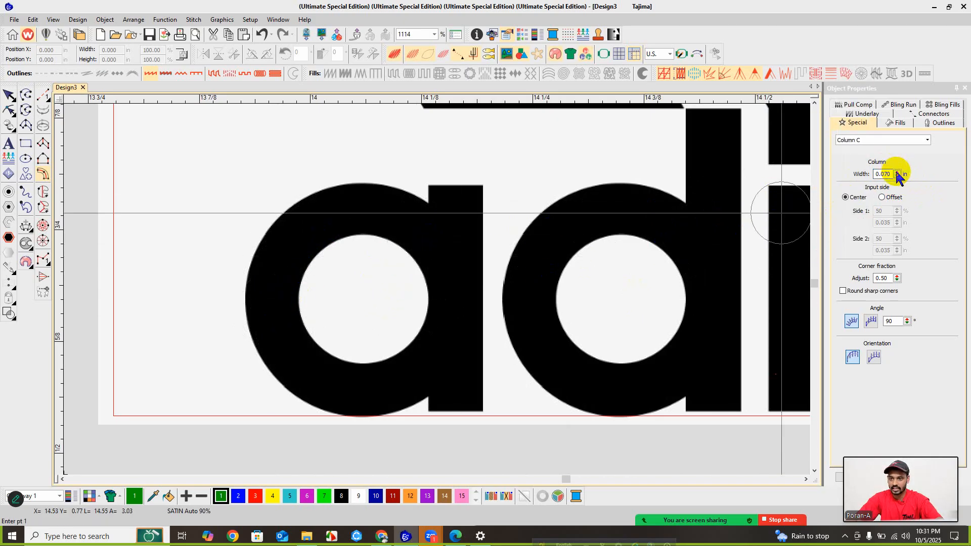
{"action": "left_click_drag", "start_coordinate": [898, 173], "coordinate": [272, 303]}
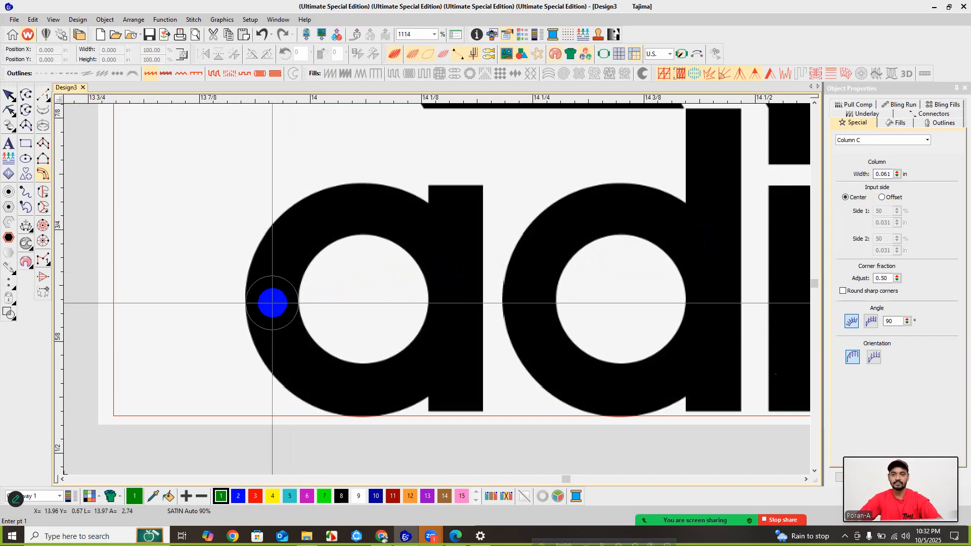
{"action": "left_click_drag", "start_coordinate": [272, 303], "coordinate": [259, 297]}
{"action": "left_click", "coordinate": [609, 197]}
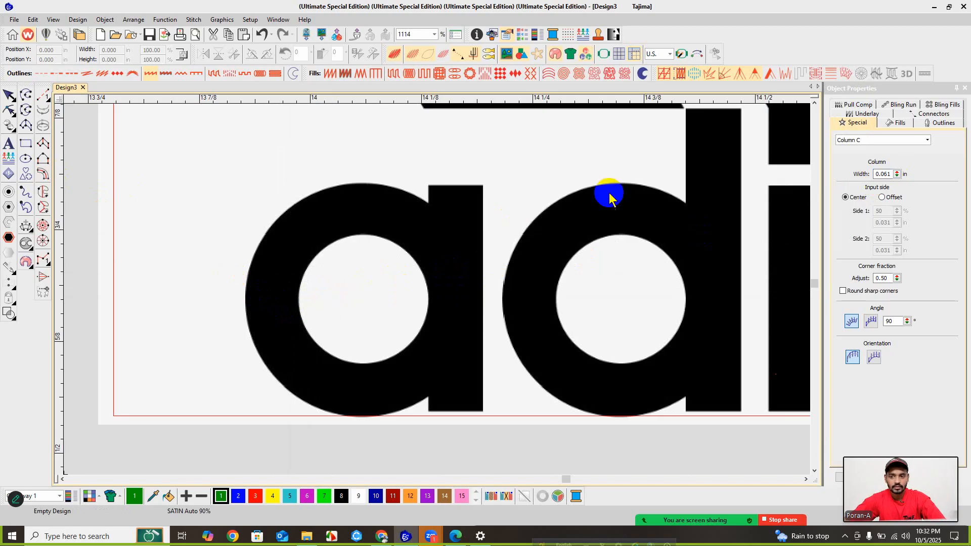
- Set the column width to 0.107 in and compare the restarted Column C circle with the stroke of the "a"
{"action": "left_click_drag", "start_coordinate": [897, 174], "coordinate": [845, 150]}
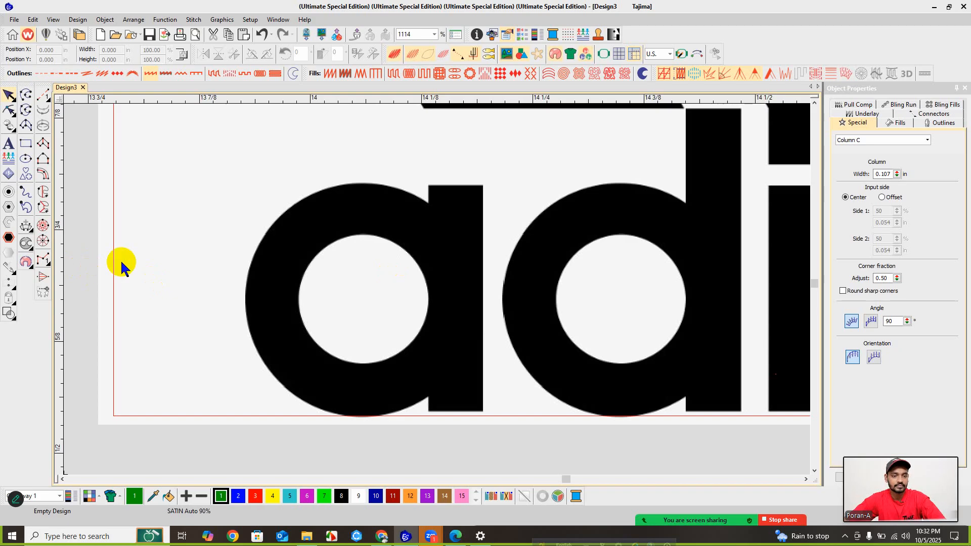
{"action": "left_click", "coordinate": [44, 174]}
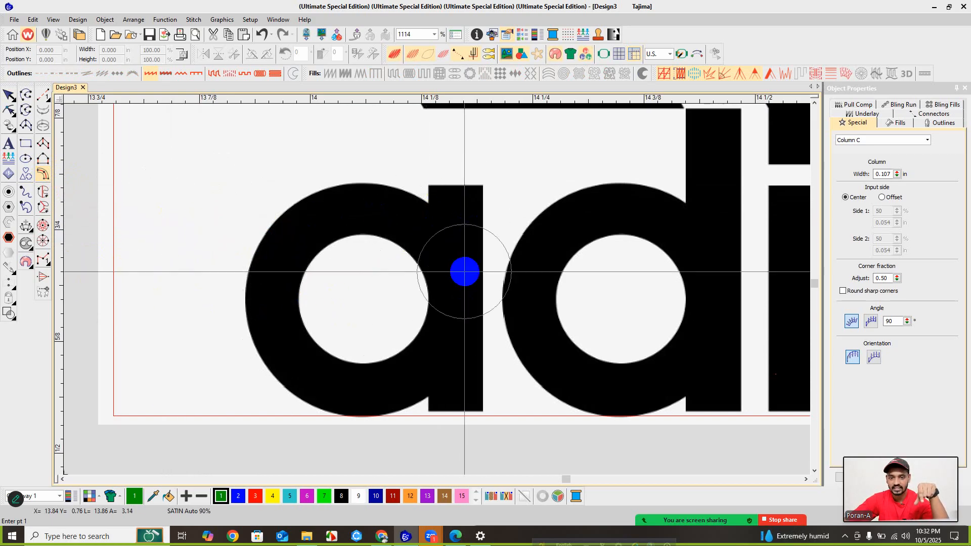
{"action": "mouse_move", "coordinate": [291, 306]}
{"action": "left_mouse_down"}
{"action": "mouse_move", "coordinate": [282, 309]}
{"action": "mouse_move", "coordinate": [278, 294]}
{"action": "left_mouse_up"}
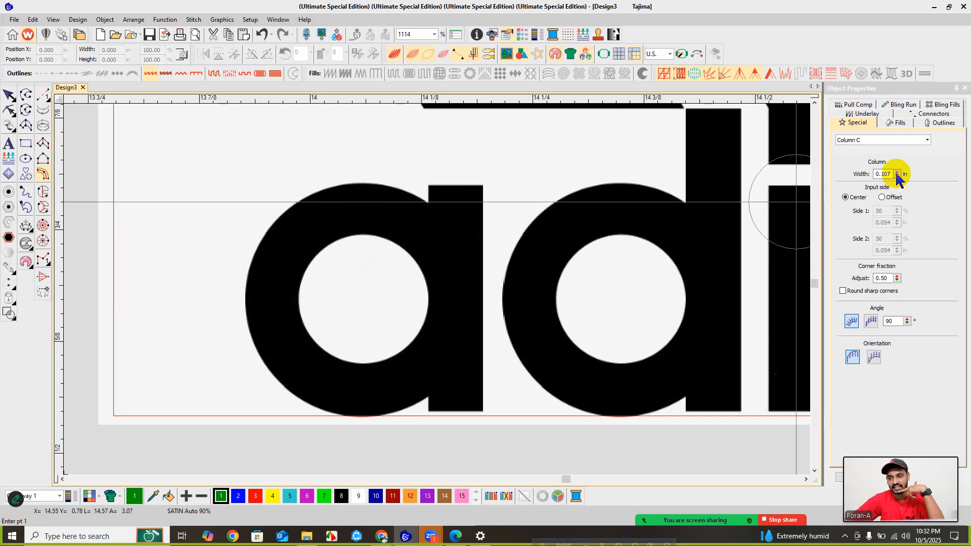
- Set the Column C width back to 0.061 in and check the circle against the stroke of the first "a"
{"action": "left_click_drag", "start_coordinate": [896, 174], "coordinate": [850, 202]}
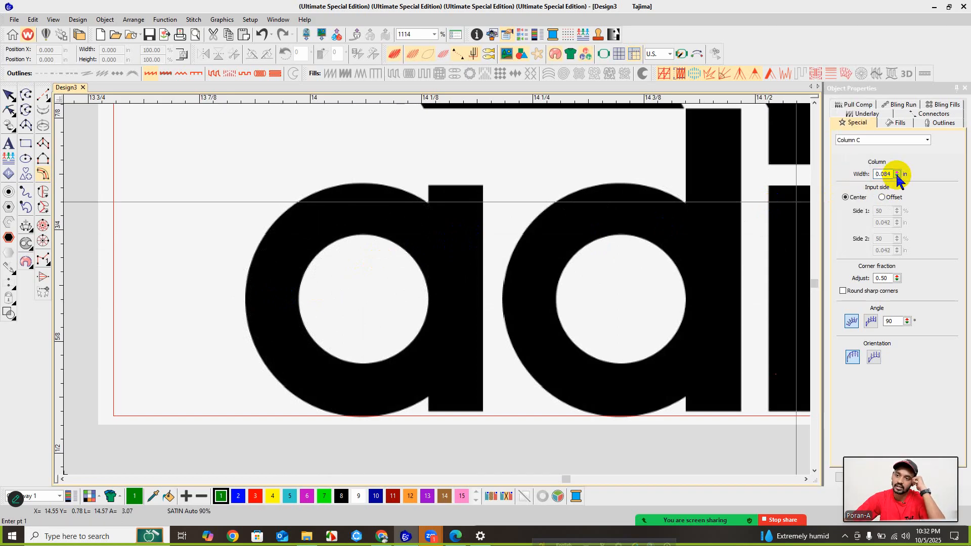
{"action": "left_click_drag", "start_coordinate": [897, 174], "coordinate": [853, 202]}
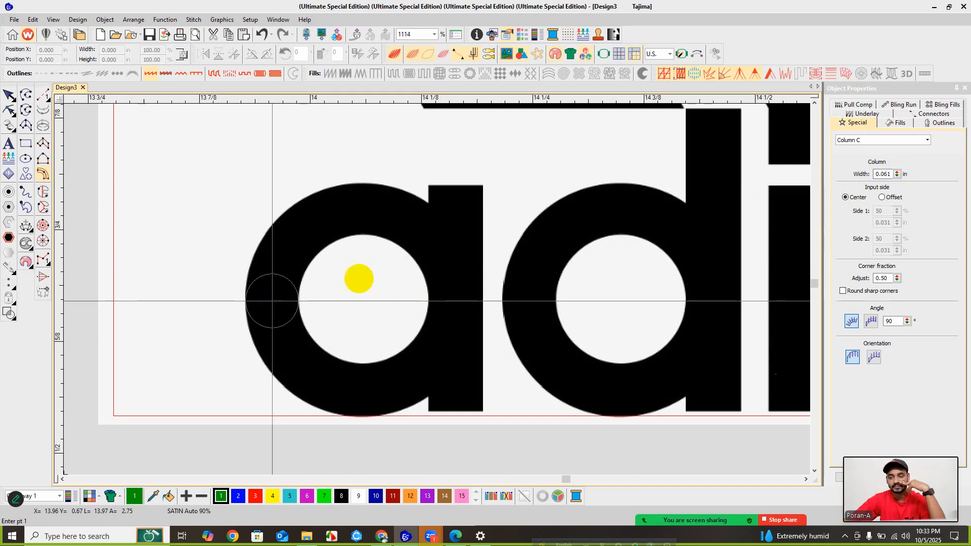
{"action": "double_click", "coordinate": [891, 174]}
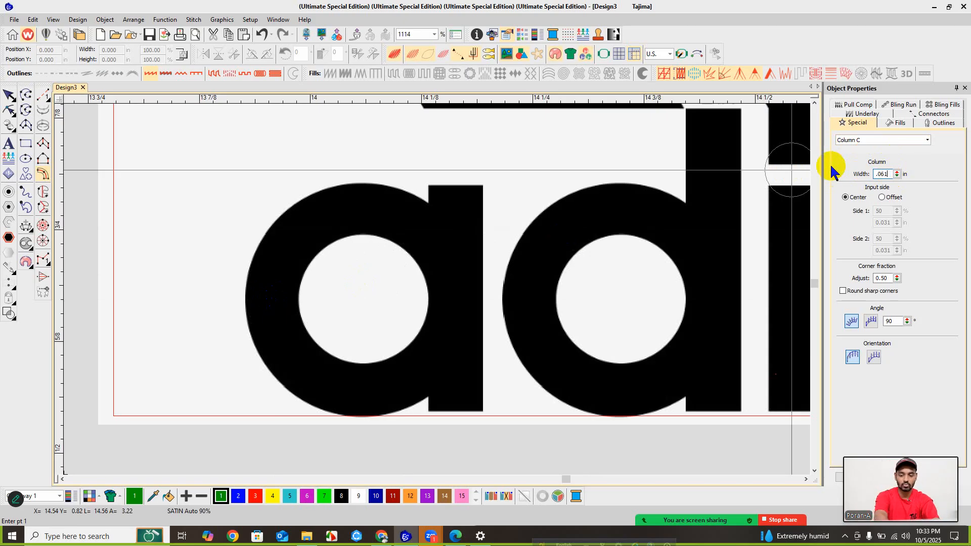
{"action": "left_click", "coordinate": [538, 263]}
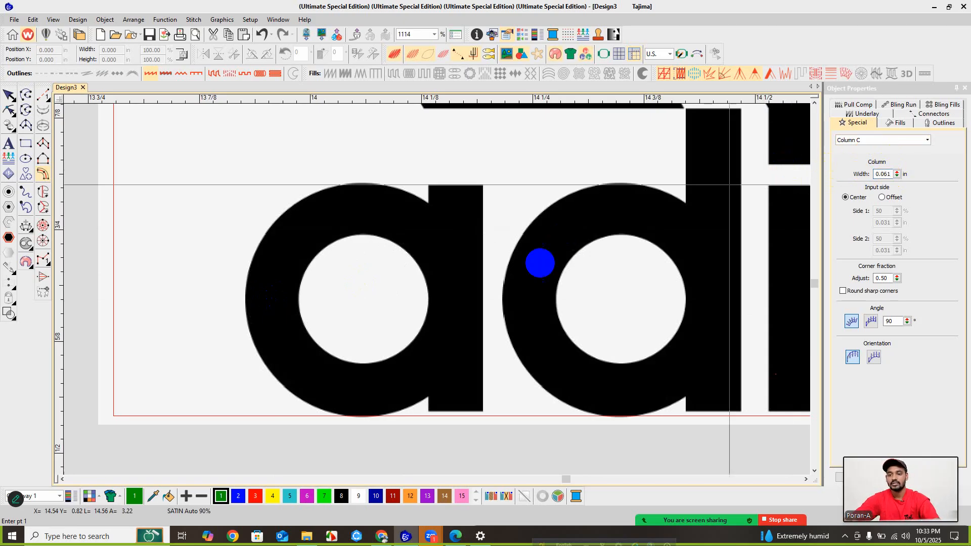
{"action": "left_click", "coordinate": [284, 298]}
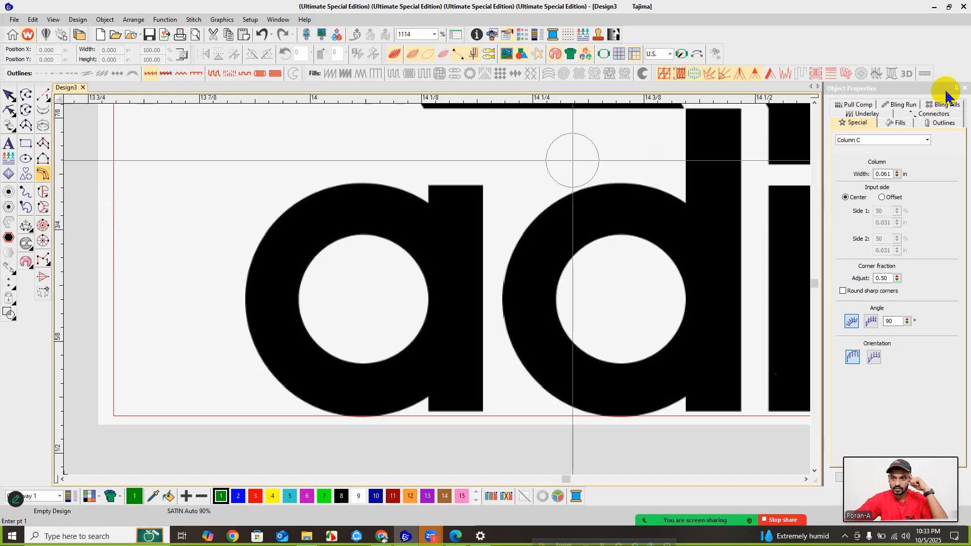
- Close Object Properties and bring it back by restarting Column C, twice in a row
{"action": "left_click", "coordinate": [965, 88]}
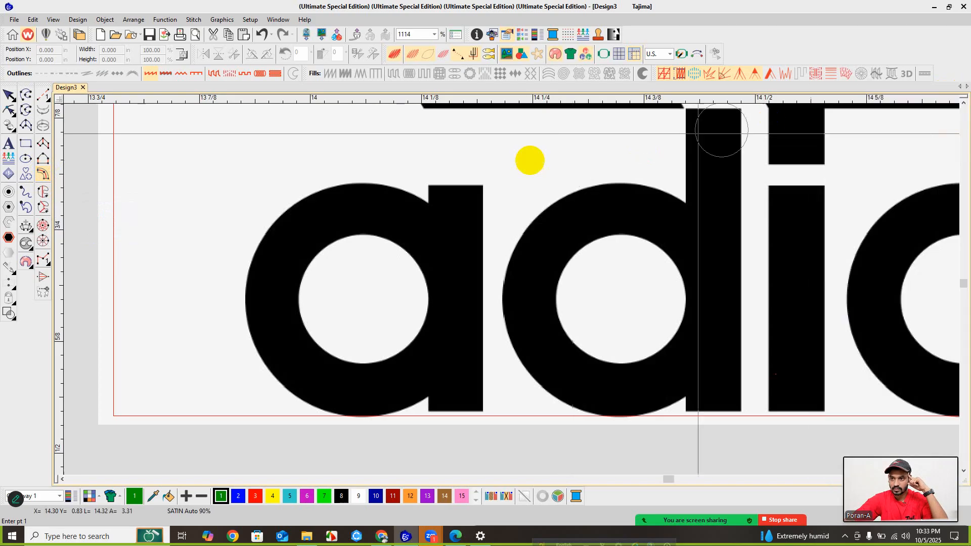
{"action": "left_click", "coordinate": [44, 175]}
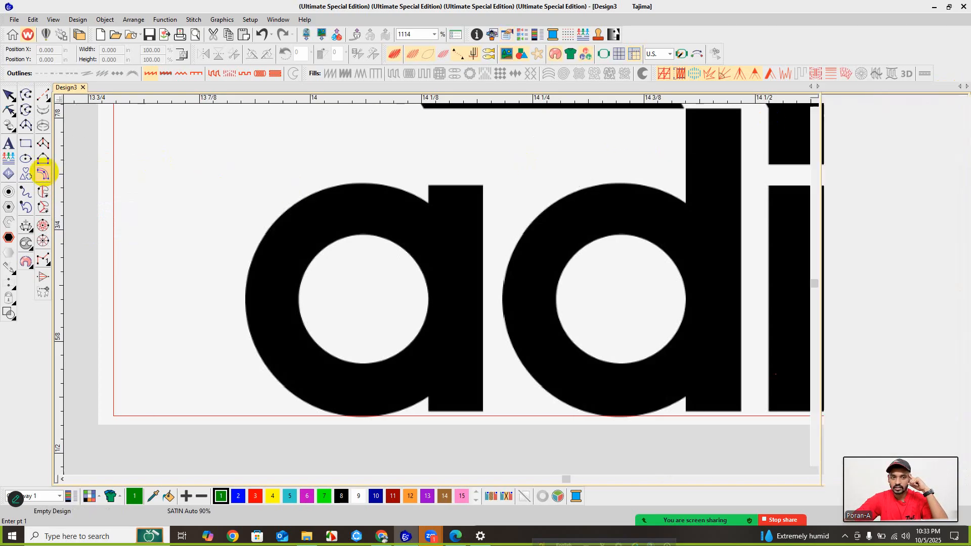
{"action": "left_click", "coordinate": [965, 89]}
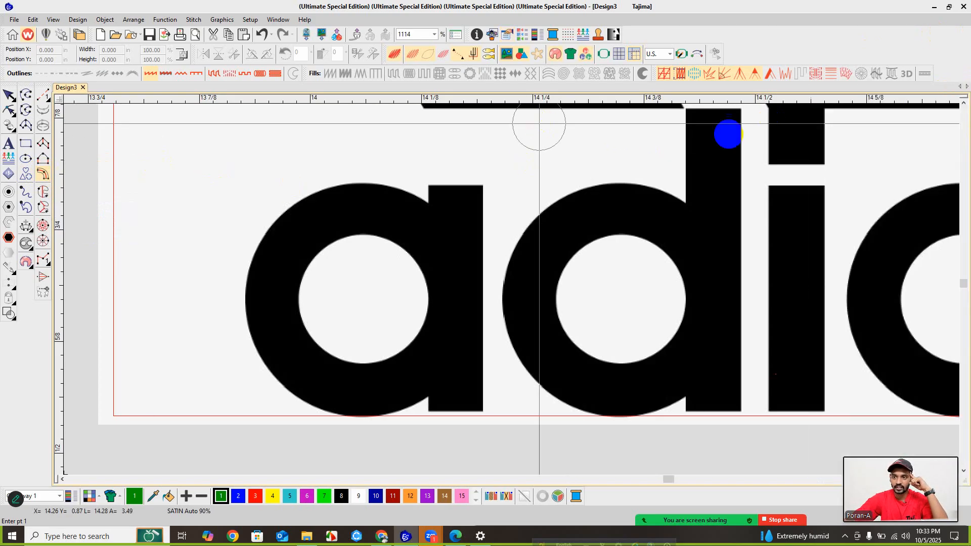
{"action": "left_click", "coordinate": [44, 177]}
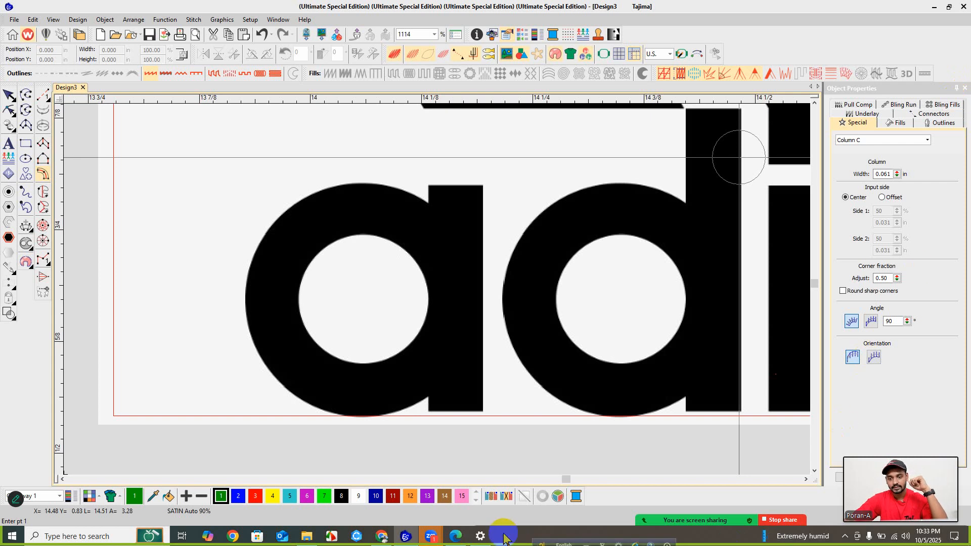
{"action": "left_click", "coordinate": [432, 537]}
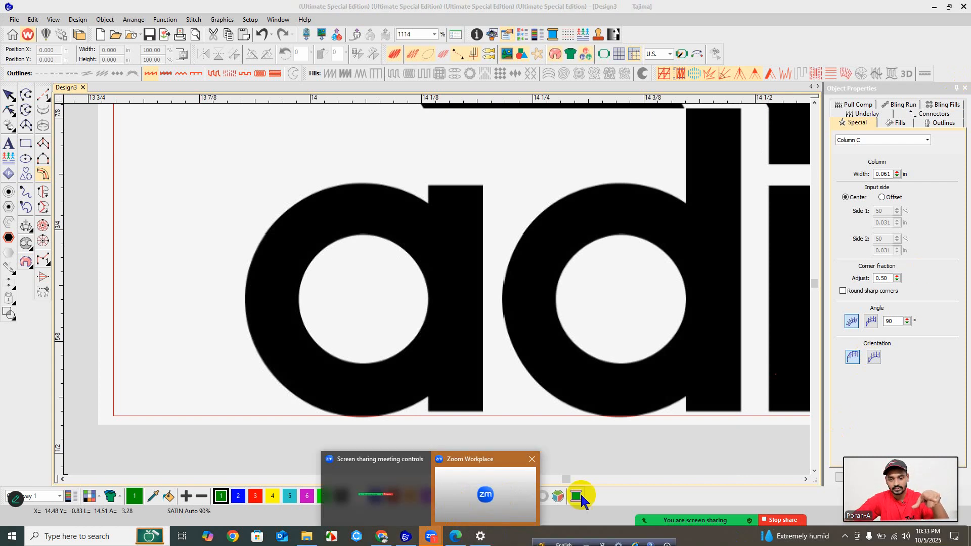
{"action": "left_click", "coordinate": [641, 448]}
{"action": "scroll", "coordinate": [617, 404], "scroll_direction": "down", "scroll_amount": 1}
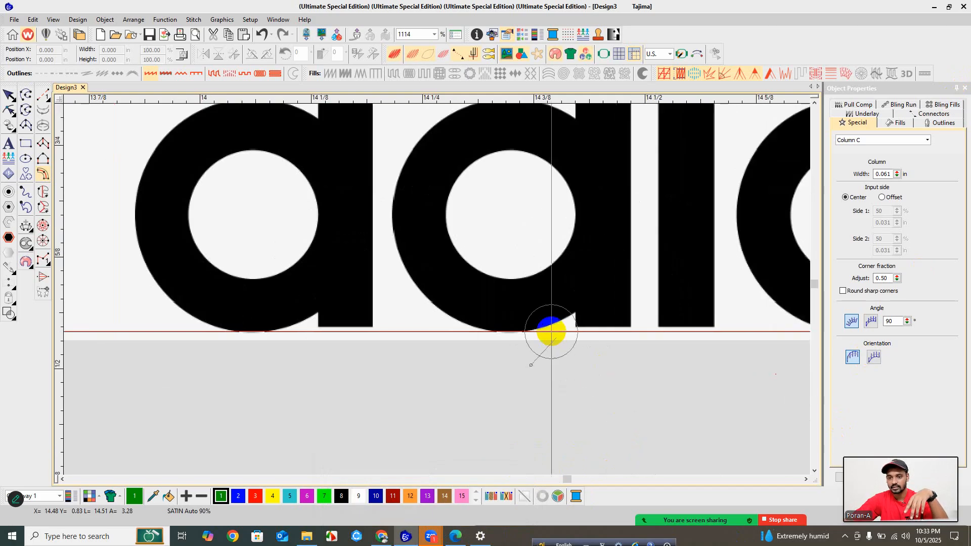
{"action": "left_click_drag", "start_coordinate": [299, 234], "coordinate": [435, 273]}
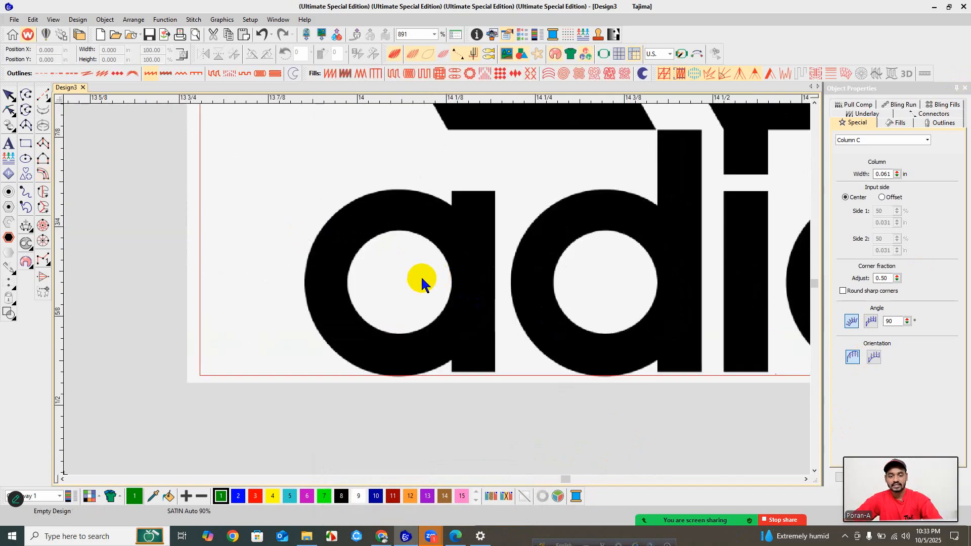
- Restart Column C over the first "a" and set its column width to 0.054 in
{"action": "scroll", "coordinate": [385, 278], "scroll_direction": "up", "scroll_amount": 1}
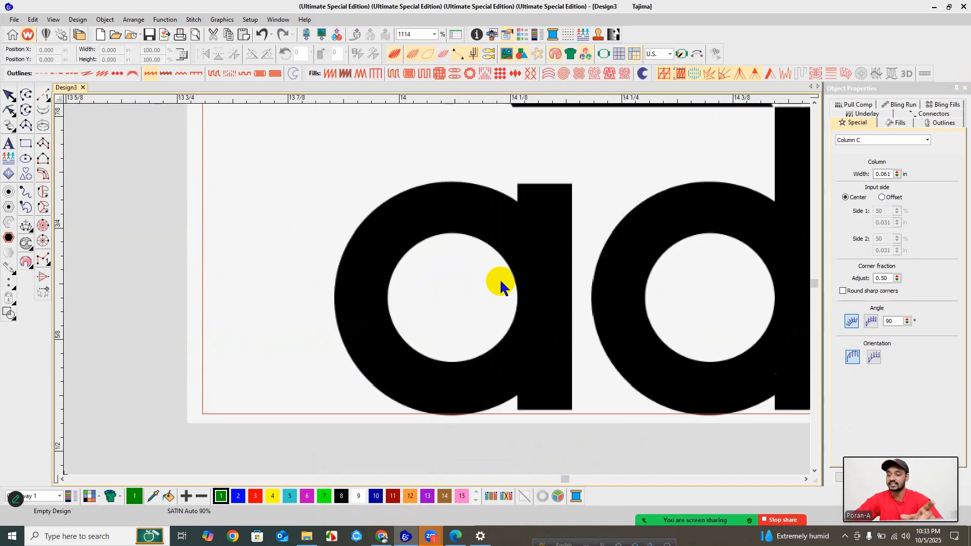
{"action": "scroll", "coordinate": [500, 283], "scroll_direction": "up", "scroll_amount": 1}
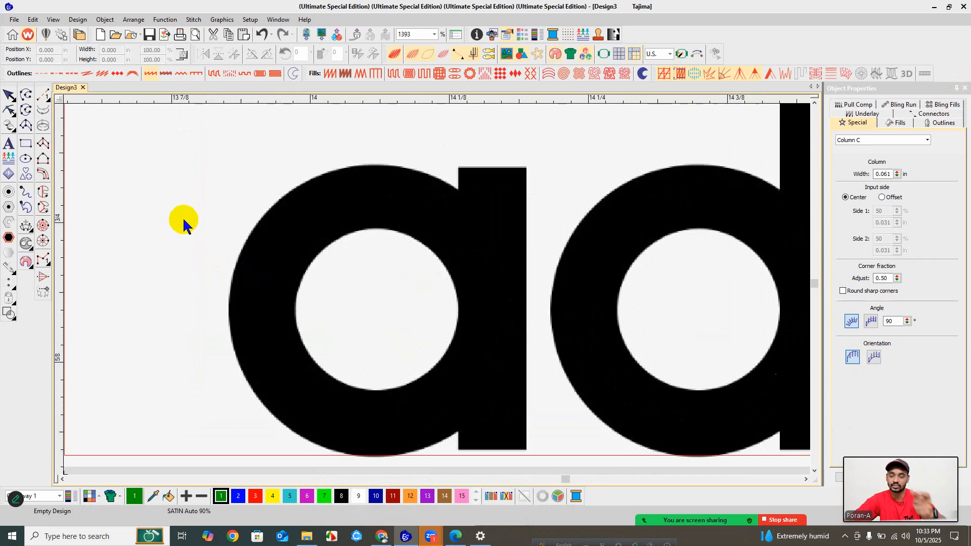
{"action": "left_click", "coordinate": [43, 175]}
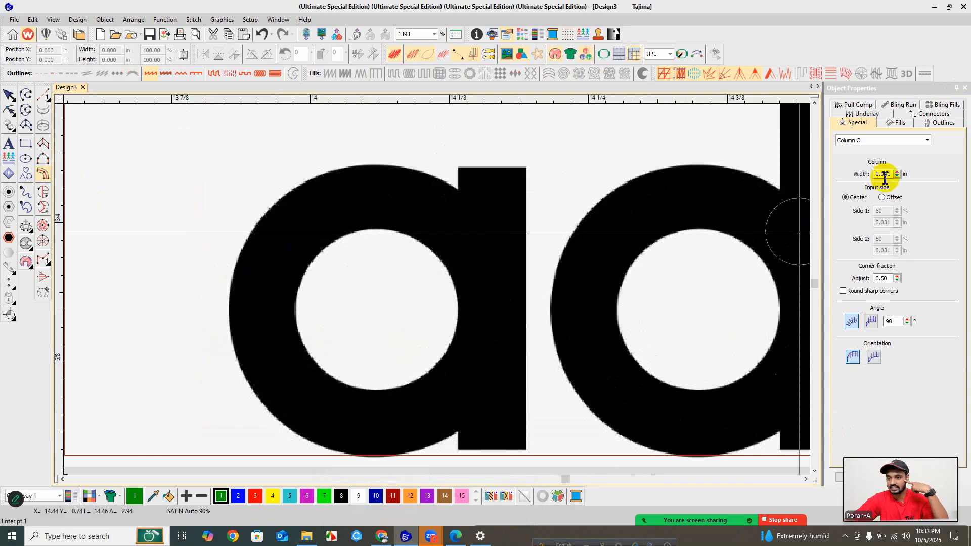
{"action": "left_click_drag", "start_coordinate": [896, 175], "coordinate": [851, 201]}
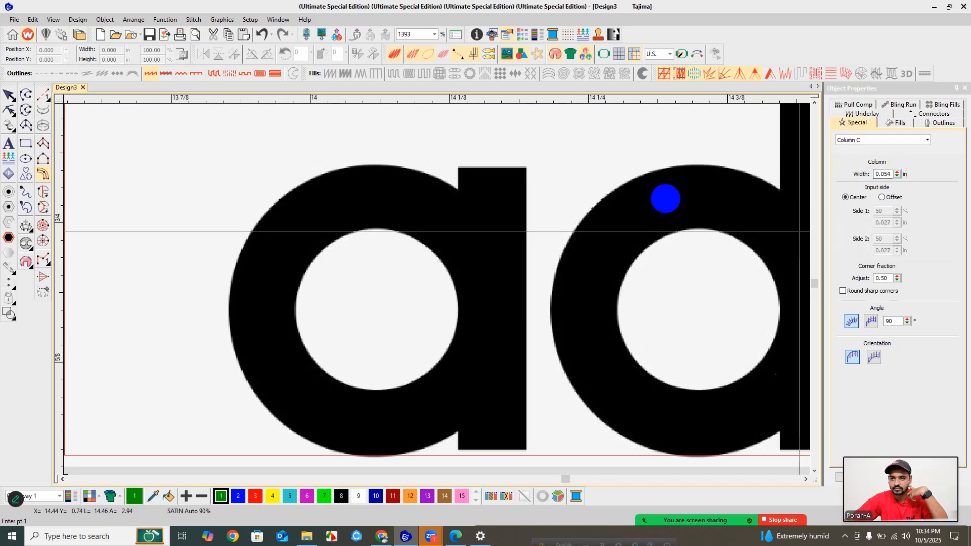
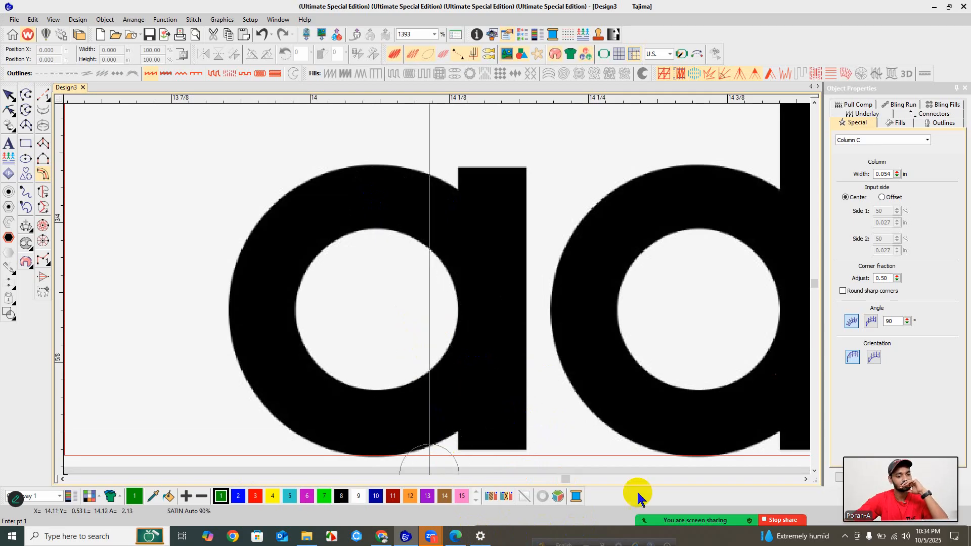
- Open Zoom's meeting chat again and mute the microphone
{"action": "mouse_move", "coordinate": [891, 500]}
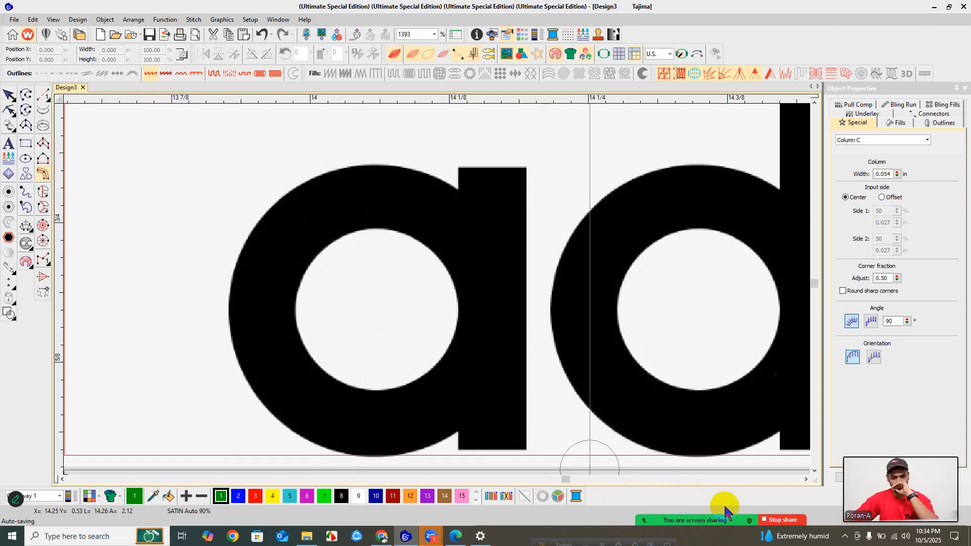
{"action": "mouse_move", "coordinate": [723, 503]}
{"action": "left_click", "coordinate": [643, 508]}
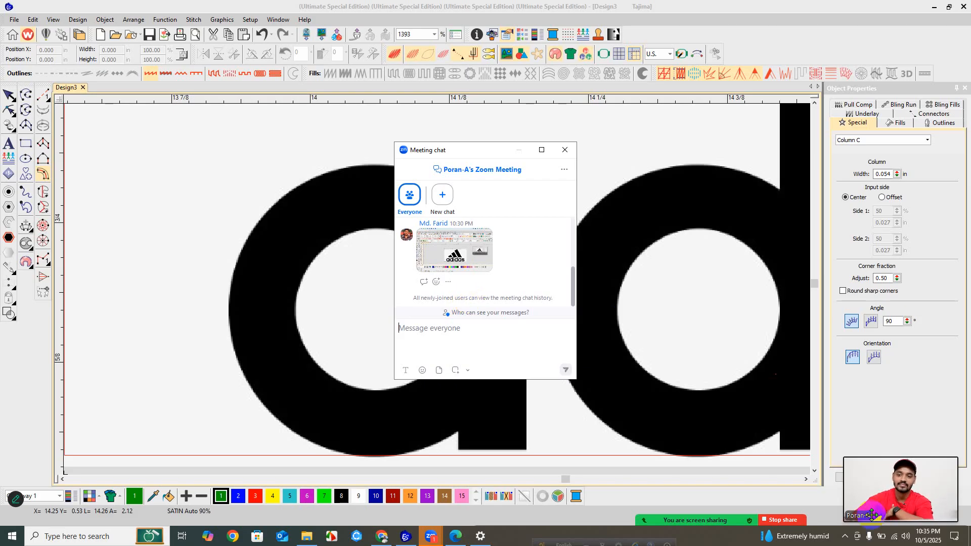
{"action": "mouse_move", "coordinate": [556, 513]}
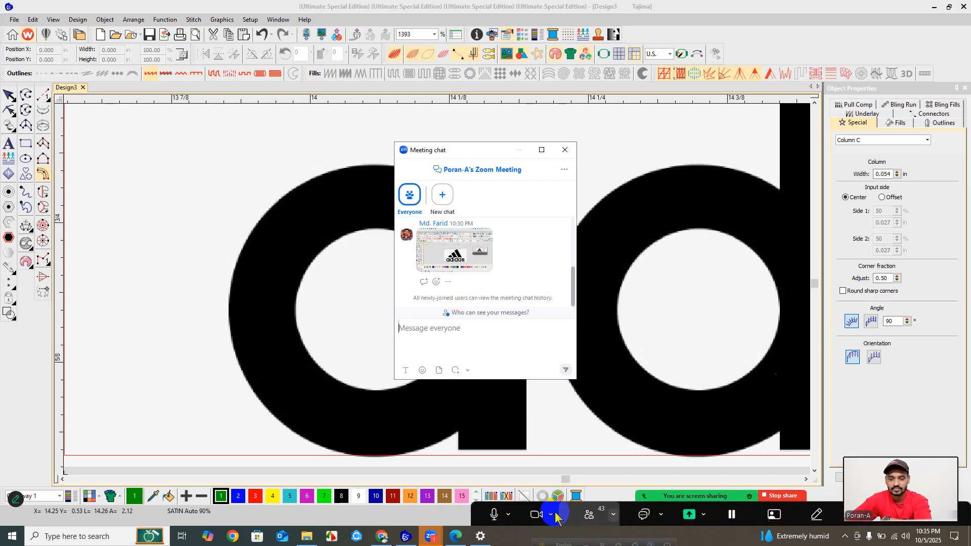
{"action": "left_click", "coordinate": [489, 512]}
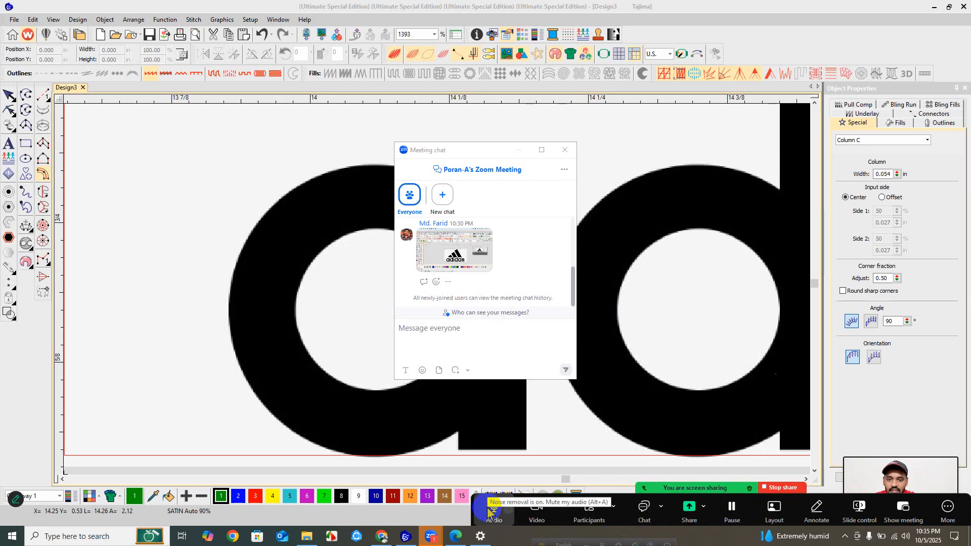
{"action": "left_click", "coordinate": [488, 510]}
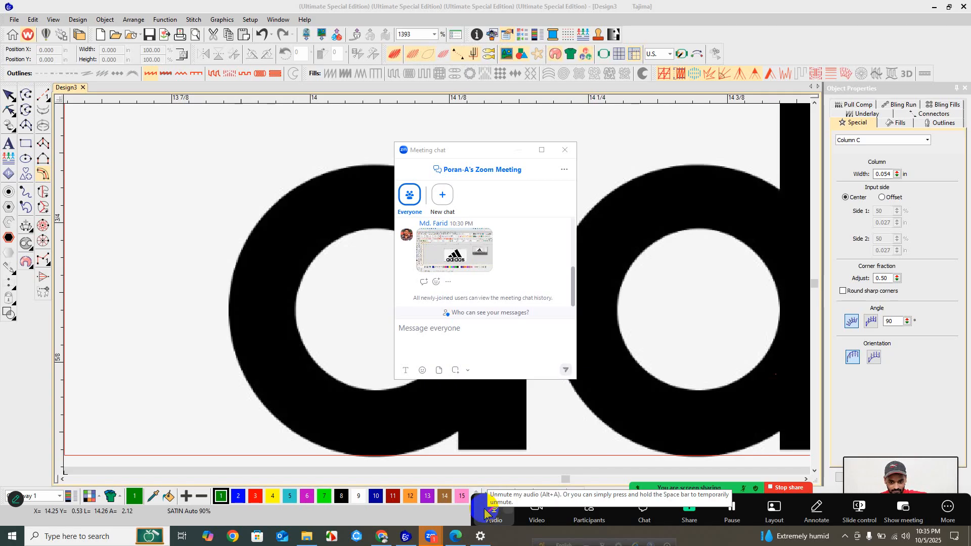
- Toggle the Zoom microphone's mute on and off while taking the participants' questions
{"action": "left_click", "coordinate": [488, 510]}
{"action": "left_click", "coordinate": [488, 512]}
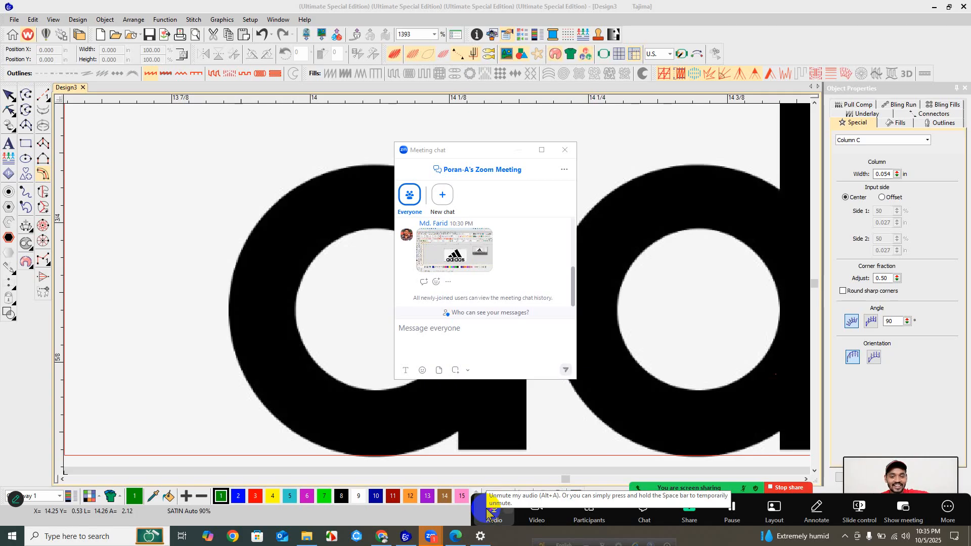
{"action": "left_click", "coordinate": [488, 511]}
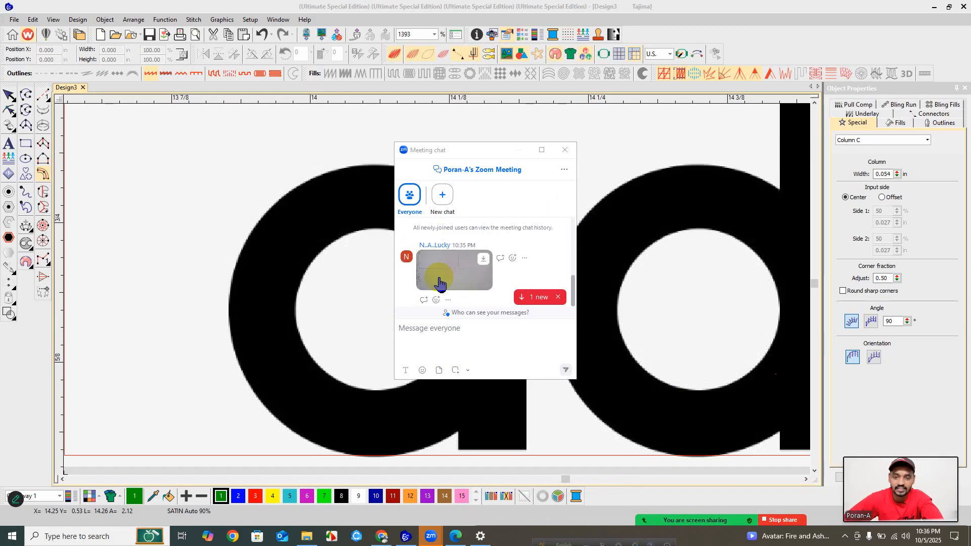
- Open the participant's screenshot from the meeting chat, view its Column C circle, and close the image and the chat
{"action": "left_click", "coordinate": [454, 280]}
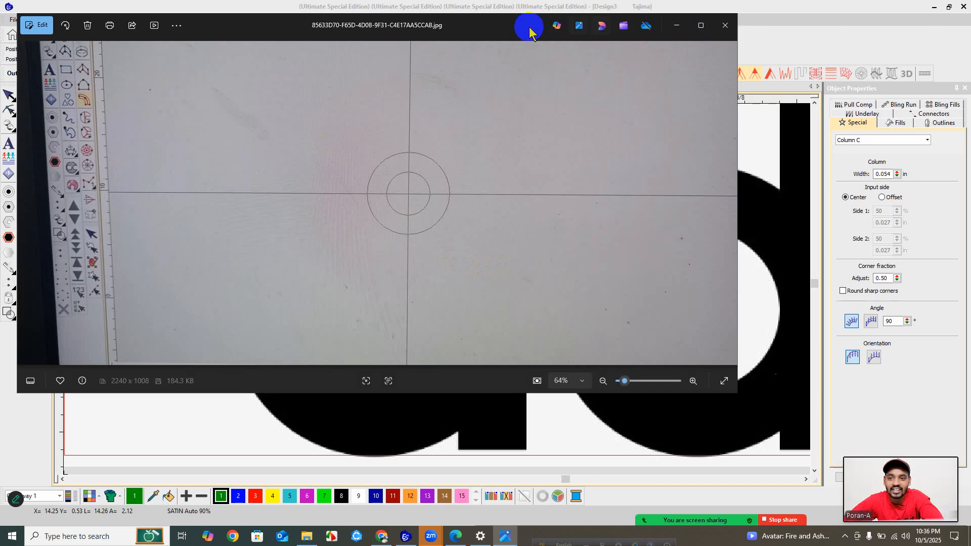
{"action": "left_click_drag", "start_coordinate": [505, 33], "coordinate": [571, 55]}
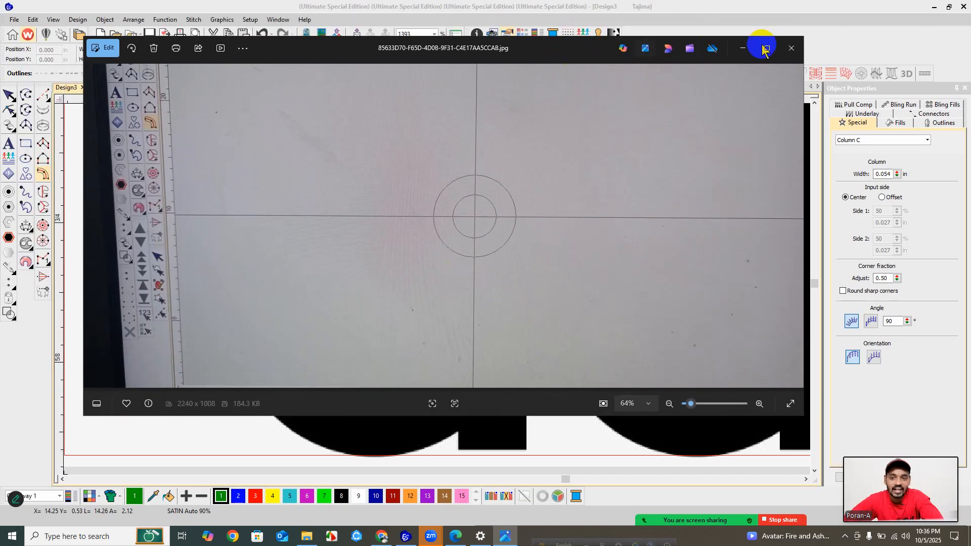
{"action": "left_click", "coordinate": [793, 48]}
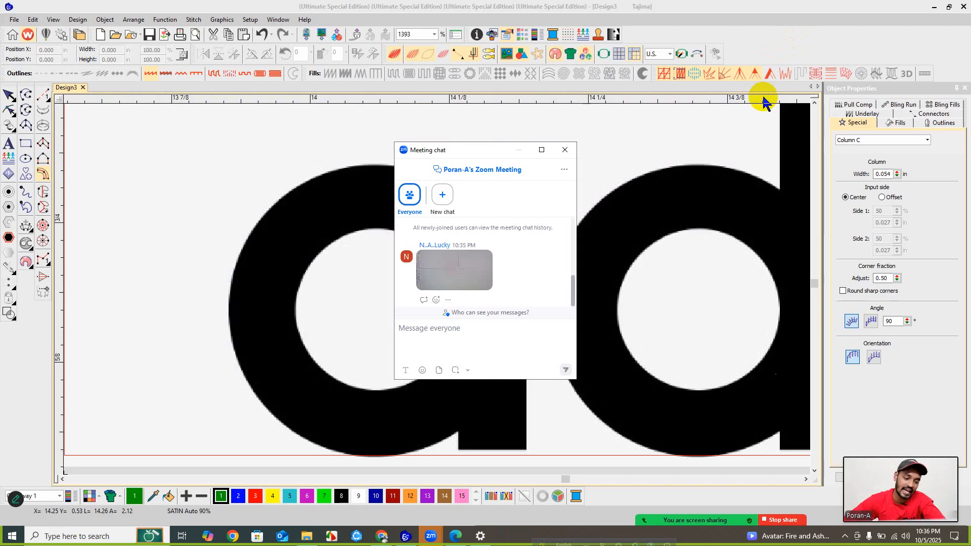
{"action": "key", "text": "alt+h"}
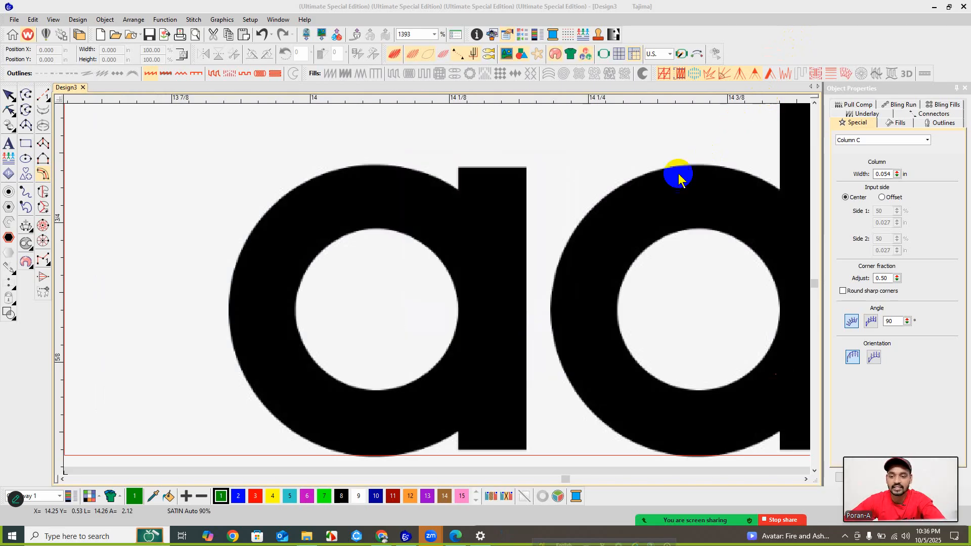
- Cancel the stray Column C point beside the logo and restart Column C
{"action": "scroll", "coordinate": [378, 231], "scroll_direction": "down", "scroll_amount": 2}
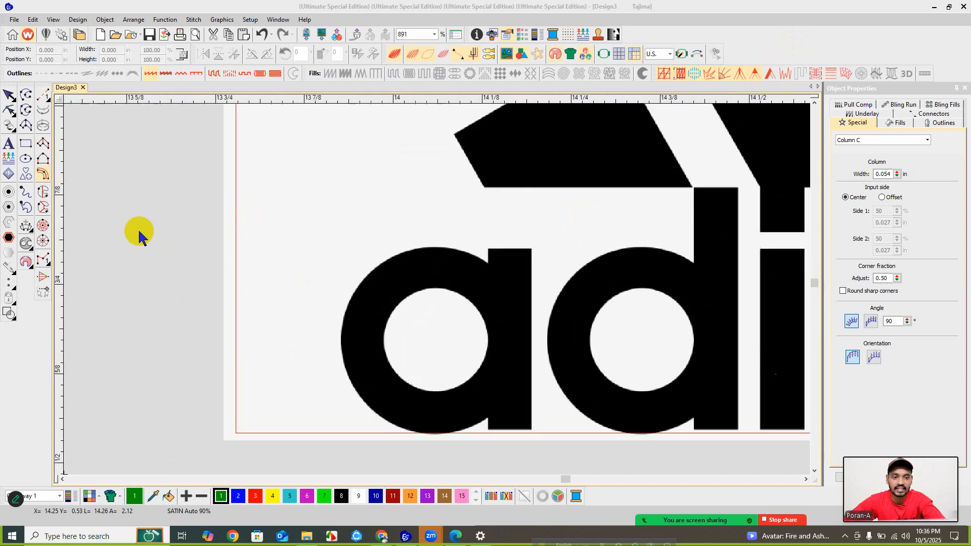
{"action": "left_click", "coordinate": [81, 186]}
{"action": "key", "text": "Escape"}
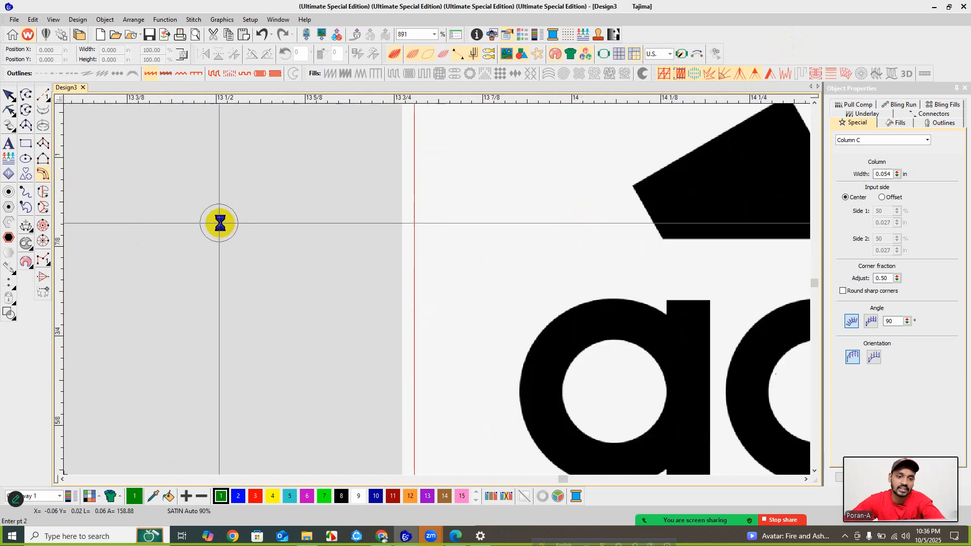
{"action": "left_click", "coordinate": [46, 177]}
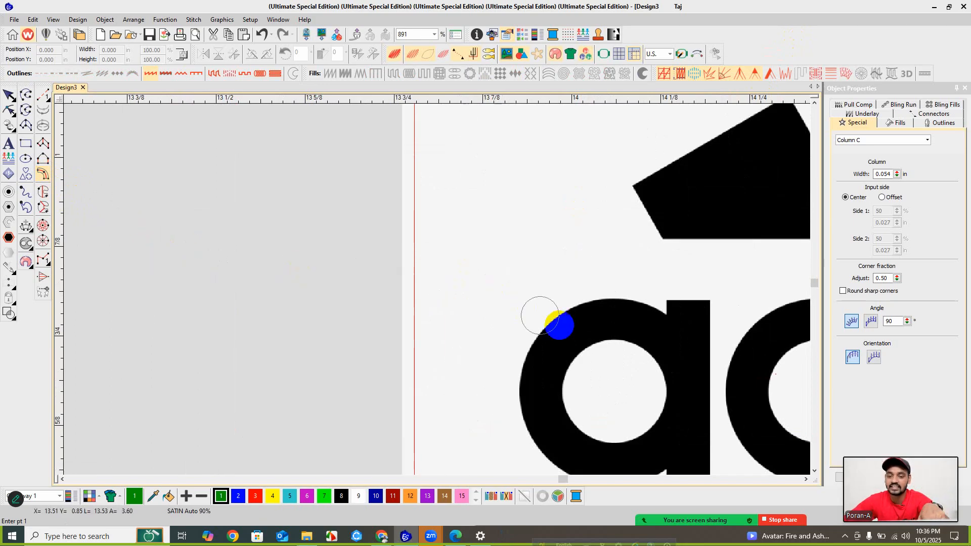
{"action": "scroll", "coordinate": [614, 347], "scroll_direction": "down", "scroll_amount": 1}
{"action": "scroll", "coordinate": [437, 289], "scroll_direction": "down", "scroll_amount": 1}
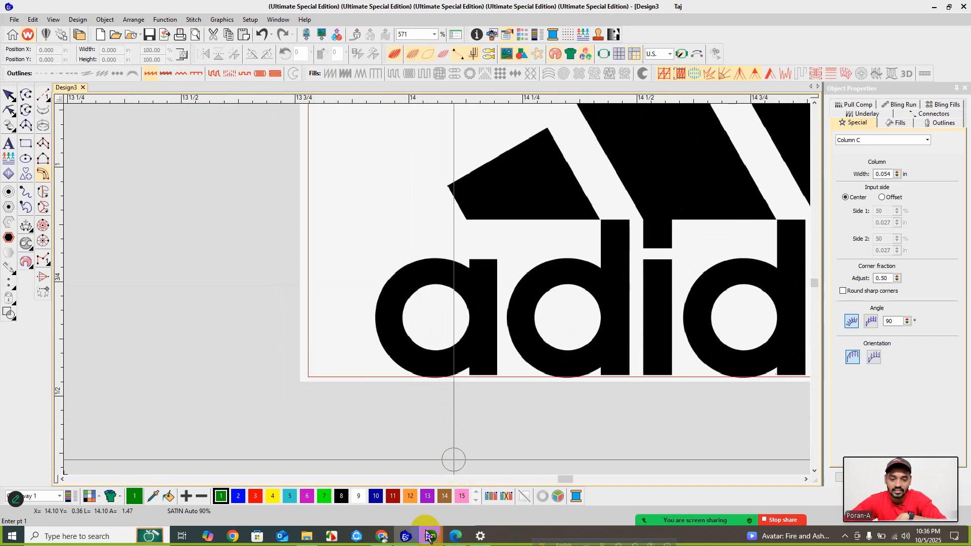
- Reopen the shared screenshot from the meeting chat, move the chat aside to examine it, and close both windows
{"action": "left_click", "coordinate": [405, 538]}
{"action": "left_click", "coordinate": [407, 538]}
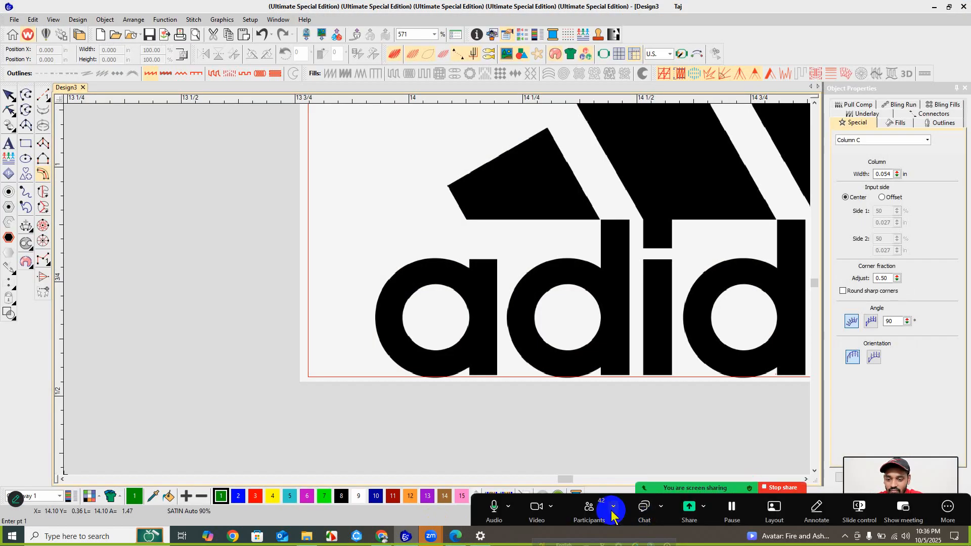
{"action": "left_click", "coordinate": [645, 509]}
{"action": "left_click", "coordinate": [475, 276]}
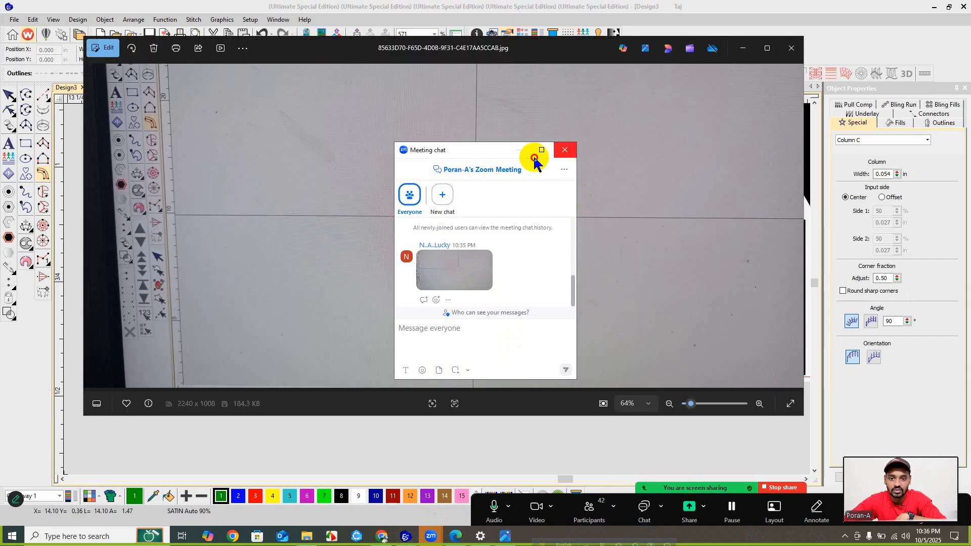
{"action": "left_click_drag", "start_coordinate": [517, 155], "coordinate": [829, 161]}
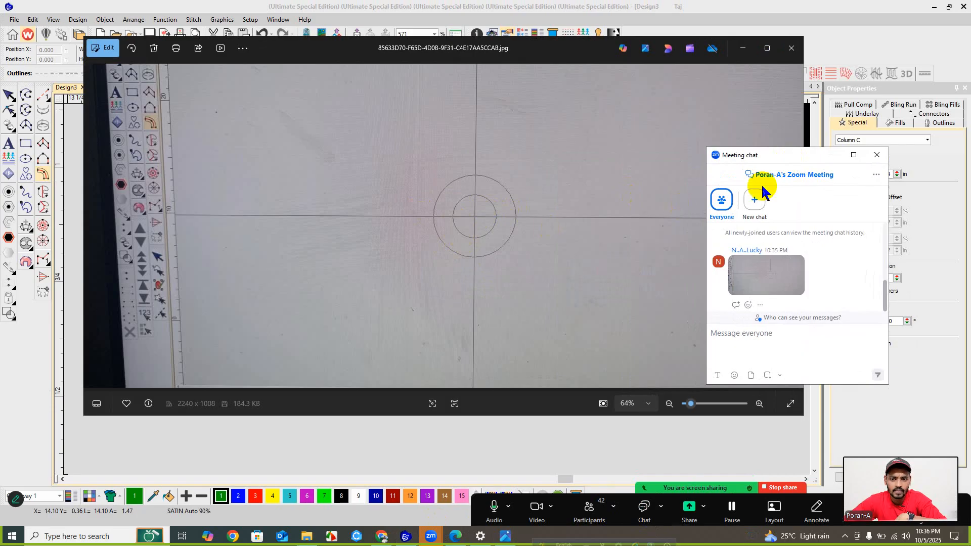
{"action": "left_click", "coordinate": [875, 157]}
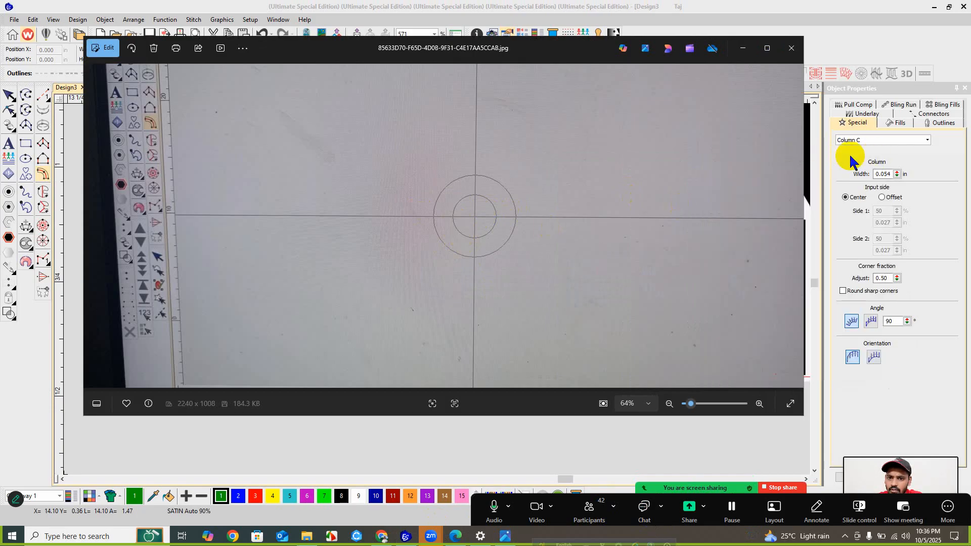
{"action": "left_click", "coordinate": [792, 52]}
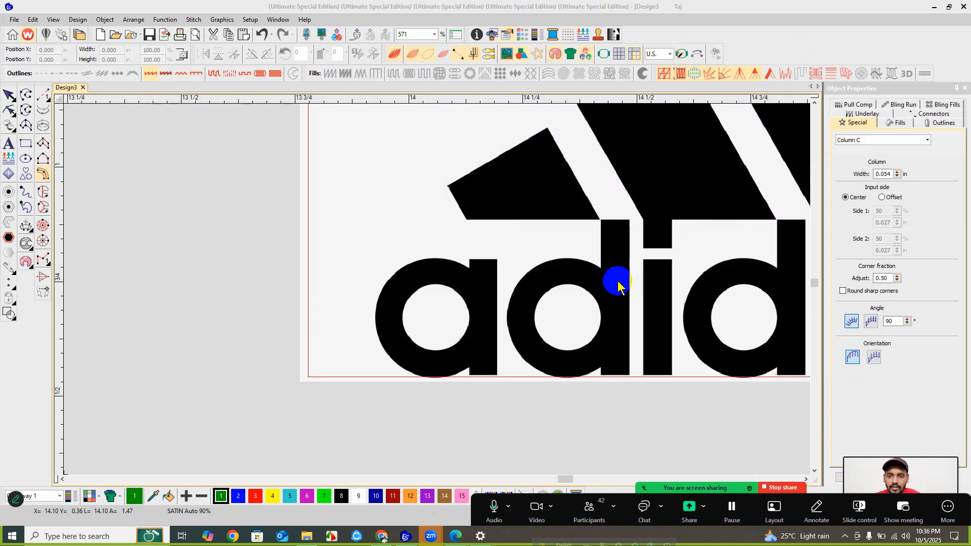
- Digitize the round bowl of the first "a" with Column C along the stroke's centre, closing the loop at the stem, and generate the stitches
{"action": "scroll", "coordinate": [600, 249], "scroll_direction": "down", "scroll_amount": 2}
{"action": "scroll", "coordinate": [438, 292], "scroll_direction": "down", "scroll_amount": 1}
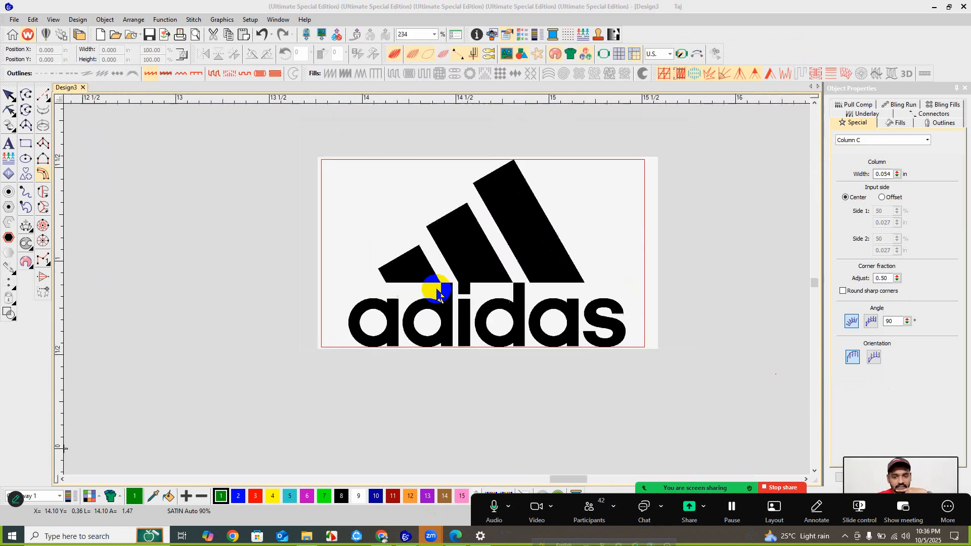
{"action": "scroll", "coordinate": [437, 292], "scroll_direction": "up", "scroll_amount": 2}
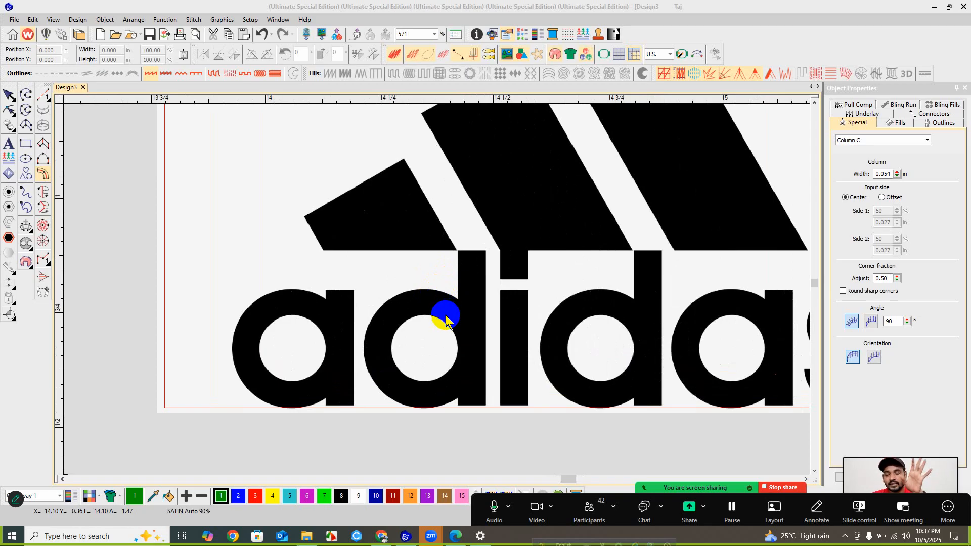
{"action": "scroll", "coordinate": [382, 360], "scroll_direction": "up", "scroll_amount": 1}
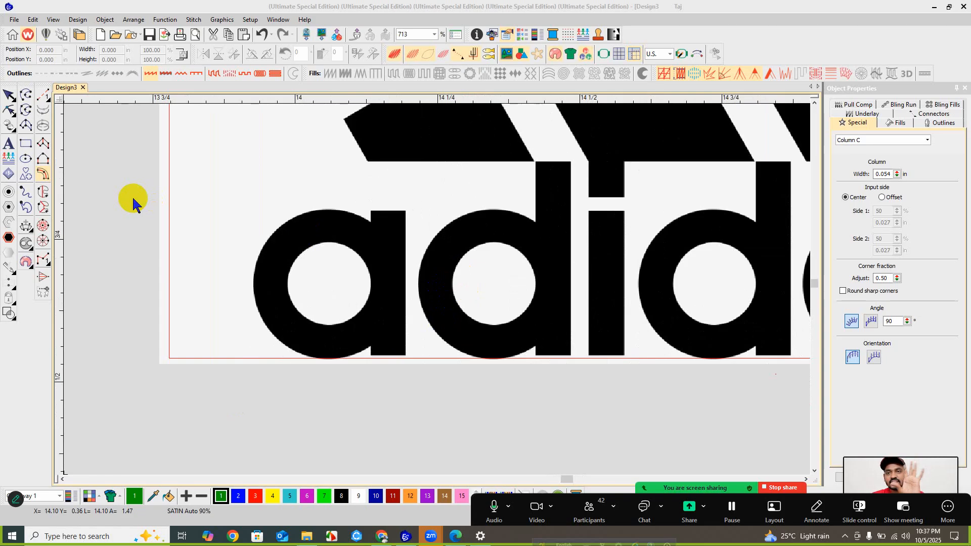
{"action": "left_click", "coordinate": [43, 174]}
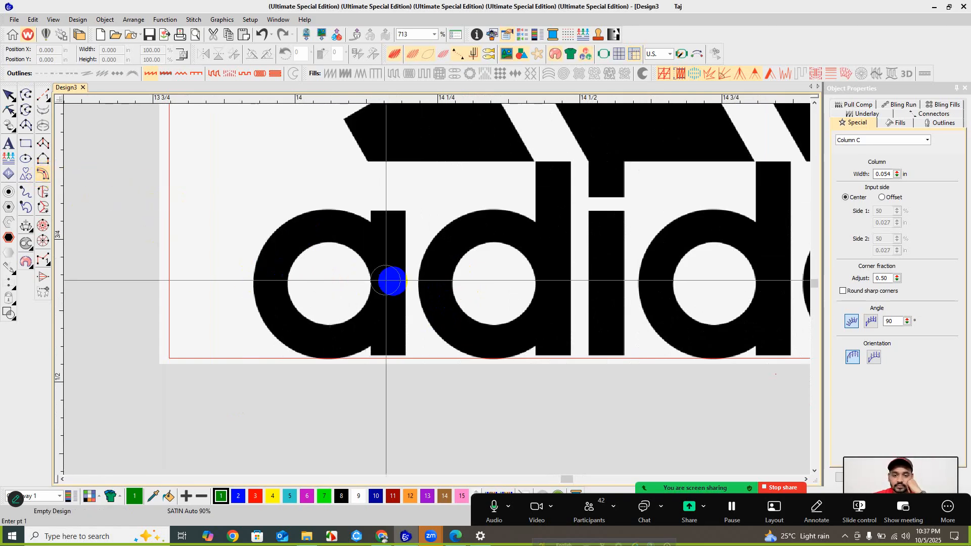
{"action": "scroll", "coordinate": [427, 300], "scroll_direction": "up", "scroll_amount": 1}
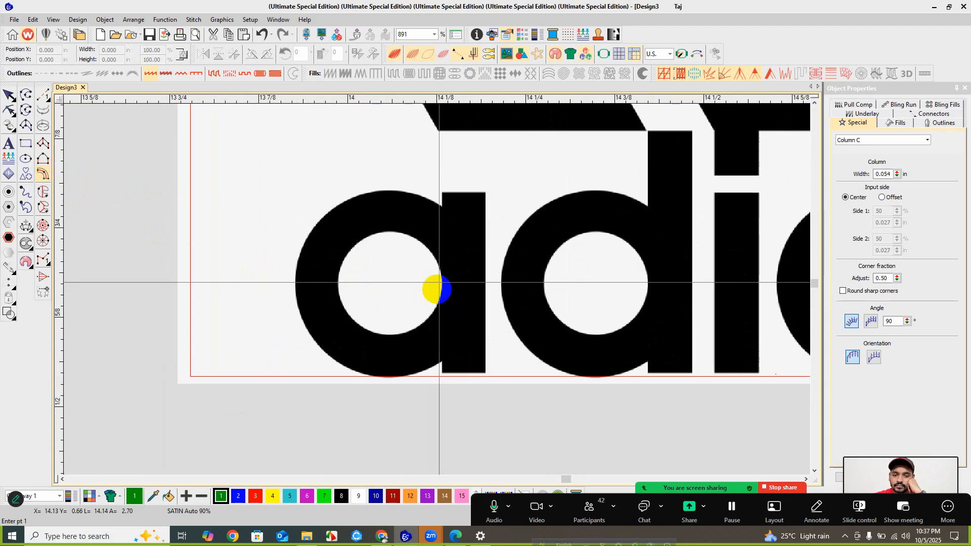
{"action": "scroll", "coordinate": [428, 298], "scroll_direction": "up", "scroll_amount": 1}
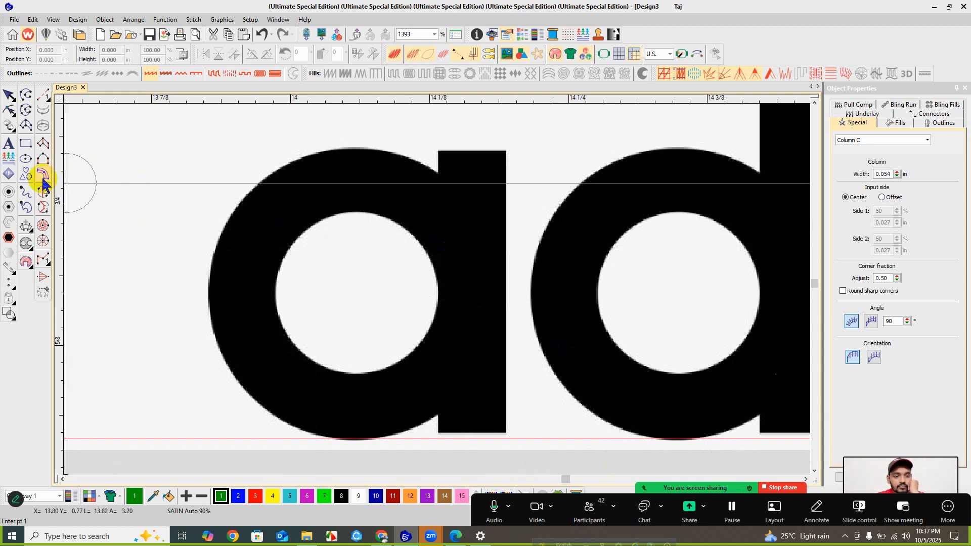
{"action": "left_click", "coordinate": [457, 279]}
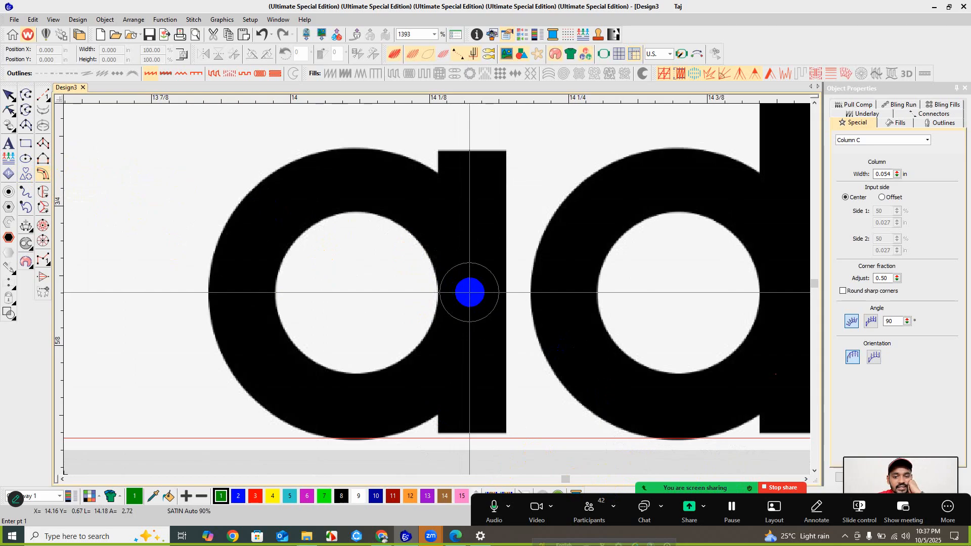
{"action": "left_click", "coordinate": [468, 292]}
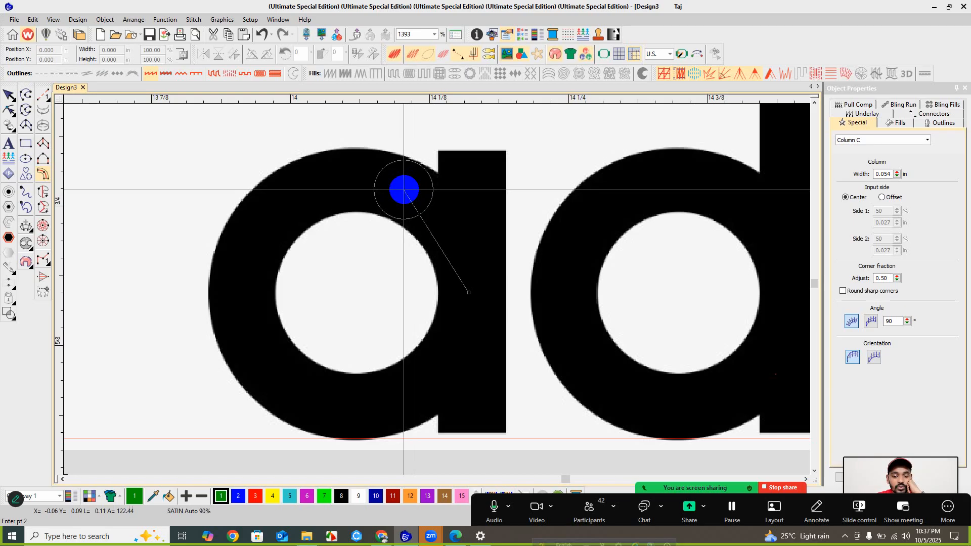
{"action": "left_click", "coordinate": [403, 190]}
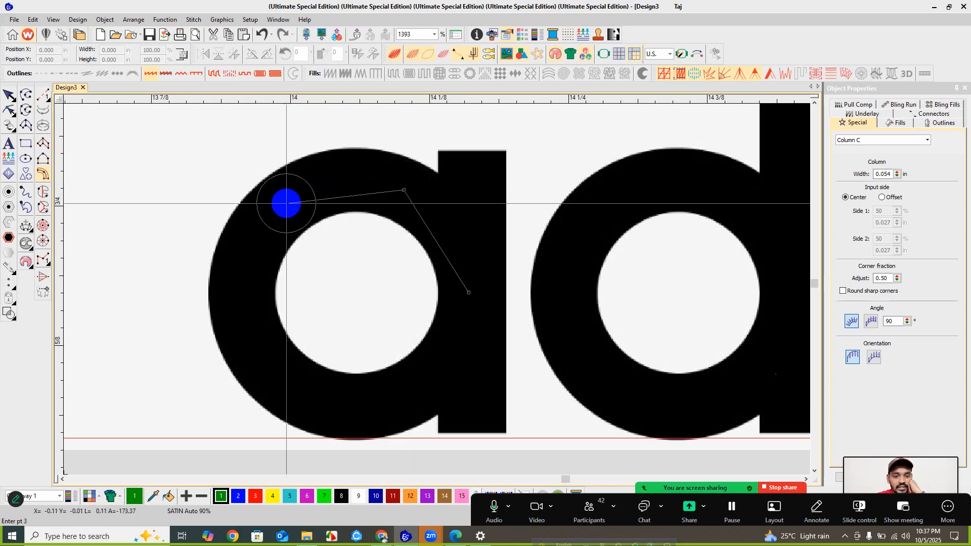
{"action": "left_click", "coordinate": [286, 204]}
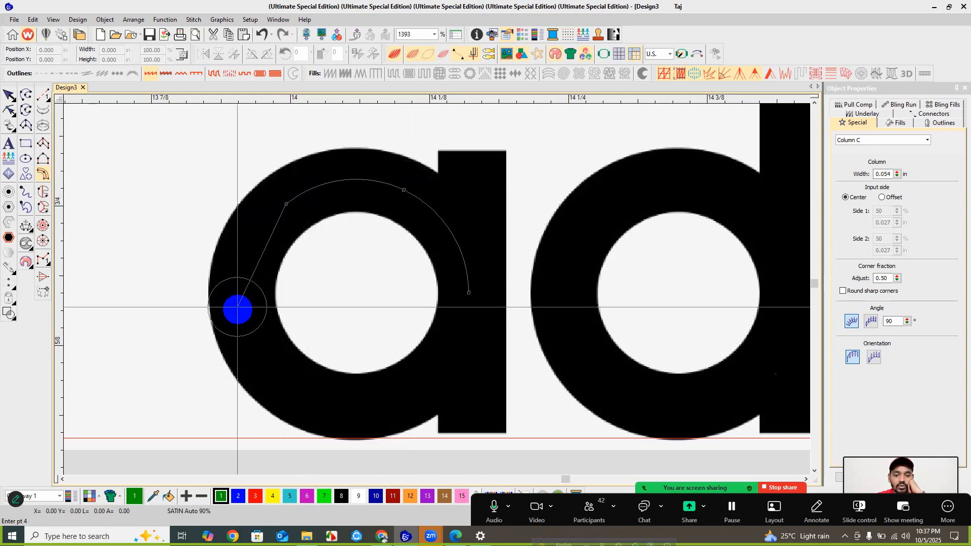
{"action": "left_click", "coordinate": [243, 314]}
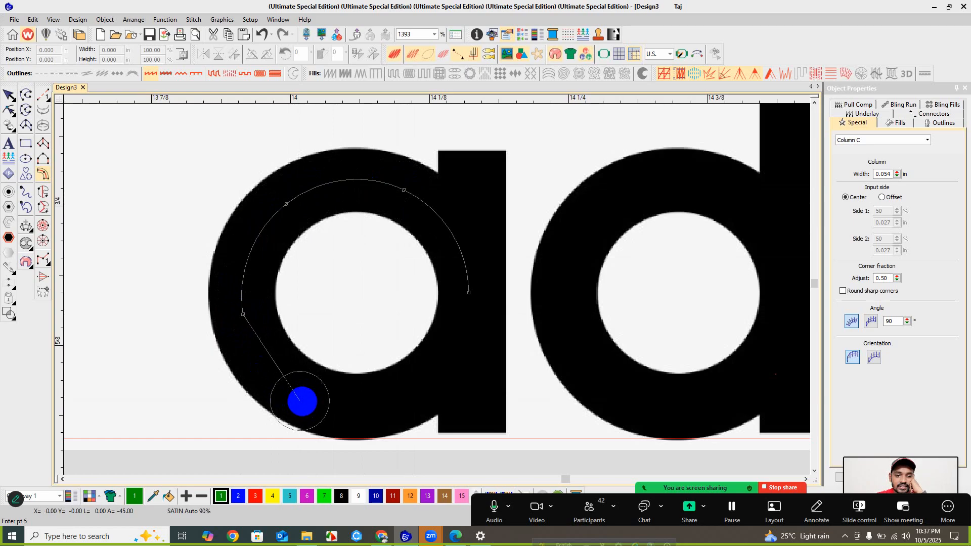
{"action": "left_click", "coordinate": [310, 399]}
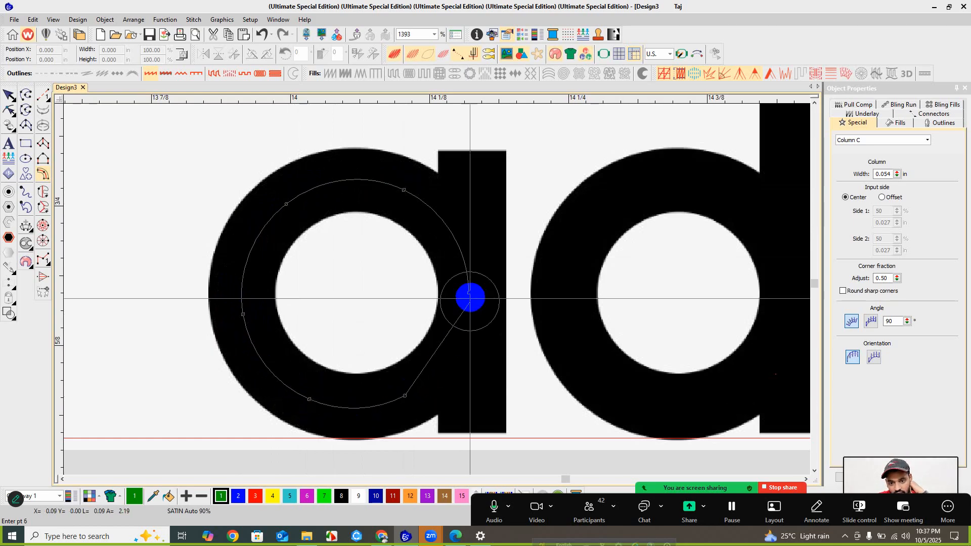
{"action": "left_click", "coordinate": [469, 293]}
{"action": "left_click", "coordinate": [469, 293]}
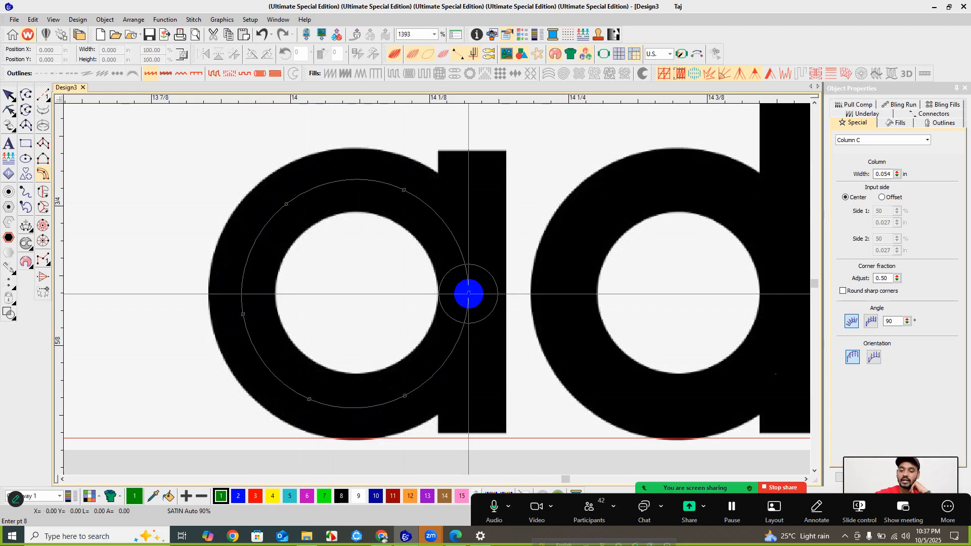
{"action": "key", "text": "Return"}
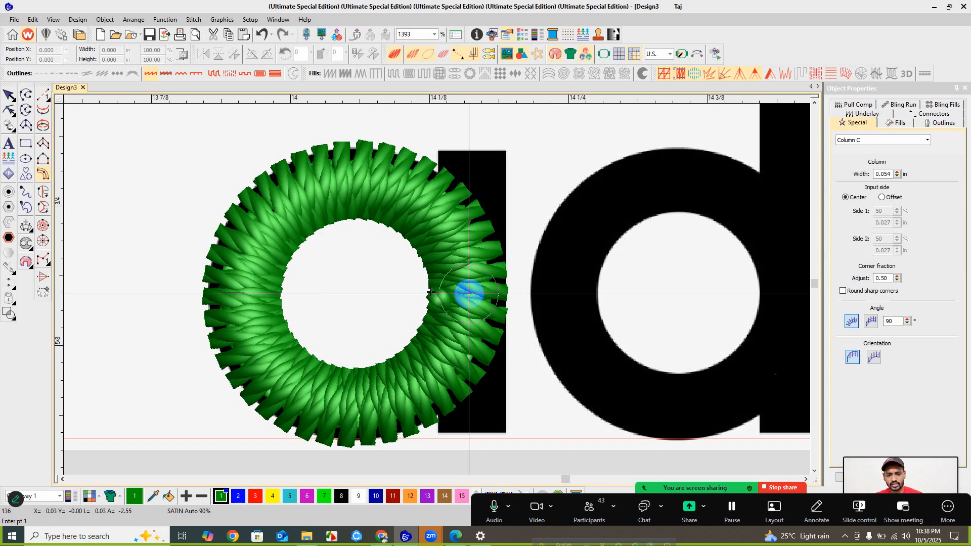
{"action": "key", "text": "Escape"}
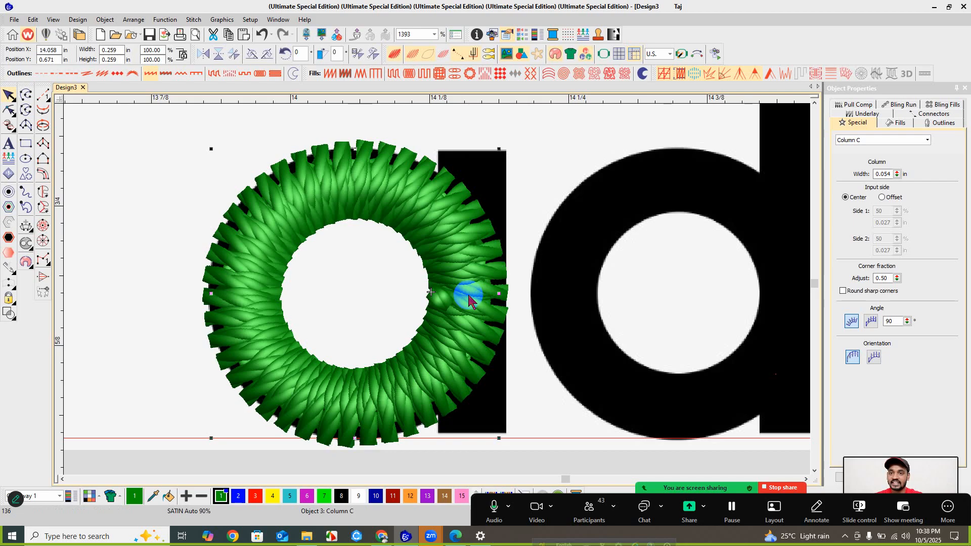
- Deselect and reselect the stitched ring on the first "a" to examine how it covers the stroke
{"action": "left_click", "coordinate": [468, 299]}
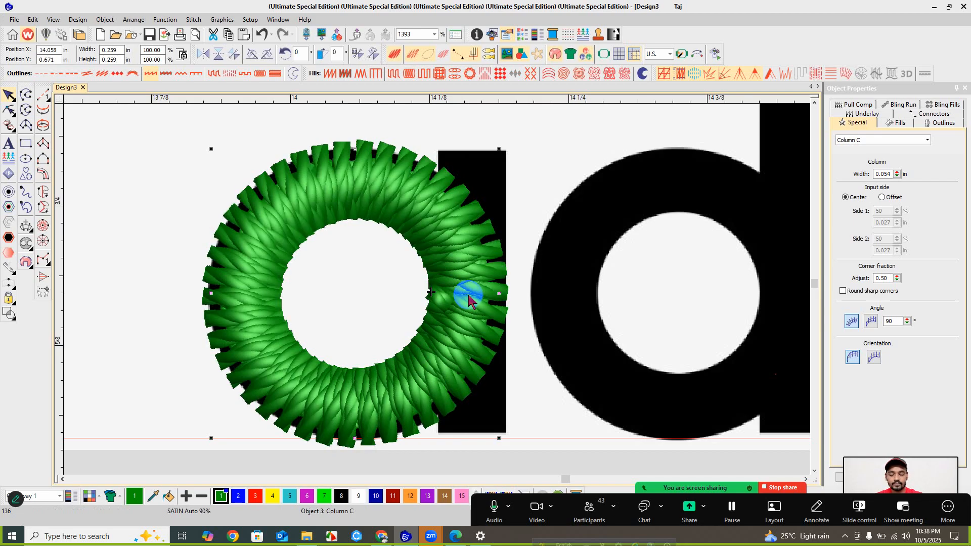
{"action": "key", "text": "Escape"}
{"action": "scroll", "coordinate": [468, 299], "scroll_direction": "down", "scroll_amount": 2}
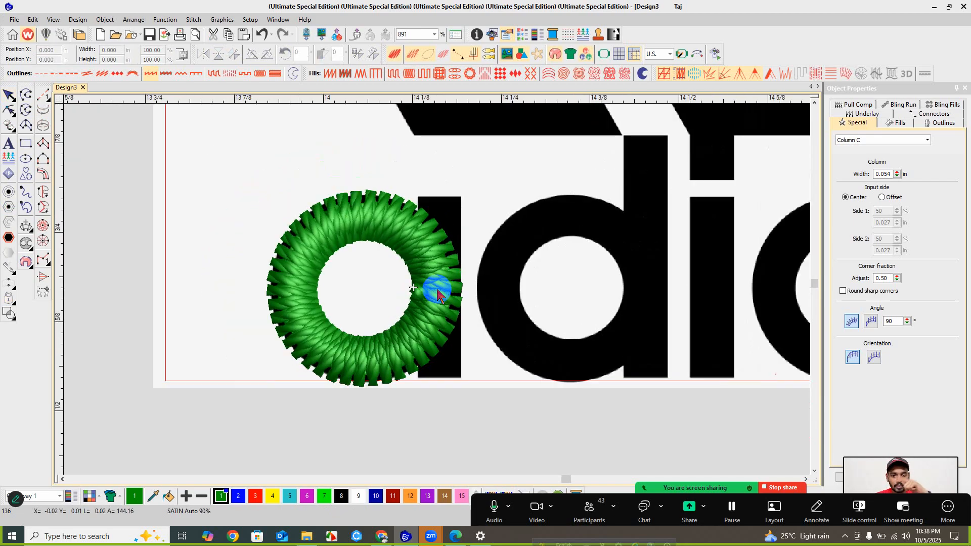
{"action": "left_click", "coordinate": [437, 290]}
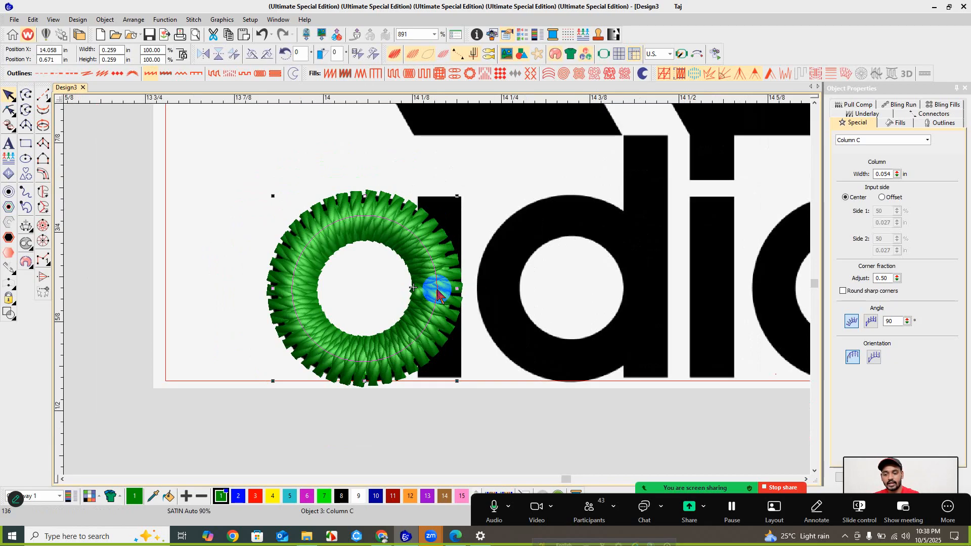
{"action": "left_click", "coordinate": [87, 232]}
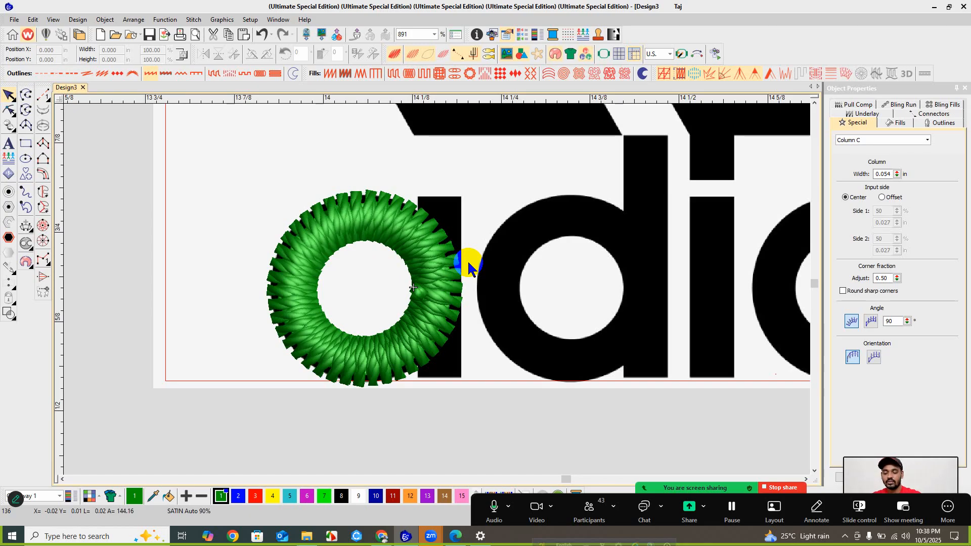
{"action": "left_click", "coordinate": [347, 208]}
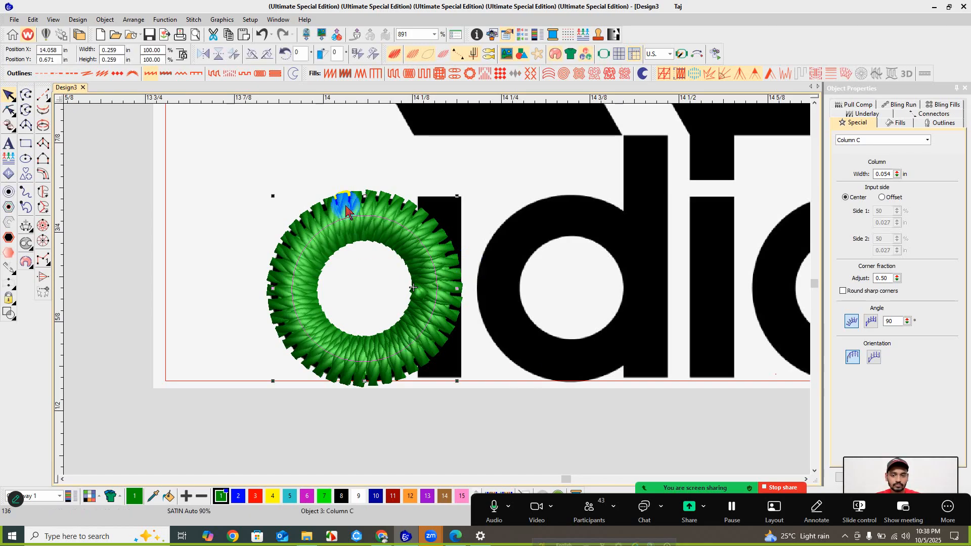
- Mute and unmute the meeting microphone, and delete the stitched ring from the first "a"
{"action": "left_click", "coordinate": [484, 509]}
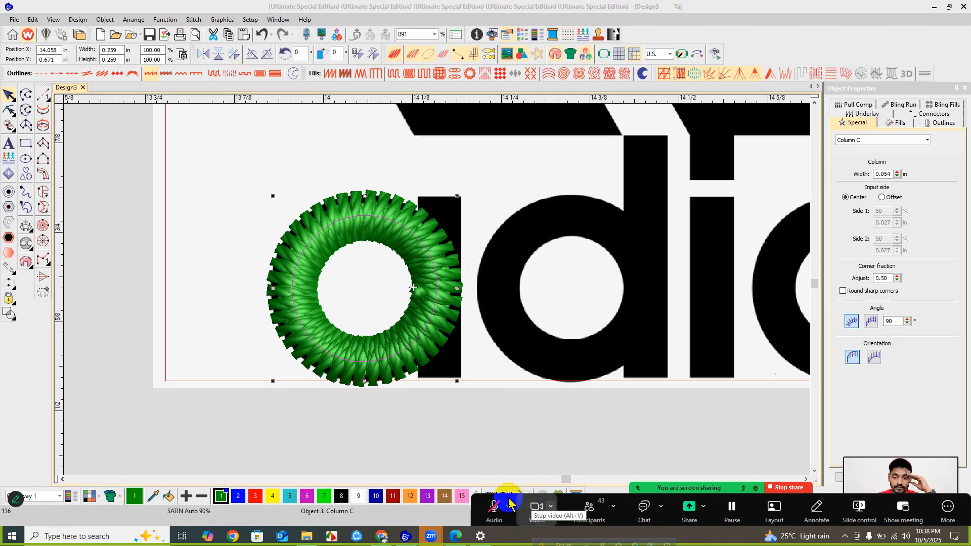
{"action": "left_click", "coordinate": [491, 507]}
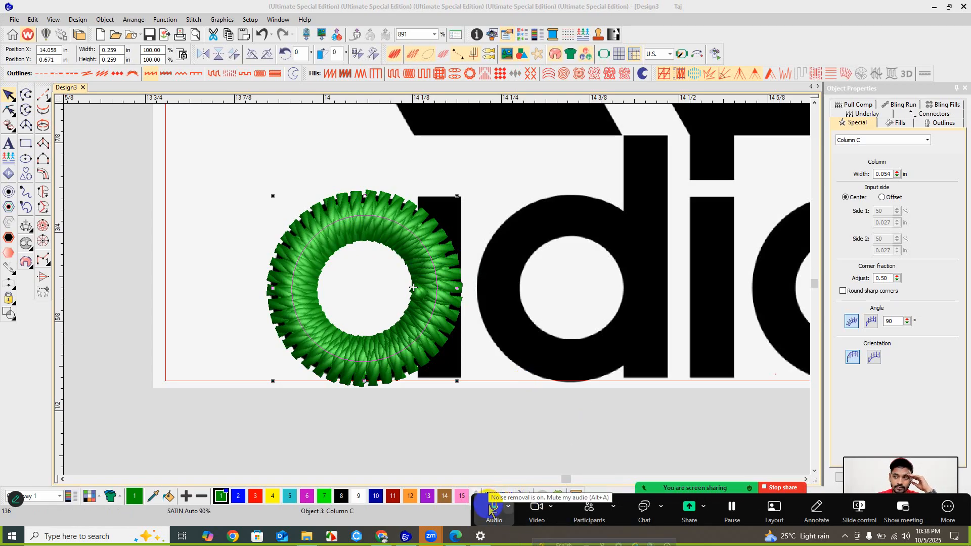
{"action": "left_click", "coordinate": [451, 311]}
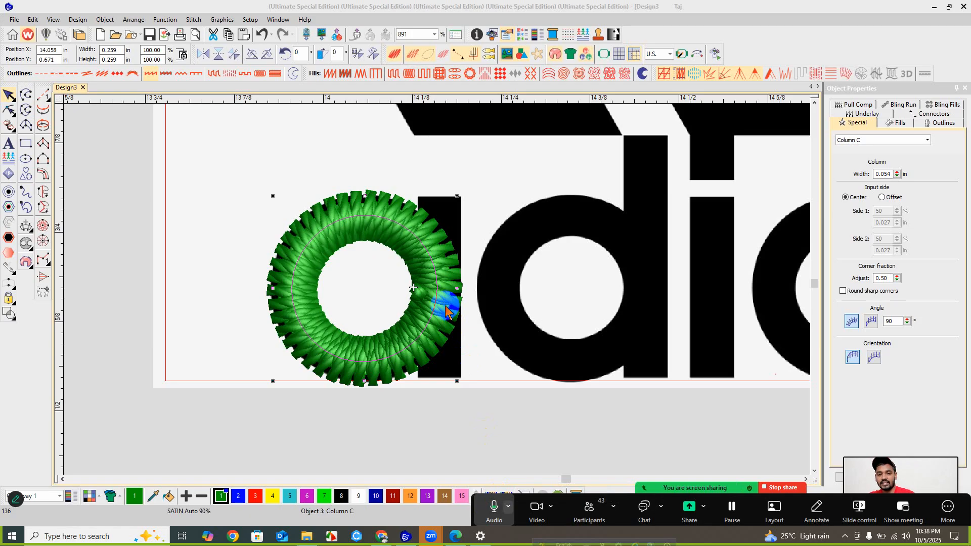
{"action": "key", "text": "Delete"}
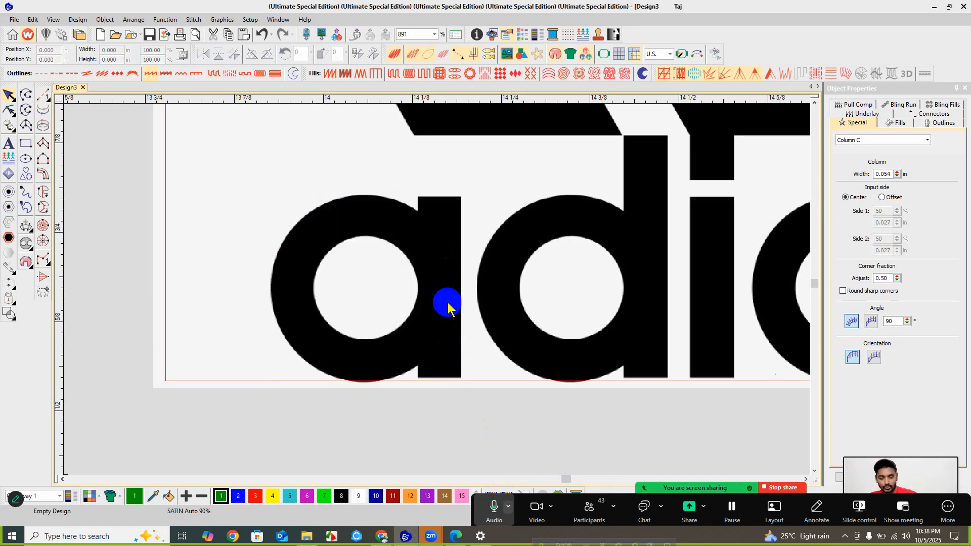
- Digitize the bowl of the first "a" again with Column C, placing curve points along the stroke's centre, and generate the stitches
{"action": "left_click", "coordinate": [44, 175]}
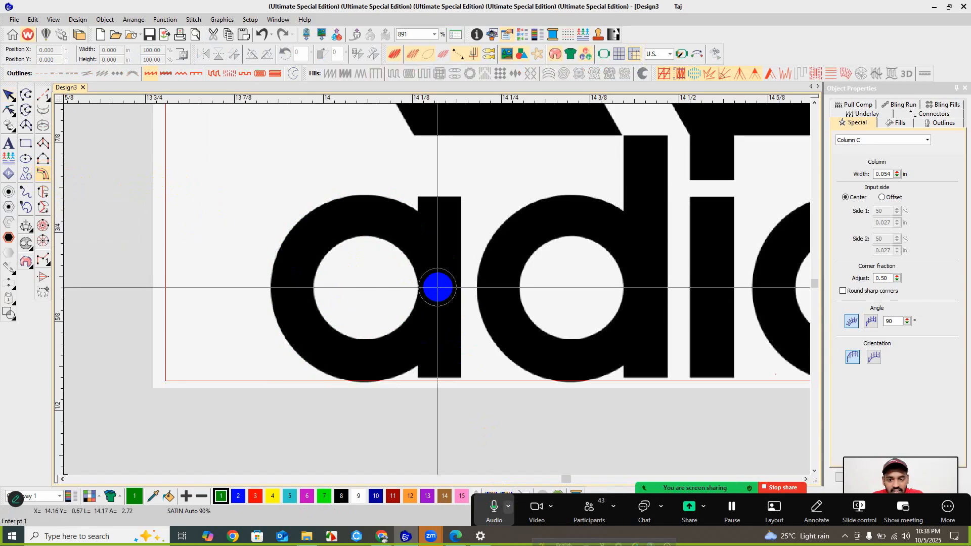
{"action": "left_click", "coordinate": [400, 223]}
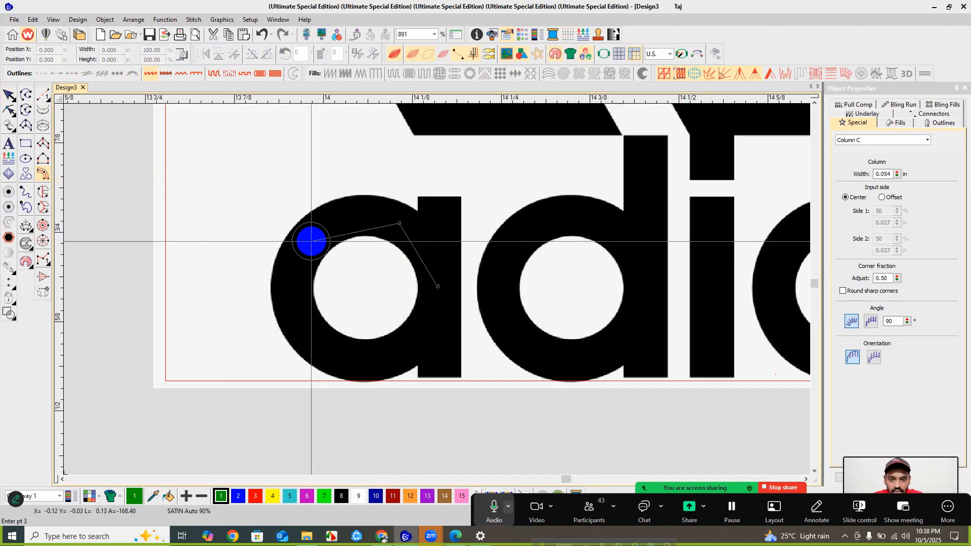
{"action": "left_click", "coordinate": [309, 241]}
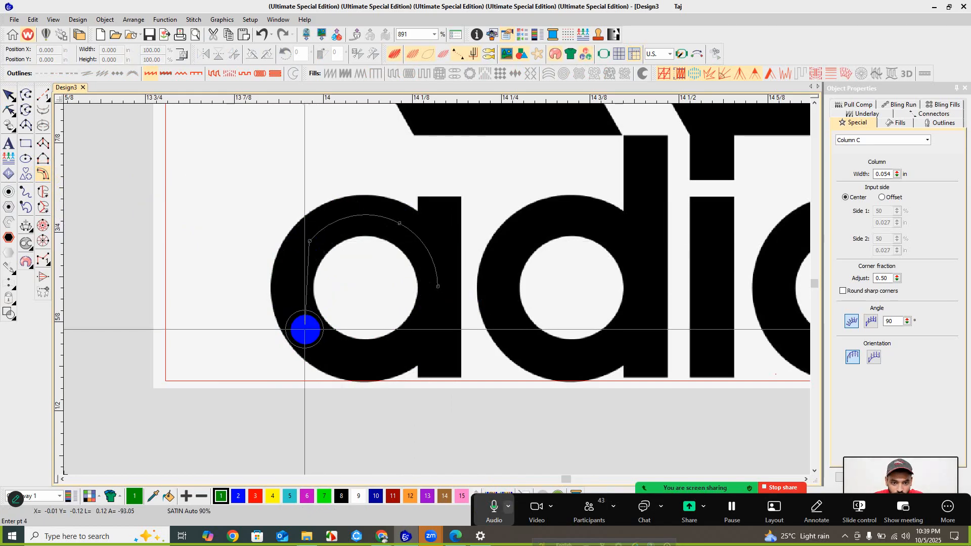
{"action": "left_click", "coordinate": [304, 329]}
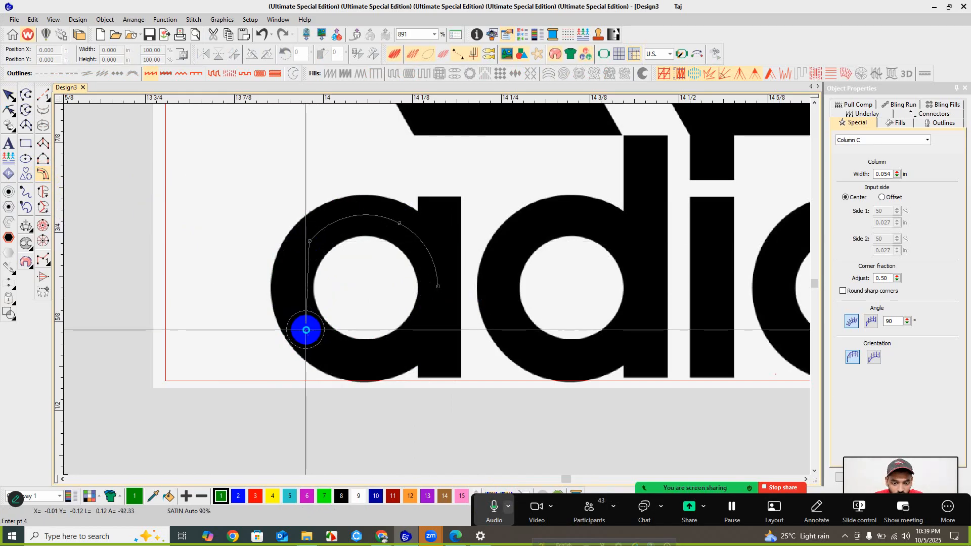
{"action": "left_click", "coordinate": [382, 359]}
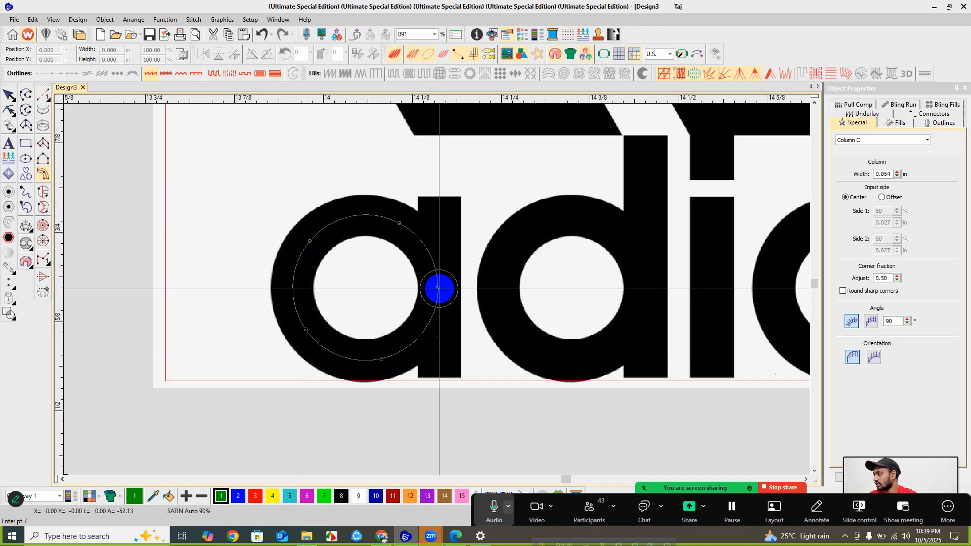
{"action": "key", "text": "Return"}
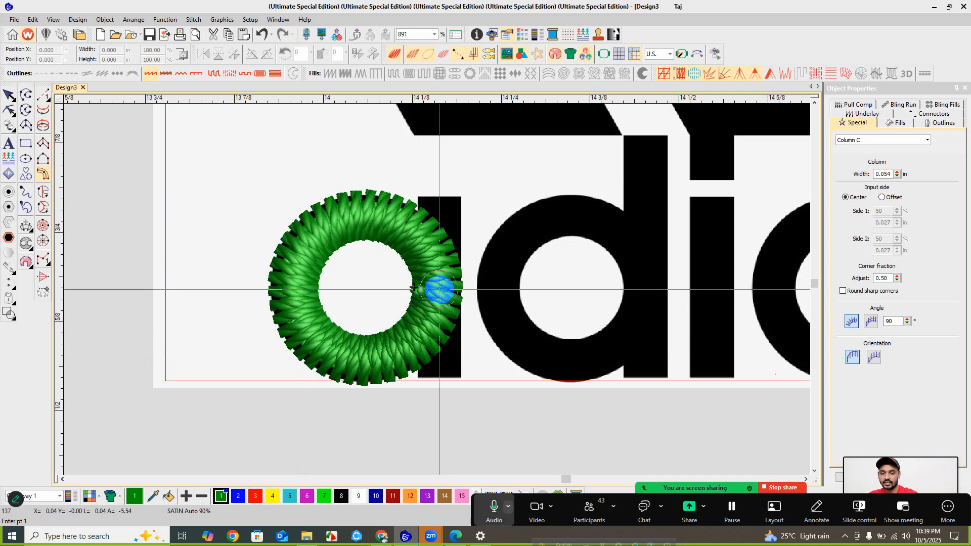
- Examine the new ring's stitches in plain view with the artwork hidden, restore the realistic view and artwork, and compare against the whole logo
{"action": "left_click", "coordinate": [439, 296]}
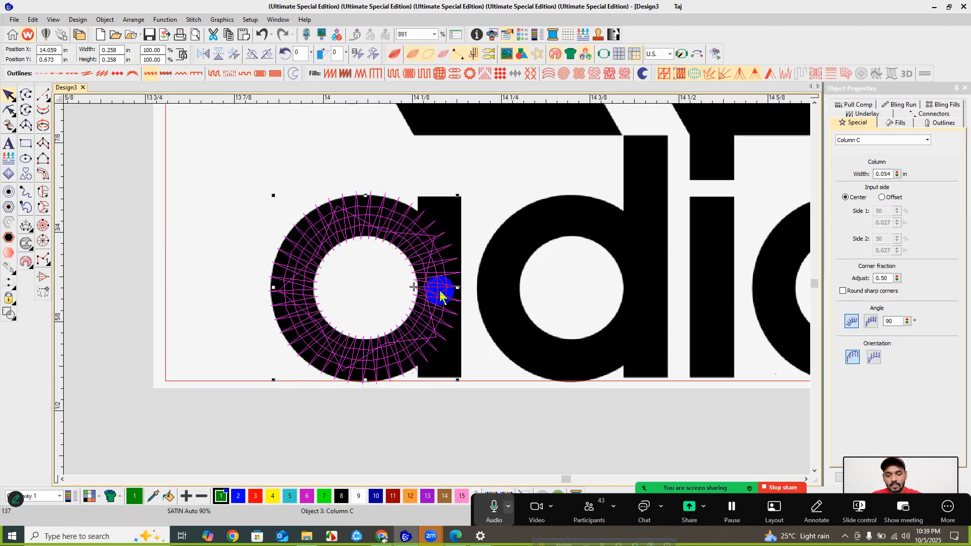
{"action": "key", "text": "d"}
{"action": "left_click", "coordinate": [515, 266]}
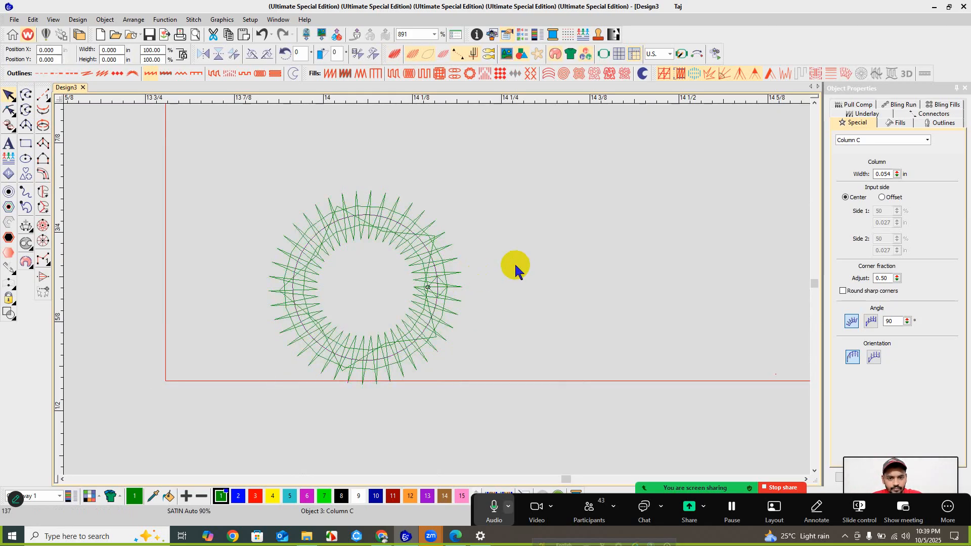
{"action": "key", "text": "d"}
{"action": "key", "text": "t"}
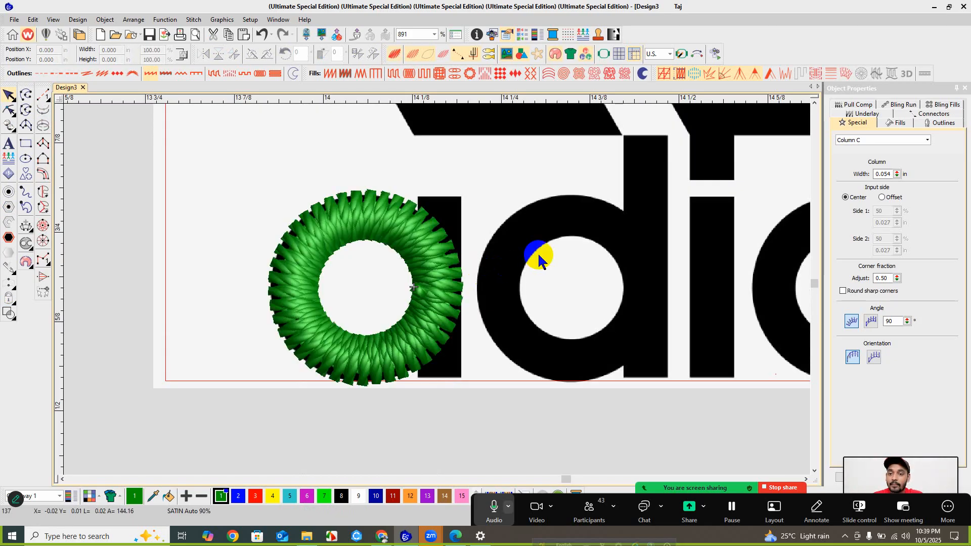
{"action": "scroll", "coordinate": [523, 276], "scroll_direction": "down", "scroll_amount": 4}
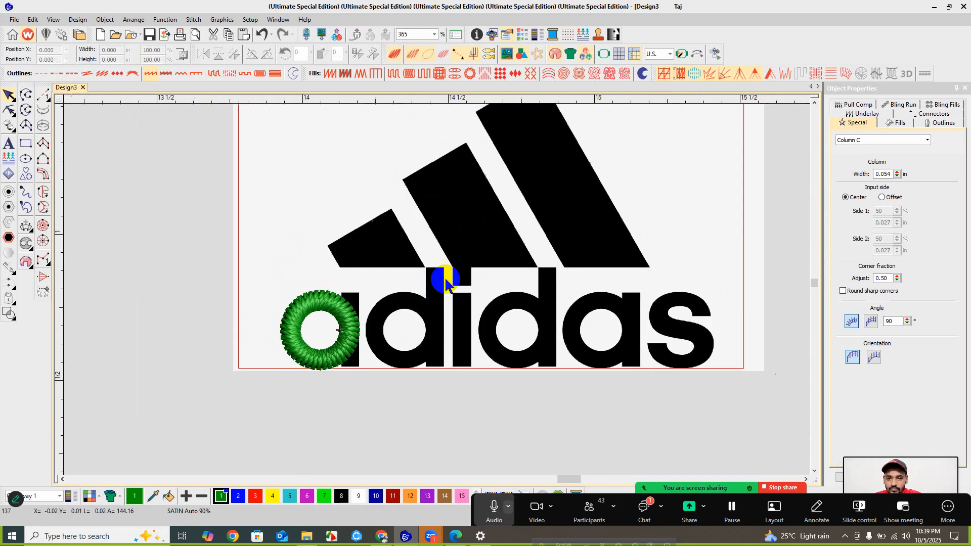
{"action": "scroll", "coordinate": [445, 268], "scroll_direction": "down", "scroll_amount": 1}
{"action": "scroll", "coordinate": [424, 288], "scroll_direction": "up", "scroll_amount": 1}
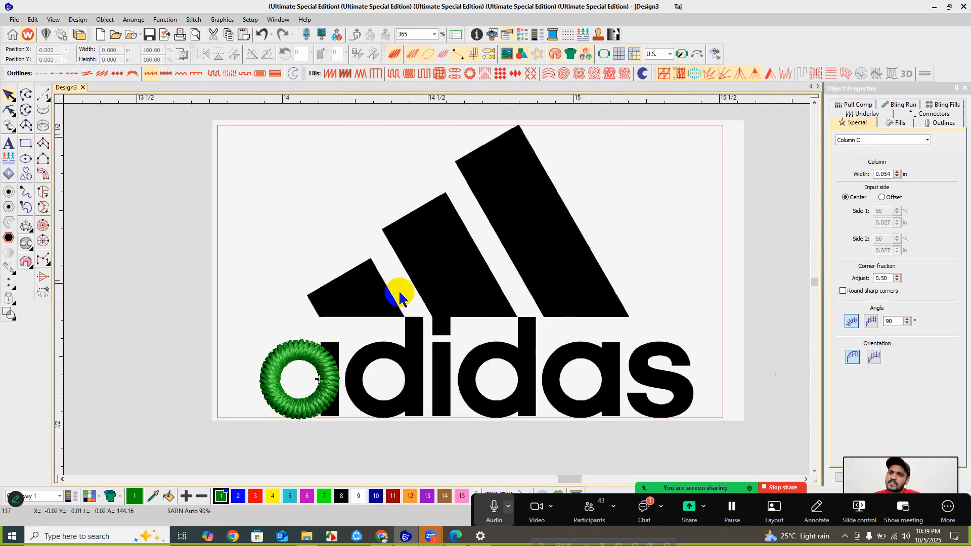
- Open the images shared in the meeting chat, examine the overly wide stitches around the "a" in the latest one, and close the windows
{"action": "left_click", "coordinate": [644, 507]}
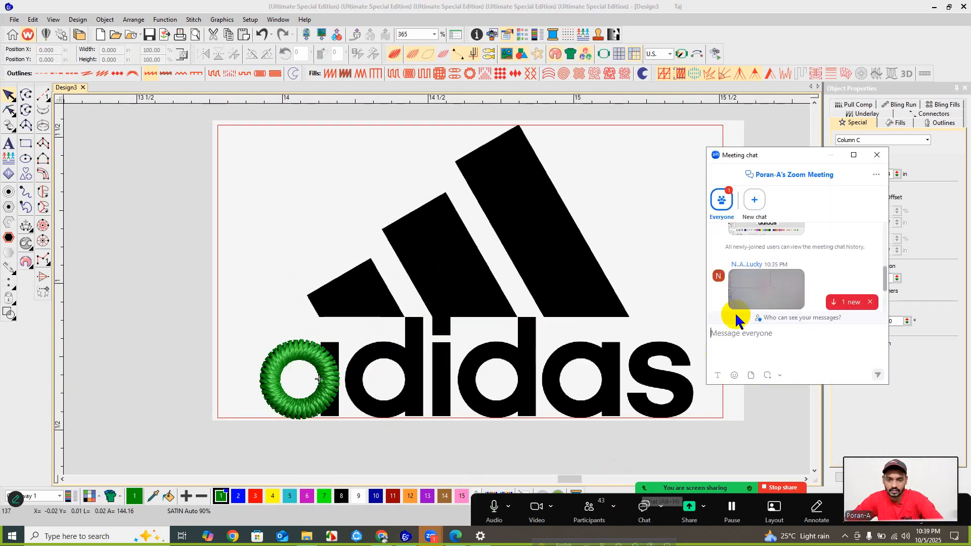
{"action": "left_click", "coordinate": [766, 300]}
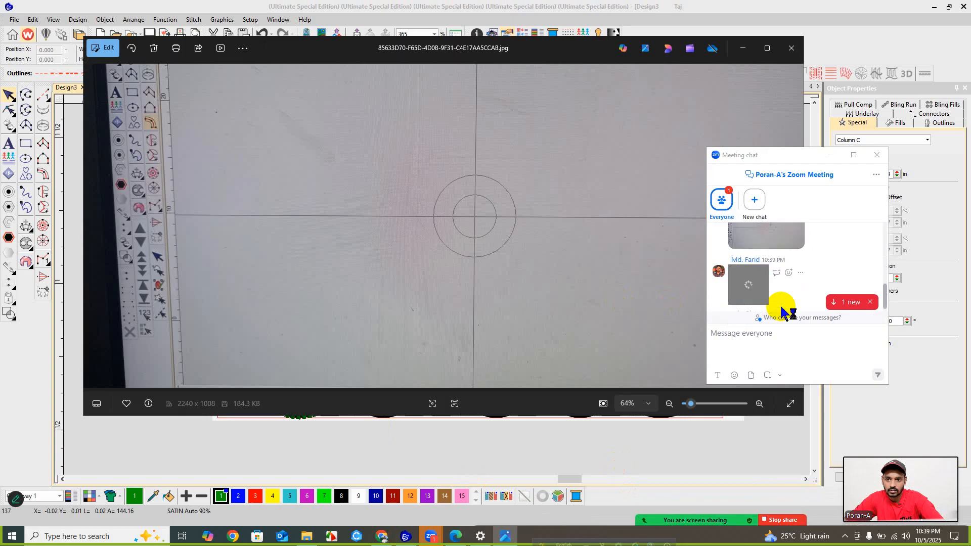
{"action": "key", "text": "alt+F4"}
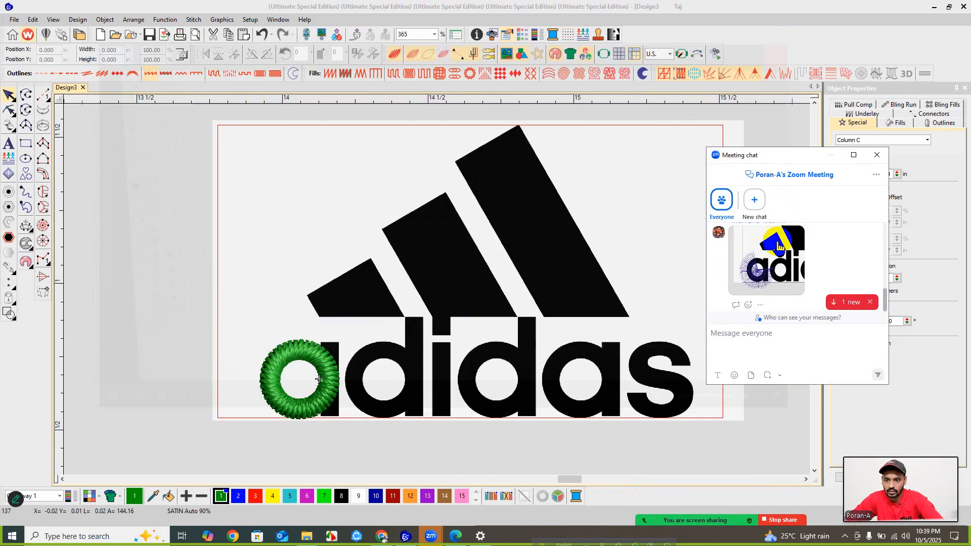
{"action": "left_click", "coordinate": [772, 273]}
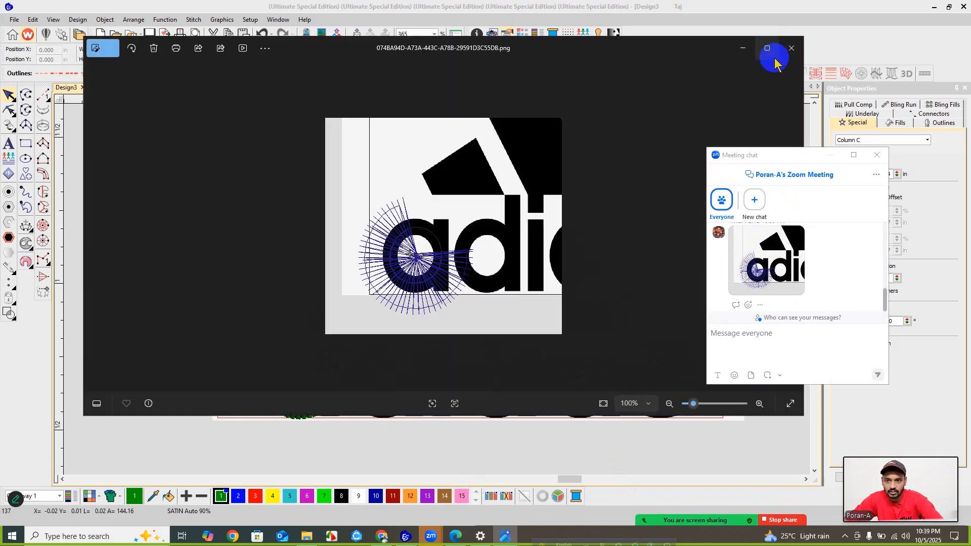
{"action": "scroll", "coordinate": [469, 301], "scroll_direction": "up", "scroll_amount": 5}
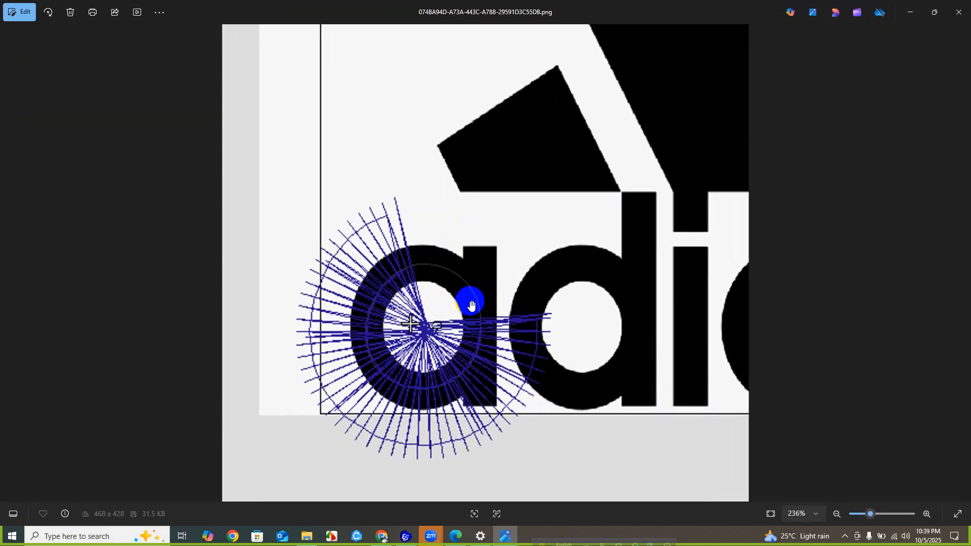
{"action": "scroll", "coordinate": [471, 305], "scroll_direction": "up", "scroll_amount": 1}
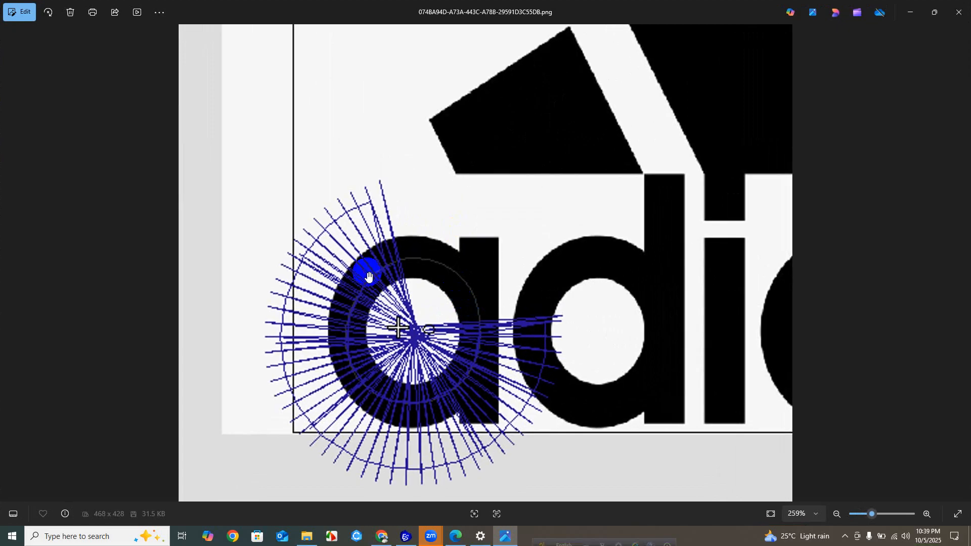
{"action": "left_click", "coordinate": [403, 291]}
{"action": "scroll", "coordinate": [418, 294], "scroll_direction": "down", "scroll_amount": 5}
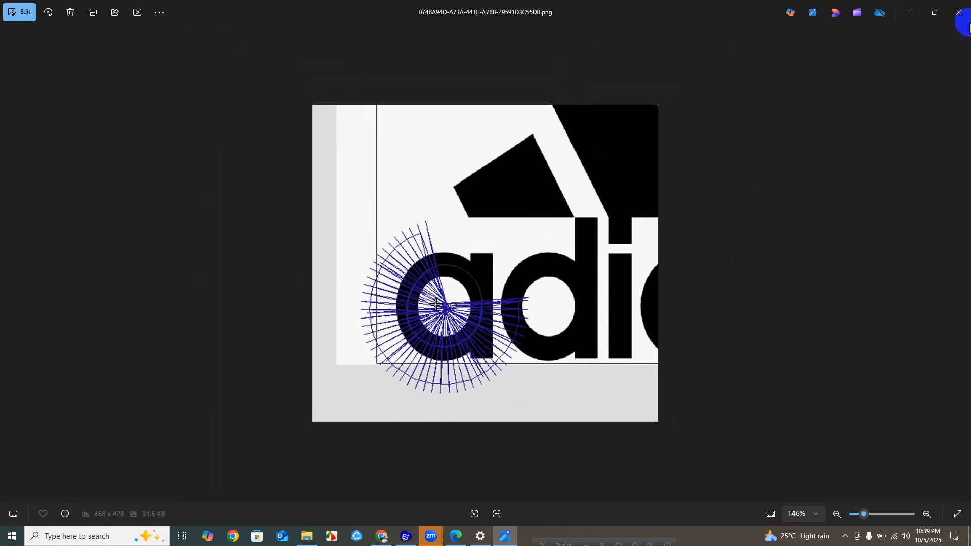
{"action": "left_click", "coordinate": [967, 22]}
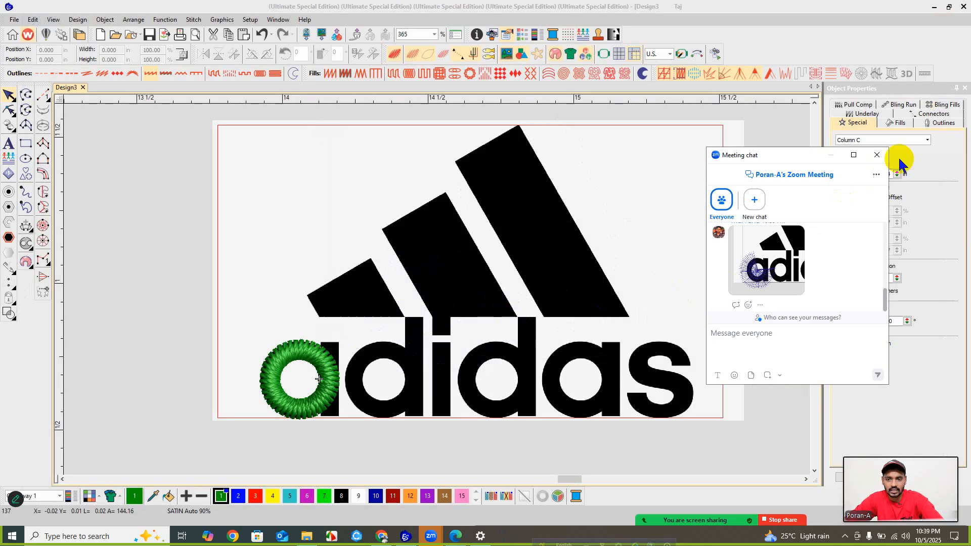
{"action": "left_click", "coordinate": [876, 154]}
- Set the ring's Column C width to 0.181 in and show its stitches in plain view up close
{"action": "left_click", "coordinate": [293, 359]}
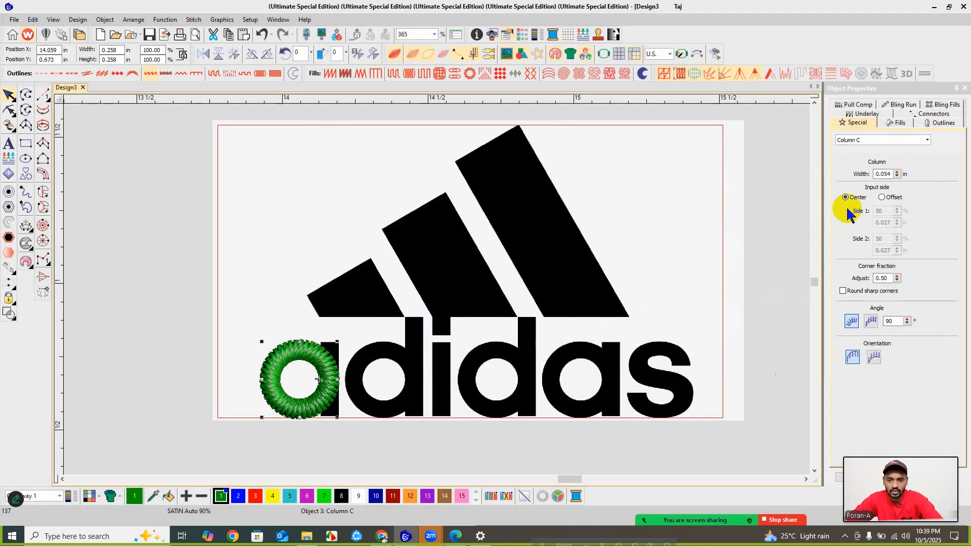
{"action": "mouse_move", "coordinate": [897, 174]}
{"action": "left_mouse_down"}
{"action": "mouse_move", "coordinate": [845, 190]}
{"action": "mouse_move", "coordinate": [893, 173]}
{"action": "mouse_move", "coordinate": [841, 130]}
{"action": "mouse_move", "coordinate": [897, 173]}
{"action": "mouse_move", "coordinate": [849, 152]}
{"action": "mouse_move", "coordinate": [896, 176]}
{"action": "left_mouse_up"}
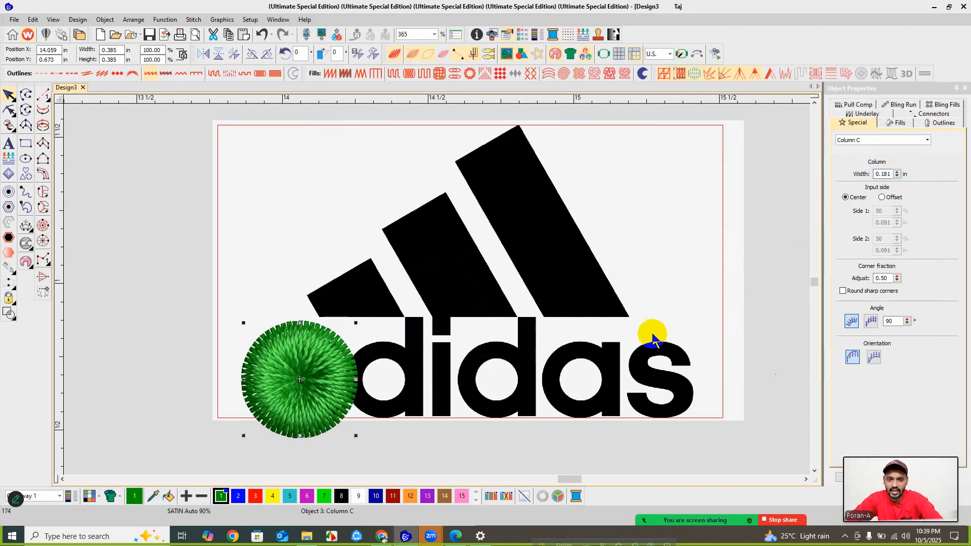
{"action": "scroll", "coordinate": [438, 281], "scroll_direction": "up", "scroll_amount": 3}
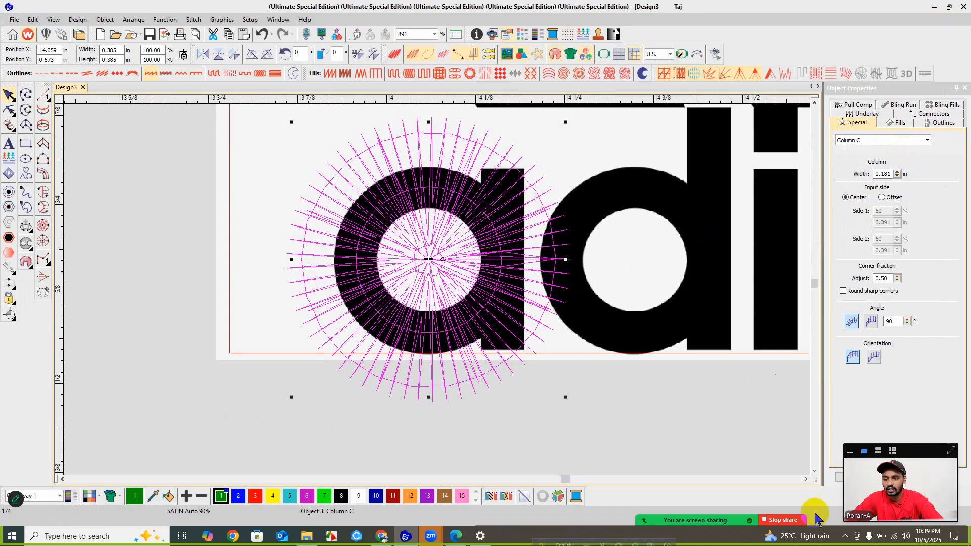
- Mute all meeting participants while still allowing them to unmute themselves, look through the participant list, and close it
{"action": "mouse_move", "coordinate": [493, 519]}
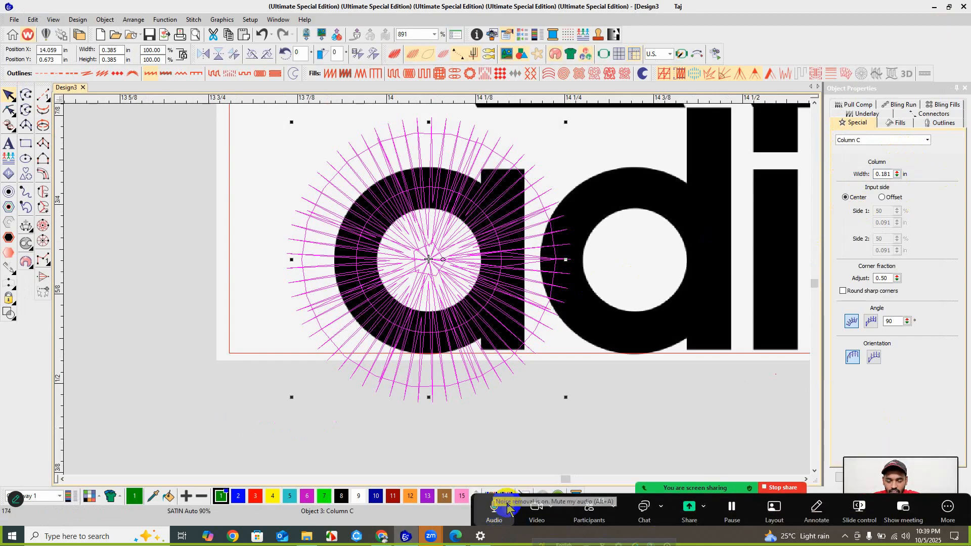
{"action": "left_click", "coordinate": [589, 508]}
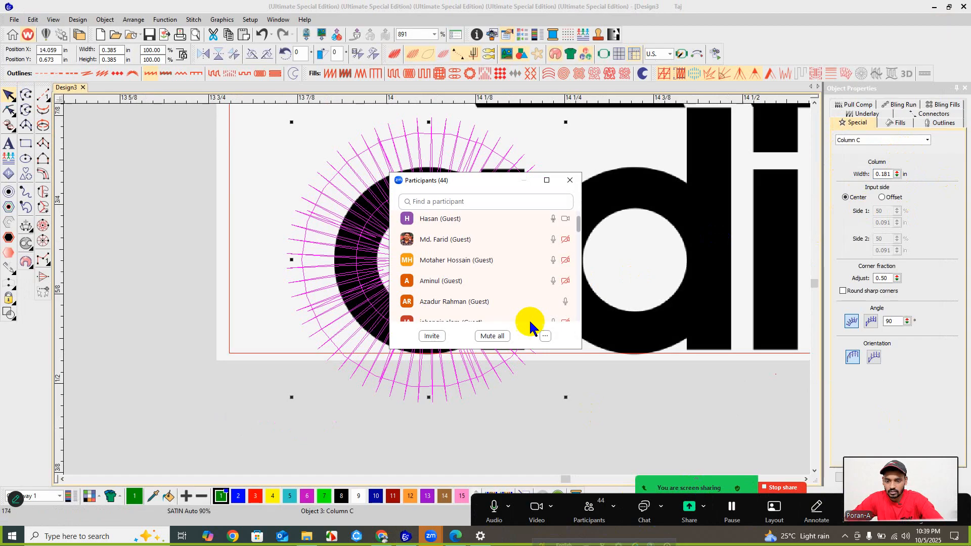
{"action": "left_click", "coordinate": [488, 336]}
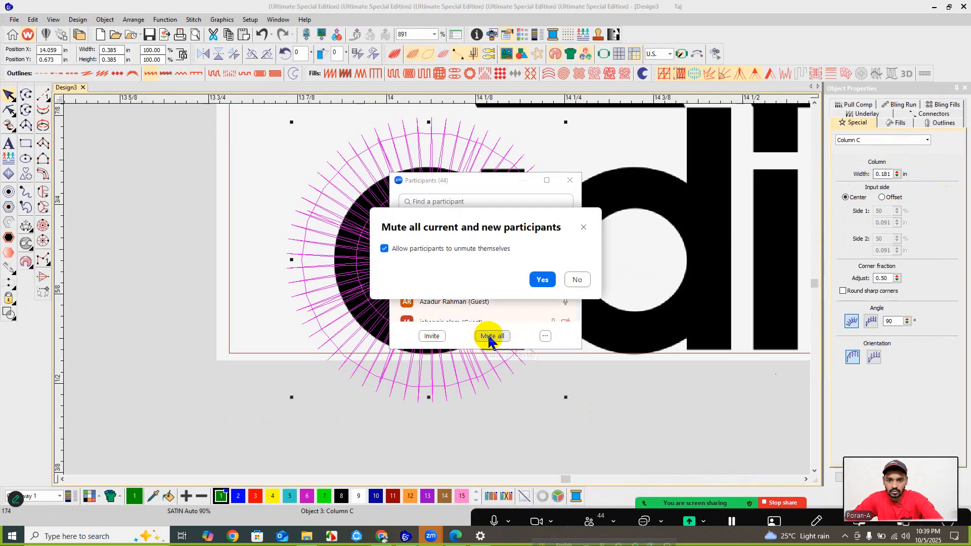
{"action": "left_click", "coordinate": [540, 280]}
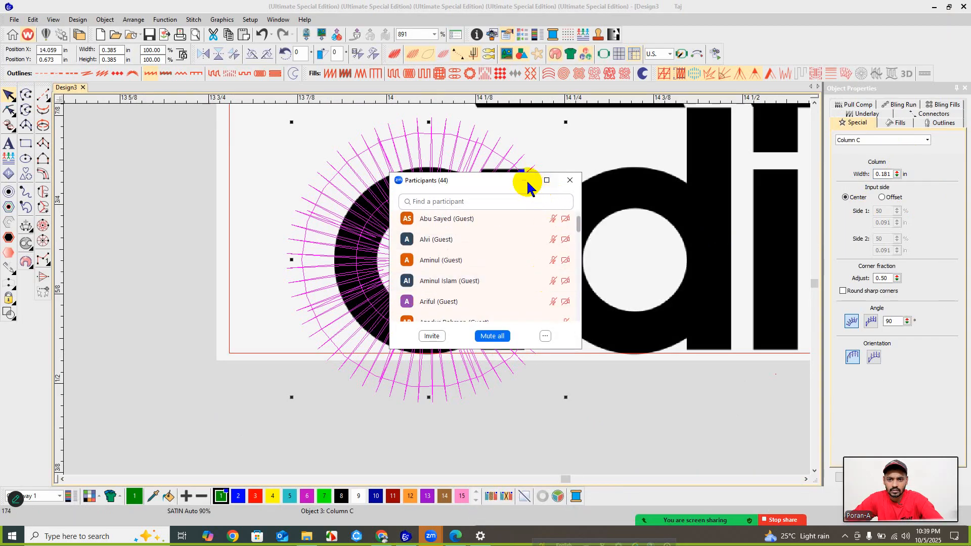
{"action": "scroll", "coordinate": [521, 293], "scroll_direction": "down", "scroll_amount": 5}
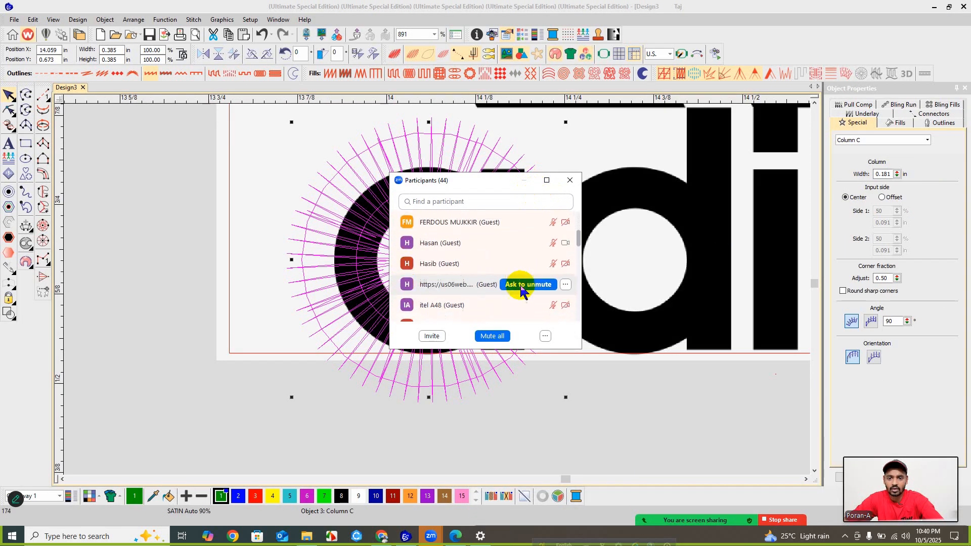
{"action": "scroll", "coordinate": [521, 289], "scroll_direction": "down", "scroll_amount": 5}
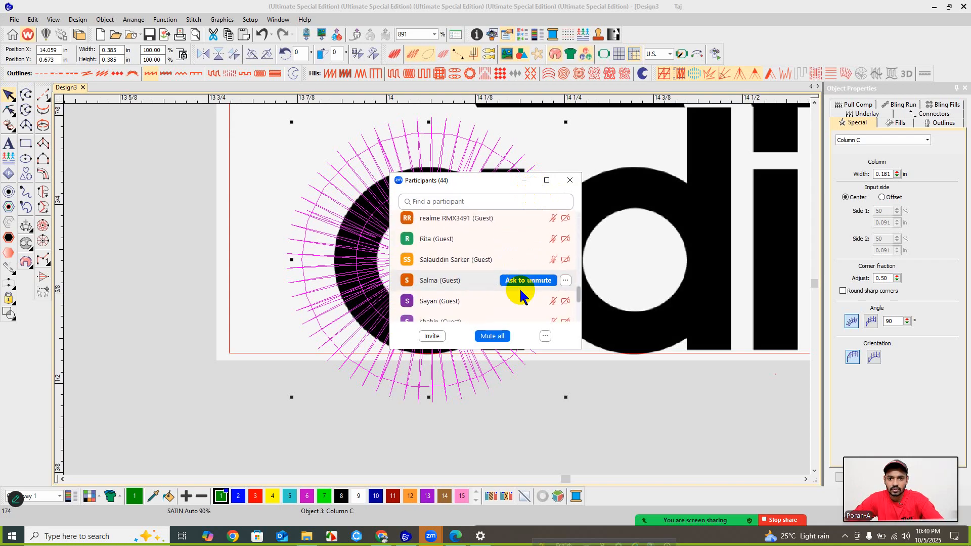
{"action": "scroll", "coordinate": [521, 293], "scroll_direction": "up", "scroll_amount": 9}
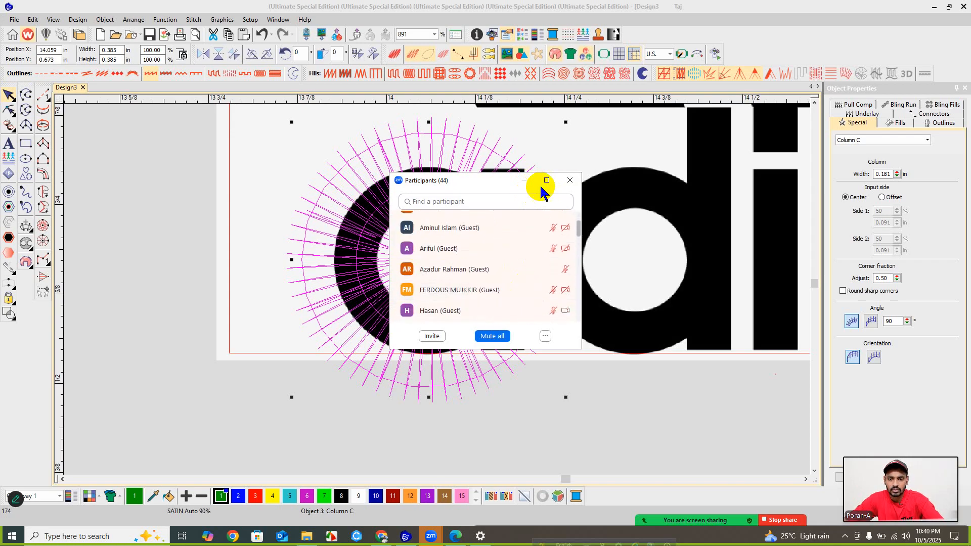
{"action": "left_click", "coordinate": [569, 181]}
- Delete the widened Column C ring from the first "a"
{"action": "scroll", "coordinate": [445, 288], "scroll_direction": "down", "scroll_amount": 4}
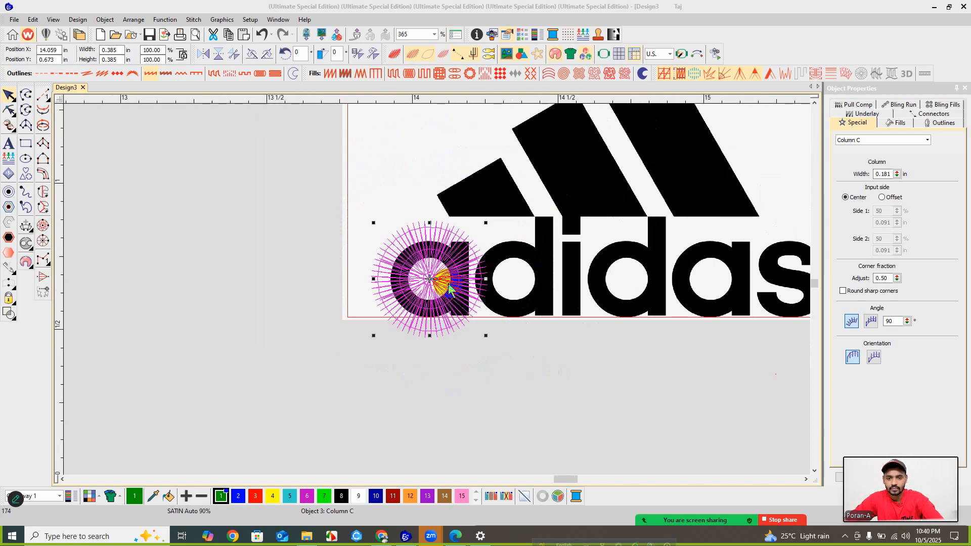
{"action": "scroll", "coordinate": [448, 285], "scroll_direction": "up", "scroll_amount": 4}
{"action": "key", "text": "Delete"}
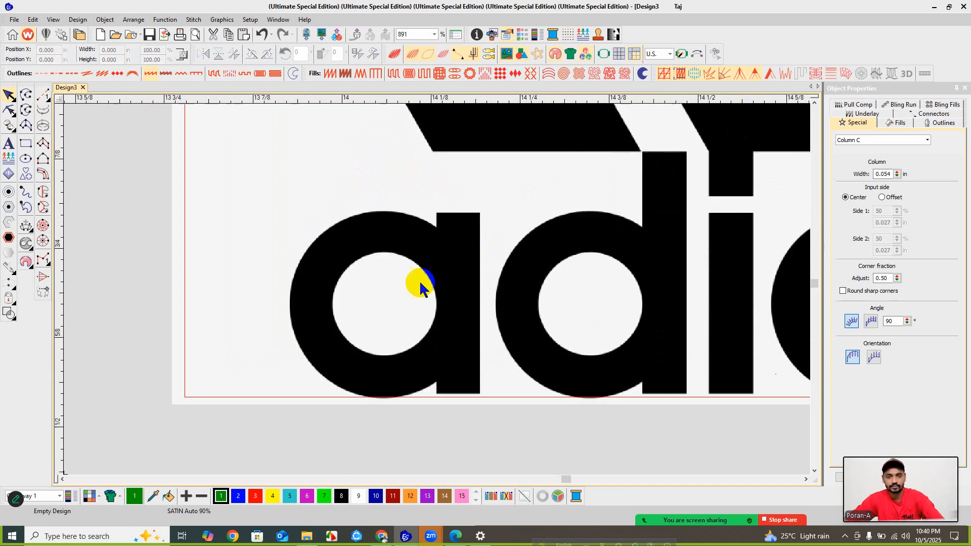
{"action": "left_click", "coordinate": [43, 174]}
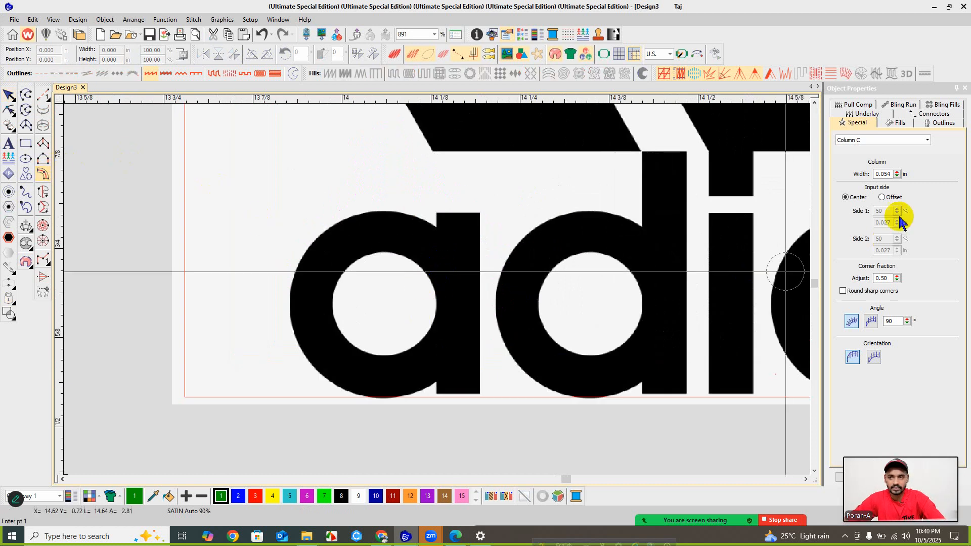
{"action": "left_click", "coordinate": [896, 173]}
{"action": "left_click", "coordinate": [437, 290]}
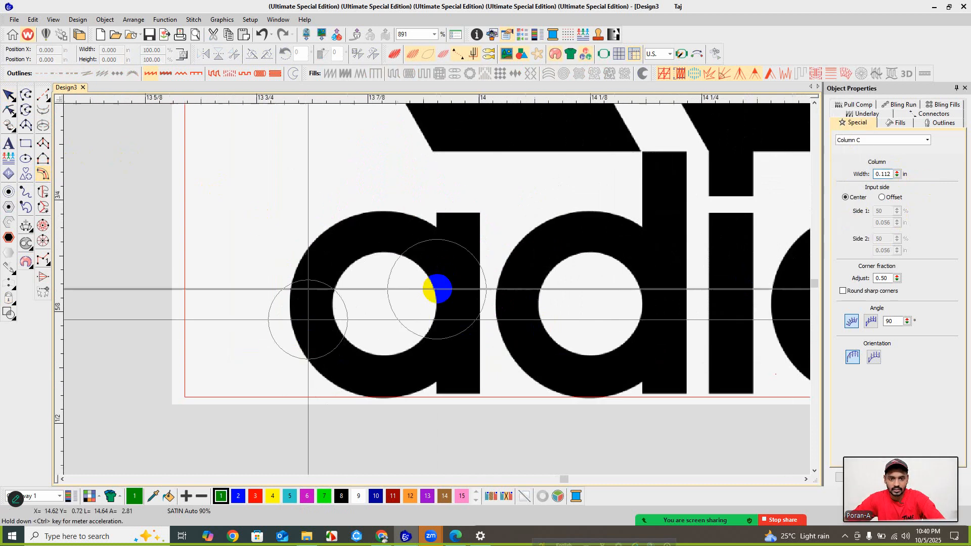
{"action": "scroll", "coordinate": [437, 289], "scroll_direction": "up", "scroll_amount": 2}
{"action": "key", "text": "Escape"}
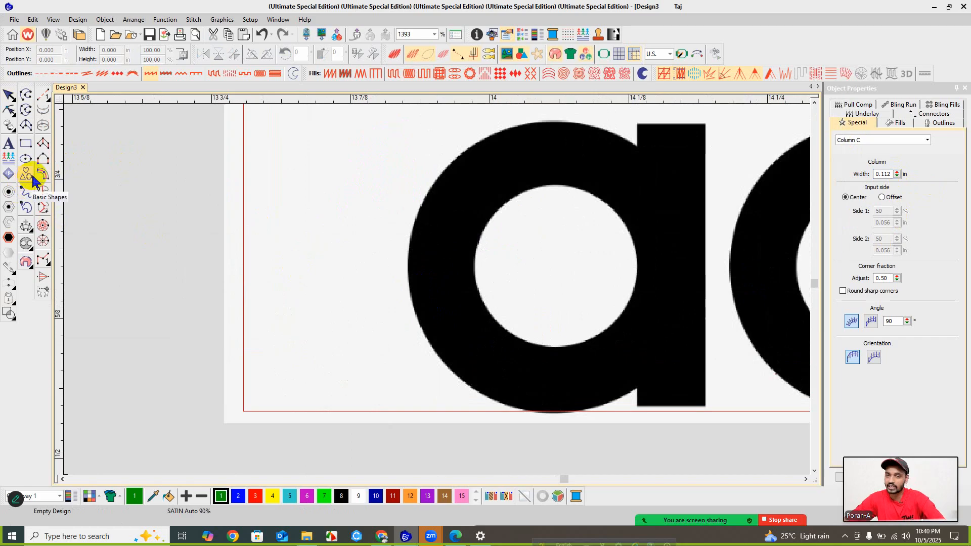
- Digitize the round bowl of the first "a" as a closed Column C ring 0.061 in wide, following the middle of the stroke
{"action": "left_click", "coordinate": [41, 173]}
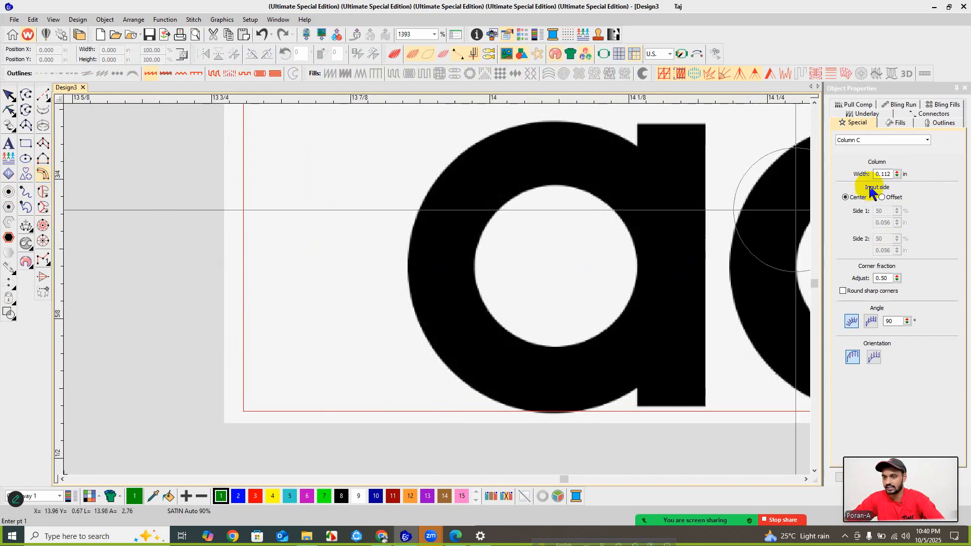
{"action": "left_click", "coordinate": [896, 174]}
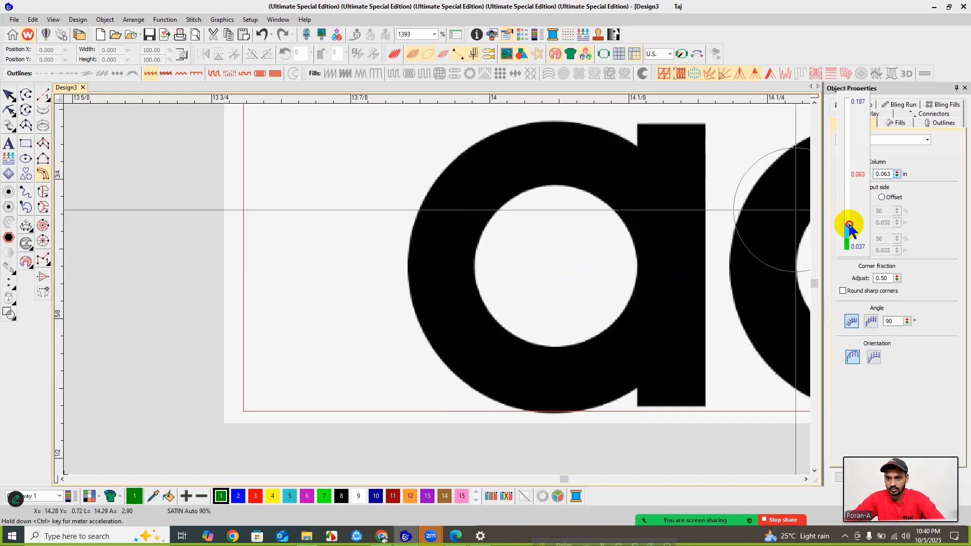
{"action": "left_click_drag", "start_coordinate": [849, 230], "coordinate": [849, 230]}
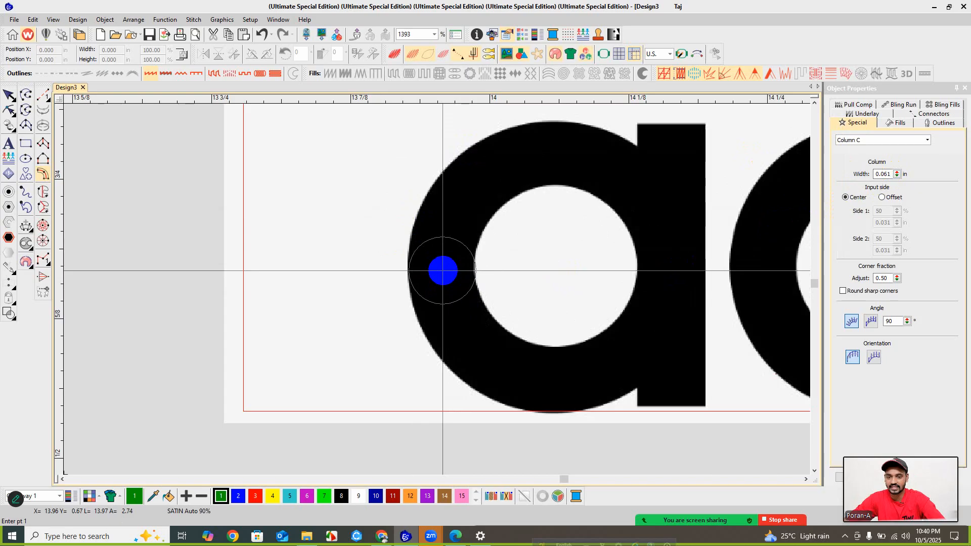
{"action": "scroll", "coordinate": [444, 286], "scroll_direction": "down", "scroll_amount": 1}
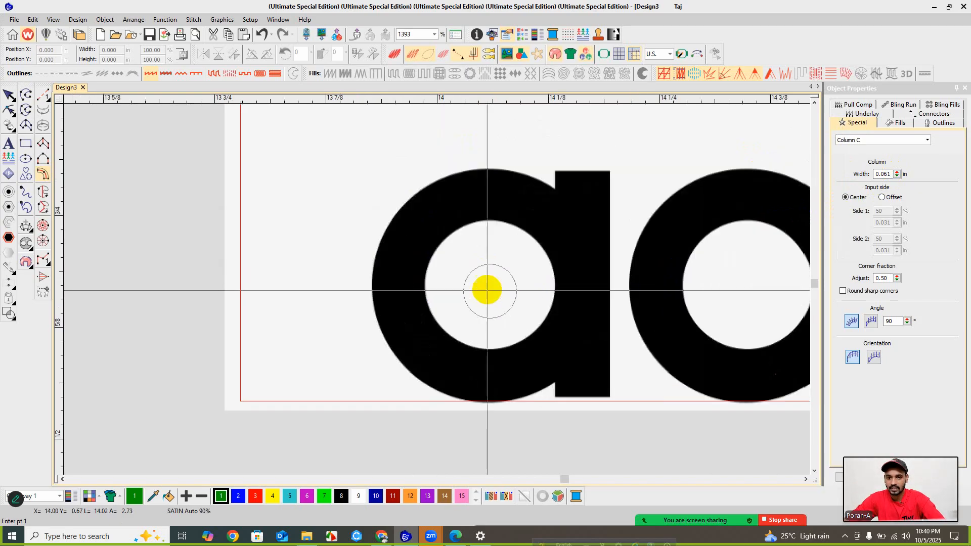
{"action": "left_click", "coordinate": [582, 285]}
{"action": "left_click", "coordinate": [552, 216]}
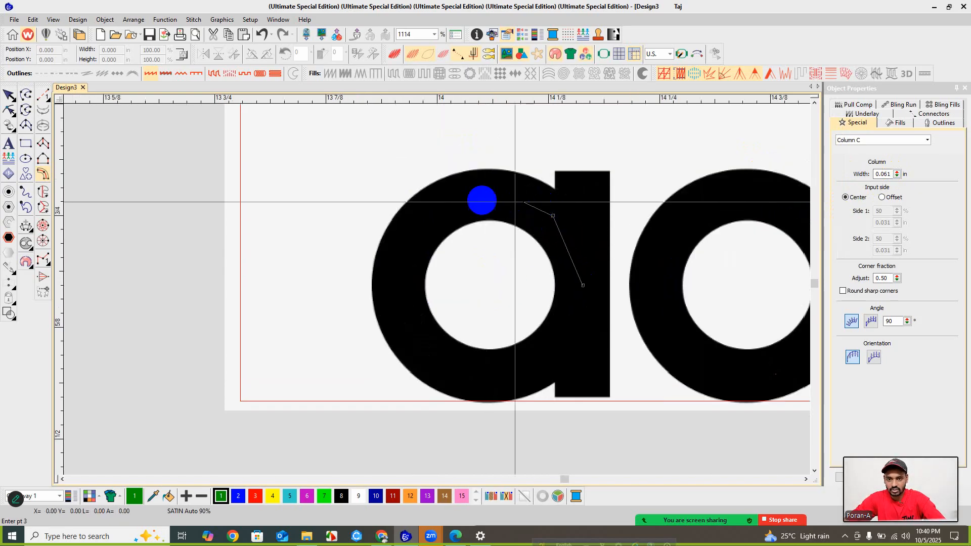
{"action": "left_click", "coordinate": [444, 207]}
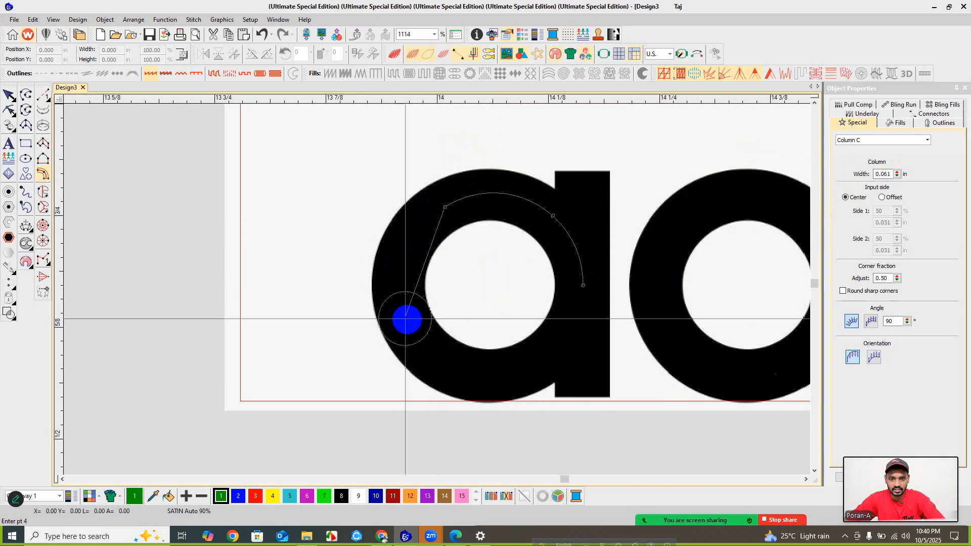
{"action": "left_click", "coordinate": [405, 320]}
{"action": "left_click", "coordinate": [488, 377]}
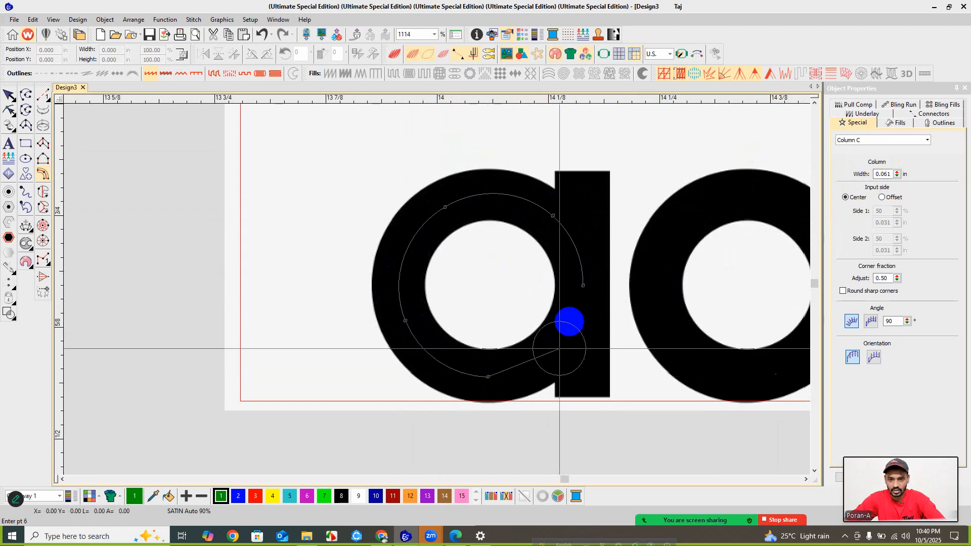
{"action": "left_click", "coordinate": [583, 286]}
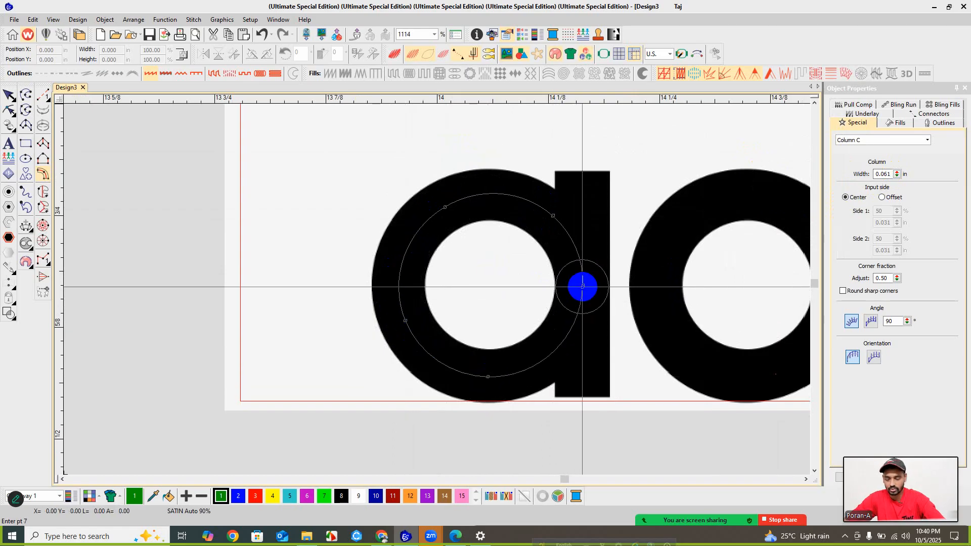
{"action": "key", "text": "Return"}
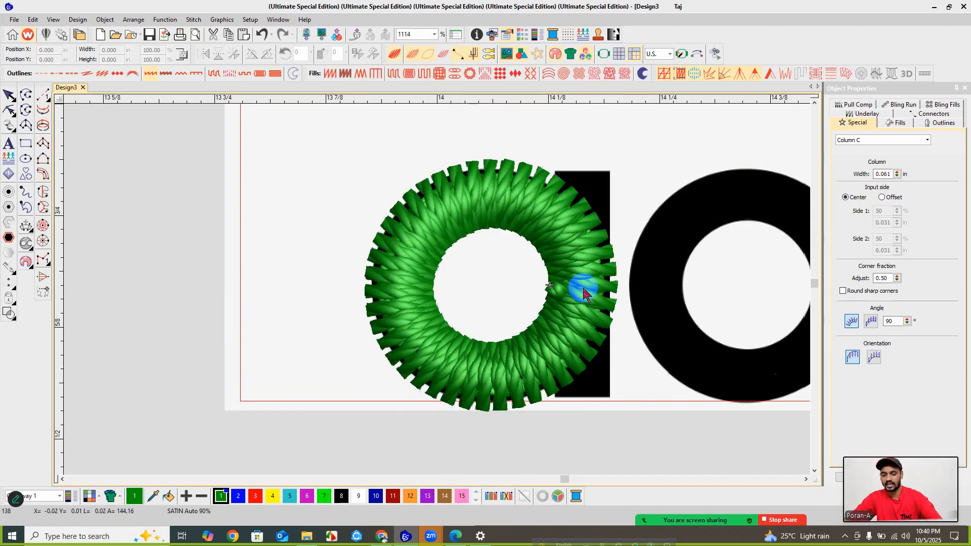
{"action": "mouse_move", "coordinate": [686, 525]}
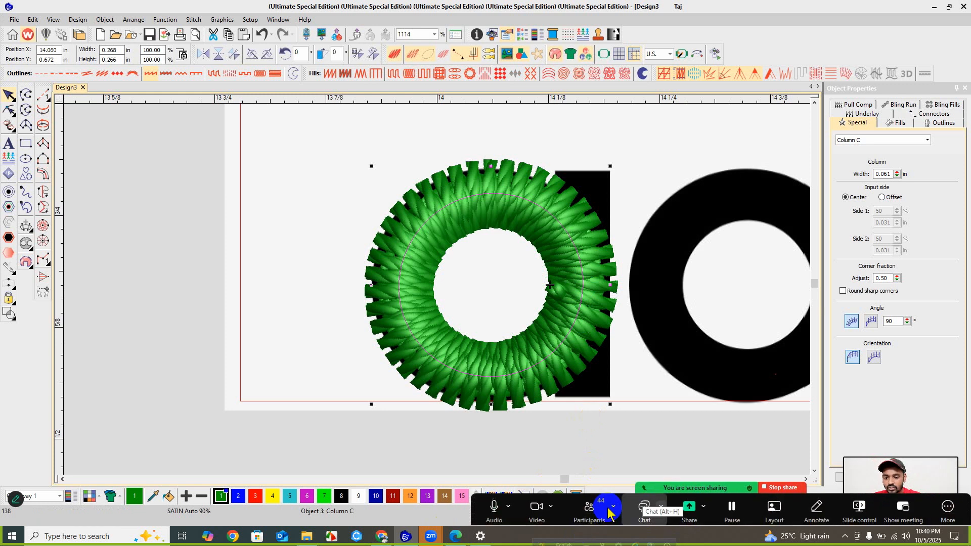
{"action": "left_click", "coordinate": [690, 508]}
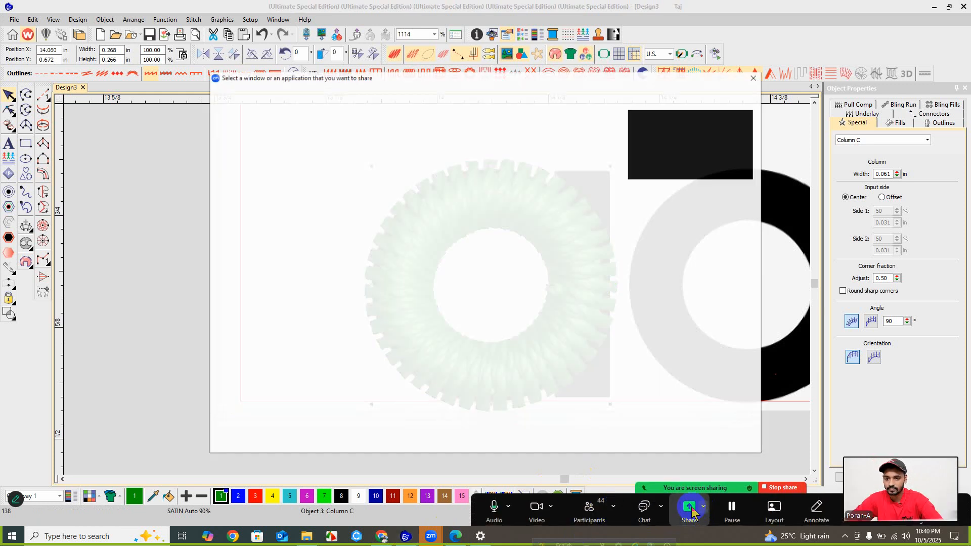
{"action": "left_click", "coordinate": [754, 77]}
{"action": "scroll", "coordinate": [581, 317], "scroll_direction": "down", "scroll_amount": 8}
{"action": "scroll", "coordinate": [288, 314], "scroll_direction": "up", "scroll_amount": 8}
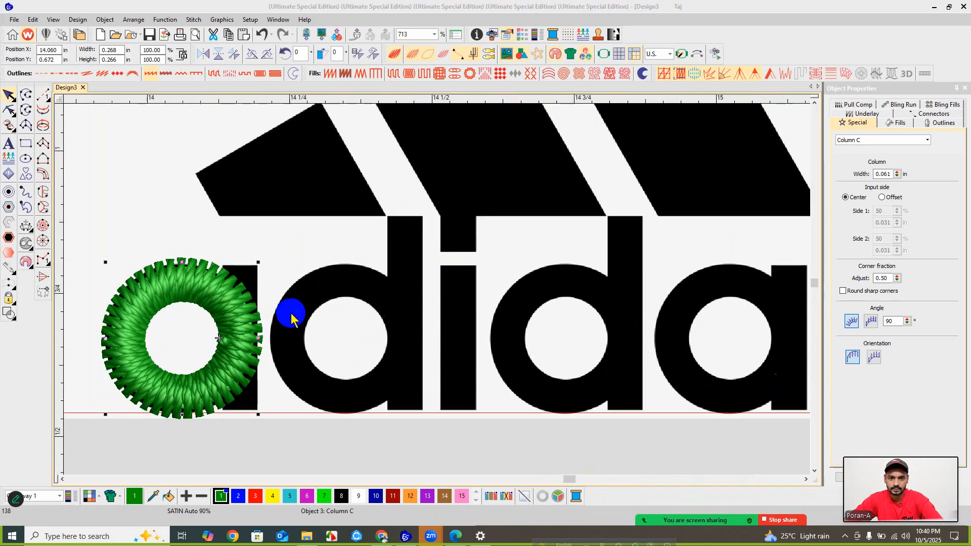
{"action": "mouse_move", "coordinate": [723, 514]}
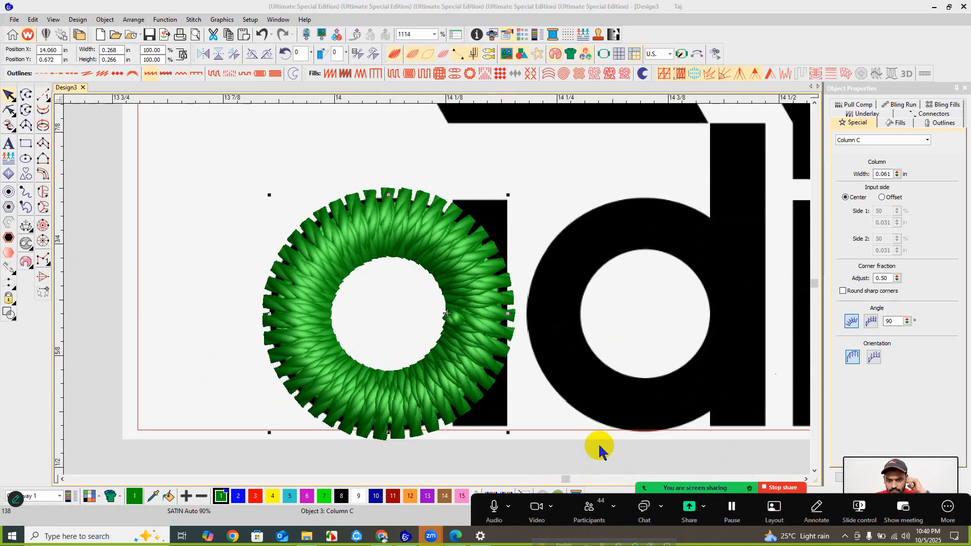
{"action": "left_click", "coordinate": [576, 357]}
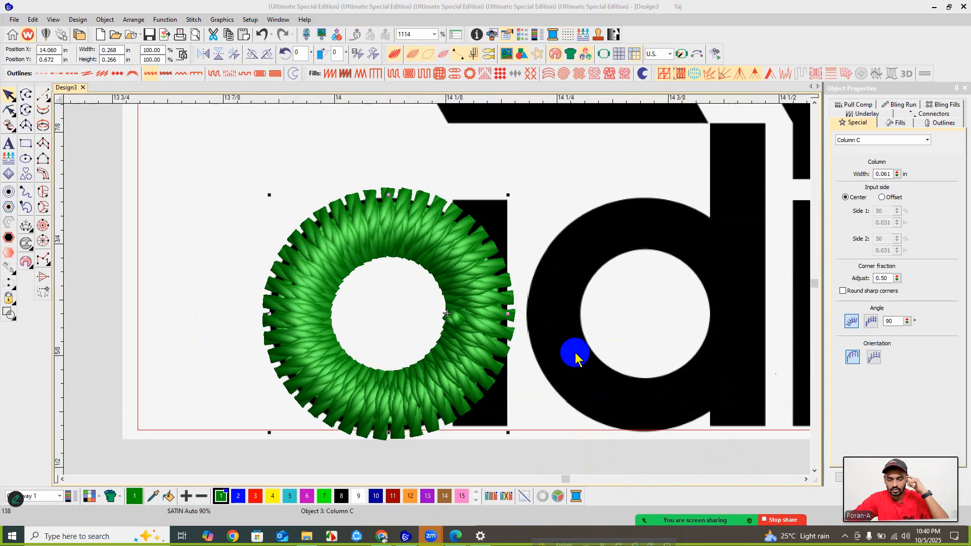
- Turn pull compensation off and back on for the ring to compare how far its stitches extend past the artwork
{"action": "scroll", "coordinate": [577, 356], "scroll_direction": "down", "scroll_amount": 2}
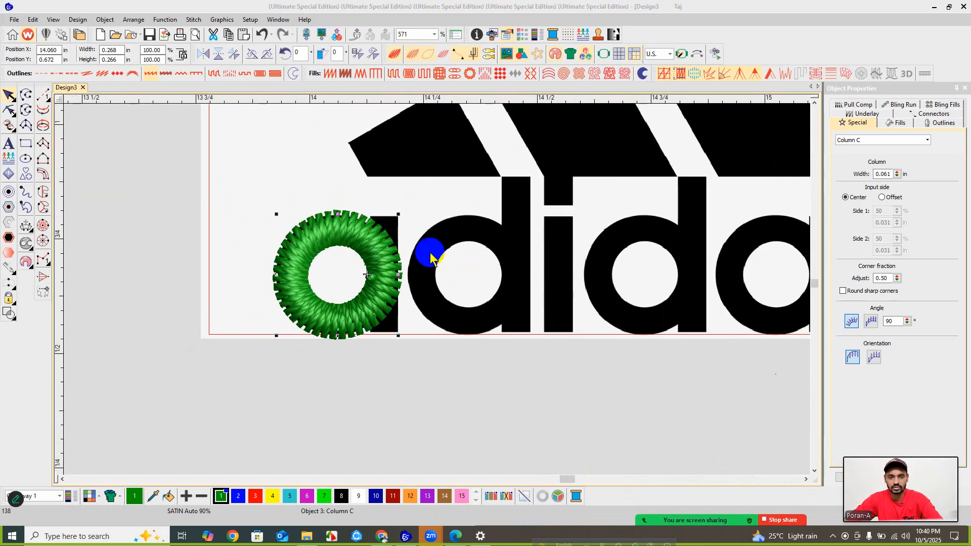
{"action": "left_click", "coordinate": [679, 74]}
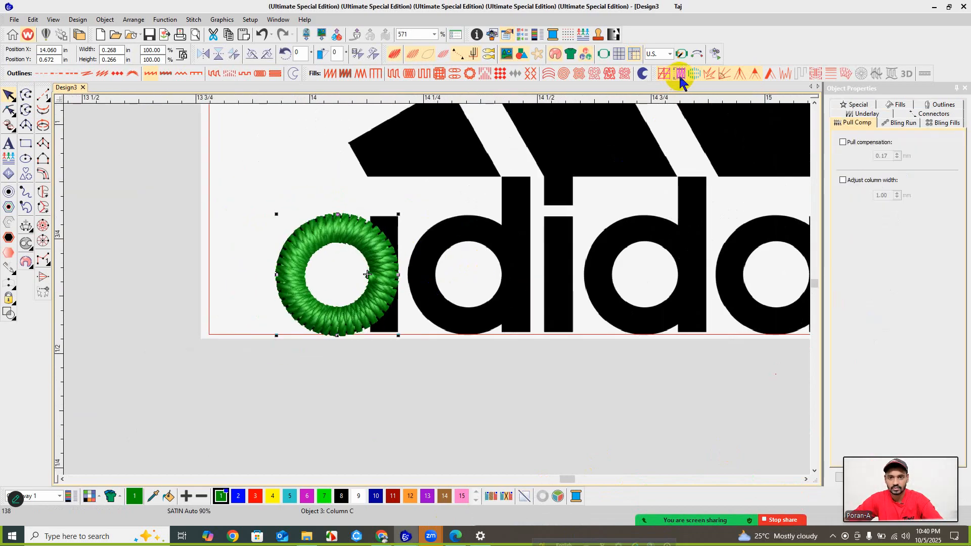
{"action": "left_click", "coordinate": [644, 156]}
{"action": "scroll", "coordinate": [436, 290], "scroll_direction": "up", "scroll_amount": 2}
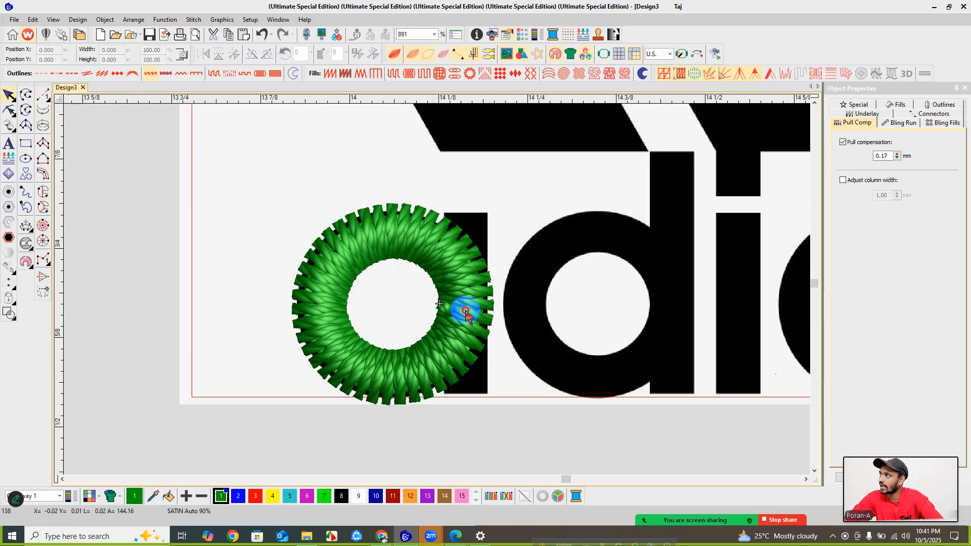
- Examine the ring's stitches up close in both plain and realistic view, comparing their edges with the "a" artwork
{"action": "left_click", "coordinate": [465, 312]}
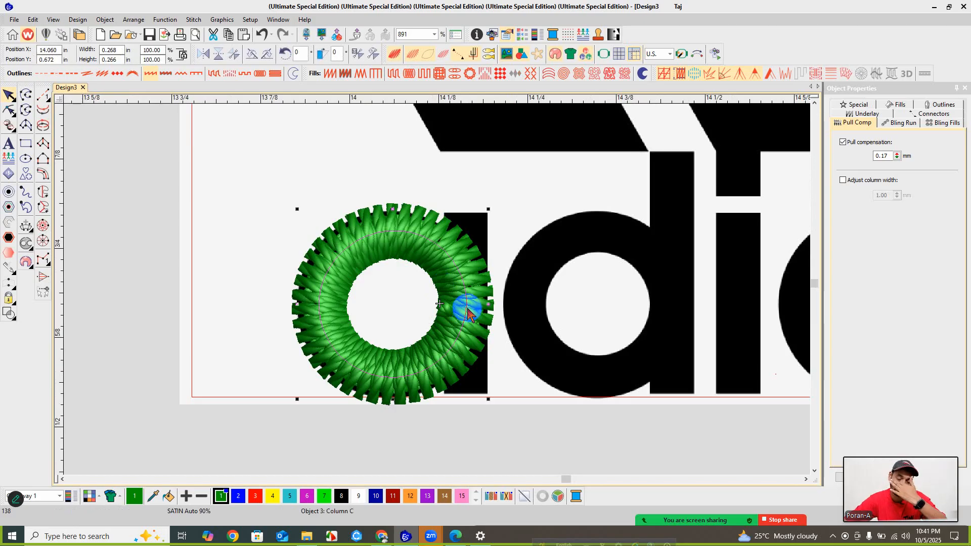
{"action": "scroll", "coordinate": [473, 314], "scroll_direction": "down", "scroll_amount": 1}
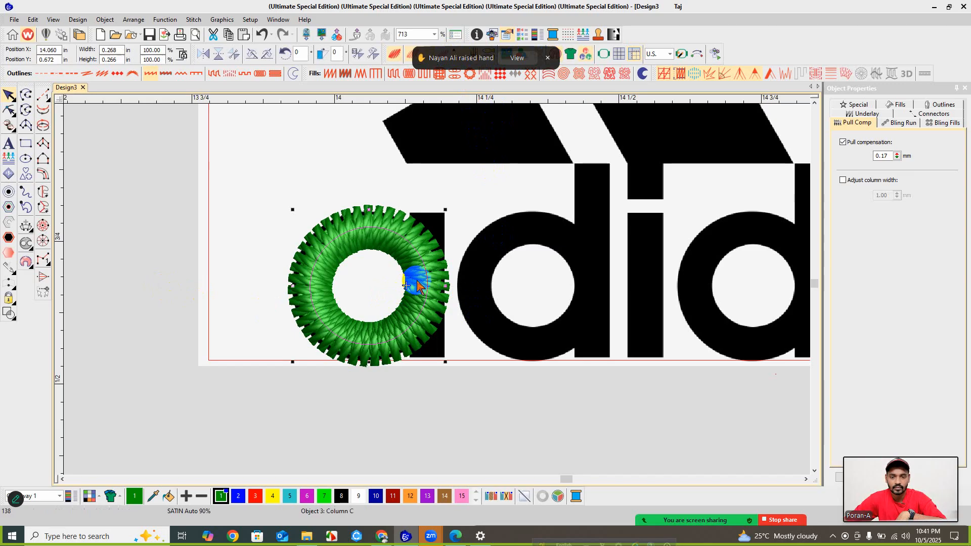
{"action": "scroll", "coordinate": [437, 293], "scroll_direction": "up", "scroll_amount": 1}
{"action": "scroll", "coordinate": [437, 293], "scroll_direction": "up", "scroll_amount": 1}
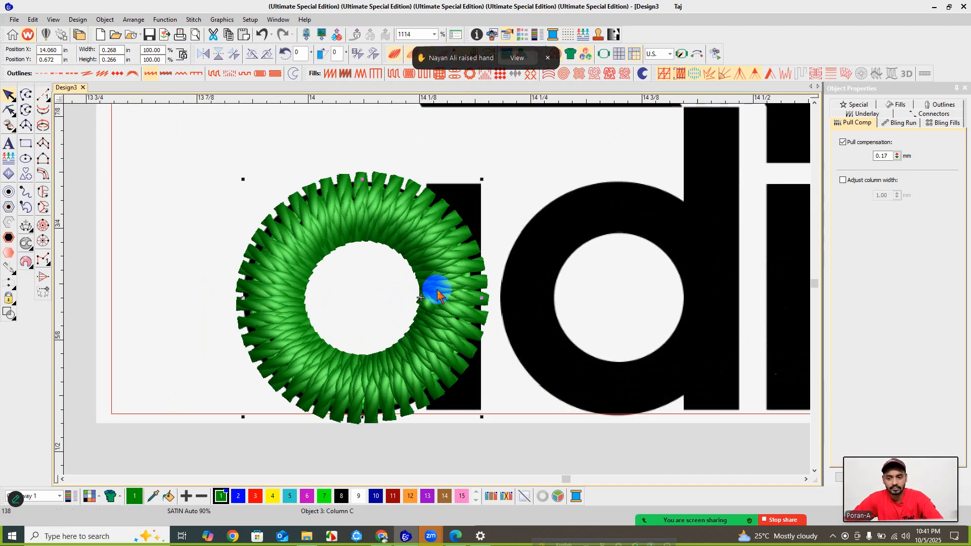
{"action": "left_click", "coordinate": [438, 290]}
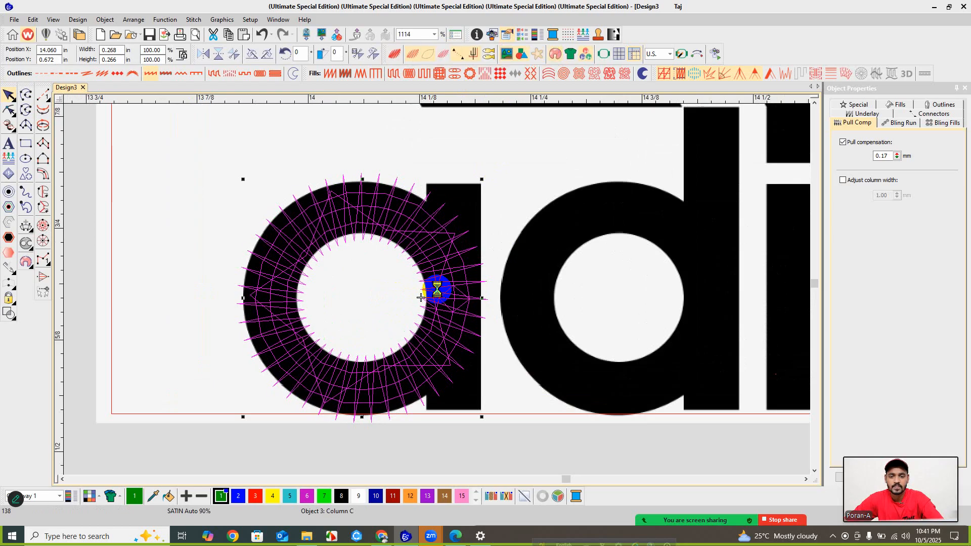
{"action": "mouse_move", "coordinate": [640, 521]}
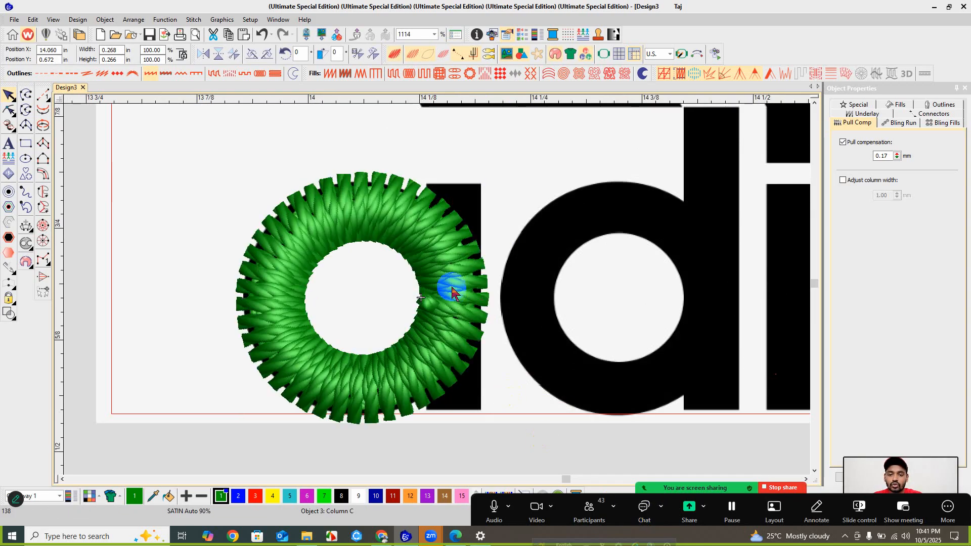
{"action": "left_click", "coordinate": [412, 216]}
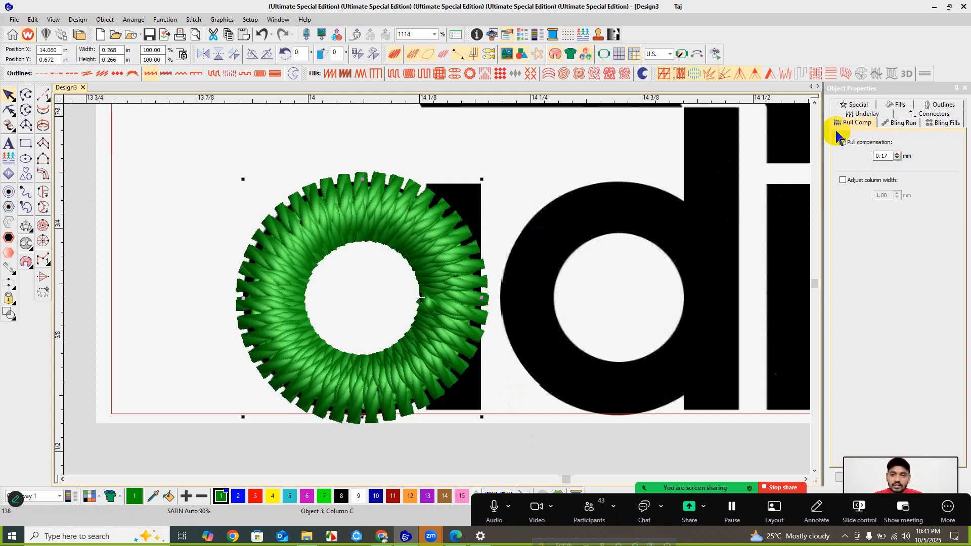
- Set the ring's Column C width to 0.050 in
{"action": "left_click", "coordinate": [43, 174]}
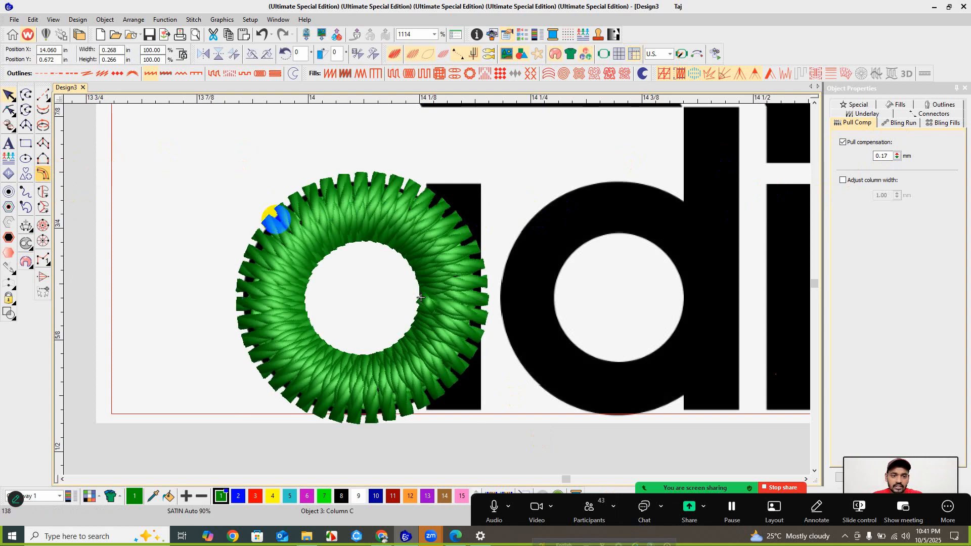
{"action": "left_click", "coordinate": [433, 233]}
{"action": "left_click_drag", "start_coordinate": [896, 174], "coordinate": [847, 217]}
{"action": "left_click_drag", "start_coordinate": [888, 173], "coordinate": [850, 211]}
{"action": "left_click_drag", "start_coordinate": [897, 176], "coordinate": [650, 256]}
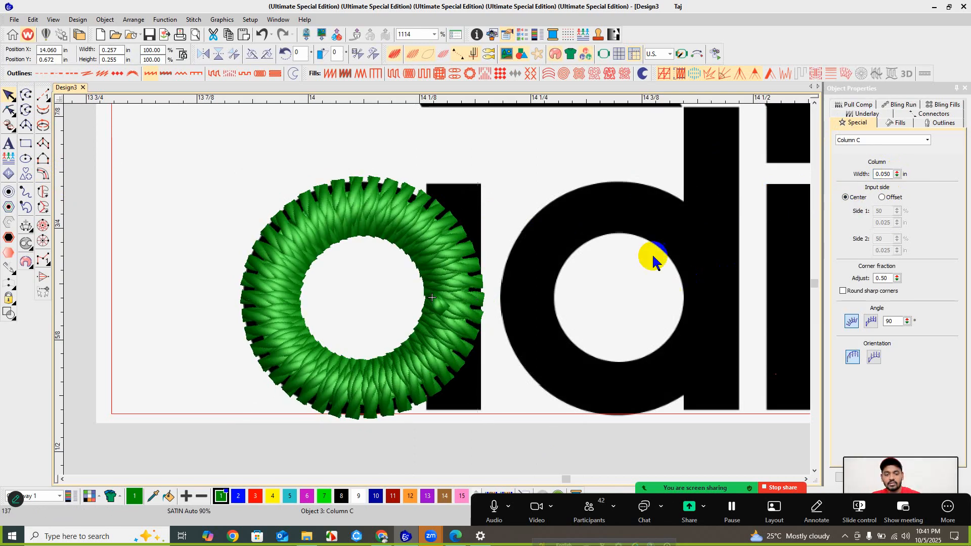
- Digitize the vertical stem of the first "a" as a straight Column C 0.061 in wide from its upper to its lower edge
{"action": "left_click", "coordinate": [427, 253]}
{"action": "left_click", "coordinate": [506, 181]}
{"action": "scroll", "coordinate": [438, 292], "scroll_direction": "down", "scroll_amount": 2}
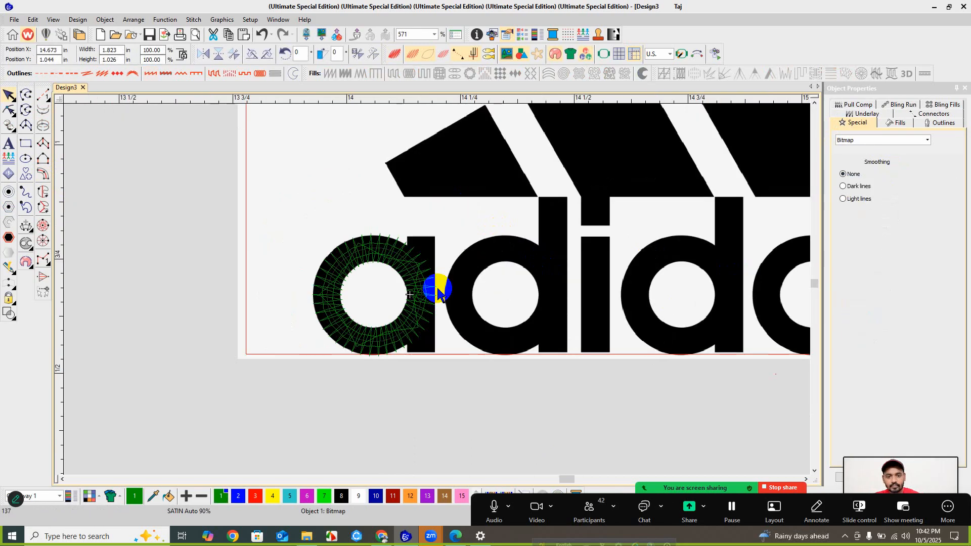
{"action": "scroll", "coordinate": [438, 292], "scroll_direction": "up", "scroll_amount": 2}
{"action": "mouse_move", "coordinate": [414, 282]}
{"action": "left_mouse_down"}
{"action": "mouse_move", "coordinate": [418, 210]}
{"action": "mouse_move", "coordinate": [406, 193]}
{"action": "left_mouse_up"}
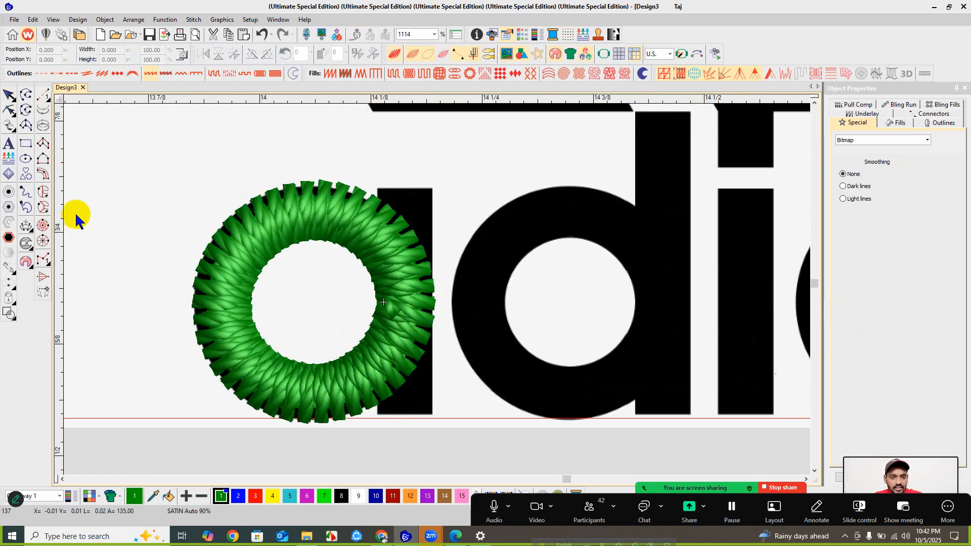
{"action": "left_click", "coordinate": [44, 174]}
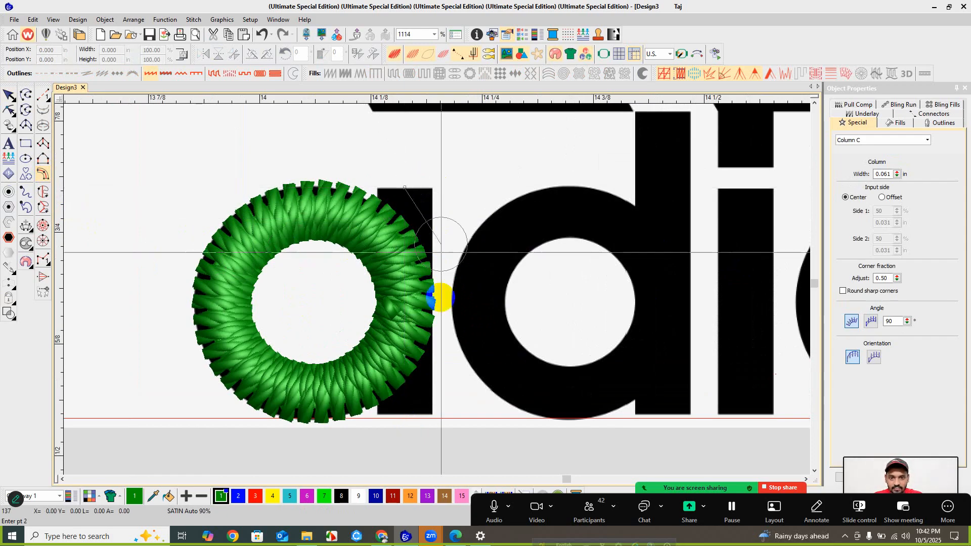
{"action": "left_click", "coordinate": [404, 419]}
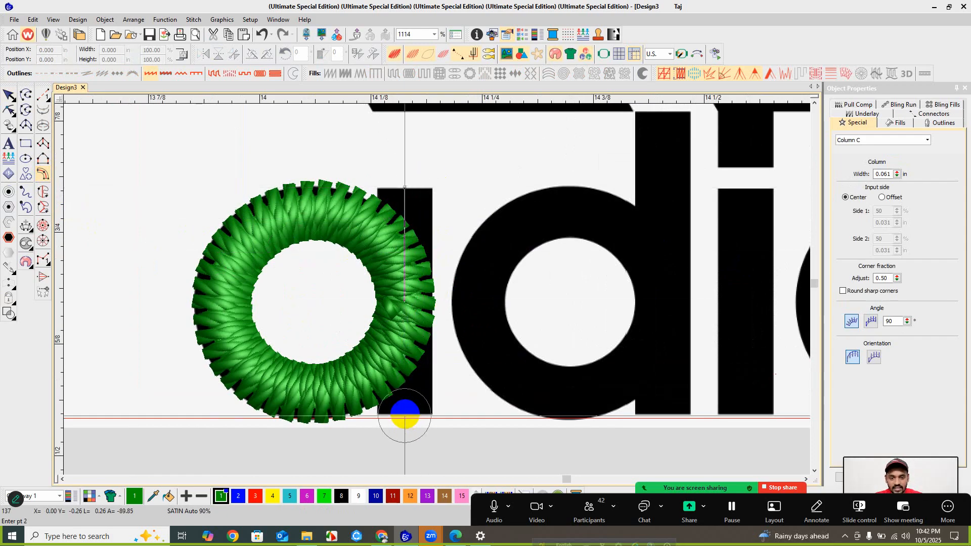
{"action": "left_click", "coordinate": [455, 423]}
{"action": "scroll", "coordinate": [448, 269], "scroll_direction": "down", "scroll_amount": 2}
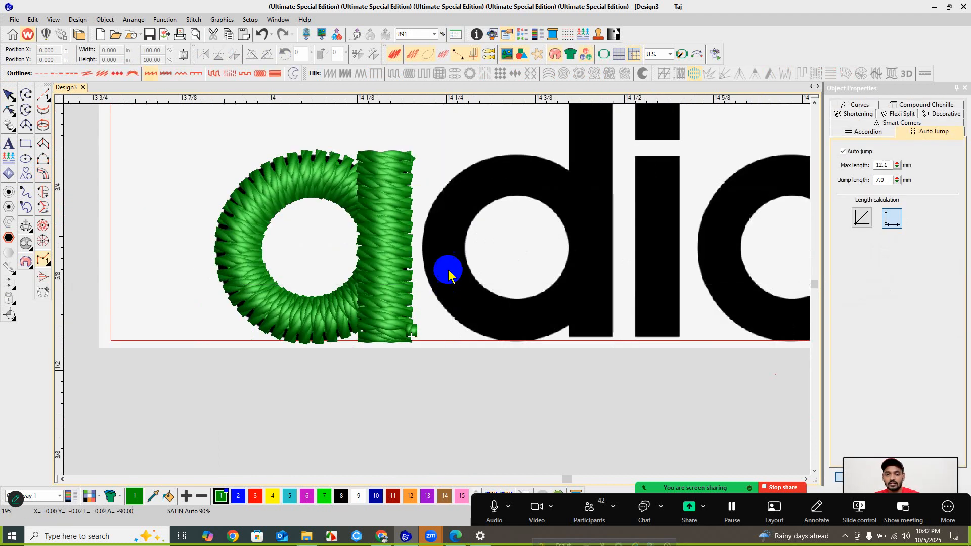
{"action": "scroll", "coordinate": [469, 283], "scroll_direction": "up", "scroll_amount": 2}
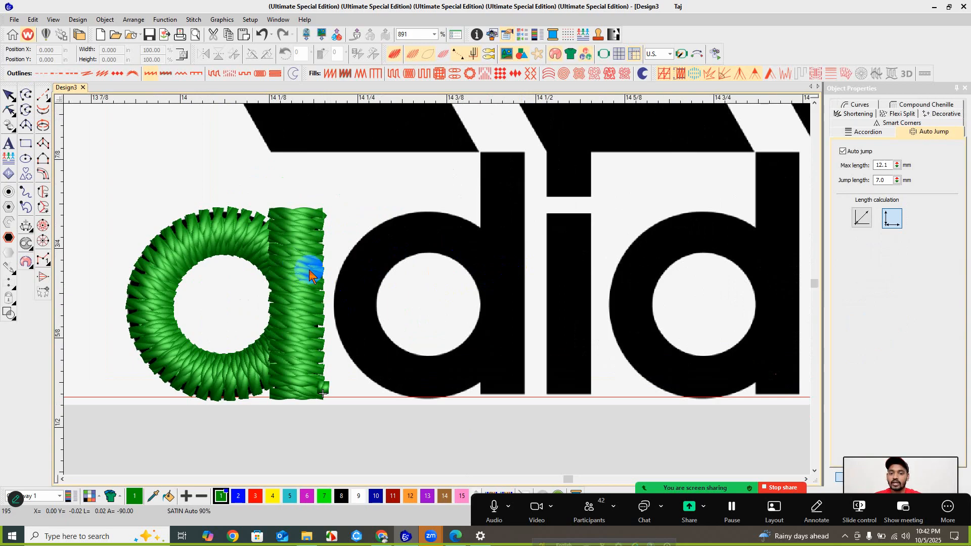
{"action": "scroll", "coordinate": [435, 295], "scroll_direction": "down", "scroll_amount": 2}
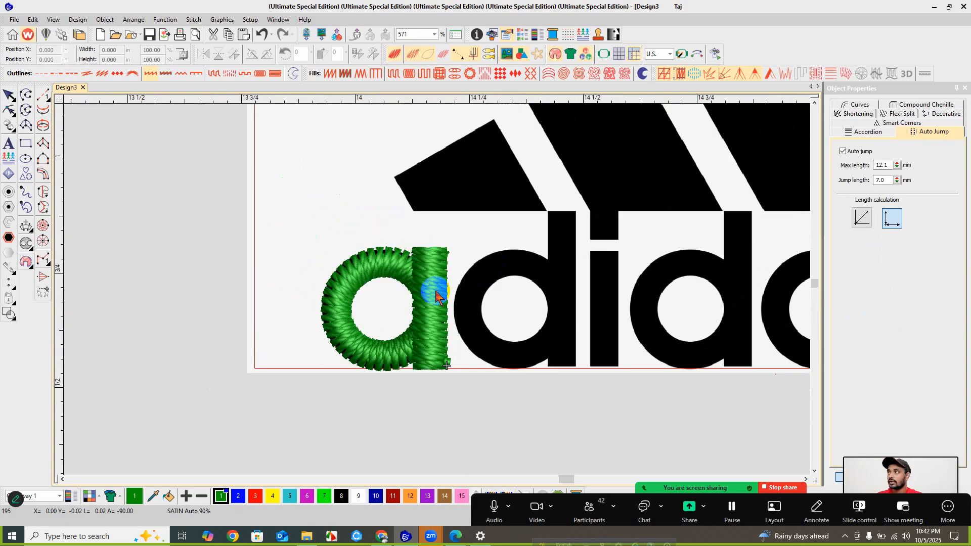
- Delete the ring and stem stitch objects of the first "a" and mute the meeting microphone
{"action": "left_click", "coordinate": [435, 295]}
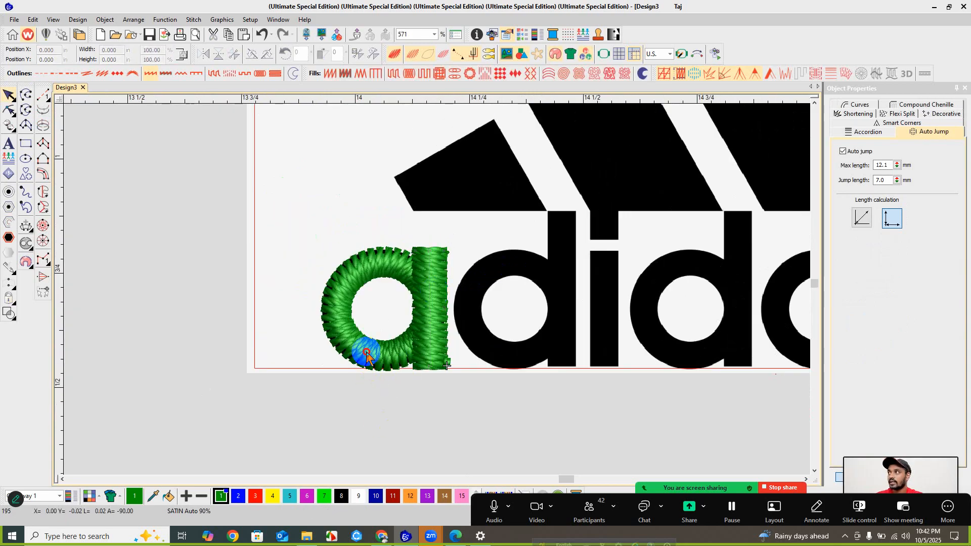
{"action": "left_click", "coordinate": [377, 339]}
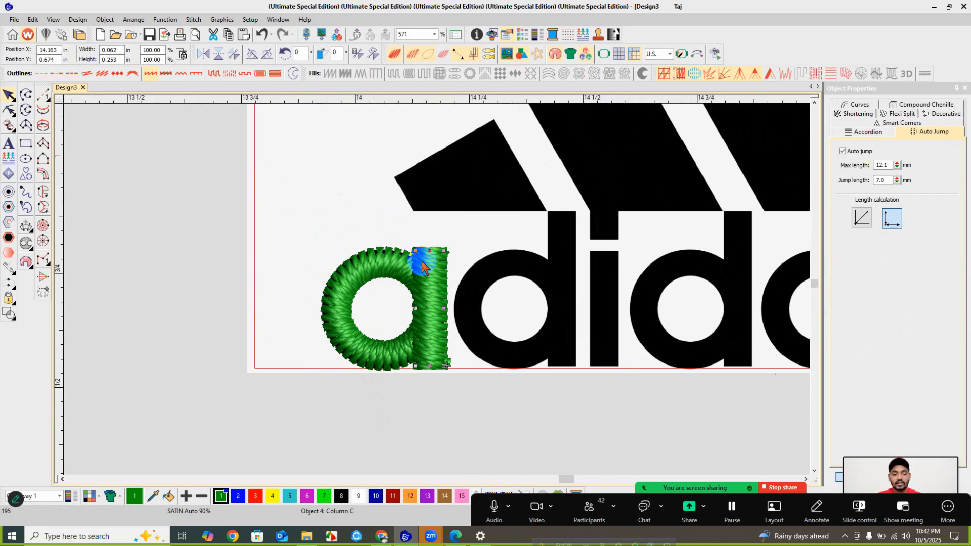
{"action": "left_click", "coordinate": [423, 399]}
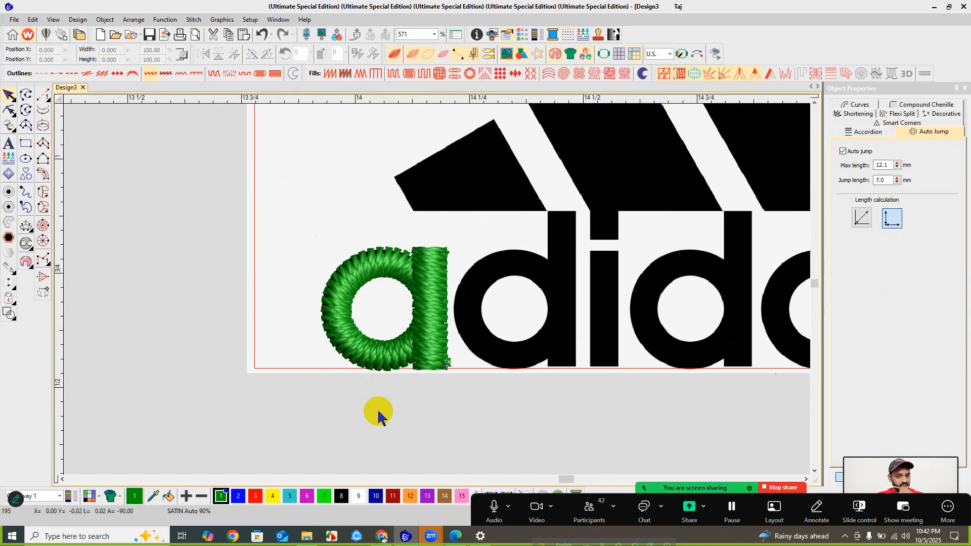
{"action": "key", "text": "ctrl+a"}
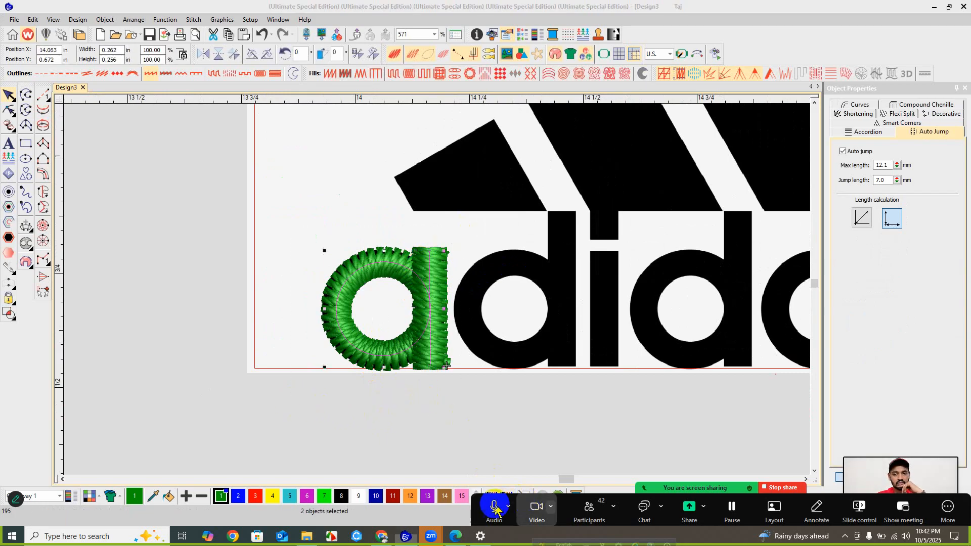
{"action": "left_click", "coordinate": [490, 507]}
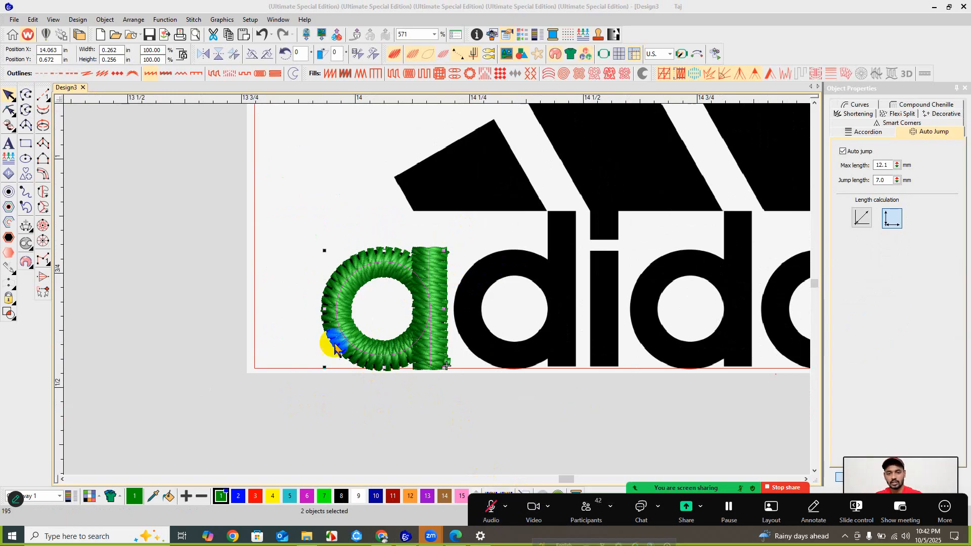
{"action": "left_click", "coordinate": [314, 317]}
{"action": "scroll", "coordinate": [437, 293], "scroll_direction": "up", "scroll_amount": 2}
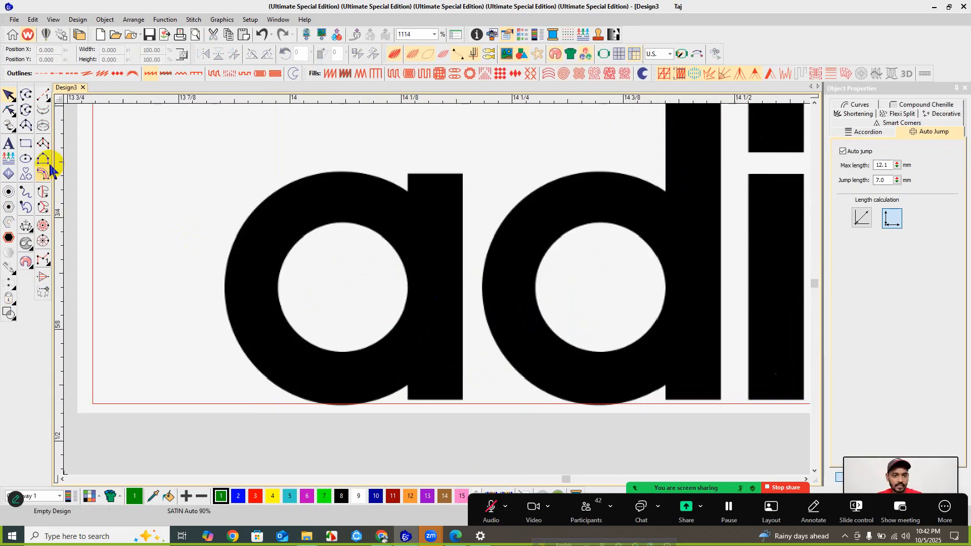
- Digitize the round bowl of the first "a" as a closed Column C ring 0.061 in wide along the middle of its stroke
{"action": "left_click", "coordinate": [42, 174]}
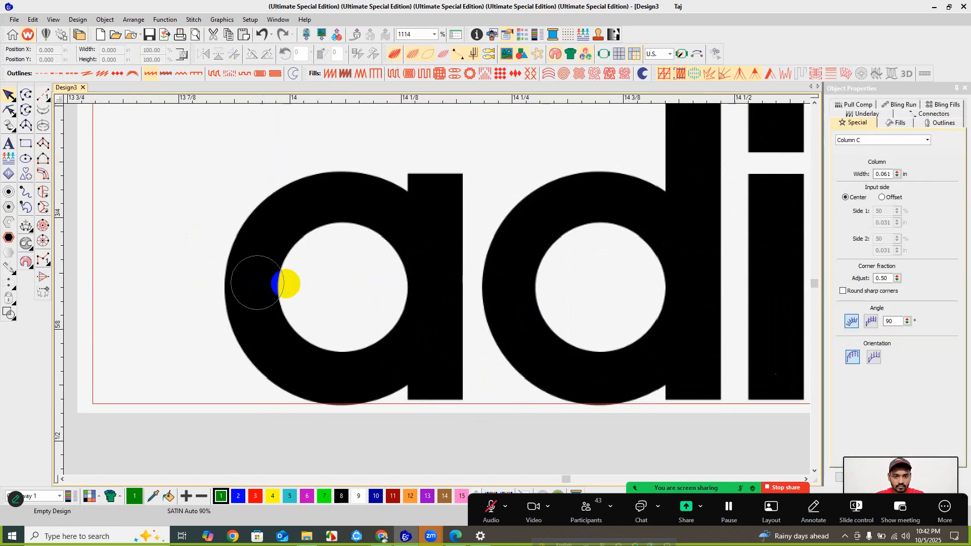
{"action": "left_click", "coordinate": [434, 286]}
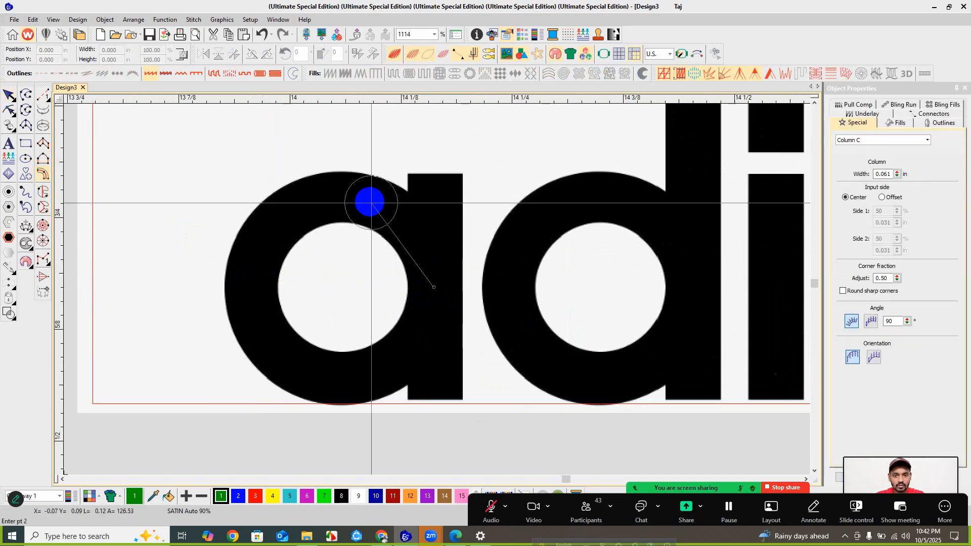
{"action": "left_click", "coordinate": [372, 203]}
{"action": "left_click", "coordinate": [255, 262]}
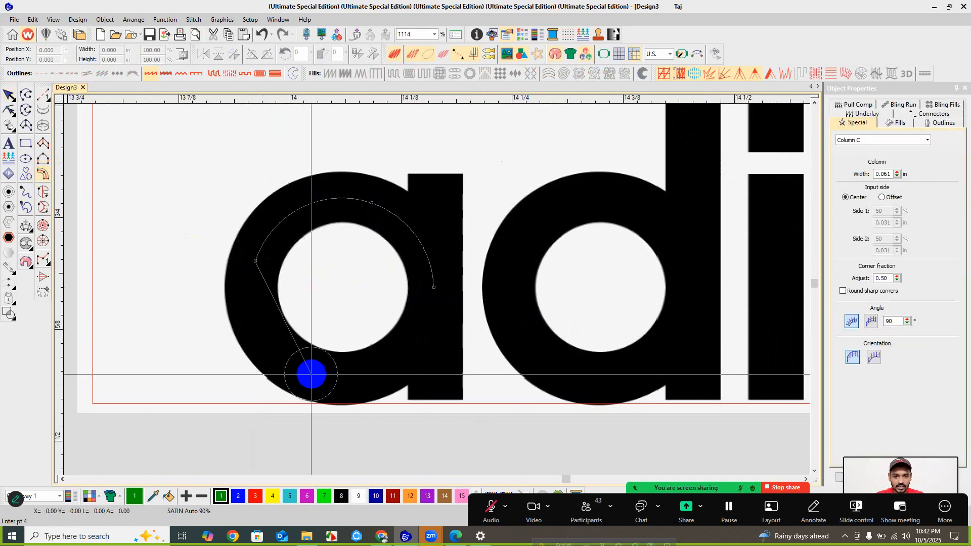
{"action": "left_click", "coordinate": [308, 373]}
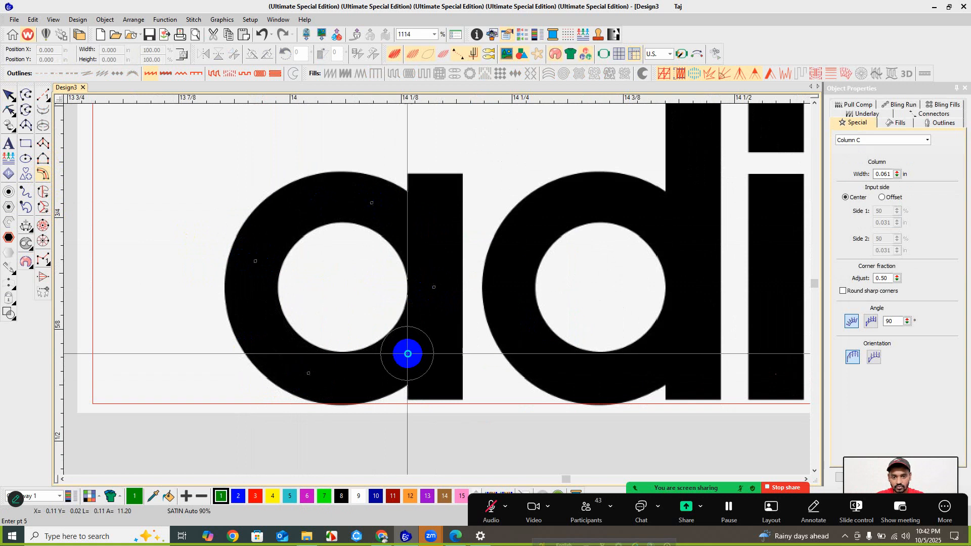
{"action": "left_click", "coordinate": [407, 352]}
{"action": "left_click", "coordinate": [434, 287]}
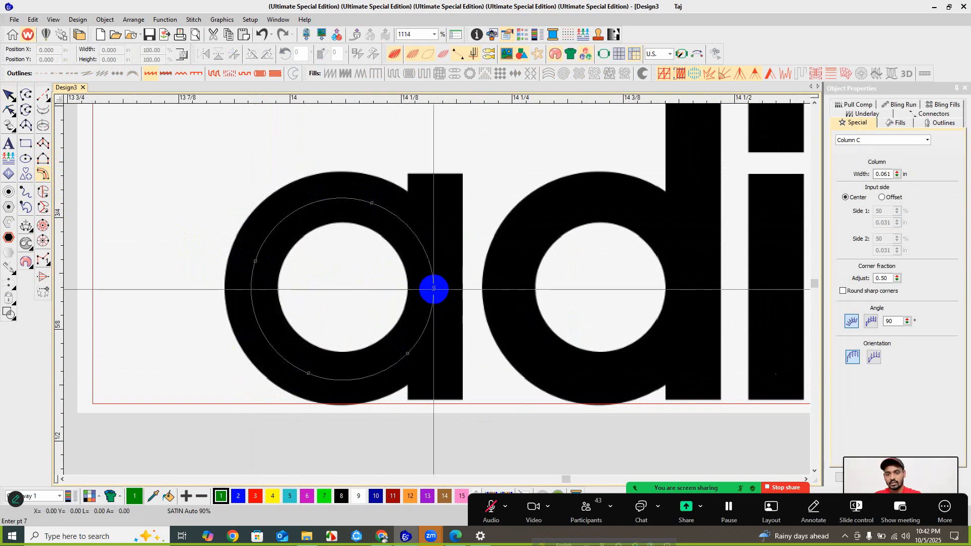
{"action": "key", "text": "Return"}
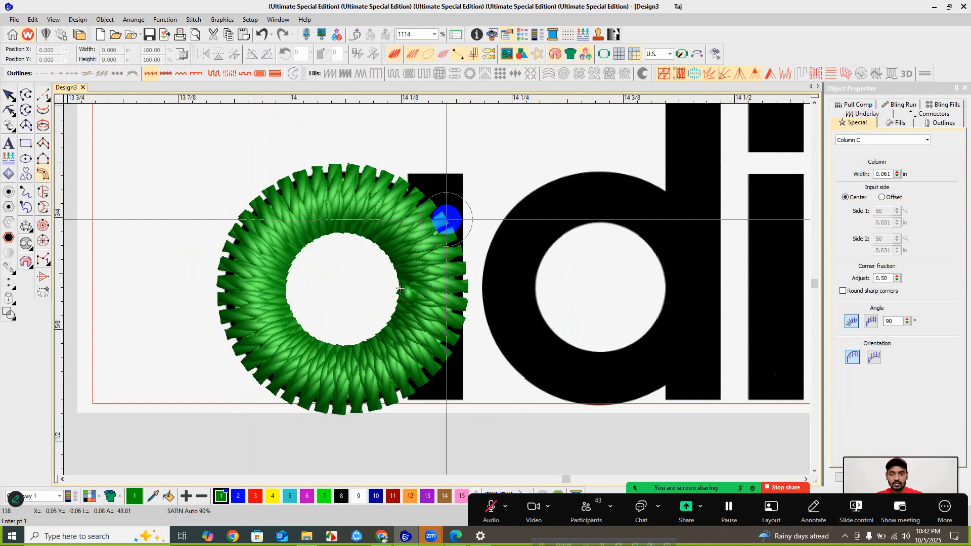
- Start a straight Column C 0.061 in wide at the upper edge of the first "a" stem, centred on its width
{"action": "left_click", "coordinate": [435, 174]}
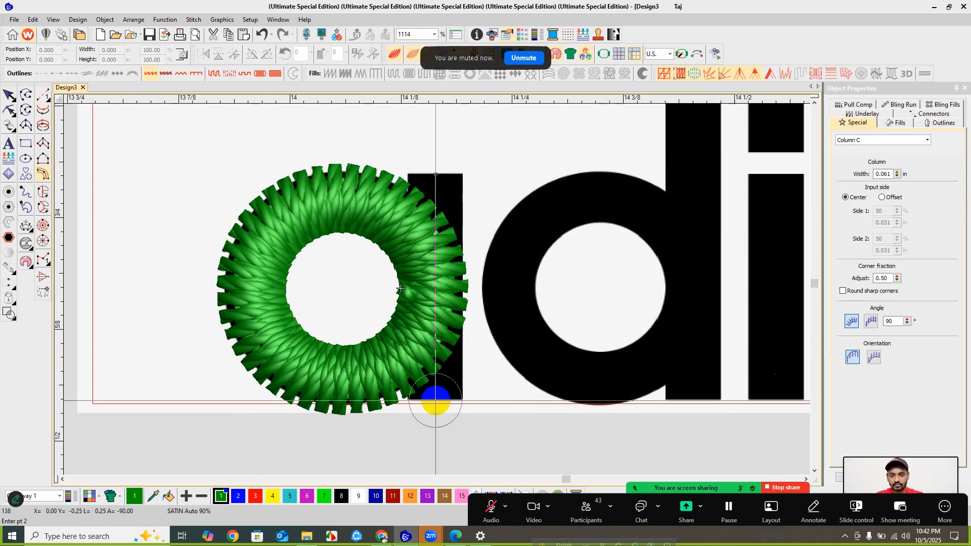
- Digitize the straight stem of the first letter a with Column C, running from its top edge down to its base
{"action": "left_click", "coordinate": [435, 401]}
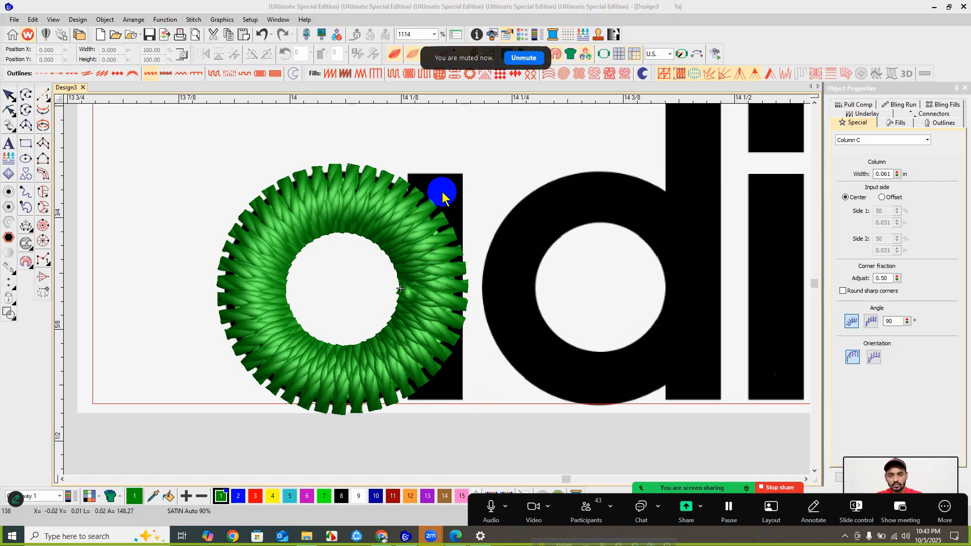
{"action": "left_click", "coordinate": [43, 174]}
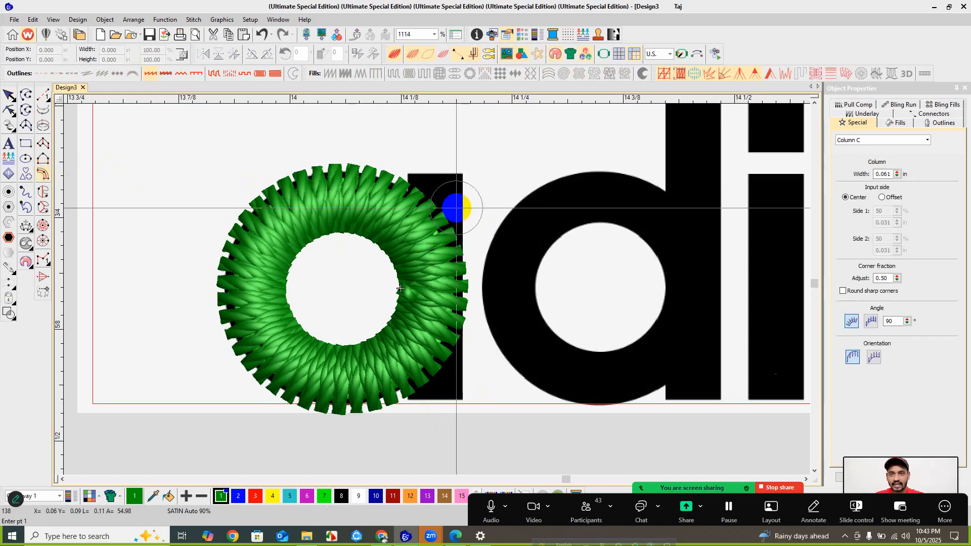
{"action": "left_click", "coordinate": [435, 173]}
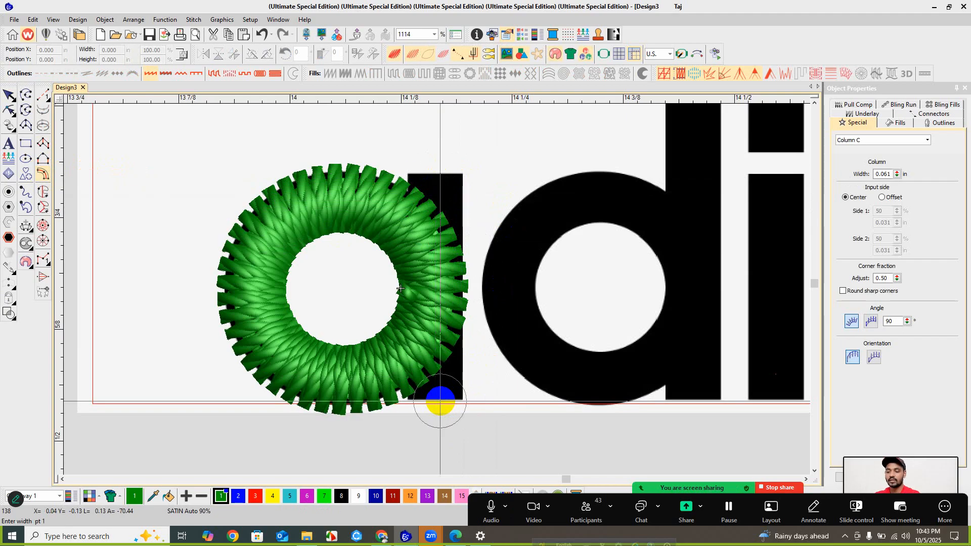
{"action": "left_click", "coordinate": [440, 402]}
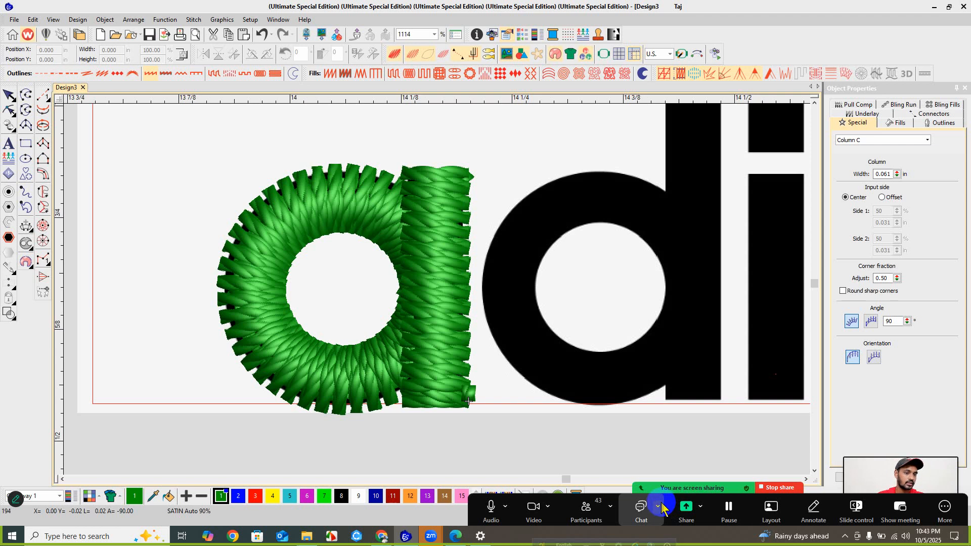
- Select the stitched bowl and stem of the first letter a together, and clear the selection
{"action": "scroll", "coordinate": [509, 339], "scroll_direction": "down", "scroll_amount": 1}
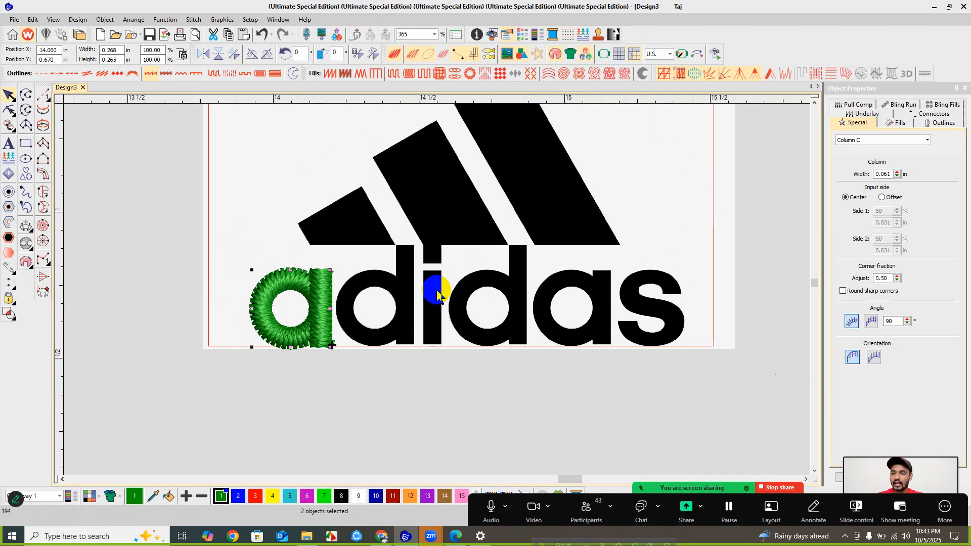
{"action": "scroll", "coordinate": [437, 294], "scroll_direction": "up", "scroll_amount": 1}
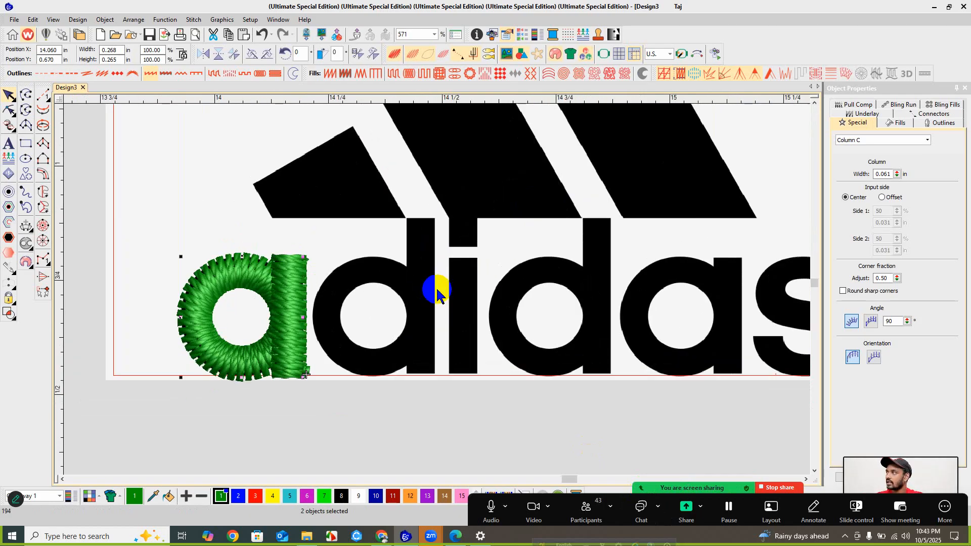
{"action": "scroll", "coordinate": [412, 277], "scroll_direction": "up", "scroll_amount": 1}
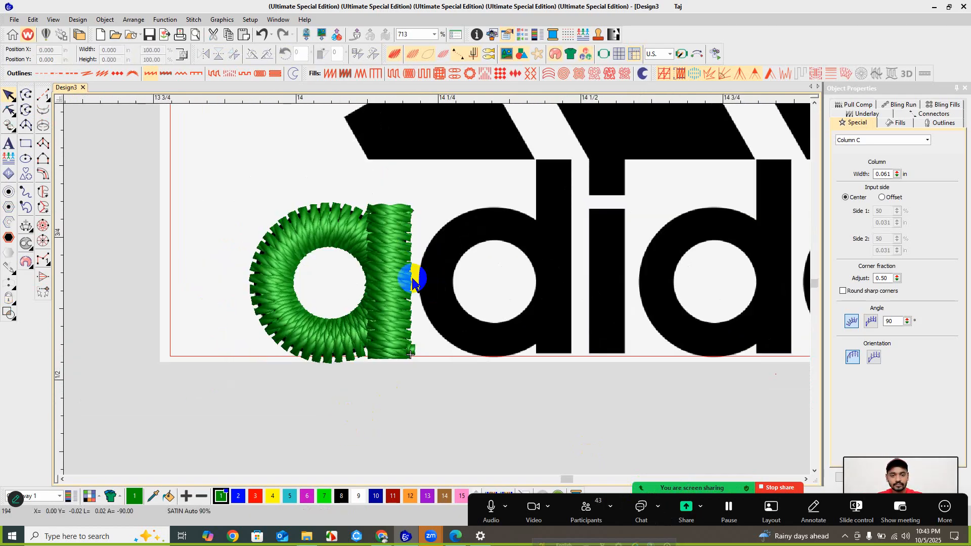
{"action": "left_click", "coordinate": [396, 232]}
{"action": "left_click", "coordinate": [343, 230], "text": "ctrl"}
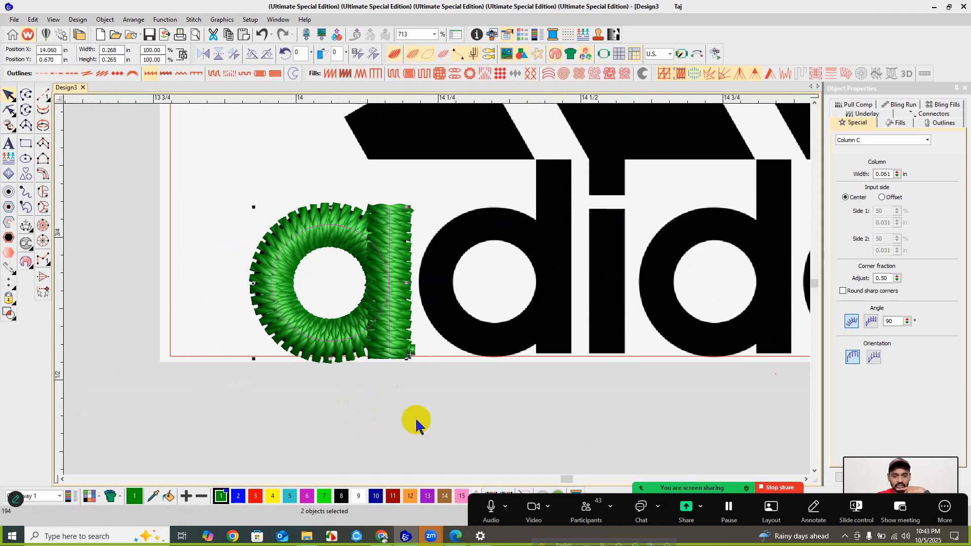
{"action": "left_click", "coordinate": [433, 368]}
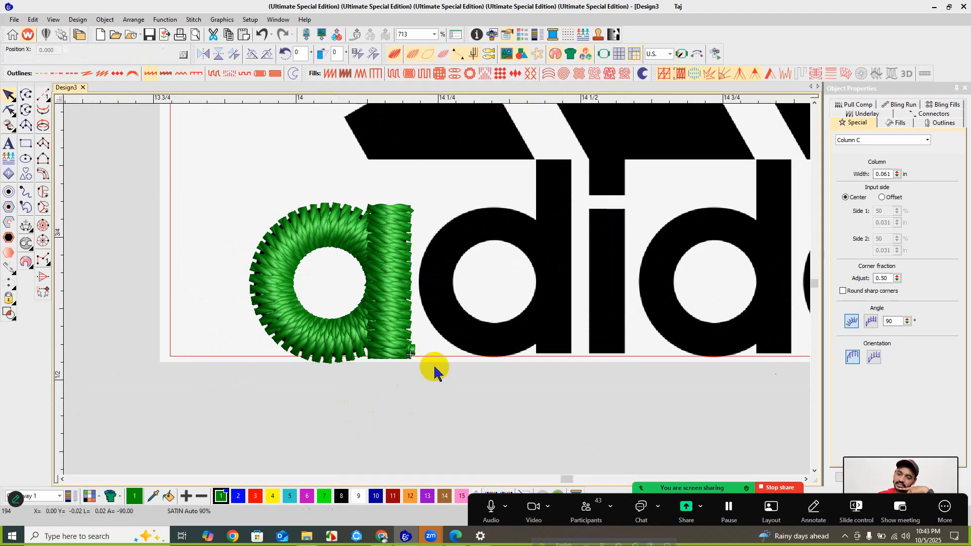
{"action": "left_click", "coordinate": [584, 521]}
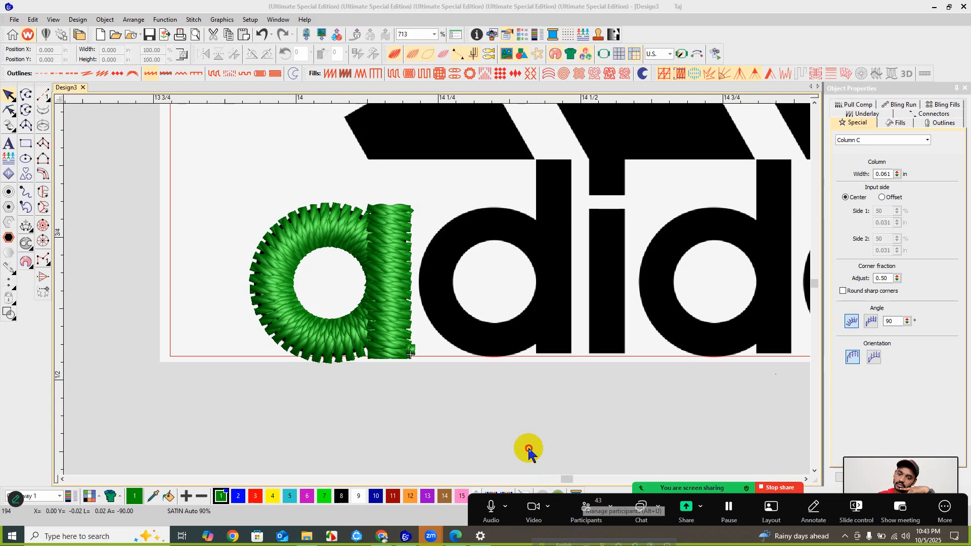
{"action": "left_click", "coordinate": [480, 412]}
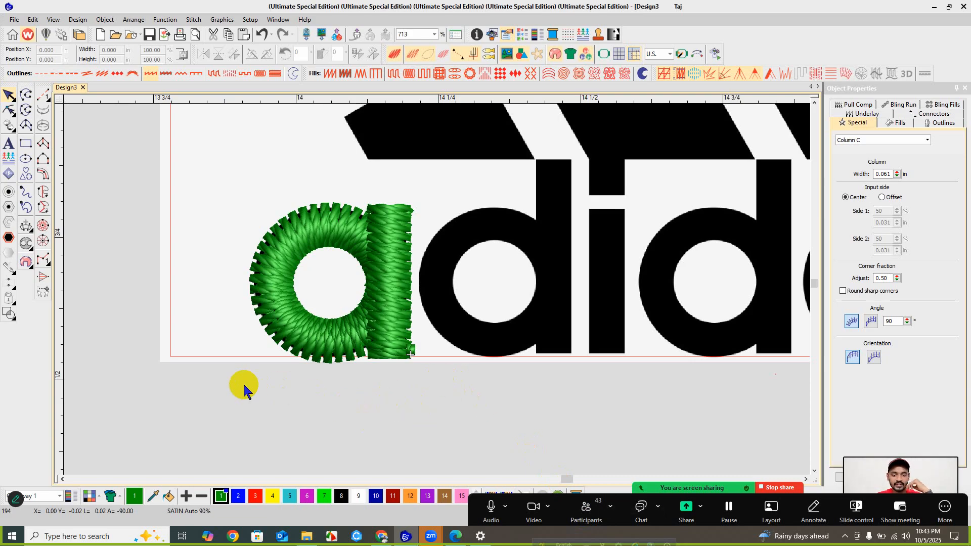
- Select both objects of the stitched letter a and examine their stitches without the realistic thread rendering
{"action": "scroll", "coordinate": [438, 287], "scroll_direction": "down", "scroll_amount": 1}
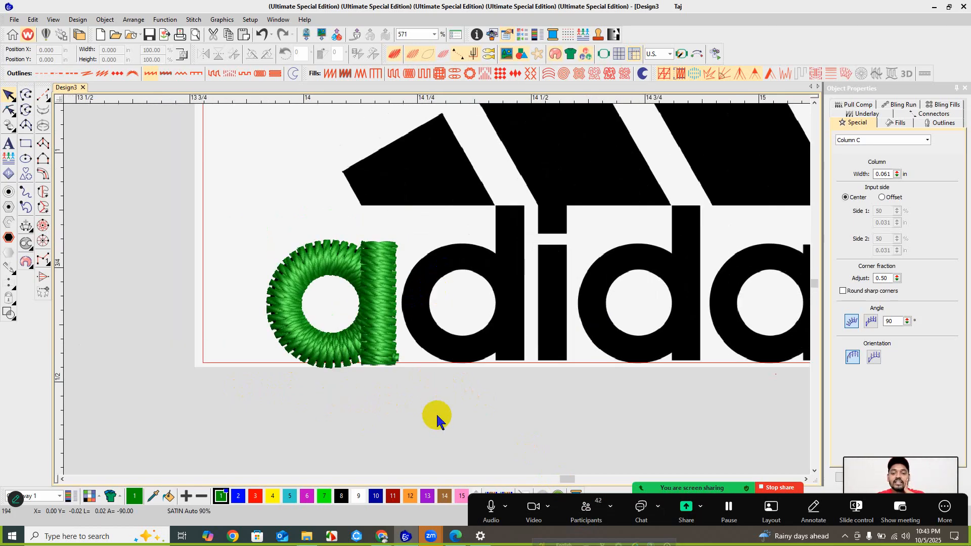
{"action": "left_click_drag", "start_coordinate": [272, 211], "coordinate": [458, 426]}
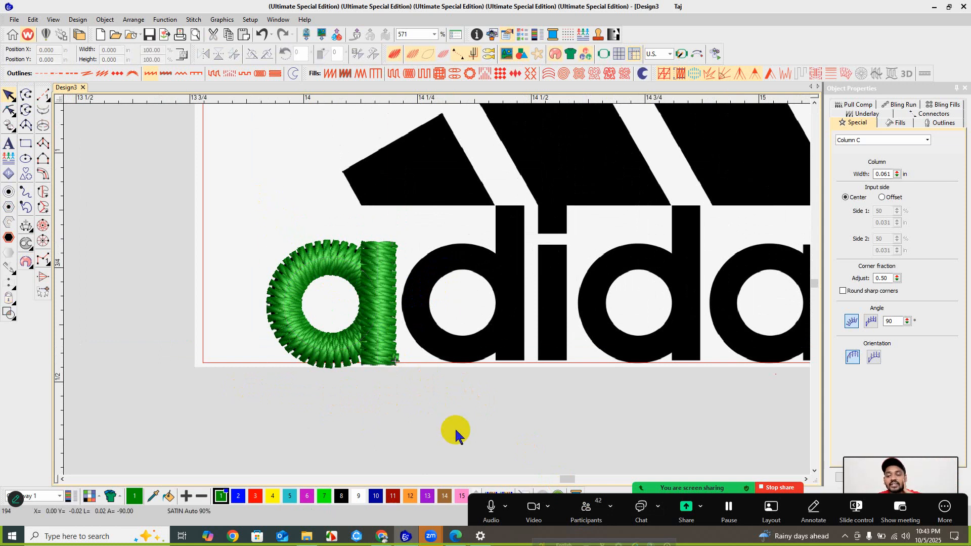
{"action": "left_click", "coordinate": [261, 219]}
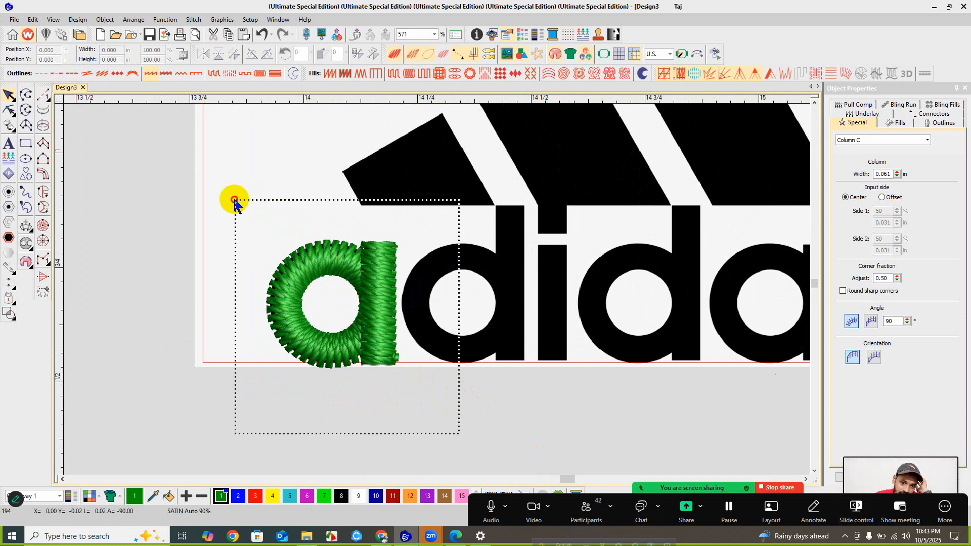
{"action": "left_click_drag", "start_coordinate": [234, 200], "coordinate": [223, 173]}
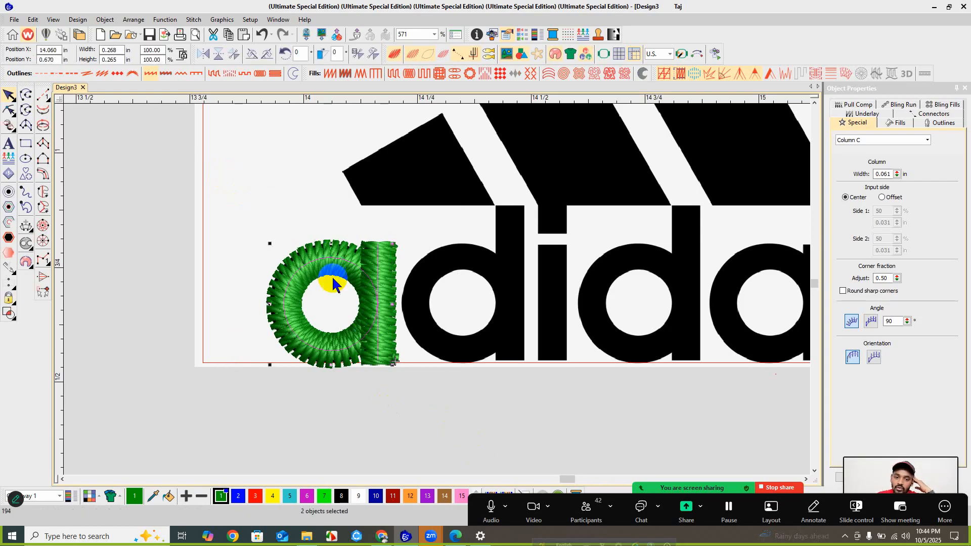
{"action": "left_click", "coordinate": [364, 271]}
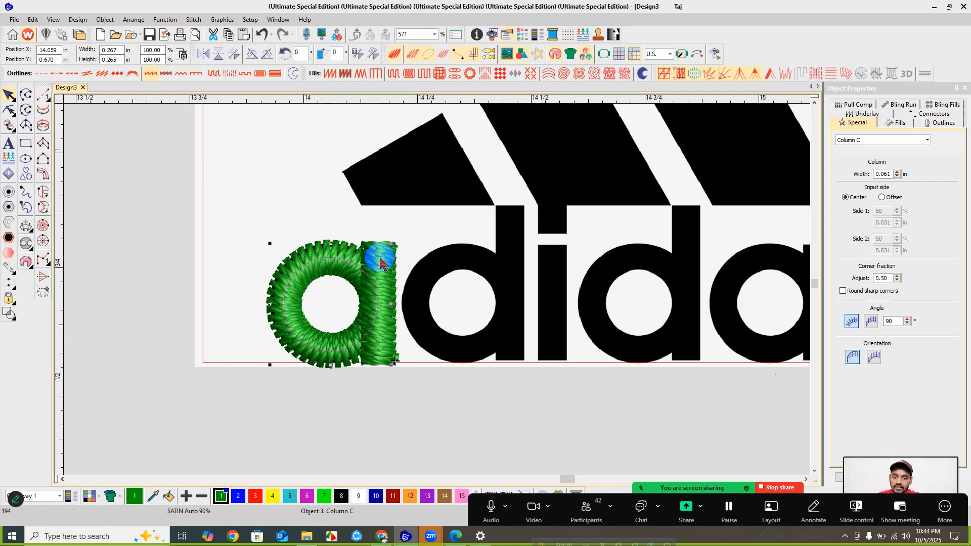
{"action": "key", "text": "ctrl+a"}
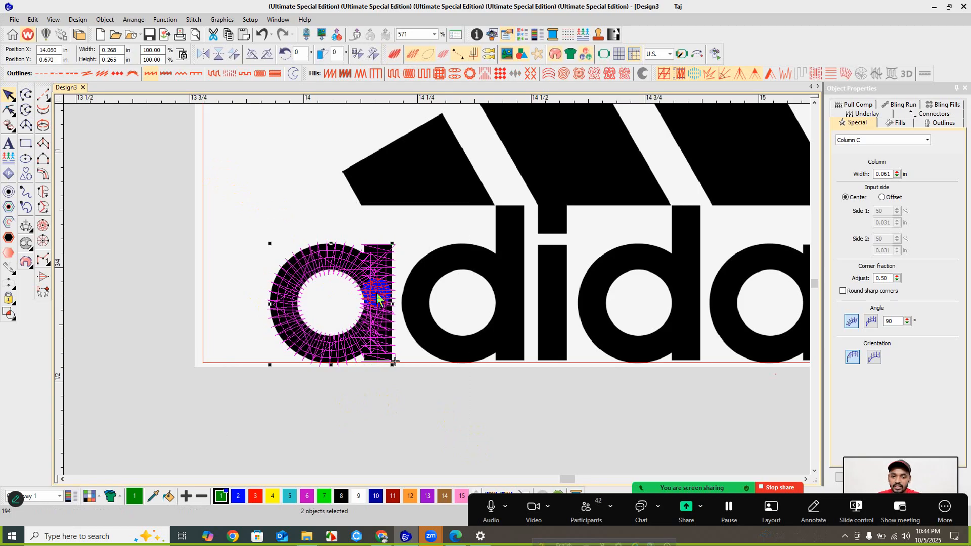
{"action": "left_click", "coordinate": [385, 261]}
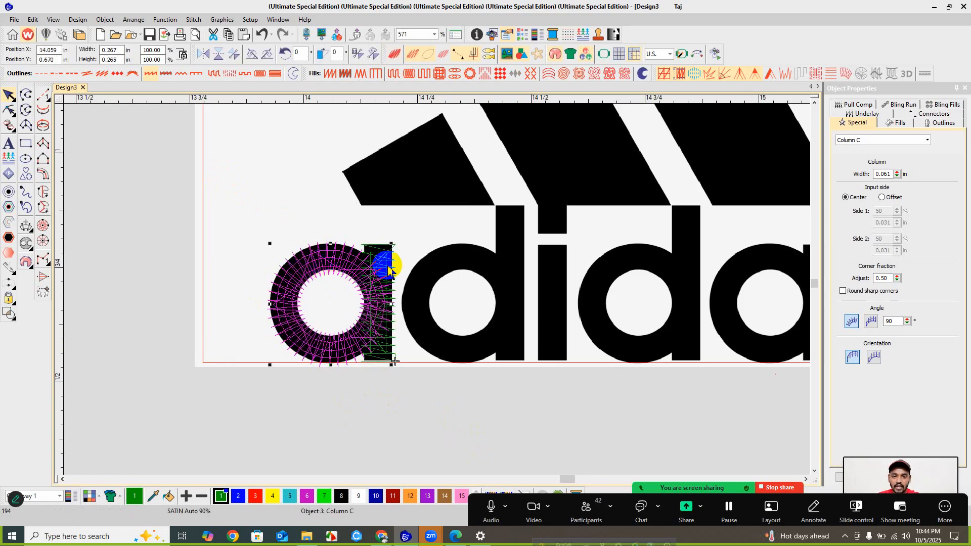
{"action": "left_click", "coordinate": [320, 416]}
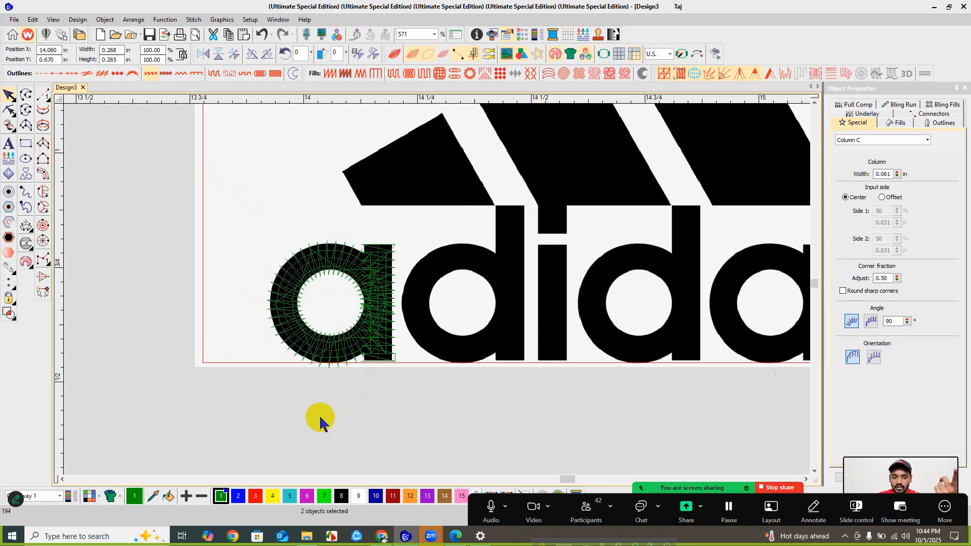
{"action": "left_click_drag", "start_coordinate": [237, 425], "coordinate": [450, 219]}
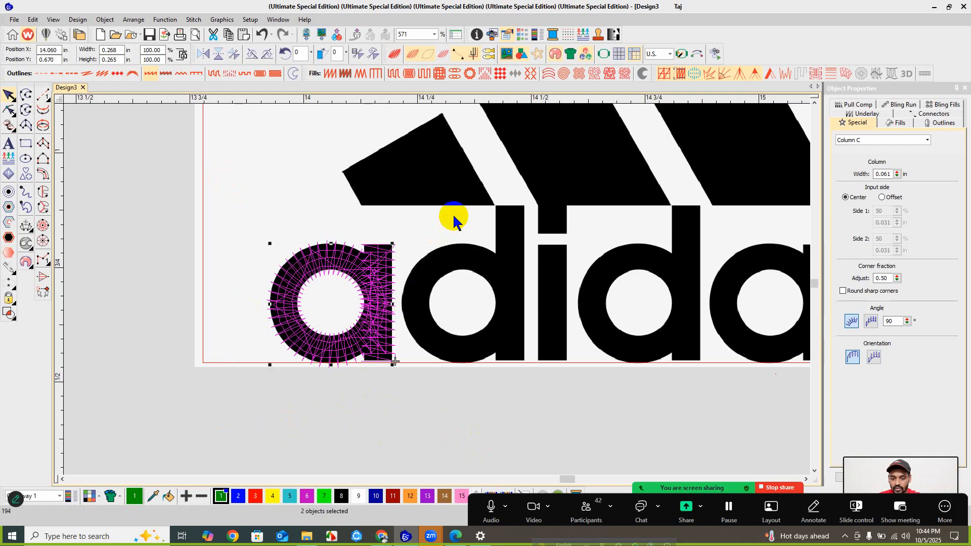
{"action": "scroll", "coordinate": [458, 248], "scroll_direction": "down", "scroll_amount": 1}
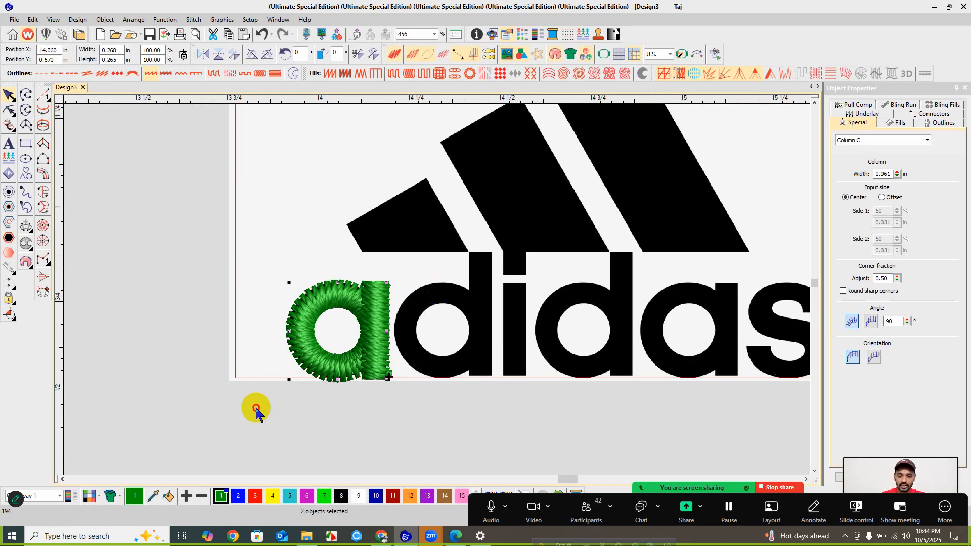
- Duplicate the stitched letter a and move the copy horizontally to X 14.351 in, over the bowl of the first d
{"action": "left_click_drag", "start_coordinate": [258, 432], "coordinate": [419, 263]}
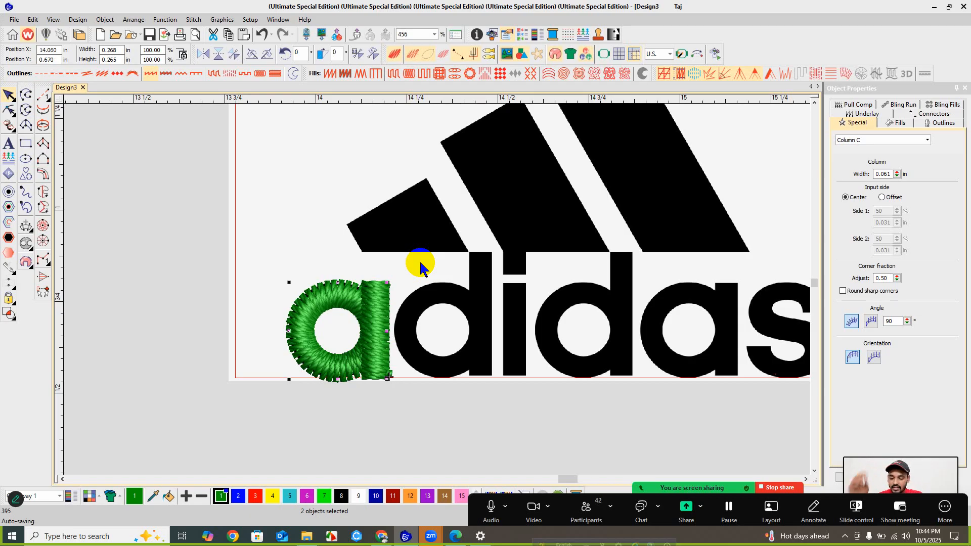
{"action": "key", "text": "Right"}
{"action": "key", "text": "Right"}
{"action": "key", "text": "Right"}
{"action": "key", "text": "Right"}
{"action": "key", "text": "Right"}
{"action": "key", "text": "Right"}
{"action": "key", "text": "Right"}
{"action": "key", "text": "Right"}
{"action": "key", "text": "Right"}
{"action": "key", "text": "Right"}
{"action": "key", "text": "Right"}
{"action": "key", "text": "Right"}
{"action": "key", "text": "Right"}
{"action": "key", "text": "Right"}
{"action": "key", "text": "Right"}
{"action": "key", "text": "Right"}
{"action": "key", "text": "Right"}
{"action": "key", "text": "Right"}
{"action": "key", "text": "Right"}
{"action": "key", "text": "Right"}
{"action": "key", "text": "Right"}
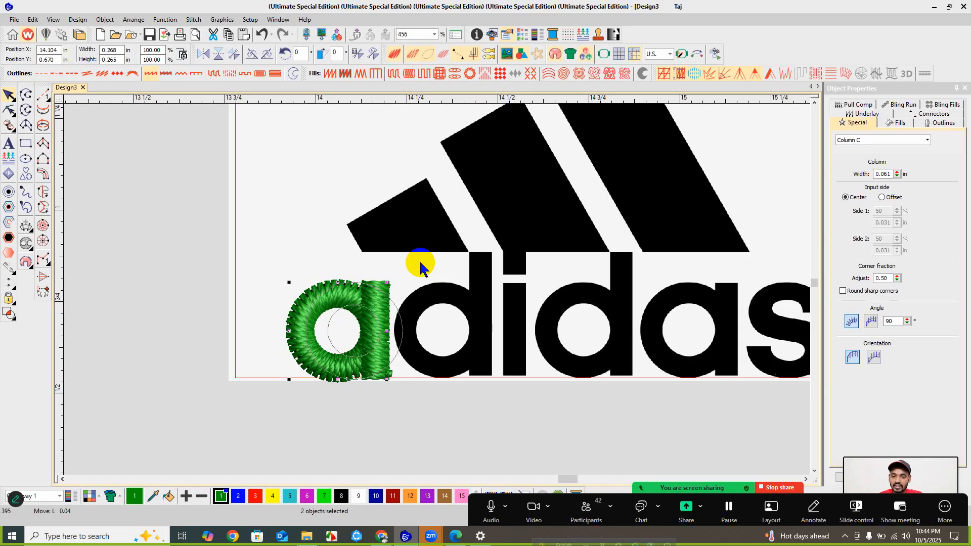
{"action": "key", "text": "Right"}
{"action": "key", "text": "Right"}
{"action": "key", "text": "Right"}
{"action": "key", "text": "Right"}
{"action": "key", "text": "Right"}
{"action": "key", "text": "Right"}
{"action": "key", "text": "Right"}
{"action": "key", "text": "Right"}
{"action": "key", "text": "Right"}
{"action": "key", "text": "Right"}
{"action": "key", "text": "Right"}
{"action": "key", "text": "Right"}
{"action": "key", "text": "Right"}
{"action": "key", "text": "Right"}
{"action": "key", "text": "Right"}
{"action": "key", "text": "Right"}
{"action": "key", "text": "Right"}
{"action": "key", "text": "Right"}
{"action": "key", "text": "Right"}
{"action": "key", "text": "Right"}
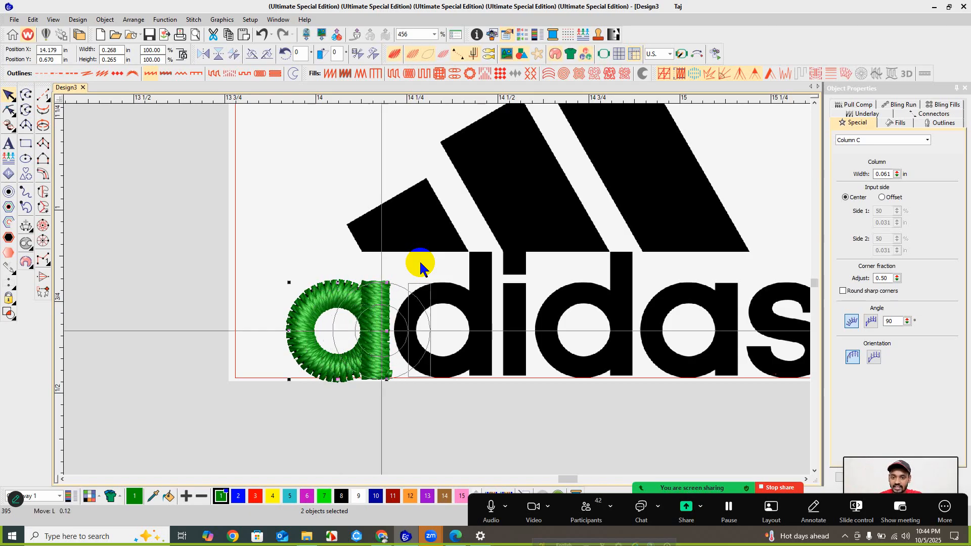
{"action": "key", "text": "Right"}
{"action": "key", "text": "Right"}
{"action": "key", "text": "Right"}
{"action": "key", "text": "Right"}
{"action": "key", "text": "Right"}
{"action": "key", "text": "Right"}
{"action": "key", "text": "Right"}
{"action": "key", "text": "Right"}
{"action": "key", "text": "Right"}
{"action": "key", "text": "Right"}
{"action": "key", "text": "Right"}
{"action": "key", "text": "Right"}
{"action": "key", "text": "Right"}
{"action": "key", "text": "Right"}
{"action": "key", "text": "Right"}
{"action": "key", "text": "Right"}
{"action": "key", "text": "Right"}
{"action": "key", "text": "Right"}
{"action": "key", "text": "Right"}
{"action": "key", "text": "Right"}
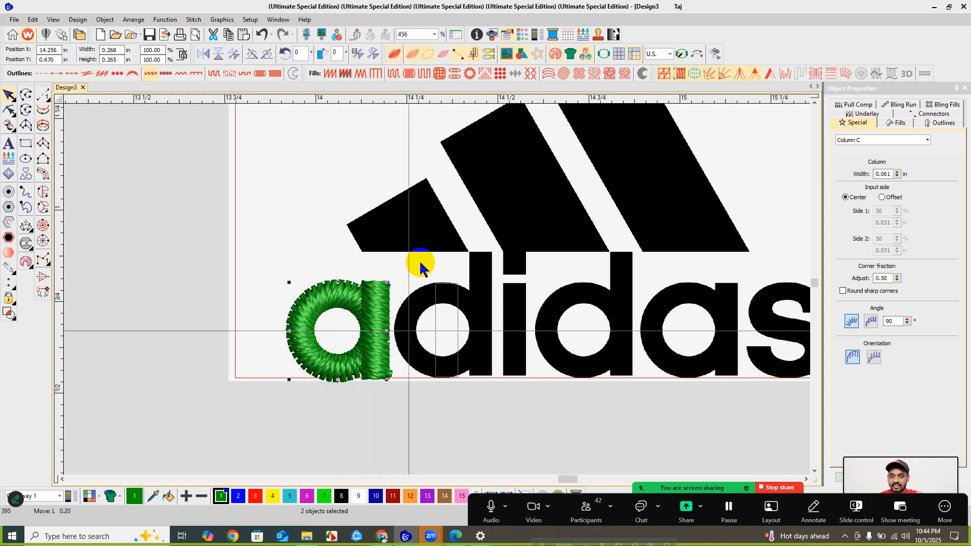
{"action": "key", "text": "Right"}
{"action": "key", "text": "Right"}
{"action": "key", "text": "Right"}
{"action": "key", "text": "Right"}
{"action": "key", "text": "Right"}
{"action": "key", "text": "Right"}
{"action": "key", "text": "Right"}
{"action": "key", "text": "Right"}
{"action": "key", "text": "Right"}
{"action": "key", "text": "Right"}
{"action": "key", "text": "Right"}
{"action": "key", "text": "Right"}
{"action": "key", "text": "Right"}
{"action": "key", "text": "Right"}
{"action": "key", "text": "Right"}
{"action": "key", "text": "Right"}
{"action": "key", "text": "Right"}
{"action": "key", "text": "Right"}
{"action": "key", "text": "Right"}
{"action": "key", "text": "Right"}
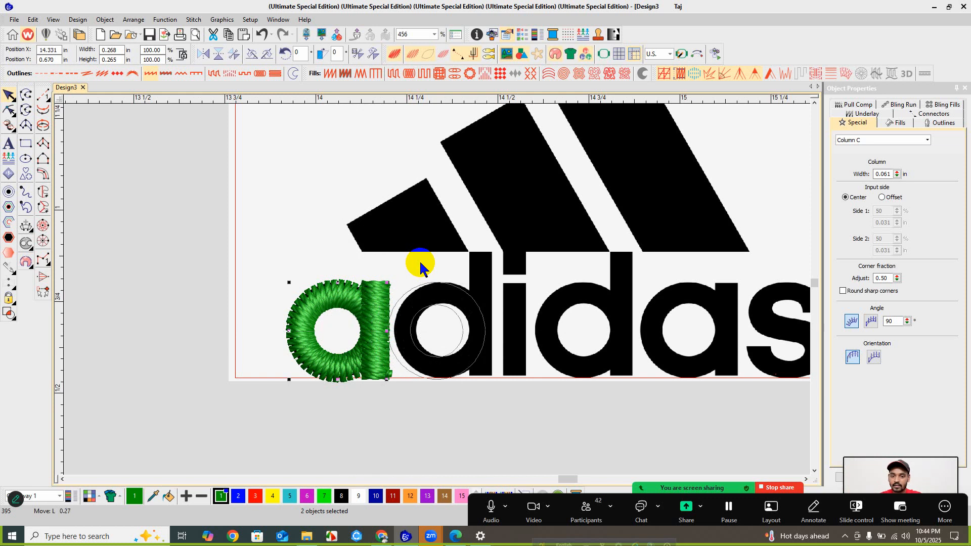
{"action": "key", "text": "Right"}
{"action": "key", "text": "Right"}
{"action": "key", "text": "Right"}
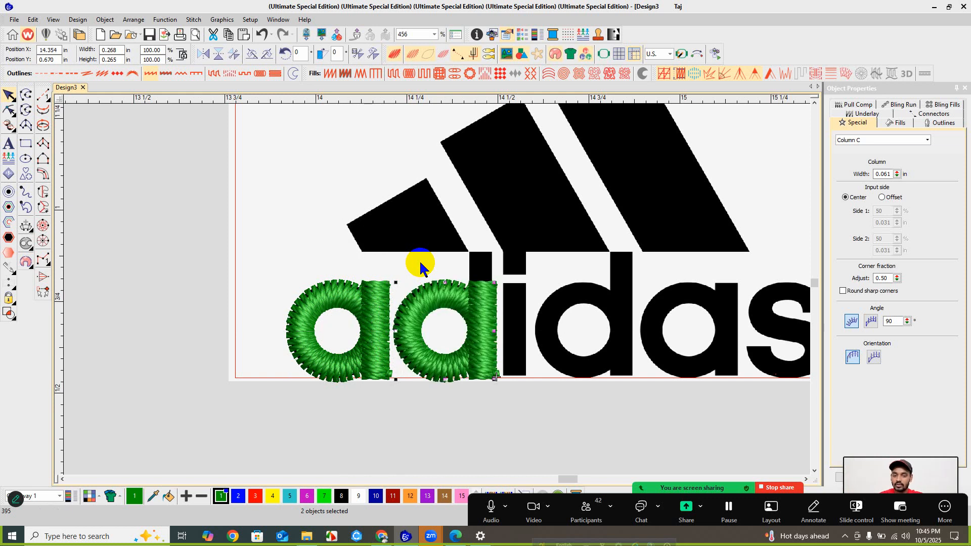
{"action": "key", "text": "Left"}
{"action": "key", "text": "Left"}
{"action": "key", "text": "Left"}
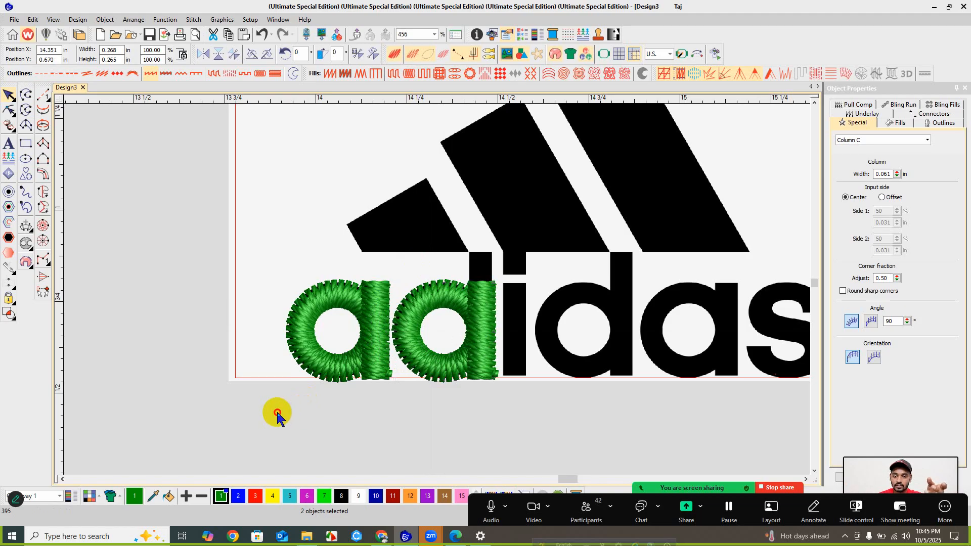
- Select both objects of the original letter a and look up the Duplicate command for them
{"action": "left_click", "coordinate": [407, 252]}
{"action": "left_click", "coordinate": [394, 329]}
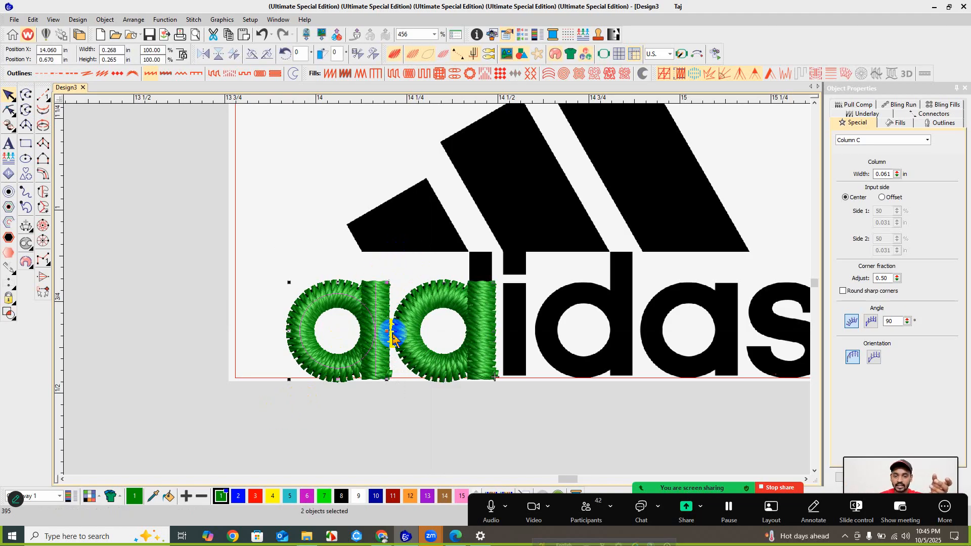
{"action": "right_click", "coordinate": [364, 298]}
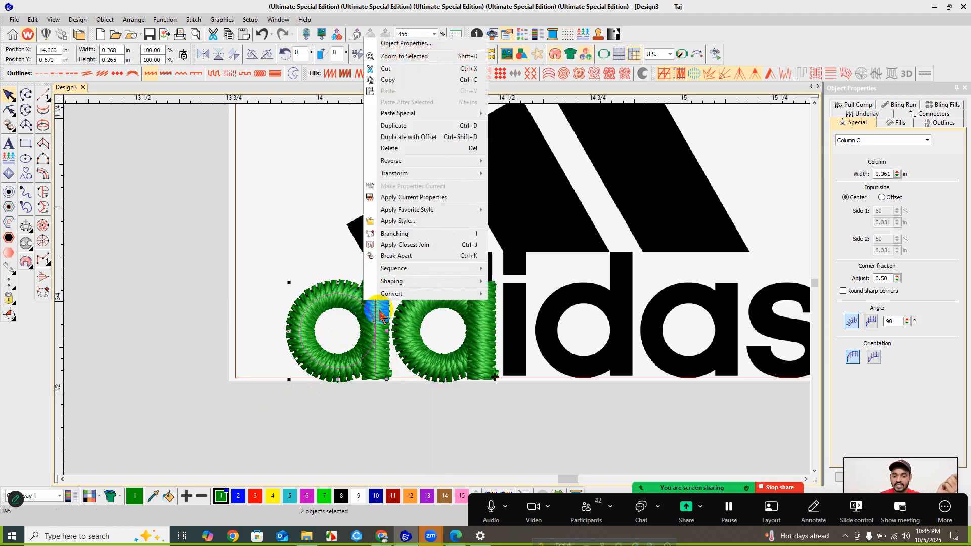
{"action": "left_click", "coordinate": [415, 127]}
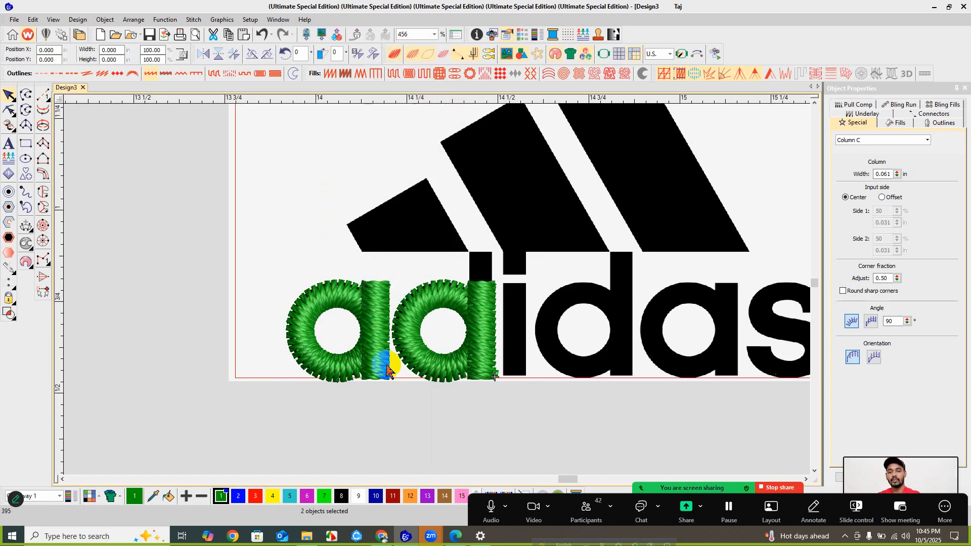
- Delete the duplicated letter a lying over the first d
{"action": "left_click_drag", "start_coordinate": [393, 429], "coordinate": [540, 237]}
{"action": "key", "text": "Delete"}
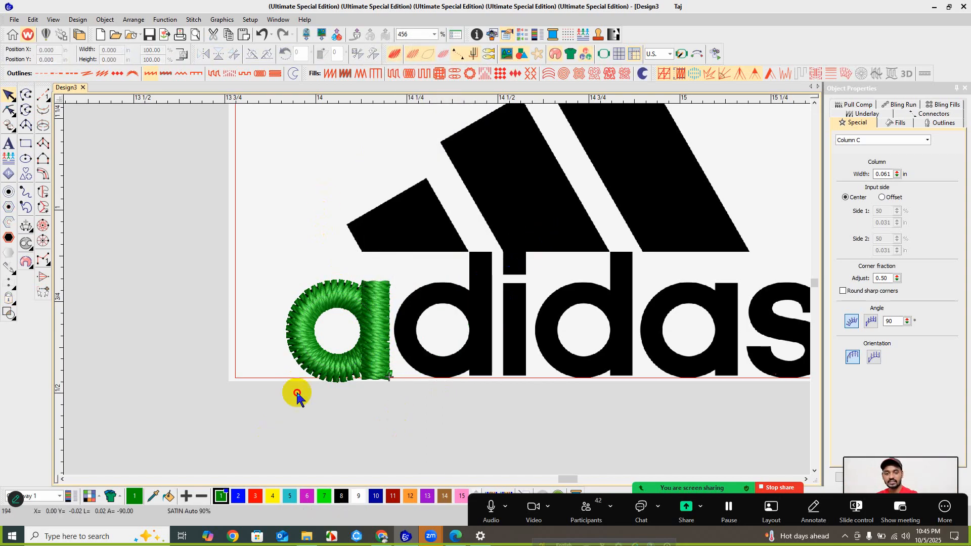
- Duplicate both objects of the stitched letter a and move the copy horizontally to X 14.348 in, over the first d
{"action": "left_click_drag", "start_coordinate": [249, 433], "coordinate": [439, 248]}
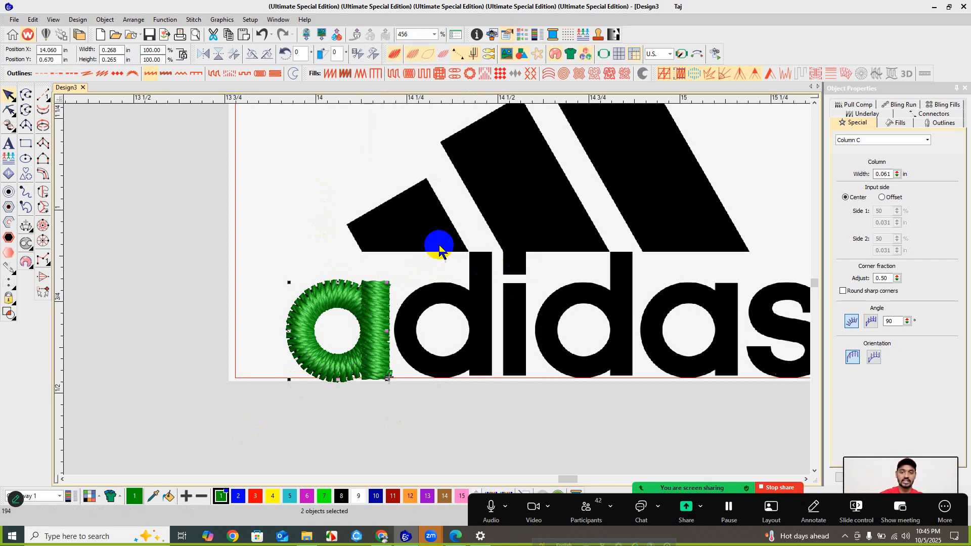
{"action": "key", "text": "Right"}
{"action": "key", "text": "Right"}
{"action": "key", "text": "Right"}
{"action": "key", "text": "Right"}
{"action": "key", "text": "Right"}
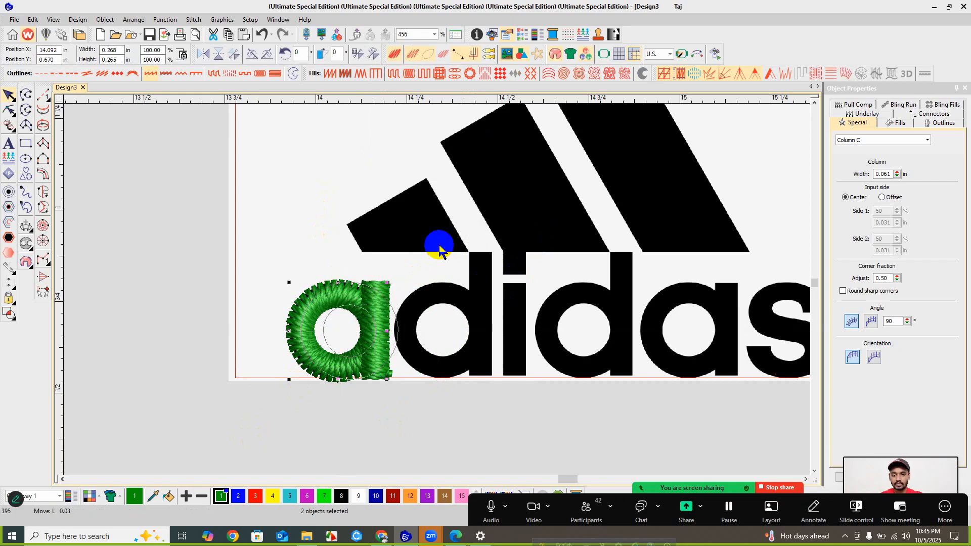
{"action": "key", "text": "Right"}
{"action": "key", "text": "Right"}
{"action": "key", "text": "Right"}
{"action": "key", "text": "Right"}
{"action": "key", "text": "Right"}
{"action": "key", "text": "Right"}
{"action": "key", "text": "Right"}
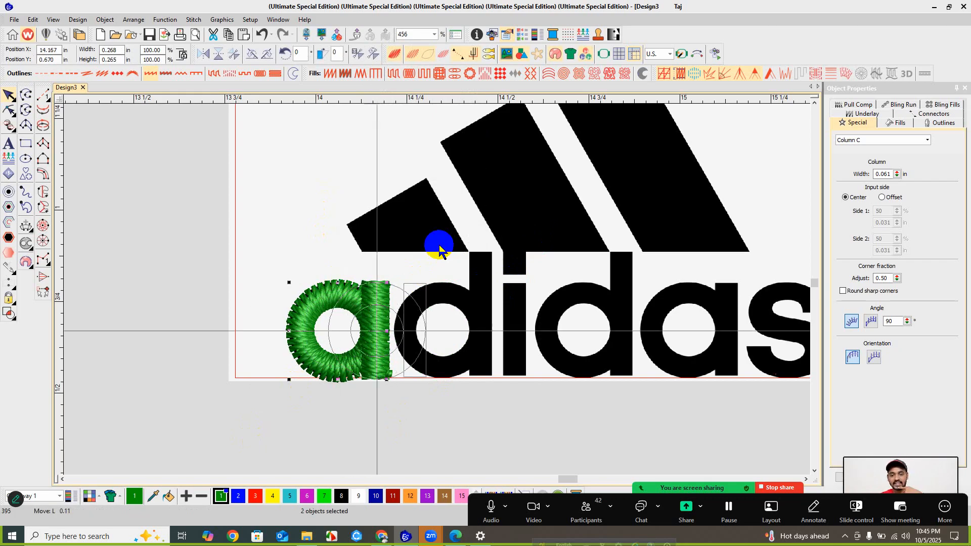
{"action": "key", "text": "Right"}
{"action": "key", "text": "Right"}
{"action": "key", "text": "Right"}
{"action": "key", "text": "Right"}
{"action": "key", "text": "Right"}
{"action": "key", "text": "Right"}
{"action": "key", "text": "Right"}
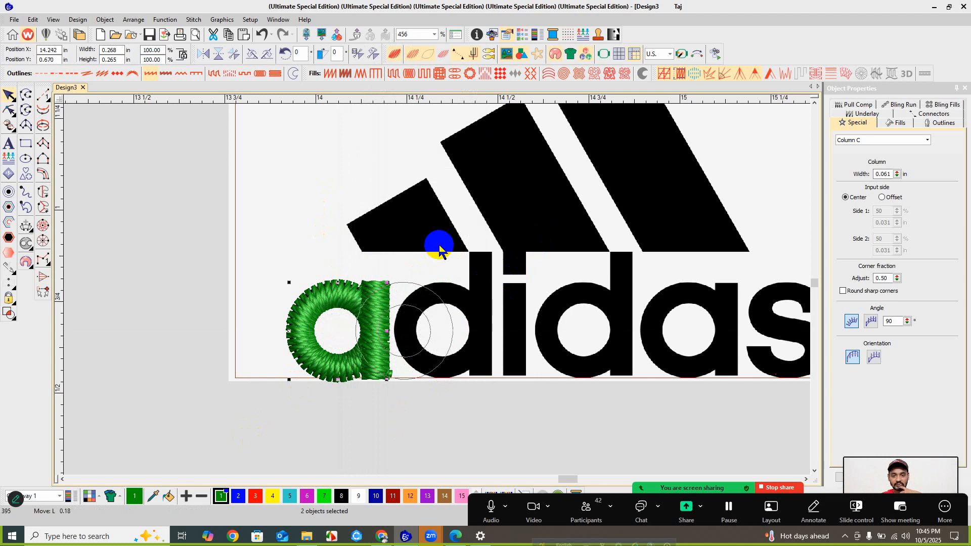
{"action": "key", "text": "Right"}
{"action": "key", "text": "Right"}
{"action": "key", "text": "Right"}
{"action": "key", "text": "Right"}
{"action": "key", "text": "Right"}
{"action": "key", "text": "Right"}
{"action": "key", "text": "Right"}
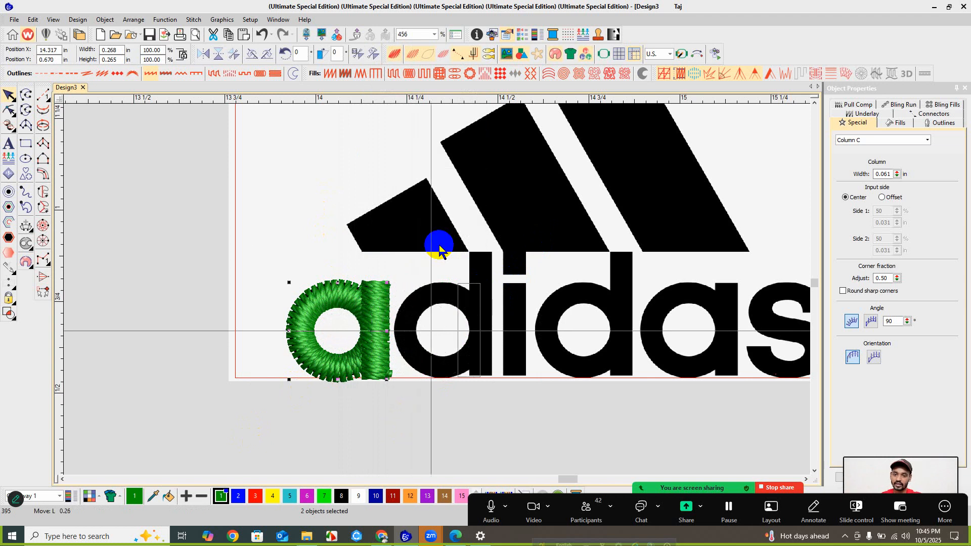
{"action": "key", "text": "Right"}
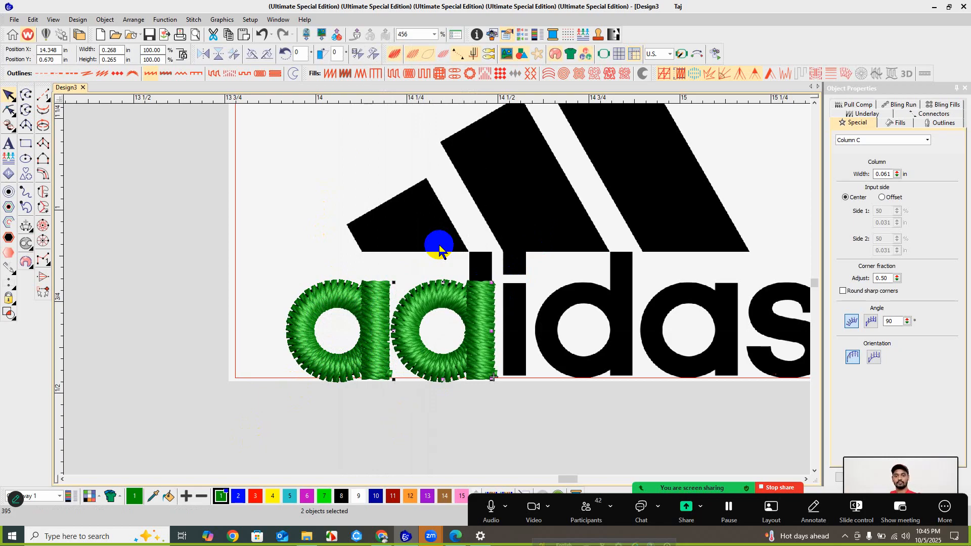
- Mute and unmute the microphone in the Zoom meeting and restart the camera video
{"action": "left_click", "coordinate": [493, 508]}
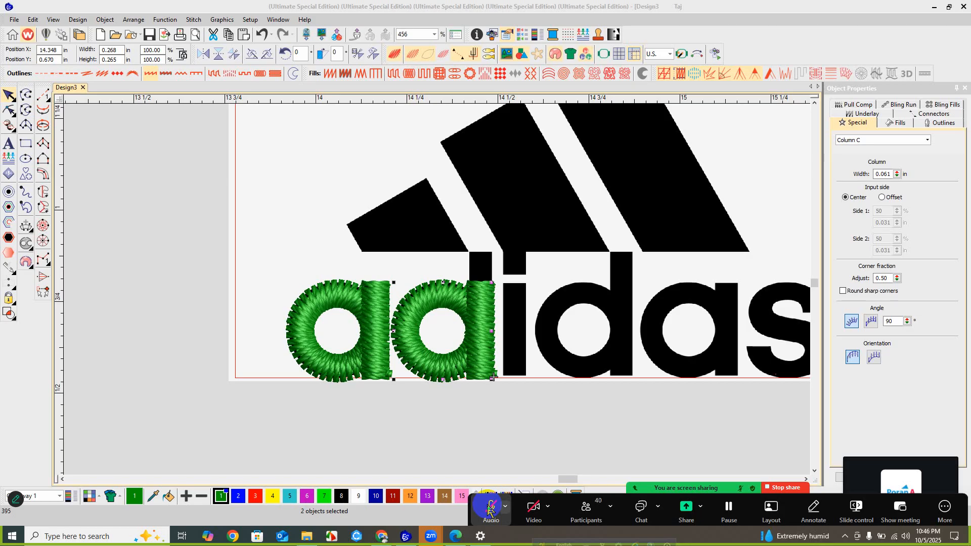
{"action": "left_click", "coordinate": [488, 508]}
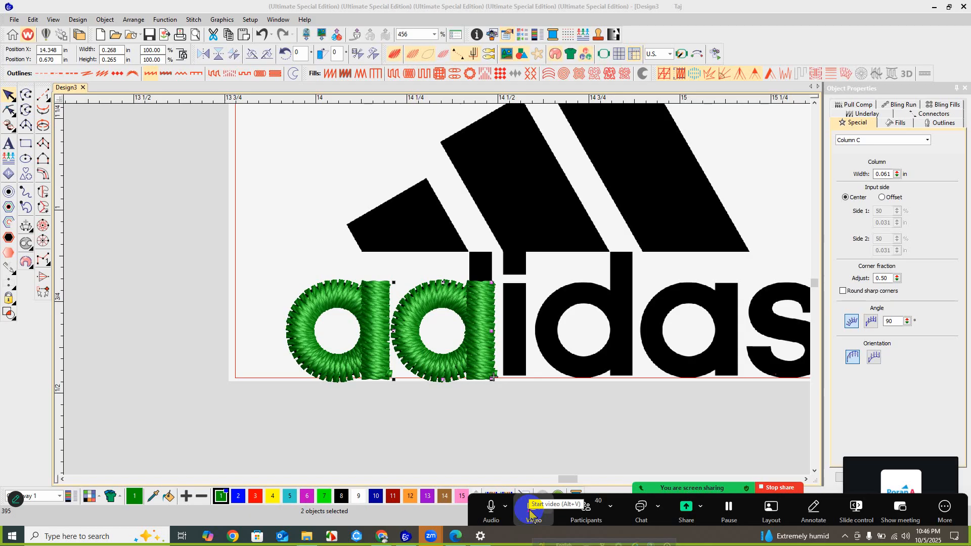
{"action": "left_click", "coordinate": [529, 510]}
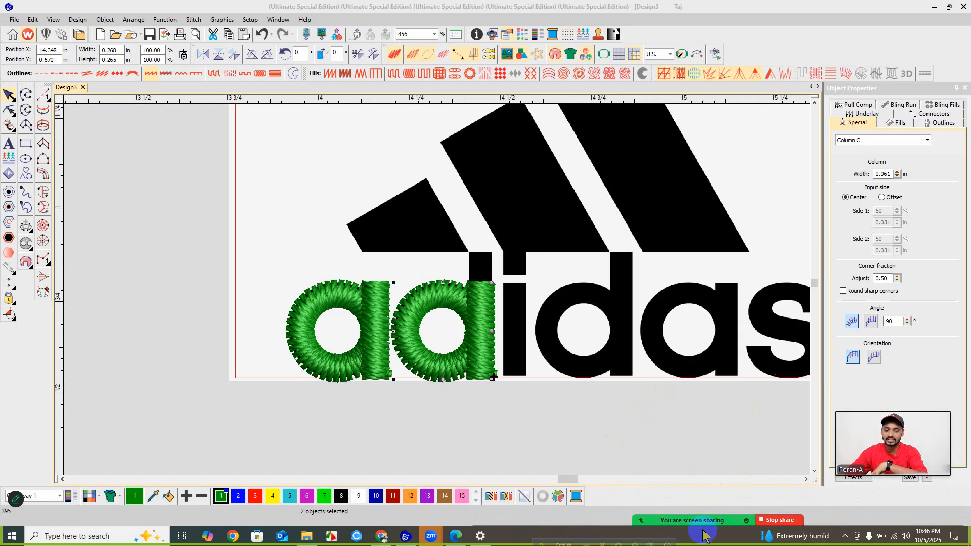
{"action": "mouse_move", "coordinate": [574, 513]}
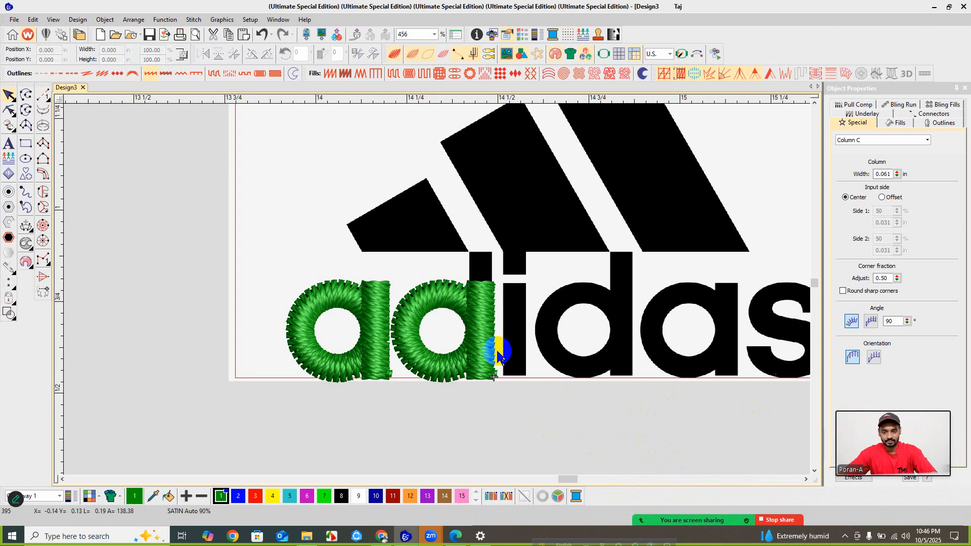
- Examine the bowl and stem objects of the duplicated letter over the first d
{"action": "scroll", "coordinate": [433, 281], "scroll_direction": "up", "scroll_amount": 2}
{"action": "left_click", "coordinate": [430, 261]}
{"action": "scroll", "coordinate": [433, 282], "scroll_direction": "down", "scroll_amount": 2}
{"action": "scroll", "coordinate": [433, 281], "scroll_direction": "up", "scroll_amount": 1}
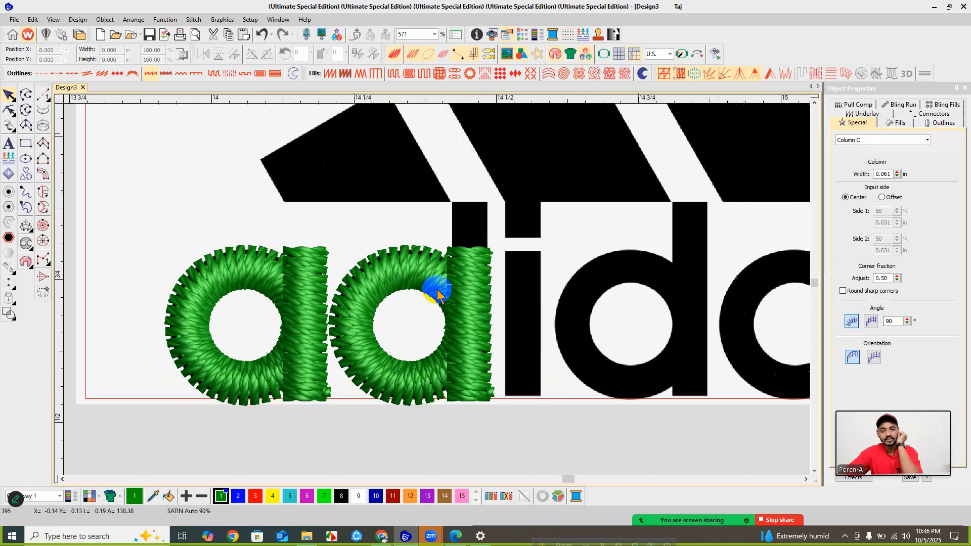
{"action": "left_click", "coordinate": [342, 293]}
{"action": "left_click", "coordinate": [453, 262]}
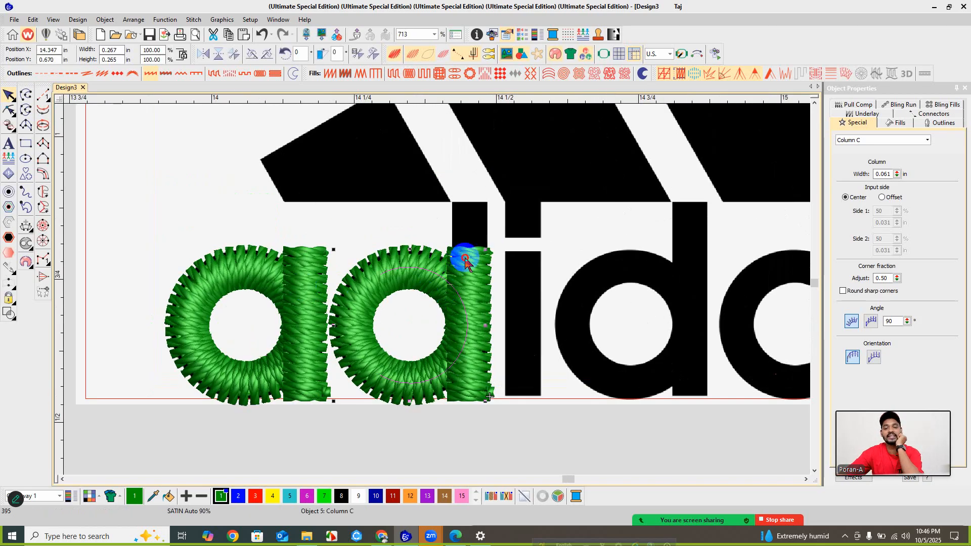
{"action": "left_click", "coordinate": [473, 344]}
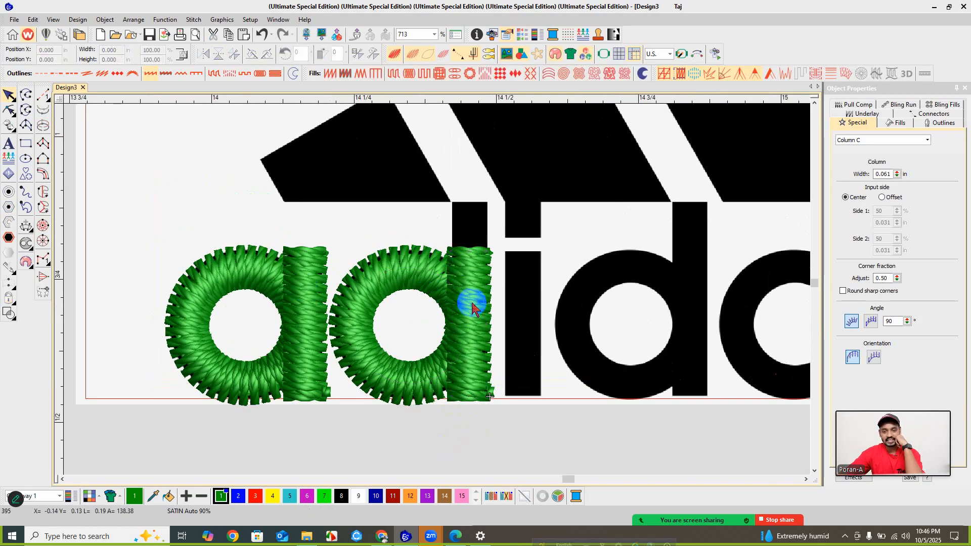
{"action": "left_click", "coordinate": [461, 434]}
{"action": "left_click", "coordinate": [466, 360]}
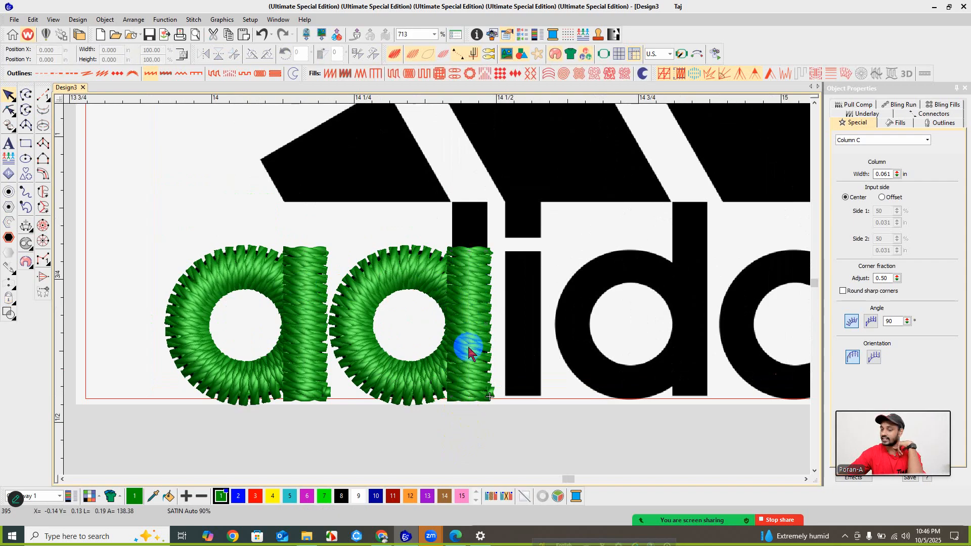
{"action": "left_click", "coordinate": [502, 435]}
{"action": "left_click", "coordinate": [315, 237]}
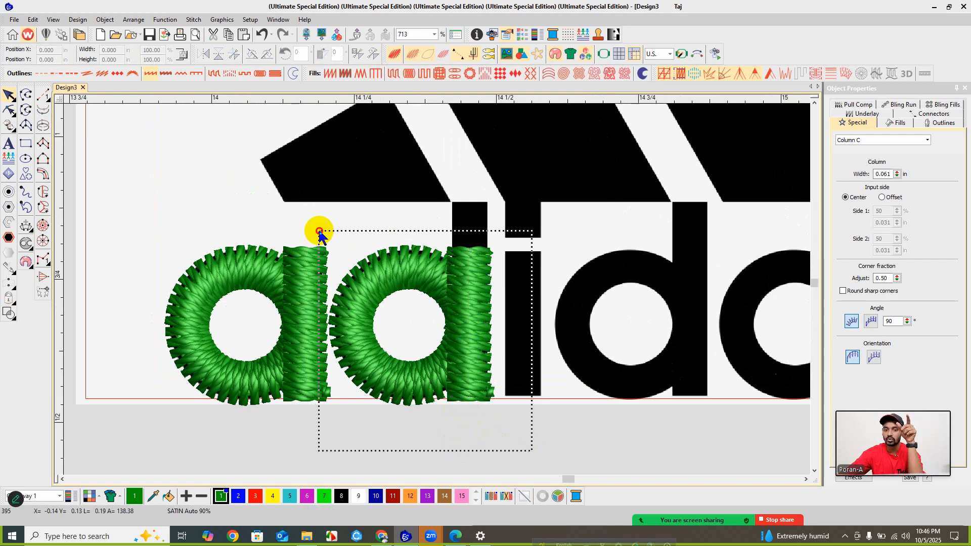
{"action": "left_click_drag", "start_coordinate": [319, 234], "coordinate": [320, 221]}
{"action": "left_click", "coordinate": [468, 427]}
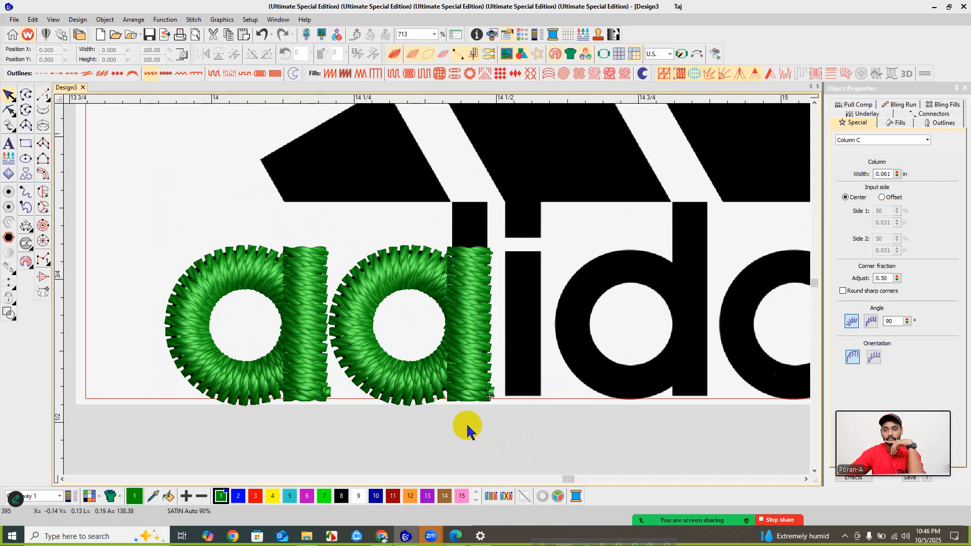
{"action": "left_click", "coordinate": [515, 341]}
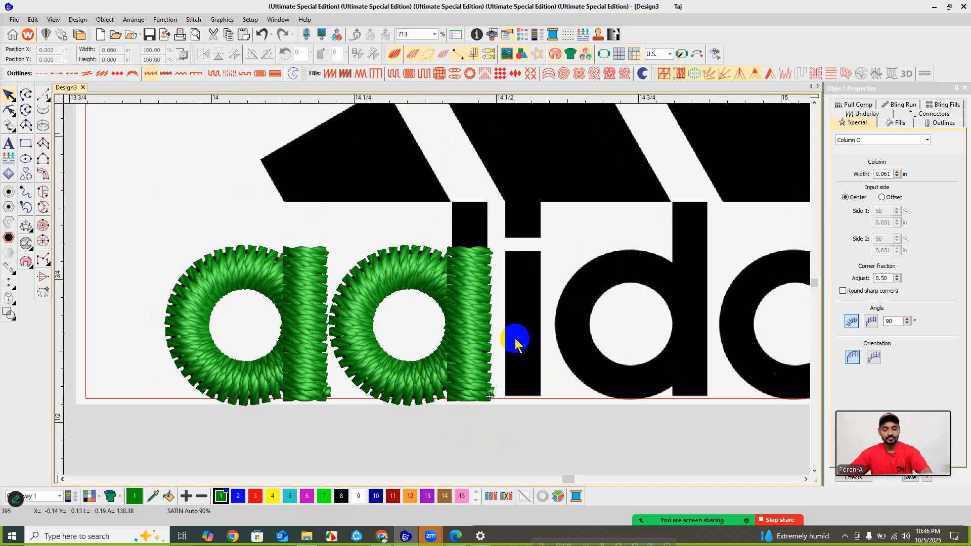
- Extend the duplicated letter's stem upward to the top of the black d, making the column 0.340 in high
{"action": "left_click", "coordinate": [470, 280]}
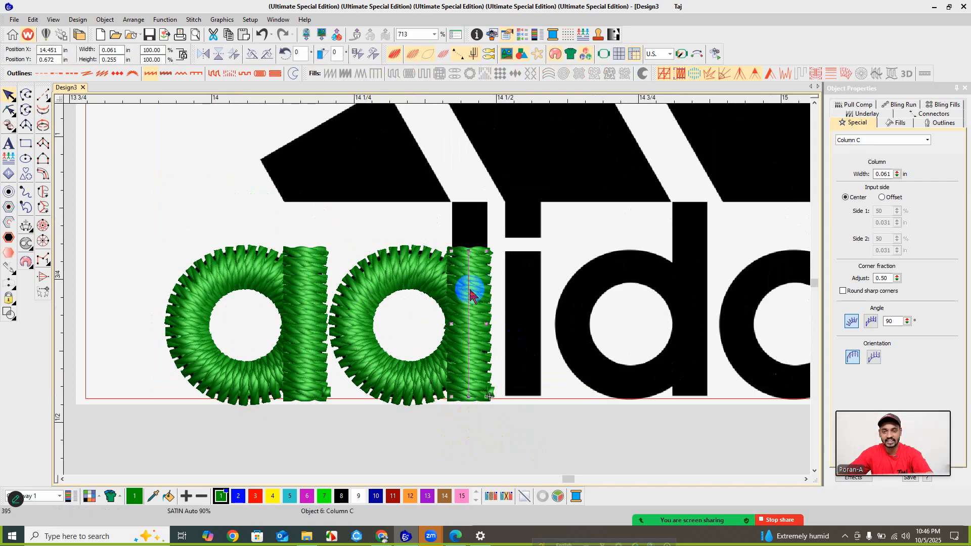
{"action": "left_click", "coordinate": [438, 293]}
{"action": "scroll", "coordinate": [438, 293], "scroll_direction": "up", "scroll_amount": 3}
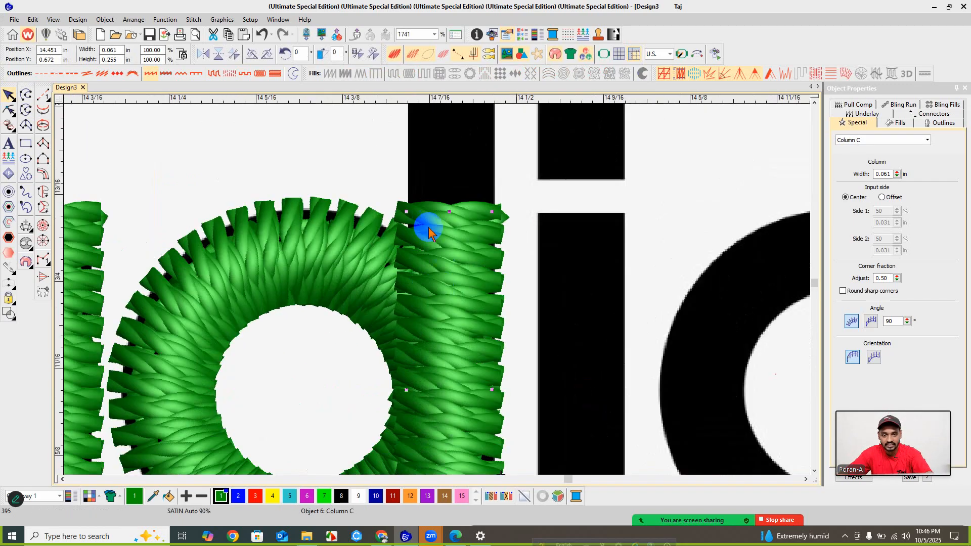
{"action": "scroll", "coordinate": [438, 303], "scroll_direction": "down", "scroll_amount": 2}
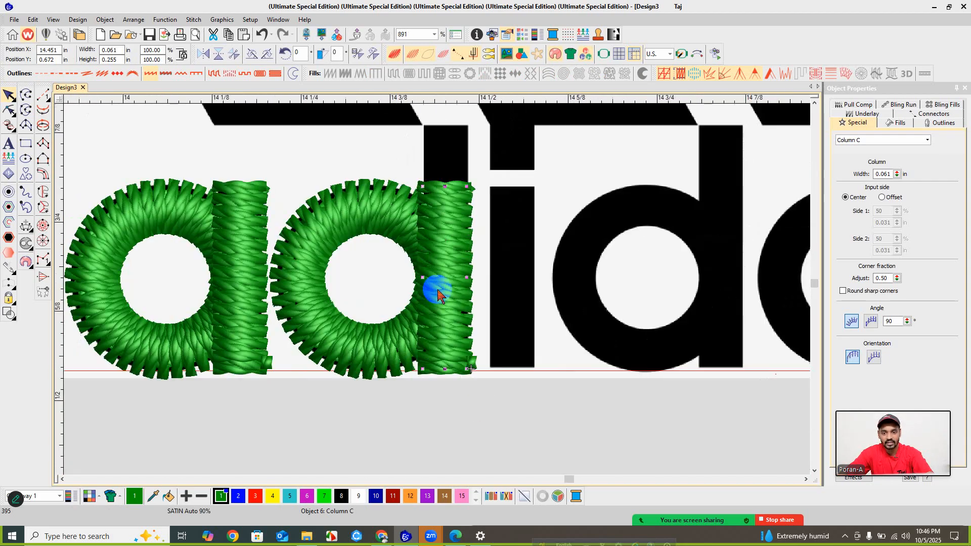
{"action": "left_click", "coordinate": [444, 230]}
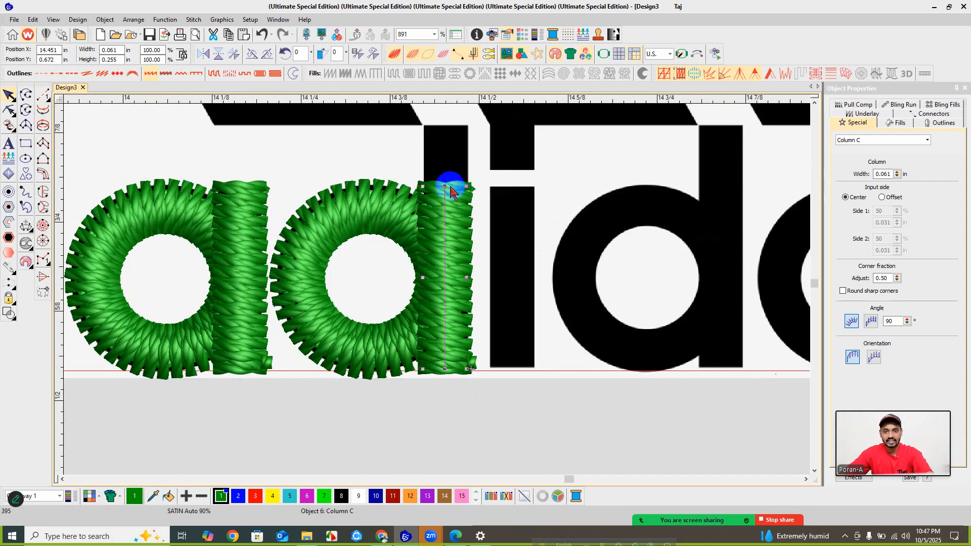
{"action": "left_click_drag", "start_coordinate": [445, 187], "coordinate": [453, 126]}
{"action": "scroll", "coordinate": [427, 277], "scroll_direction": "down", "scroll_amount": 5}
{"action": "scroll", "coordinate": [438, 293], "scroll_direction": "up", "scroll_amount": 4}
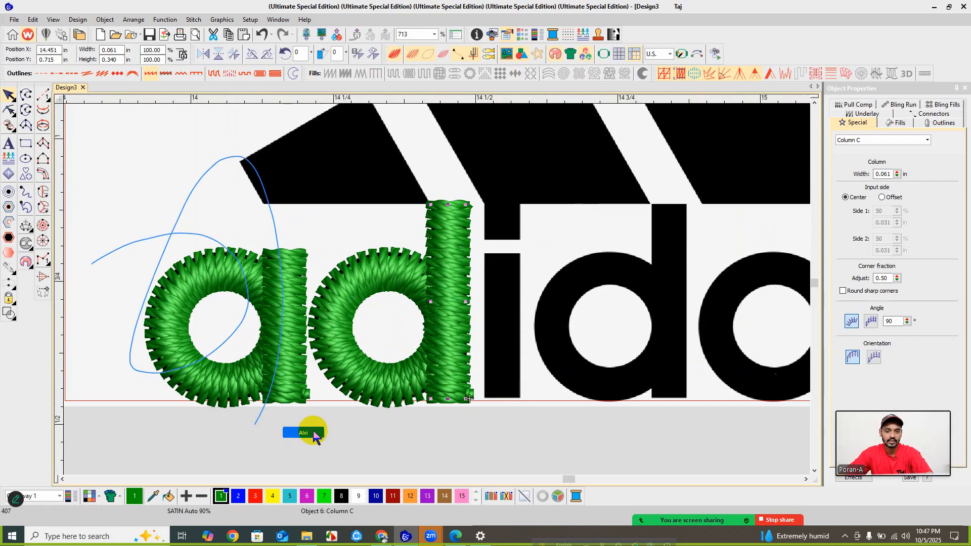
- Stop sharing the screen in Zoom and share the entire screen again to clear the drawn annotation
{"action": "mouse_move", "coordinate": [678, 509]}
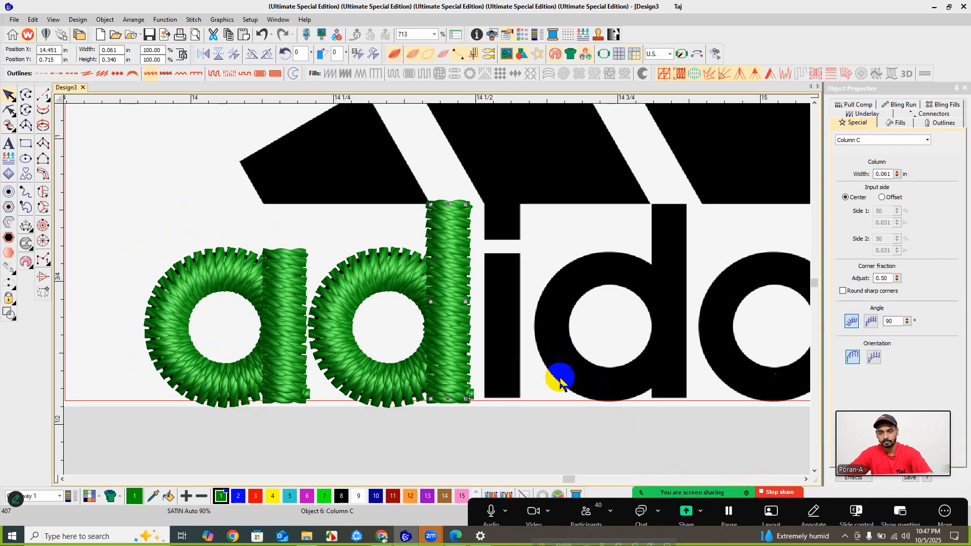
{"action": "left_click", "coordinate": [493, 437]}
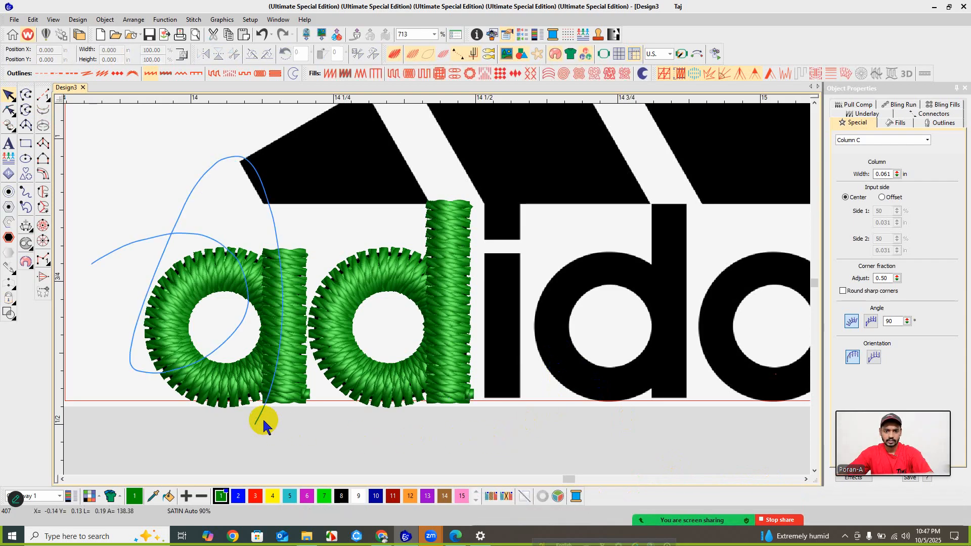
{"action": "scroll", "coordinate": [349, 377], "scroll_direction": "down", "scroll_amount": 2}
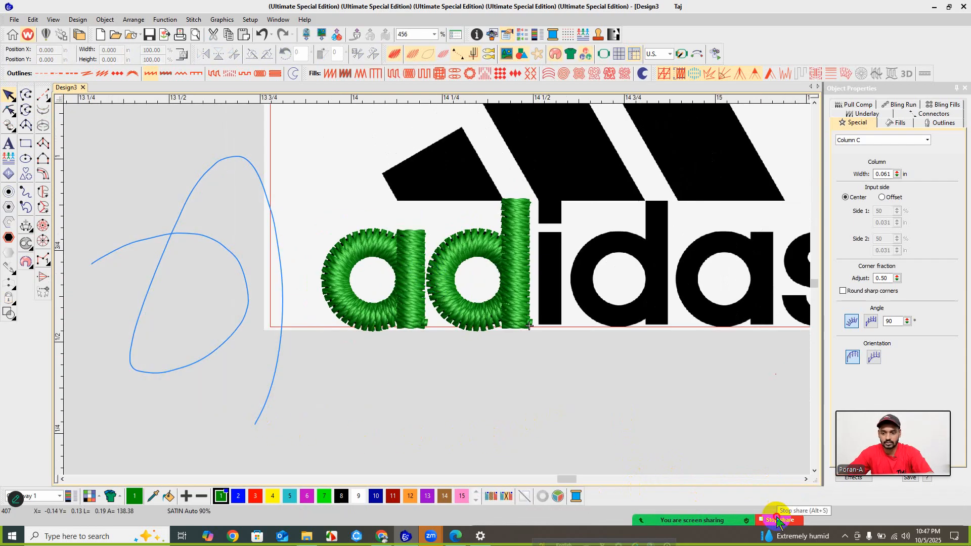
{"action": "left_click", "coordinate": [777, 520]}
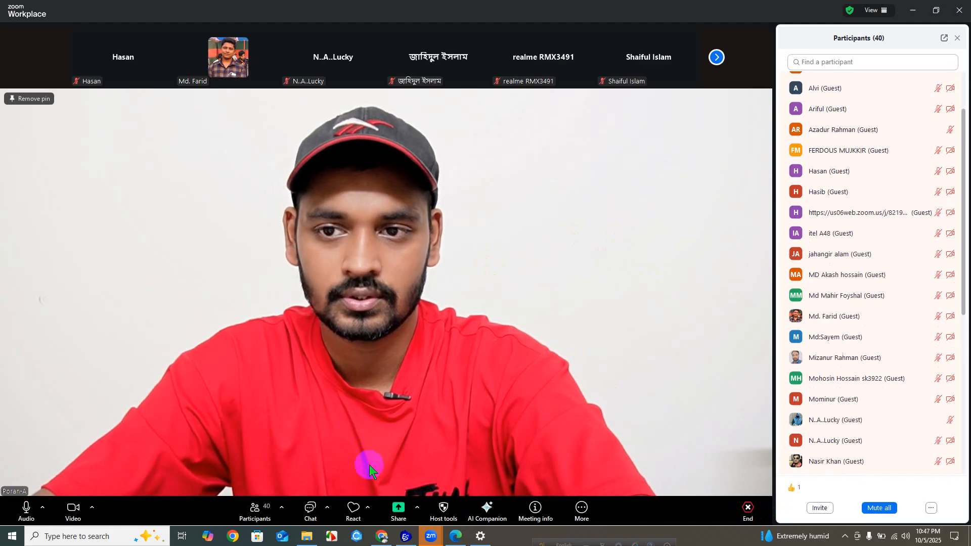
{"action": "left_click", "coordinate": [399, 507]}
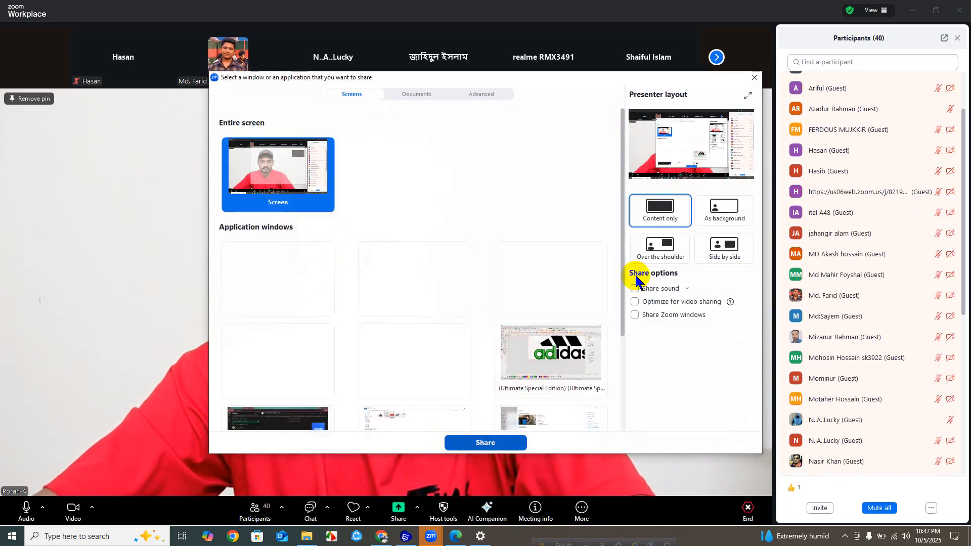
{"action": "key", "text": "Return"}
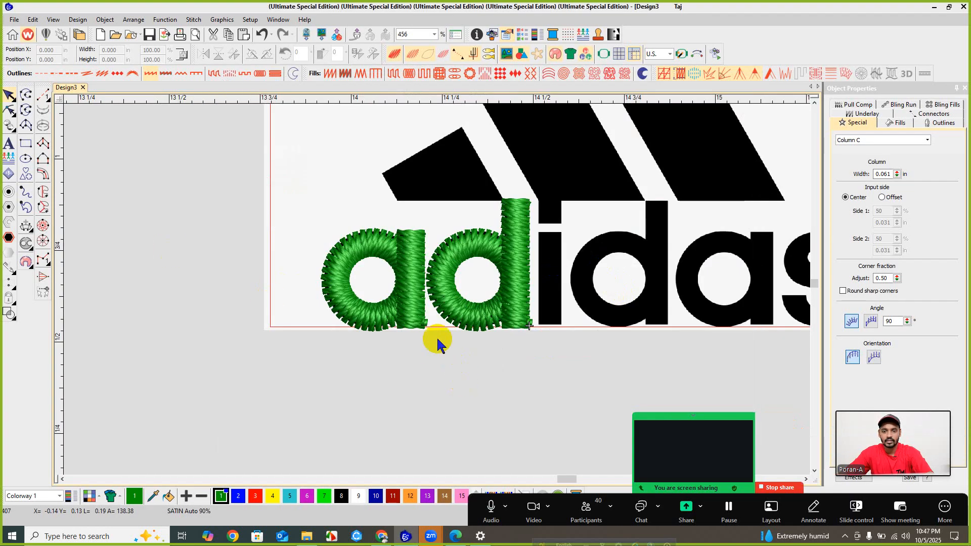
- Delete both objects of the stitched letter d
{"action": "left_click_drag", "start_coordinate": [419, 344], "coordinate": [568, 174]}
{"action": "key", "text": "Delete"}
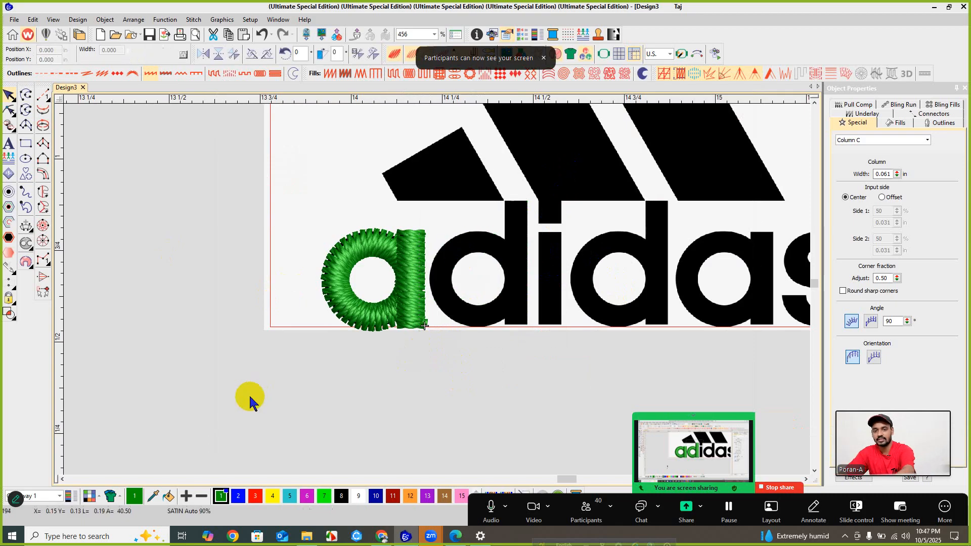
- Duplicate both objects of the stitched letter a and place the copy over the first d at X 14.352 in, keeping Y 0.670 in
{"action": "left_click_drag", "start_coordinate": [305, 386], "coordinate": [434, 211]}
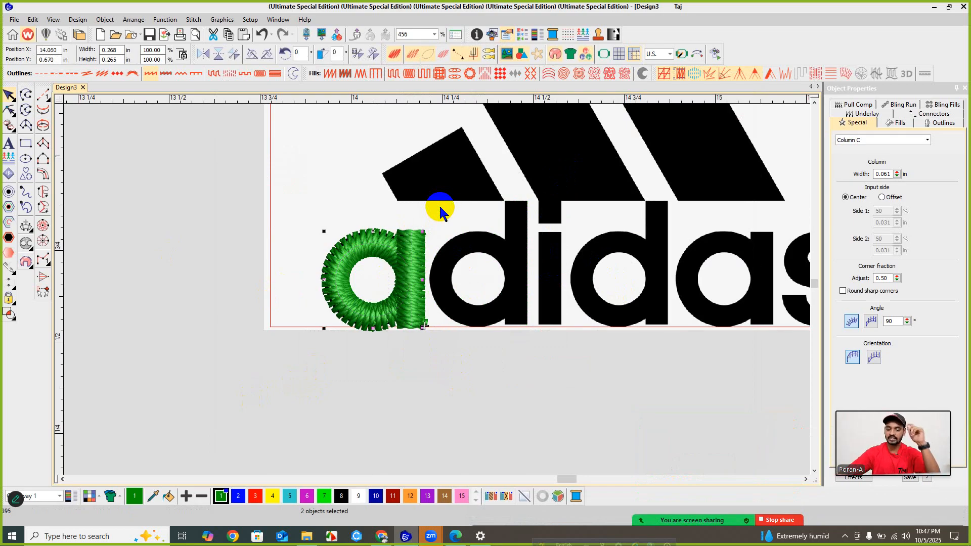
{"action": "key", "text": "Left"}
{"action": "key", "text": "Right"}
{"action": "key", "text": "Right"}
{"action": "key", "text": "Right"}
{"action": "key", "text": "Right"}
{"action": "key", "text": "Right"}
{"action": "key", "text": "Right"}
{"action": "key", "text": "Right"}
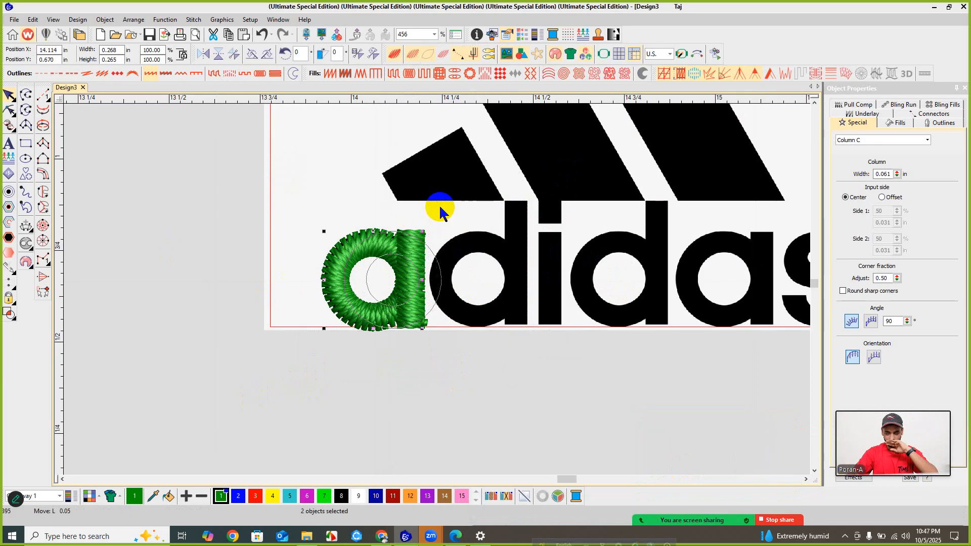
{"action": "key", "text": "Right"}
{"action": "key", "text": "Right"}
{"action": "key", "text": "Right"}
{"action": "key", "text": "Right"}
{"action": "key", "text": "Right"}
{"action": "key", "text": "Right"}
{"action": "key", "text": "Right"}
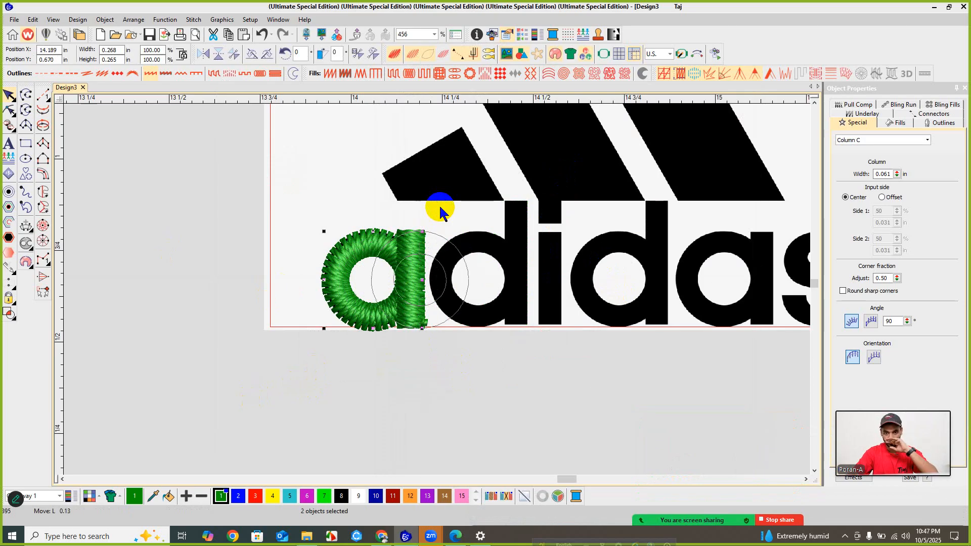
{"action": "key", "text": "Right"}
{"action": "key", "text": "Right"}
{"action": "key", "text": "Right"}
{"action": "key", "text": "Right"}
{"action": "key", "text": "Right"}
{"action": "key", "text": "Right"}
{"action": "key", "text": "Right"}
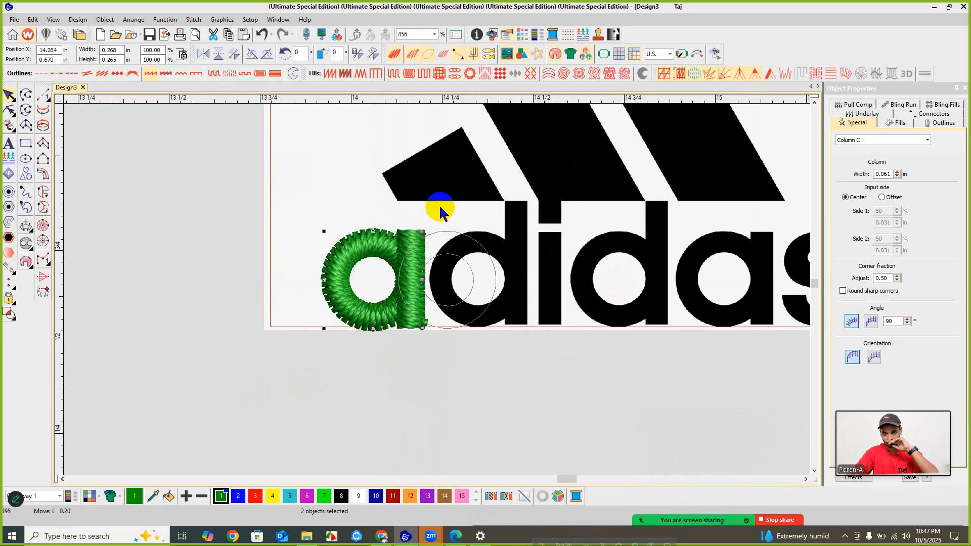
{"action": "key", "text": "Right"}
{"action": "key", "text": "Right"}
{"action": "key", "text": "Right"}
{"action": "key", "text": "Right"}
{"action": "key", "text": "Right"}
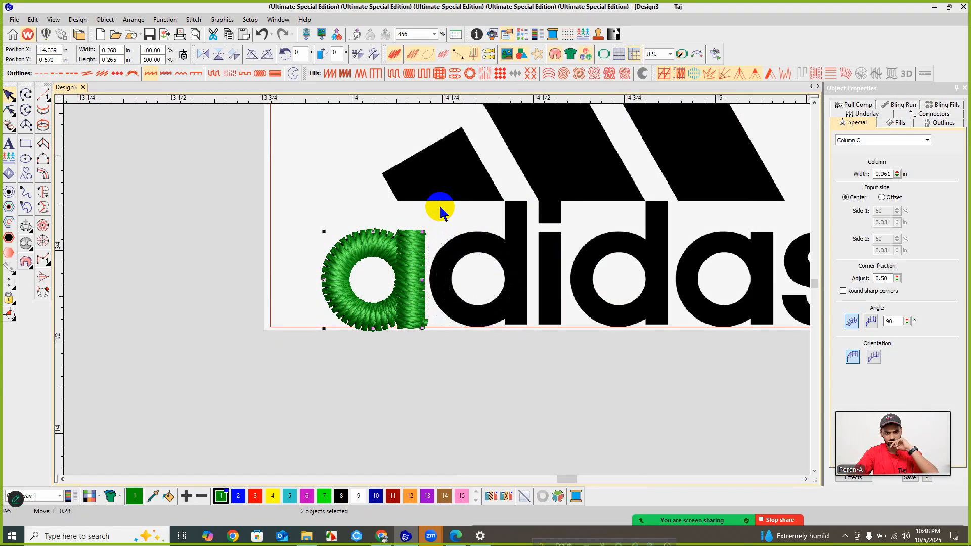
{"action": "key", "text": "Return"}
{"action": "key", "text": "Right"}
{"action": "key", "text": "Return"}
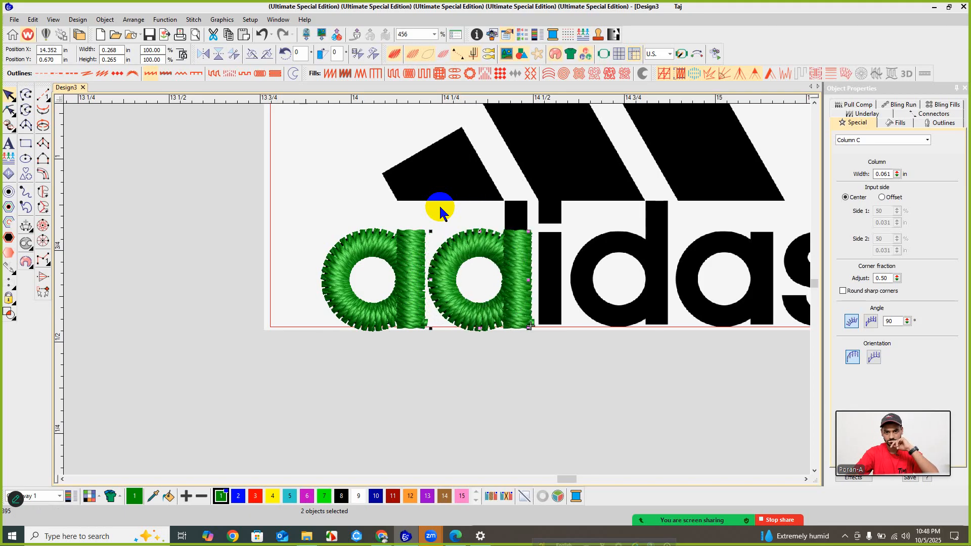
- Shift the copied letter to X 14.349 in and extend its stem to the top of the black d, 0.343 in high
{"action": "key", "text": "Left"}
{"action": "key", "text": "Return"}
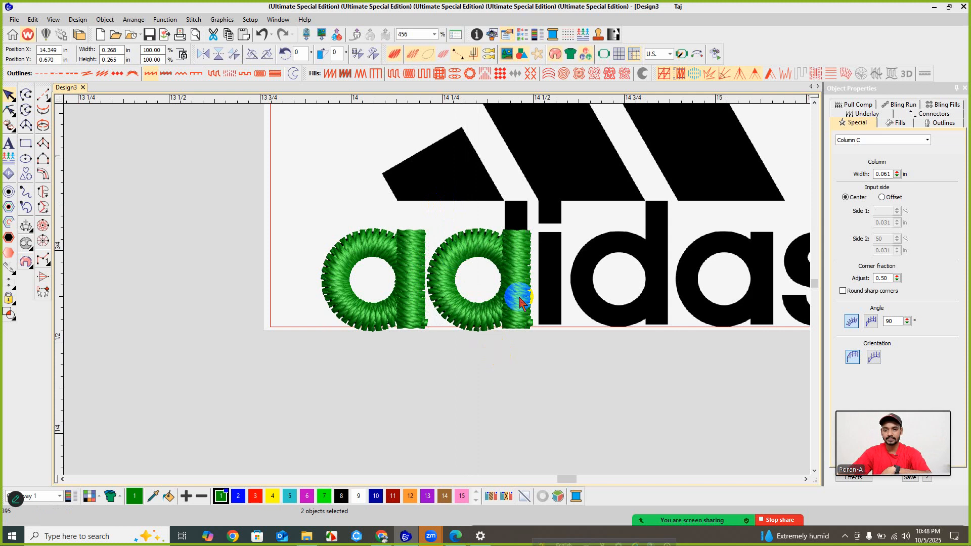
{"action": "left_click", "coordinate": [516, 234]}
{"action": "left_click_drag", "start_coordinate": [517, 231], "coordinate": [519, 201]}
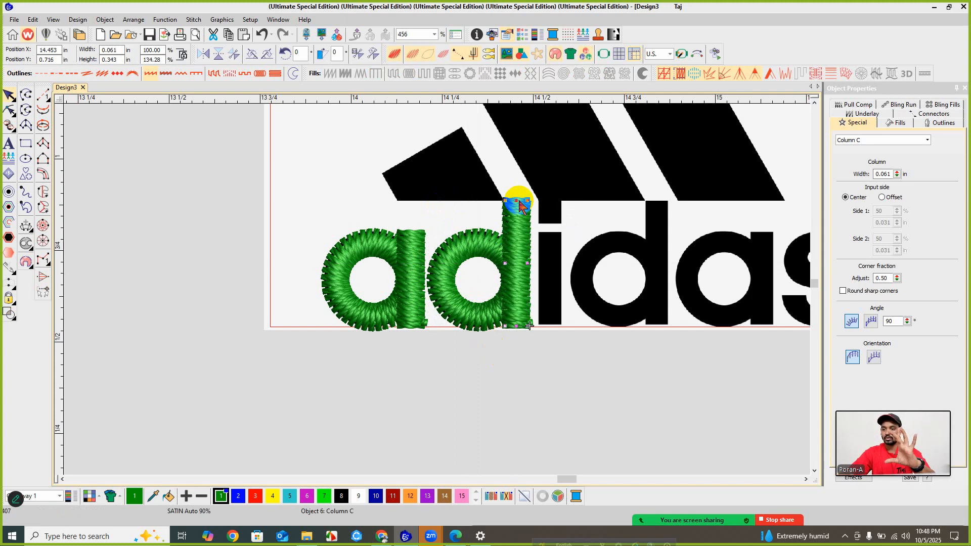
{"action": "left_click", "coordinate": [451, 335]}
- Examine the stitched a and d against the black lettering, including the stitch structure of the d's stem
{"action": "scroll", "coordinate": [433, 288], "scroll_direction": "down", "scroll_amount": 1}
{"action": "scroll", "coordinate": [437, 294], "scroll_direction": "up", "scroll_amount": 3}
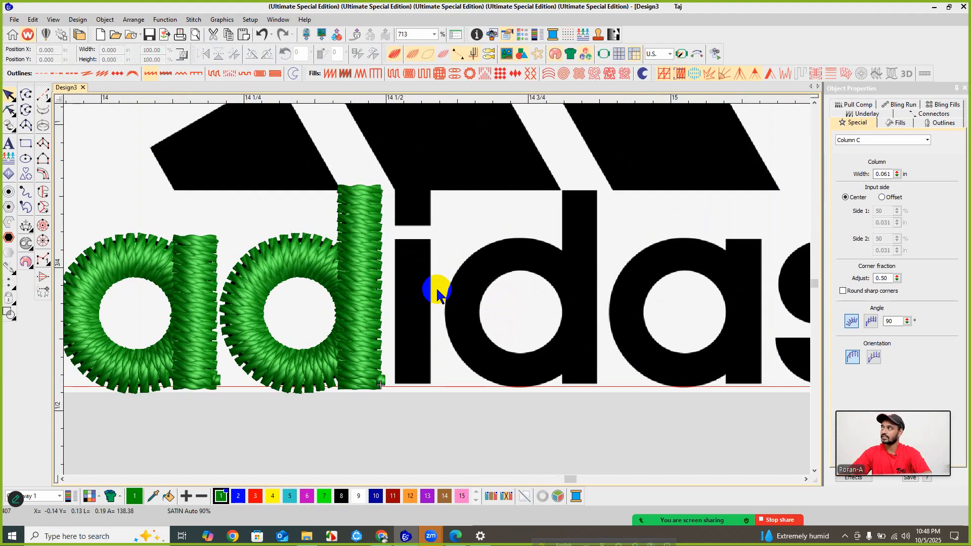
{"action": "scroll", "coordinate": [437, 293], "scroll_direction": "down", "scroll_amount": 2}
{"action": "left_click_drag", "start_coordinate": [459, 399], "coordinate": [207, 232]}
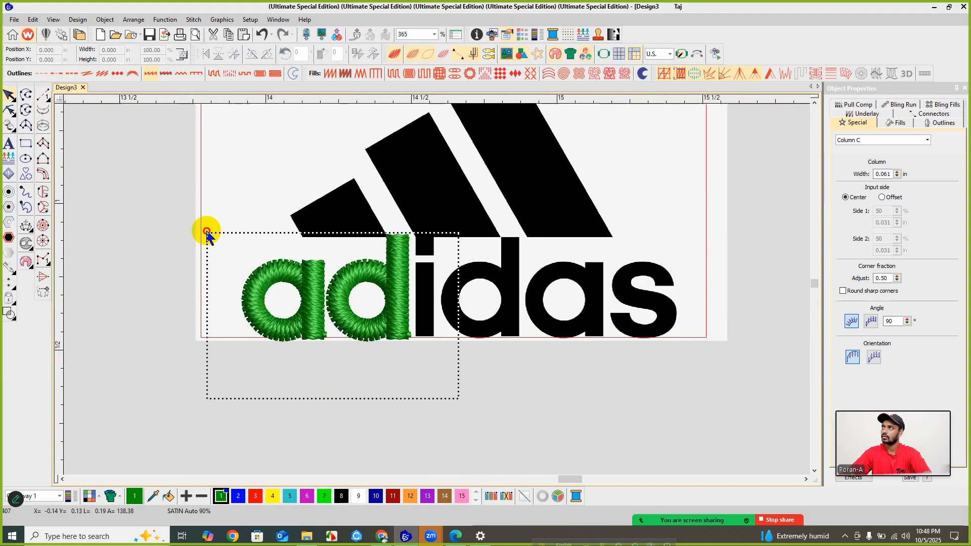
{"action": "left_click", "coordinate": [400, 365]}
{"action": "scroll", "coordinate": [438, 293], "scroll_direction": "up", "scroll_amount": 1}
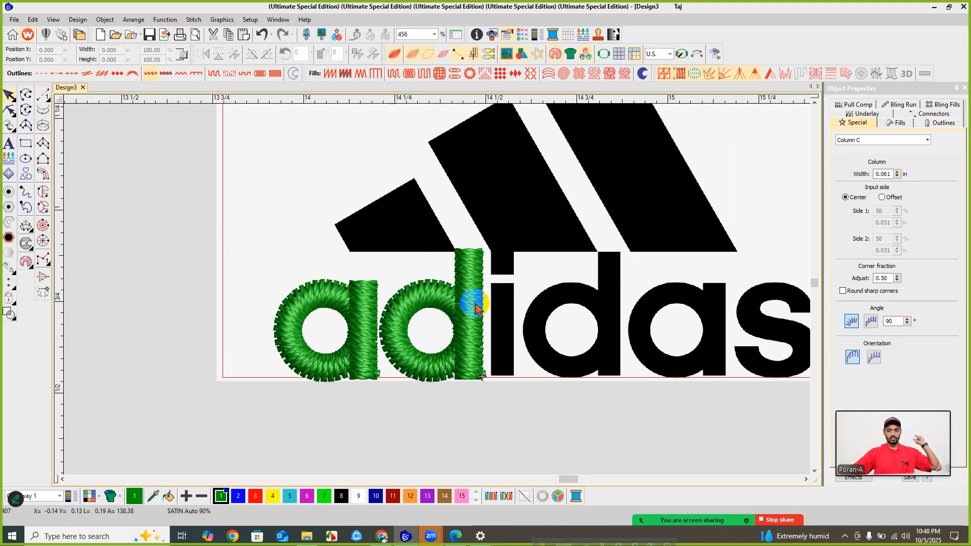
{"action": "scroll", "coordinate": [433, 277], "scroll_direction": "up", "scroll_amount": 1}
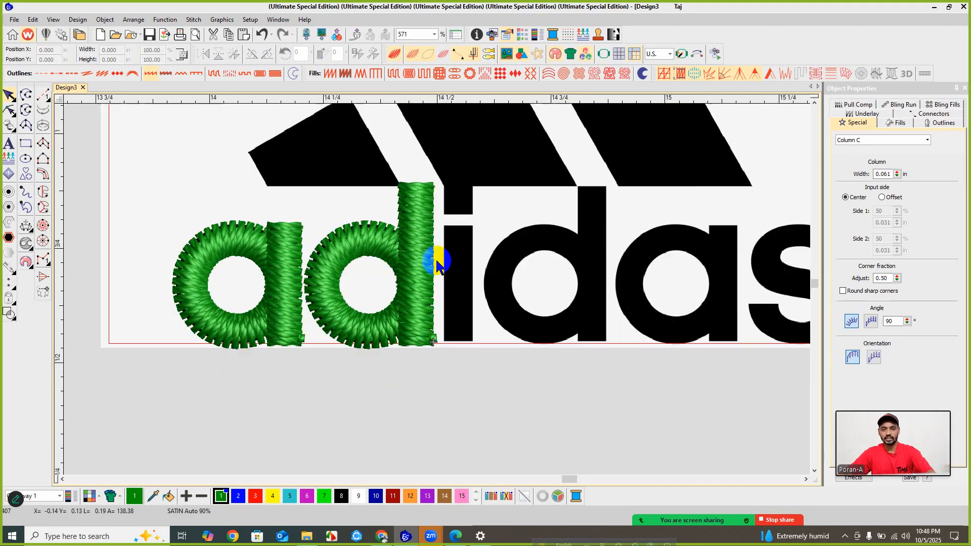
{"action": "left_click", "coordinate": [418, 241]}
{"action": "left_click", "coordinate": [455, 375]}
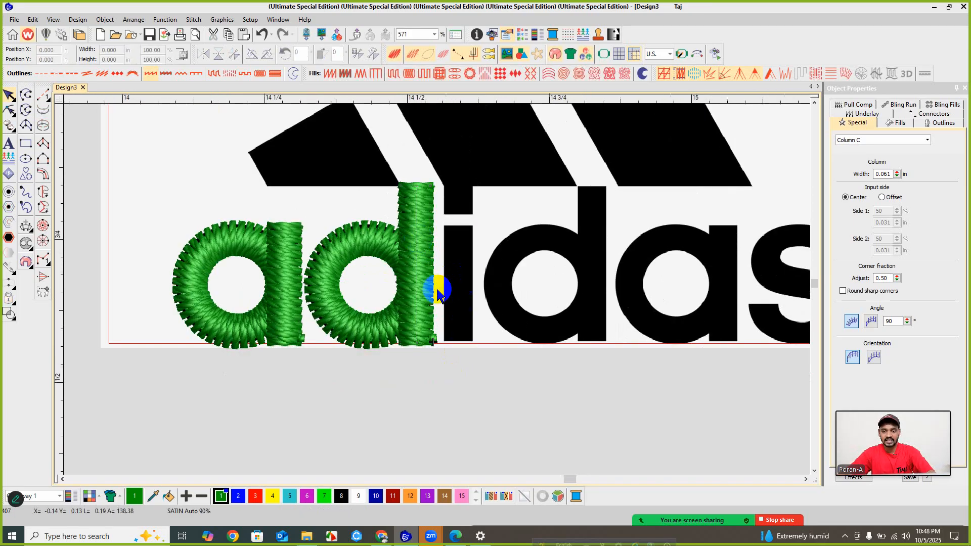
{"action": "scroll", "coordinate": [439, 286], "scroll_direction": "up", "scroll_amount": 1}
{"action": "scroll", "coordinate": [379, 313], "scroll_direction": "up", "scroll_amount": 2}
{"action": "scroll", "coordinate": [366, 255], "scroll_direction": "down", "scroll_amount": 3}
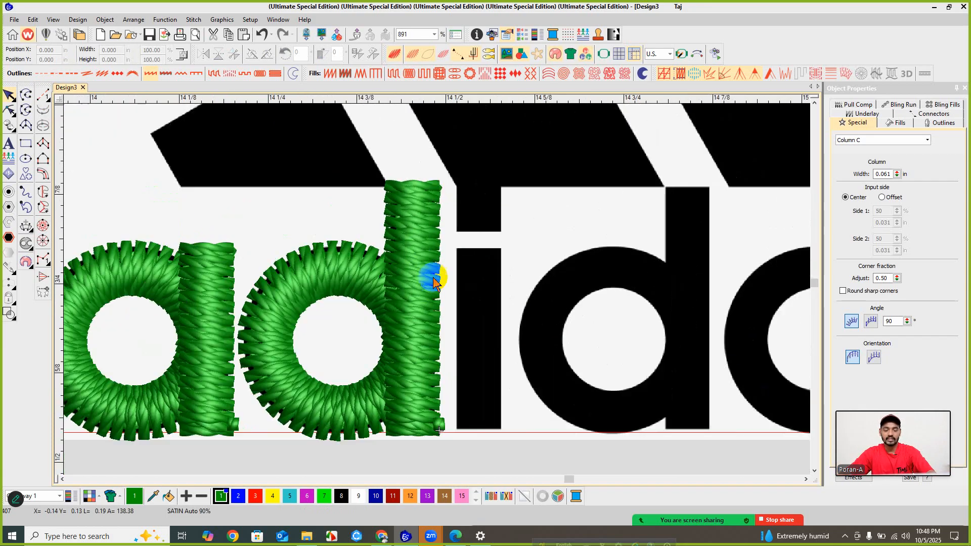
{"action": "left_click", "coordinate": [418, 244]}
{"action": "scroll", "coordinate": [437, 296], "scroll_direction": "up", "scroll_amount": 1}
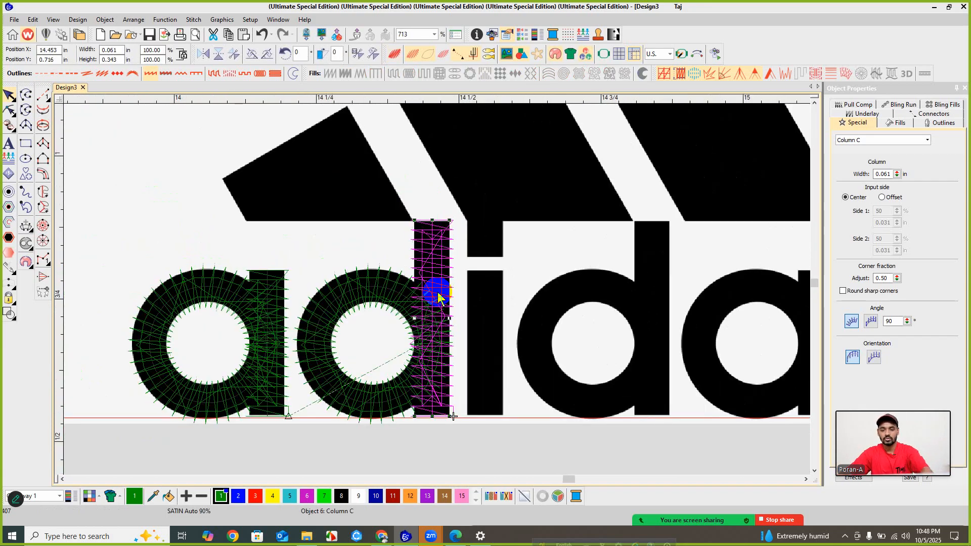
{"action": "left_click", "coordinate": [472, 444]}
{"action": "scroll", "coordinate": [431, 286], "scroll_direction": "down", "scroll_amount": 2}
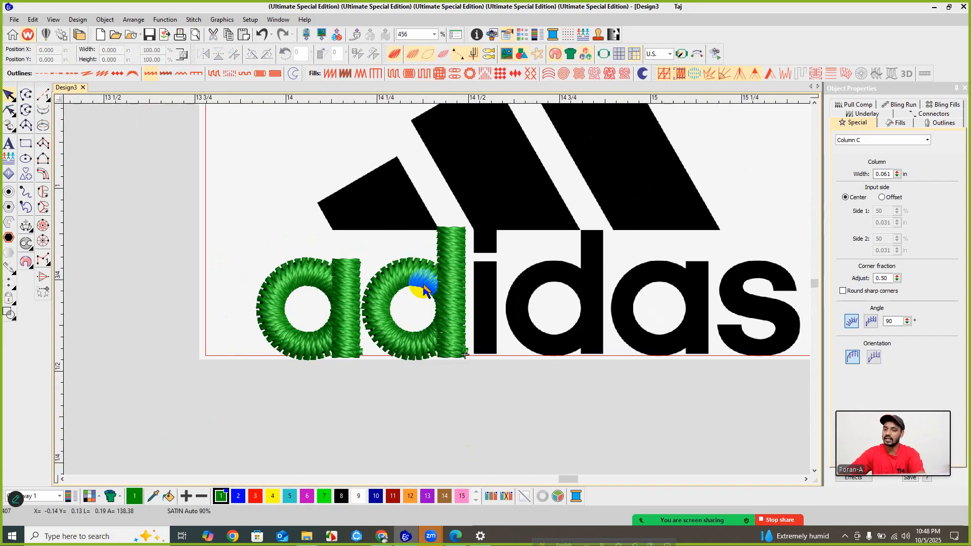
{"action": "scroll", "coordinate": [438, 281], "scroll_direction": "up", "scroll_amount": 1}
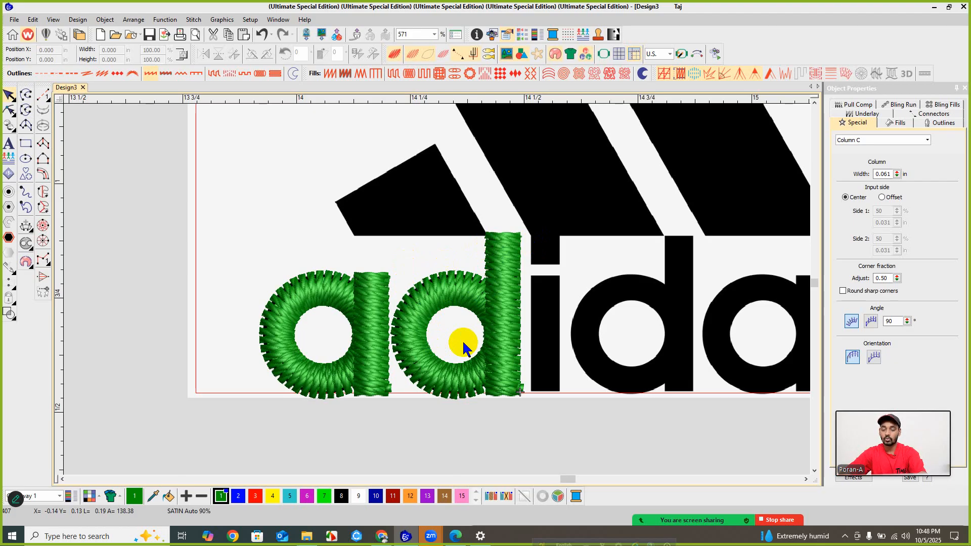
{"action": "scroll", "coordinate": [464, 335], "scroll_direction": "down", "scroll_amount": 3}
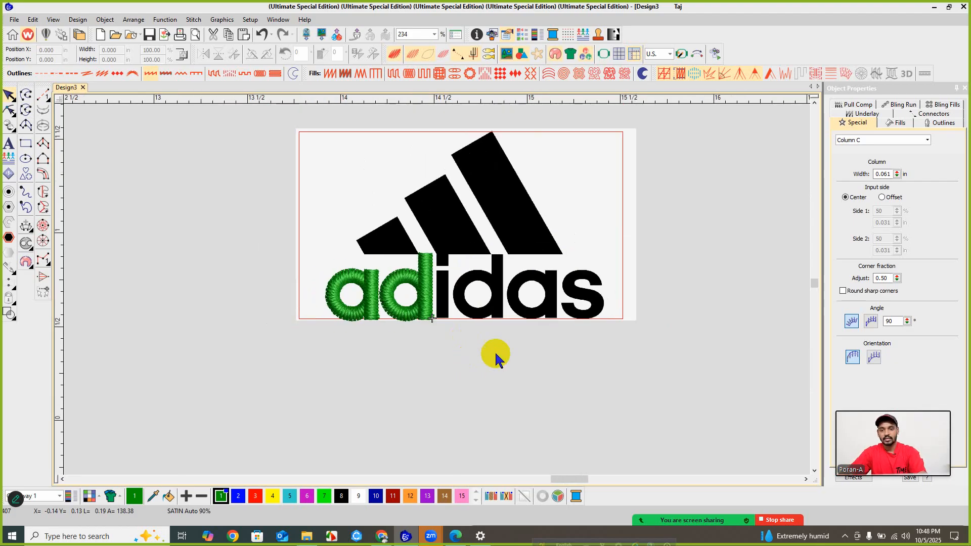
{"action": "left_click", "coordinate": [481, 219]}
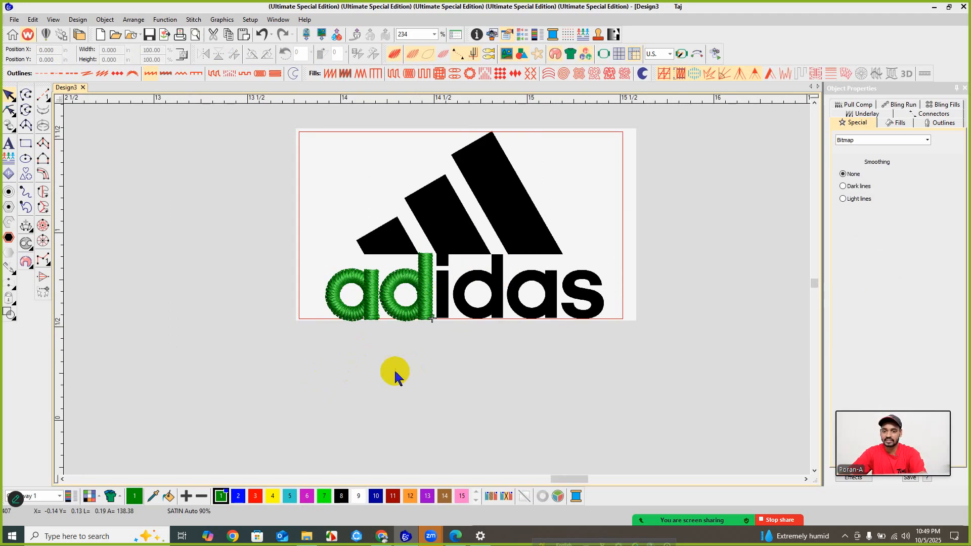
{"action": "left_click", "coordinate": [364, 310]}
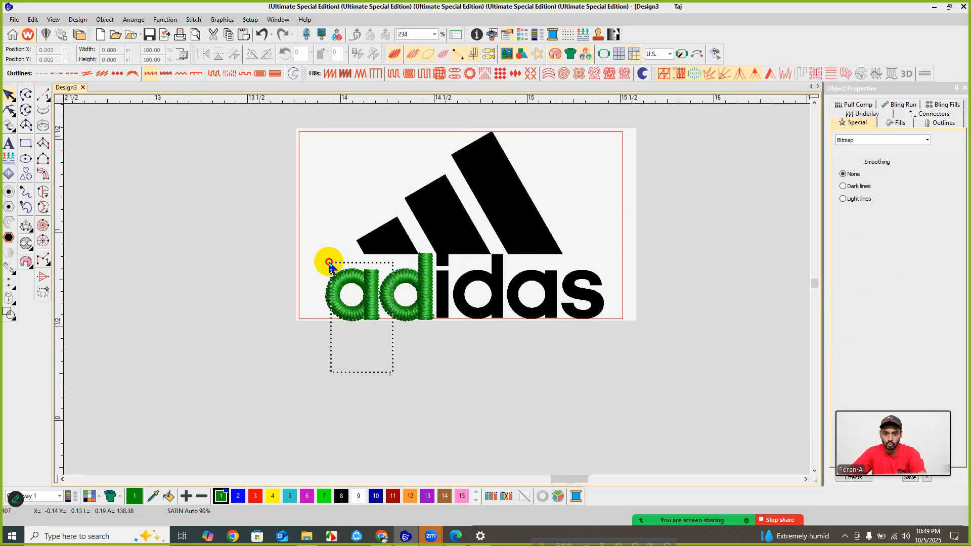
{"action": "left_click", "coordinate": [382, 266]}
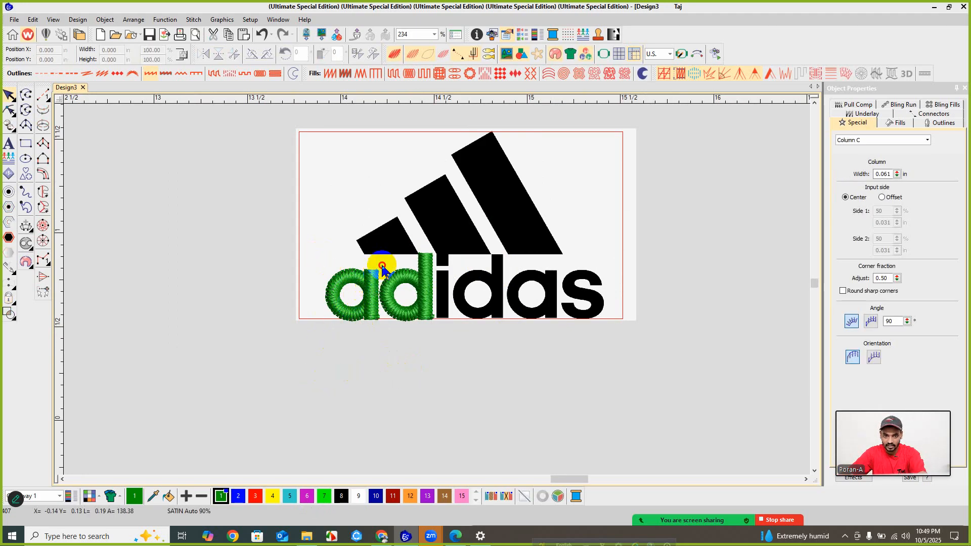
{"action": "left_click", "coordinate": [386, 264]}
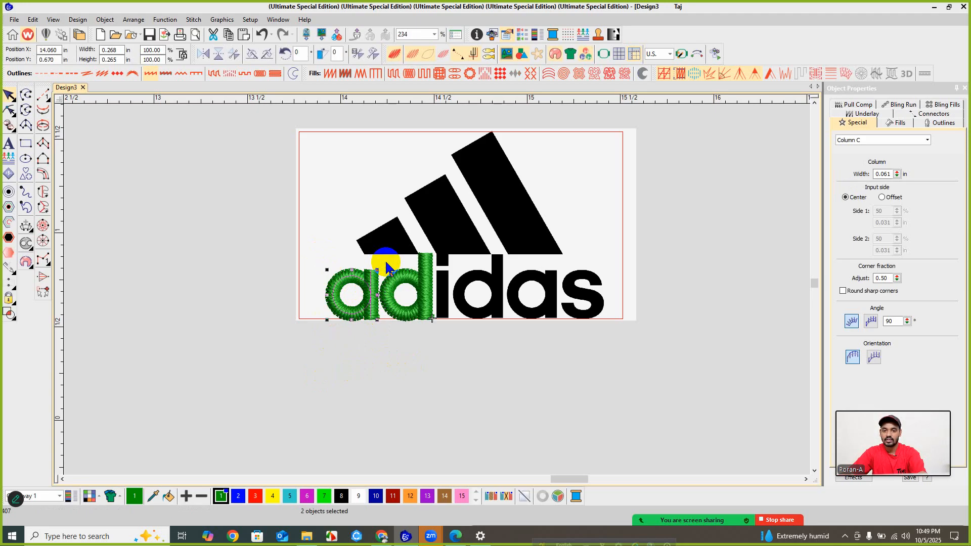
{"action": "left_click", "coordinate": [546, 259]}
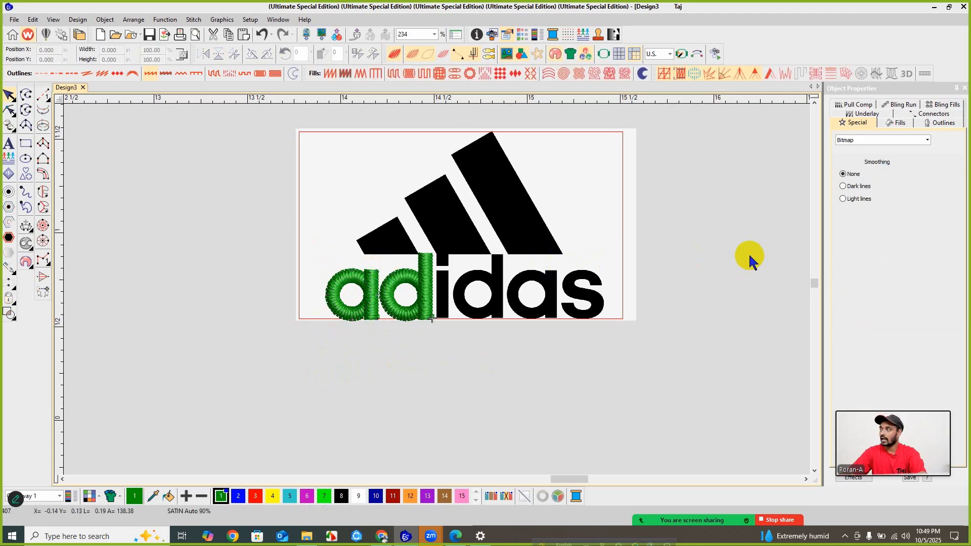
{"action": "scroll", "coordinate": [493, 198], "scroll_direction": "up", "scroll_amount": 1}
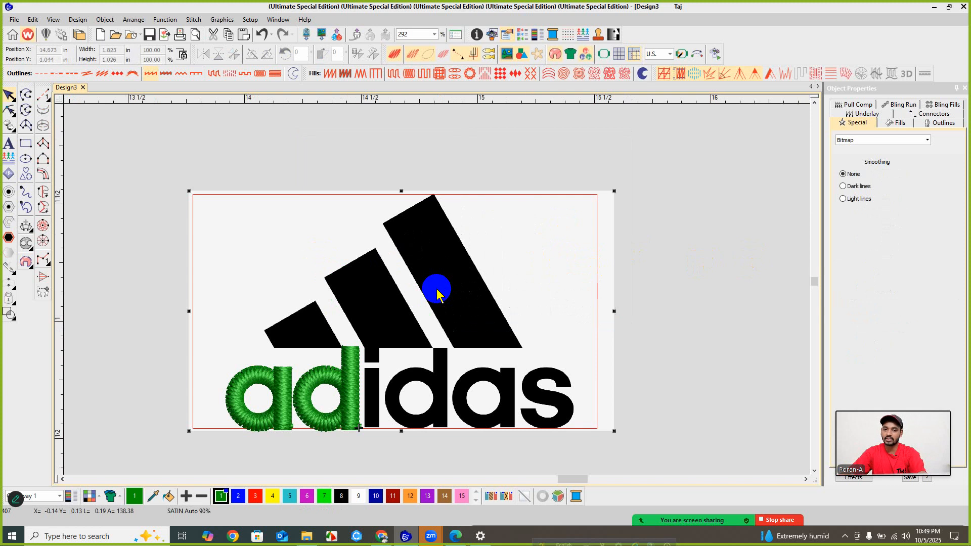
{"action": "left_click", "coordinate": [437, 293]}
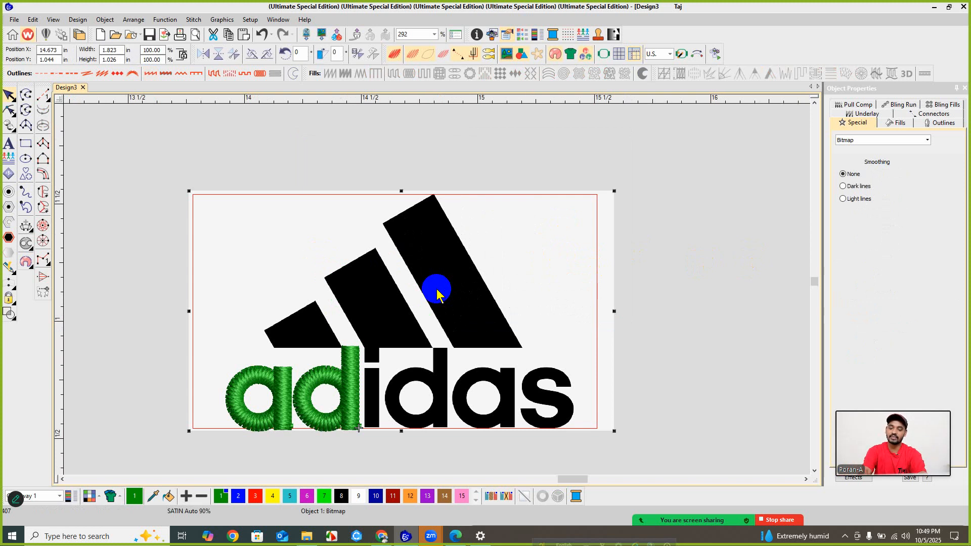
{"action": "key", "text": "Escape"}
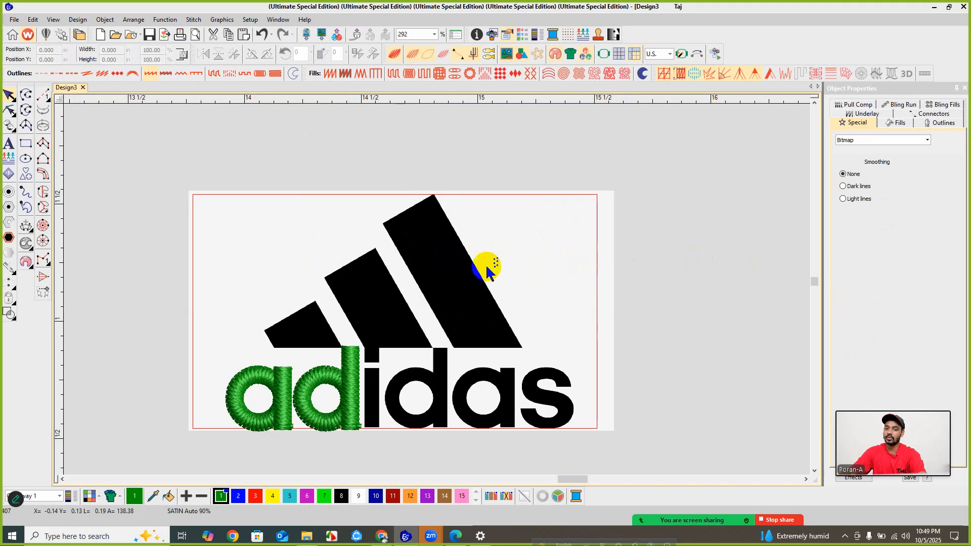
{"action": "scroll", "coordinate": [374, 354], "scroll_direction": "up", "scroll_amount": 1}
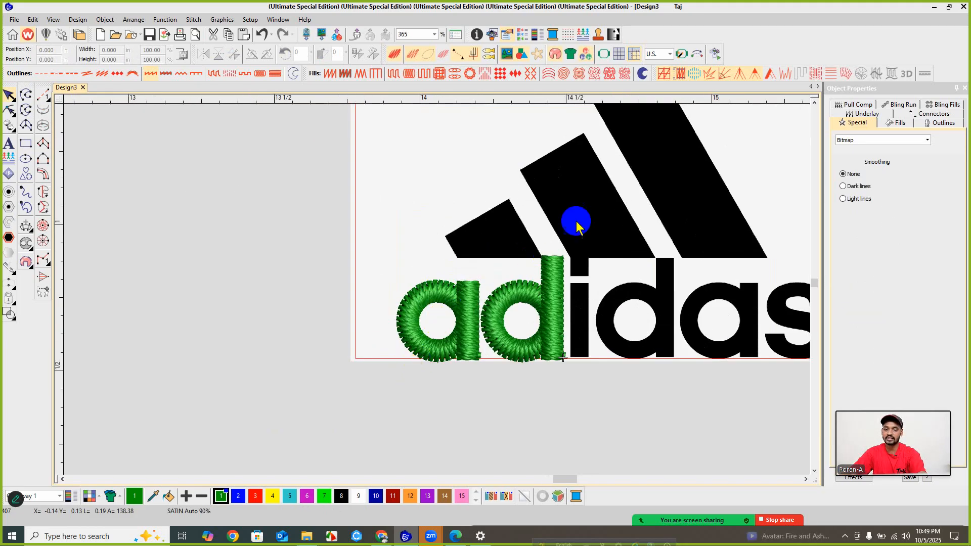
{"action": "scroll", "coordinate": [574, 221], "scroll_direction": "down", "scroll_amount": 2}
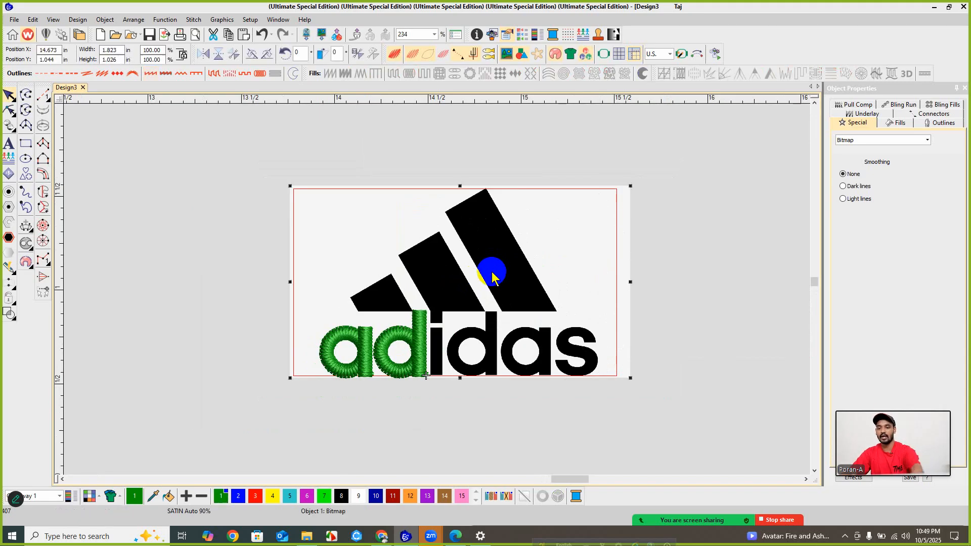
- Duplicate the stem of the stitched d and place the copy over the black i at X 14.545 in, keeping Y 0.716 in
{"action": "scroll", "coordinate": [421, 363], "scroll_direction": "up", "scroll_amount": 3}
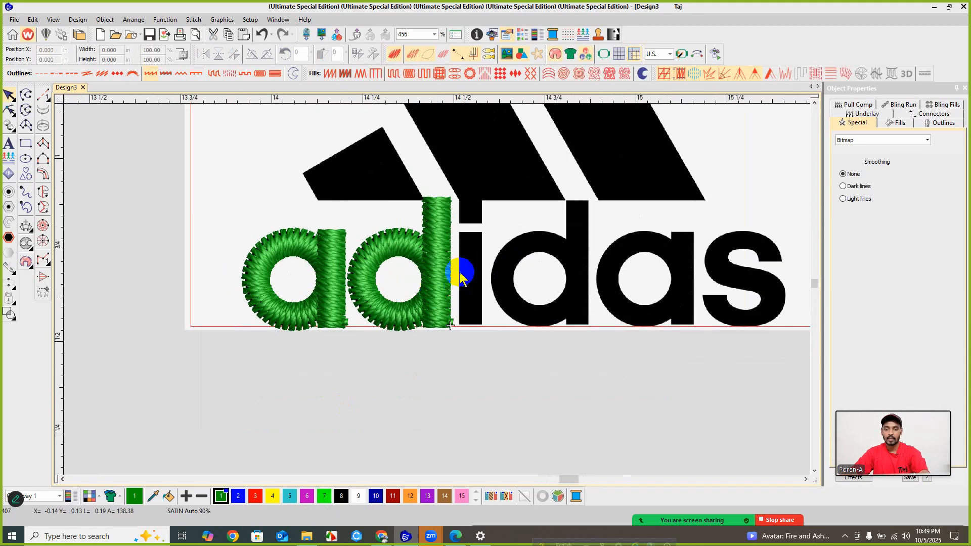
{"action": "scroll", "coordinate": [440, 292], "scroll_direction": "up", "scroll_amount": 1}
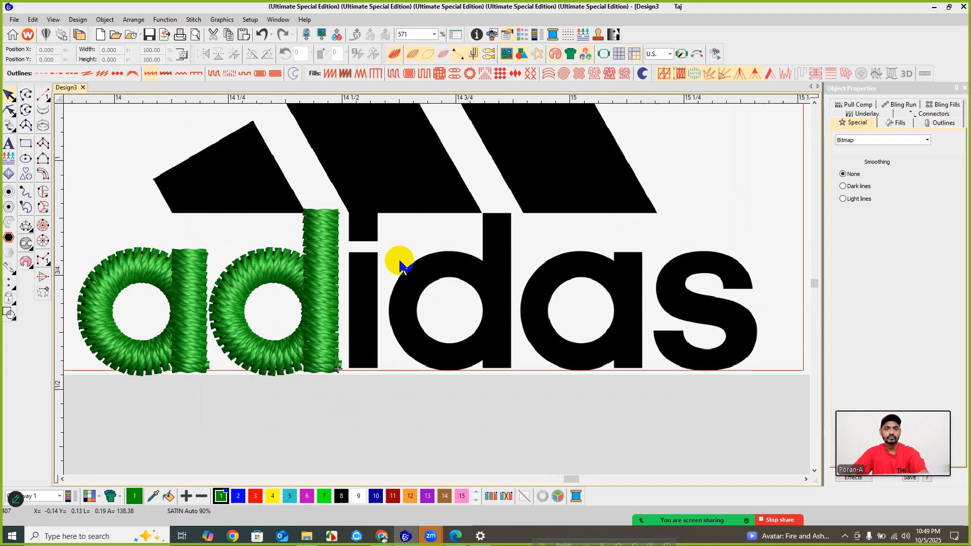
{"action": "left_click", "coordinate": [325, 245]}
{"action": "scroll", "coordinate": [409, 284], "scroll_direction": "up", "scroll_amount": 2}
{"action": "scroll", "coordinate": [398, 288], "scroll_direction": "down", "scroll_amount": 1}
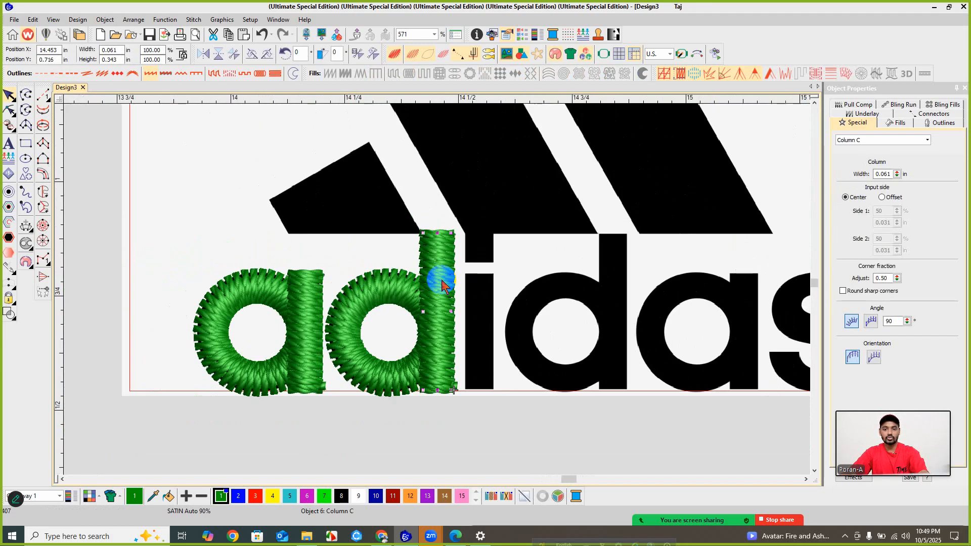
{"action": "right_click", "coordinate": [440, 282]}
{"action": "left_click", "coordinate": [429, 280]}
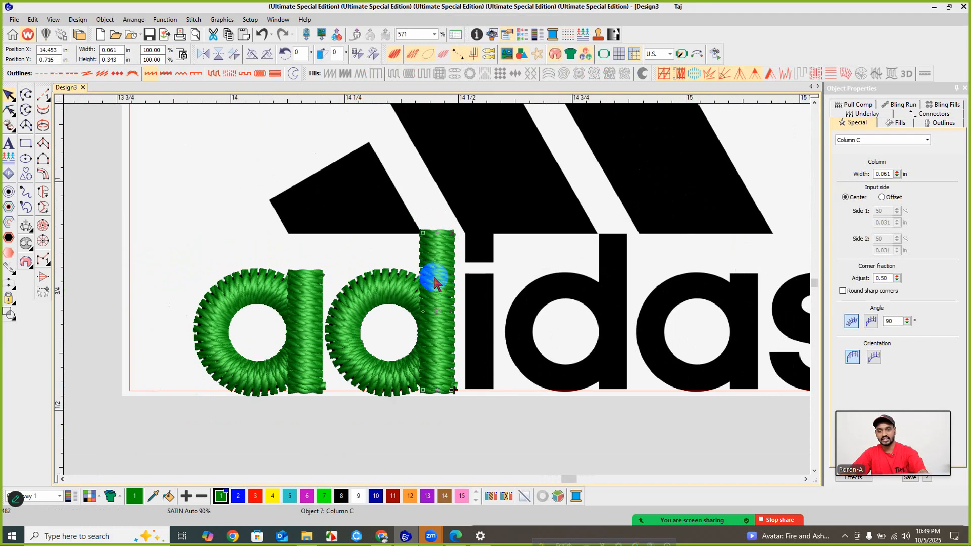
{"action": "left_click_drag", "start_coordinate": [433, 282], "coordinate": [435, 284]}
{"action": "key", "text": "Right"}
{"action": "key", "text": "Right"}
{"action": "key", "text": "Right"}
{"action": "key", "text": "Right"}
{"action": "key", "text": "Right"}
{"action": "key", "text": "Right"}
{"action": "key", "text": "Right"}
{"action": "key", "text": "Right"}
{"action": "key", "text": "Right"}
{"action": "key", "text": "Right"}
{"action": "key", "text": "Right"}
{"action": "key", "text": "Right"}
{"action": "key", "text": "Right"}
{"action": "key", "text": "Right"}
{"action": "key", "text": "Right"}
{"action": "key", "text": "Right"}
{"action": "key", "text": "Right"}
{"action": "key", "text": "Right"}
{"action": "key", "text": "Right"}
{"action": "key", "text": "Right"}
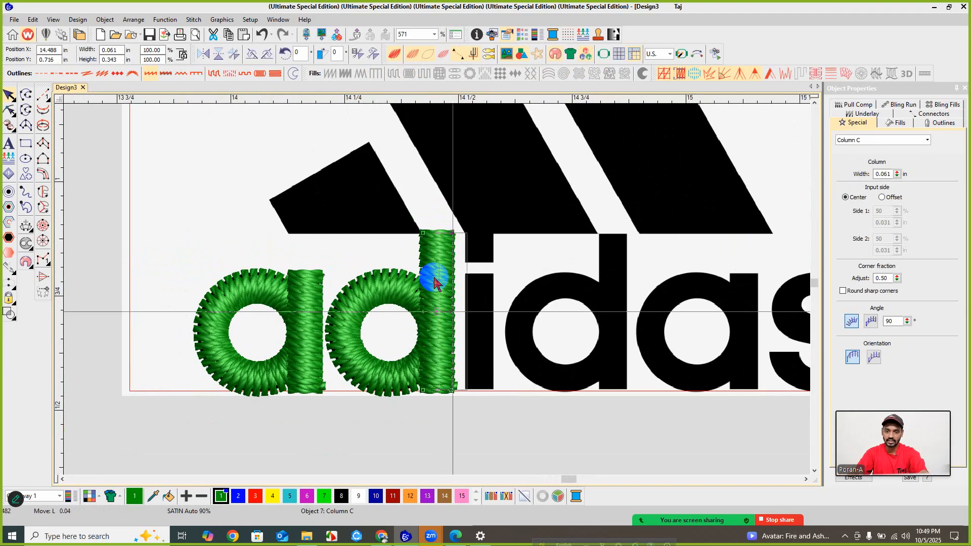
{"action": "key", "text": "Right"}
{"action": "key", "text": "Right"}
{"action": "key", "text": "Right"}
{"action": "key", "text": "Right"}
{"action": "key", "text": "Right"}
{"action": "key", "text": "Right"}
{"action": "key", "text": "Right"}
{"action": "key", "text": "Right"}
{"action": "key", "text": "Right"}
{"action": "key", "text": "Right"}
{"action": "key", "text": "Right"}
{"action": "key", "text": "Right"}
{"action": "key", "text": "Right"}
{"action": "key", "text": "Right"}
{"action": "key", "text": "Right"}
{"action": "key", "text": "Right"}
{"action": "key", "text": "Right"}
{"action": "key", "text": "Right"}
{"action": "key", "text": "Right"}
{"action": "key", "text": "Right"}
{"action": "key", "text": "Return"}
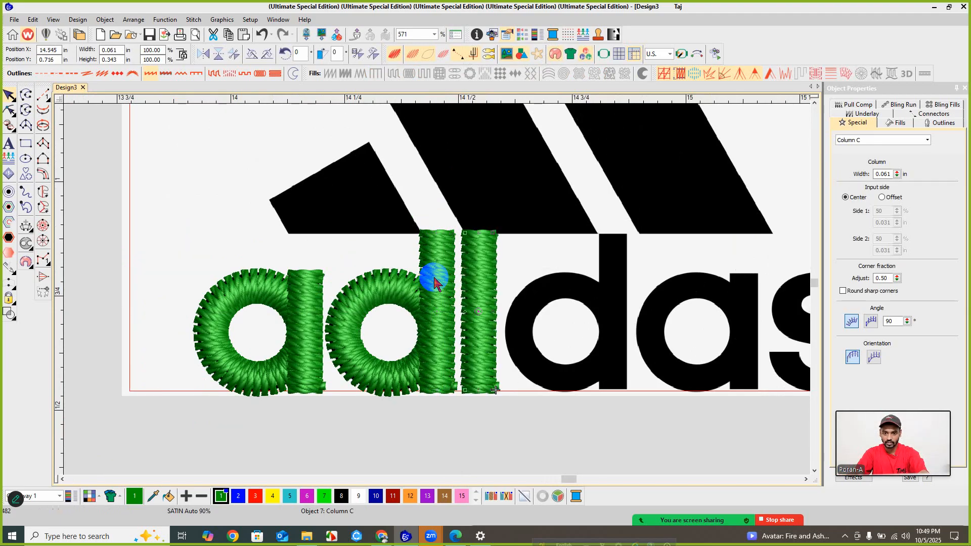
- Shorten the copied column from its upper end so it covers only the body of the i below the dot
{"action": "left_click", "coordinate": [466, 255]}
{"action": "left_click_drag", "start_coordinate": [479, 233], "coordinate": [477, 271]}
{"action": "left_click", "coordinate": [506, 250]}
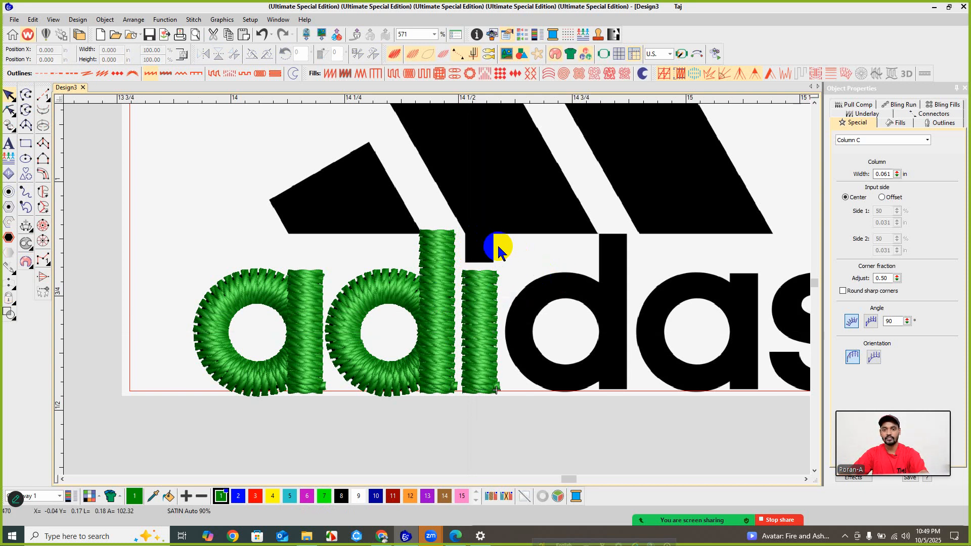
- Duplicate the d's stem again and place this copy over the i at X 14.547 in, keeping Y 0.716 in
{"action": "left_click", "coordinate": [440, 252]}
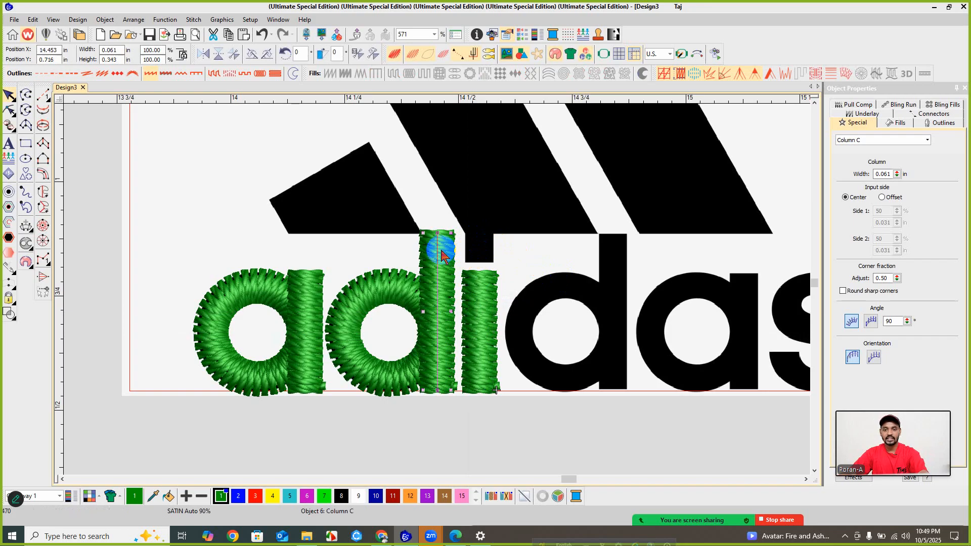
{"action": "key", "text": "Left"}
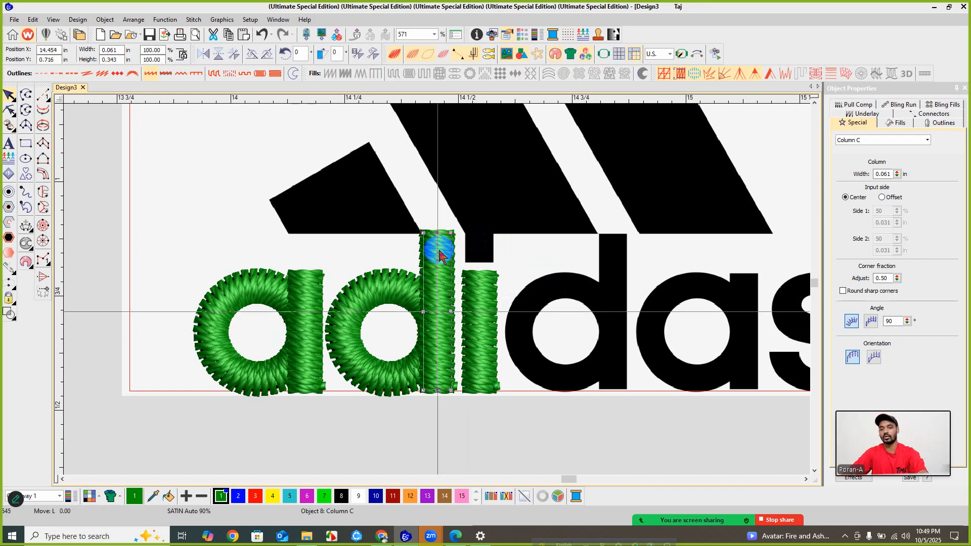
{"action": "key", "text": "Right"}
{"action": "key", "text": "Right"}
{"action": "key", "text": "Right"}
{"action": "key", "text": "Right"}
{"action": "key", "text": "Right"}
{"action": "key", "text": "Right"}
{"action": "key", "text": "Right"}
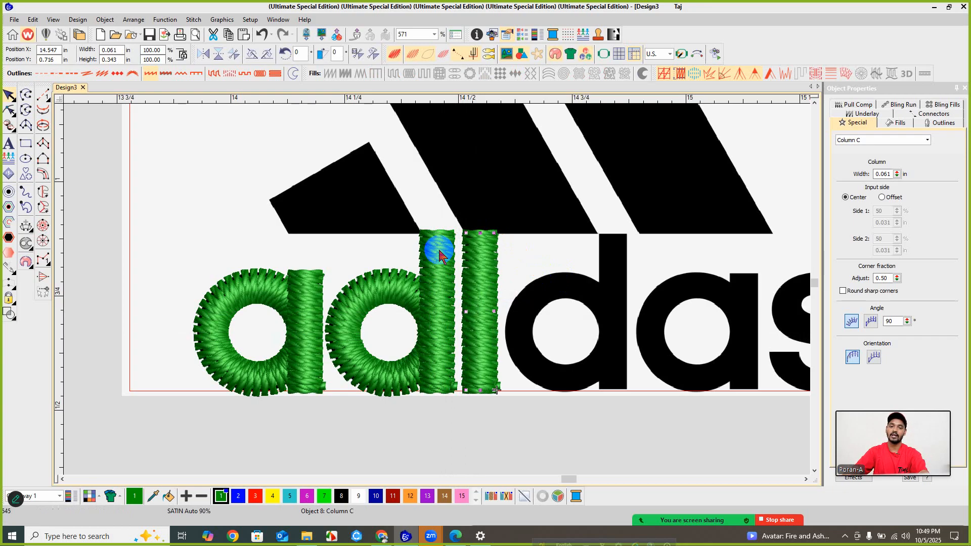
- Shorten the second copy from its lower end to 0.059 in high so it forms the dot of the i
{"action": "left_click_drag", "start_coordinate": [481, 389], "coordinate": [481, 264]}
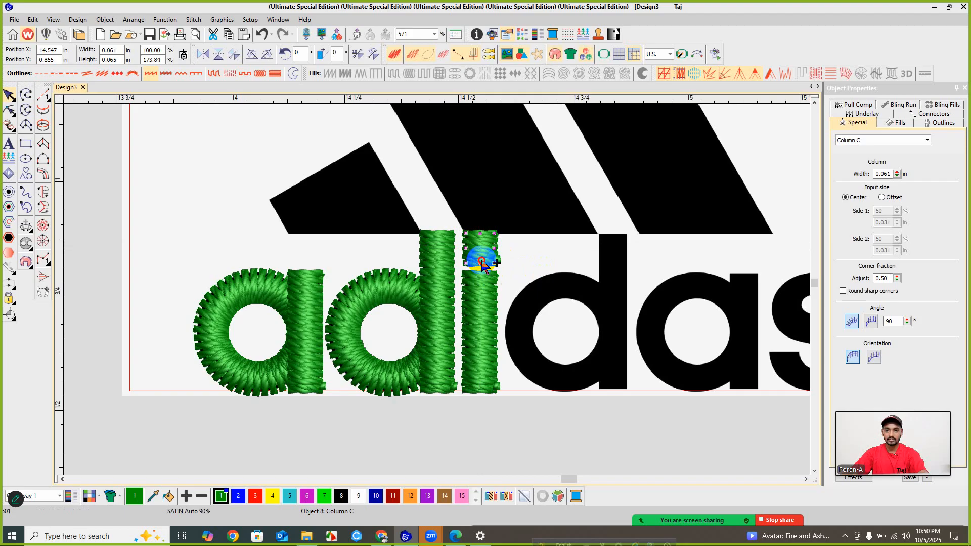
{"action": "left_click", "coordinate": [531, 397]}
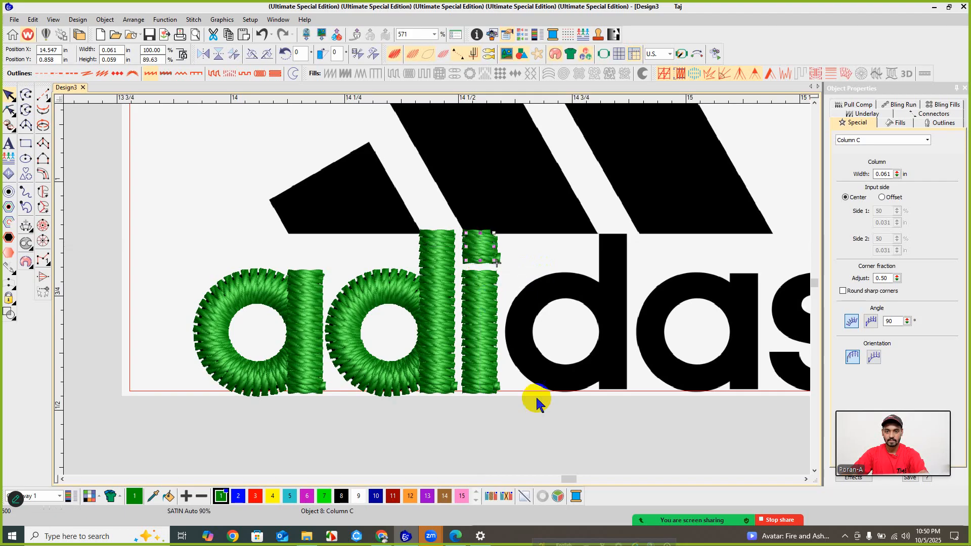
{"action": "scroll", "coordinate": [470, 265], "scroll_direction": "down", "scroll_amount": 1}
{"action": "scroll", "coordinate": [470, 264], "scroll_direction": "up", "scroll_amount": 1}
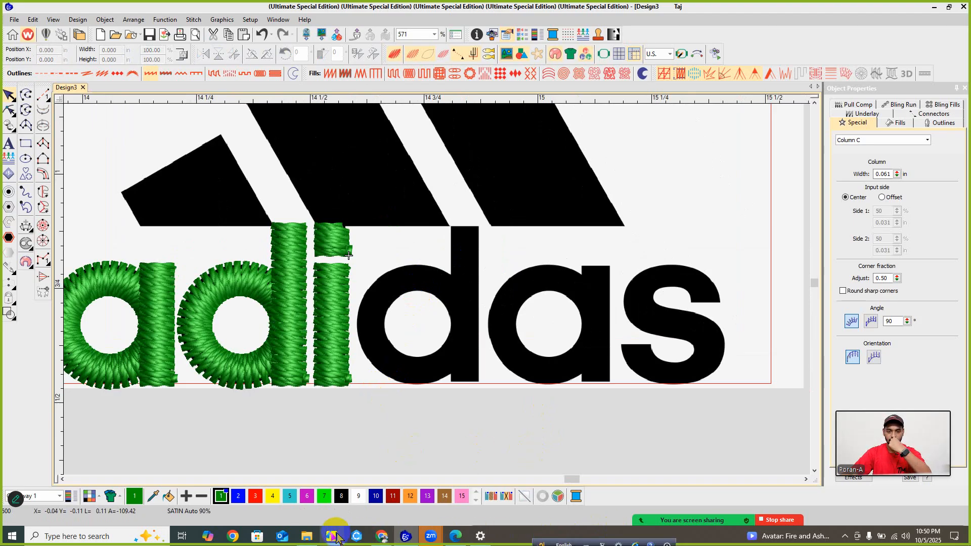
- Duplicate the two columns of the stitched d and place the copy over the second black d at X 14.736 in, Y 0.713 in
{"action": "scroll", "coordinate": [436, 288], "scroll_direction": "down", "scroll_amount": 2}
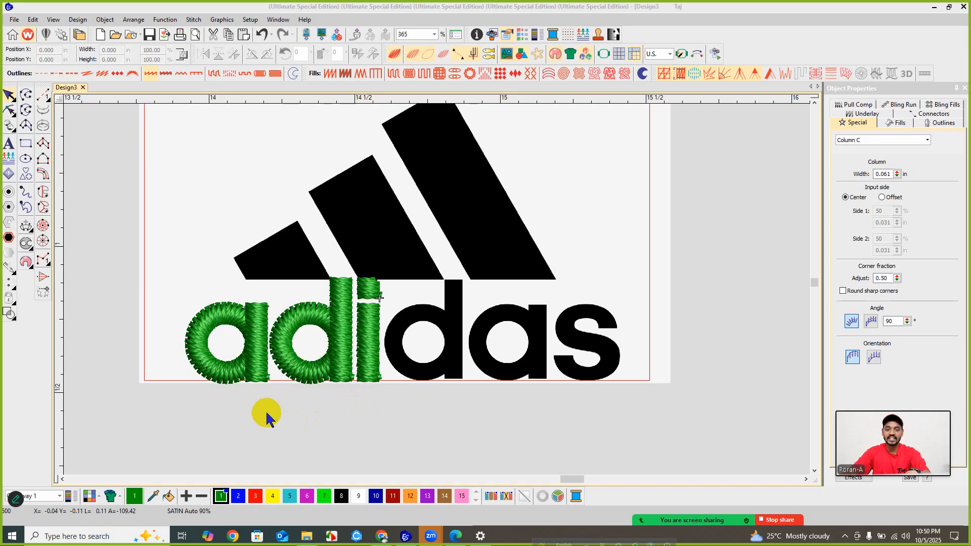
{"action": "left_click_drag", "start_coordinate": [262, 411], "coordinate": [368, 268]}
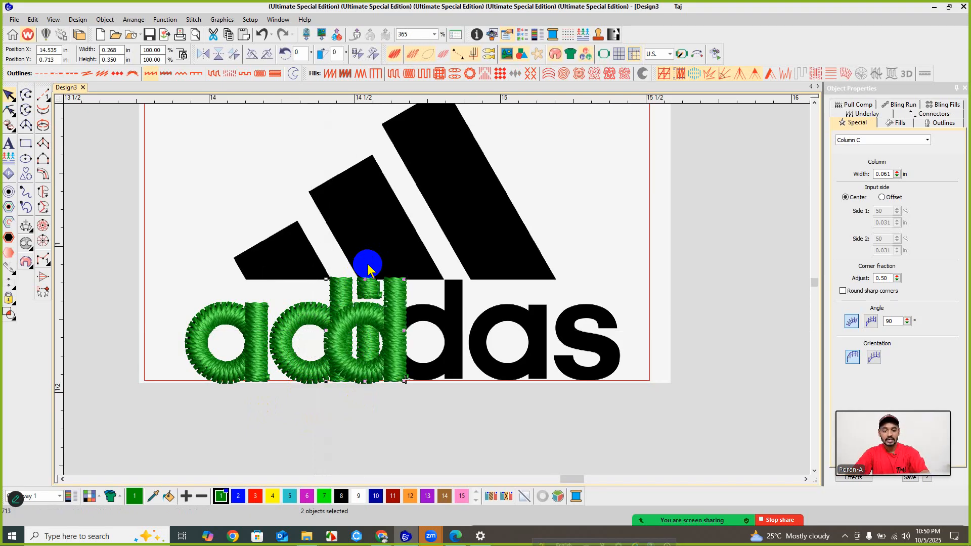
{"action": "scroll", "coordinate": [368, 269], "scroll_direction": "down", "scroll_amount": 1}
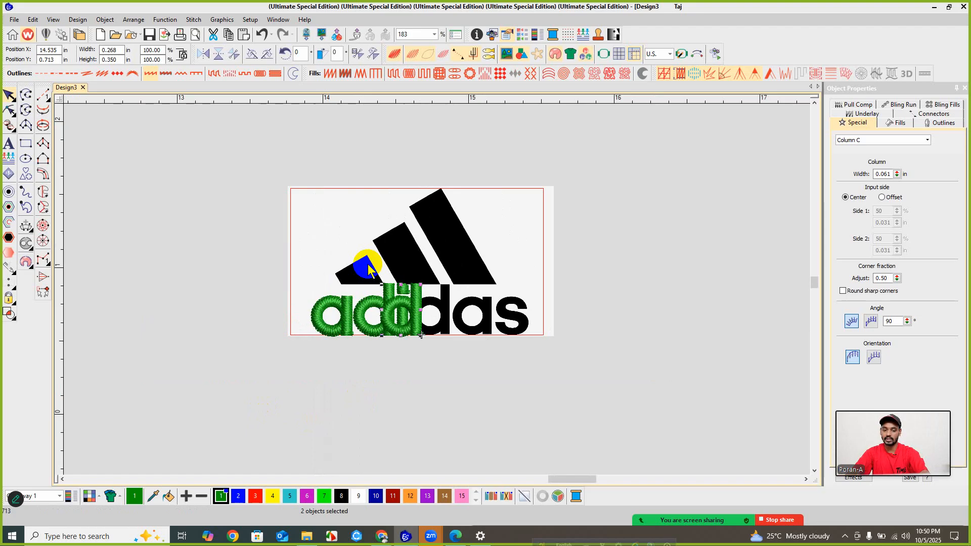
{"action": "scroll", "coordinate": [368, 269], "scroll_direction": "up", "scroll_amount": 1}
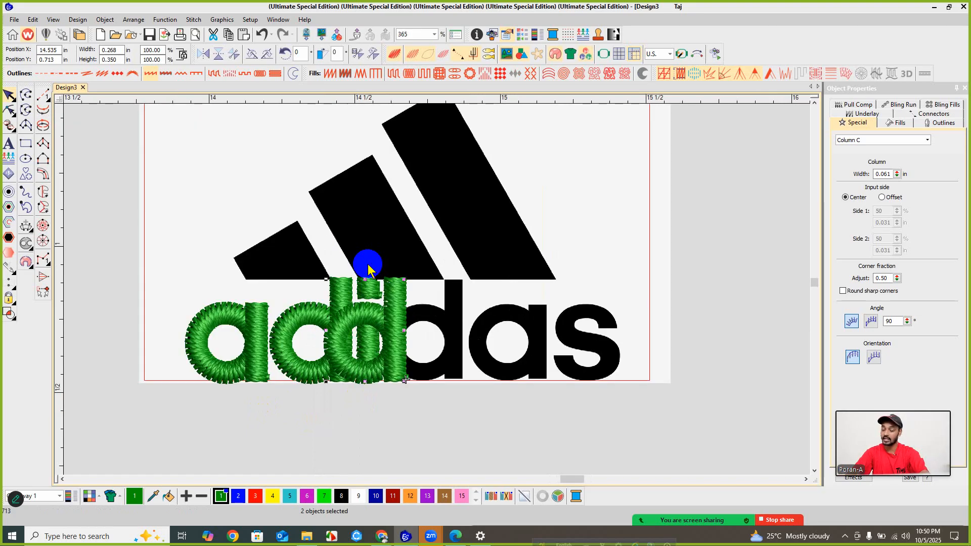
{"action": "scroll", "coordinate": [368, 268], "scroll_direction": "down", "scroll_amount": 1}
{"action": "left_click_drag", "start_coordinate": [368, 268], "coordinate": [368, 264]}
{"action": "scroll", "coordinate": [367, 264], "scroll_direction": "up", "scroll_amount": 1}
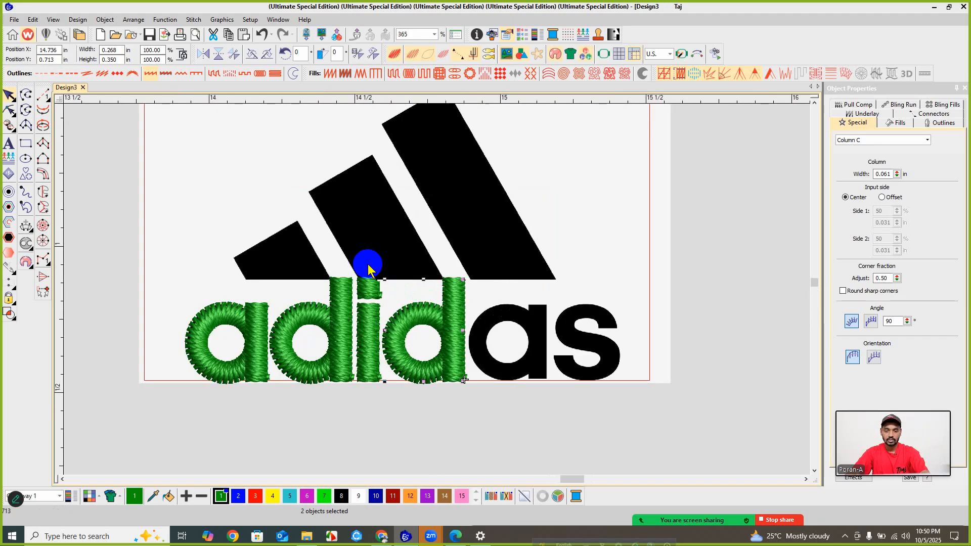
{"action": "left_click", "coordinate": [289, 443]}
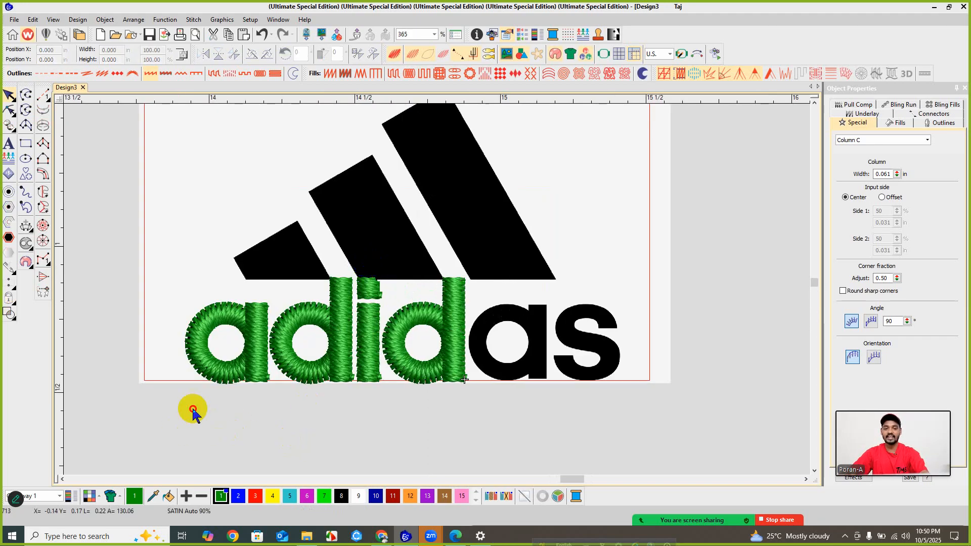
- Duplicate the two columns of the first stitched a and place the copy over the second black a at X 15.022 in, keeping Y 0.670 in
{"action": "left_click", "coordinate": [274, 285]}
{"action": "scroll", "coordinate": [274, 285], "scroll_direction": "down", "scroll_amount": 1}
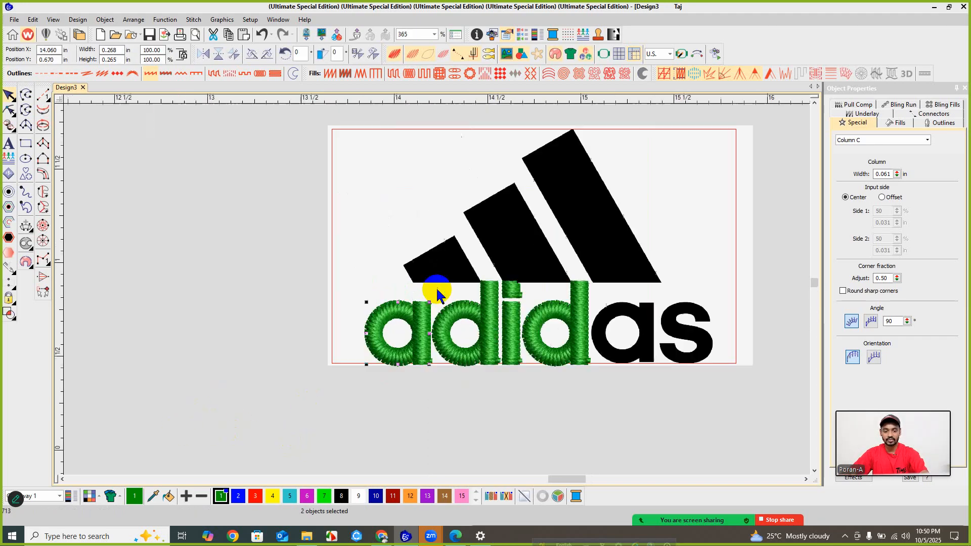
{"action": "scroll", "coordinate": [437, 289], "scroll_direction": "down", "scroll_amount": 1}
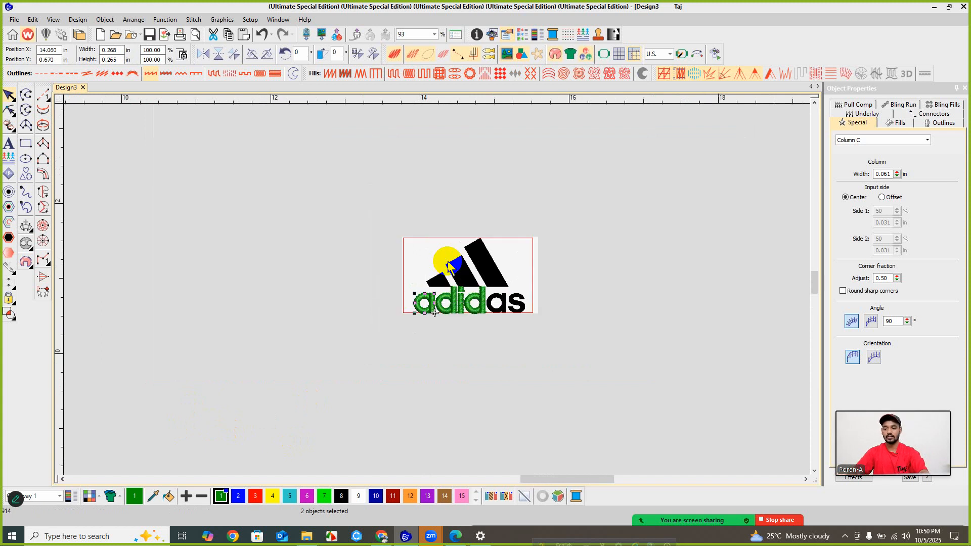
{"action": "key", "text": "Right"}
{"action": "key", "text": "Right"}
{"action": "key", "text": "Right"}
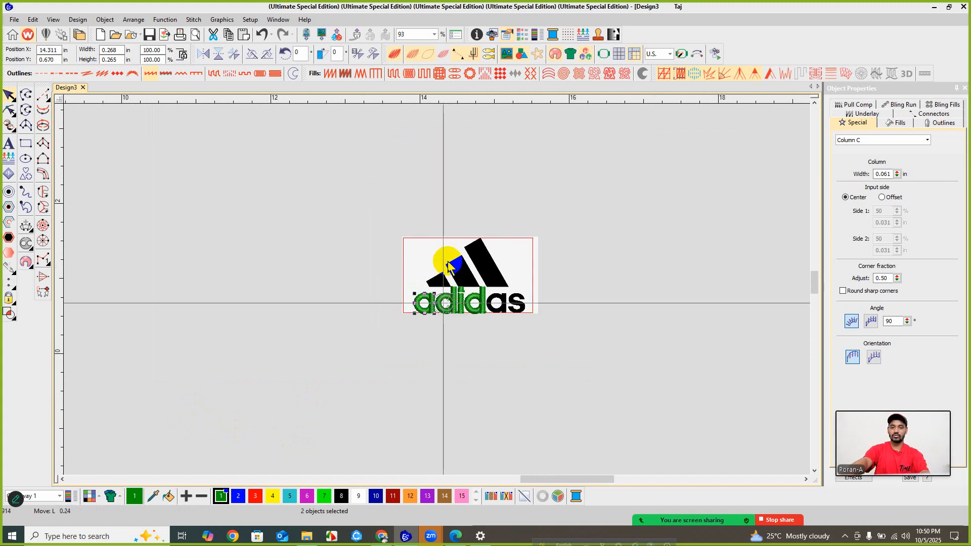
{"action": "key", "text": "Right"}
{"action": "key", "text": "Right"}
{"action": "key", "text": "Right"}
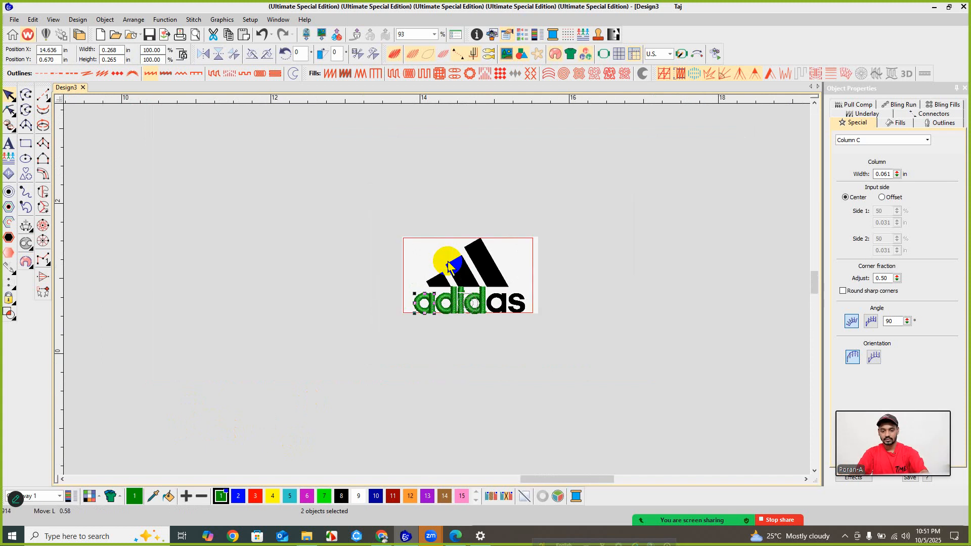
{"action": "key", "text": "Right"}
{"action": "key", "text": "Right"}
{"action": "scroll", "coordinate": [447, 261], "scroll_direction": "up", "scroll_amount": 4}
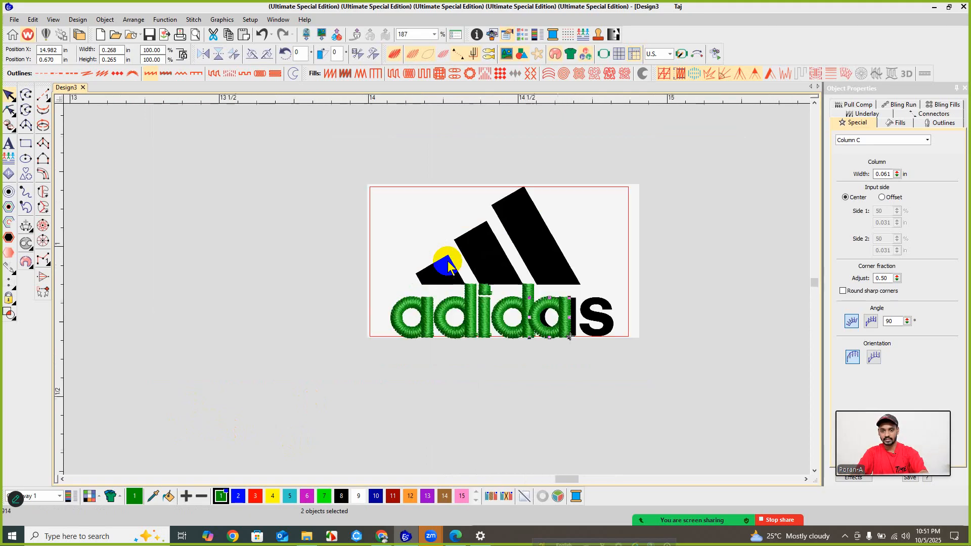
{"action": "key", "text": "Right"}
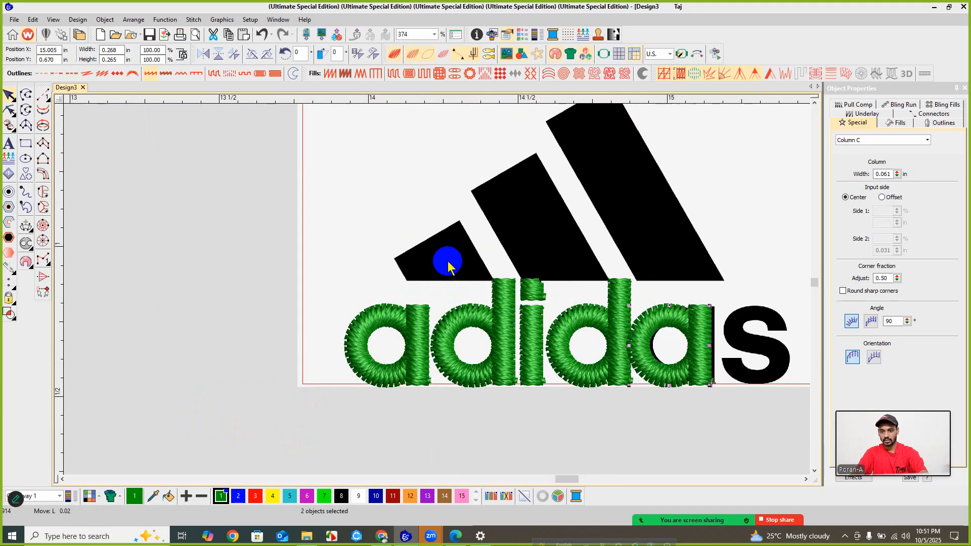
{"action": "key", "text": "Right"}
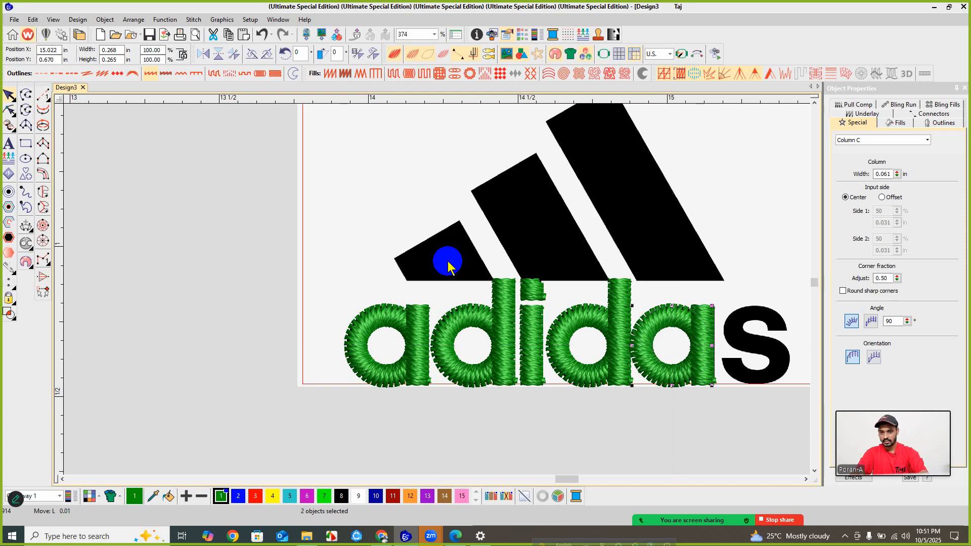
{"action": "left_click", "coordinate": [537, 405]}
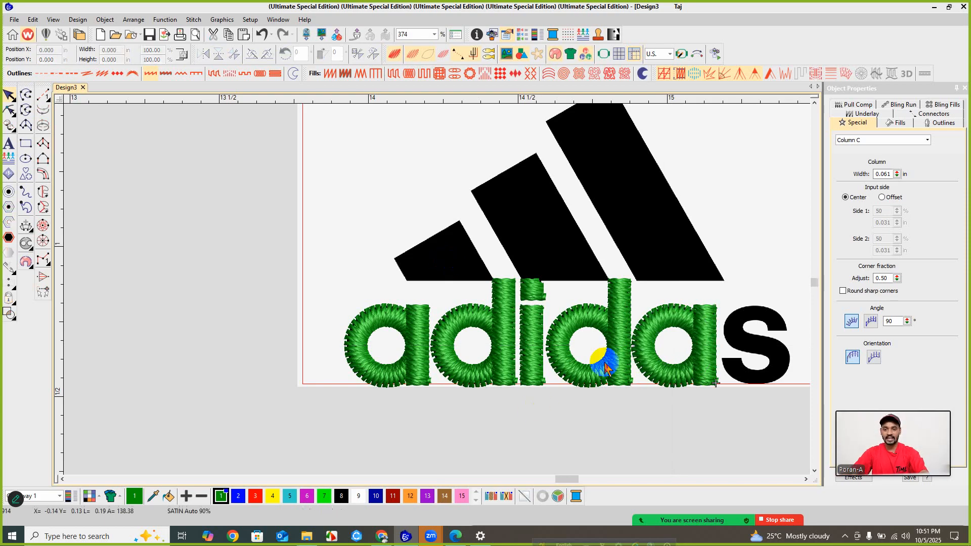
- Begin a Column C along the centreline of the s, placing curve points from its upper tip around the upper bowl
{"action": "scroll", "coordinate": [436, 286], "scroll_direction": "down", "scroll_amount": 1}
{"action": "scroll", "coordinate": [437, 293], "scroll_direction": "up", "scroll_amount": 4}
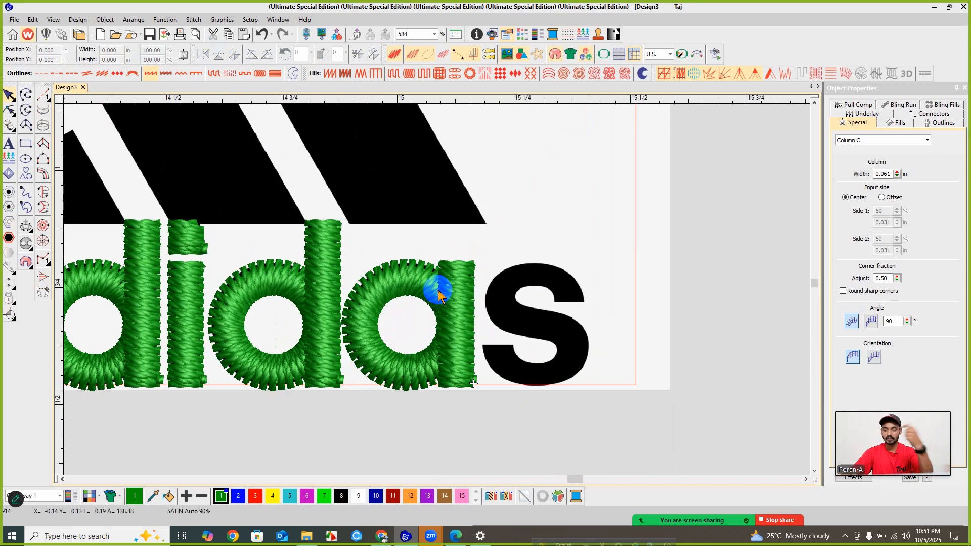
{"action": "scroll", "coordinate": [515, 316], "scroll_direction": "down", "scroll_amount": 1}
{"action": "scroll", "coordinate": [433, 288], "scroll_direction": "up", "scroll_amount": 1}
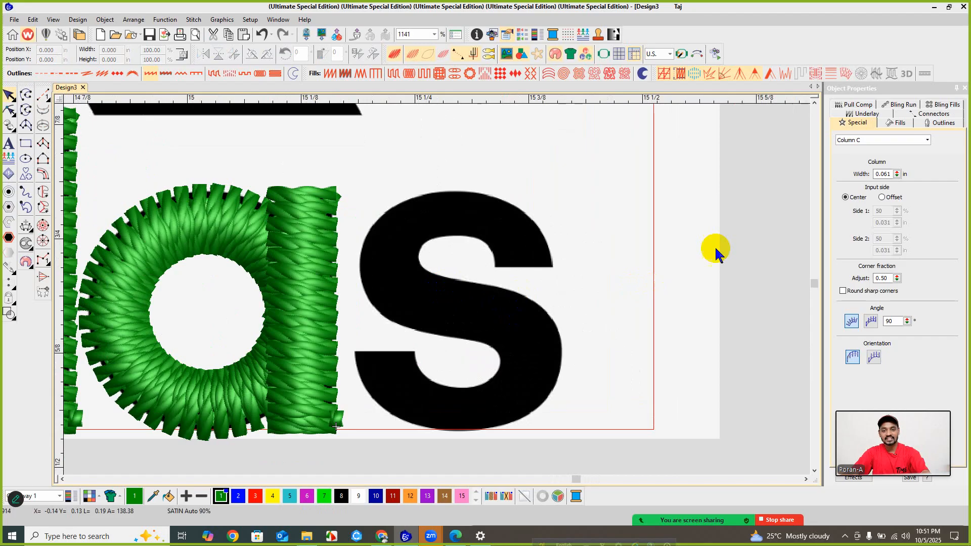
{"action": "left_click", "coordinate": [230, 187]}
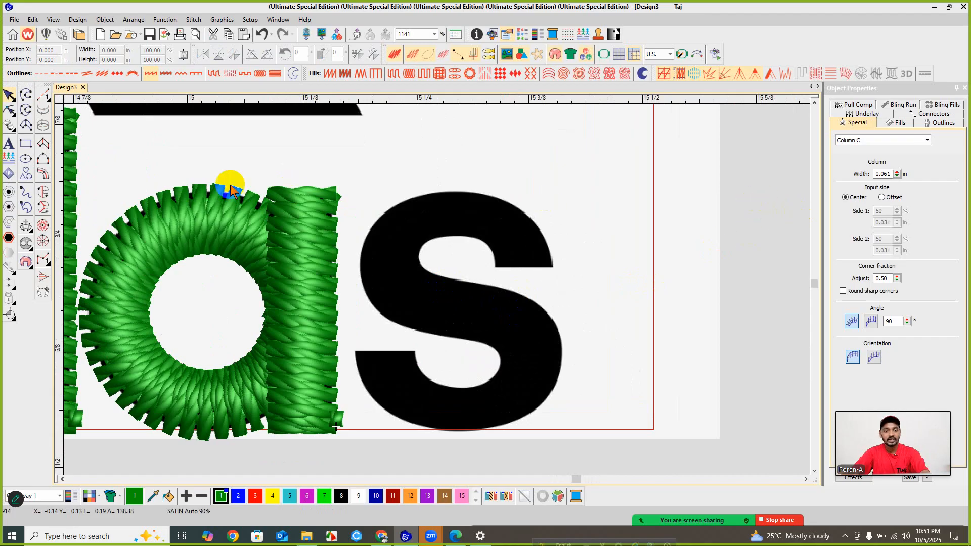
{"action": "left_click", "coordinate": [43, 175]}
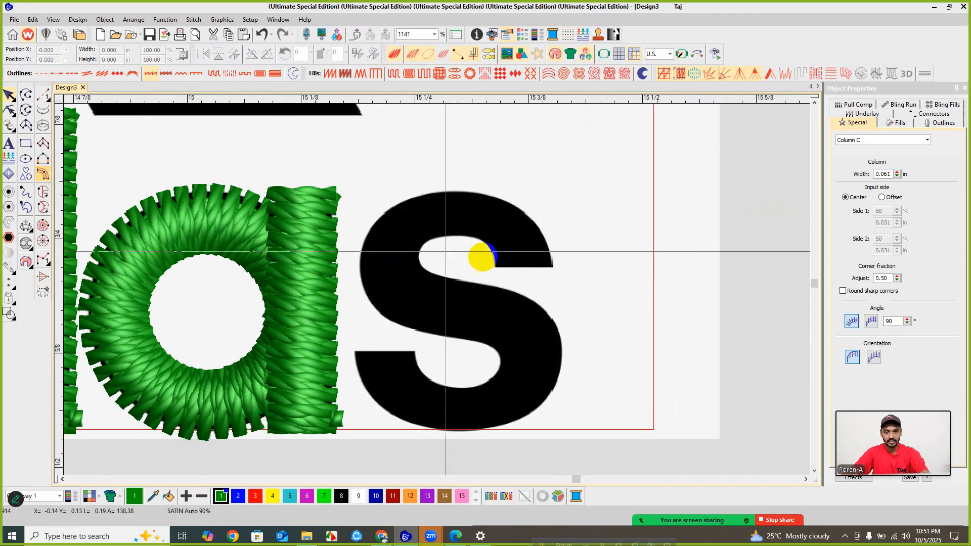
{"action": "scroll", "coordinate": [436, 296], "scroll_direction": "up", "scroll_amount": 2}
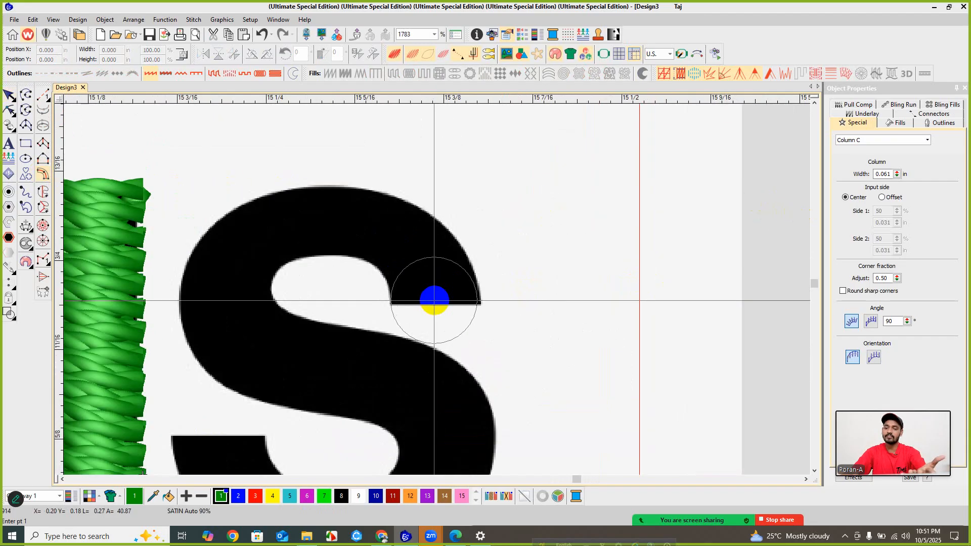
{"action": "left_click", "coordinate": [432, 302]}
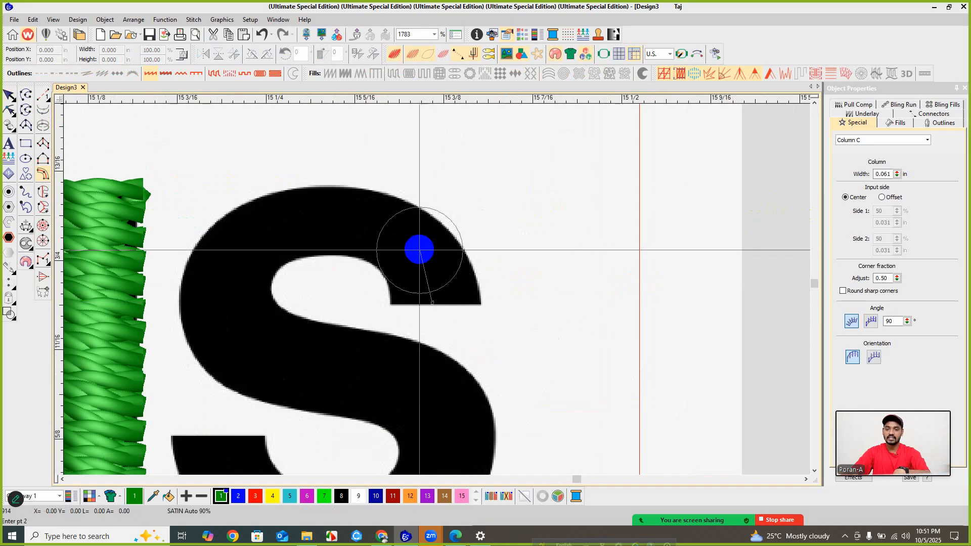
{"action": "left_click", "coordinate": [419, 248]}
{"action": "left_click", "coordinate": [411, 249]}
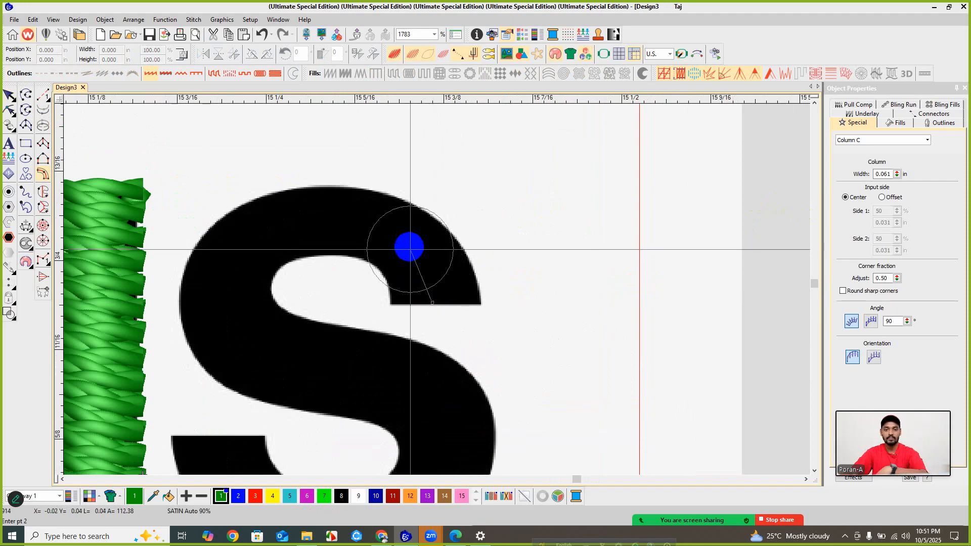
{"action": "left_click", "coordinate": [347, 218]}
{"action": "left_click", "coordinate": [268, 233]}
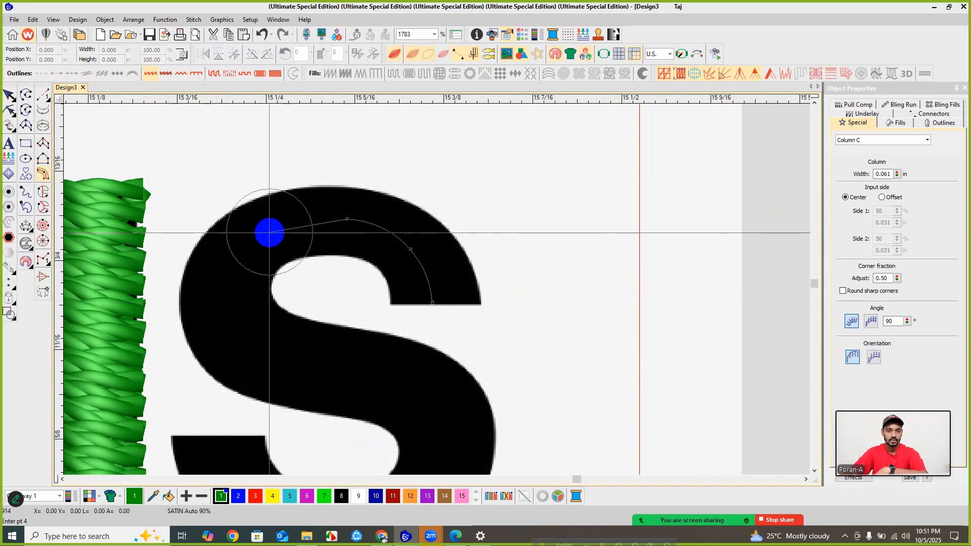
{"action": "left_click", "coordinate": [226, 294]}
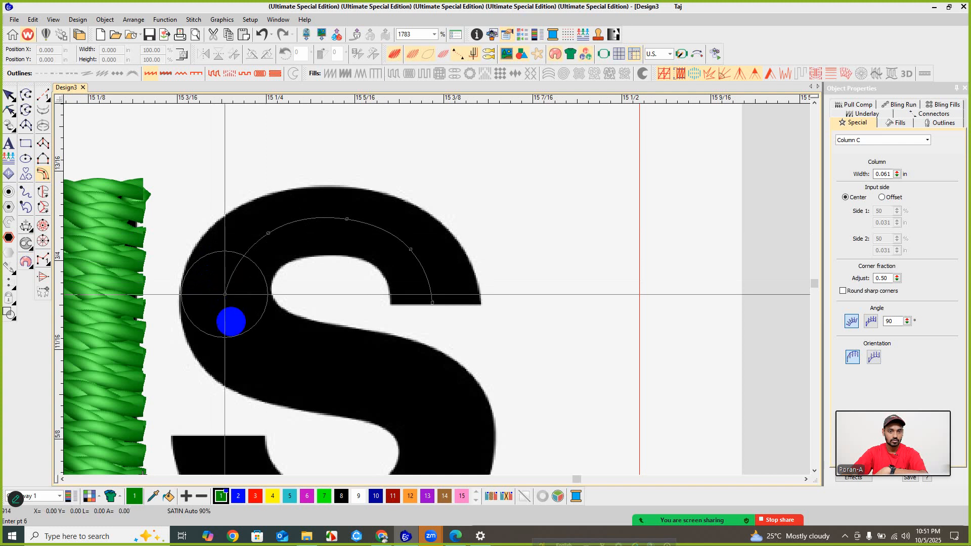
{"action": "left_click", "coordinate": [257, 353]}
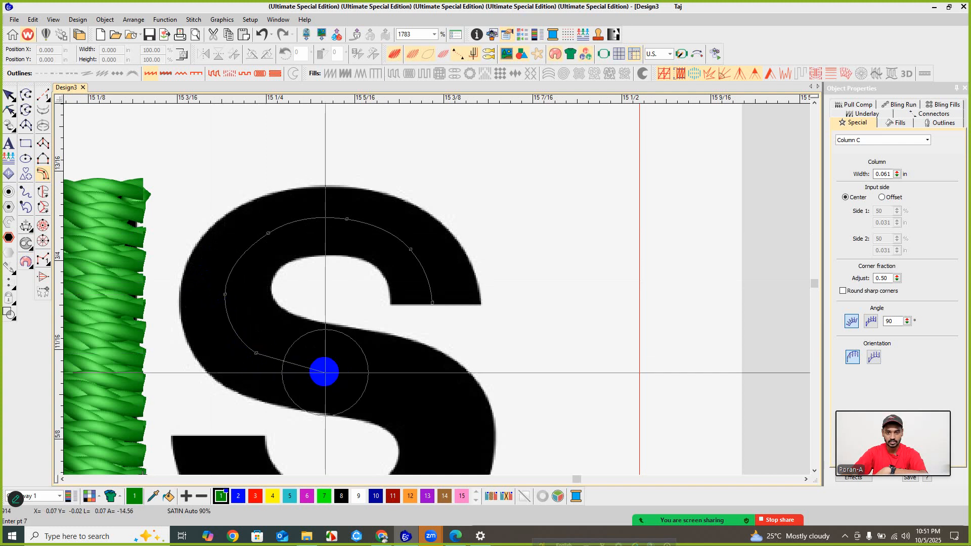
- Continue the s centreline through the diagonal and lower bowl to the lower tip, and generate the satin column
{"action": "left_click", "coordinate": [321, 365]}
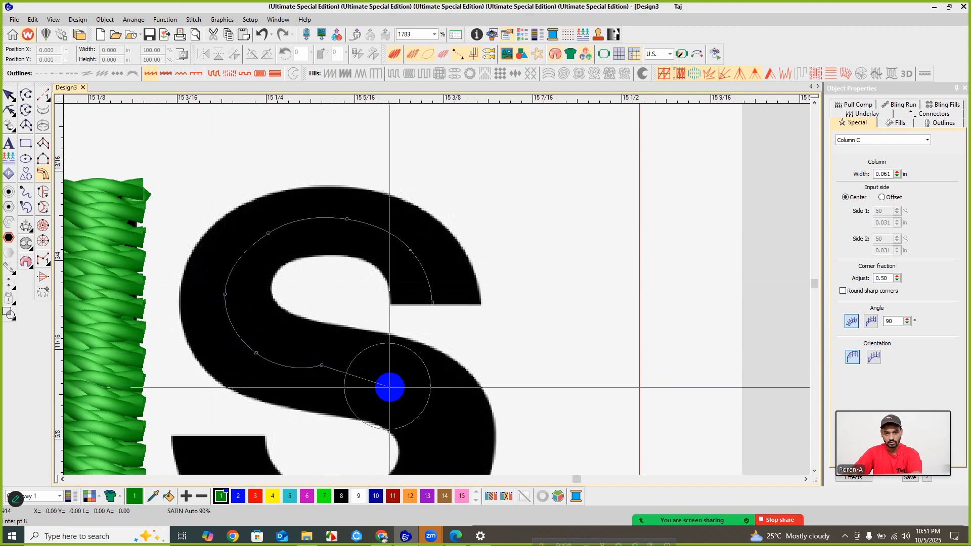
{"action": "left_click", "coordinate": [405, 387]}
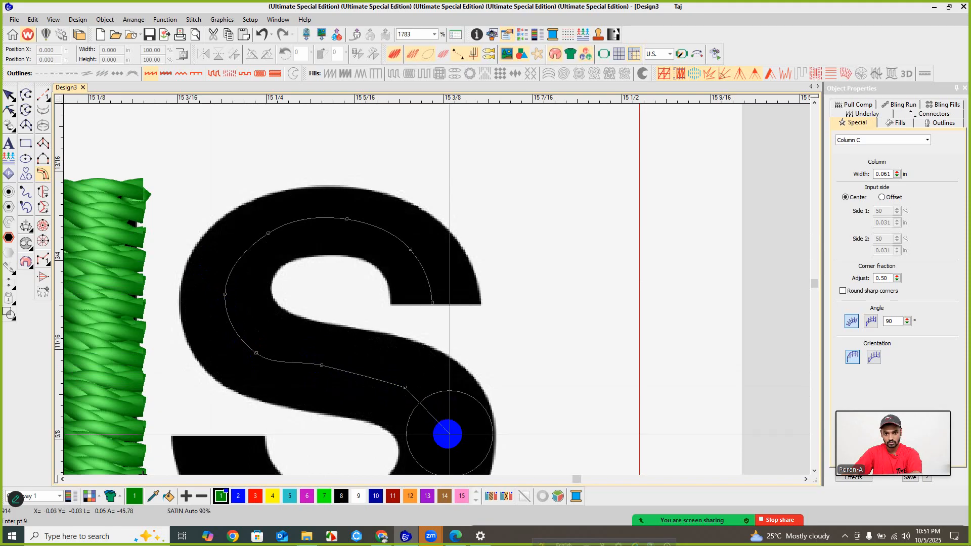
{"action": "left_click", "coordinate": [447, 433]}
{"action": "left_click", "coordinate": [409, 426]}
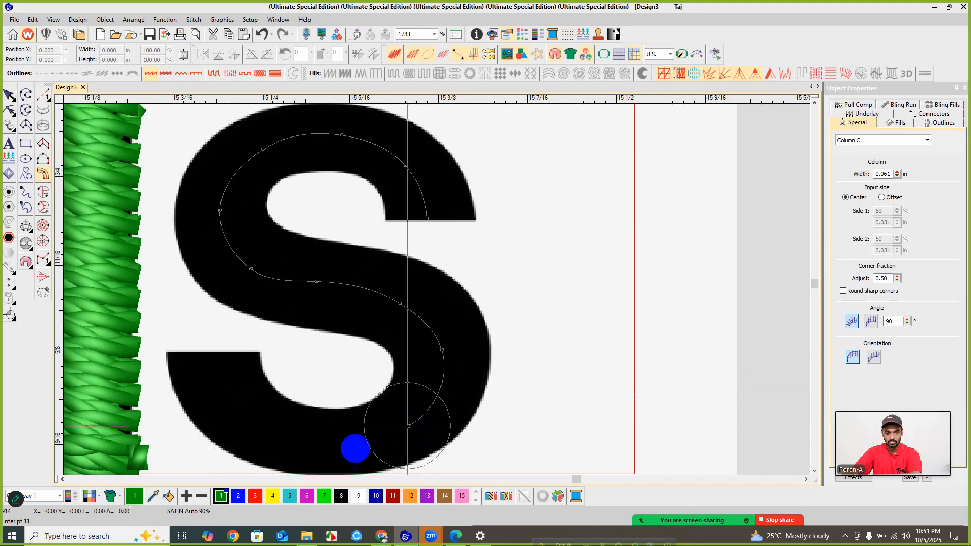
{"action": "left_click", "coordinate": [301, 444]}
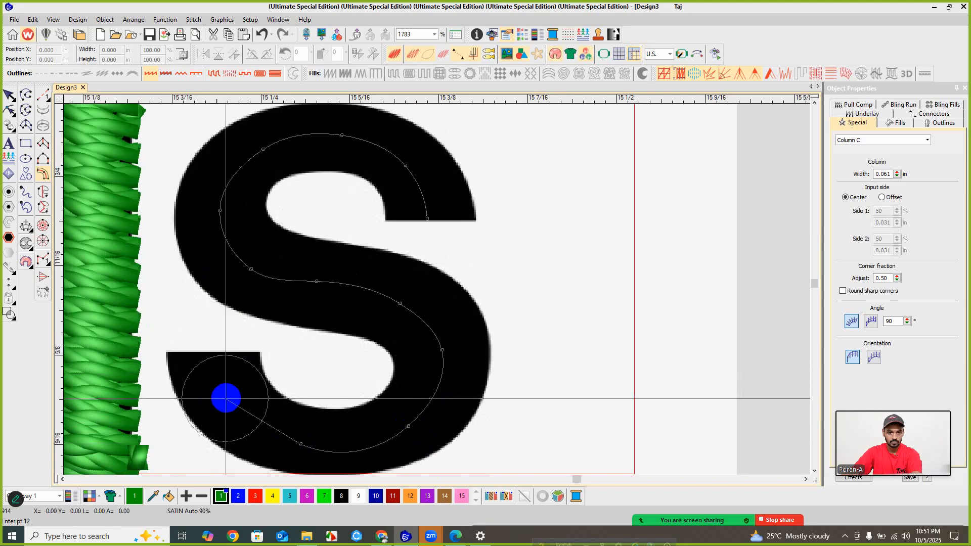
{"action": "left_click", "coordinate": [226, 398]}
{"action": "left_click", "coordinate": [214, 352]}
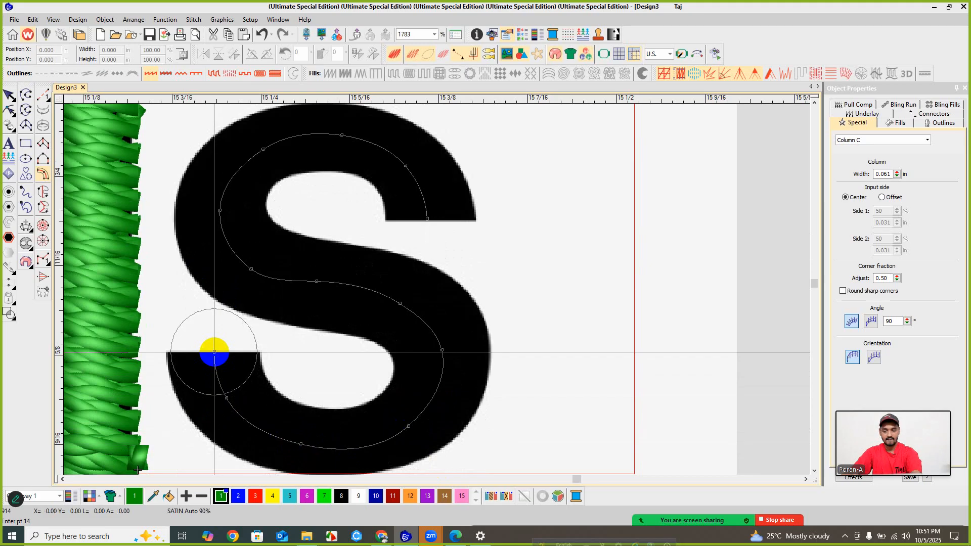
{"action": "key", "text": "Return"}
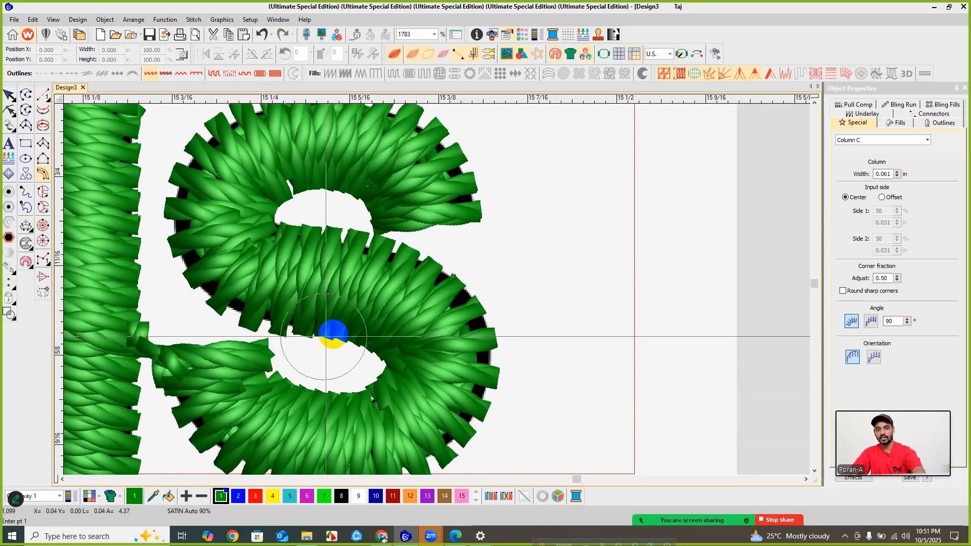
- Examine the stitched s as an object, viewing it as plain stitch lines and in the realistic stitch preview
{"action": "scroll", "coordinate": [435, 288], "scroll_direction": "down", "scroll_amount": 1}
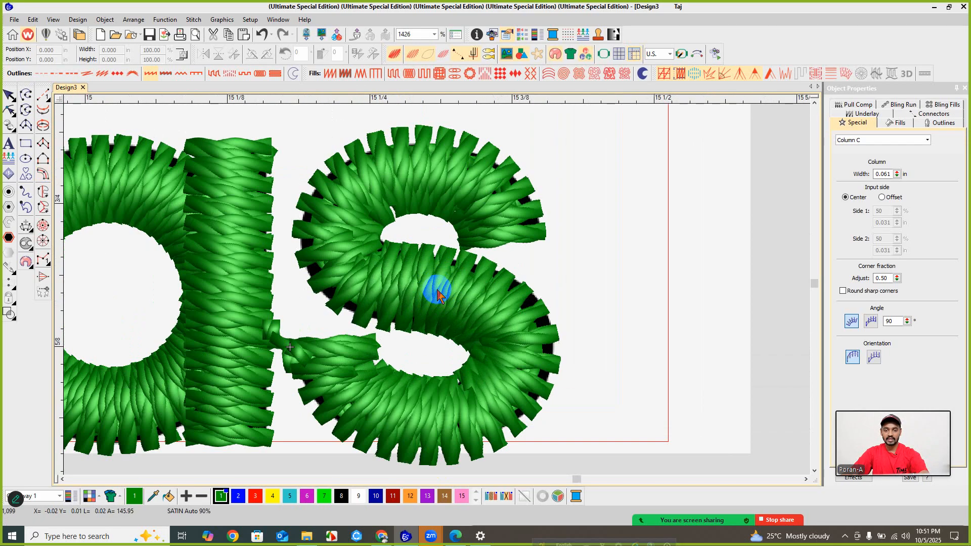
{"action": "left_click", "coordinate": [439, 292]}
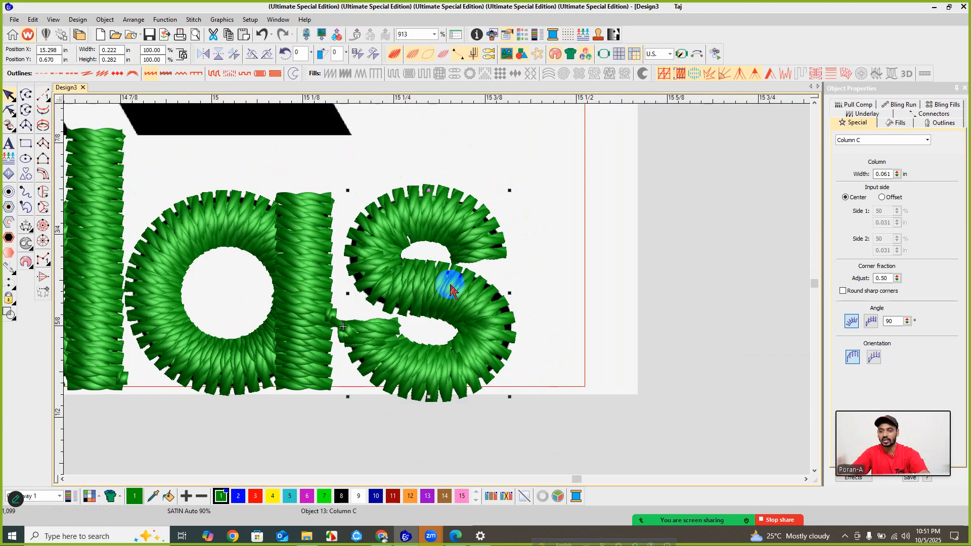
{"action": "left_click", "coordinate": [450, 287]}
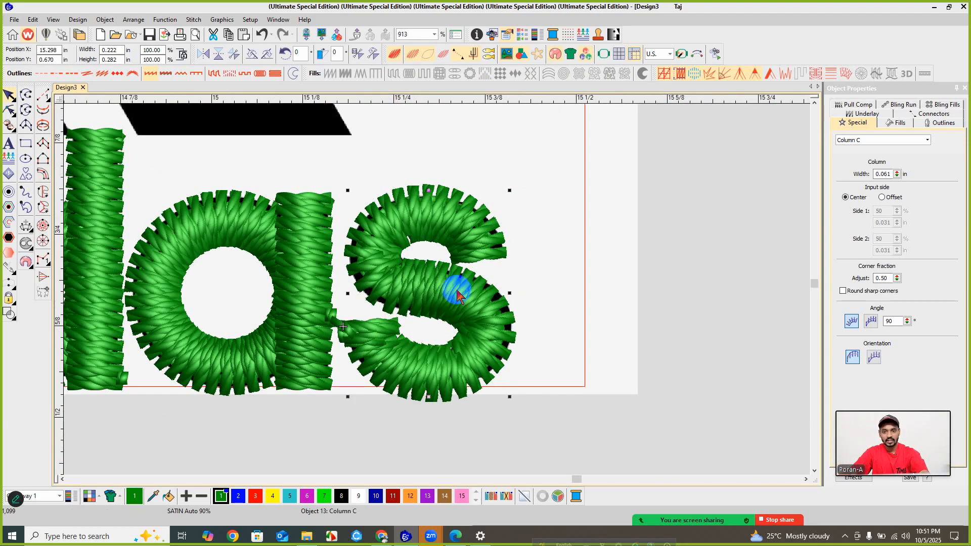
{"action": "left_click", "coordinate": [457, 296]}
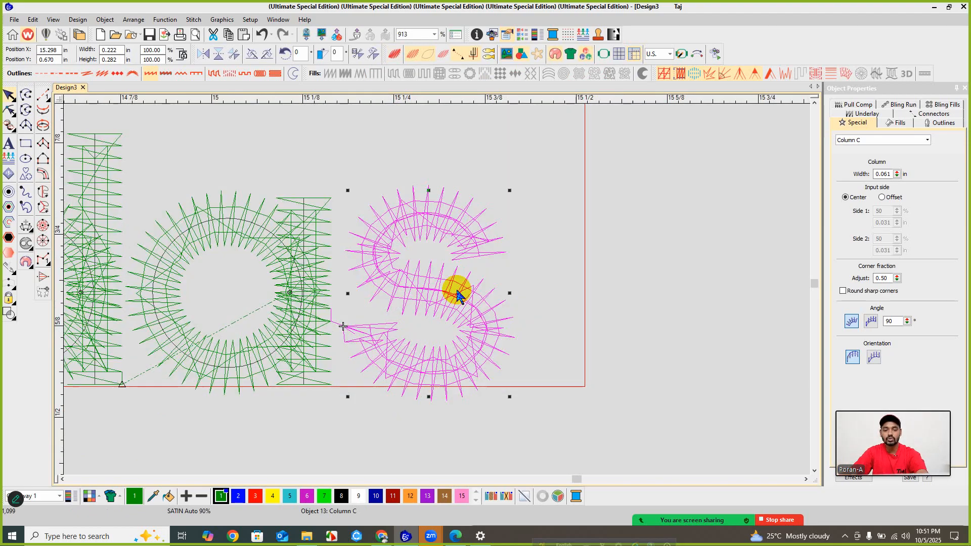
{"action": "left_click", "coordinate": [455, 289]}
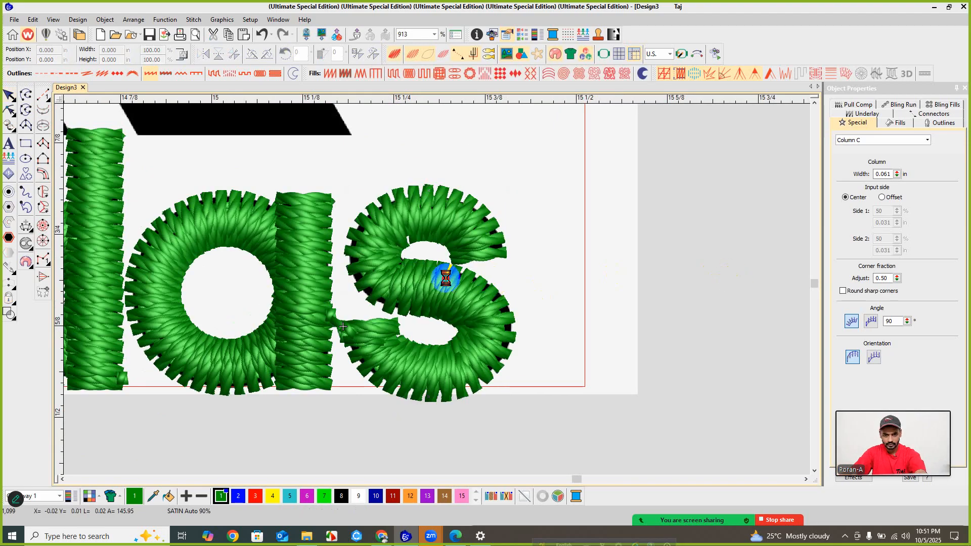
- Check the Free Class Day 3 topic list in the class PDF, and return to the embroidery design
{"action": "scroll", "coordinate": [440, 278], "scroll_direction": "up", "scroll_amount": 2}
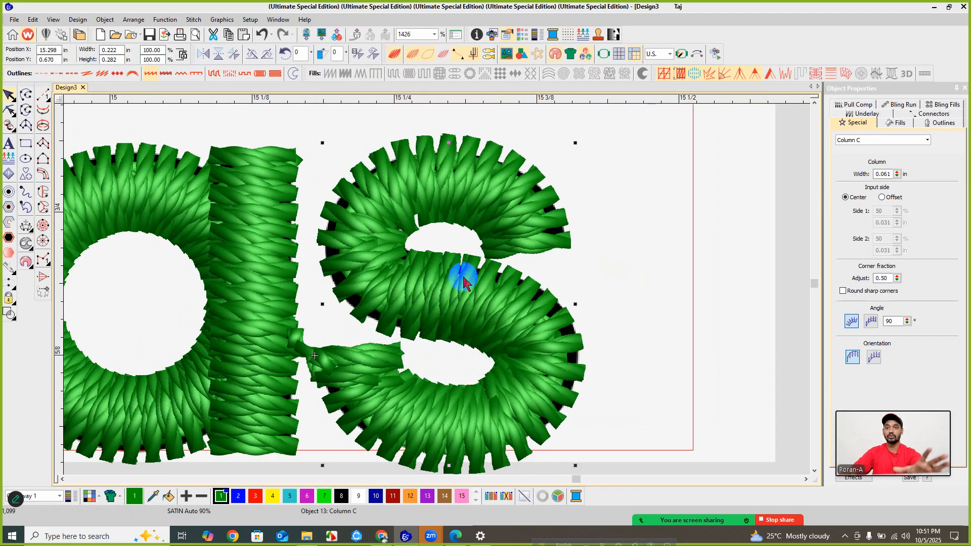
{"action": "left_click", "coordinate": [381, 537]}
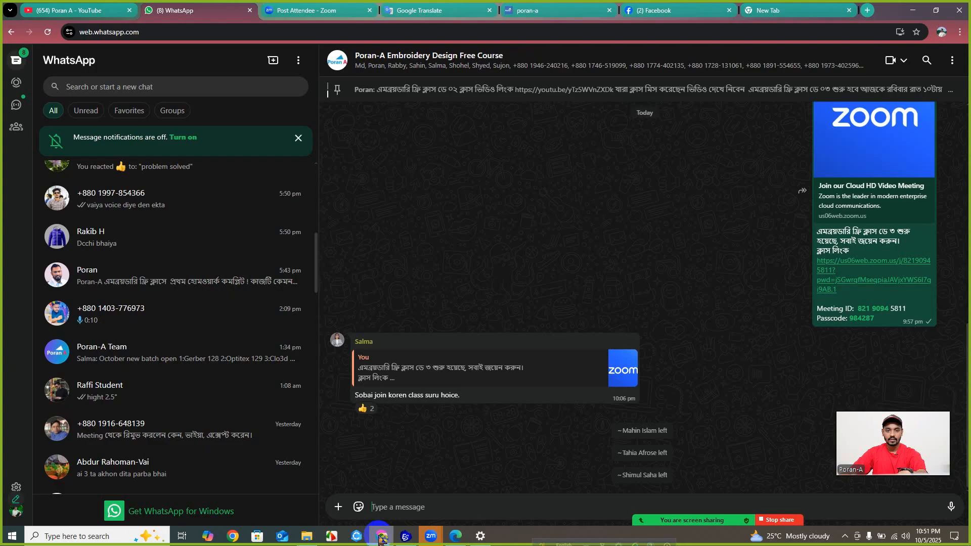
{"action": "left_click", "coordinate": [381, 537]}
{"action": "left_click", "coordinate": [455, 536]}
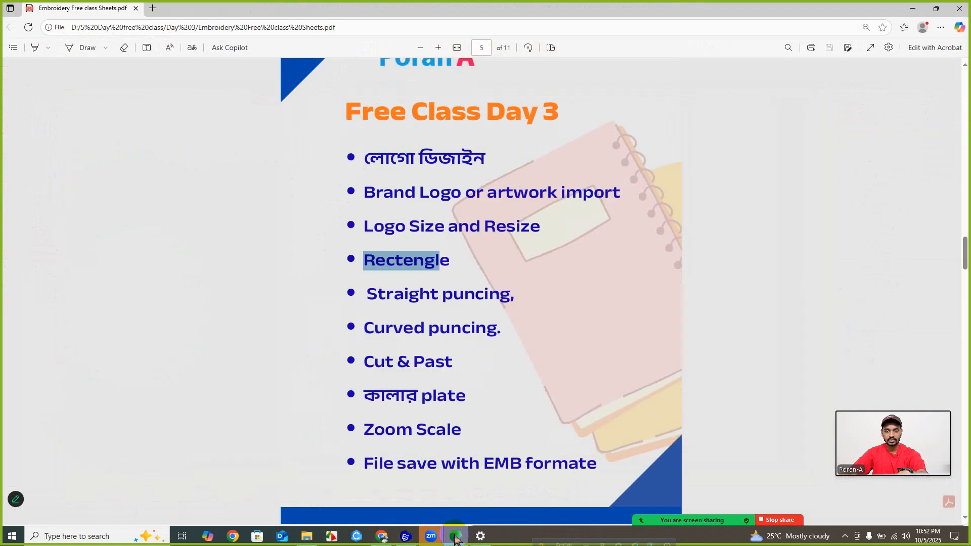
{"action": "left_click", "coordinate": [456, 537]}
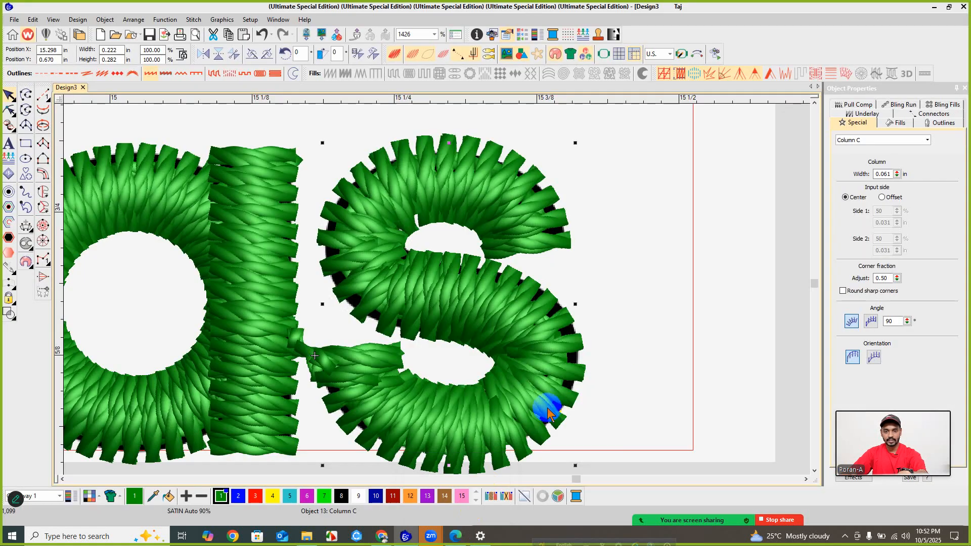
{"action": "left_click", "coordinate": [798, 245]}
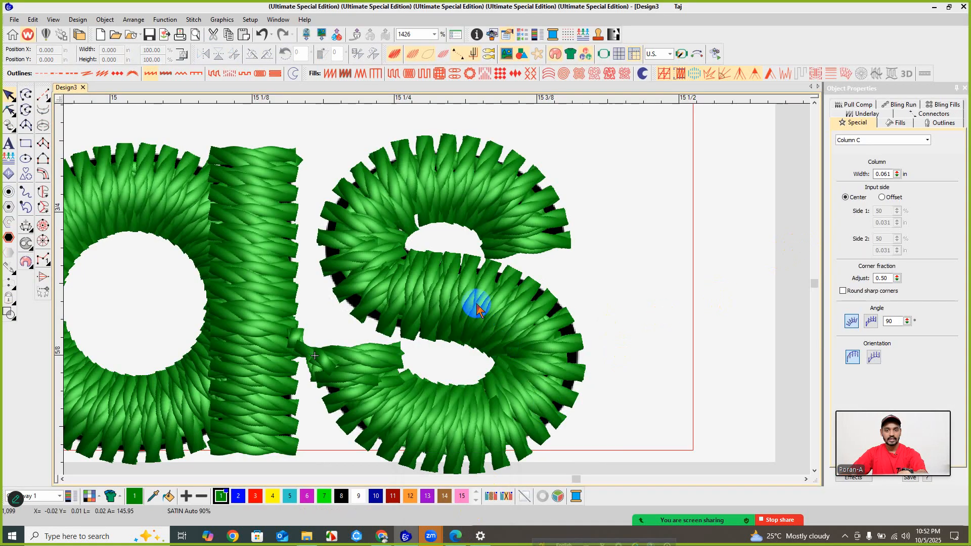
{"action": "left_click", "coordinate": [476, 308]}
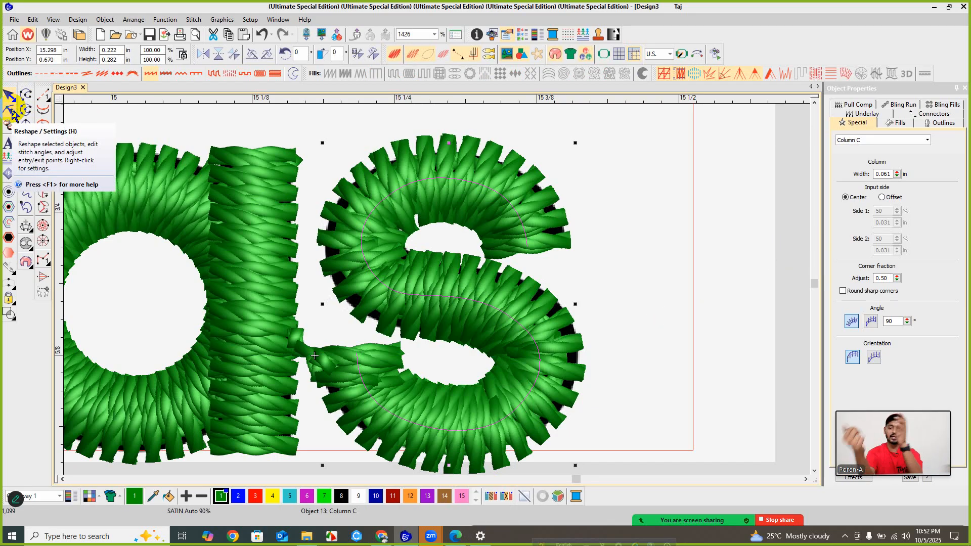
{"action": "mouse_move", "coordinate": [642, 509]}
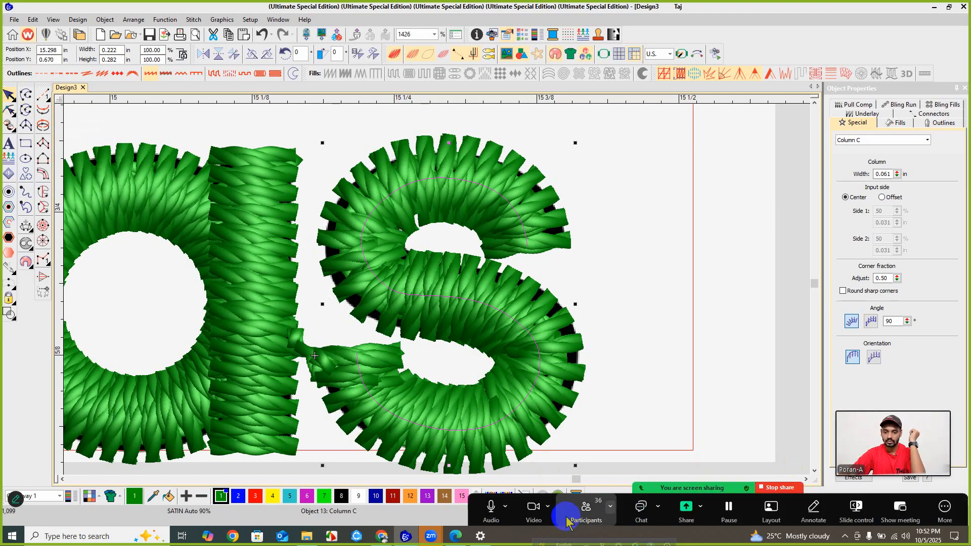
{"action": "left_click", "coordinate": [534, 507]}
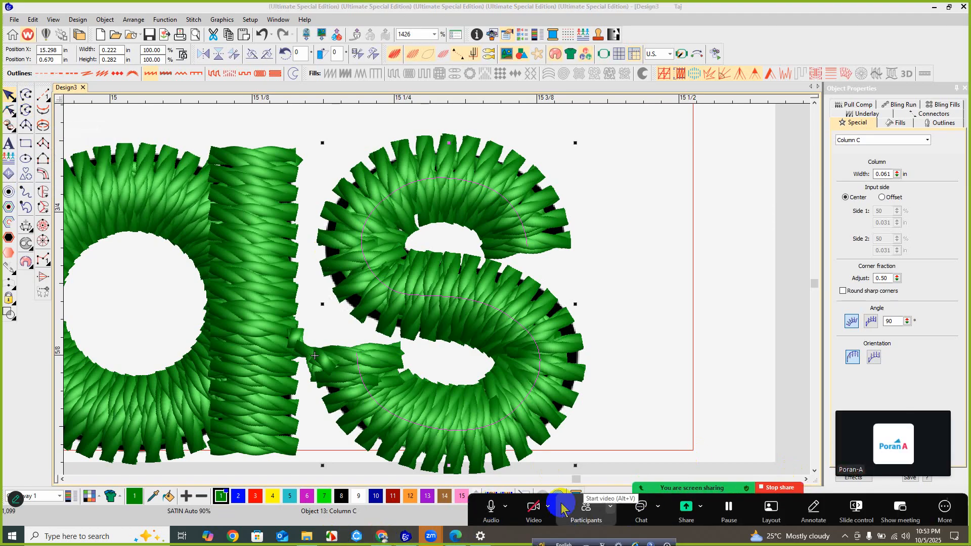
{"action": "mouse_move", "coordinate": [929, 423]}
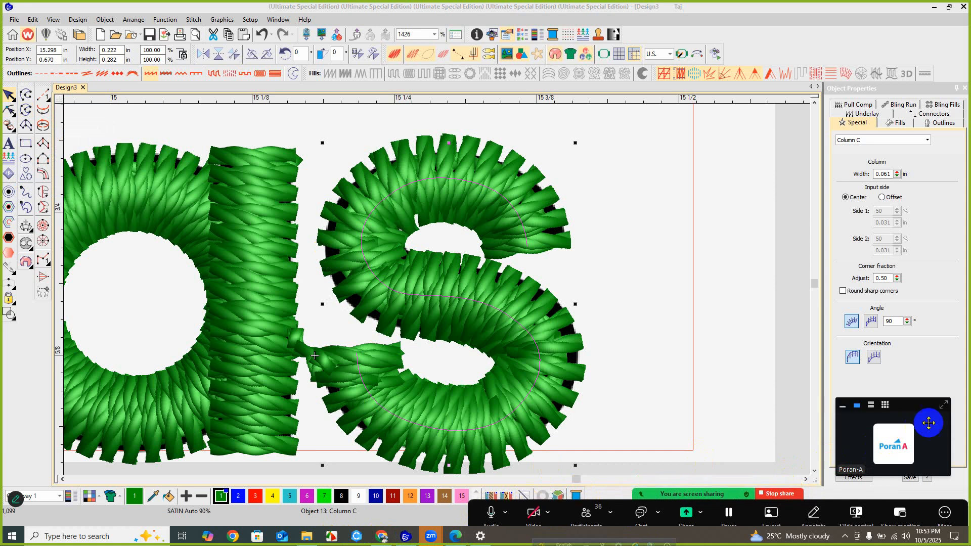
{"action": "left_click", "coordinate": [942, 405]}
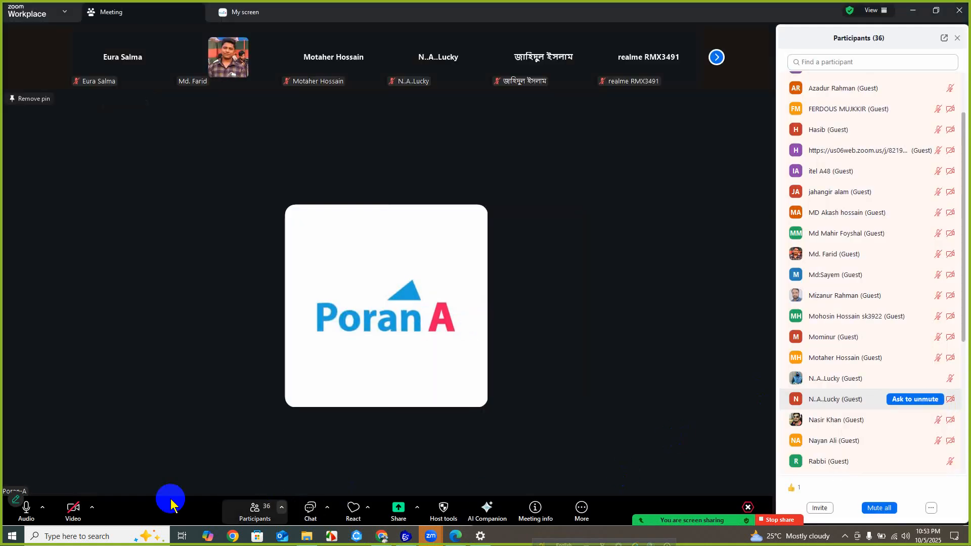
{"action": "left_click", "coordinate": [73, 507]}
{"action": "left_click", "coordinate": [912, 10]}
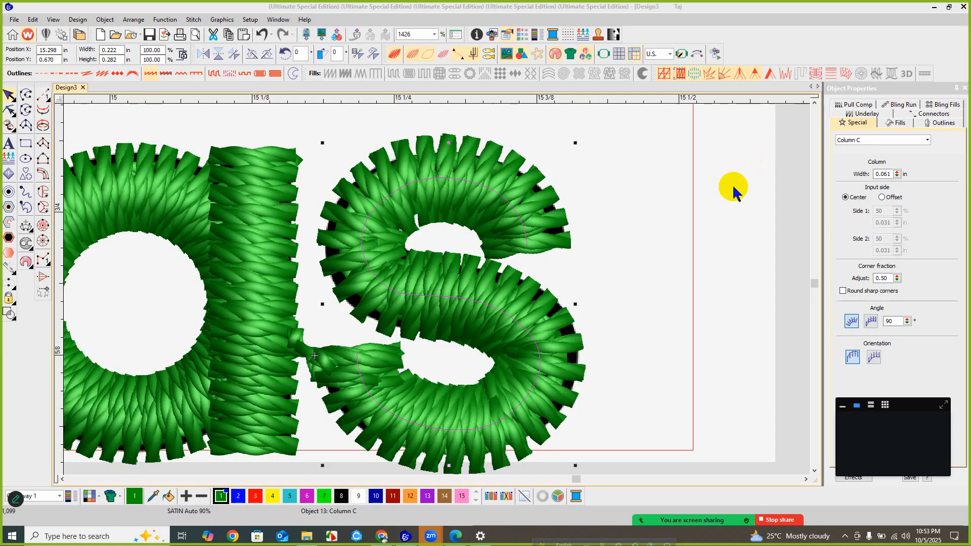
- Open the stitched s column for reshaping and adjust the centreline points at the upper tip and right shoulder of its upper bowl
{"action": "left_click", "coordinate": [438, 293]}
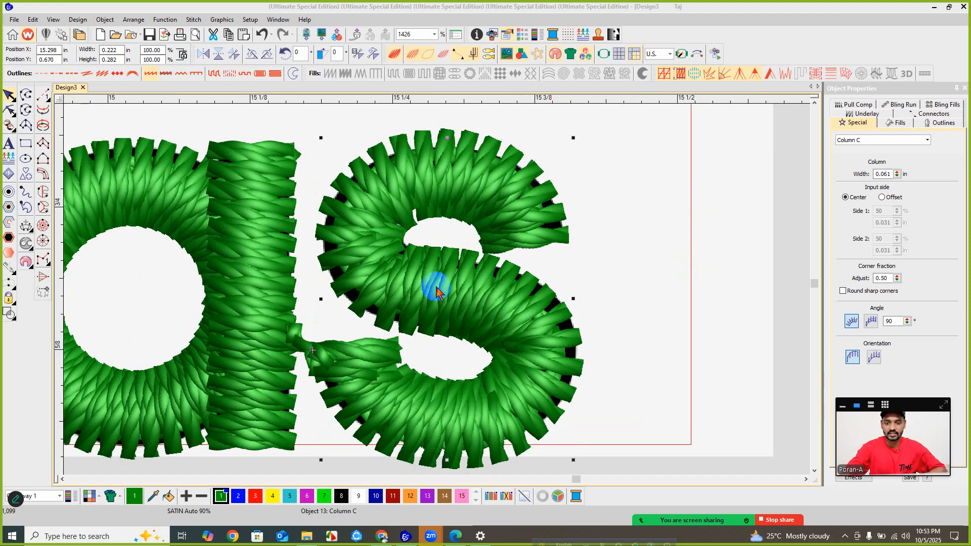
{"action": "key", "text": "h"}
{"action": "left_click", "coordinate": [415, 210]}
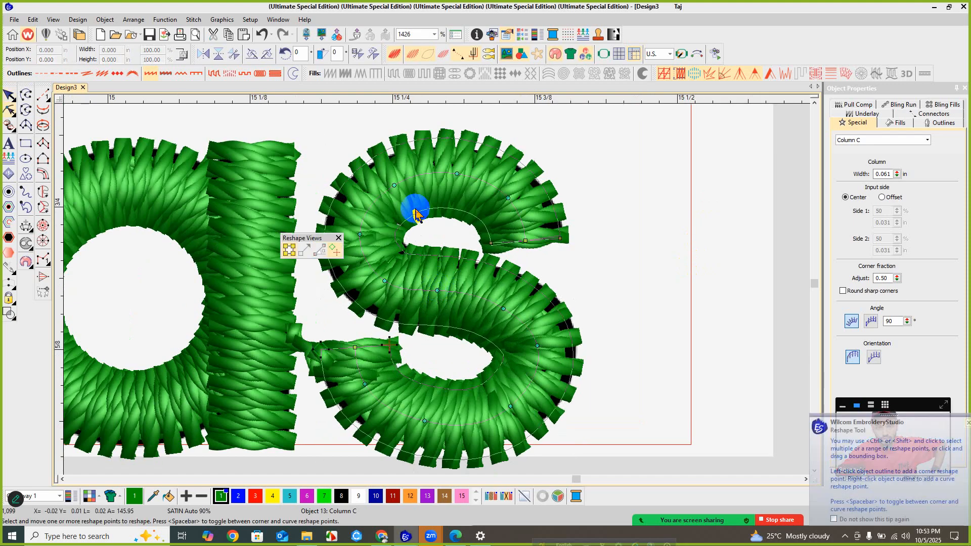
{"action": "scroll", "coordinate": [438, 293], "scroll_direction": "up", "scroll_amount": 1}
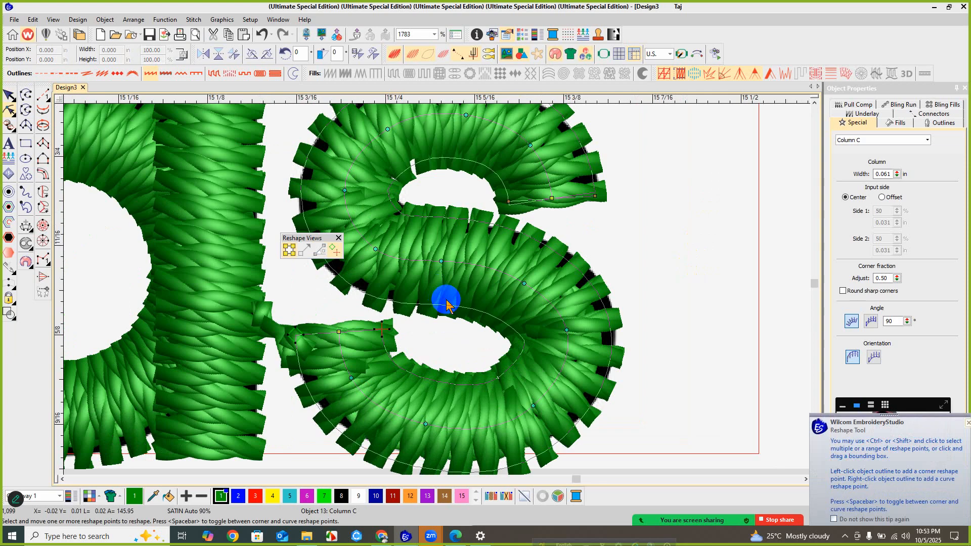
{"action": "scroll", "coordinate": [446, 304], "scroll_direction": "down", "scroll_amount": 1}
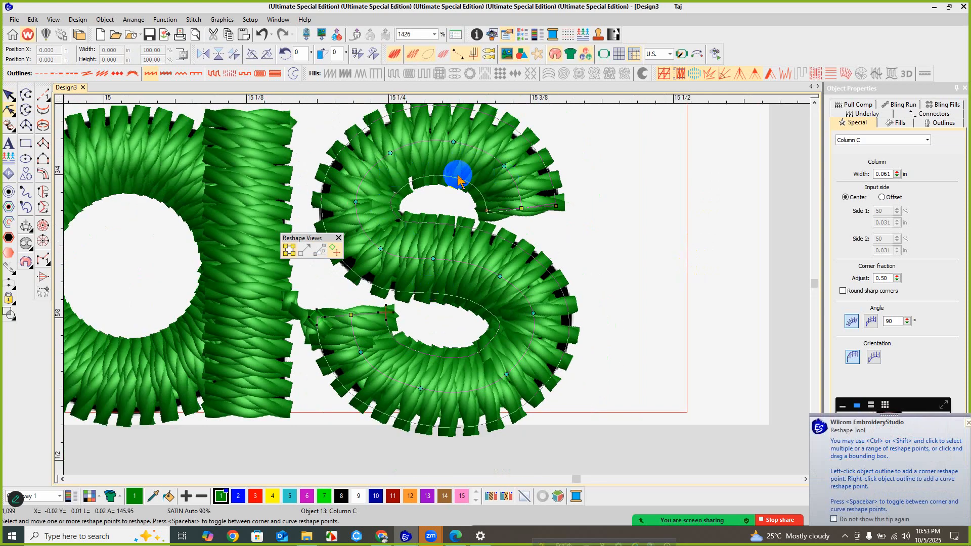
{"action": "scroll", "coordinate": [454, 172], "scroll_direction": "up", "scroll_amount": 1}
{"action": "scroll", "coordinate": [437, 292], "scroll_direction": "up", "scroll_amount": 3}
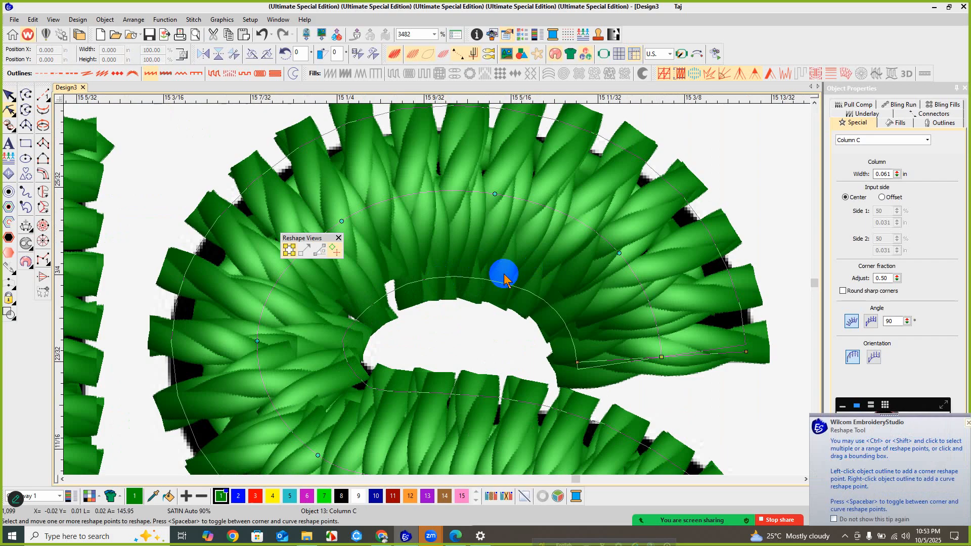
{"action": "left_click", "coordinate": [614, 249]}
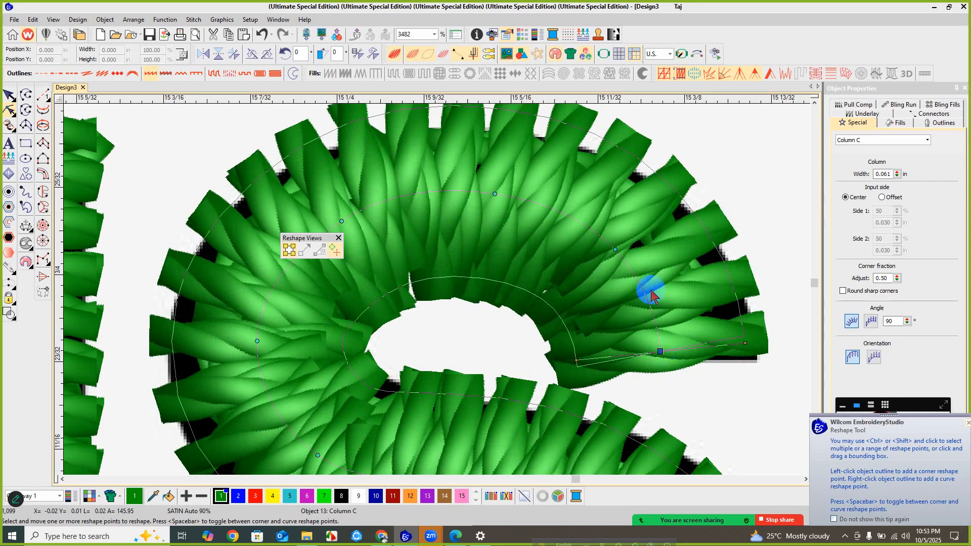
{"action": "left_click", "coordinate": [621, 248]}
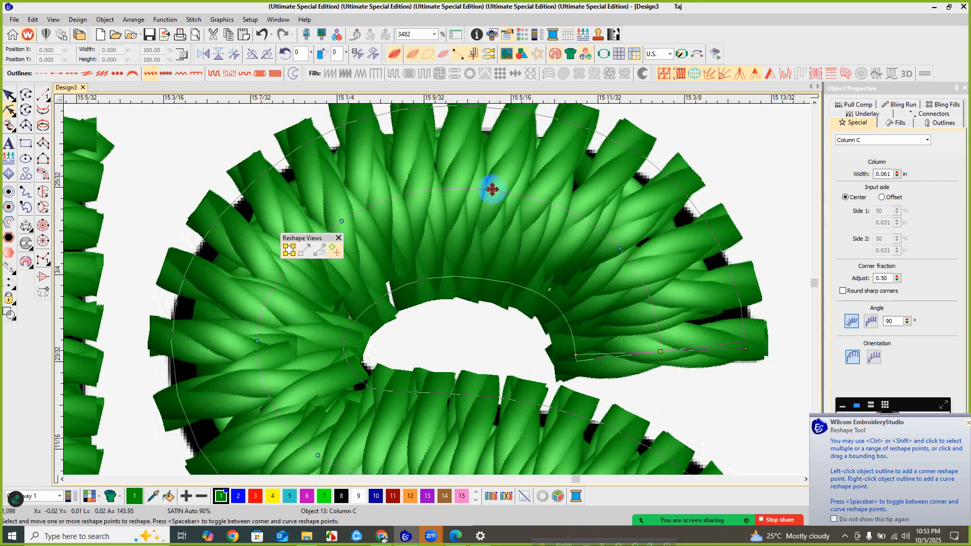
- Move the Reshape Views palette off the s and nudge the upper bowl's top, upper-left and left centreline points to follow the artwork
{"action": "left_click_drag", "start_coordinate": [289, 238], "coordinate": [94, 120]}
{"action": "left_click", "coordinate": [341, 224]}
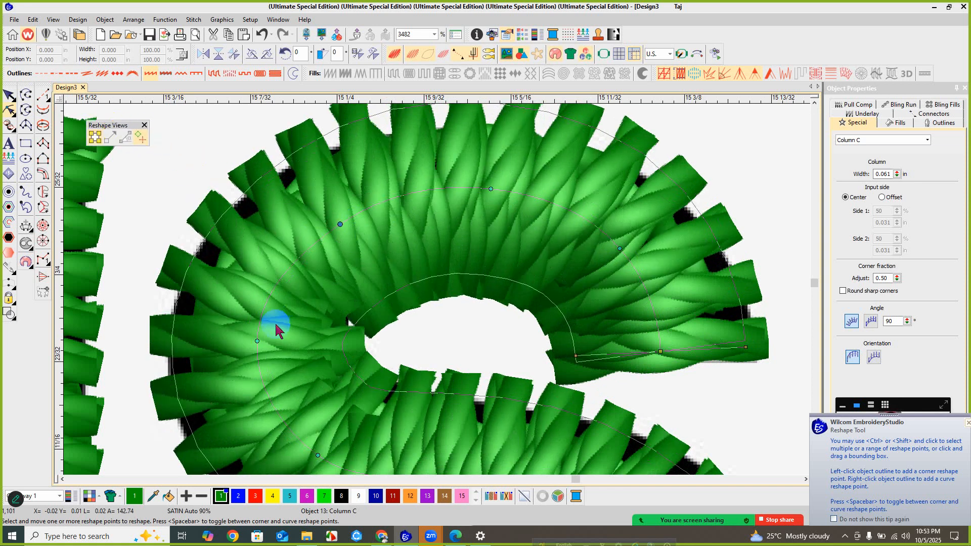
{"action": "left_click_drag", "start_coordinate": [264, 343], "coordinate": [265, 343]}
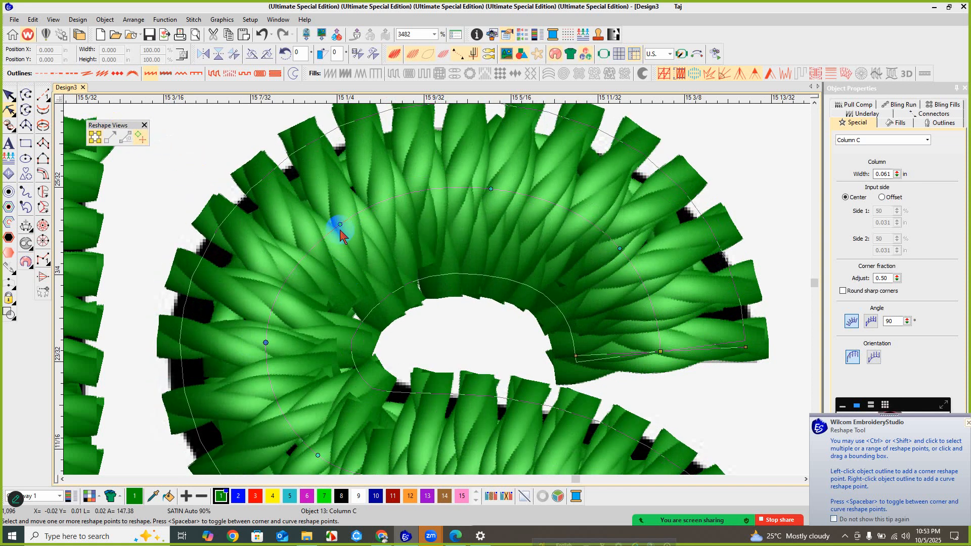
{"action": "left_click_drag", "start_coordinate": [339, 224], "coordinate": [336, 223]}
- Reposition the s centreline points where the upper bowl enters the diagonal and where the diagonal turns into the lower bowl
{"action": "scroll", "coordinate": [394, 387], "scroll_direction": "down", "scroll_amount": 1}
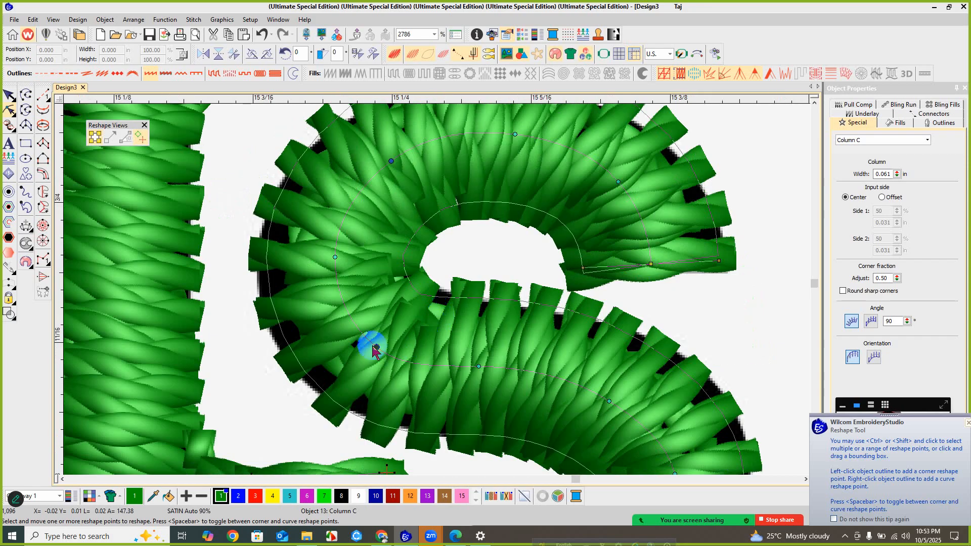
{"action": "scroll", "coordinate": [440, 314], "scroll_direction": "down", "scroll_amount": 1}
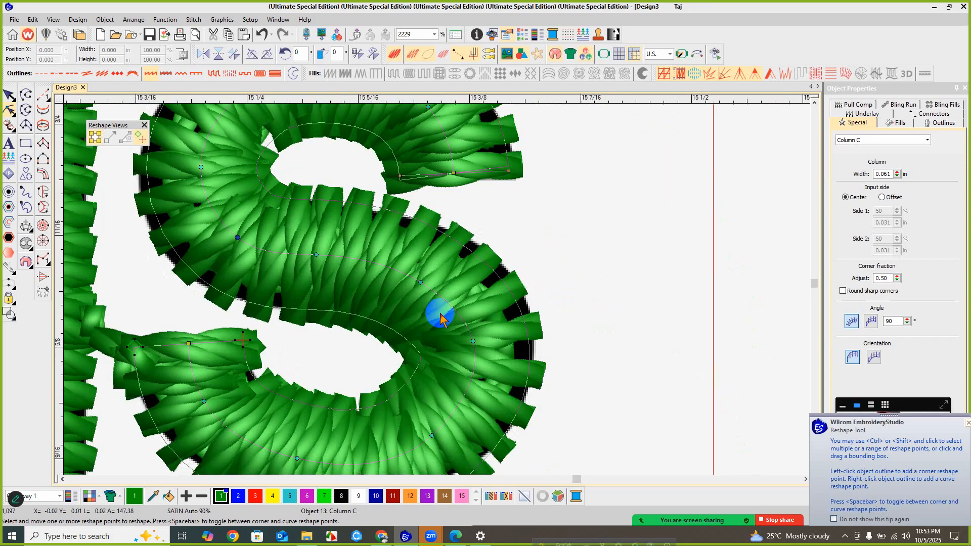
{"action": "scroll", "coordinate": [473, 329], "scroll_direction": "up", "scroll_amount": 1}
{"action": "left_click_drag", "start_coordinate": [478, 321], "coordinate": [476, 354]}
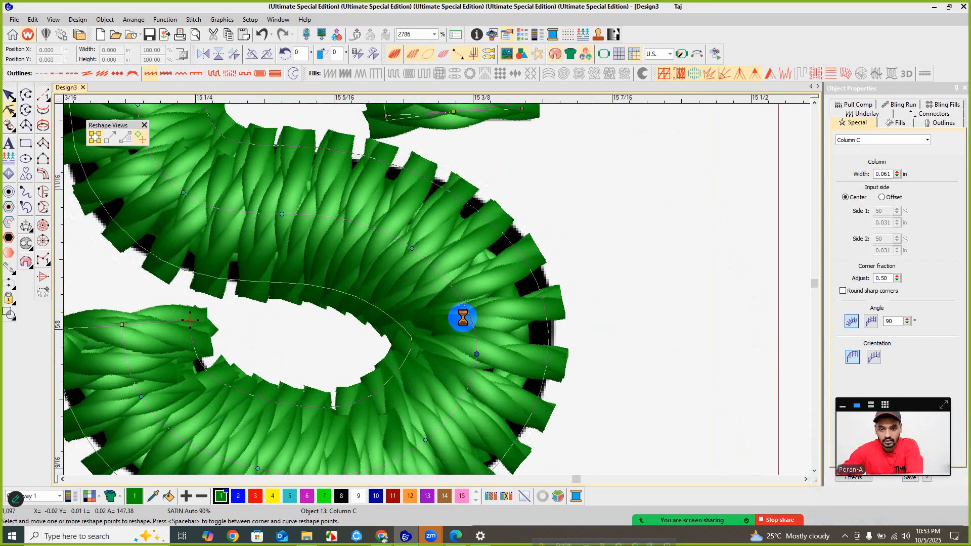
{"action": "left_click", "coordinate": [412, 248]}
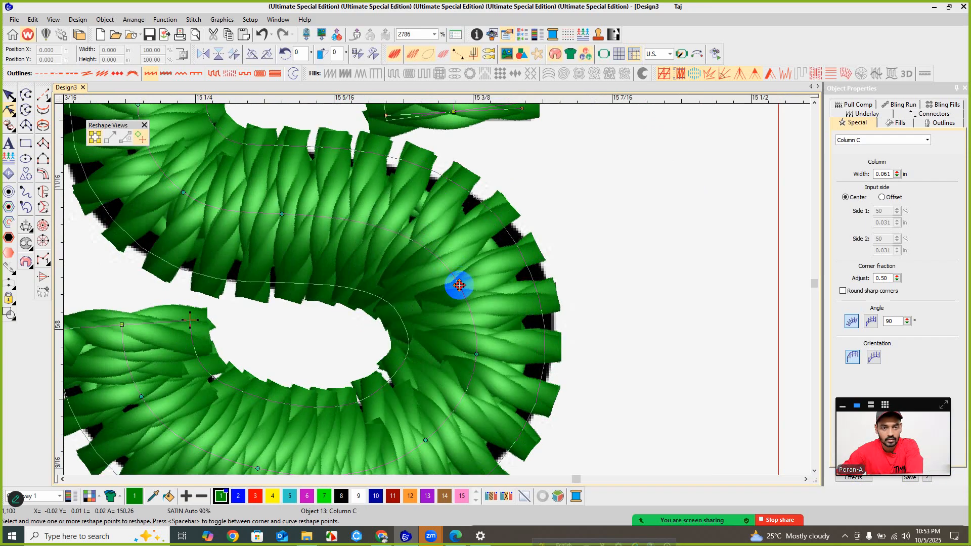
{"action": "scroll", "coordinate": [458, 287], "scroll_direction": "down", "scroll_amount": 3}
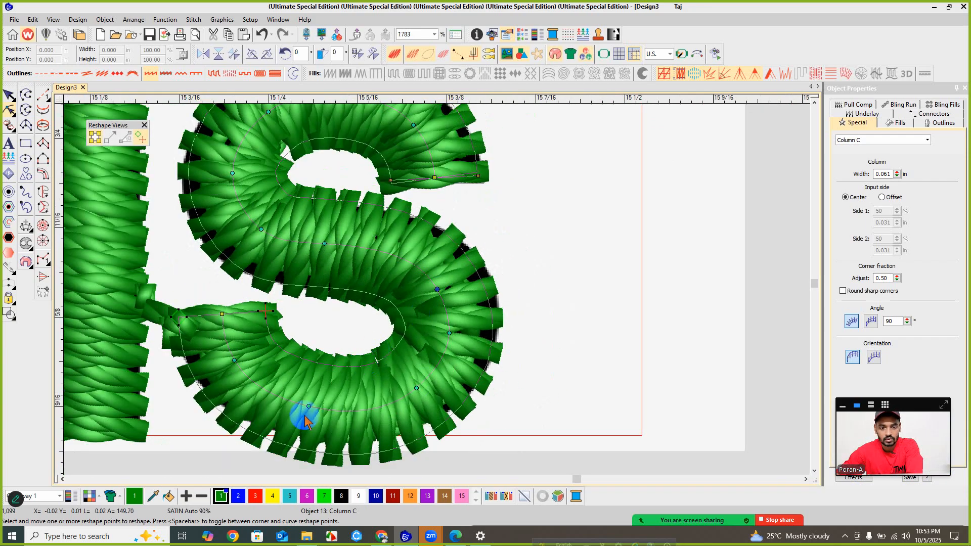
- Adjust the centreline points around the lower bowl of the s to cover the black artwork, and finish reshaping
{"action": "scroll", "coordinate": [502, 277], "scroll_direction": "up", "scroll_amount": 3}
{"action": "left_click_drag", "start_coordinate": [444, 287], "coordinate": [443, 289]}
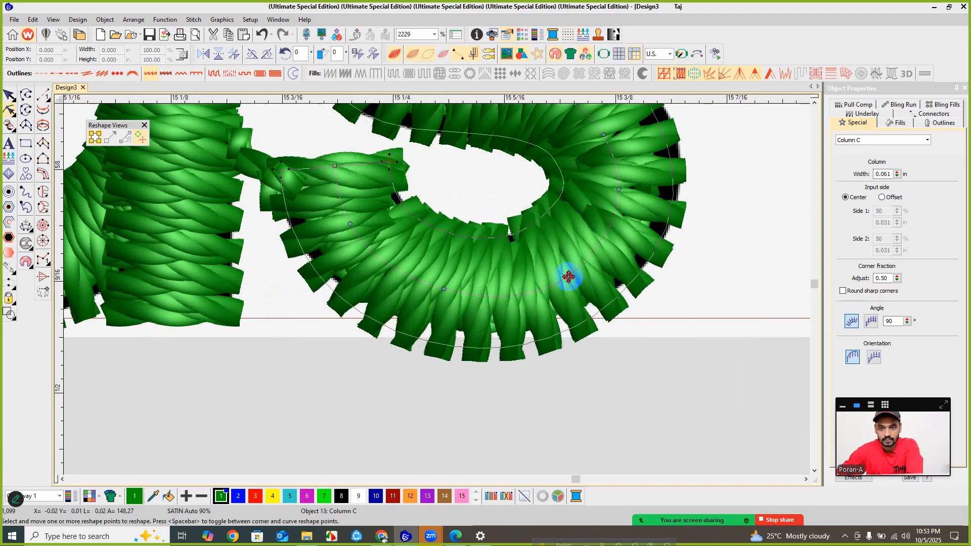
{"action": "left_click_drag", "start_coordinate": [569, 276], "coordinate": [567, 277]}
{"action": "left_click_drag", "start_coordinate": [617, 201], "coordinate": [618, 204]}
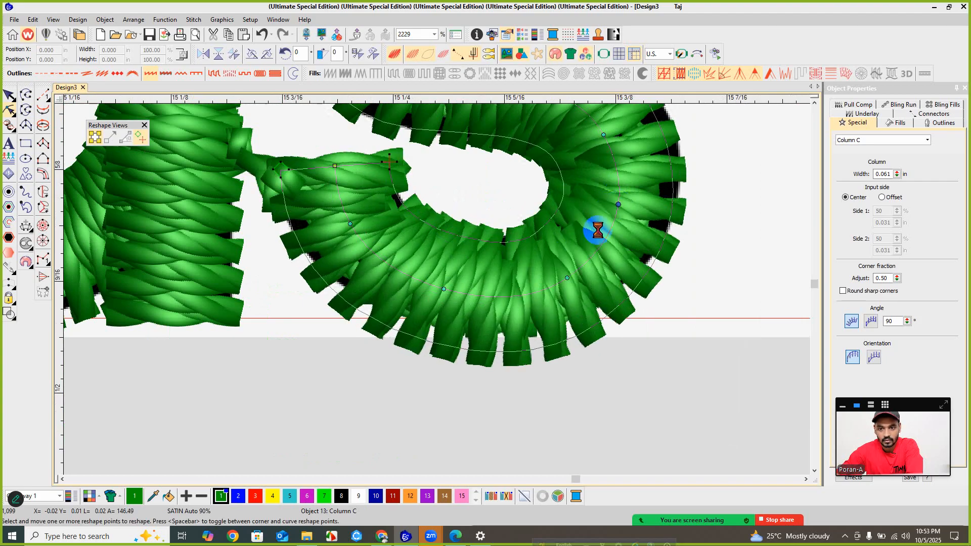
{"action": "left_click_drag", "start_coordinate": [346, 225], "coordinate": [353, 222]}
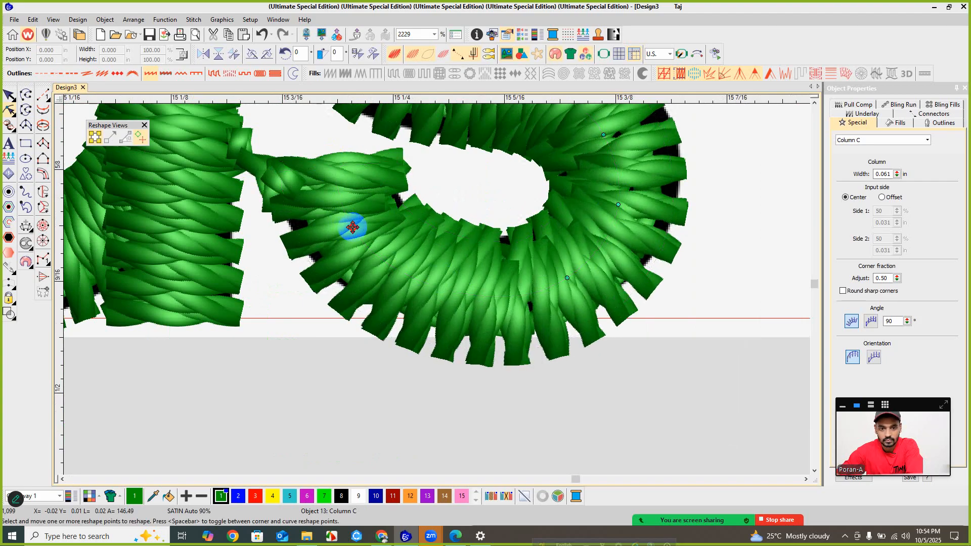
{"action": "scroll", "coordinate": [433, 288], "scroll_direction": "down", "scroll_amount": 2}
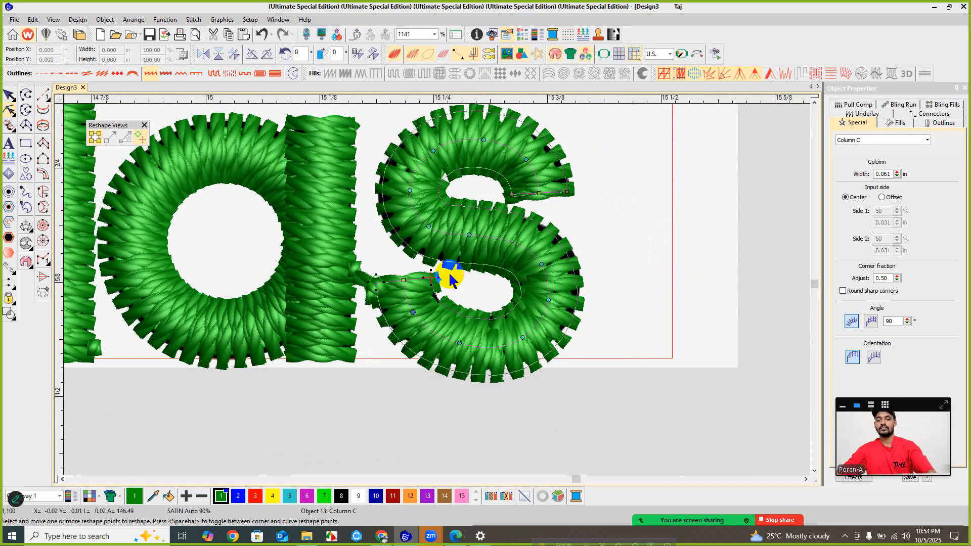
{"action": "scroll", "coordinate": [451, 217], "scroll_direction": "up", "scroll_amount": 1}
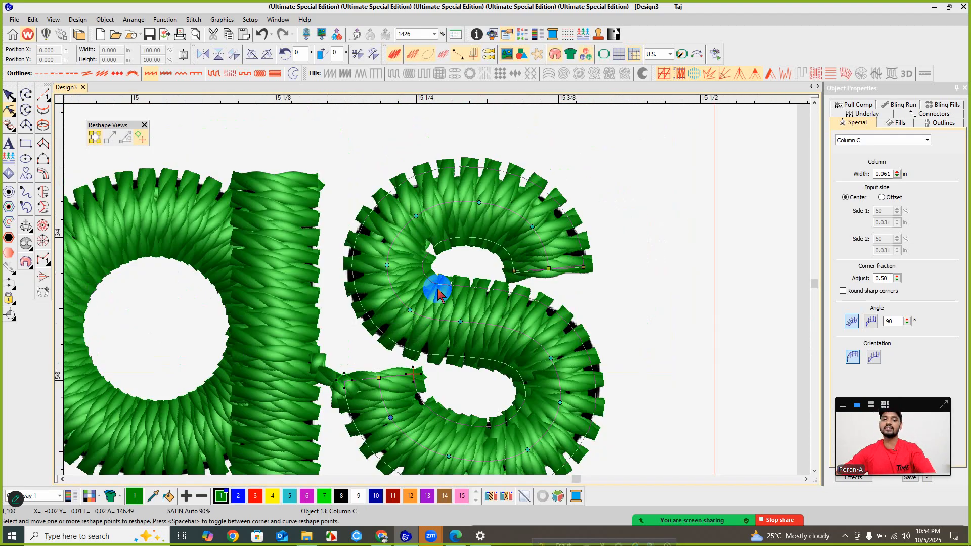
{"action": "key", "text": "Escape"}
{"action": "scroll", "coordinate": [437, 292], "scroll_direction": "down", "scroll_amount": 2}
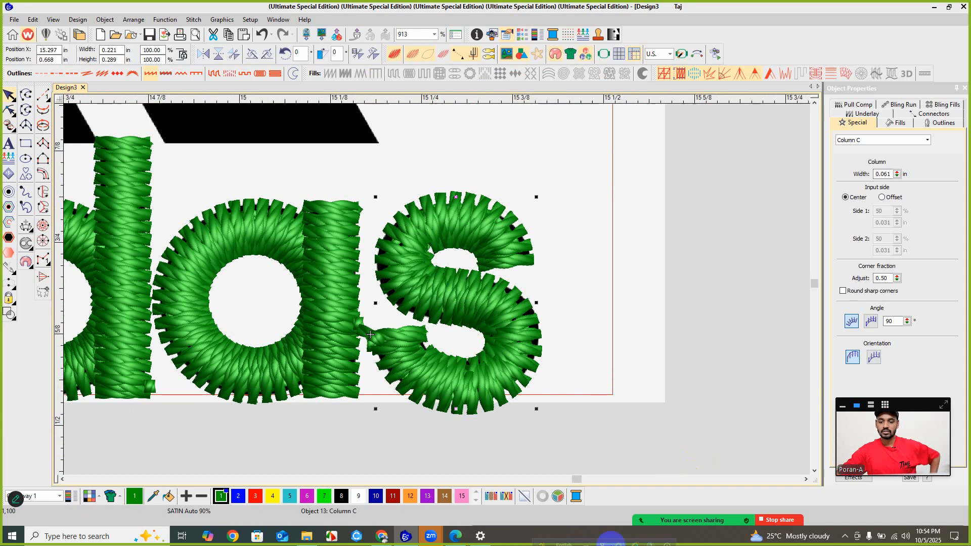
{"action": "mouse_move", "coordinate": [491, 513]}
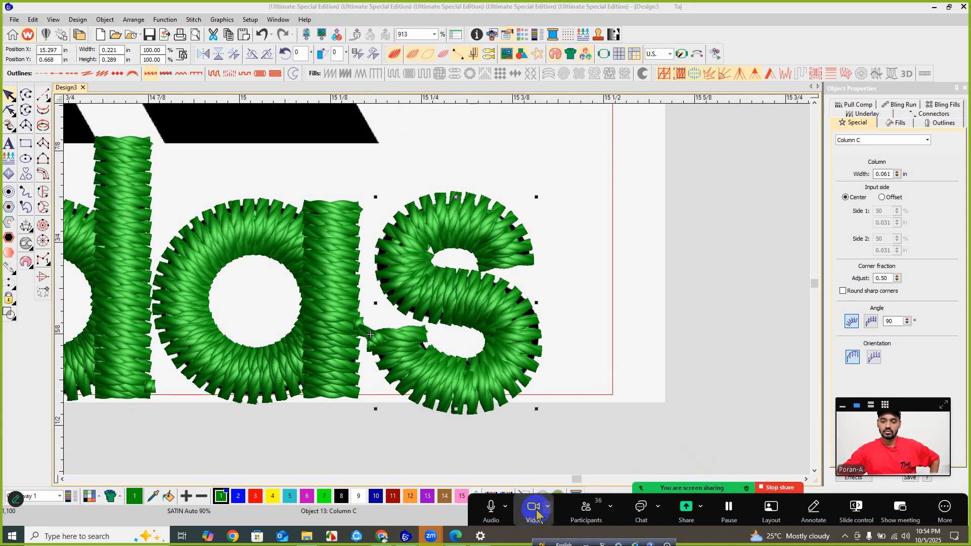
{"action": "left_click", "coordinate": [518, 511]}
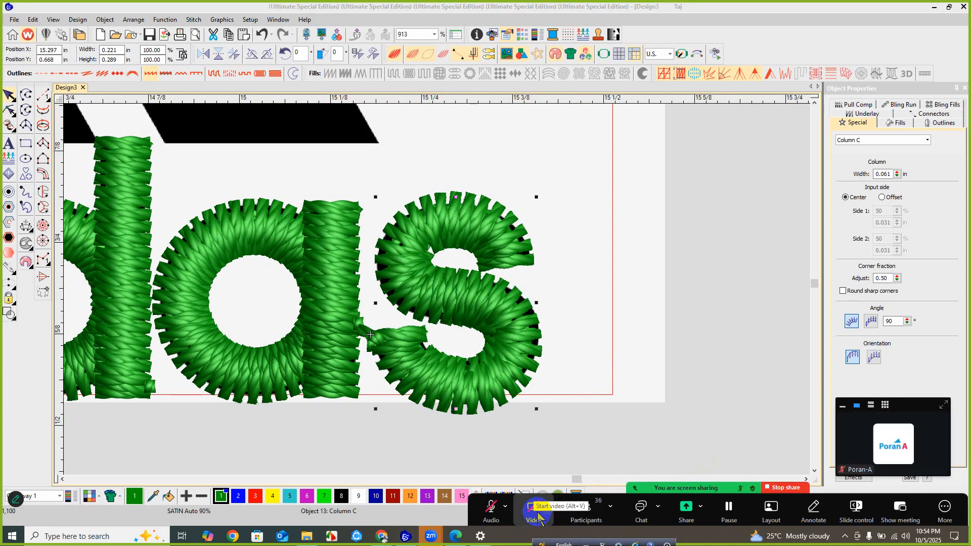
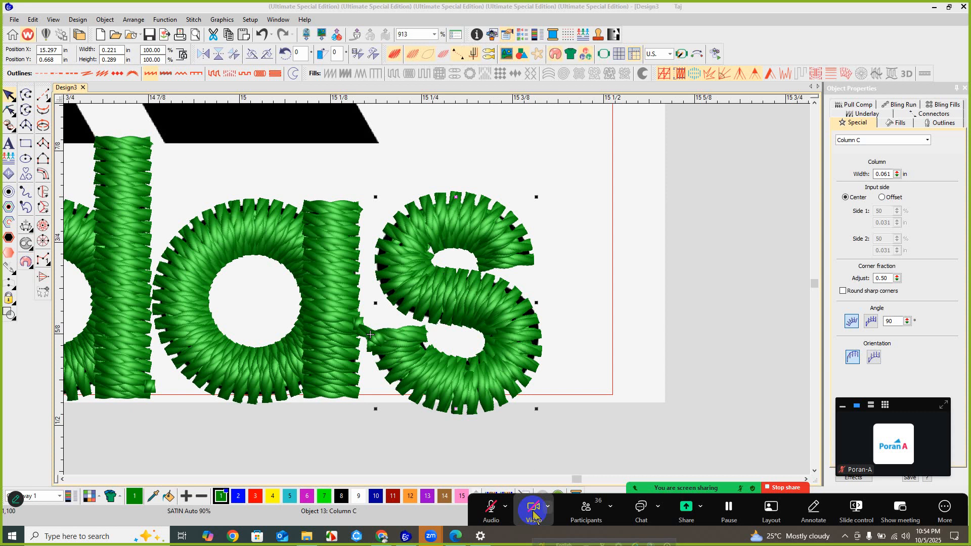
{"action": "left_click", "coordinate": [533, 508]}
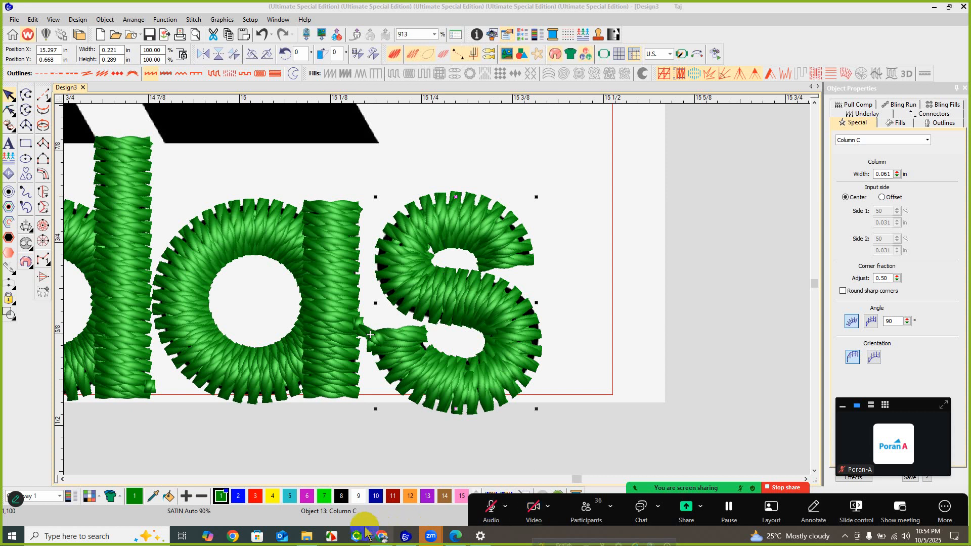
- Inspect the finished adidas lettering against the artwork, view the stitch shortening settings of the s, and deselect it
{"action": "scroll", "coordinate": [559, 418], "scroll_direction": "down", "scroll_amount": 2}
{"action": "scroll", "coordinate": [440, 288], "scroll_direction": "down", "scroll_amount": 3}
{"action": "scroll", "coordinate": [437, 289], "scroll_direction": "up", "scroll_amount": 2}
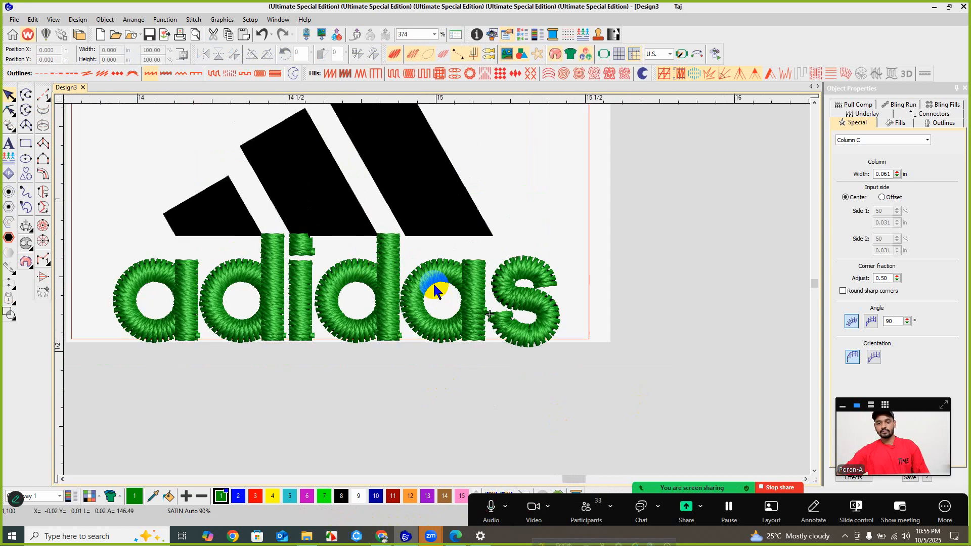
{"action": "scroll", "coordinate": [437, 293], "scroll_direction": "down", "scroll_amount": 1}
{"action": "scroll", "coordinate": [436, 289], "scroll_direction": "up", "scroll_amount": 2}
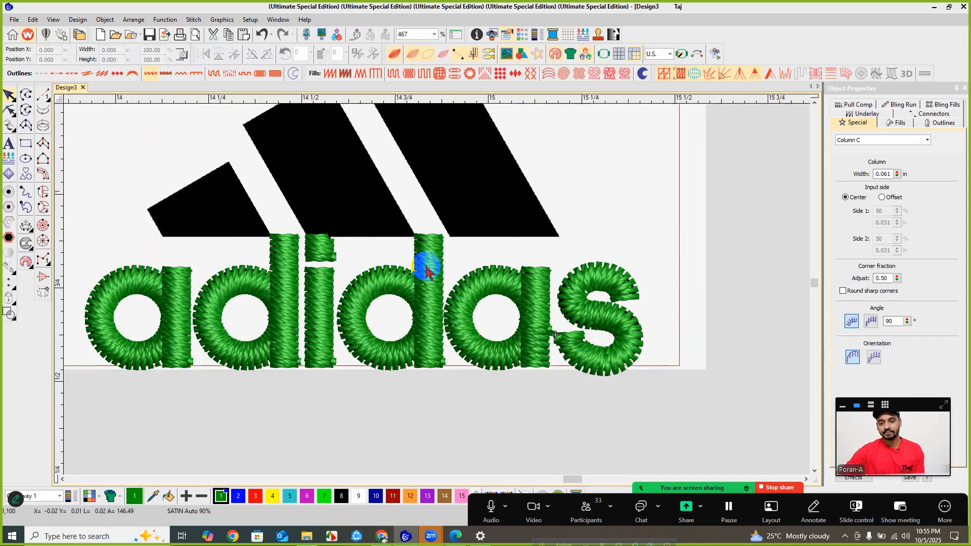
{"action": "scroll", "coordinate": [429, 258], "scroll_direction": "down", "scroll_amount": 3}
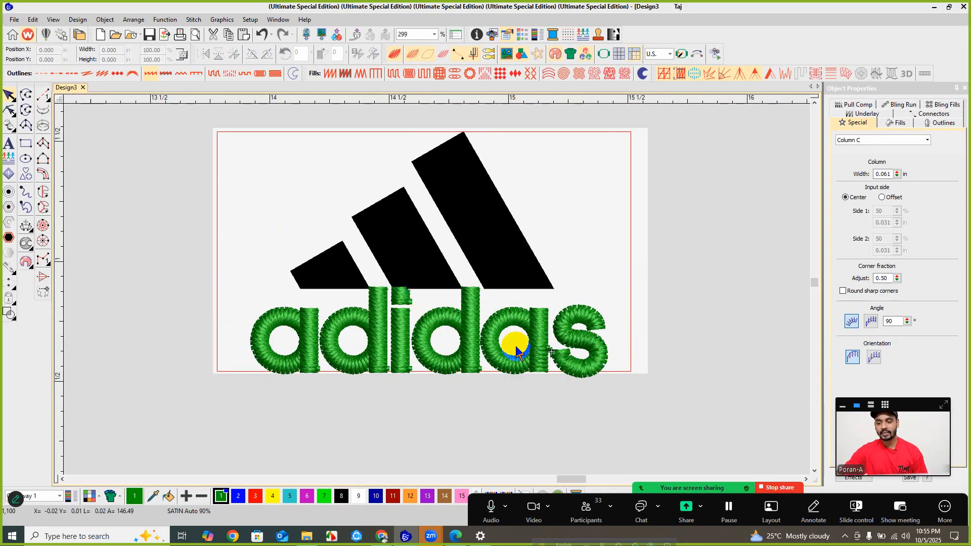
{"action": "scroll", "coordinate": [435, 286], "scroll_direction": "up", "scroll_amount": 4}
{"action": "left_click", "coordinate": [522, 293]}
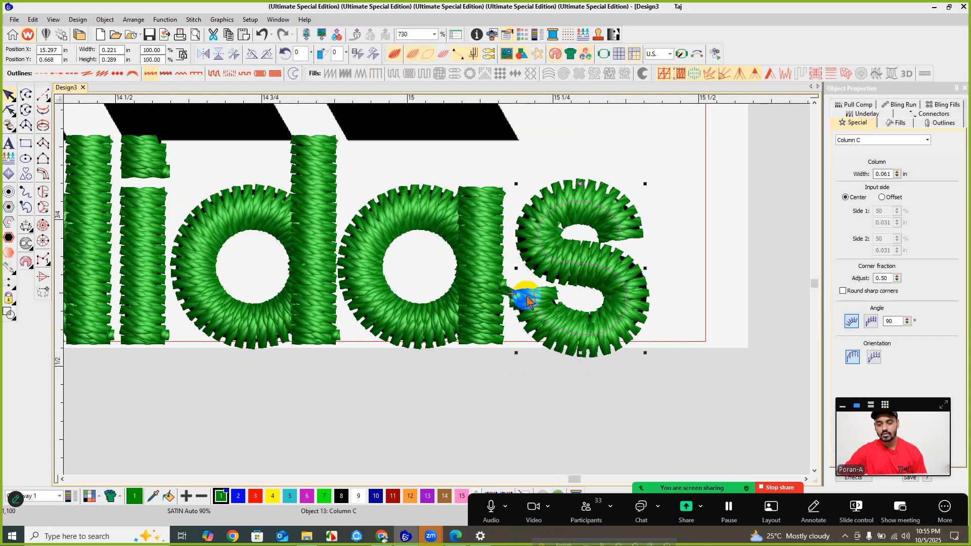
{"action": "left_click", "coordinate": [706, 75]}
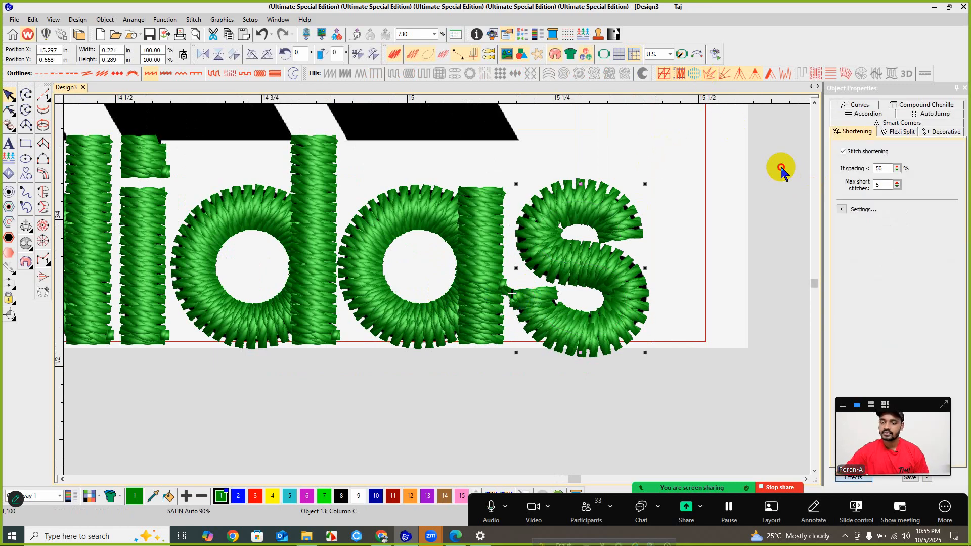
{"action": "left_click", "coordinate": [441, 233]}
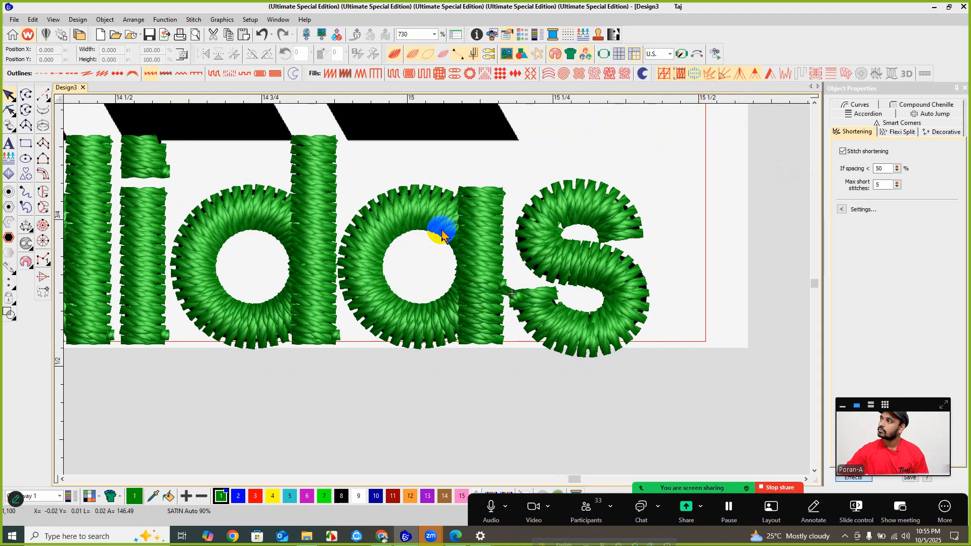
- Select all the adidas letters together to review the lettering, clear the selection, and view the three stripes above it
{"action": "scroll", "coordinate": [434, 286], "scroll_direction": "down", "scroll_amount": 3}
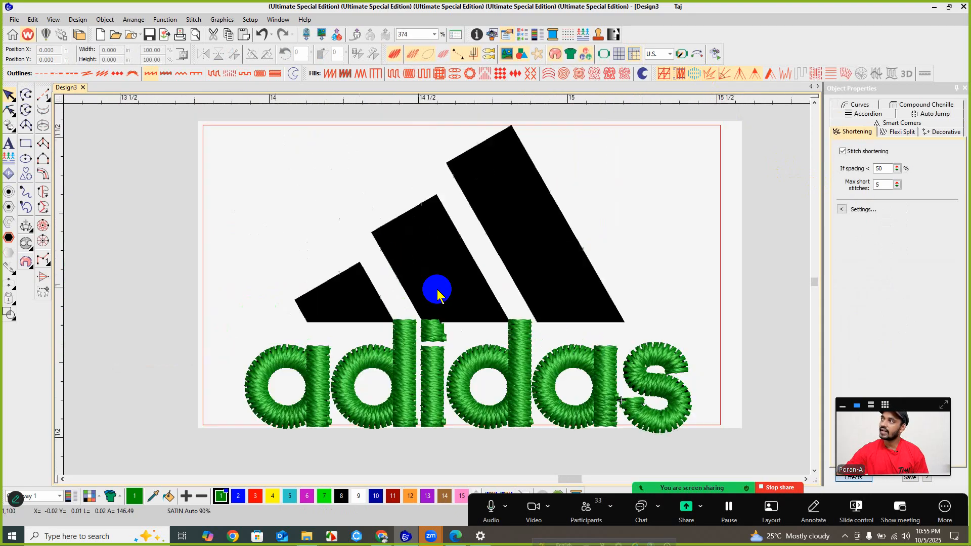
{"action": "scroll", "coordinate": [472, 340], "scroll_direction": "down", "scroll_amount": 1}
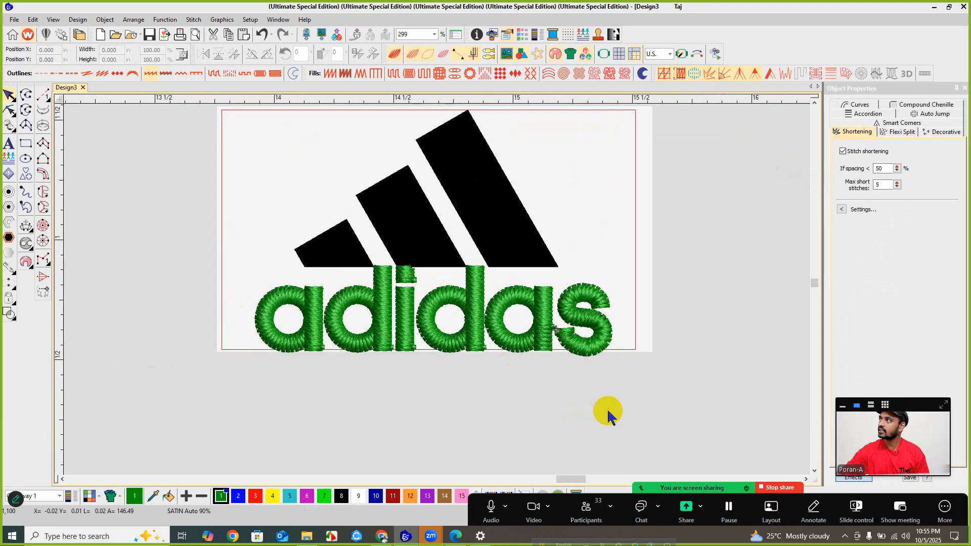
{"action": "left_click_drag", "start_coordinate": [606, 408], "coordinate": [243, 266]}
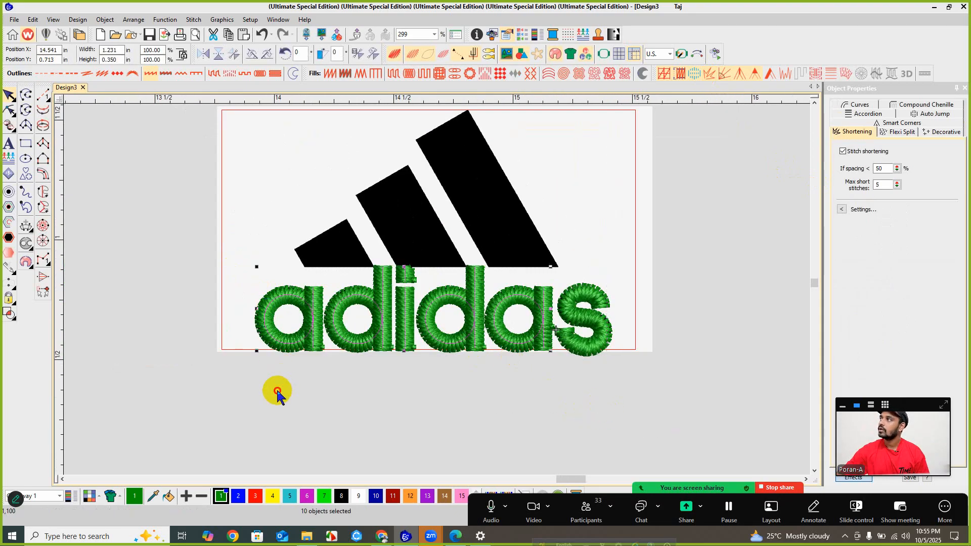
{"action": "left_click_drag", "start_coordinate": [247, 392], "coordinate": [624, 251]}
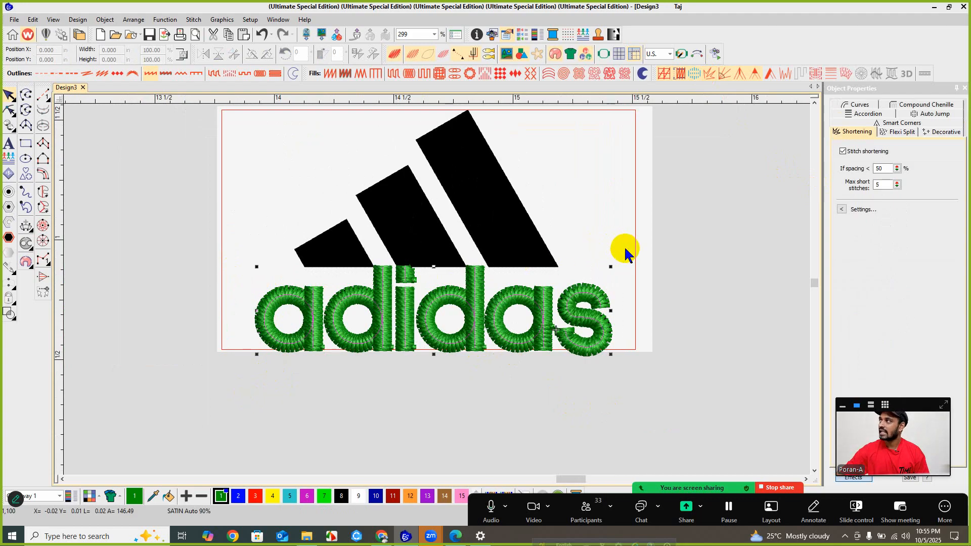
{"action": "left_click", "coordinate": [399, 393]}
{"action": "scroll", "coordinate": [433, 281], "scroll_direction": "up", "scroll_amount": 1}
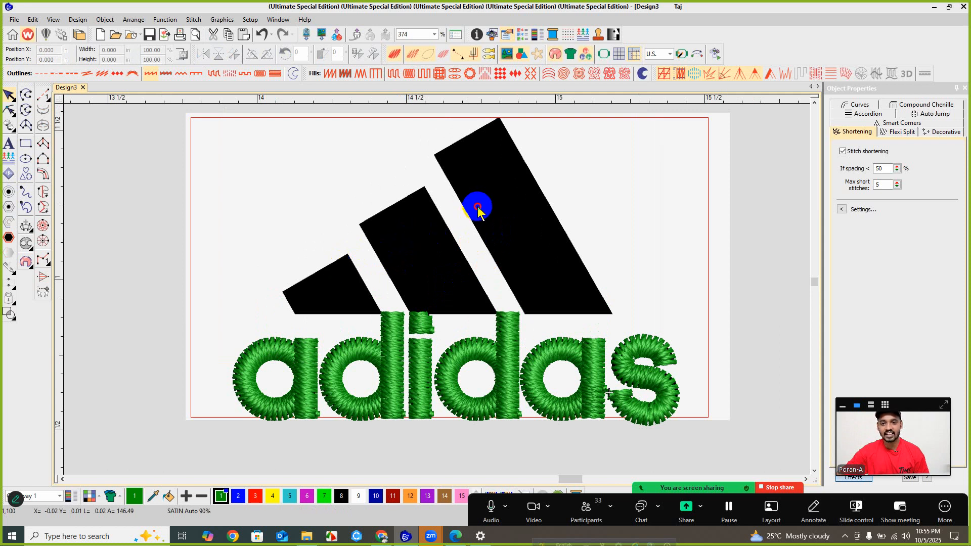
{"action": "scroll", "coordinate": [436, 268], "scroll_direction": "down", "scroll_amount": 1}
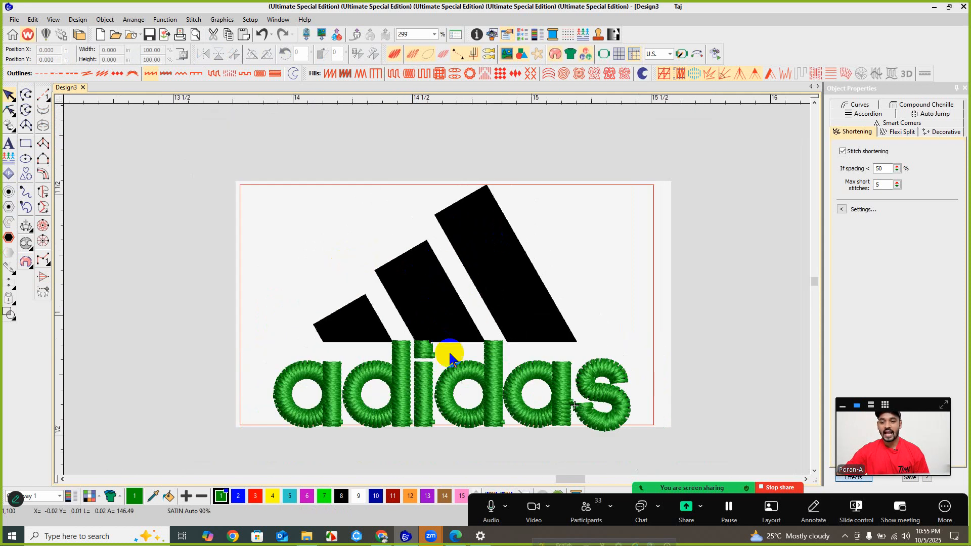
{"action": "scroll", "coordinate": [437, 293], "scroll_direction": "up", "scroll_amount": 2}
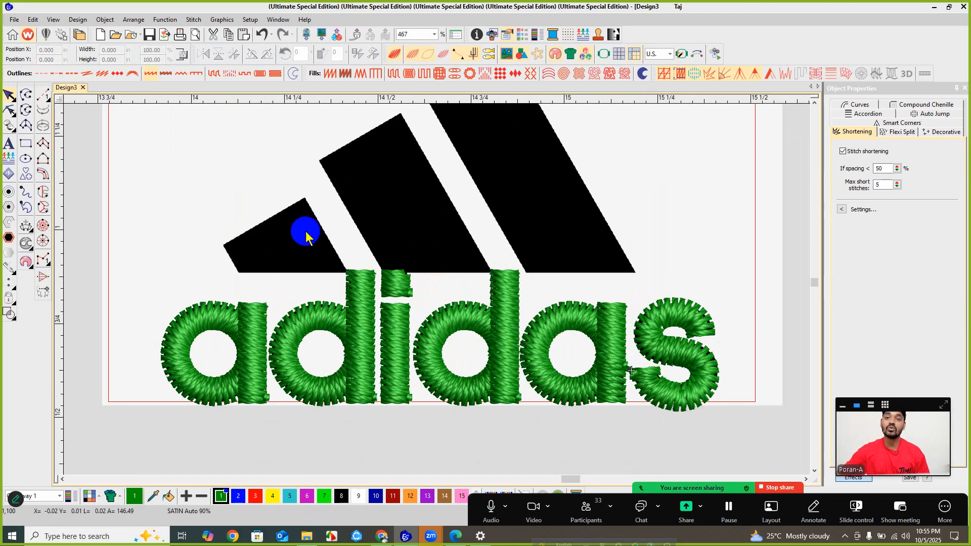
- Digitize the smallest black stripe as a Complex Fill, placing straight boundary points at its four corners and closing the outline
{"action": "left_click", "coordinate": [45, 192]}
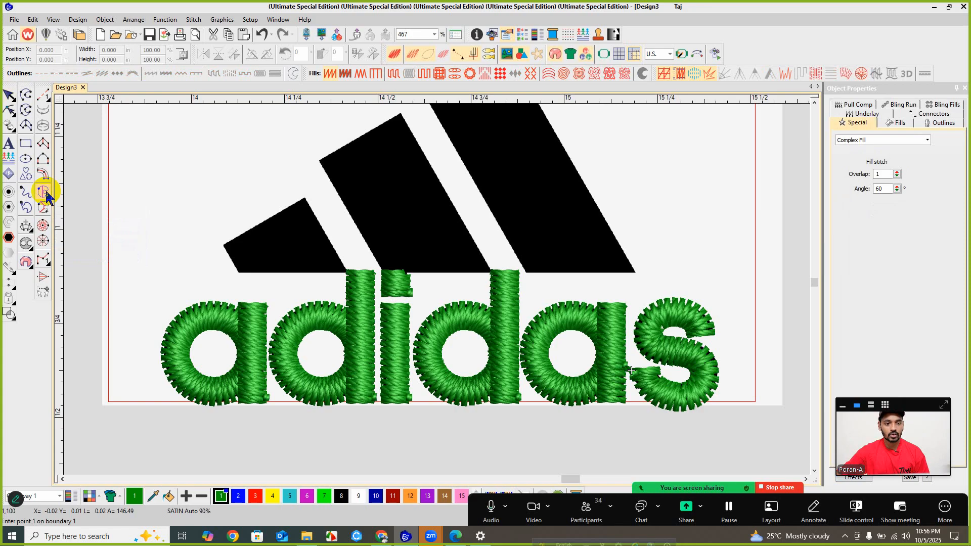
{"action": "scroll", "coordinate": [437, 289], "scroll_direction": "up", "scroll_amount": 2}
{"action": "scroll", "coordinate": [437, 289], "scroll_direction": "up", "scroll_amount": 1}
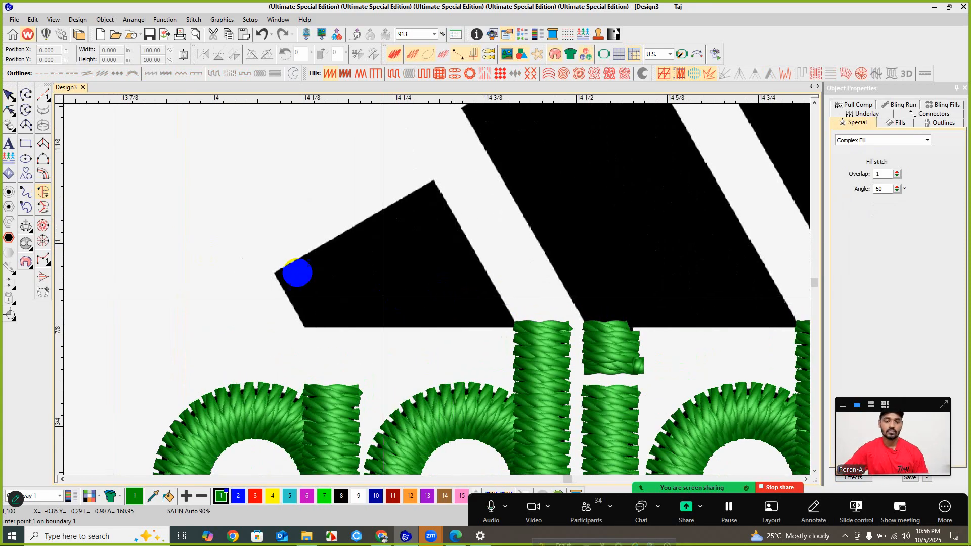
{"action": "left_click", "coordinate": [276, 272]}
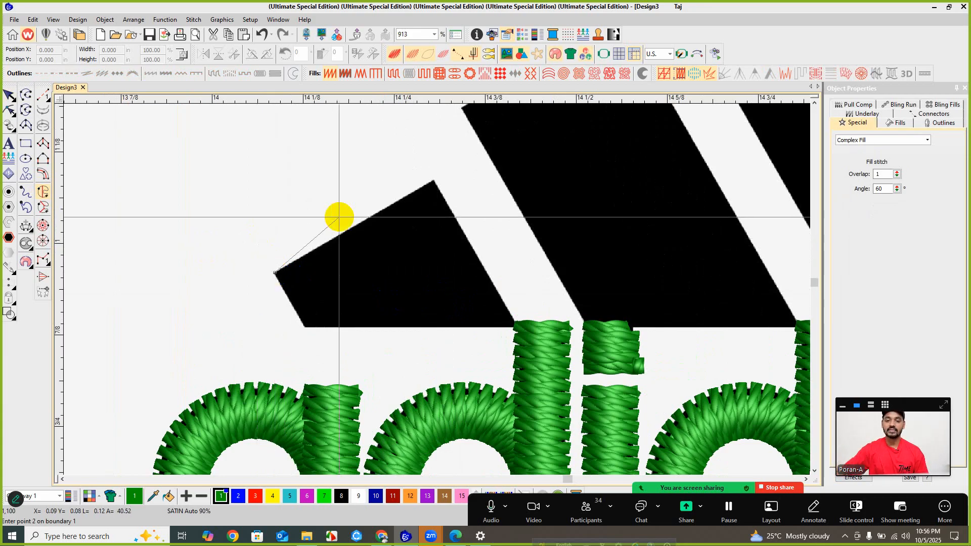
{"action": "left_click", "coordinate": [428, 182]}
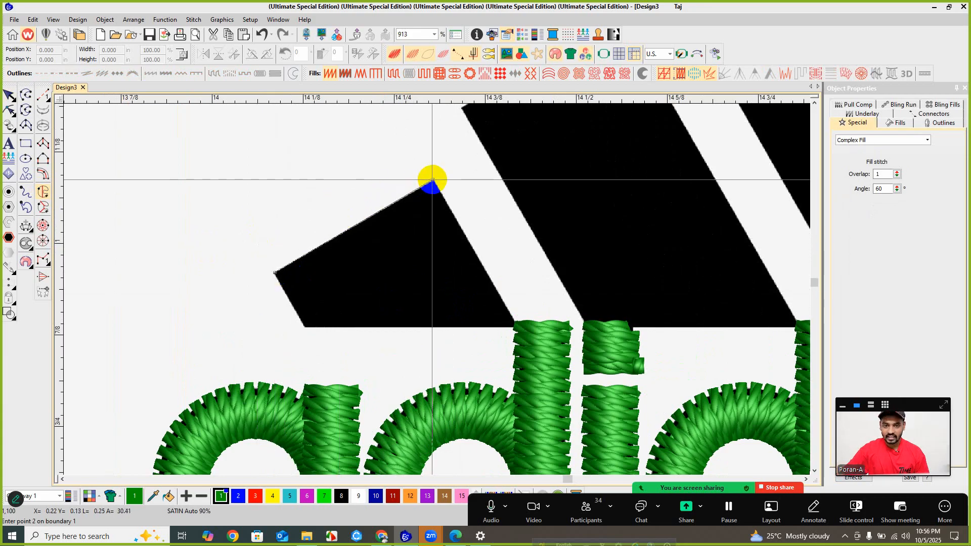
{"action": "left_click", "coordinate": [517, 328]}
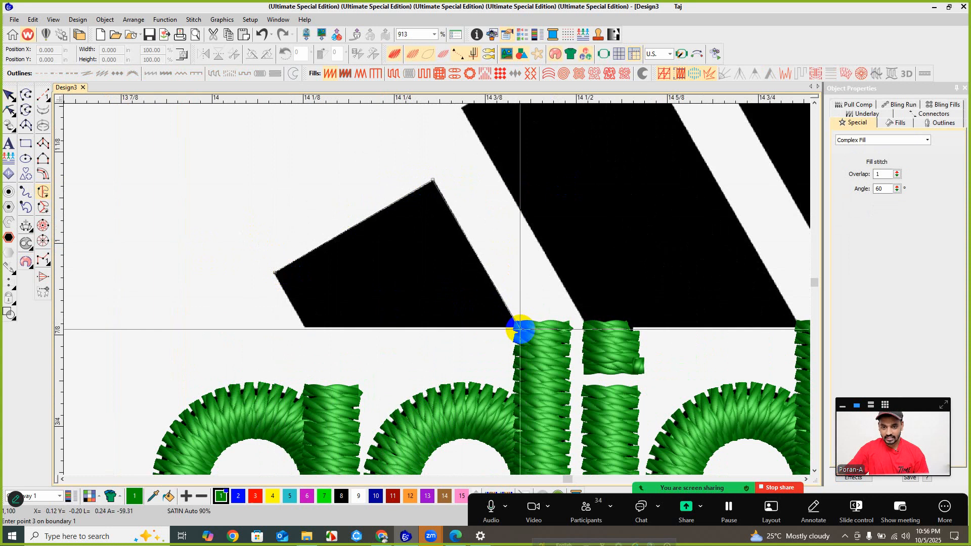
{"action": "left_click", "coordinate": [300, 329]}
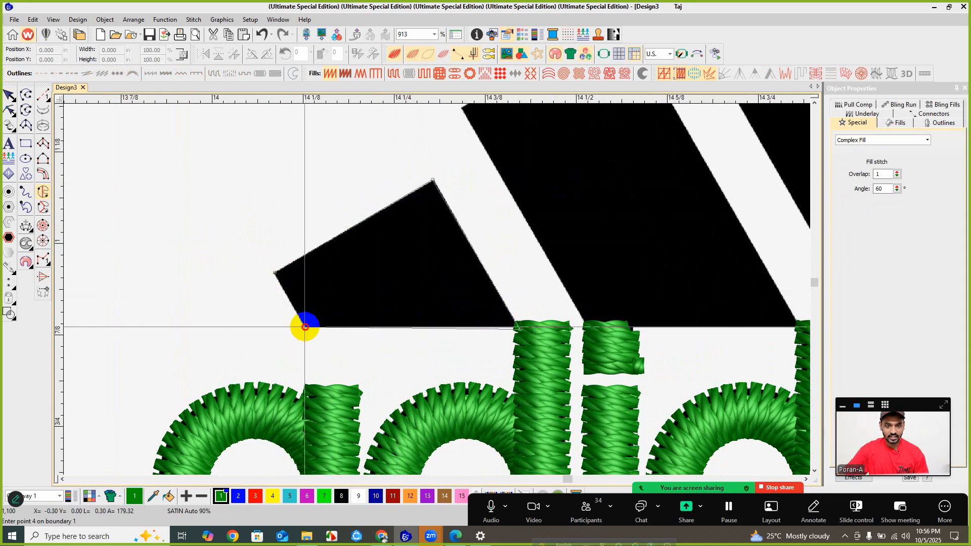
{"action": "left_click", "coordinate": [275, 274]}
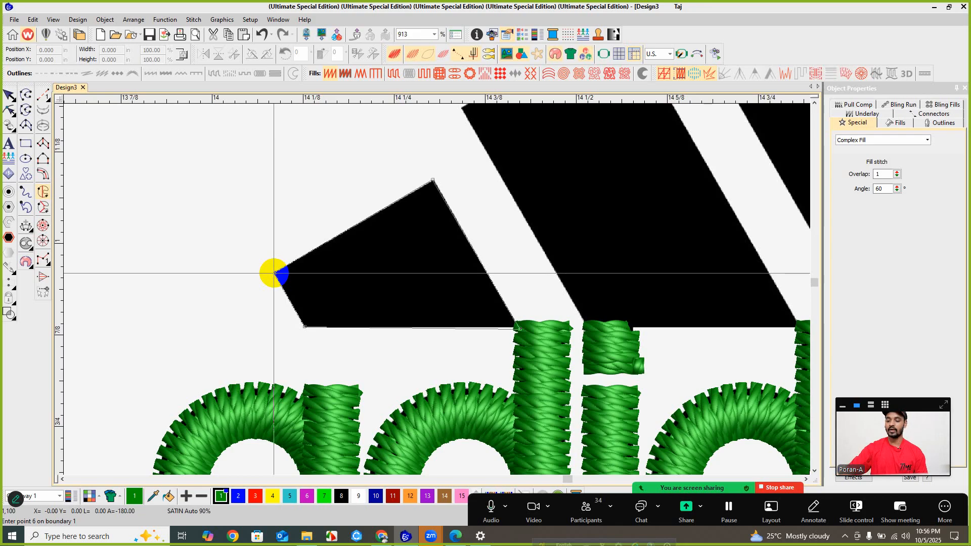
{"action": "key", "text": "Return"}
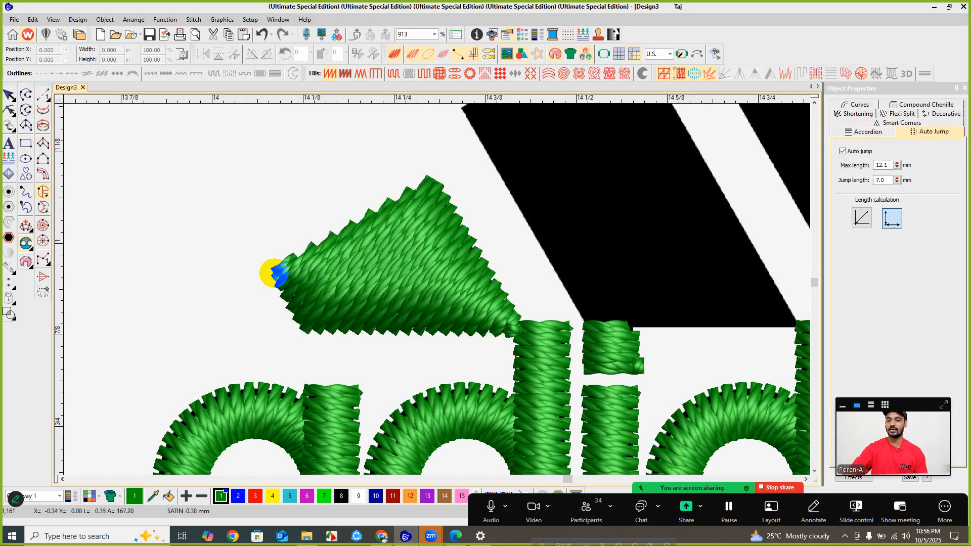
- Place the stripe fill's stitch end point at its leftmost corner, and delete the filled stripe
{"action": "key", "text": "e"}
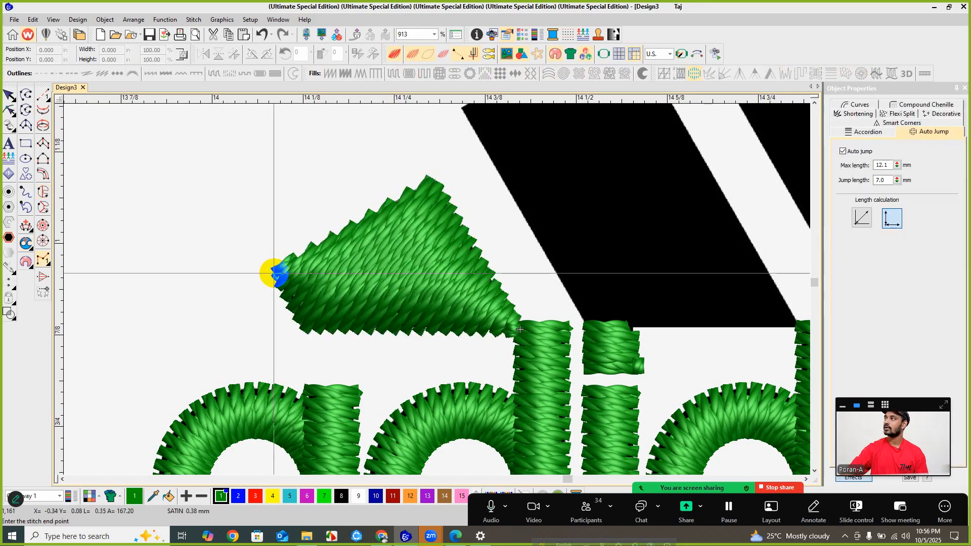
{"action": "left_click", "coordinate": [274, 274]}
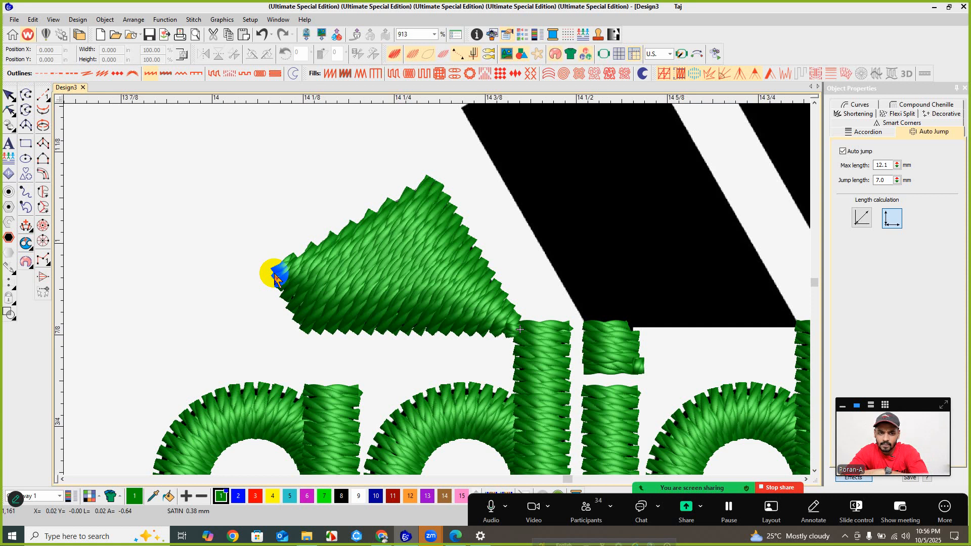
{"action": "left_click", "coordinate": [347, 300]}
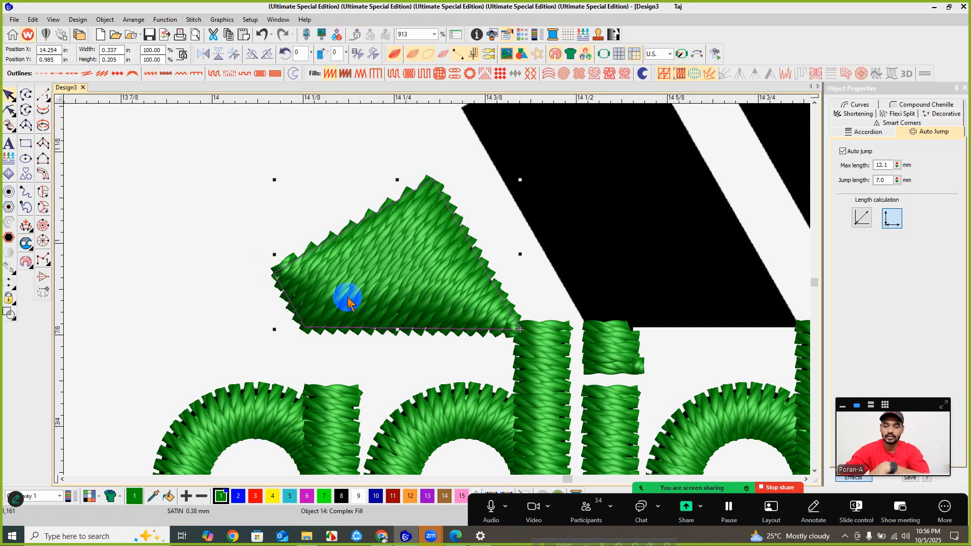
{"action": "key", "text": "Delete"}
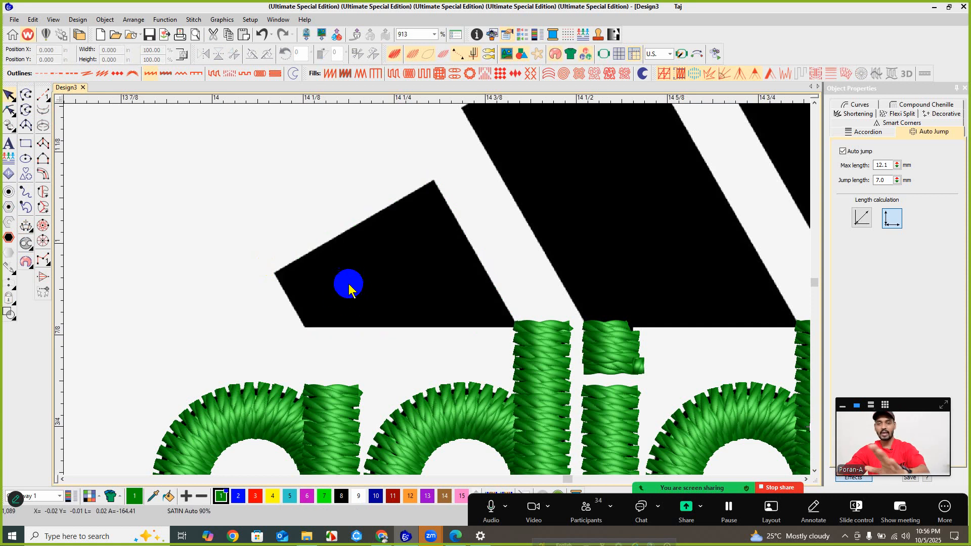
- Retrace the smallest black stripe with Complex Fill, following its four corners, and generate the fill stitches
{"action": "left_click", "coordinate": [42, 191]}
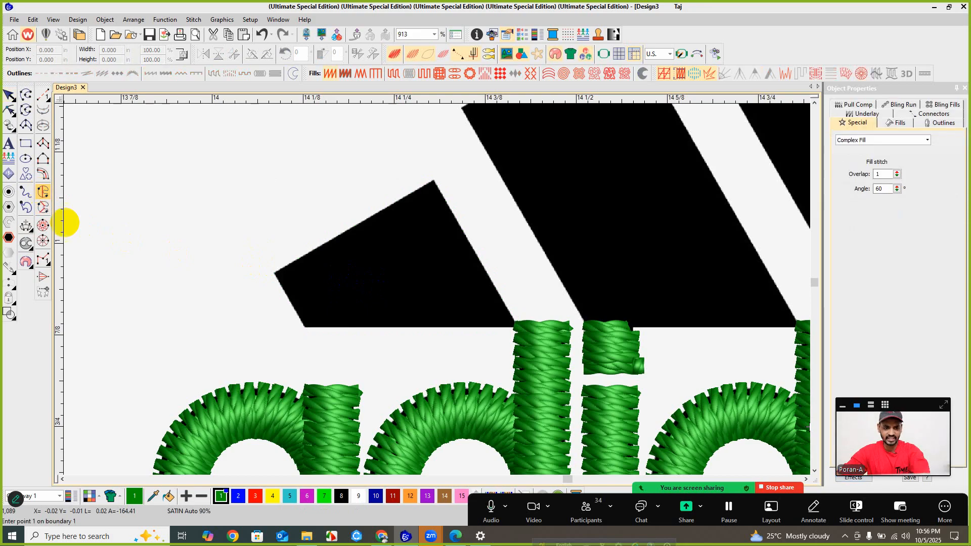
{"action": "left_click", "coordinate": [273, 273]}
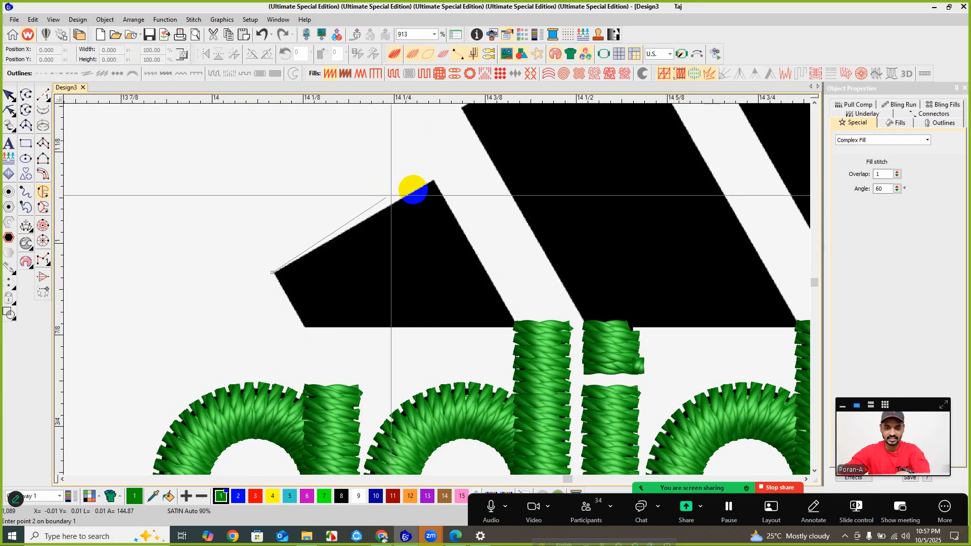
{"action": "left_click", "coordinate": [433, 181]}
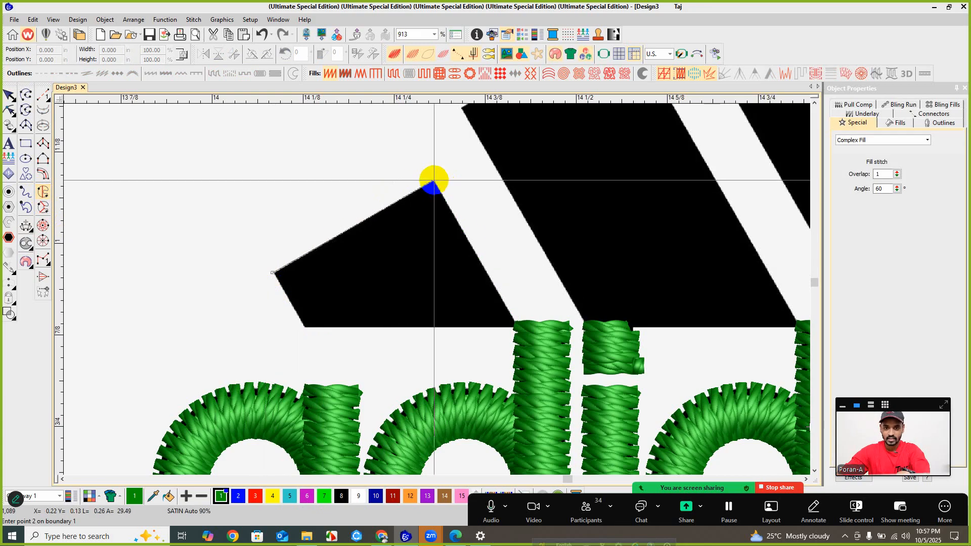
{"action": "left_click", "coordinate": [516, 327]}
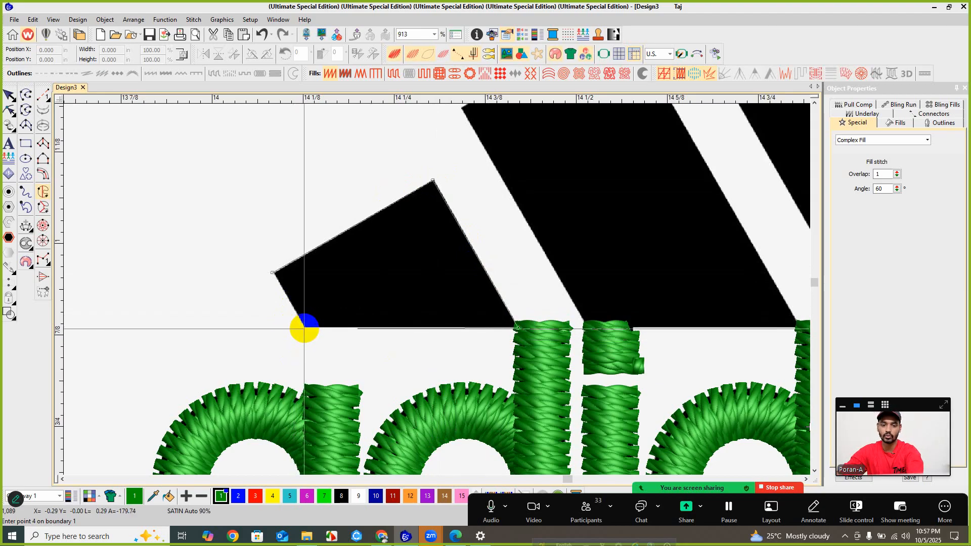
{"action": "left_click", "coordinate": [304, 327]}
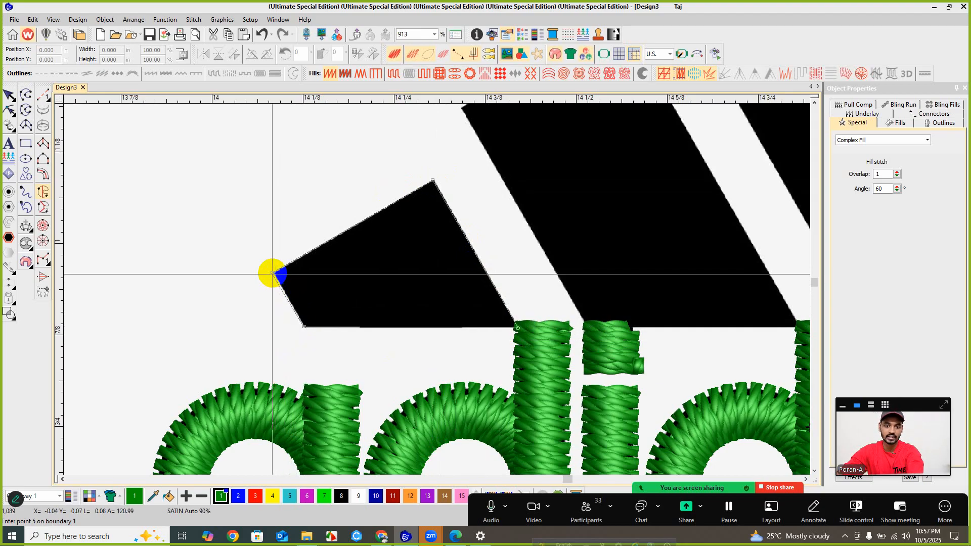
{"action": "key", "text": "Return"}
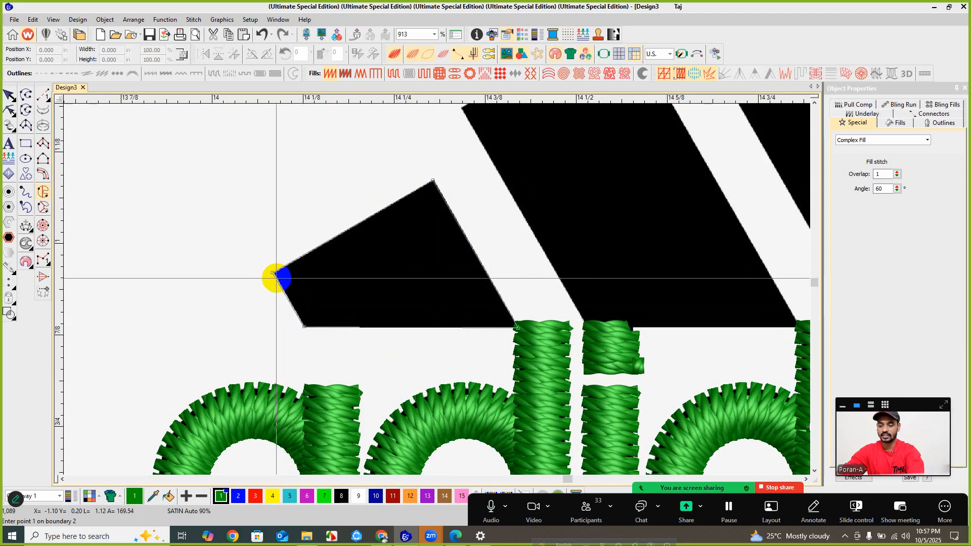
{"action": "key", "text": "Return"}
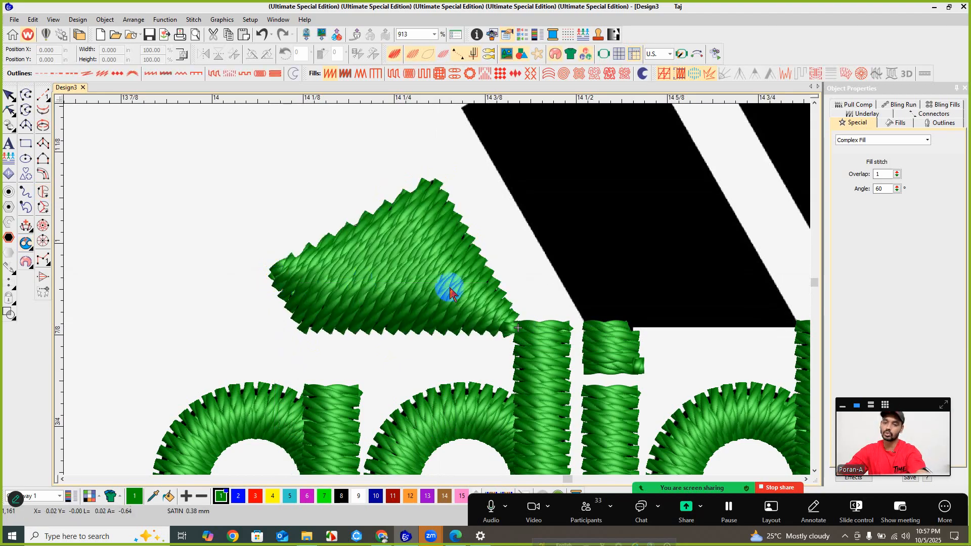
- Look over the filled stripe beside the lettering and the remaining stripes, and open the Zoom meeting's participants list
{"action": "scroll", "coordinate": [445, 289], "scroll_direction": "down", "scroll_amount": 2}
{"action": "scroll", "coordinate": [439, 292], "scroll_direction": "down", "scroll_amount": 1}
{"action": "scroll", "coordinate": [438, 292], "scroll_direction": "up", "scroll_amount": 1}
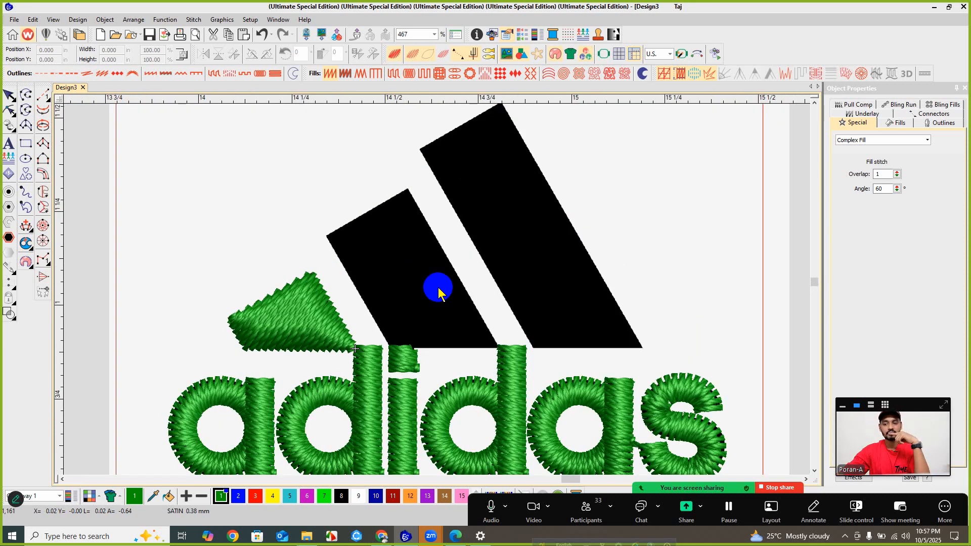
{"action": "scroll", "coordinate": [438, 287], "scroll_direction": "up", "scroll_amount": 1}
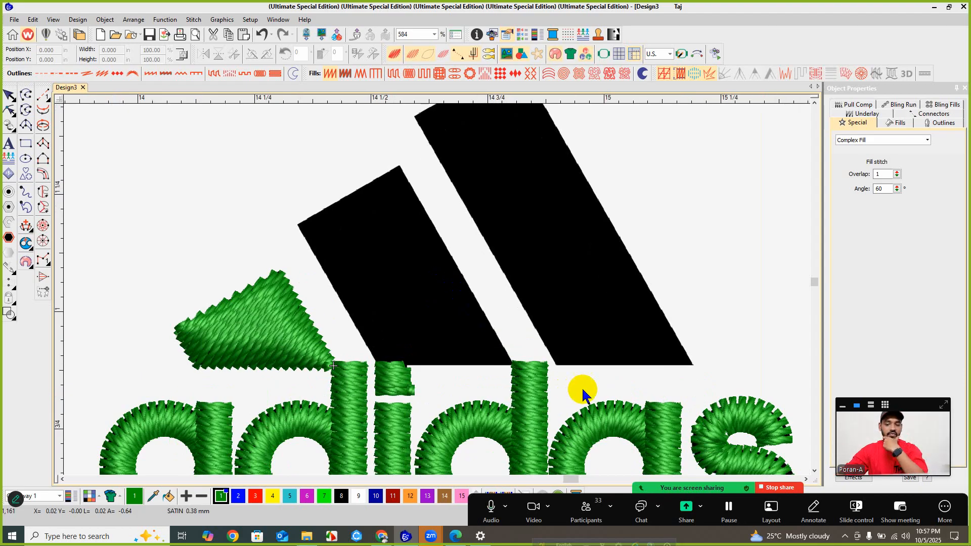
{"action": "left_click", "coordinate": [589, 508]}
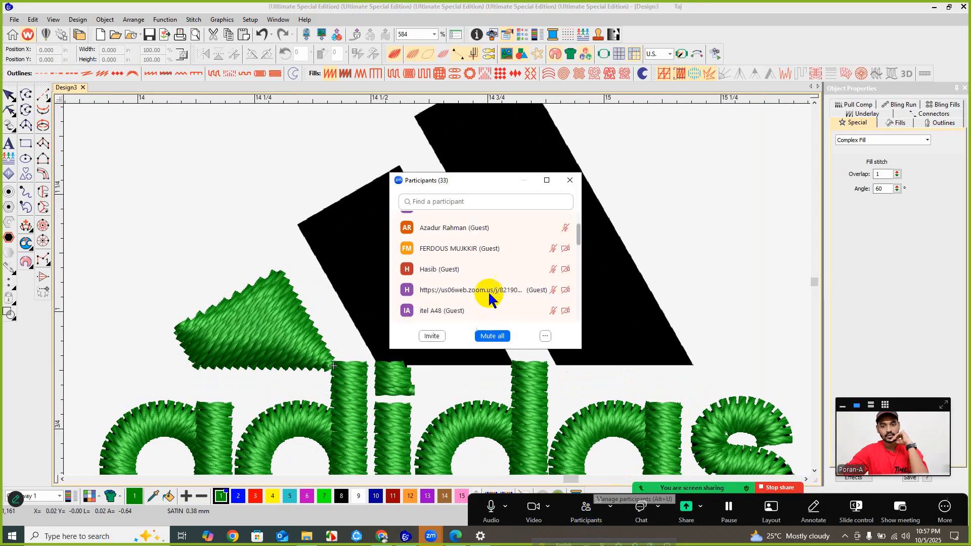
- Look through the Zoom meeting's participants list from start to end, close it, and return to the embroidery design
{"action": "scroll", "coordinate": [483, 268], "scroll_direction": "down", "scroll_amount": 5}
{"action": "scroll", "coordinate": [483, 270], "scroll_direction": "down", "scroll_amount": 10}
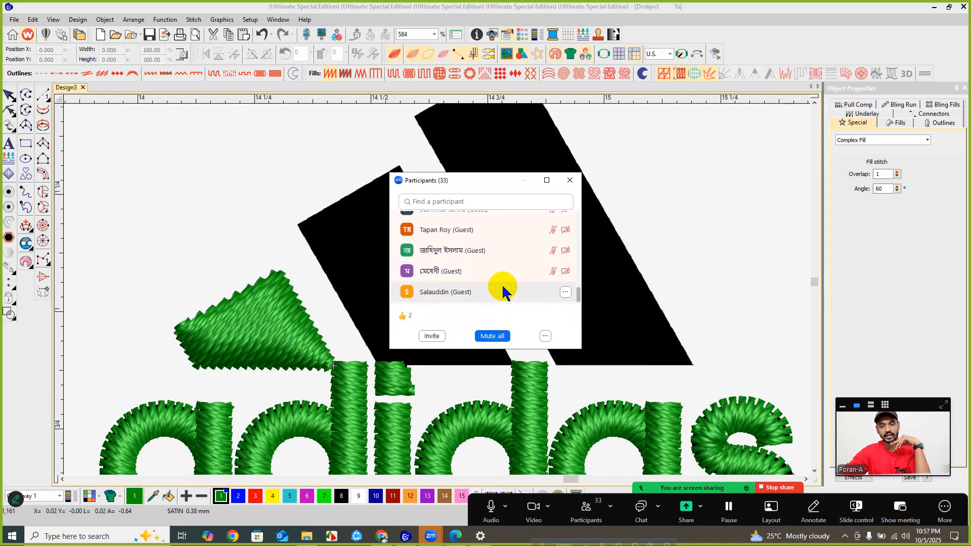
{"action": "scroll", "coordinate": [434, 267], "scroll_direction": "up", "scroll_amount": 2}
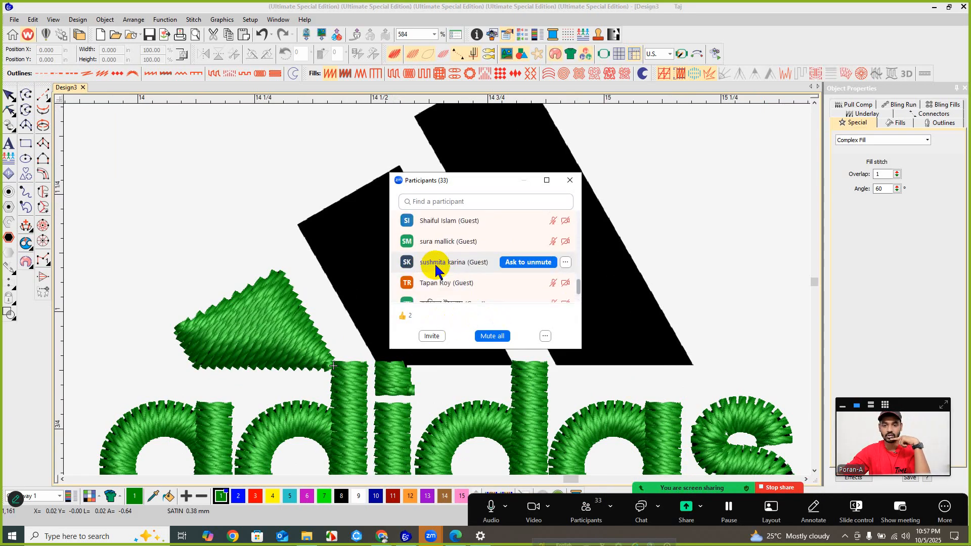
{"action": "scroll", "coordinate": [440, 265], "scroll_direction": "up", "scroll_amount": 8}
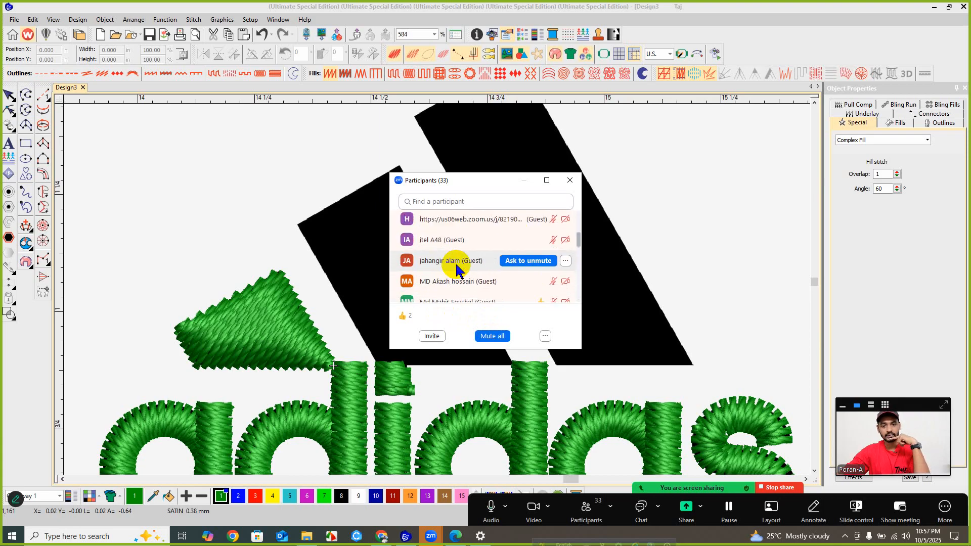
{"action": "scroll", "coordinate": [457, 266], "scroll_direction": "up", "scroll_amount": 5}
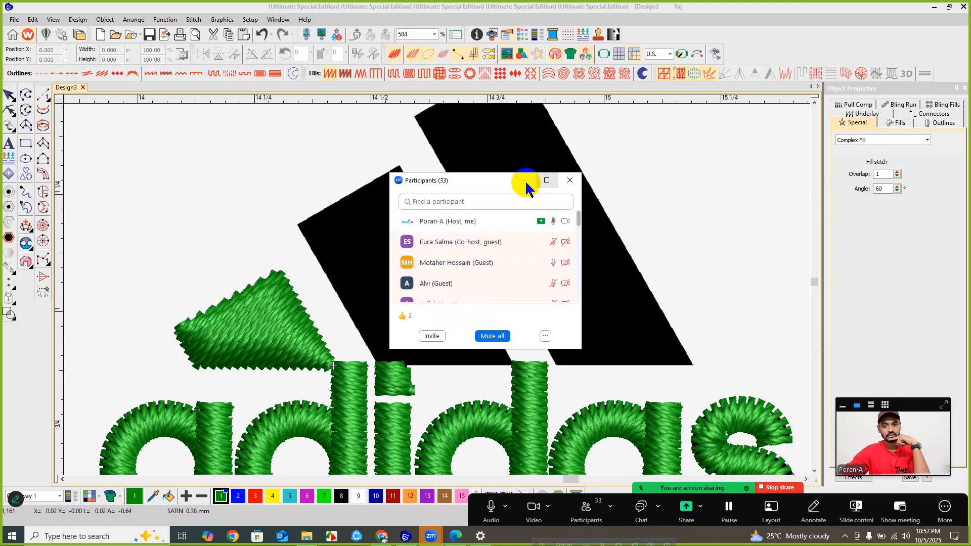
{"action": "scroll", "coordinate": [484, 245], "scroll_direction": "down", "scroll_amount": 3}
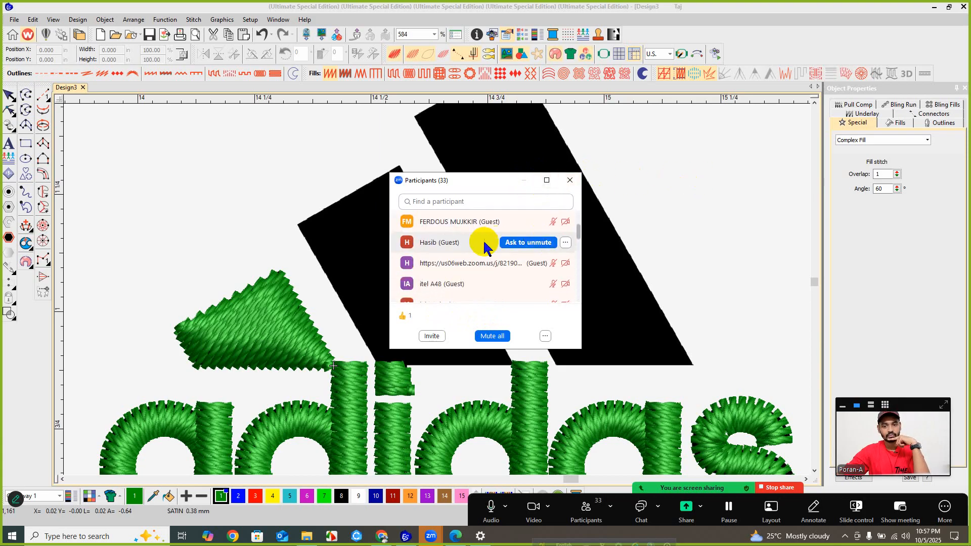
{"action": "scroll", "coordinate": [483, 245], "scroll_direction": "up", "scroll_amount": 3}
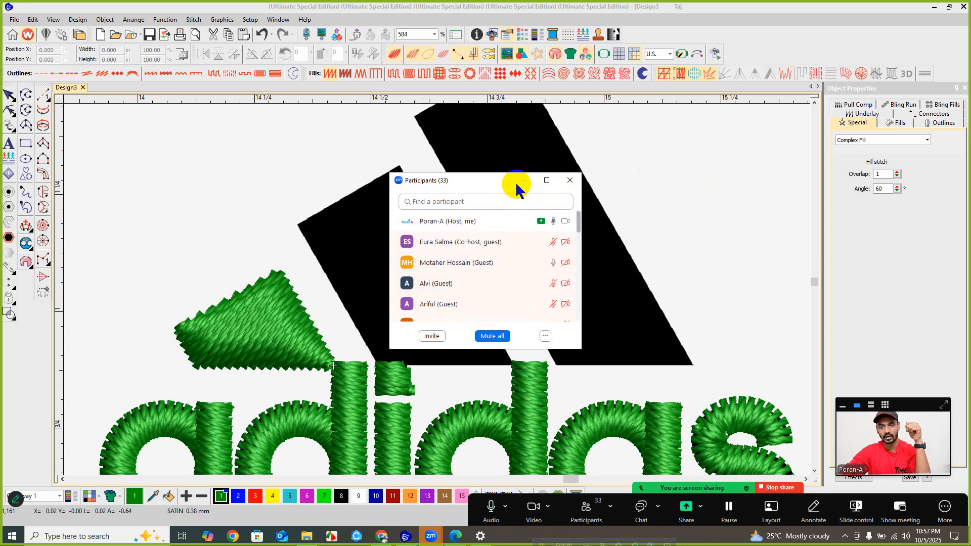
{"action": "left_click_drag", "start_coordinate": [498, 182], "coordinate": [521, 169]}
{"action": "scroll", "coordinate": [501, 278], "scroll_direction": "down", "scroll_amount": 6}
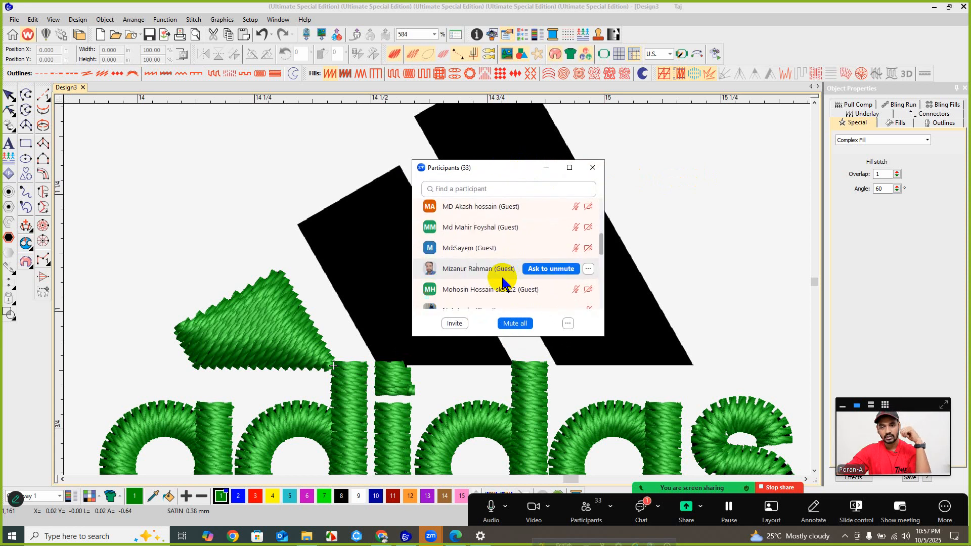
{"action": "scroll", "coordinate": [502, 283], "scroll_direction": "down", "scroll_amount": 5}
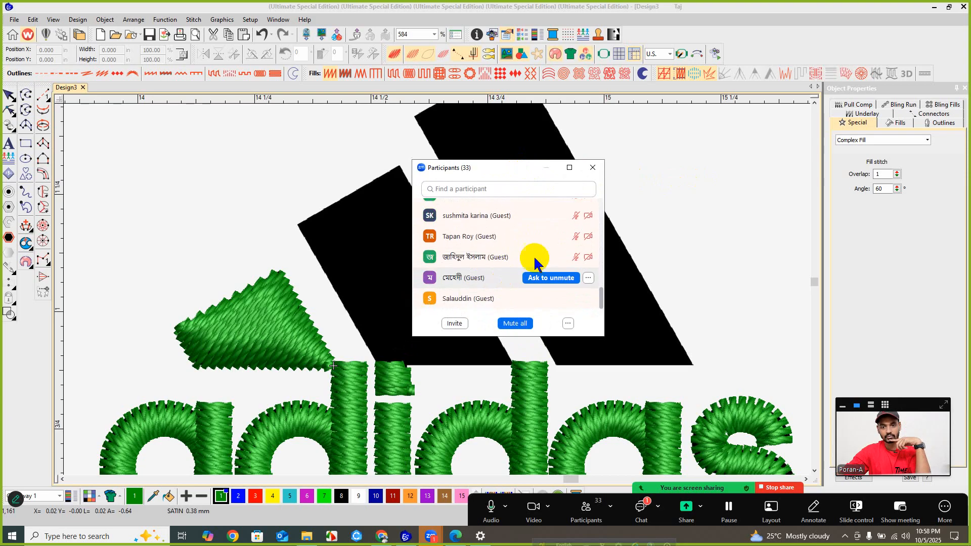
{"action": "left_click", "coordinate": [592, 170]}
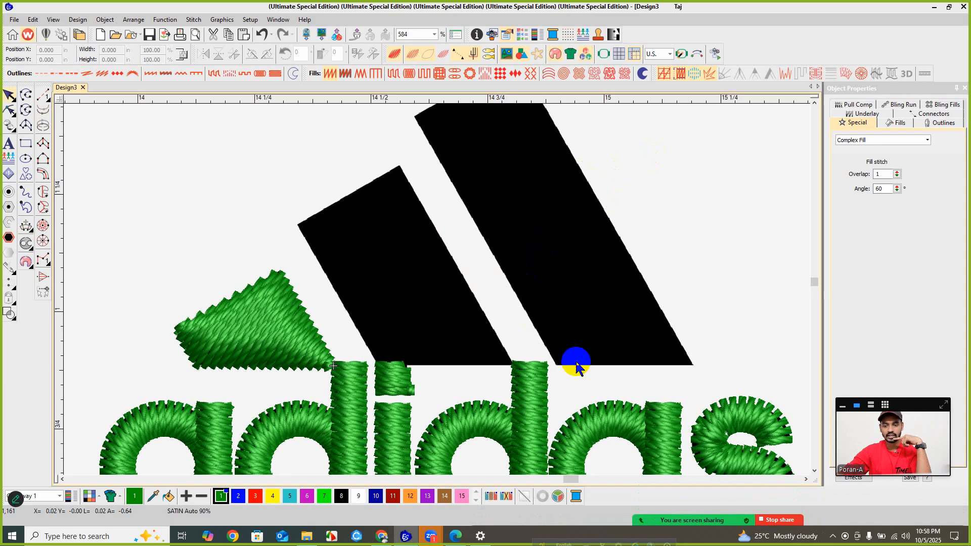
{"action": "left_click", "coordinate": [438, 539]}
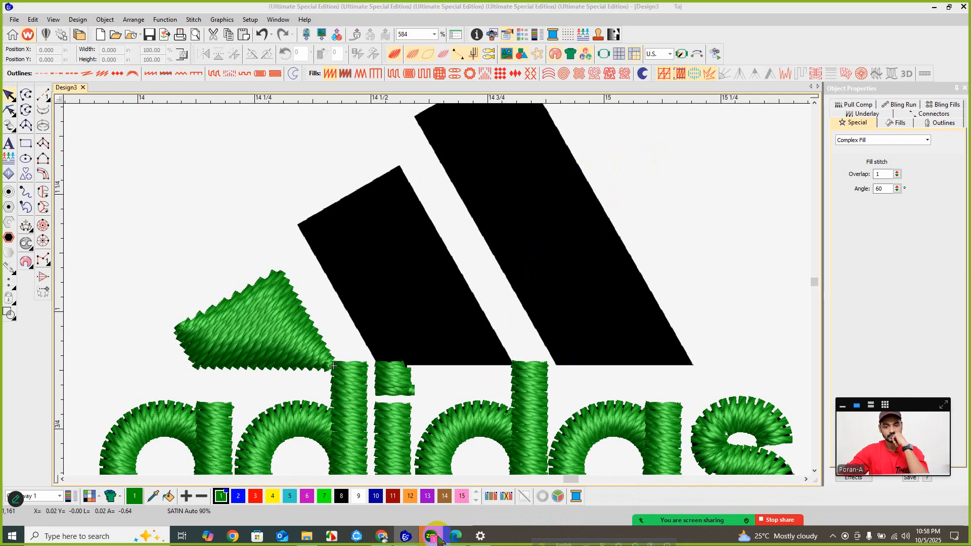
{"action": "left_click", "coordinate": [737, 232]}
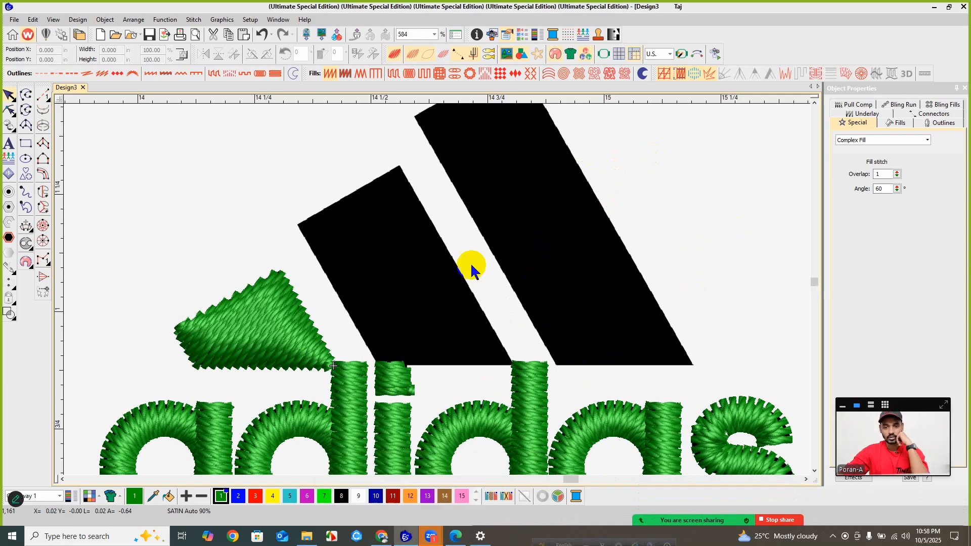
- Digitize the middle black stripe as a Complex Fill, tracing its four corners with straight points and generating the stitches
{"action": "left_click", "coordinate": [439, 300]}
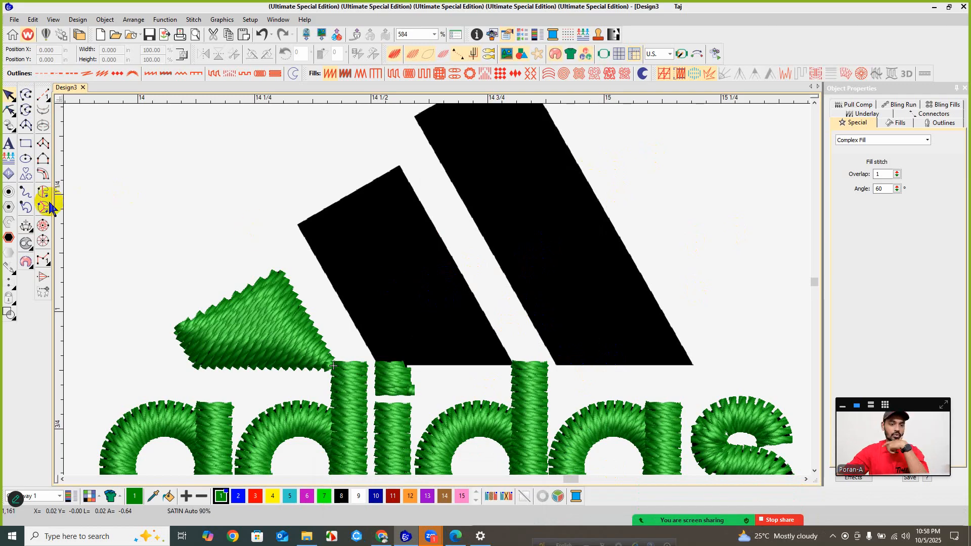
{"action": "left_click", "coordinate": [296, 224]}
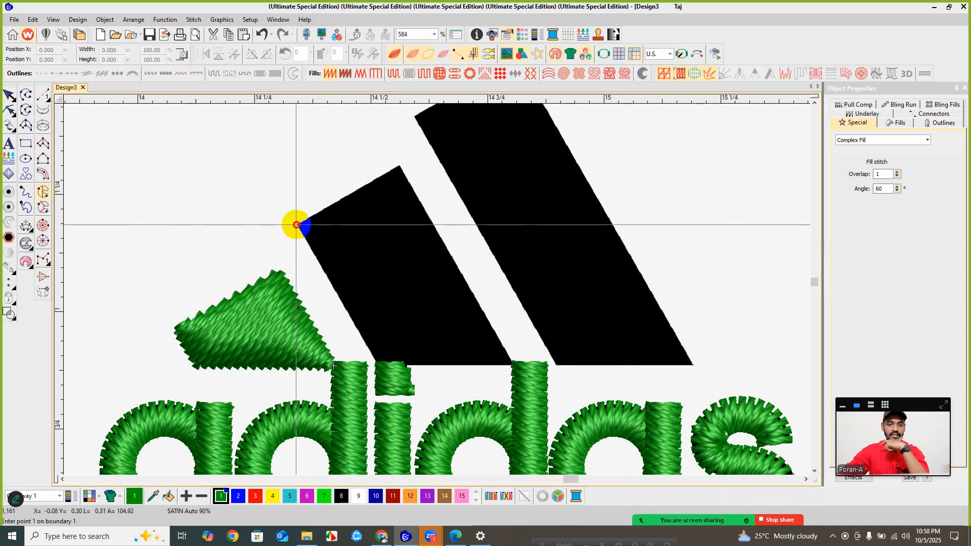
{"action": "left_click", "coordinate": [399, 164]}
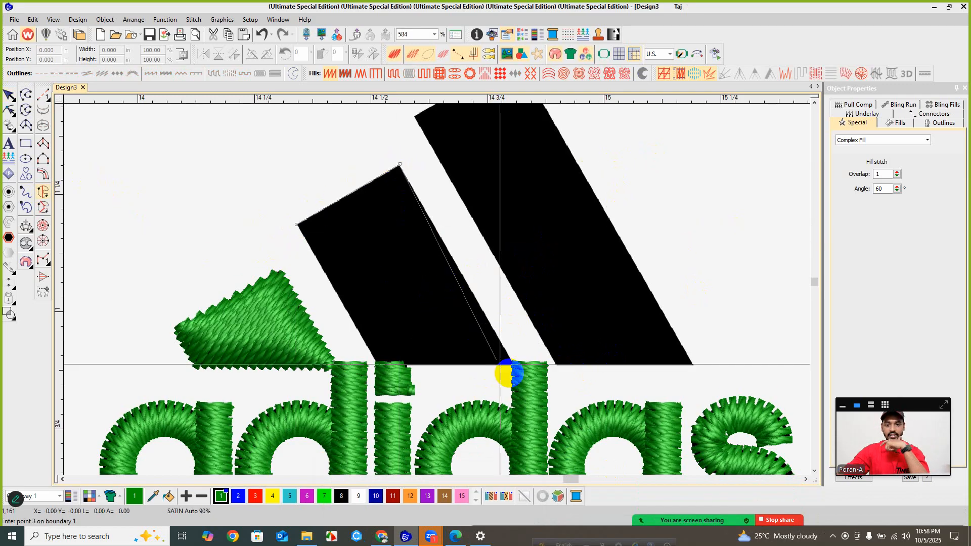
{"action": "left_click", "coordinate": [514, 364]}
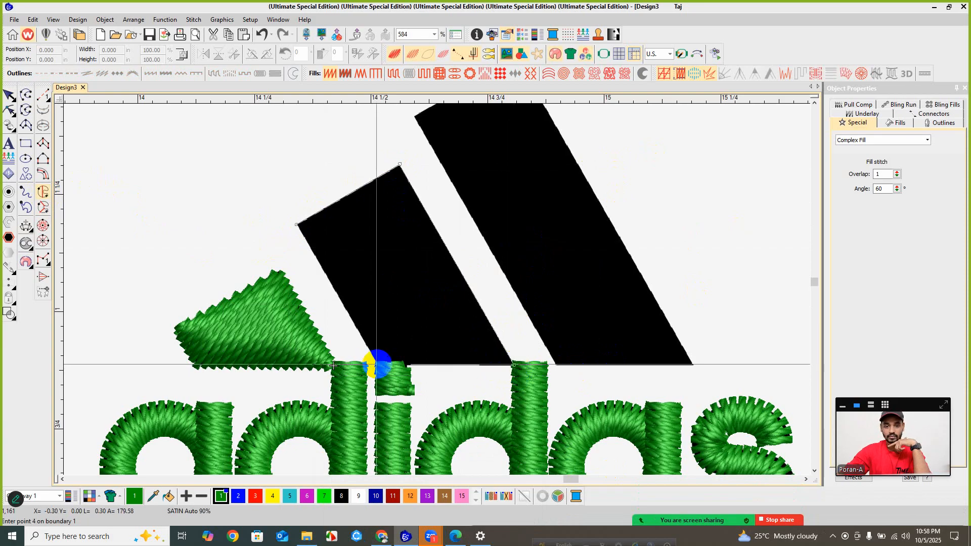
{"action": "left_click", "coordinate": [377, 364]}
{"action": "left_click", "coordinate": [297, 226]}
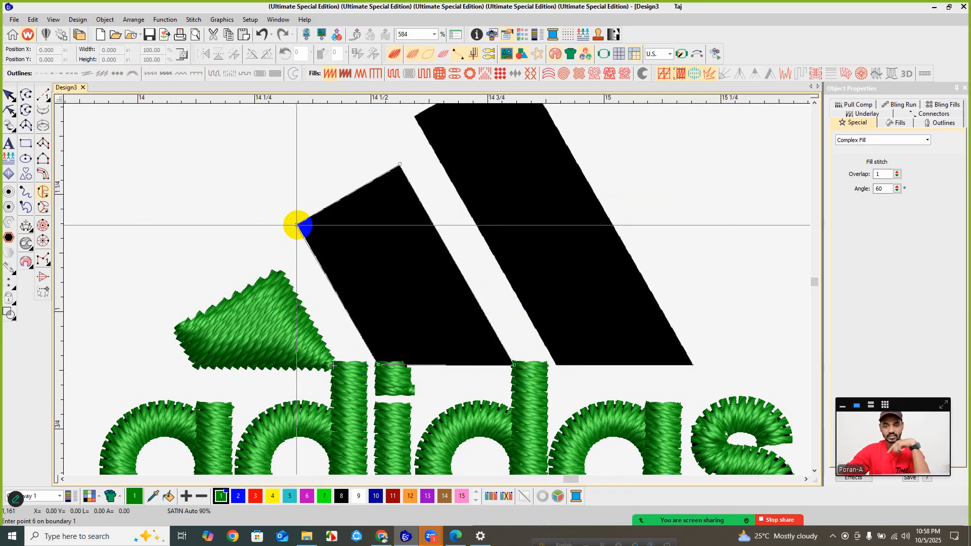
{"action": "key", "text": "Return"}
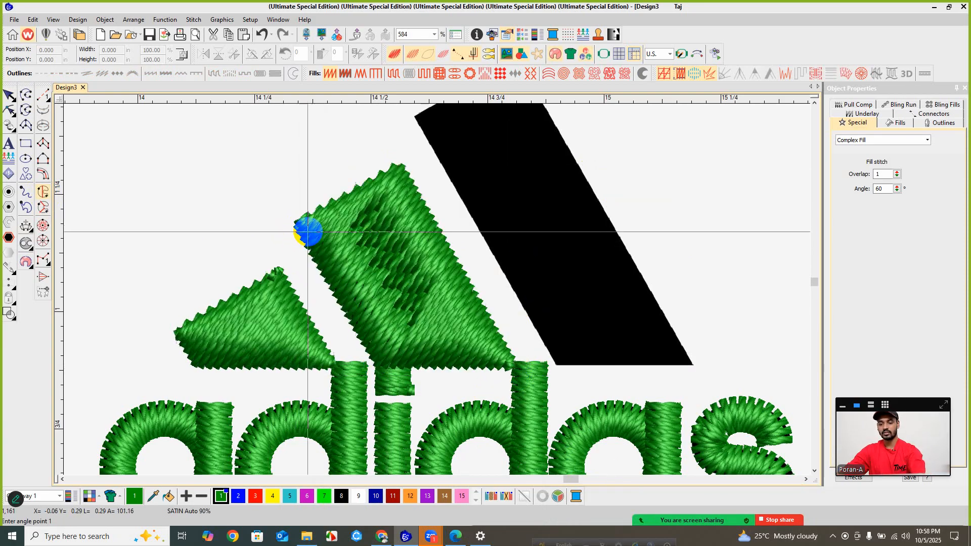
- Digitize the largest black stripe as a Complex Fill with straight boundary points at its four corners, and generate the stitches
{"action": "scroll", "coordinate": [394, 265], "scroll_direction": "down", "scroll_amount": 3}
{"action": "scroll", "coordinate": [433, 273], "scroll_direction": "up", "scroll_amount": 3}
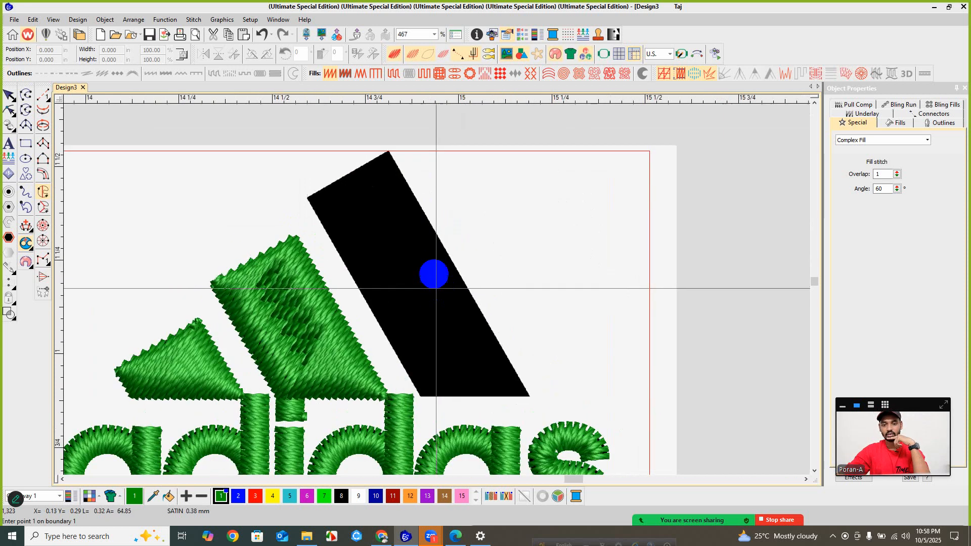
{"action": "left_click", "coordinate": [307, 215]}
{"action": "left_click", "coordinate": [306, 198]}
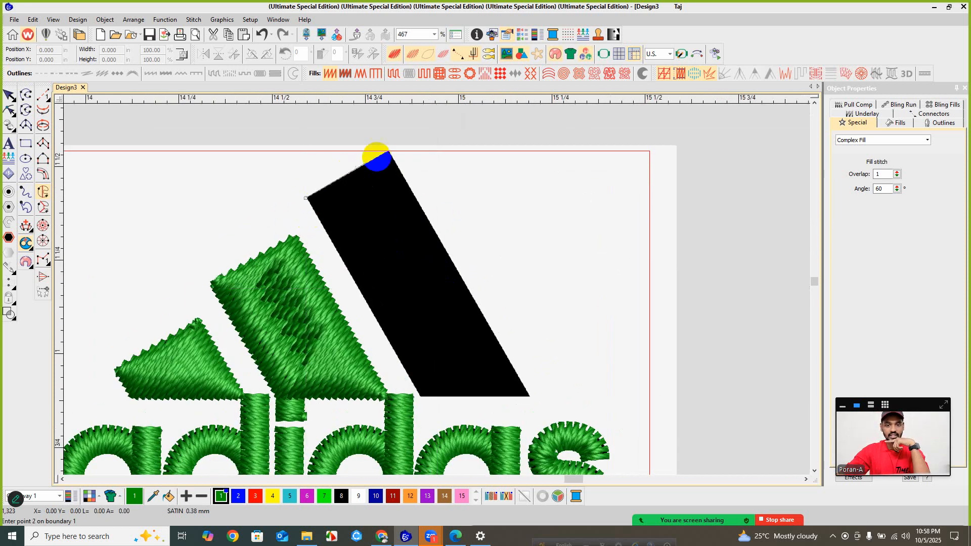
{"action": "left_click", "coordinate": [388, 152]}
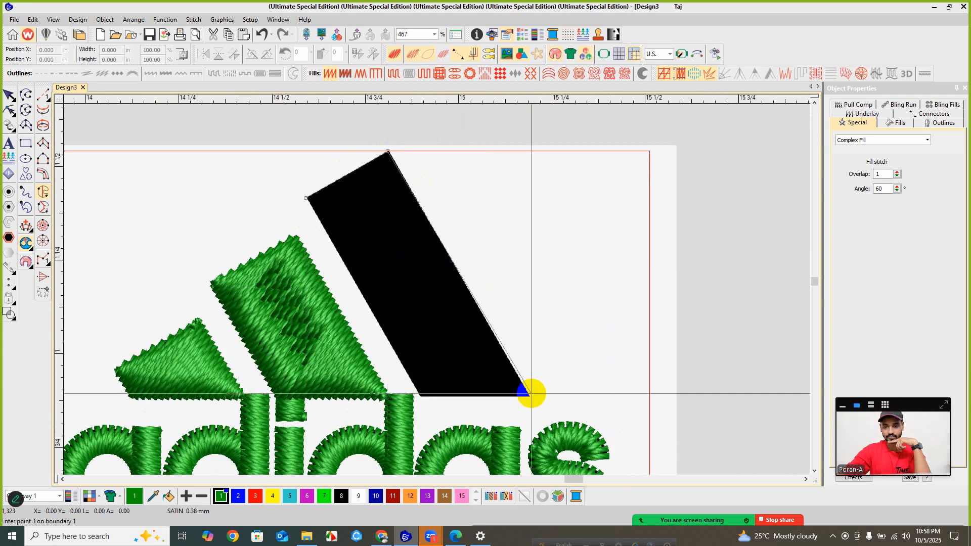
{"action": "left_click", "coordinate": [531, 397]}
{"action": "left_click", "coordinate": [421, 396]}
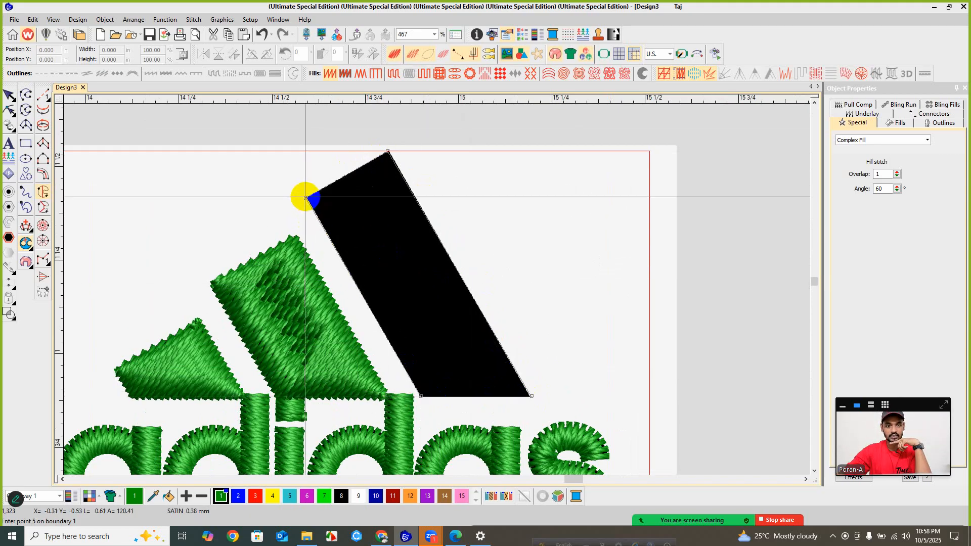
{"action": "key", "text": "Return"}
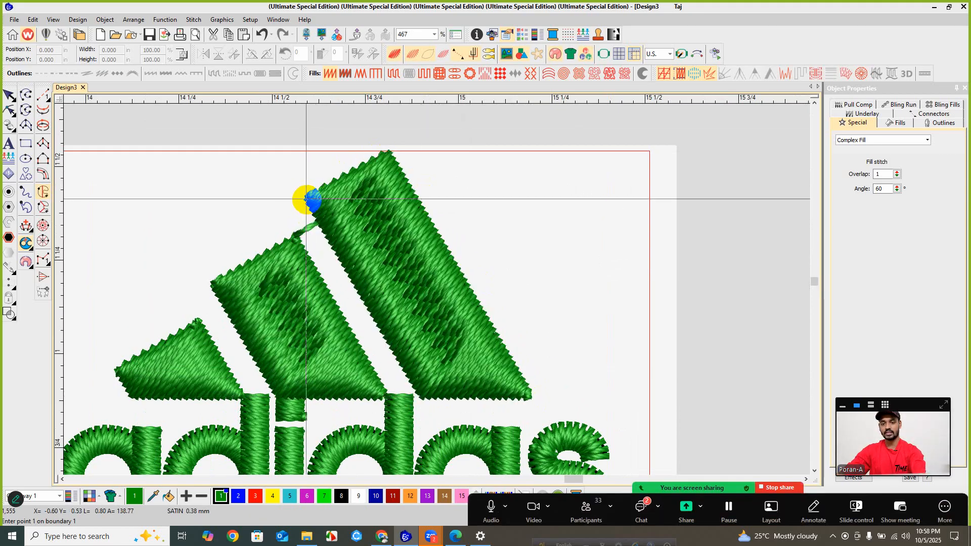
- Read the latest messages in the Zoom meeting chat, close it, and cancel the stray boundary point beside the logo
{"action": "left_click", "coordinate": [639, 516]}
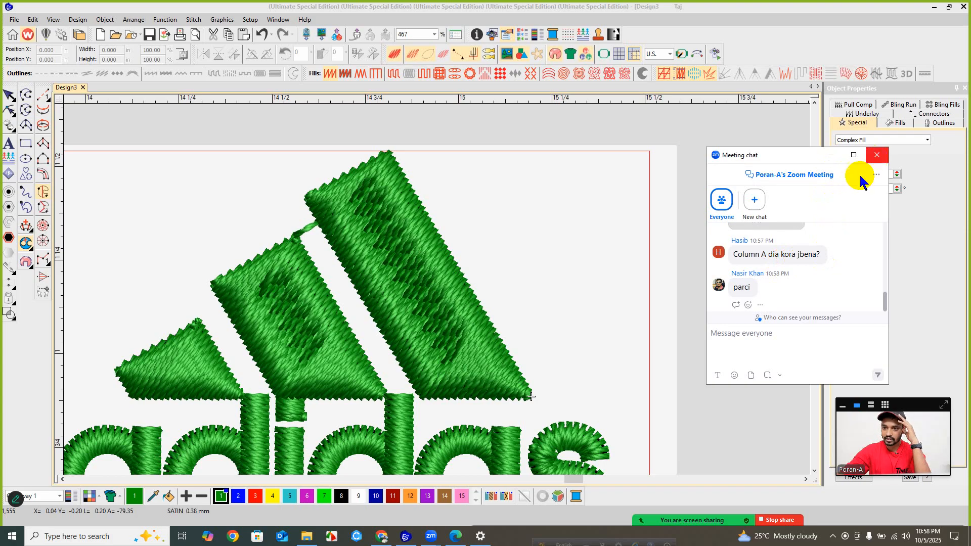
{"action": "left_click", "coordinate": [876, 155]}
{"action": "left_click", "coordinate": [718, 278]}
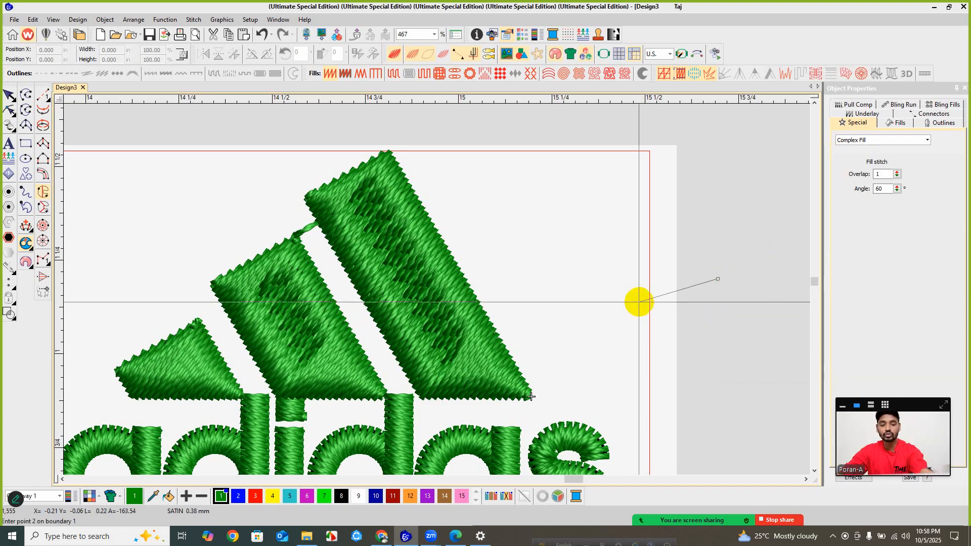
{"action": "key", "text": "Escape"}
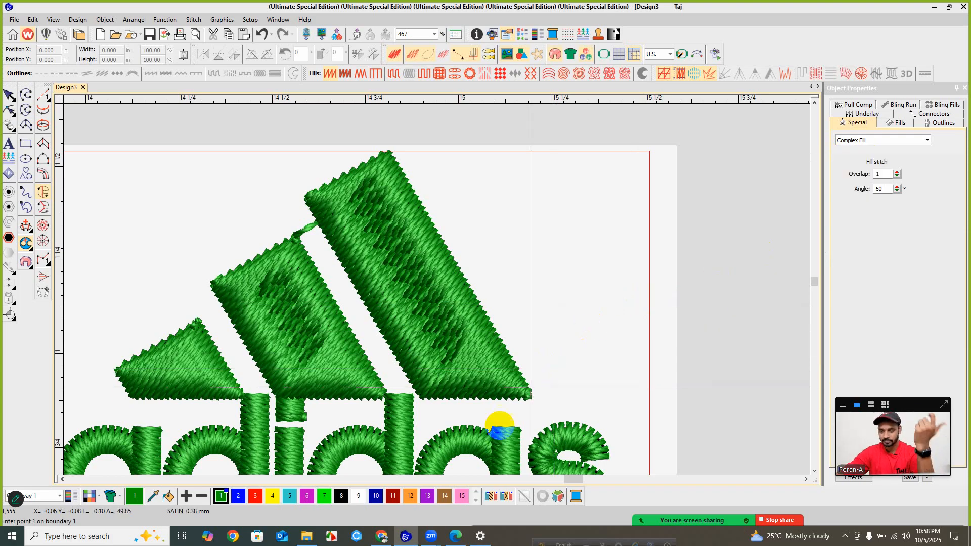
- Leave Complex Fill, select the second "d" bowl in the lettering, look over the whole logo, and clear the selection
{"action": "scroll", "coordinate": [500, 424], "scroll_direction": "down", "scroll_amount": 2}
{"action": "scroll", "coordinate": [433, 284], "scroll_direction": "up", "scroll_amount": 2}
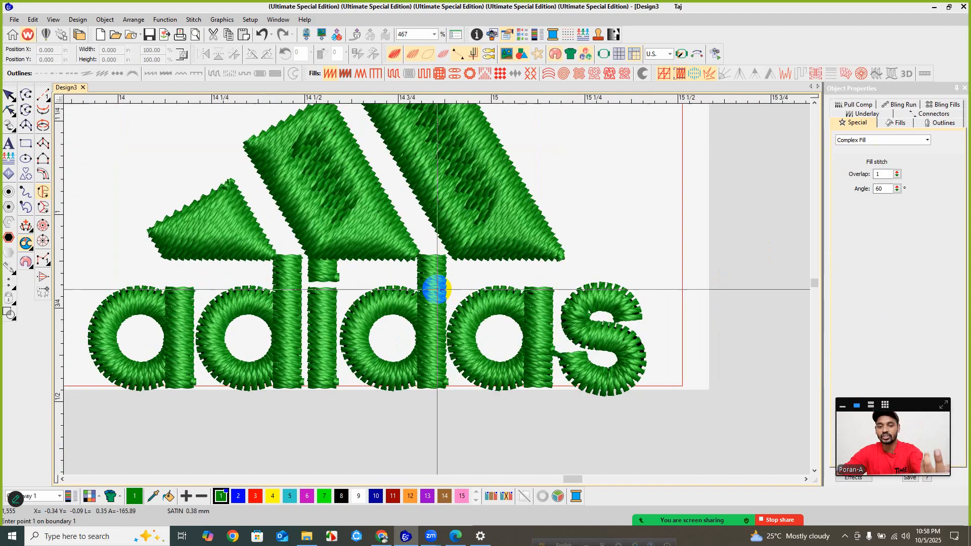
{"action": "left_click", "coordinate": [367, 302]}
{"action": "key", "text": "Return"}
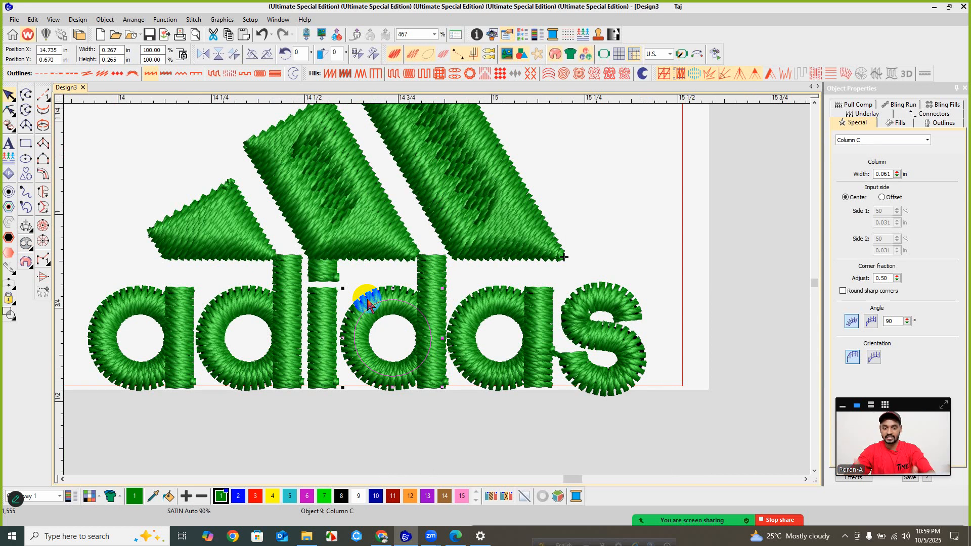
{"action": "scroll", "coordinate": [368, 304], "scroll_direction": "down", "scroll_amount": 5}
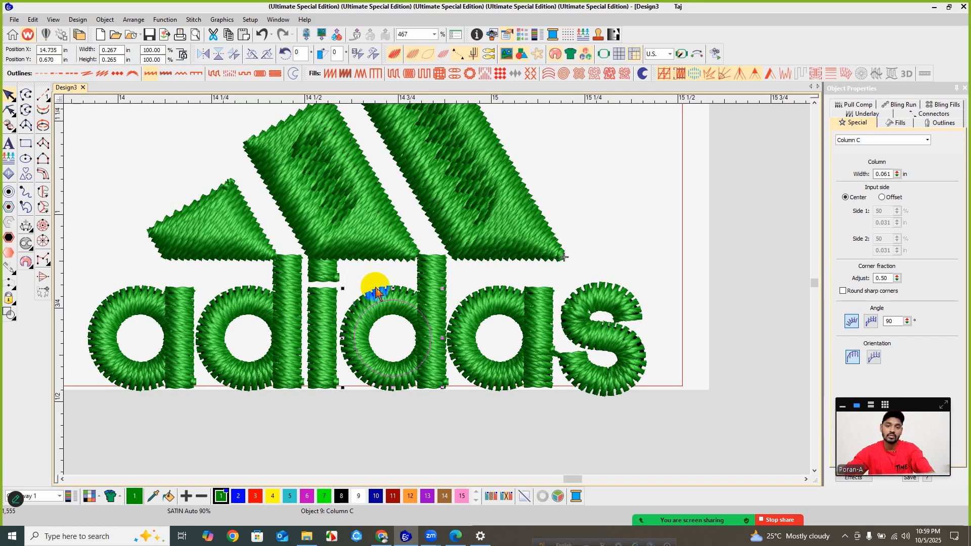
{"action": "scroll", "coordinate": [434, 252], "scroll_direction": "up", "scroll_amount": 3}
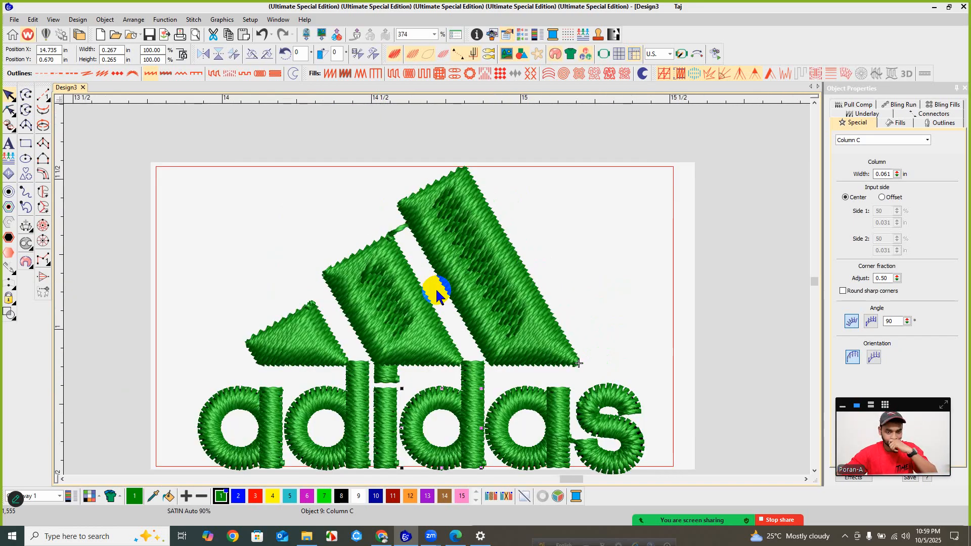
{"action": "scroll", "coordinate": [437, 293], "scroll_direction": "down", "scroll_amount": 3}
{"action": "scroll", "coordinate": [435, 283], "scroll_direction": "up", "scroll_amount": 2}
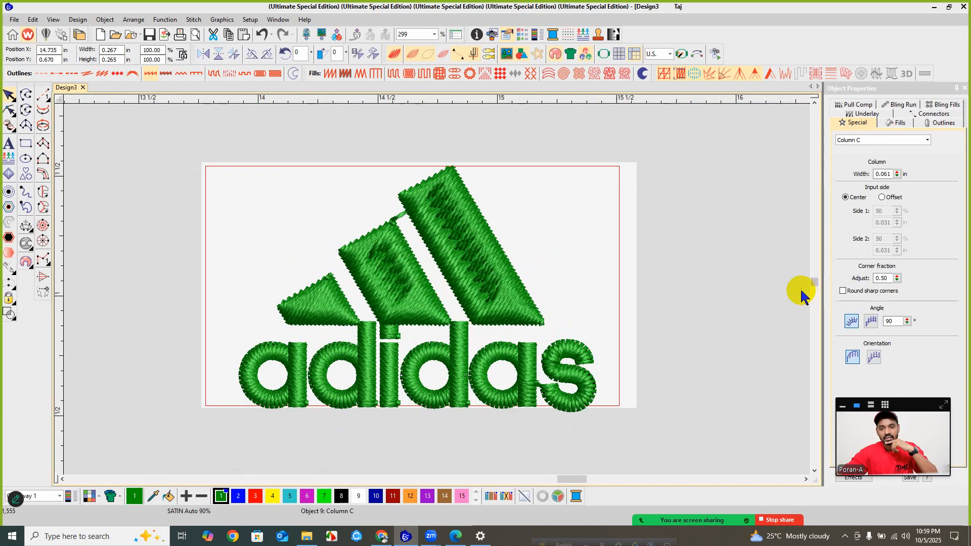
{"action": "left_click", "coordinate": [801, 292]}
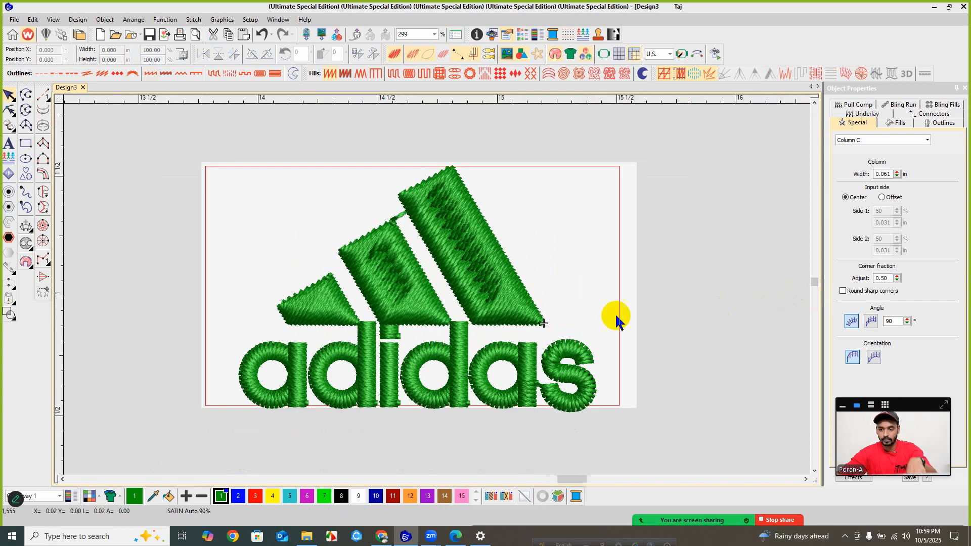
- Select the smallest and largest filled stripes in turn, clear the selection, and examine the stitching of all three stripes
{"action": "left_click_drag", "start_coordinate": [737, 305], "coordinate": [197, 424]}
{"action": "left_click", "coordinate": [398, 445]}
{"action": "left_click", "coordinate": [348, 326]}
{"action": "left_click", "coordinate": [358, 282], "text": "ctrl"}
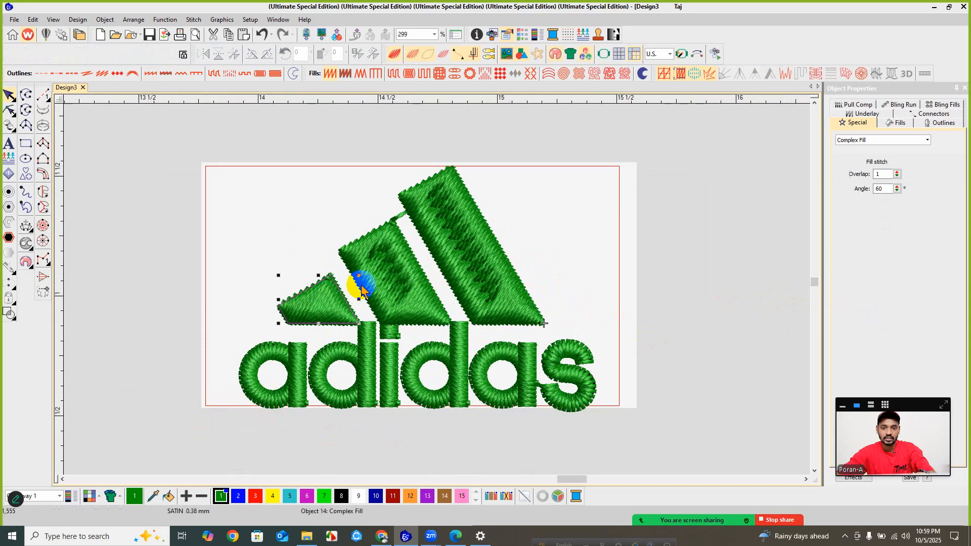
{"action": "left_click", "coordinate": [454, 251]}
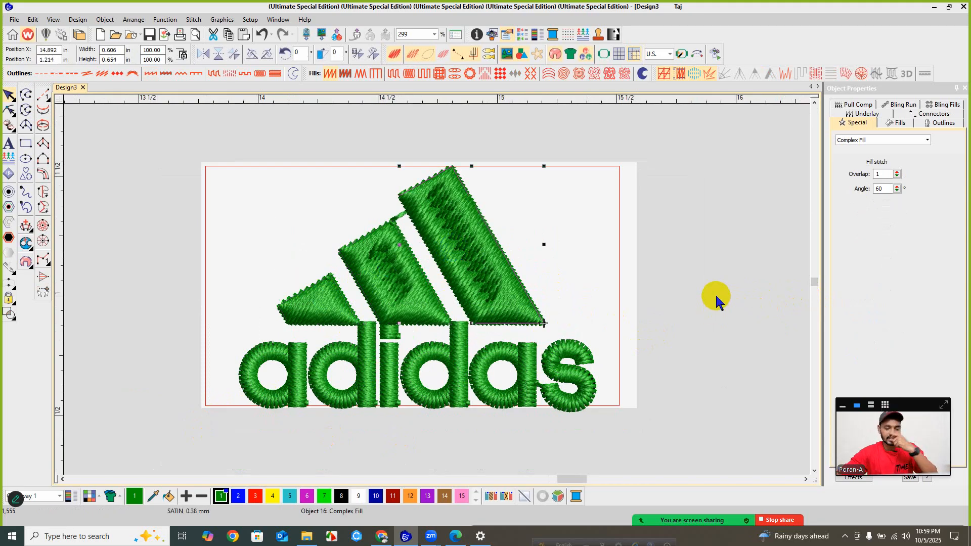
{"action": "left_click", "coordinate": [714, 294]}
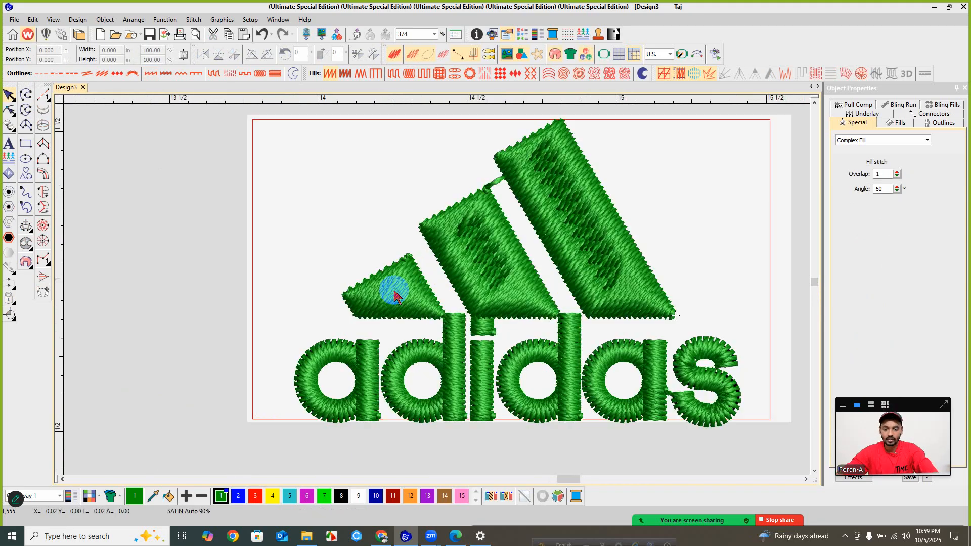
{"action": "scroll", "coordinate": [437, 293], "scroll_direction": "up", "scroll_amount": 2}
{"action": "scroll", "coordinate": [437, 293], "scroll_direction": "down", "scroll_amount": 1}
{"action": "scroll", "coordinate": [437, 293], "scroll_direction": "up", "scroll_amount": 1}
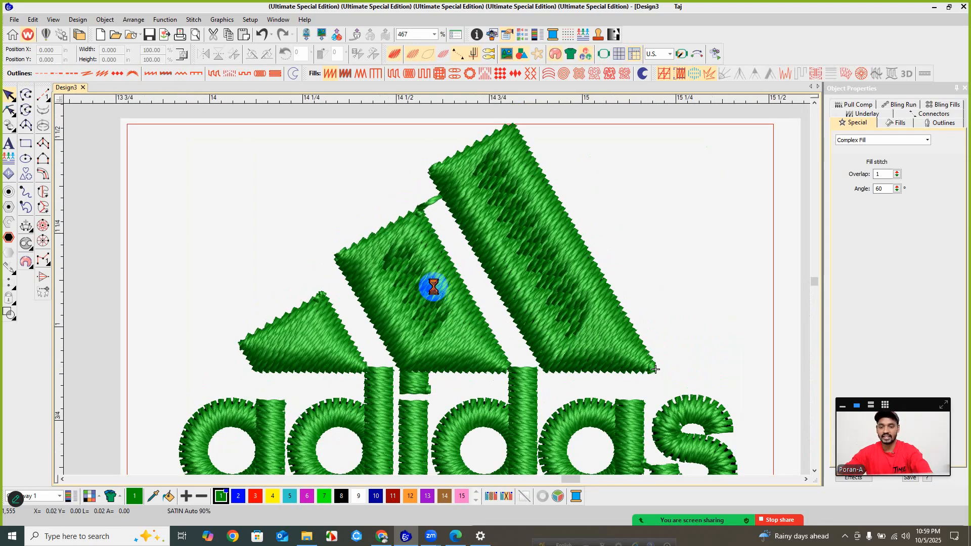
{"action": "left_click", "coordinate": [438, 286]}
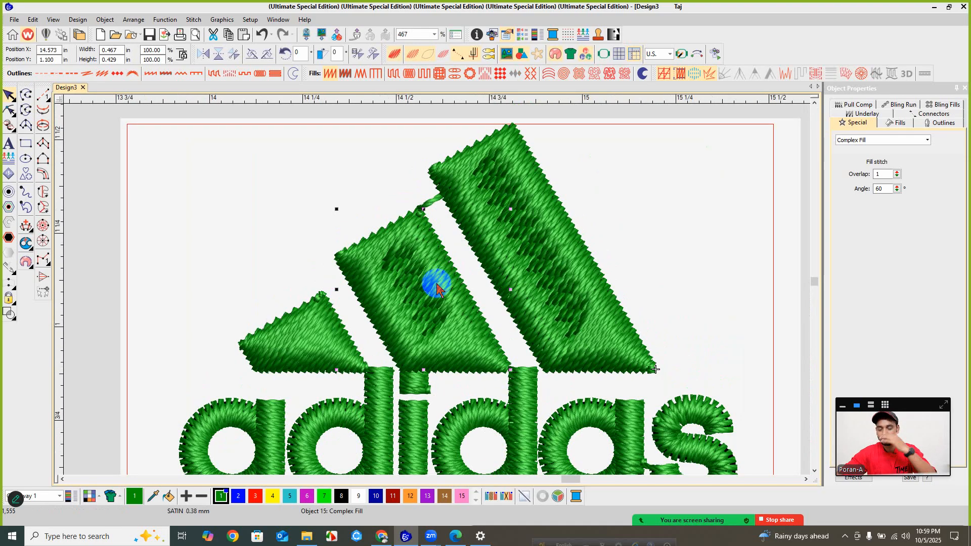
{"action": "left_click", "coordinate": [435, 283]}
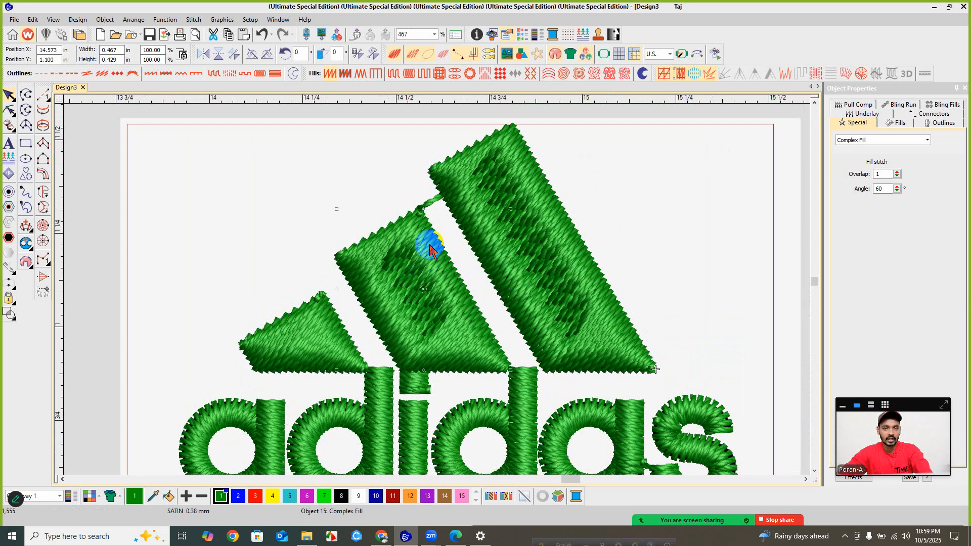
{"action": "left_click", "coordinate": [11, 109]}
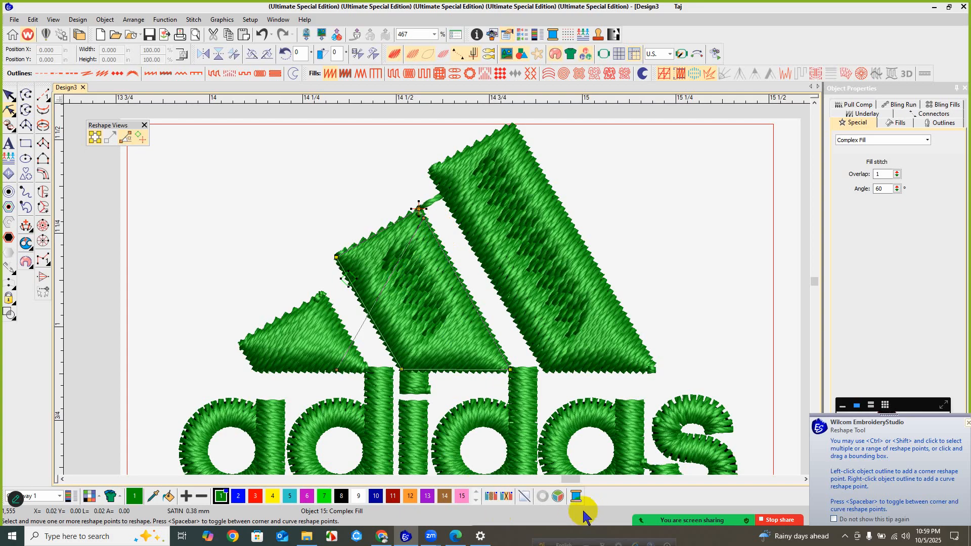
{"action": "left_click", "coordinate": [627, 522]}
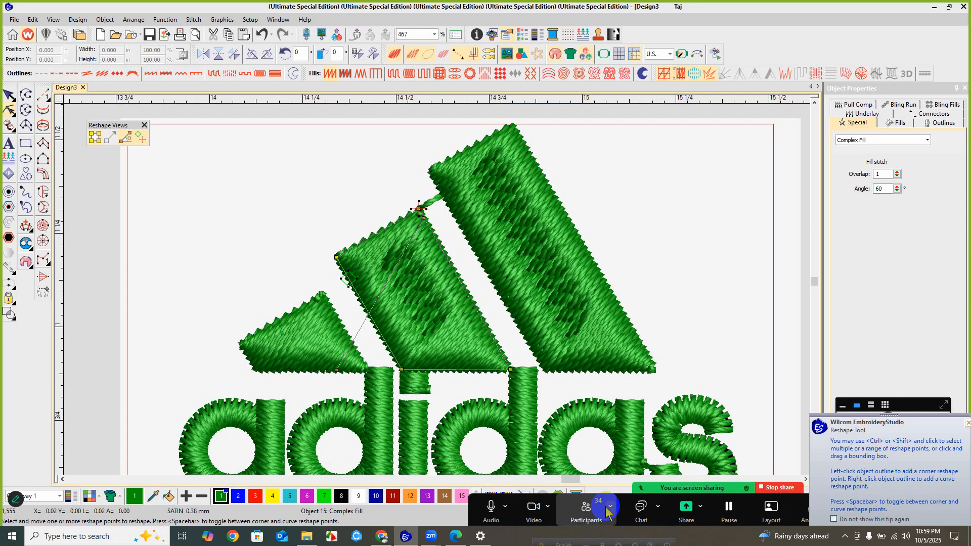
{"action": "key", "text": "Escape"}
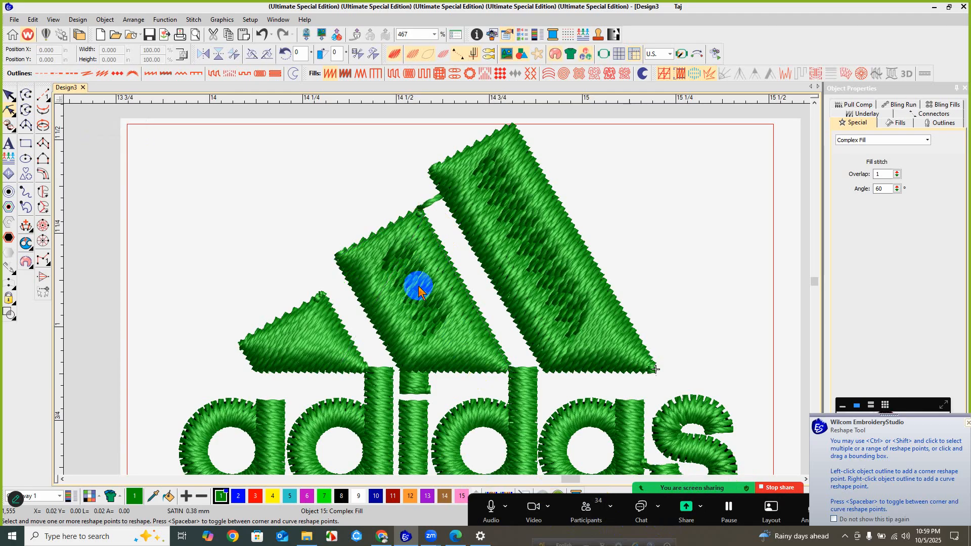
- Open the middle stripe for reshaping and close the Reshape Tool tip, choosing not to show it again
{"action": "left_click", "coordinate": [418, 286]}
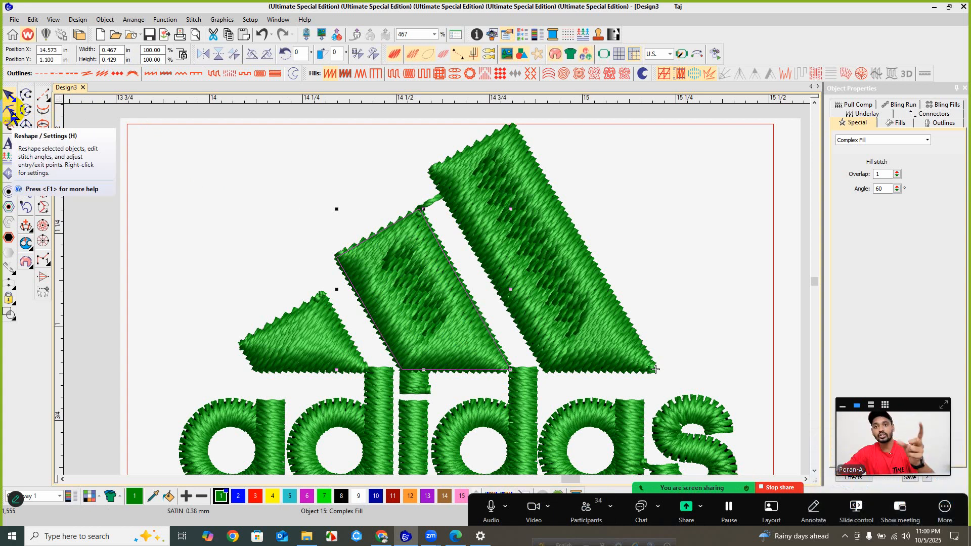
{"action": "left_click", "coordinate": [389, 290]}
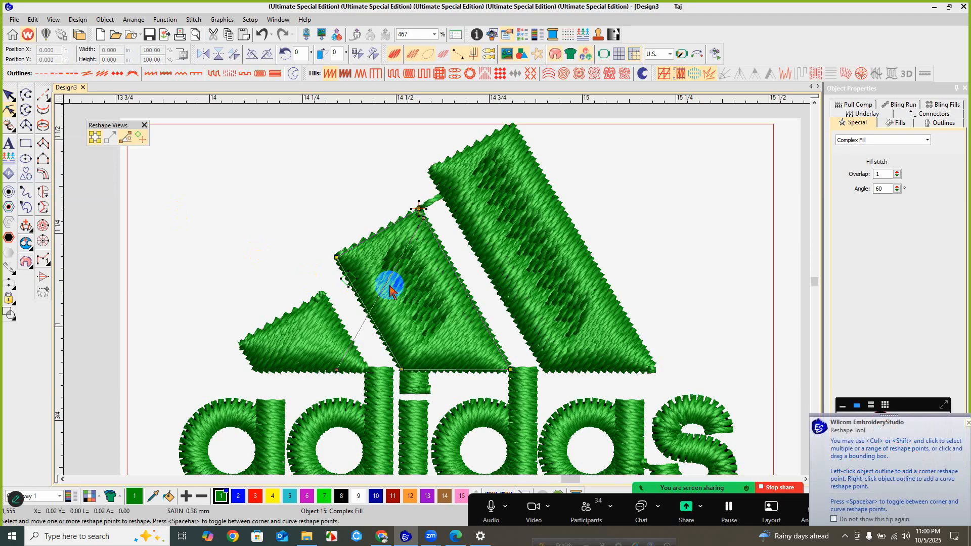
{"action": "left_click", "coordinate": [852, 521]}
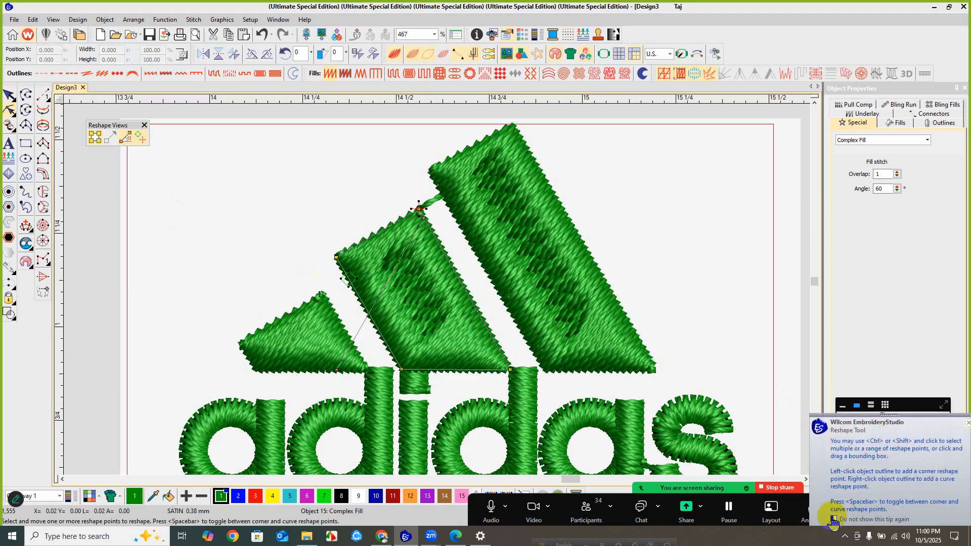
{"action": "left_click", "coordinate": [967, 423]}
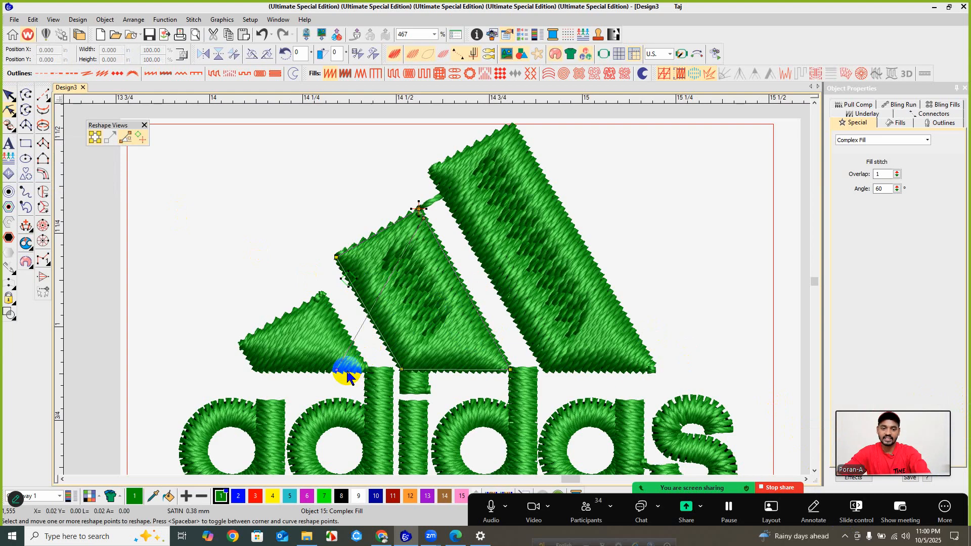
- Turn the middle stripe's stitch angle line to 2°, and swing it back to 57°
{"action": "scroll", "coordinate": [353, 281], "scroll_direction": "up", "scroll_amount": 5}
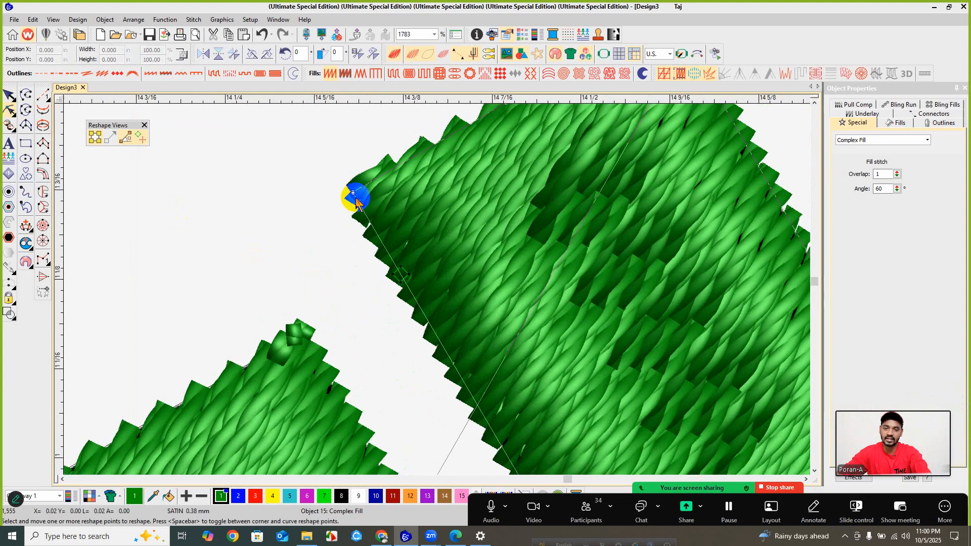
{"action": "scroll", "coordinate": [436, 294], "scroll_direction": "down", "scroll_amount": 3}
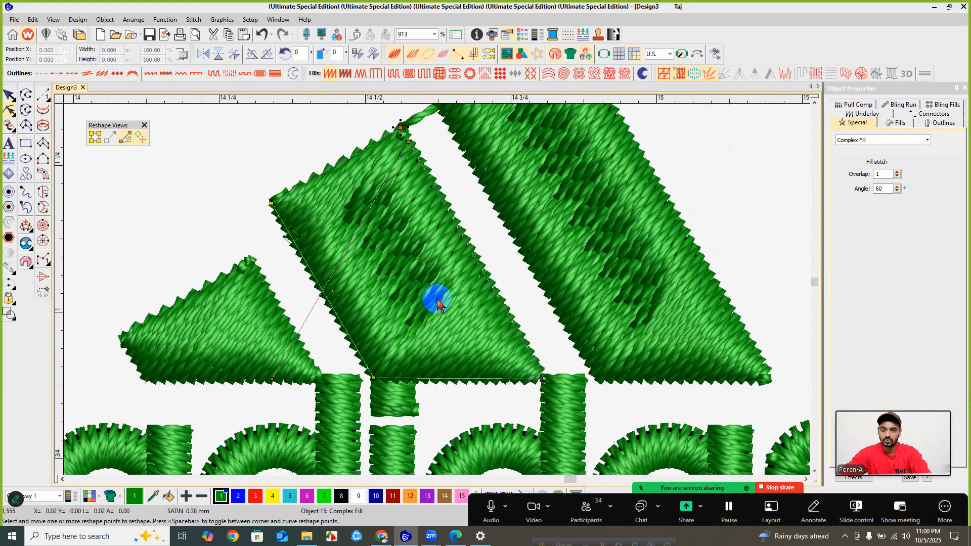
{"action": "scroll", "coordinate": [437, 290], "scroll_direction": "up", "scroll_amount": 2}
{"action": "scroll", "coordinate": [411, 251], "scroll_direction": "down", "scroll_amount": 2}
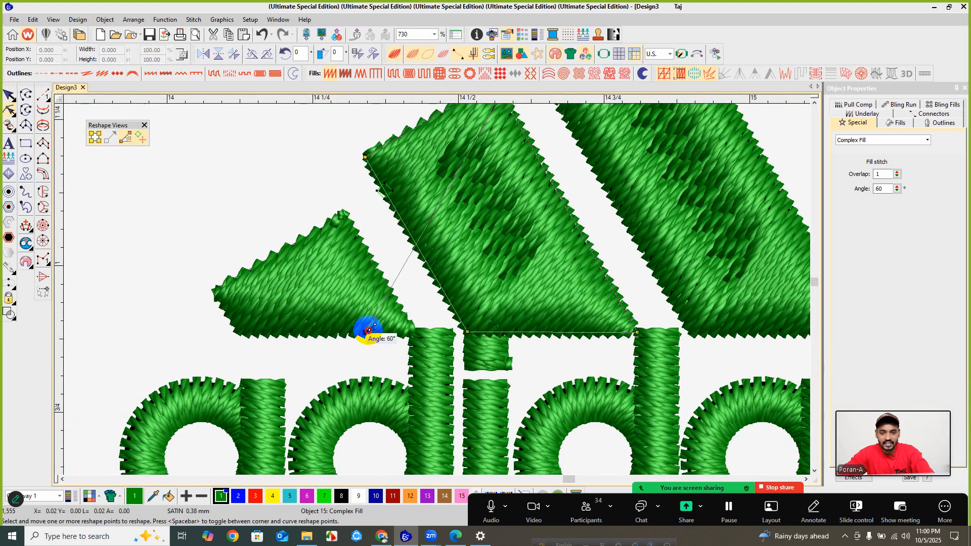
{"action": "left_click_drag", "start_coordinate": [368, 331], "coordinate": [384, 190]}
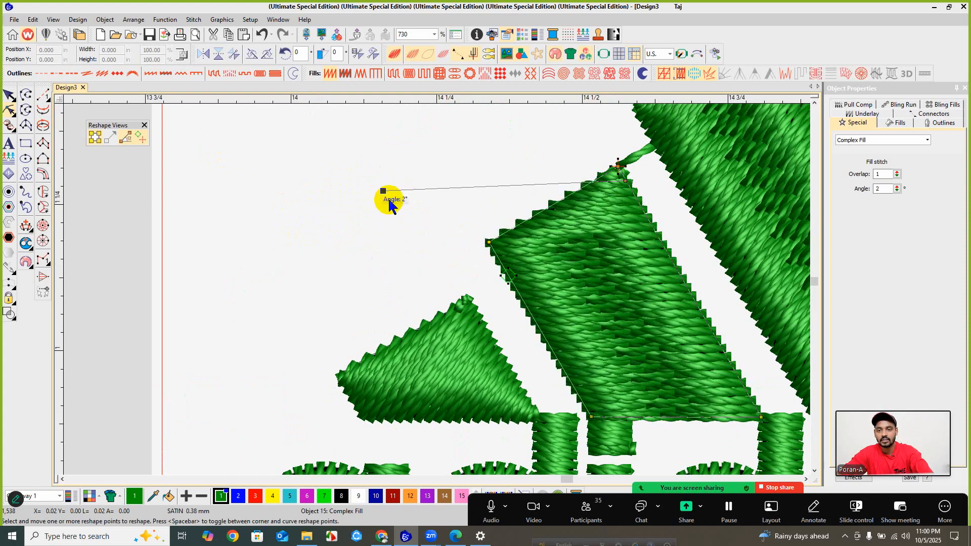
{"action": "left_click", "coordinate": [546, 235]}
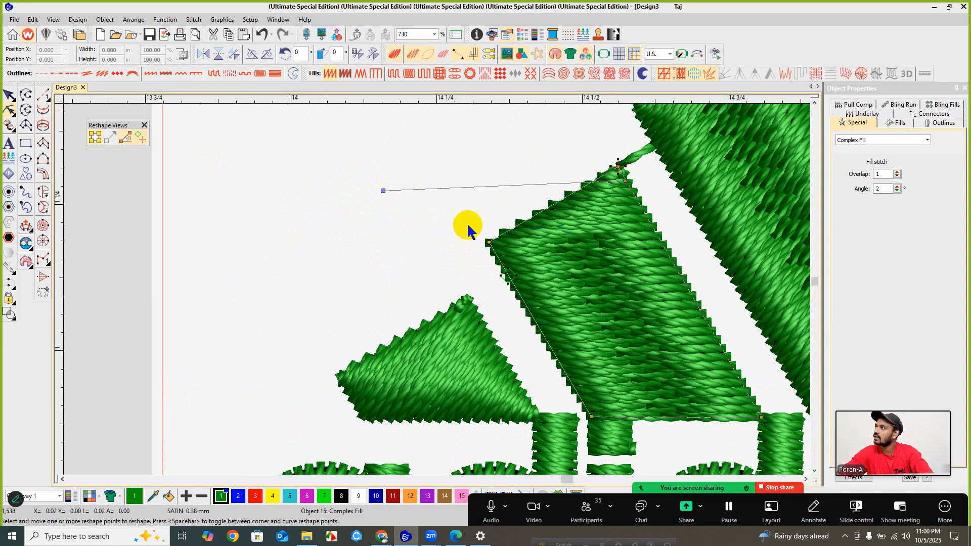
{"action": "left_click_drag", "start_coordinate": [381, 191], "coordinate": [506, 366]}
{"action": "scroll", "coordinate": [437, 293], "scroll_direction": "down", "scroll_amount": 2}
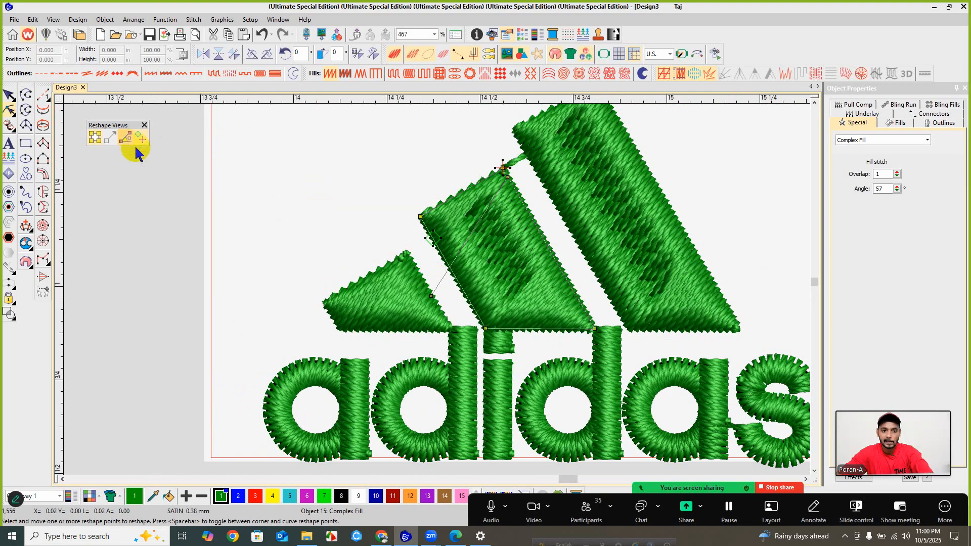
- Move the Reshape Views toolbar close to the stripes and adjust the middle stripe's stitch angle to 59°
{"action": "left_click_drag", "start_coordinate": [126, 125], "coordinate": [320, 170]}
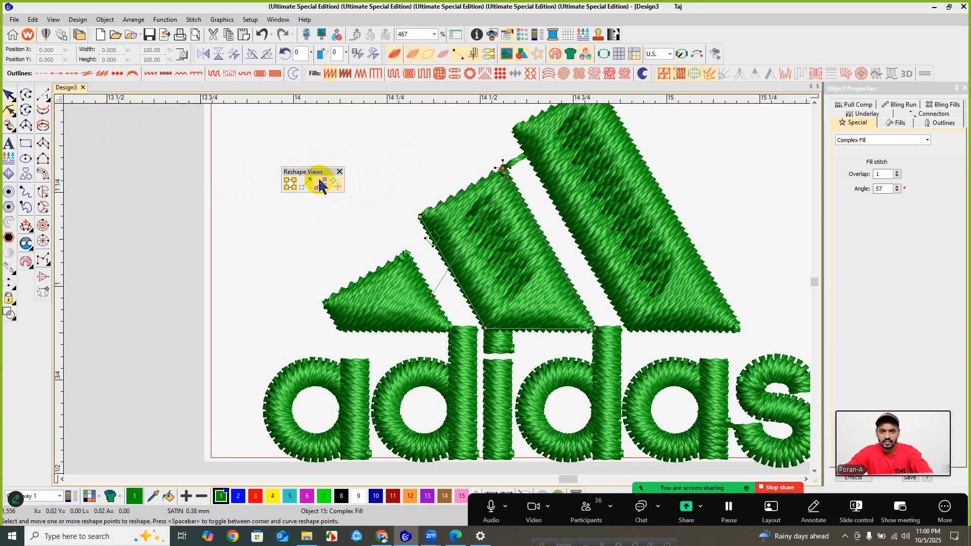
{"action": "mouse_move", "coordinate": [319, 176]}
{"action": "left_mouse_down"}
{"action": "mouse_move", "coordinate": [320, 167]}
{"action": "mouse_move", "coordinate": [340, 180]}
{"action": "mouse_move", "coordinate": [358, 169]}
{"action": "mouse_move", "coordinate": [325, 158]}
{"action": "mouse_move", "coordinate": [338, 154]}
{"action": "mouse_move", "coordinate": [371, 171]}
{"action": "mouse_move", "coordinate": [340, 153]}
{"action": "mouse_move", "coordinate": [349, 177]}
{"action": "mouse_move", "coordinate": [336, 158]}
{"action": "mouse_move", "coordinate": [325, 173]}
{"action": "left_mouse_up"}
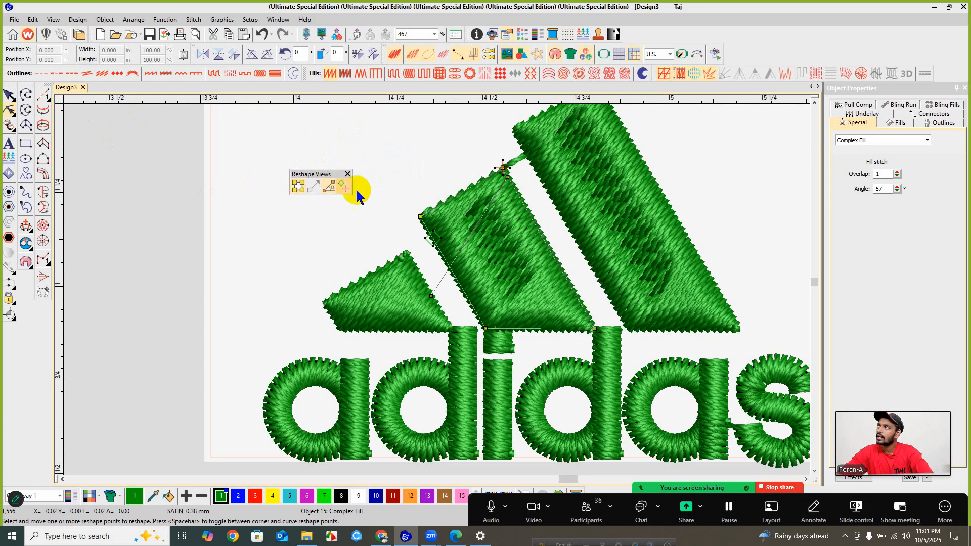
{"action": "left_click", "coordinate": [328, 187]}
{"action": "left_click", "coordinate": [431, 297]}
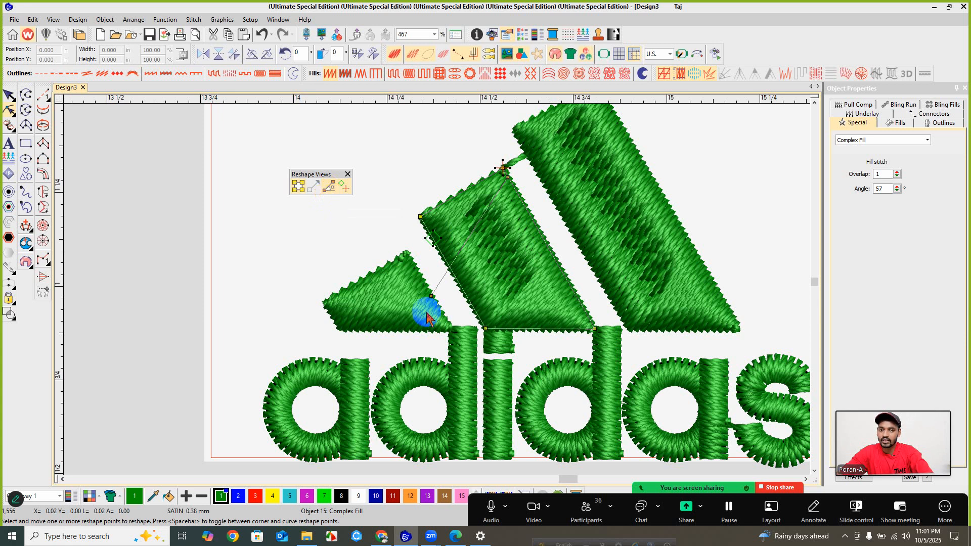
{"action": "left_click_drag", "start_coordinate": [428, 293], "coordinate": [419, 320]}
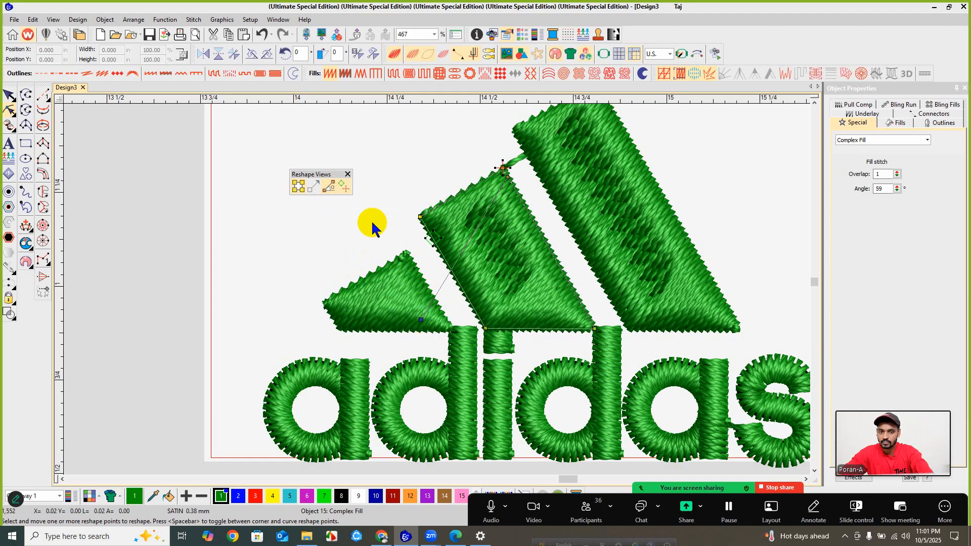
- Move the Reshape Views toolbar away from the logo and turn the middle stripe's stitch angle line to 17°
{"action": "left_click_drag", "start_coordinate": [322, 173], "coordinate": [101, 111]}
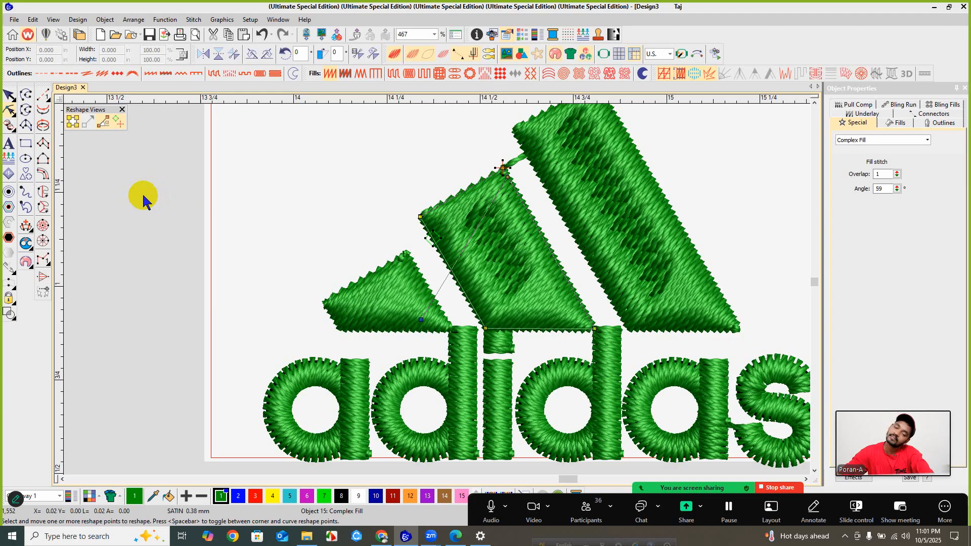
{"action": "left_click_drag", "start_coordinate": [421, 322], "coordinate": [436, 338]}
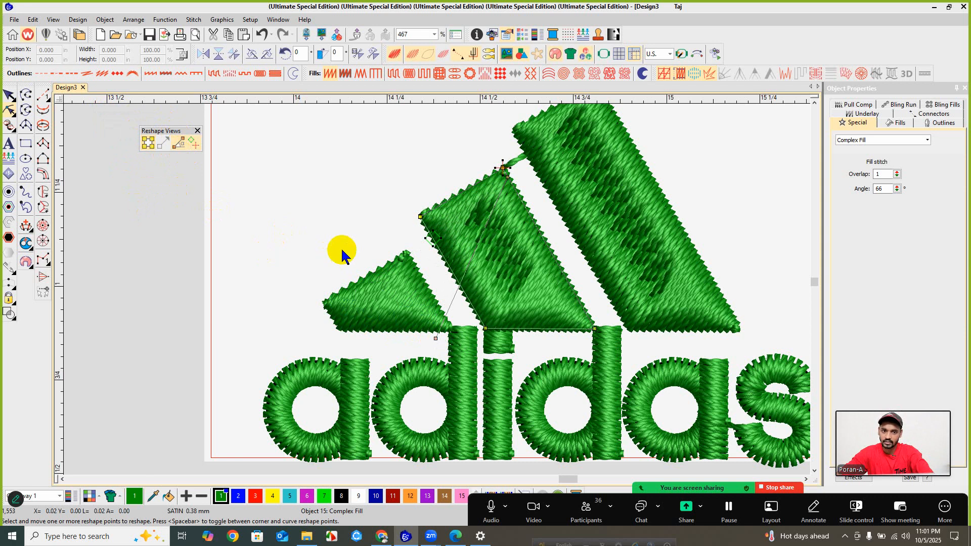
{"action": "left_click", "coordinate": [436, 338]}
{"action": "left_click_drag", "start_coordinate": [436, 338], "coordinate": [283, 247]}
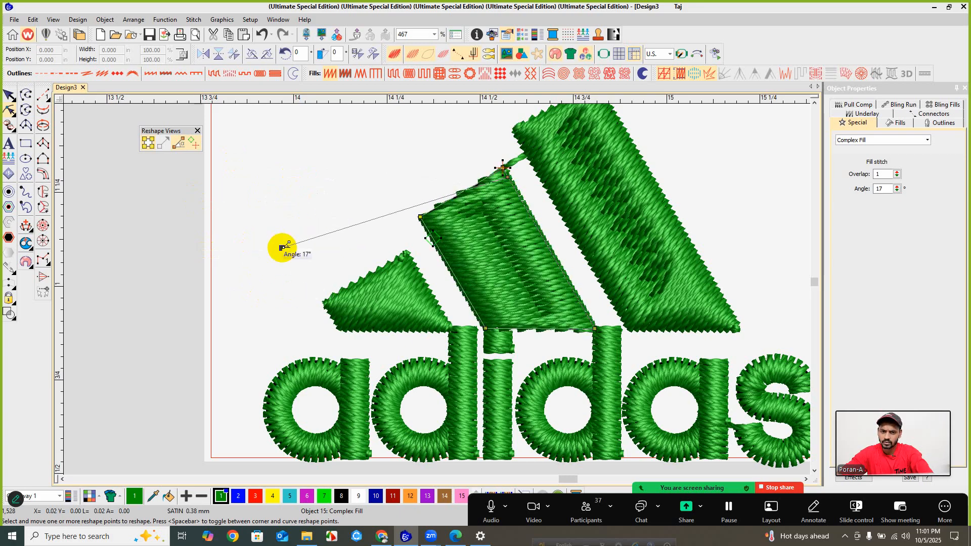
{"action": "left_click_drag", "start_coordinate": [283, 248], "coordinate": [283, 248]}
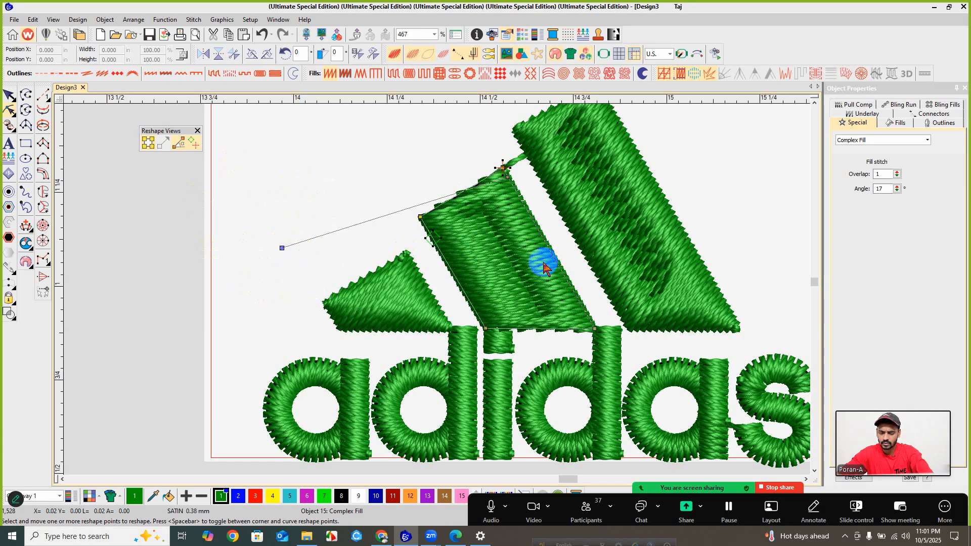
- Switch to the plain stitch view, leave reshaping, examine the middle stripe's stitch lines, and restore the realistic thread view
{"action": "key", "text": "t"}
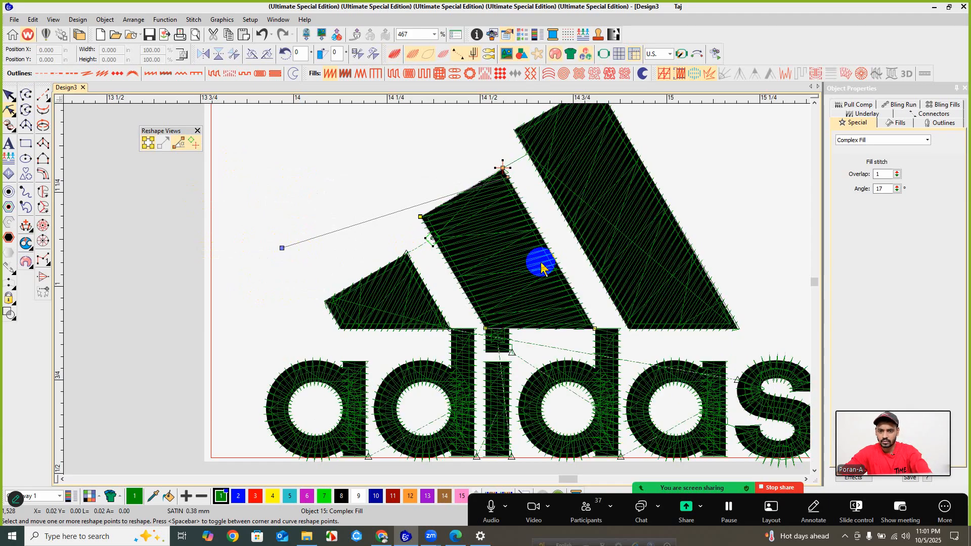
{"action": "key", "text": "Escape"}
{"action": "scroll", "coordinate": [529, 268], "scroll_direction": "down", "scroll_amount": 1}
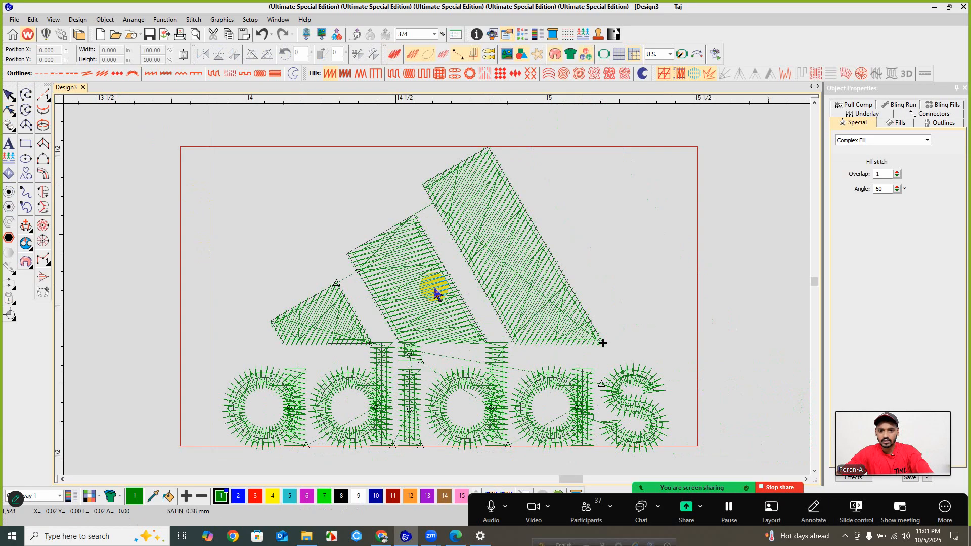
{"action": "left_click", "coordinate": [418, 277]}
{"action": "key", "text": "t"}
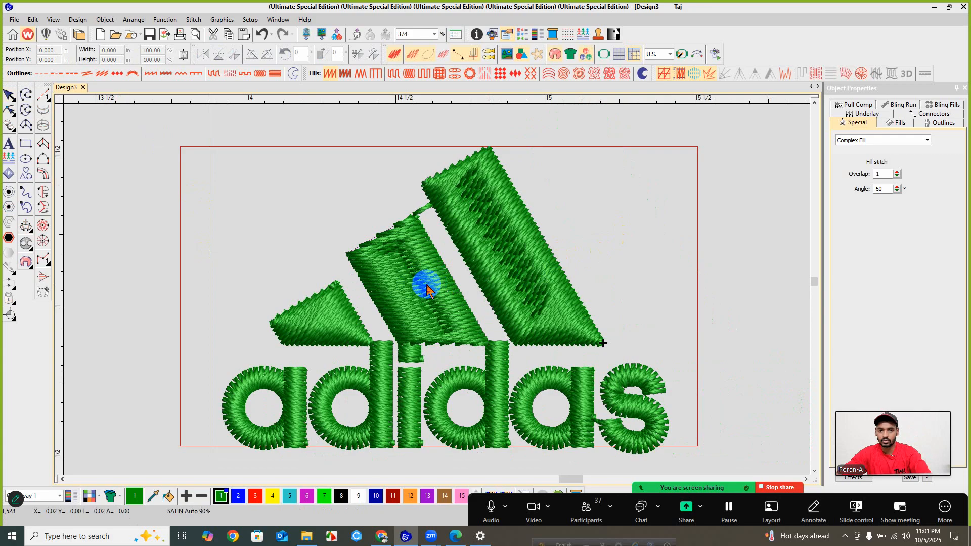
- Examine the whole logo in the realistic thread view, comparing the middle stripe's stitch direction with the other stripes
{"action": "scroll", "coordinate": [579, 252], "scroll_direction": "down", "scroll_amount": 2}
{"action": "left_click", "coordinate": [578, 250]}
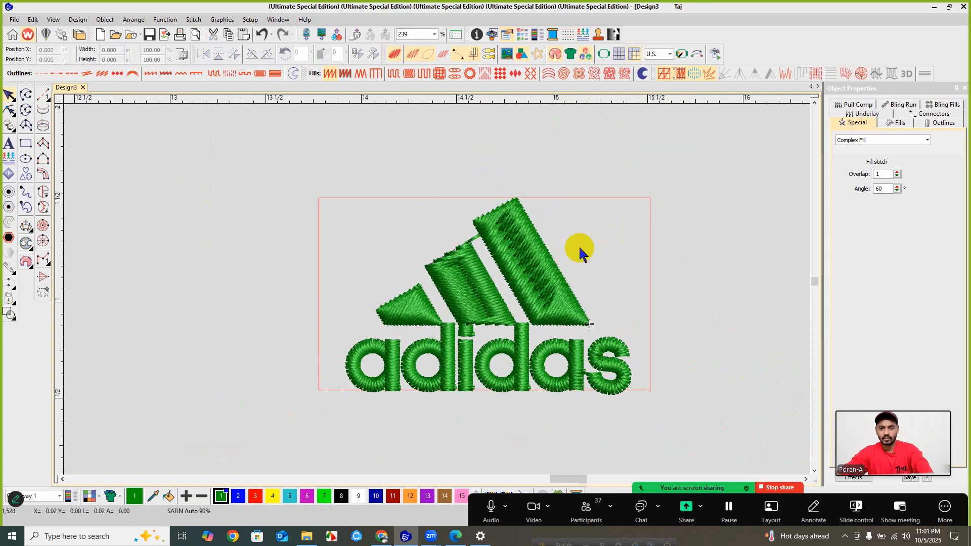
{"action": "scroll", "coordinate": [438, 288], "scroll_direction": "up", "scroll_amount": 2}
{"action": "key", "text": "t"}
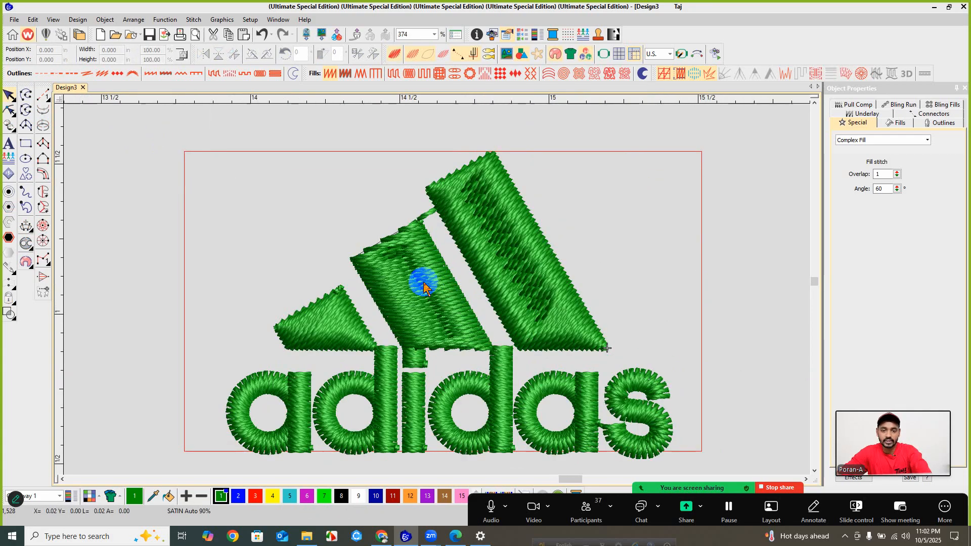
{"action": "scroll", "coordinate": [434, 280], "scroll_direction": "down", "scroll_amount": 1}
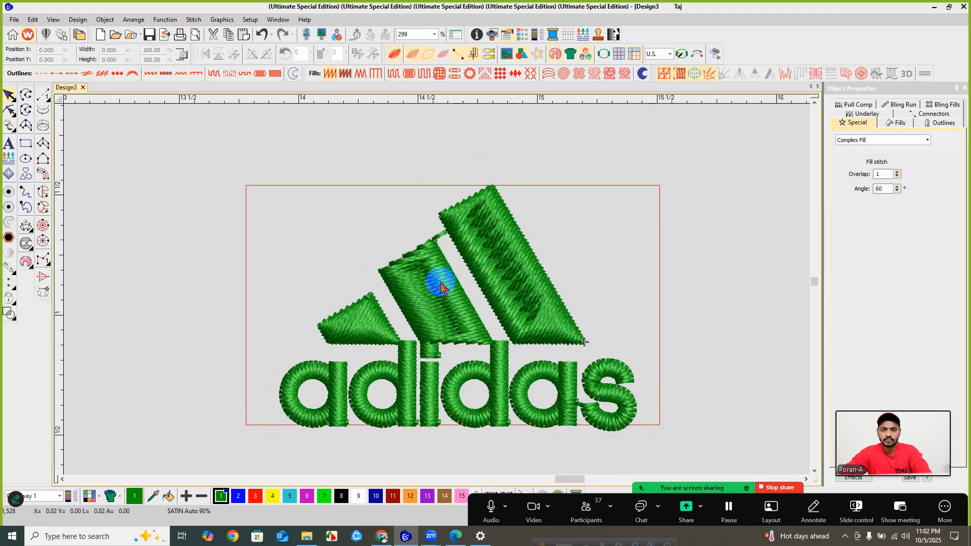
{"action": "scroll", "coordinate": [438, 294], "scroll_direction": "up", "scroll_amount": 1}
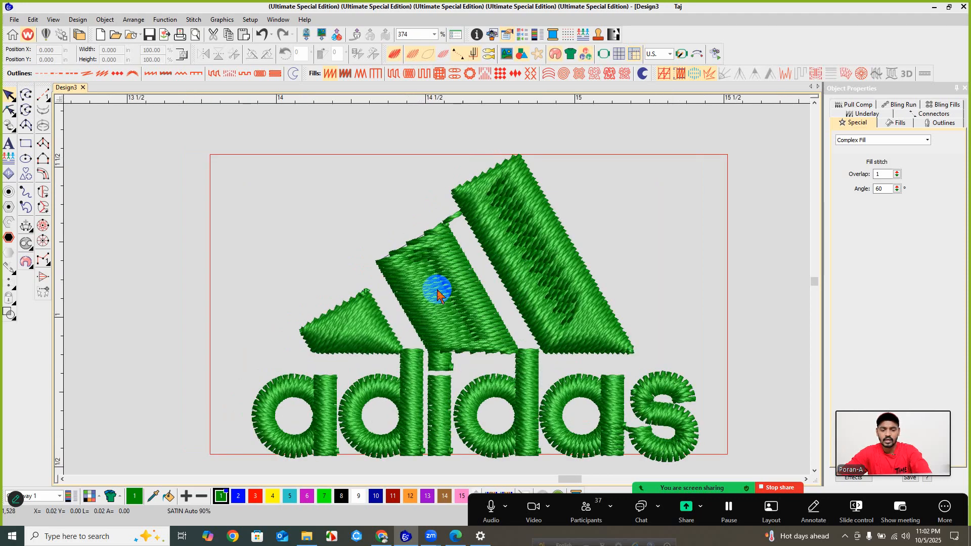
{"action": "scroll", "coordinate": [438, 293], "scroll_direction": "down", "scroll_amount": 1}
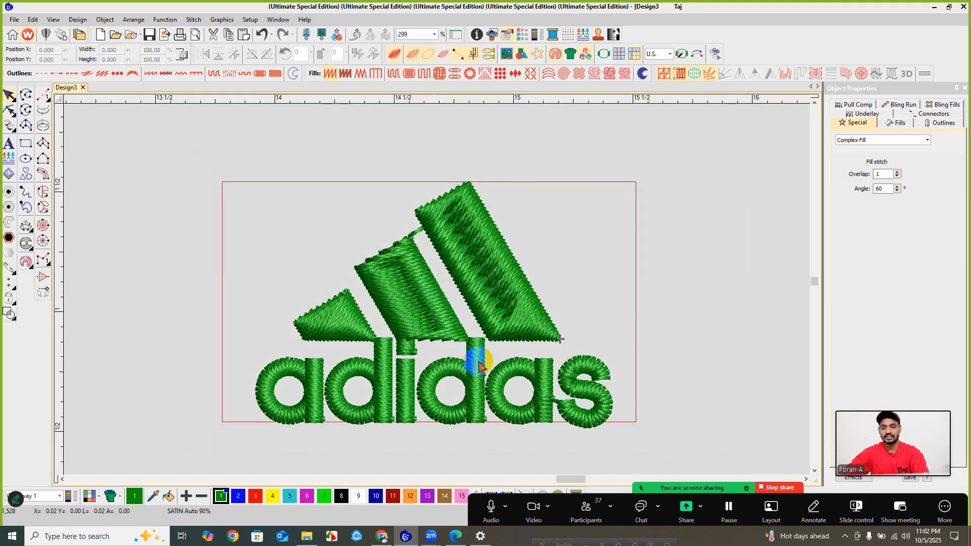
{"action": "scroll", "coordinate": [409, 292], "scroll_direction": "up", "scroll_amount": 1}
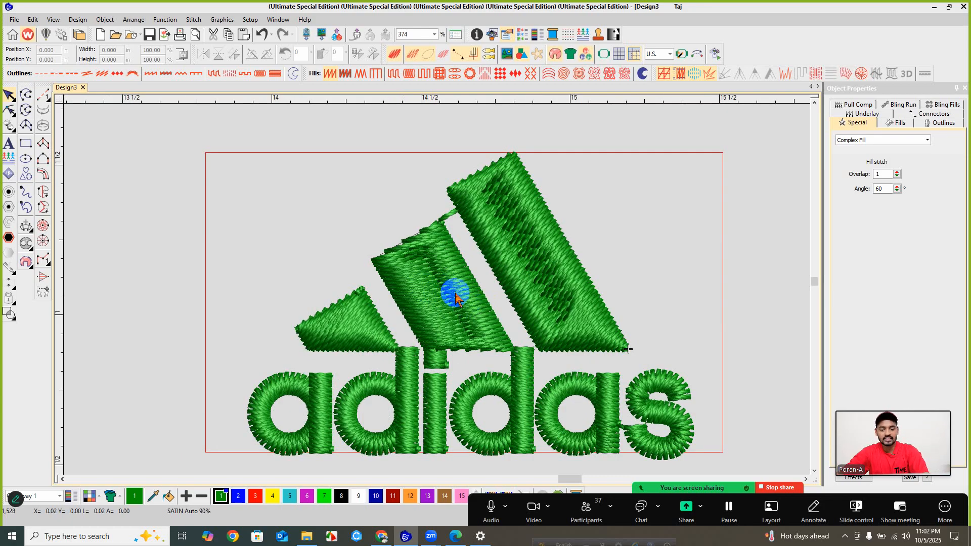
- Reshape the middle stripe and turn its stitch angle line to a nearly horizontal 177°
{"action": "left_click", "coordinate": [454, 291]}
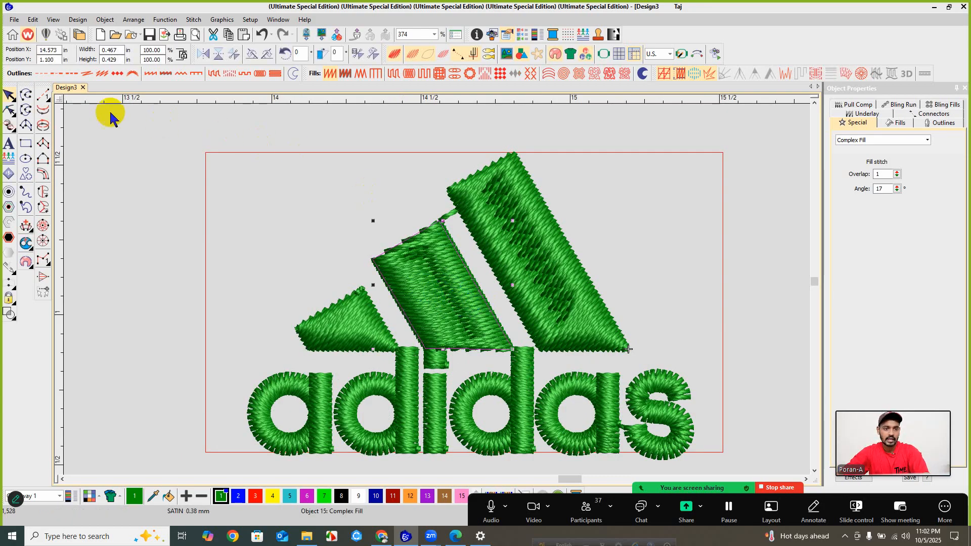
{"action": "left_click", "coordinate": [9, 112]}
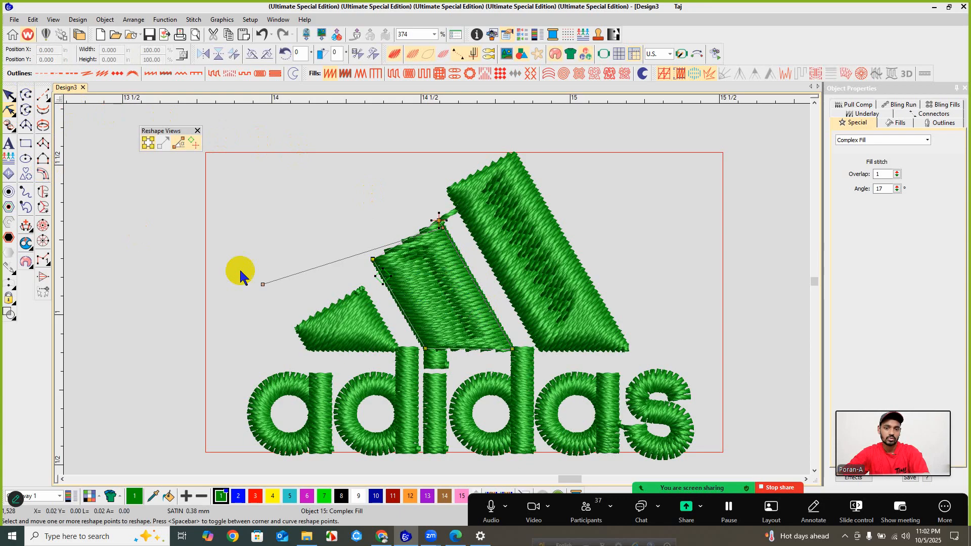
{"action": "left_click", "coordinate": [281, 288]}
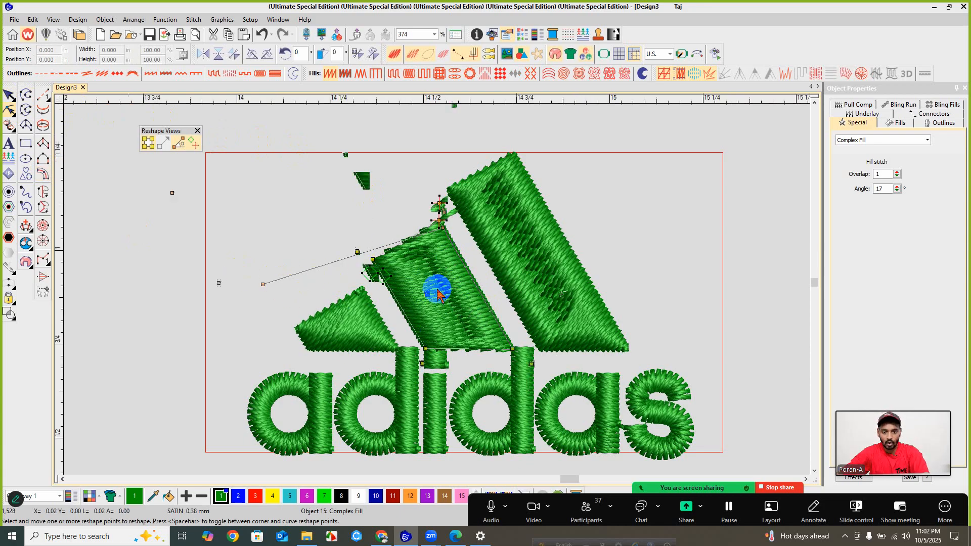
{"action": "scroll", "coordinate": [430, 304], "scroll_direction": "up", "scroll_amount": 3}
{"action": "scroll", "coordinate": [435, 283], "scroll_direction": "down", "scroll_amount": 4}
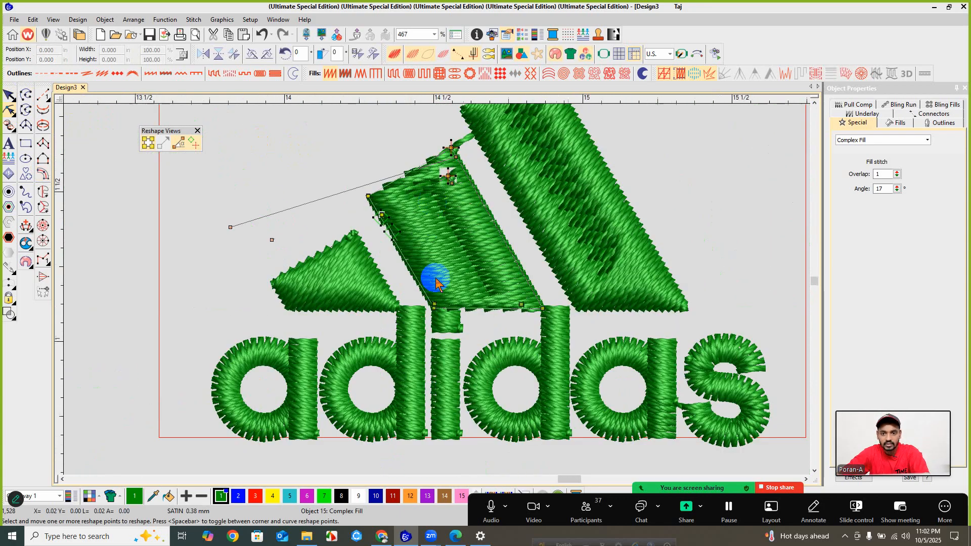
{"action": "left_click_drag", "start_coordinate": [273, 310], "coordinate": [318, 248]}
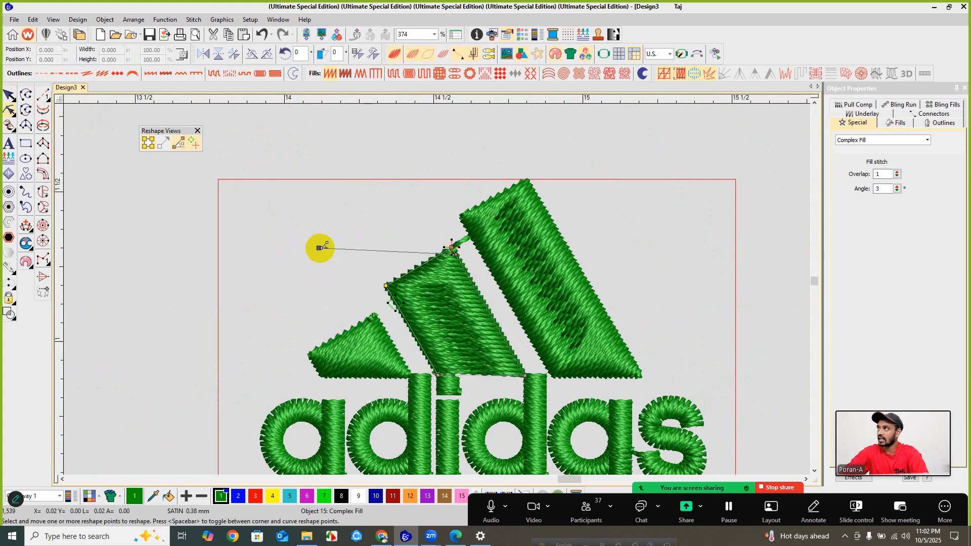
- Hide and show the middle stripe's stitch angle line, and try stitch angles of 31° and 169°
{"action": "left_click", "coordinate": [178, 144]}
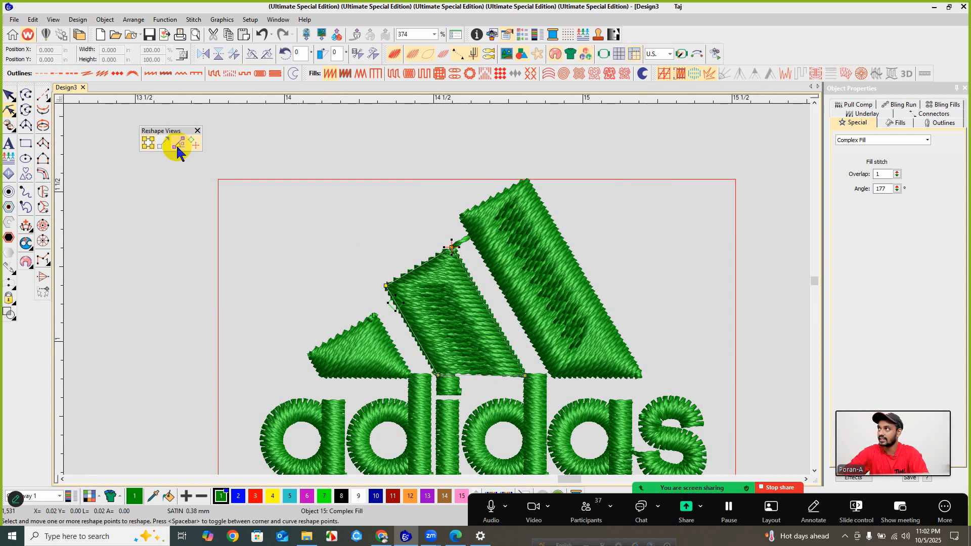
{"action": "left_click_drag", "start_coordinate": [330, 245], "coordinate": [440, 321]}
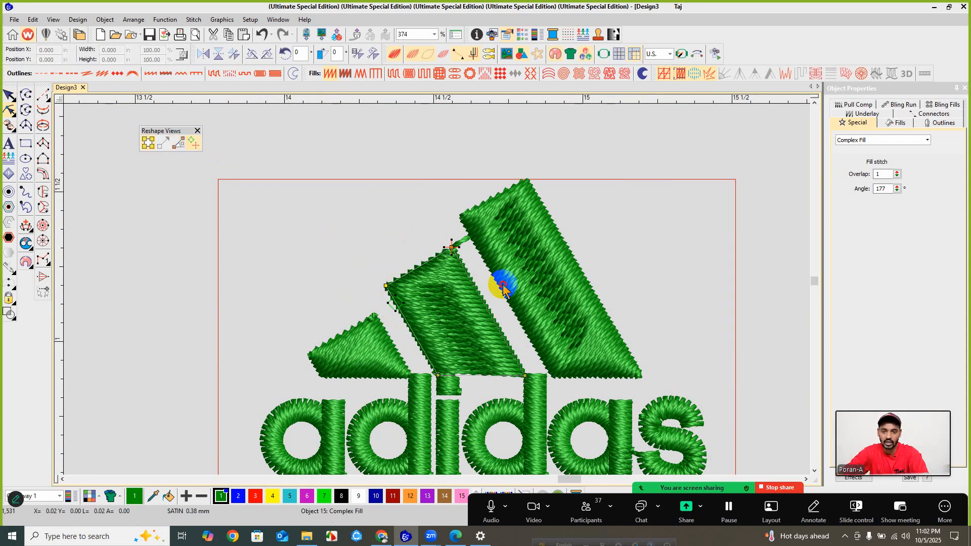
{"action": "left_click", "coordinate": [438, 375]}
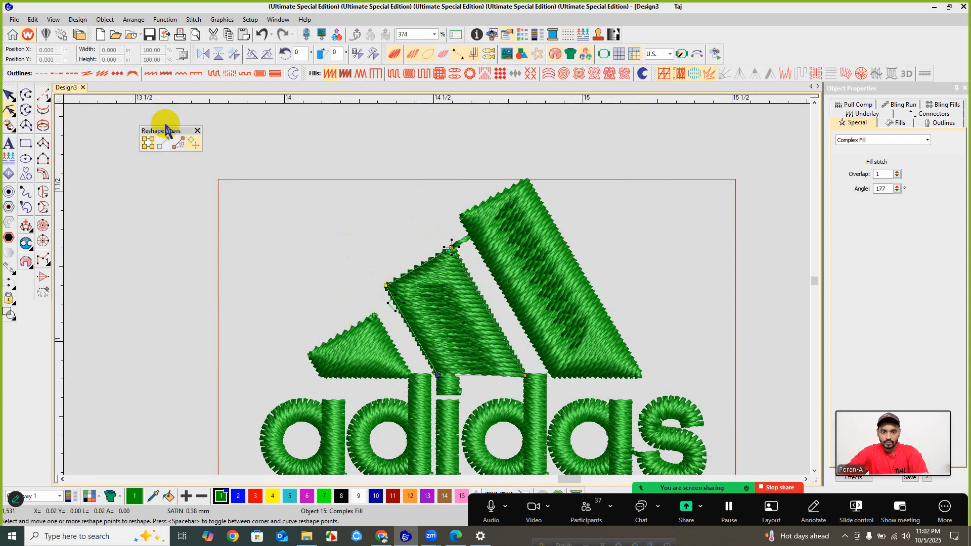
{"action": "left_click", "coordinate": [183, 146]}
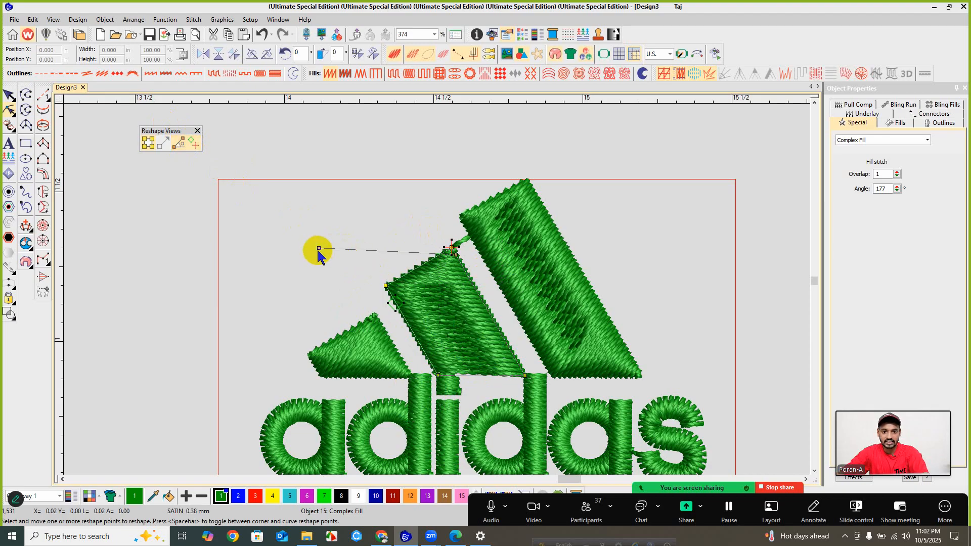
{"action": "left_click_drag", "start_coordinate": [345, 252], "coordinate": [360, 312]}
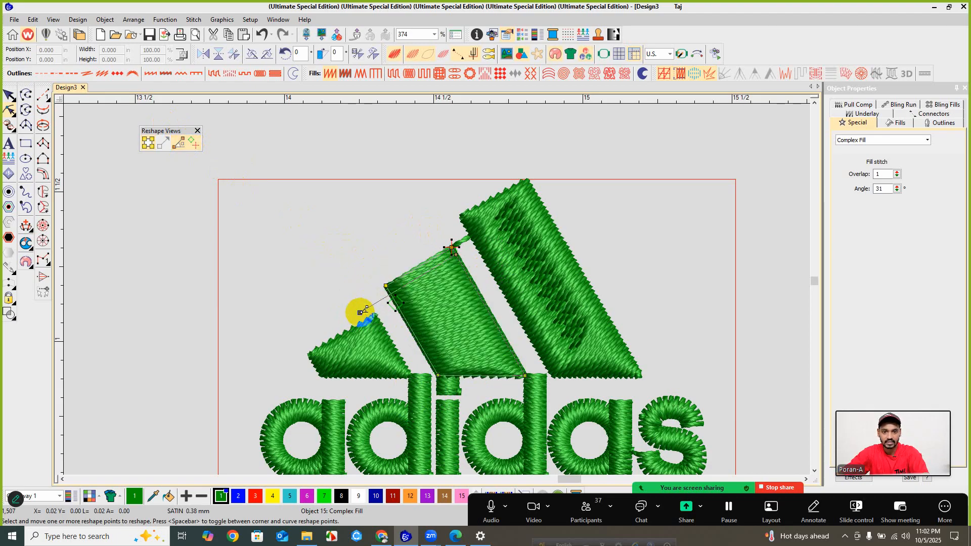
{"action": "left_click", "coordinate": [148, 146]}
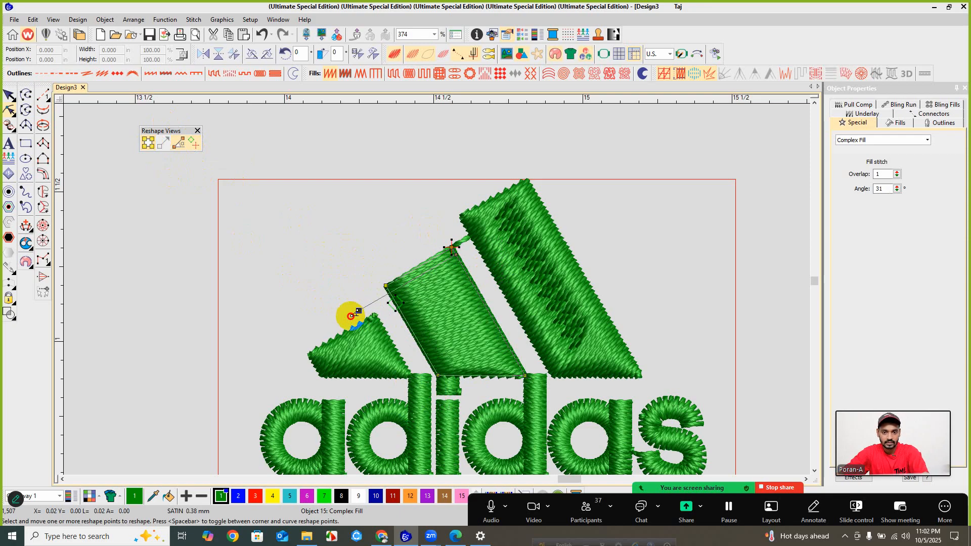
{"action": "left_click_drag", "start_coordinate": [351, 316], "coordinate": [342, 233]}
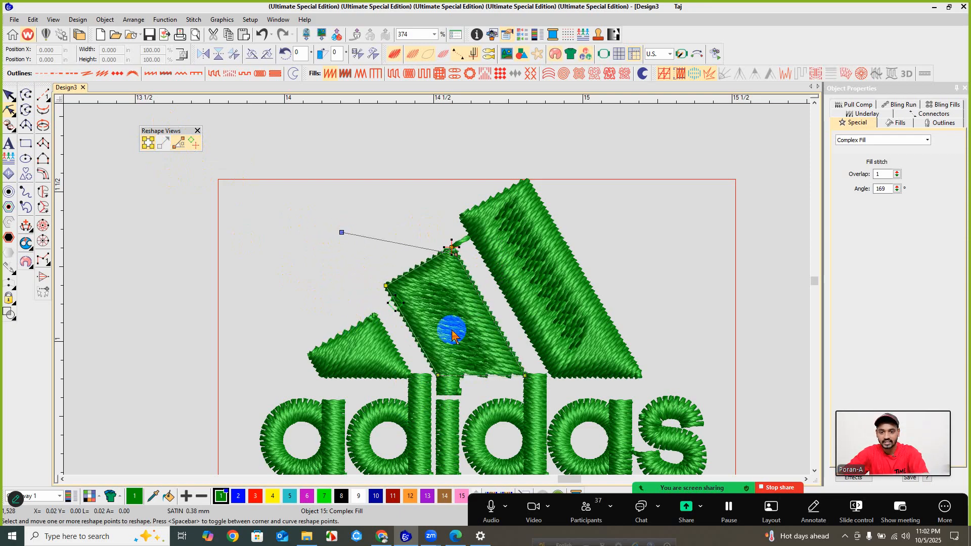
- Turn the stitch angle lines of all three stripes roughly parallel to their slanted top edges, with the tallest stripe at 29°
{"action": "scroll", "coordinate": [450, 314], "scroll_direction": "up", "scroll_amount": 1}
{"action": "left_click_drag", "start_coordinate": [300, 167], "coordinate": [252, 307]}
{"action": "left_click", "coordinate": [347, 279]}
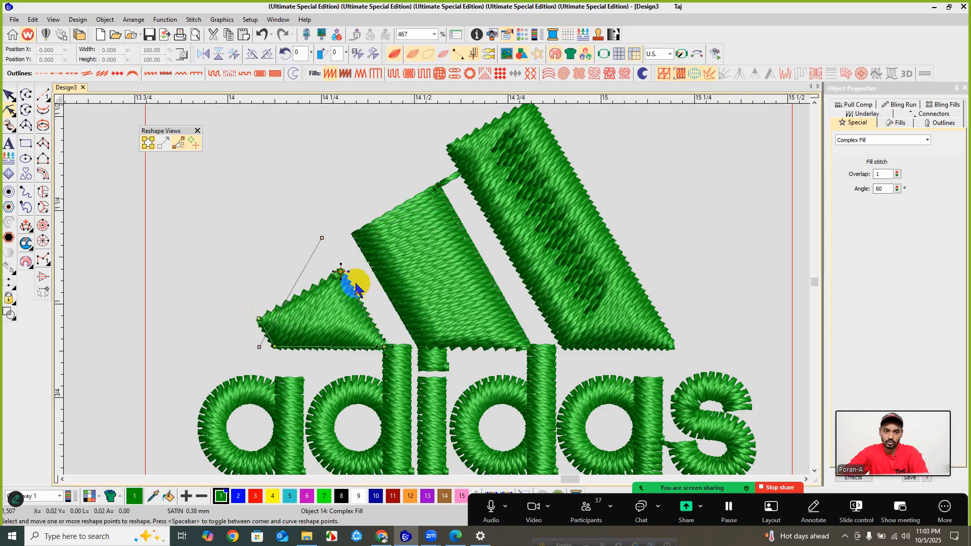
{"action": "left_click_drag", "start_coordinate": [356, 246], "coordinate": [406, 270]}
{"action": "left_click", "coordinate": [484, 208]}
{"action": "scroll", "coordinate": [430, 294], "scroll_direction": "down", "scroll_amount": 1}
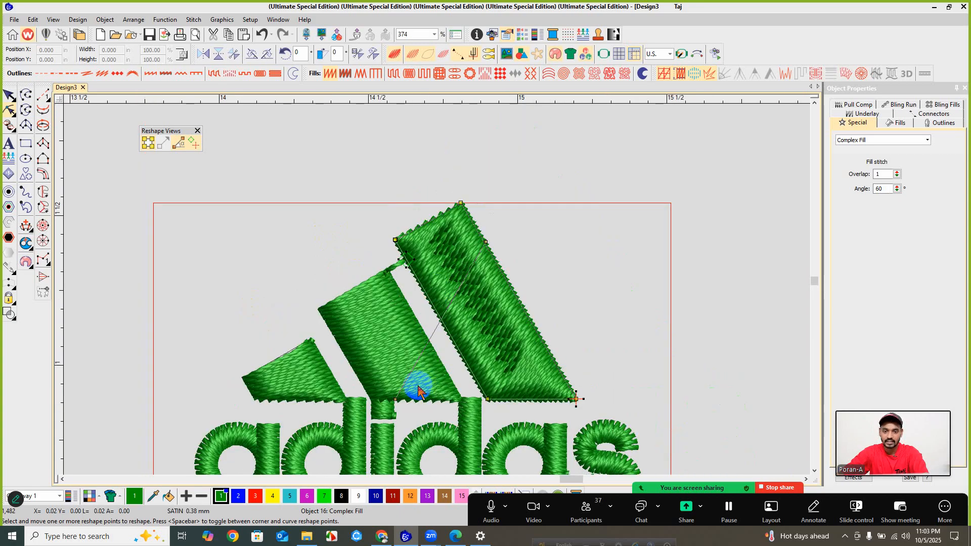
{"action": "left_click_drag", "start_coordinate": [398, 400], "coordinate": [281, 361]}
{"action": "scroll", "coordinate": [433, 281], "scroll_direction": "down", "scroll_amount": 1}
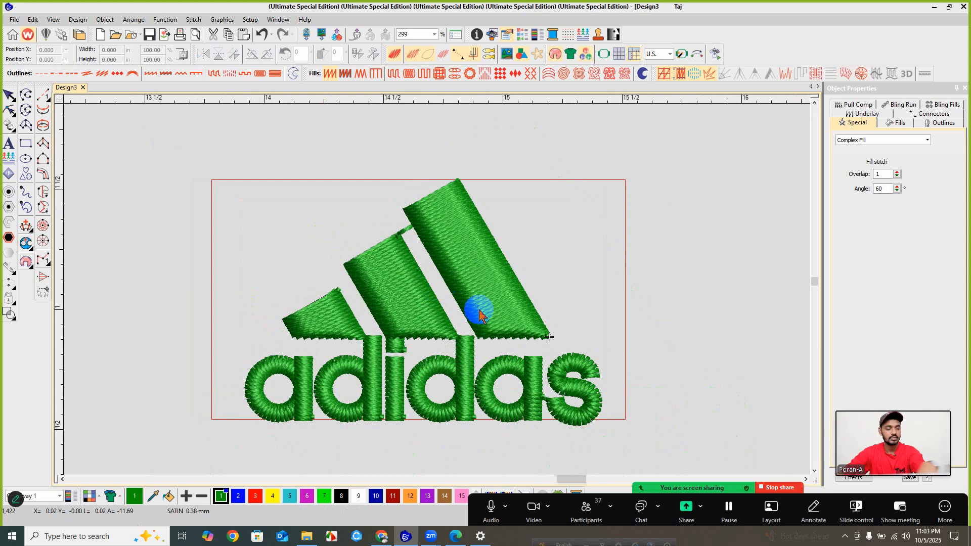
{"action": "left_click", "coordinate": [533, 508]}
{"action": "left_click", "coordinate": [533, 510]}
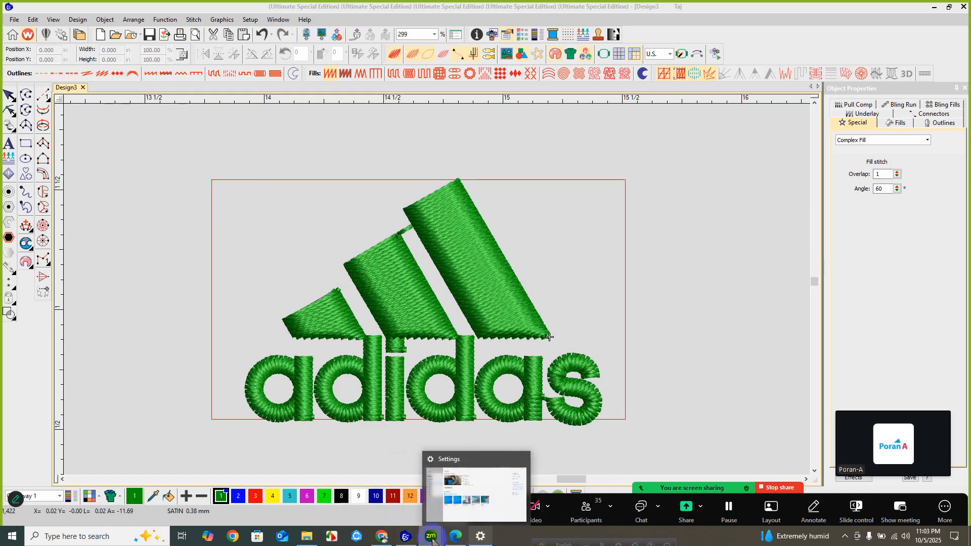
{"action": "left_click", "coordinate": [461, 310]}
{"action": "left_click", "coordinate": [531, 526]}
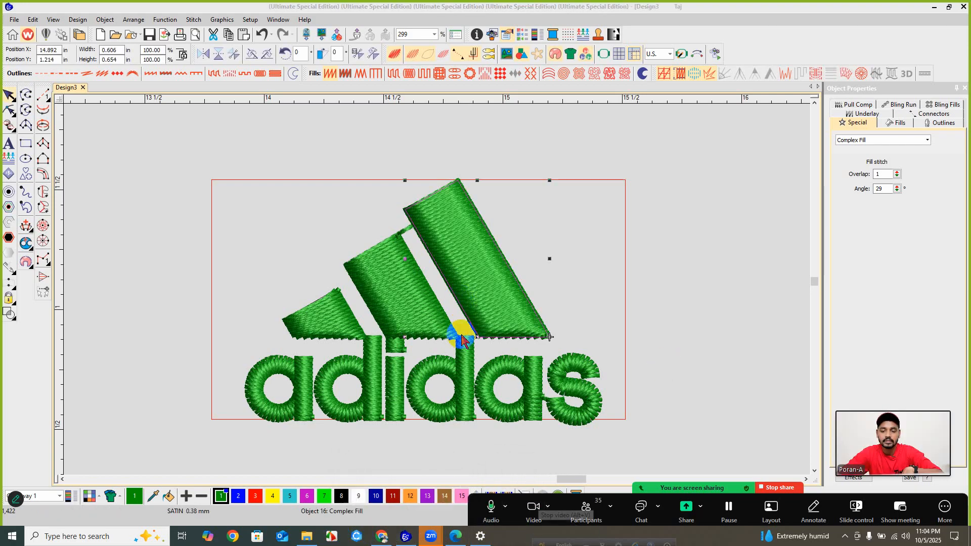
- Examine the tallest stripe's stitch angle line with Reshape and leave reshaping
{"action": "double_click", "coordinate": [469, 268]}
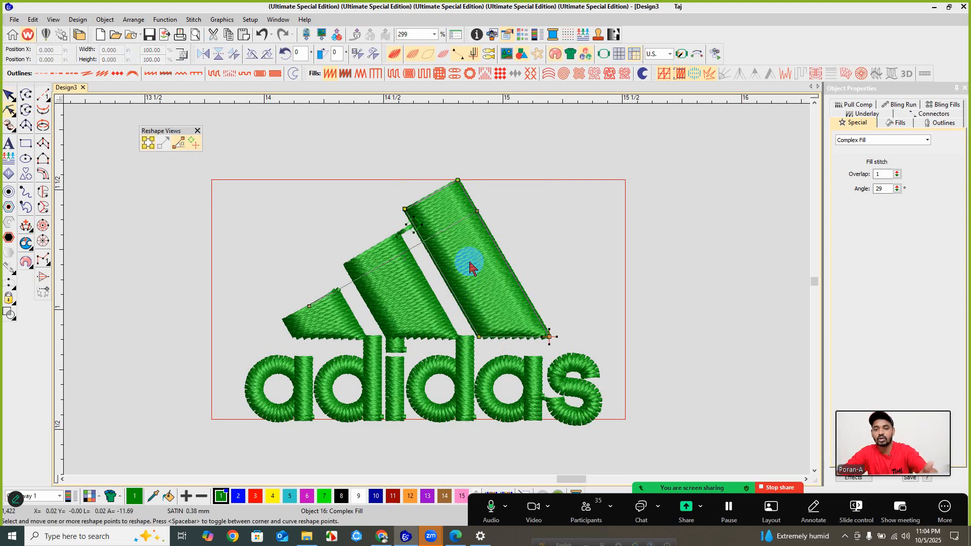
{"action": "left_click", "coordinate": [309, 306]}
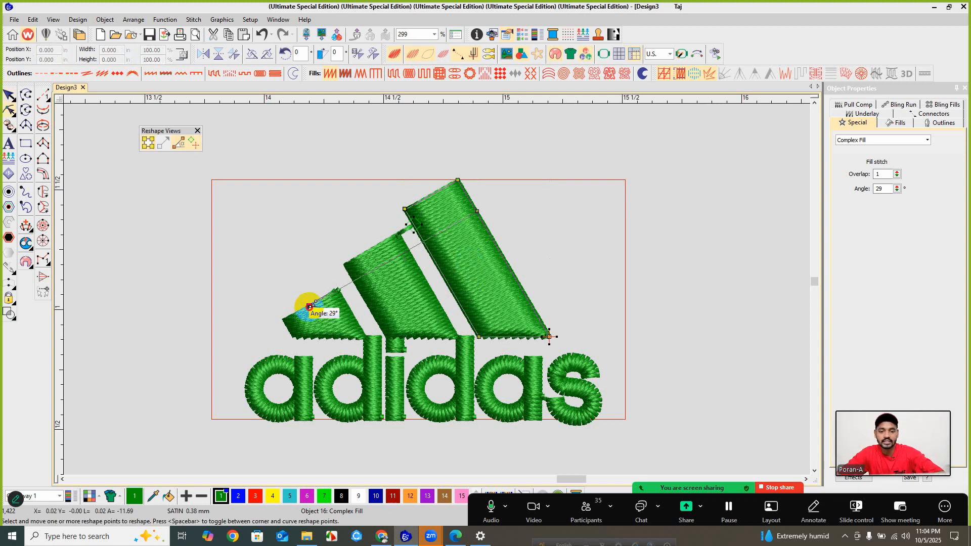
{"action": "left_click_drag", "start_coordinate": [309, 305], "coordinate": [412, 277]}
{"action": "left_click", "coordinate": [423, 277]}
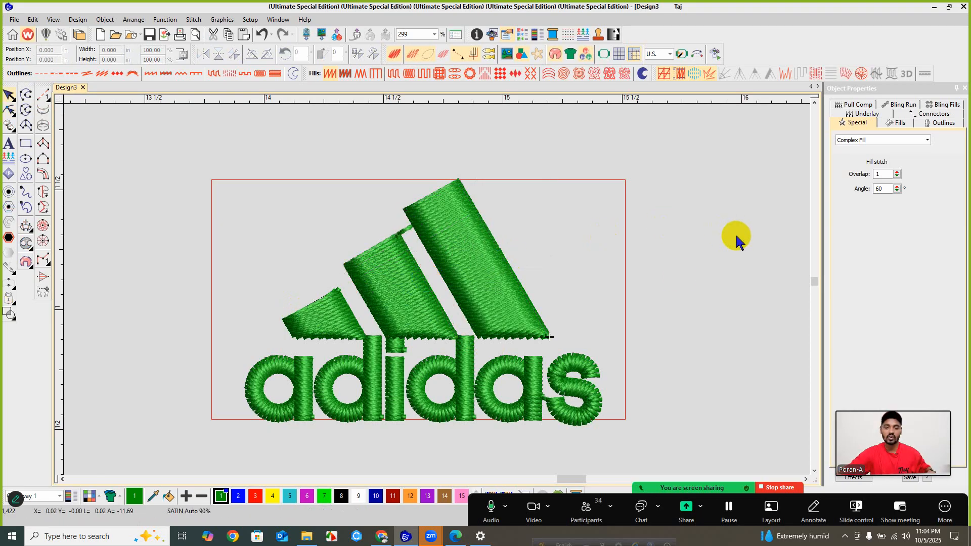
- Examine the whole logo in the plain stitch view and restore the realistic thread view
{"action": "scroll", "coordinate": [438, 279], "scroll_direction": "down", "scroll_amount": 3}
{"action": "scroll", "coordinate": [439, 288], "scroll_direction": "up", "scroll_amount": 1}
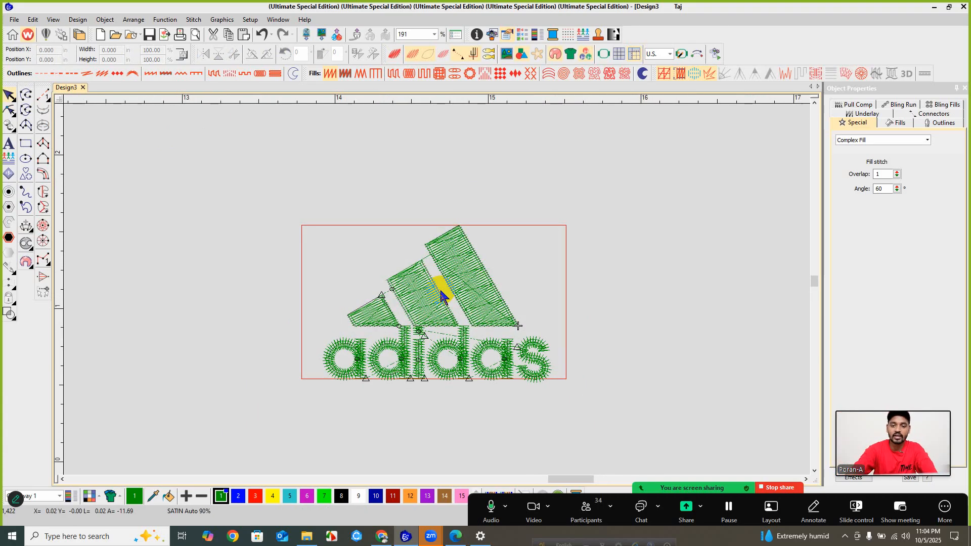
{"action": "left_click", "coordinate": [441, 297]}
{"action": "key", "text": "Escape"}
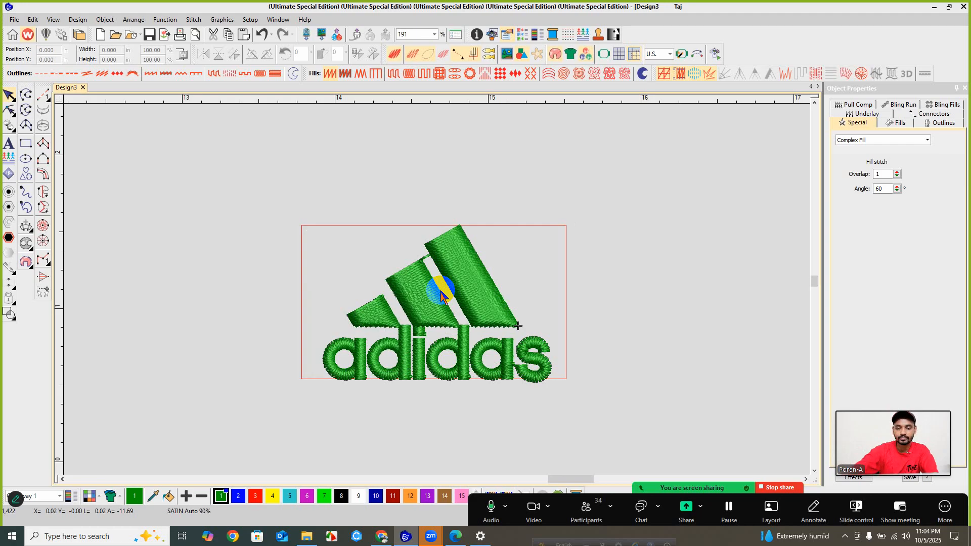
{"action": "left_click", "coordinate": [418, 303]}
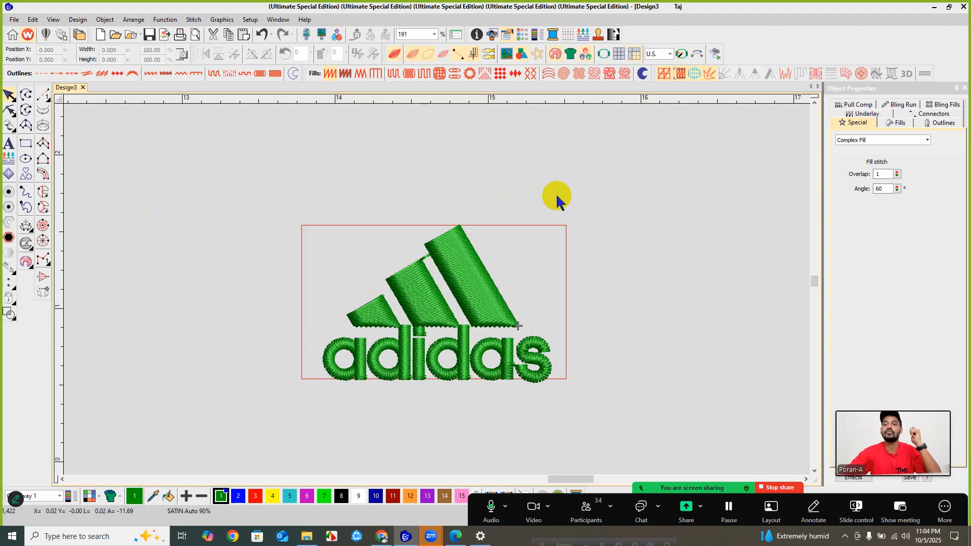
{"action": "left_click", "coordinate": [637, 193]}
{"action": "left_click_drag", "start_coordinate": [637, 193], "coordinate": [370, 423]}
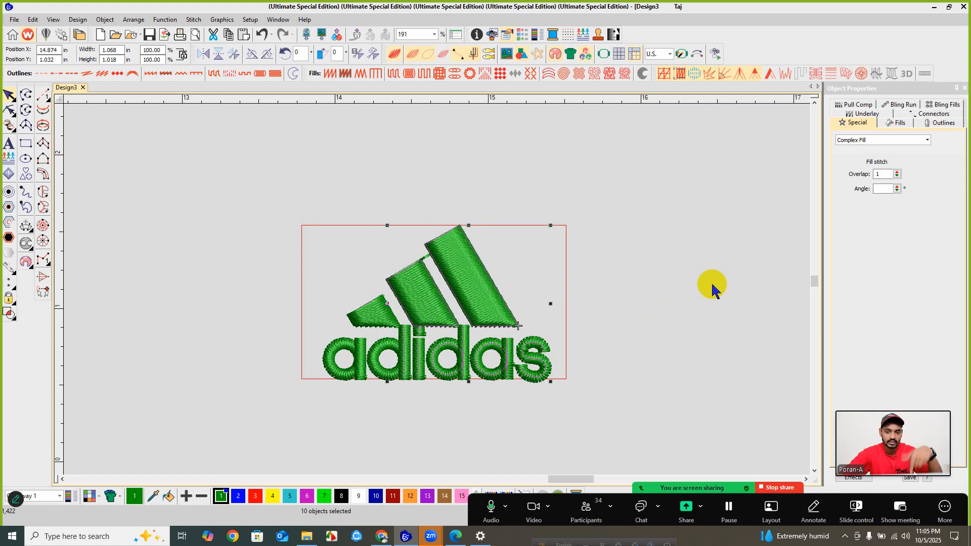
{"action": "left_click", "coordinate": [711, 284]}
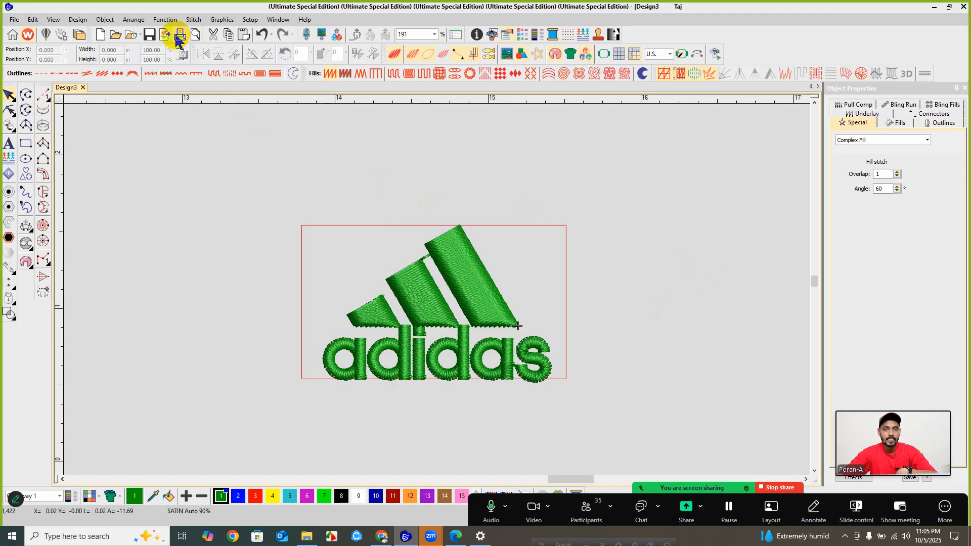
{"action": "left_click", "coordinate": [320, 34]}
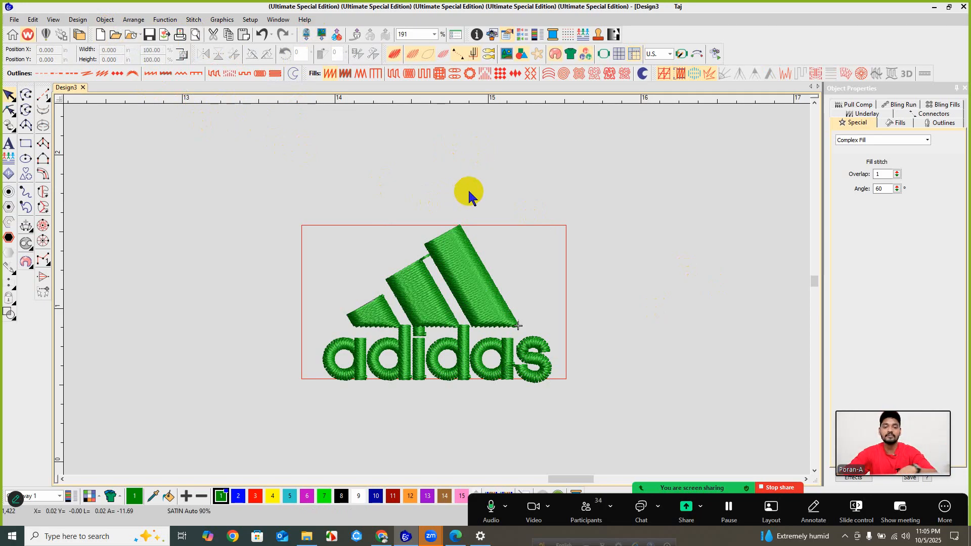
- Save the design as "day 3 project" in the Day 3 folder in the Wilcom EMB format
{"action": "left_click", "coordinate": [15, 20]}
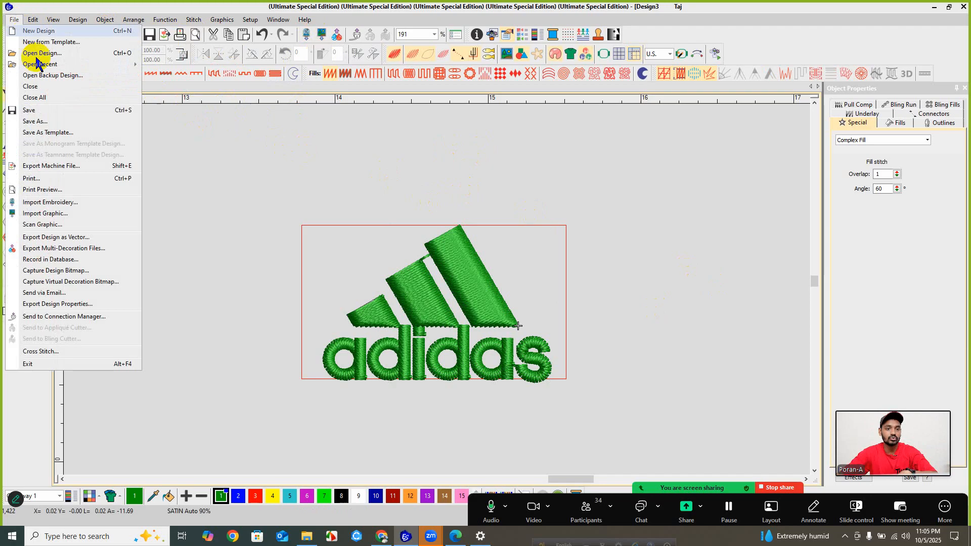
{"action": "left_click", "coordinate": [97, 134]}
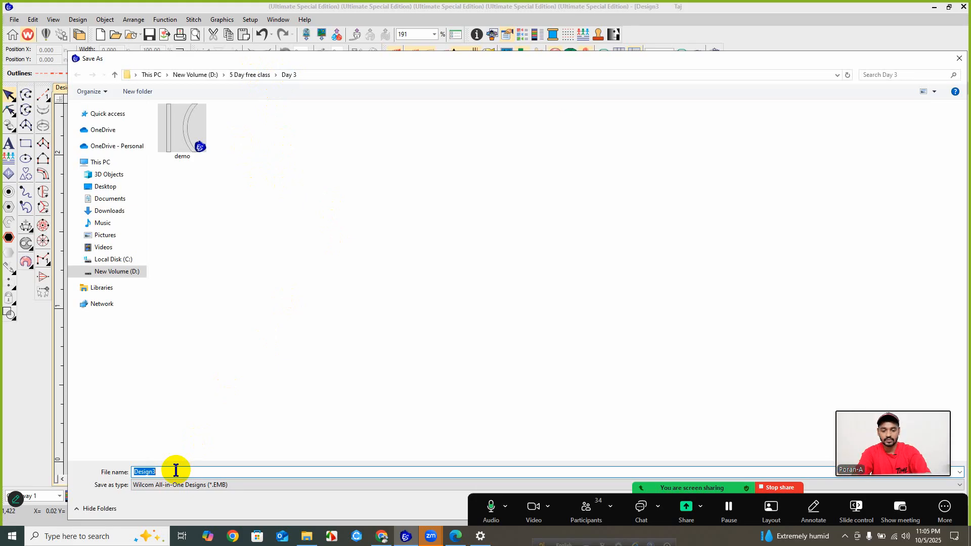
{"action": "type", "text": "day 3 p"}
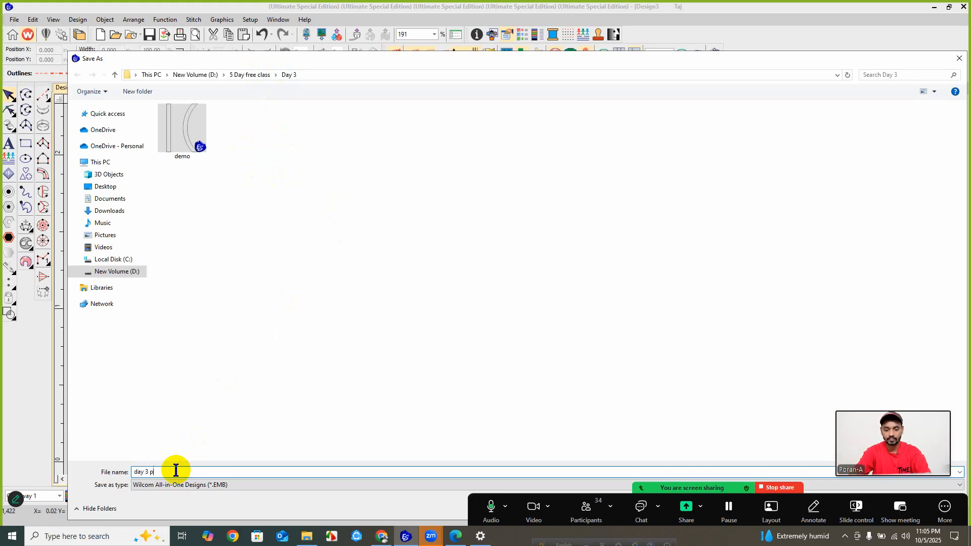
{"action": "type", "text": "roject"}
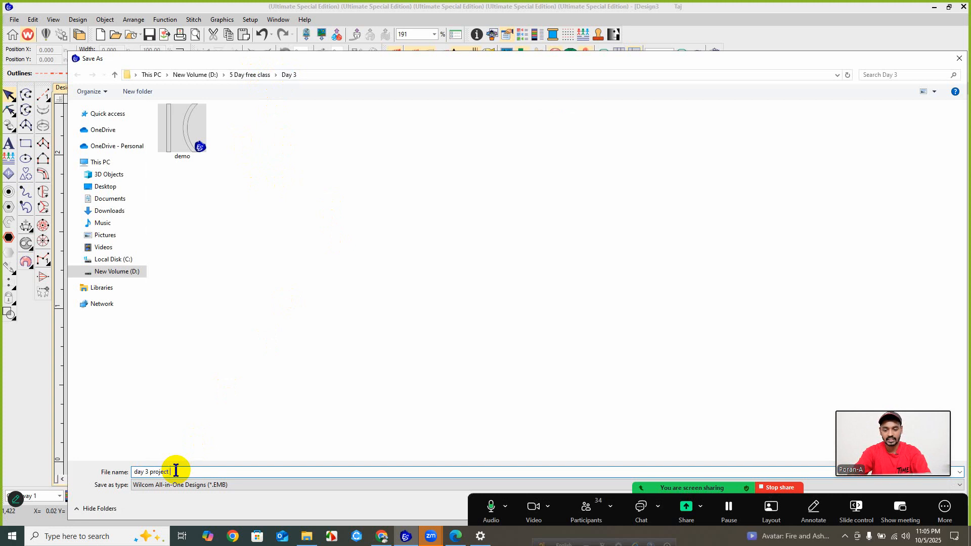
{"action": "key", "text": "Return"}
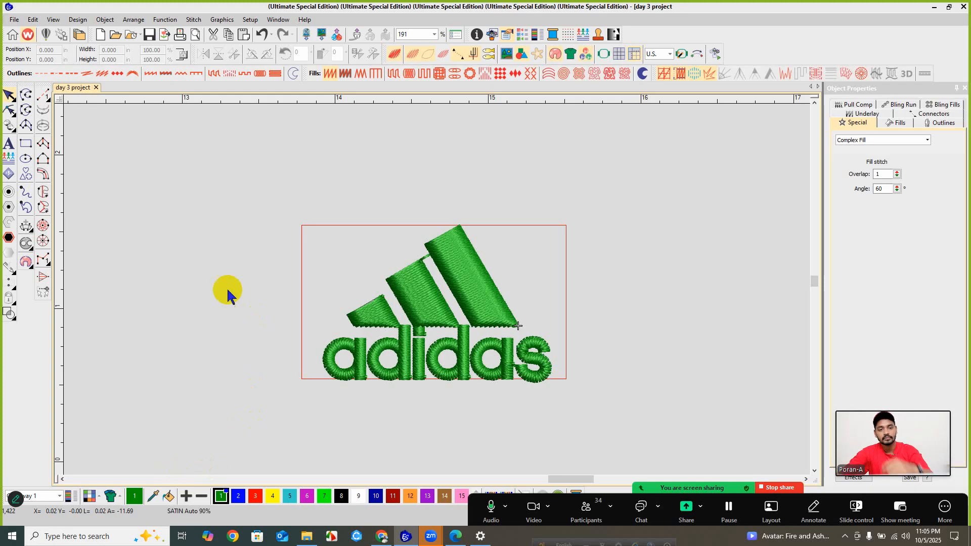
{"action": "left_click", "coordinate": [204, 246]}
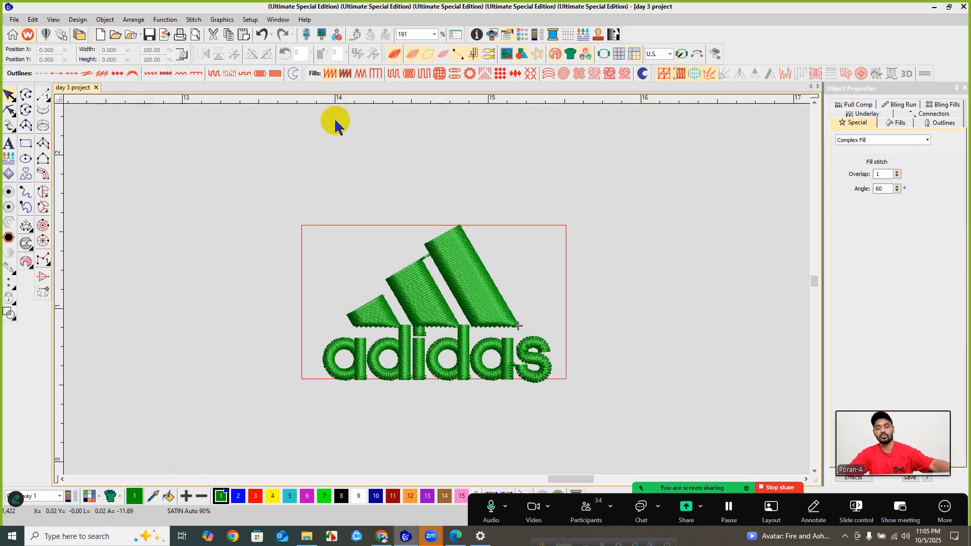
{"action": "left_click", "coordinate": [489, 512]}
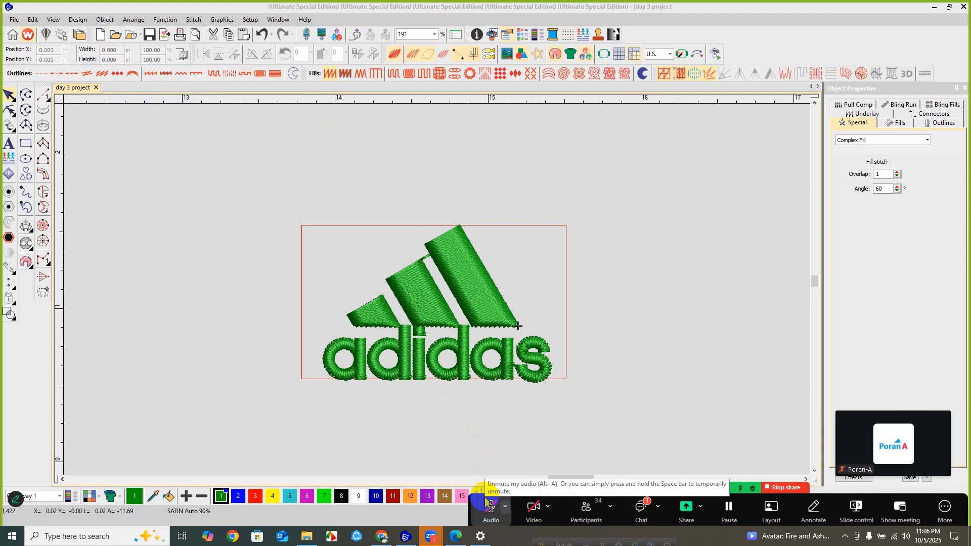
{"action": "left_click", "coordinate": [486, 503]}
{"action": "left_click", "coordinate": [531, 509]}
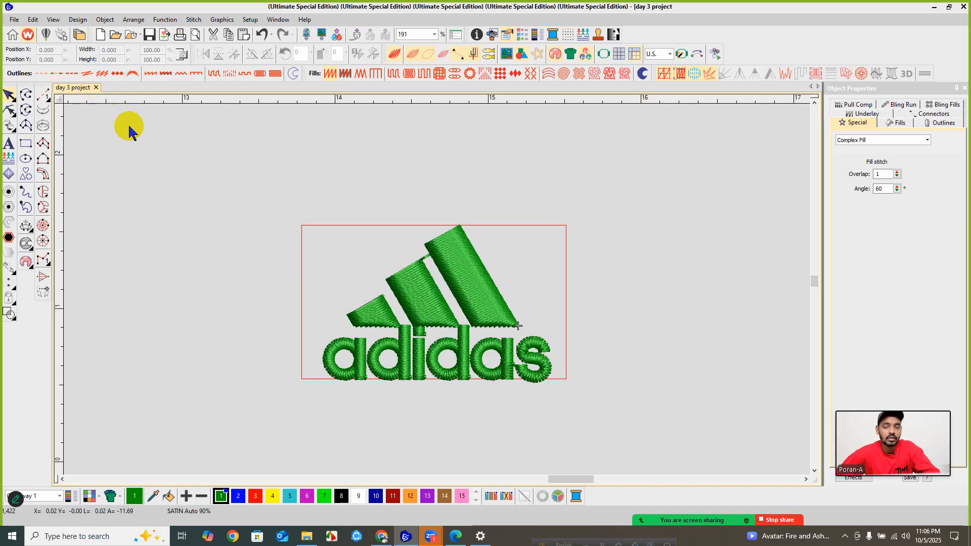
- Create a new blank design
{"action": "left_click", "coordinate": [104, 34]}
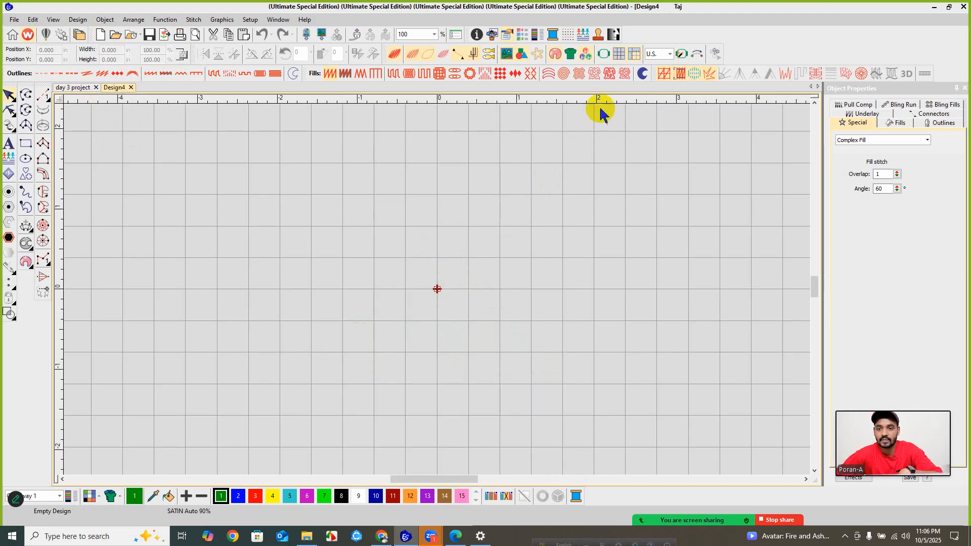
- Import the blue triangle and lettering logo bitmap into the blank design
{"action": "left_click", "coordinate": [617, 56]}
{"action": "left_click", "coordinate": [617, 56]}
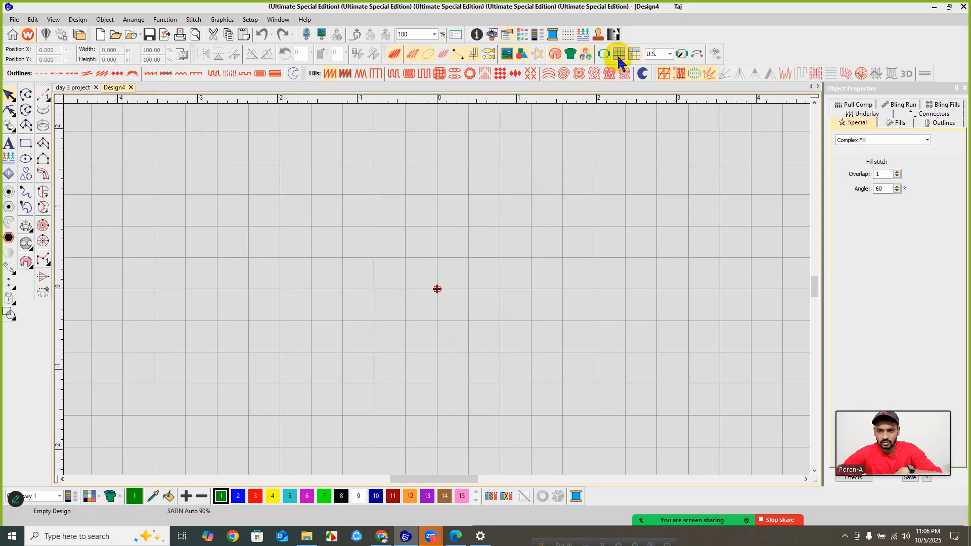
{"action": "left_click", "coordinate": [321, 34]}
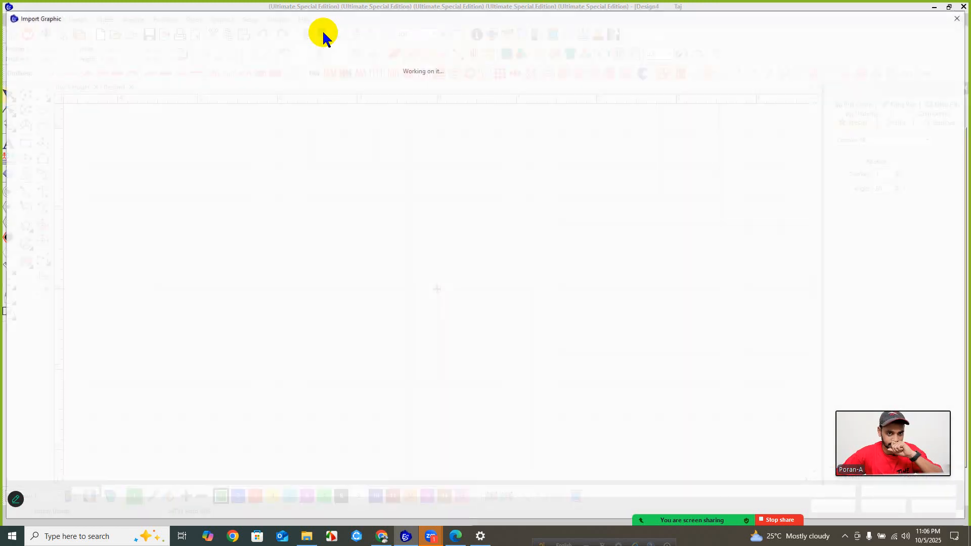
{"action": "double_click", "coordinate": [222, 86]}
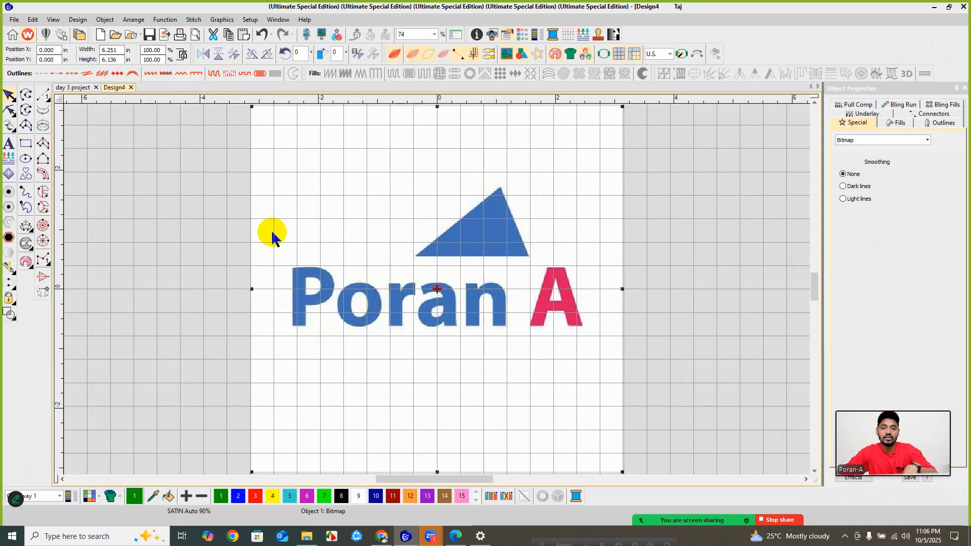
{"action": "left_click", "coordinate": [204, 187]}
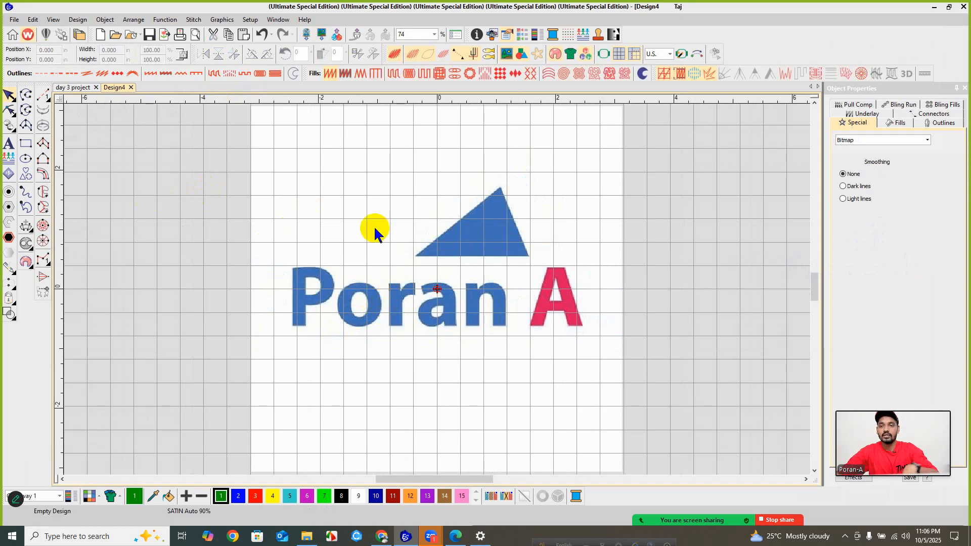
- Draw an unfilled vector rectangle about 4.93 in wide and 2.00 in high over the logo, and hide the grid
{"action": "left_click", "coordinate": [25, 145]}
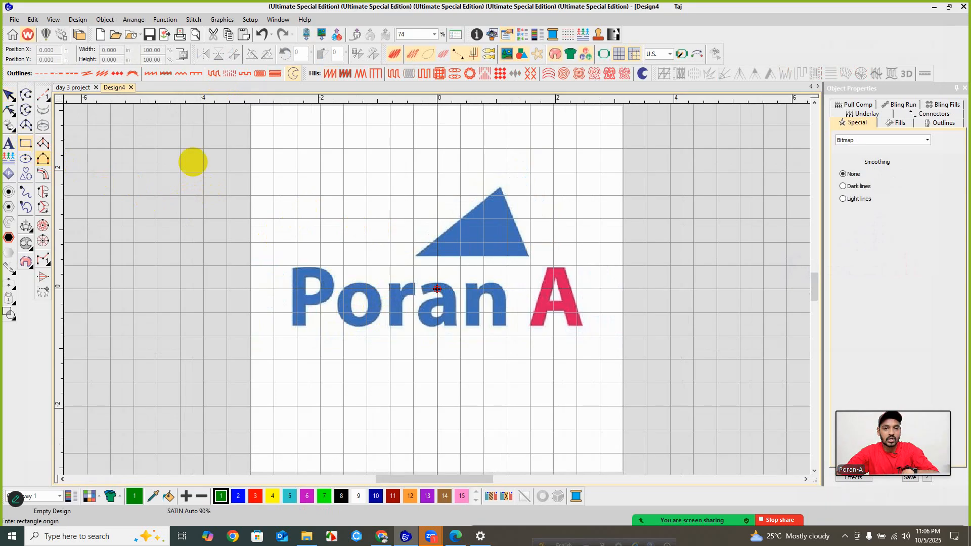
{"action": "left_click", "coordinate": [296, 74]}
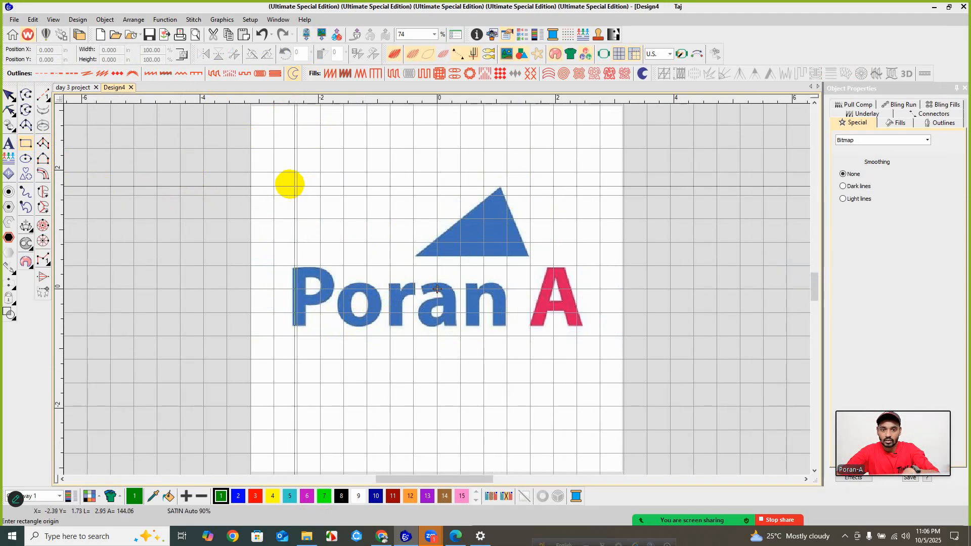
{"action": "left_click", "coordinate": [287, 184]}
{"action": "left_click", "coordinate": [579, 302]}
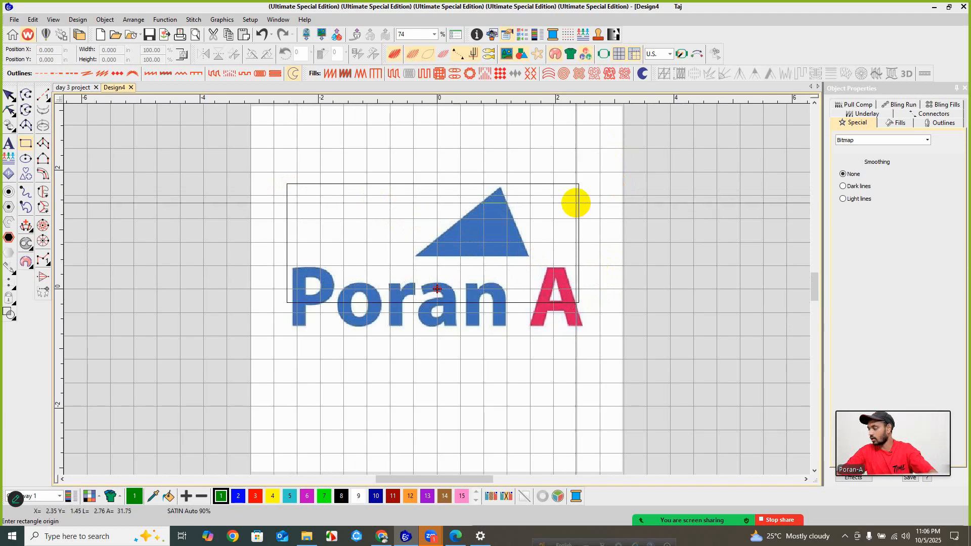
{"action": "key", "text": "Escape"}
{"action": "left_click", "coordinate": [577, 205]}
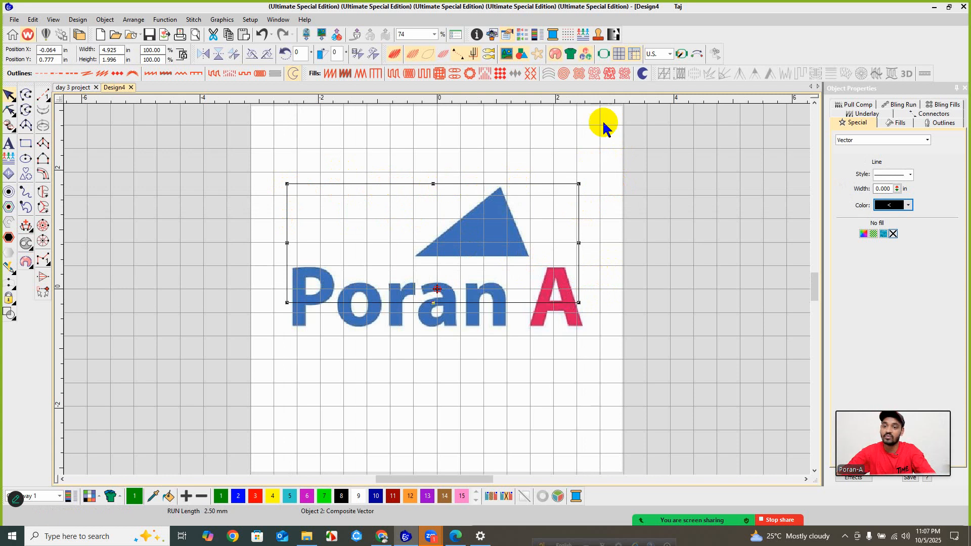
{"action": "left_click", "coordinate": [618, 55]}
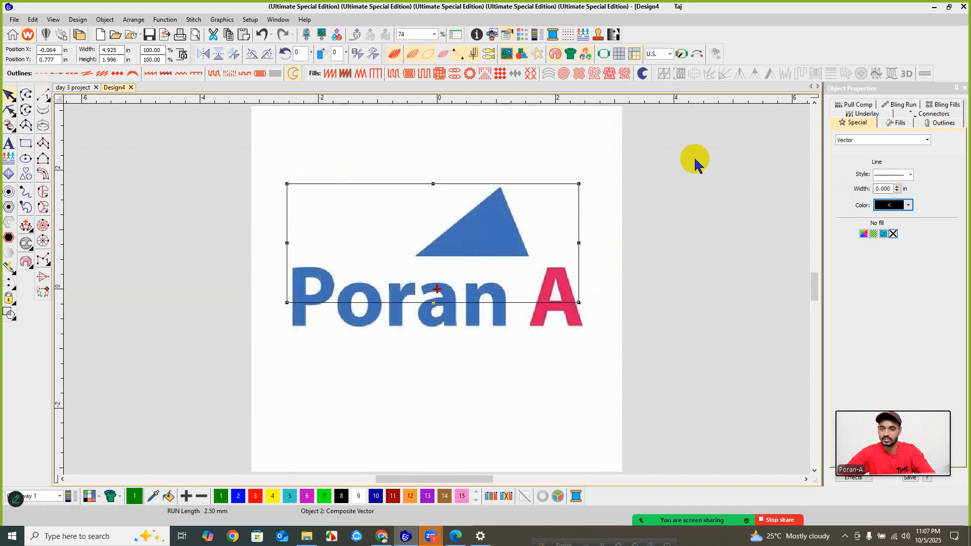
{"action": "left_click", "coordinate": [681, 188]}
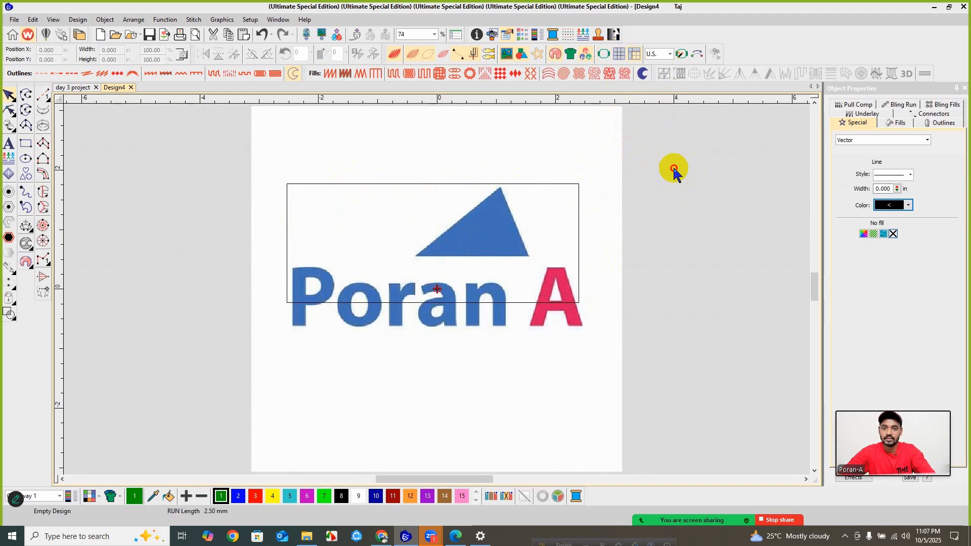
- Set the rectangle's height to 1 in with its width scaled in proportion
{"action": "scroll", "coordinate": [446, 296], "scroll_direction": "down", "scroll_amount": 1}
{"action": "scroll", "coordinate": [446, 296], "scroll_direction": "down", "scroll_amount": 1}
{"action": "left_click", "coordinate": [494, 294]}
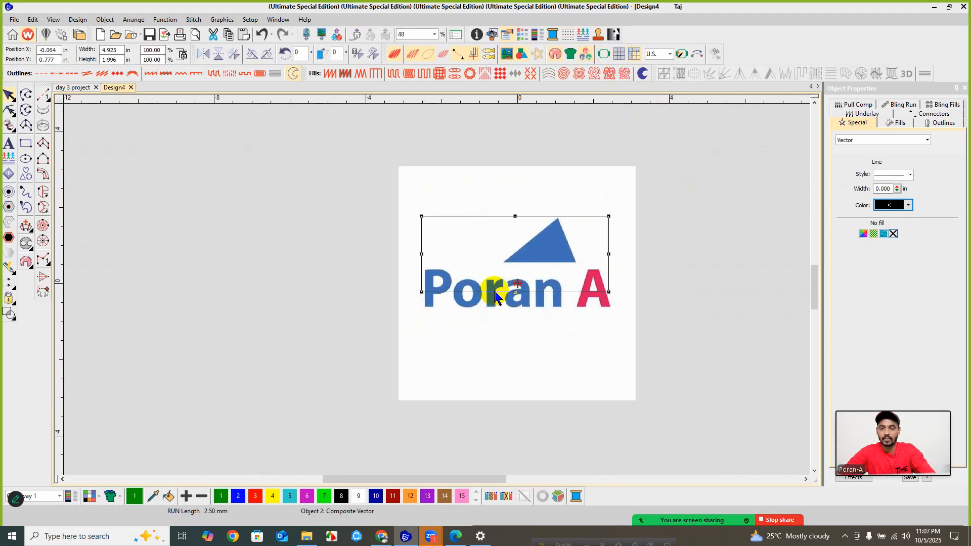
{"action": "double_click", "coordinate": [96, 60]}
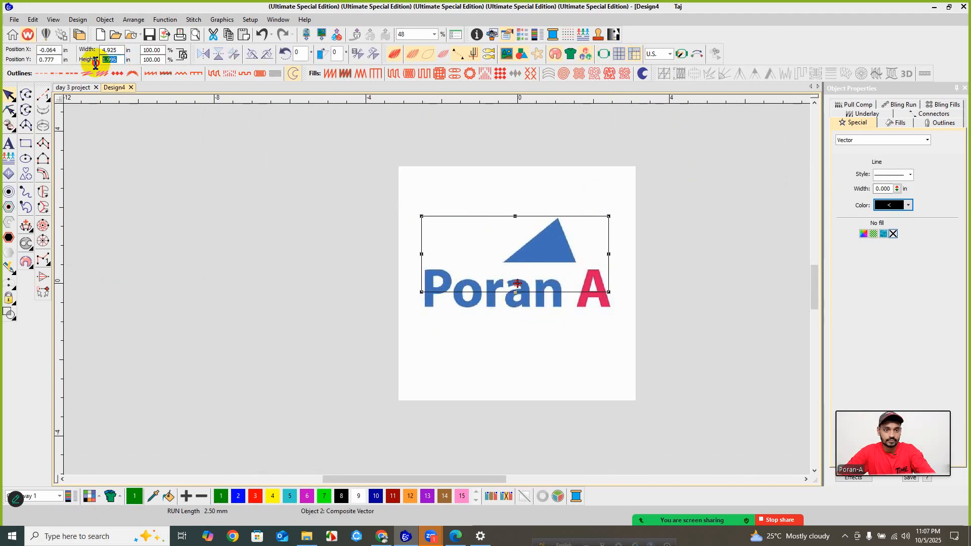
{"action": "type", "text": "1."}
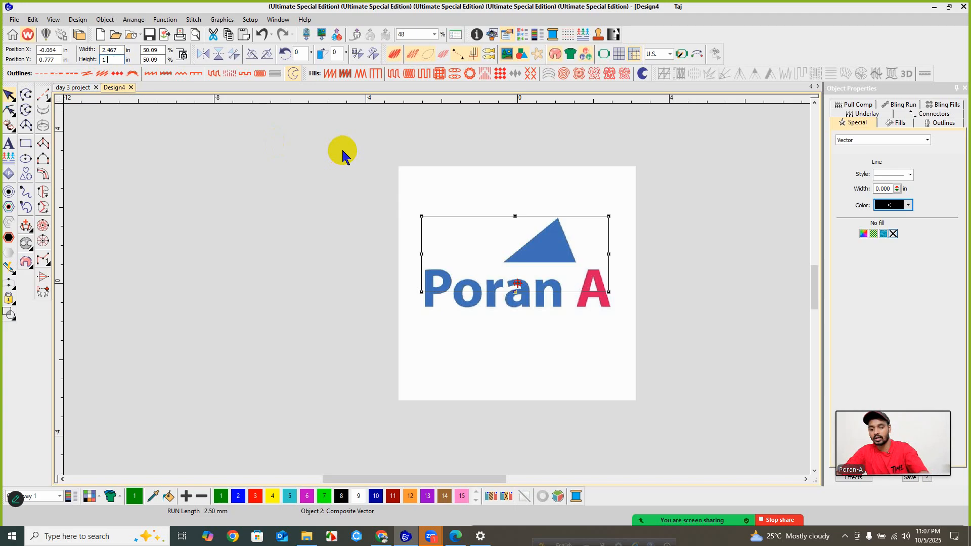
{"action": "key", "text": "Return"}
- Shrink the logo bitmap to about 1.98 by 1.95 in and line up its artwork with the rectangle's lower-left corner
{"action": "left_click", "coordinate": [532, 290]}
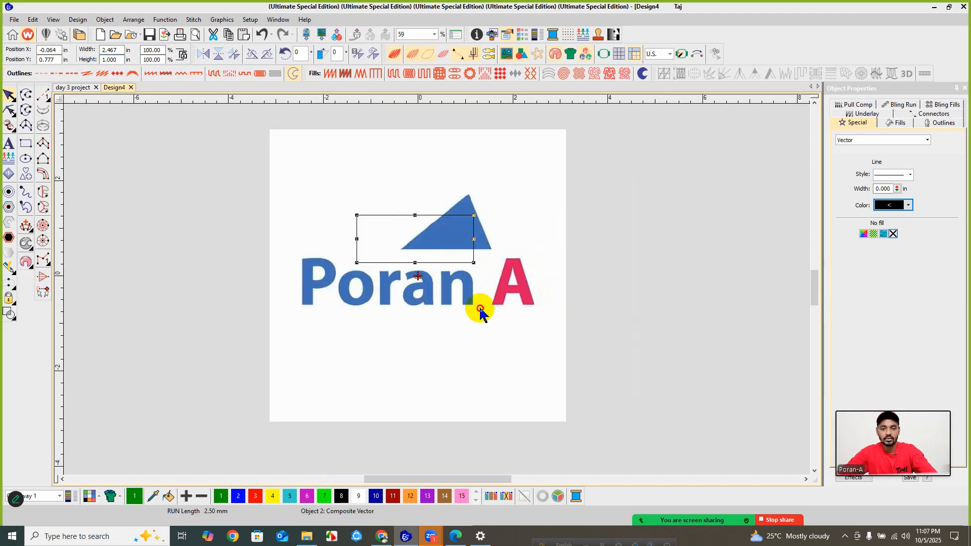
{"action": "left_click_drag", "start_coordinate": [565, 422], "coordinate": [364, 223]}
{"action": "left_click_drag", "start_coordinate": [332, 177], "coordinate": [408, 245]}
{"action": "scroll", "coordinate": [408, 281], "scroll_direction": "up", "scroll_amount": 4}
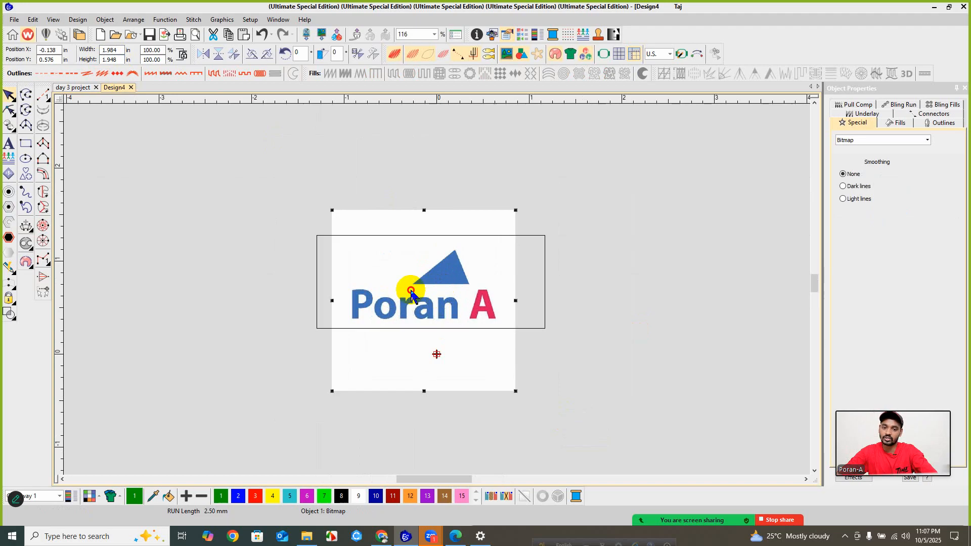
{"action": "mouse_move", "coordinate": [412, 300]}
{"action": "left_mouse_down"}
{"action": "mouse_move", "coordinate": [423, 312]}
{"action": "mouse_move", "coordinate": [413, 296]}
{"action": "left_mouse_up"}
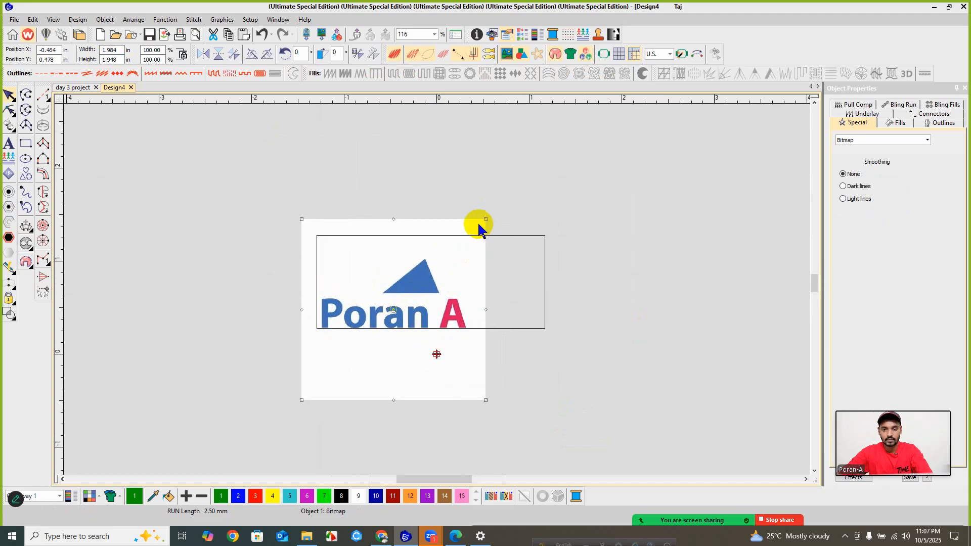
- Enlarge the logo bitmap proportionally to about 2.69 by 2.64 in so its artwork matches the rectangle's height
{"action": "left_click_drag", "start_coordinate": [480, 219], "coordinate": [517, 188]}
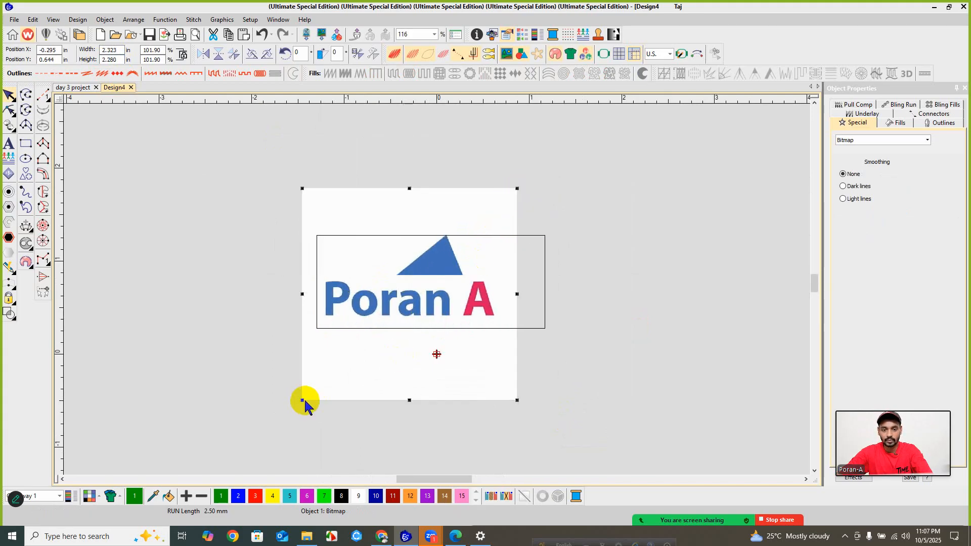
{"action": "left_click_drag", "start_coordinate": [302, 400], "coordinate": [281, 420]}
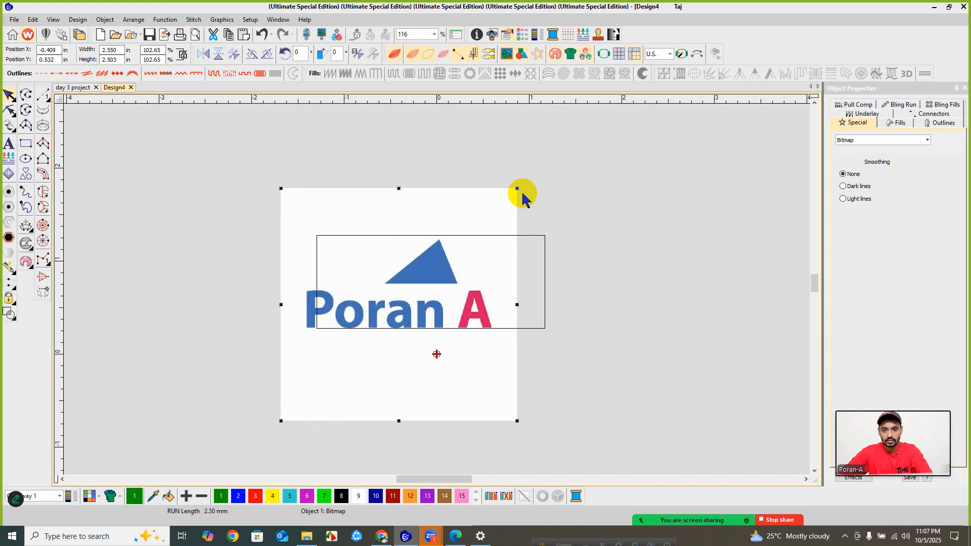
{"action": "left_click_drag", "start_coordinate": [516, 189], "coordinate": [522, 183]}
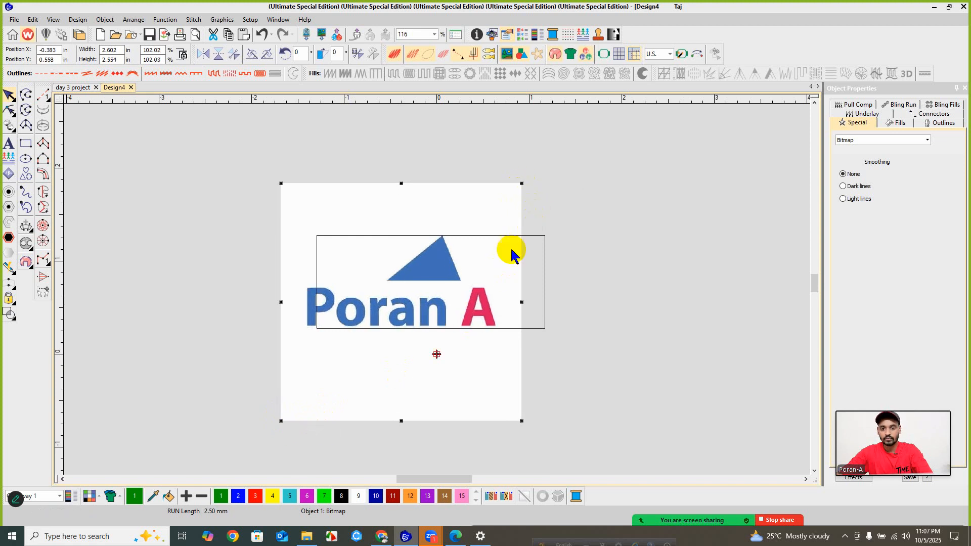
{"action": "left_click_drag", "start_coordinate": [281, 421], "coordinate": [273, 429]}
{"action": "left_click_drag", "start_coordinate": [323, 404], "coordinate": [331, 407]}
{"action": "left_click", "coordinate": [695, 334]}
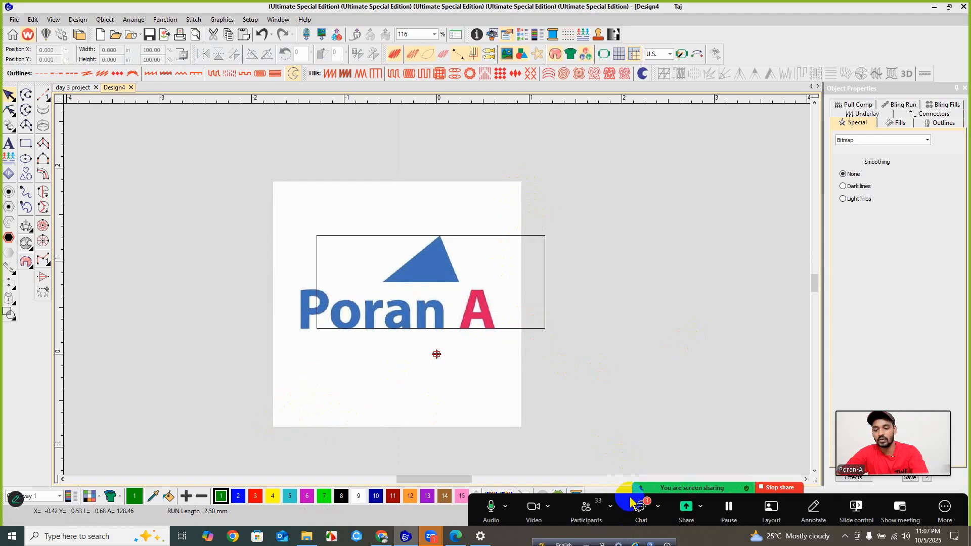
- Check the Zoom meeting chat for new messages and close it
{"action": "left_click", "coordinate": [641, 505]}
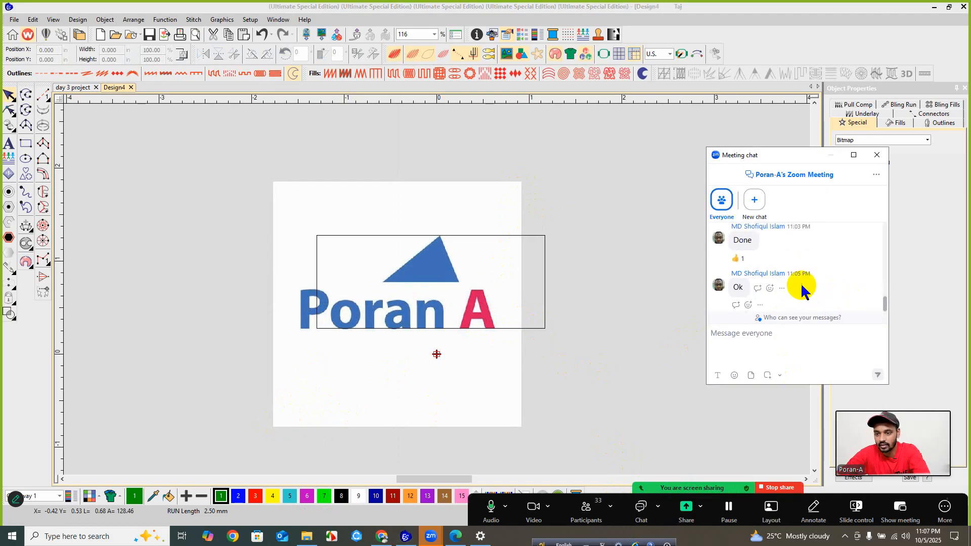
{"action": "left_click", "coordinate": [877, 154]}
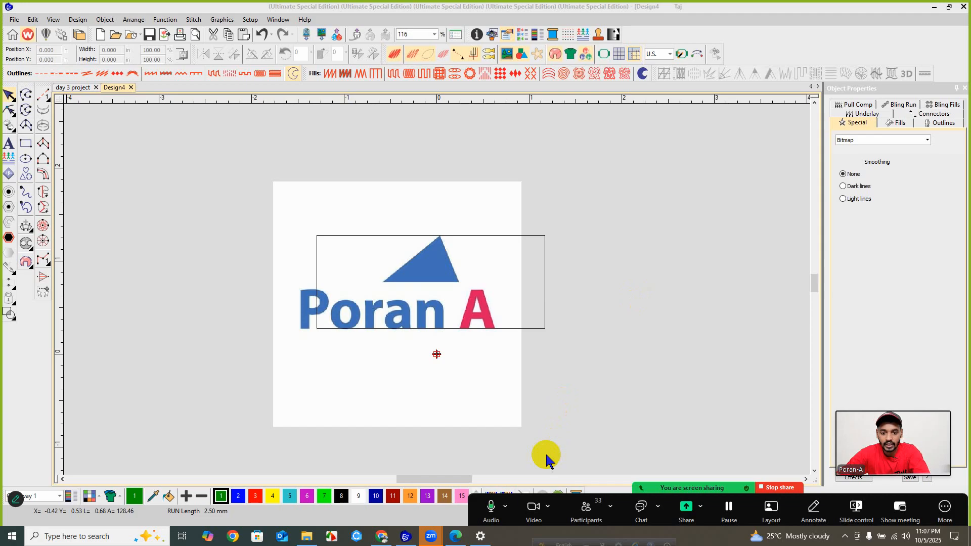
{"action": "left_click", "coordinate": [479, 509]}
{"action": "key", "text": "alt+v"}
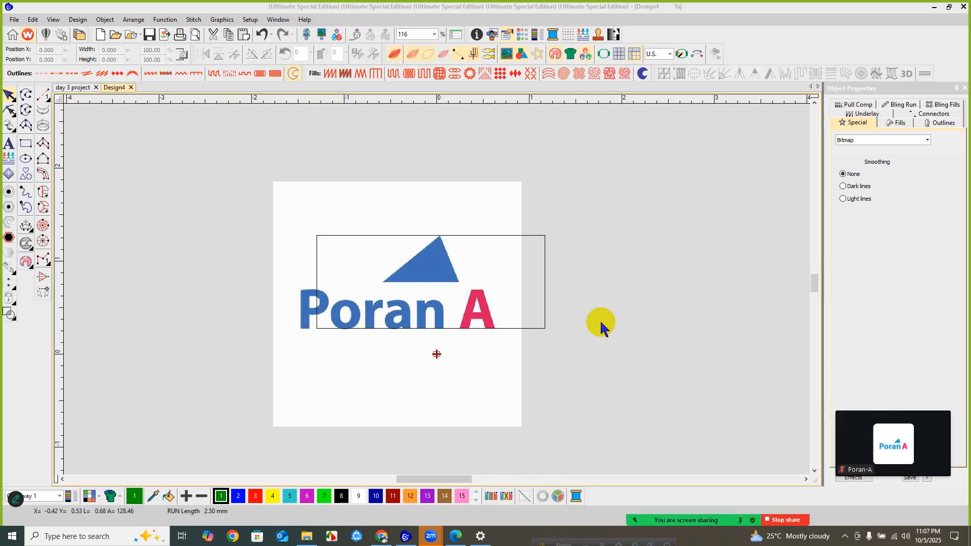
{"action": "left_click", "coordinate": [526, 498]}
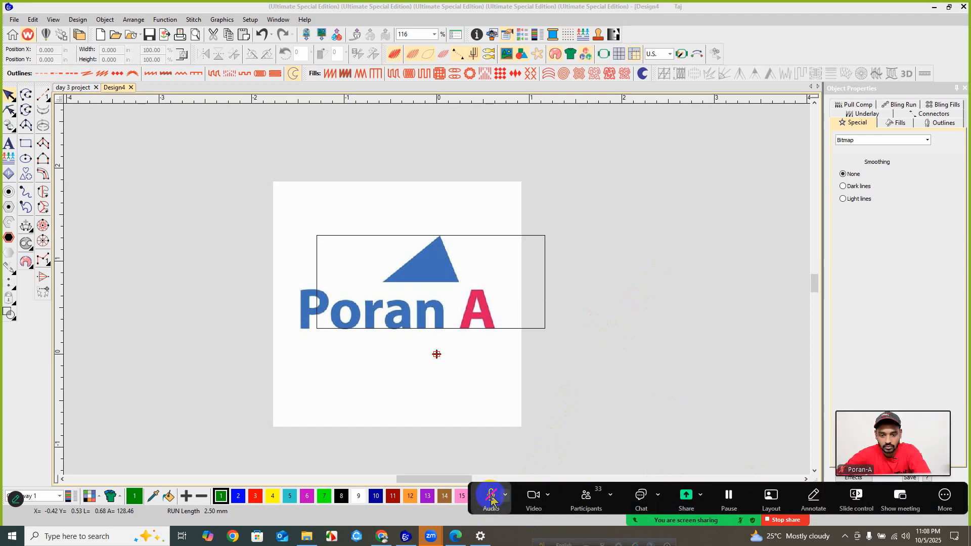
- Move the logo bitmap about 0.03 in to the right and select the reference rectangle
{"action": "left_click", "coordinate": [477, 288]}
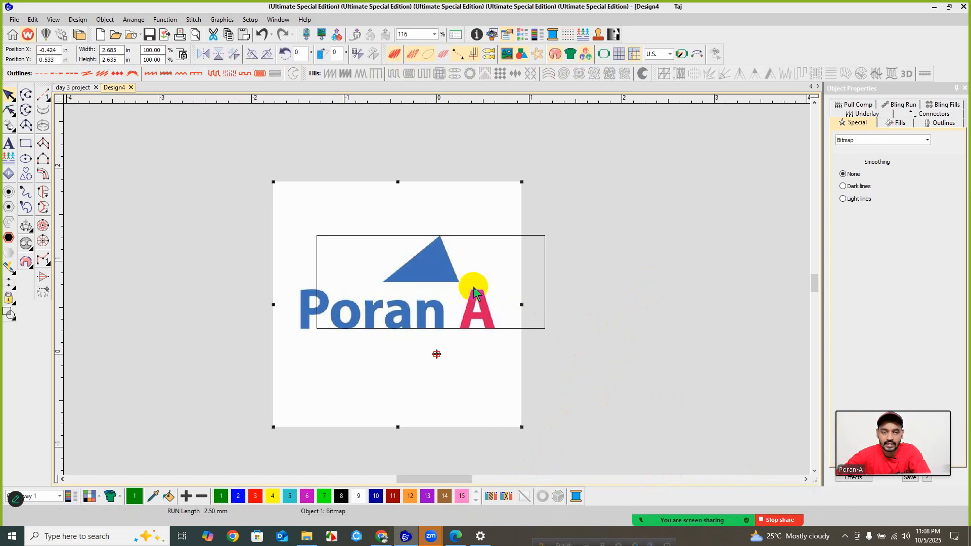
{"action": "left_click_drag", "start_coordinate": [447, 284], "coordinate": [450, 284]}
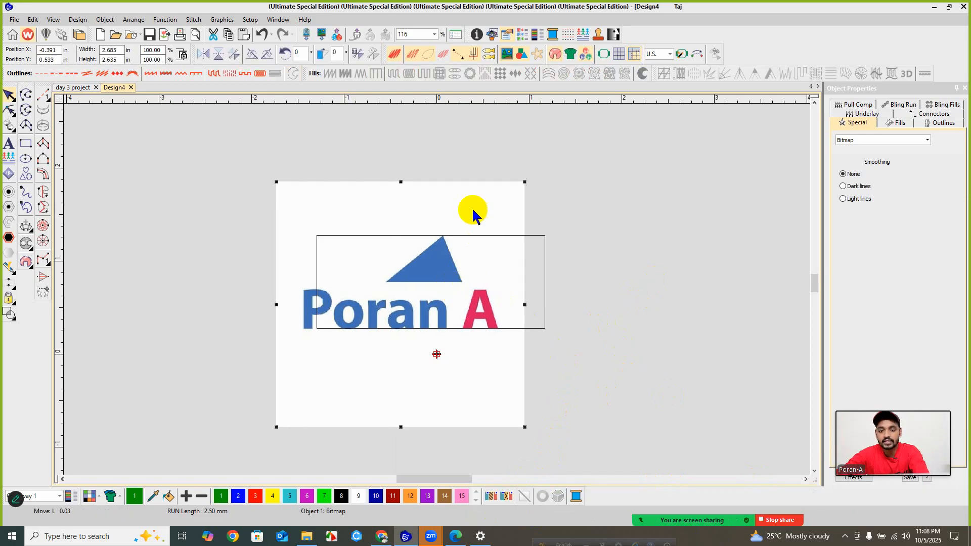
{"action": "left_click", "coordinate": [478, 242]}
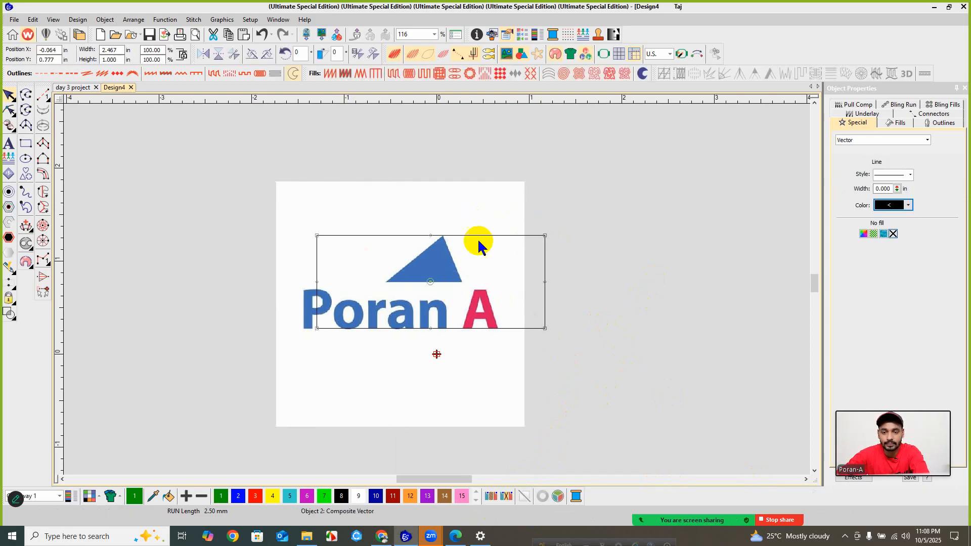
{"action": "left_click", "coordinate": [502, 234]}
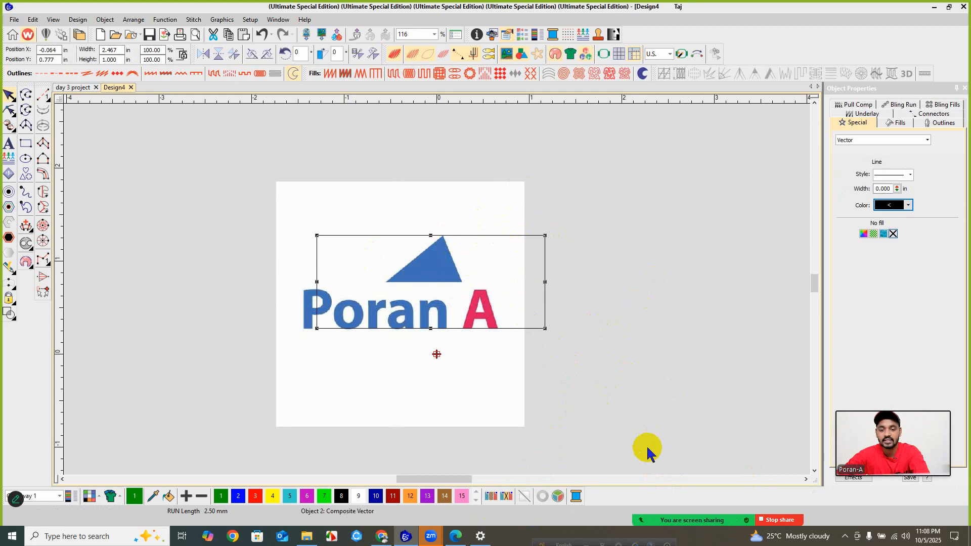
{"action": "mouse_move", "coordinate": [586, 516]}
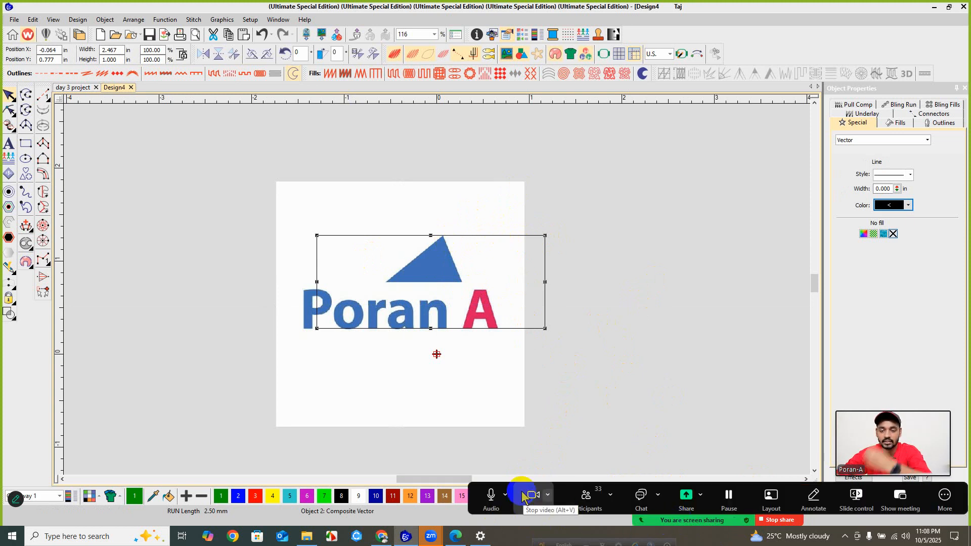
- Try enlarging the logo bitmap to about 4.65 by 4.56 in against the reference rectangle, and undo the enlargement
{"action": "left_click", "coordinate": [458, 372]}
{"action": "scroll", "coordinate": [438, 295], "scroll_direction": "down", "scroll_amount": 2}
{"action": "scroll", "coordinate": [438, 295], "scroll_direction": "down", "scroll_amount": 1}
{"action": "left_click_drag", "start_coordinate": [358, 318], "coordinate": [283, 357]}
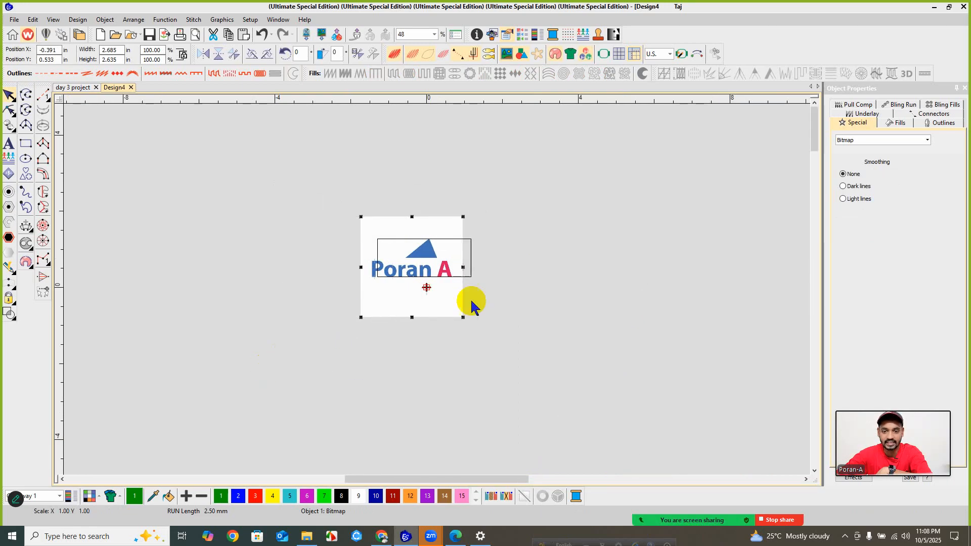
{"action": "left_click", "coordinate": [364, 311]}
{"action": "scroll", "coordinate": [430, 301], "scroll_direction": "up", "scroll_amount": 2}
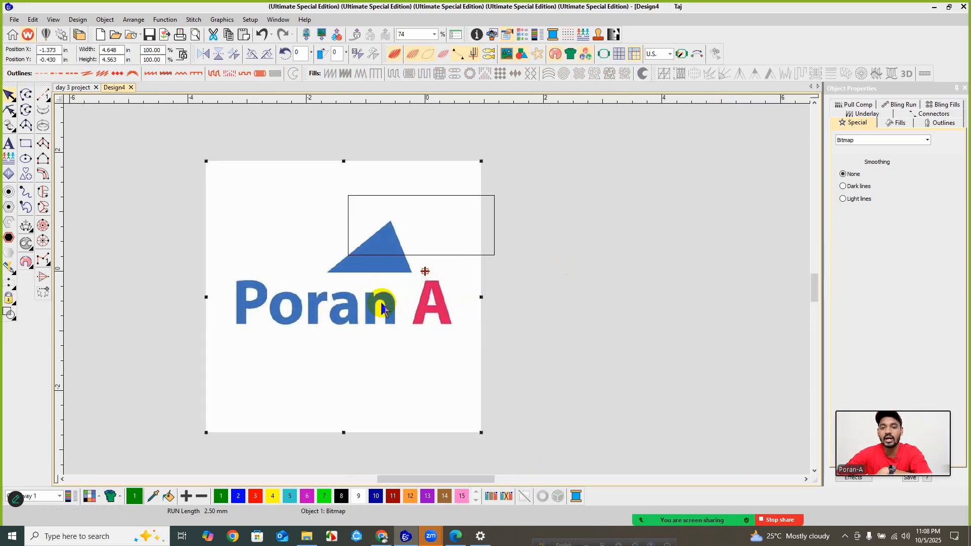
{"action": "left_click", "coordinate": [495, 212]}
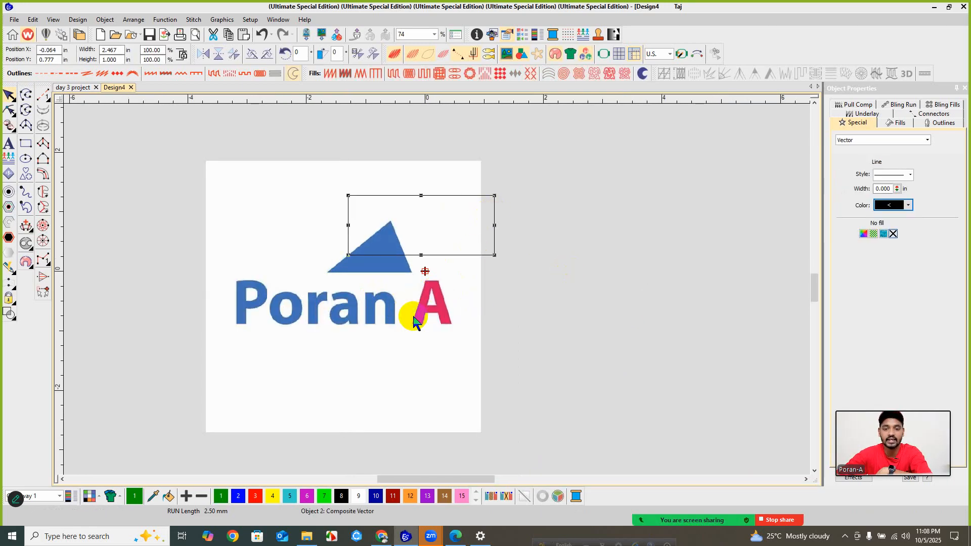
{"action": "key", "text": "ctrl+z"}
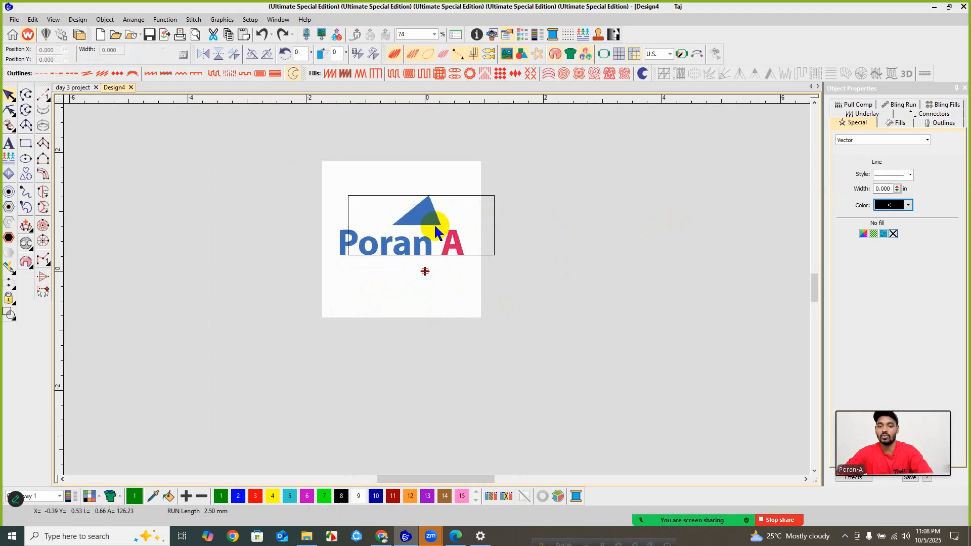
{"action": "scroll", "coordinate": [436, 286], "scroll_direction": "up", "scroll_amount": 2}
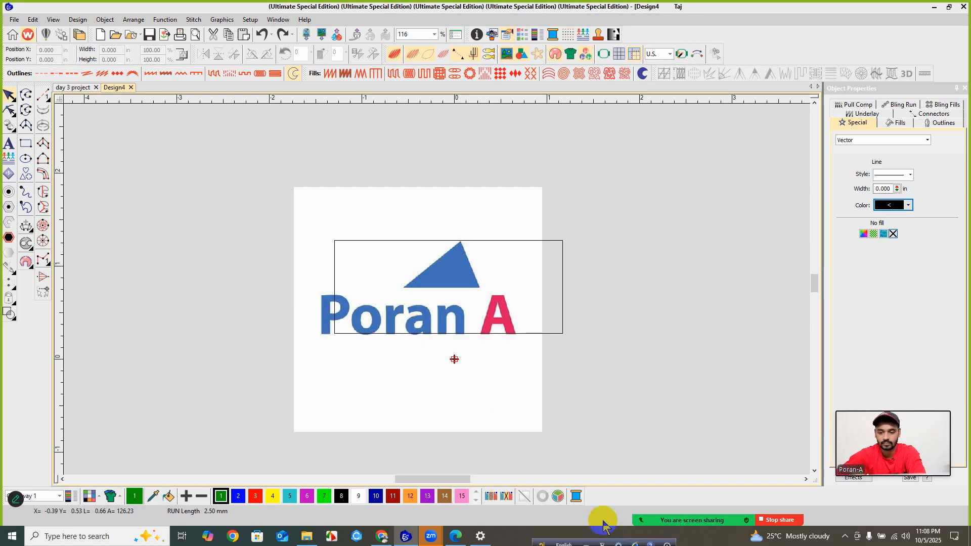
{"action": "mouse_move", "coordinate": [642, 521]}
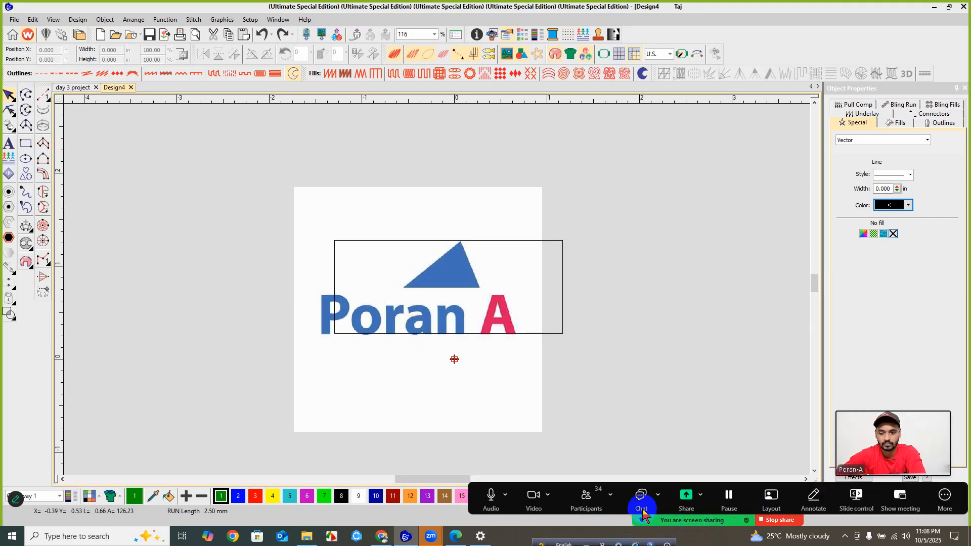
- Open the Zoom meeting chat to check for new messages
{"action": "left_click", "coordinate": [657, 498]}
{"action": "left_click", "coordinate": [639, 498]}
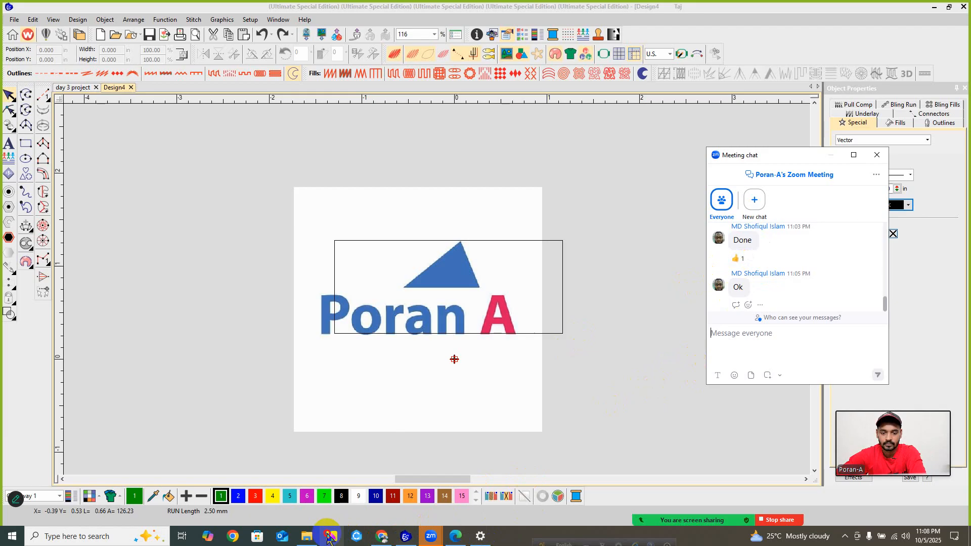
- Reposition the reference rectangle, about 2.08 in wide, over the logo artwork and deselect it
{"action": "left_click_drag", "start_coordinate": [350, 249], "coordinate": [418, 245]}
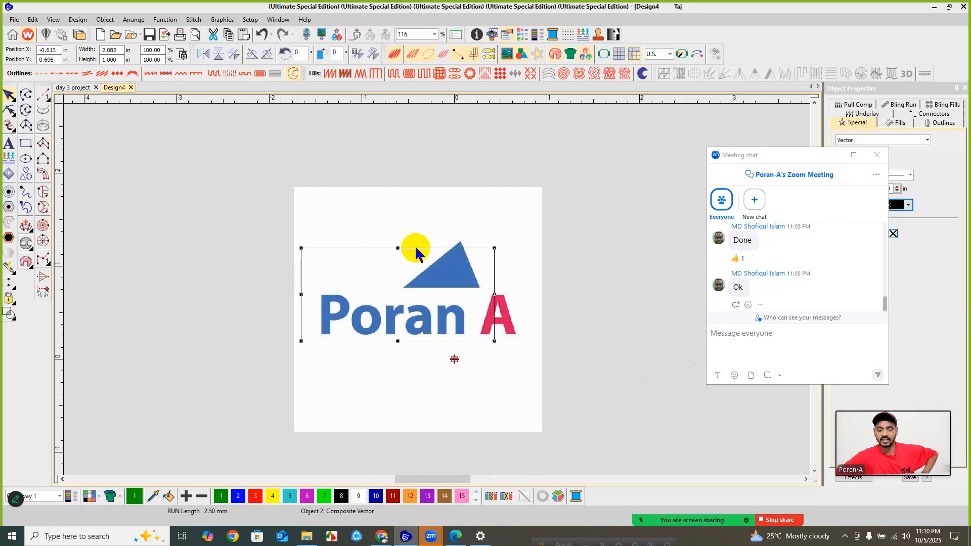
{"action": "key", "text": "Escape"}
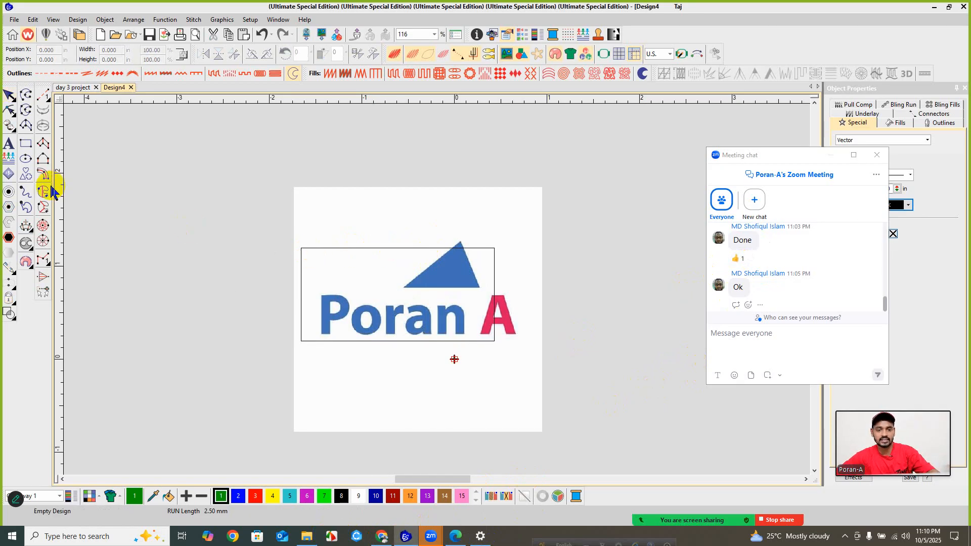
{"action": "left_click", "coordinate": [26, 143]}
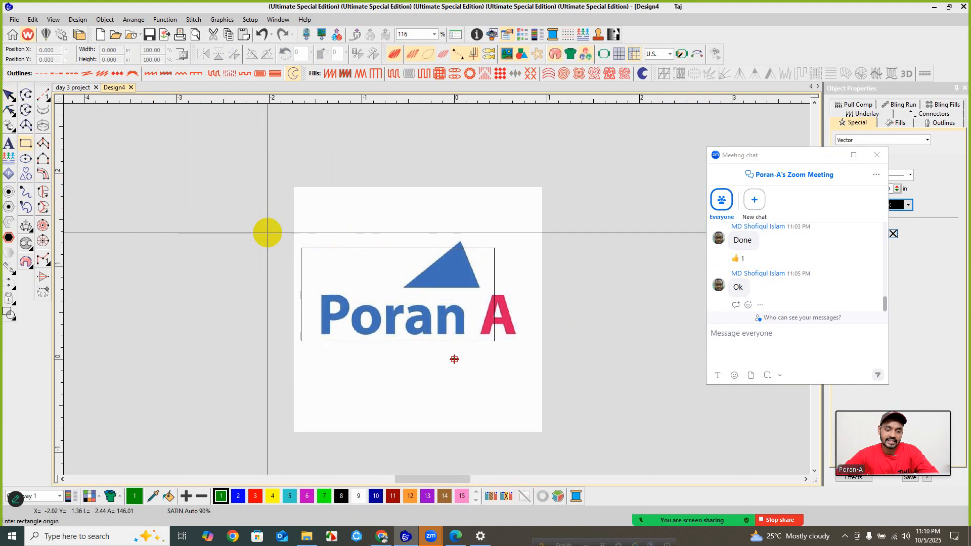
{"action": "key", "text": "Escape"}
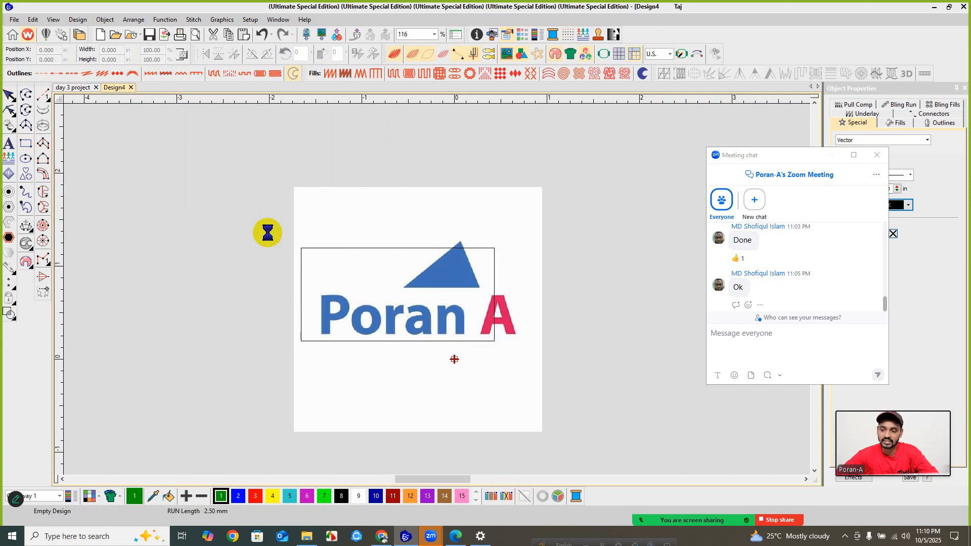
- Select the reference rectangle around the logo and set its height to 1 in
{"action": "left_click", "coordinate": [301, 251]}
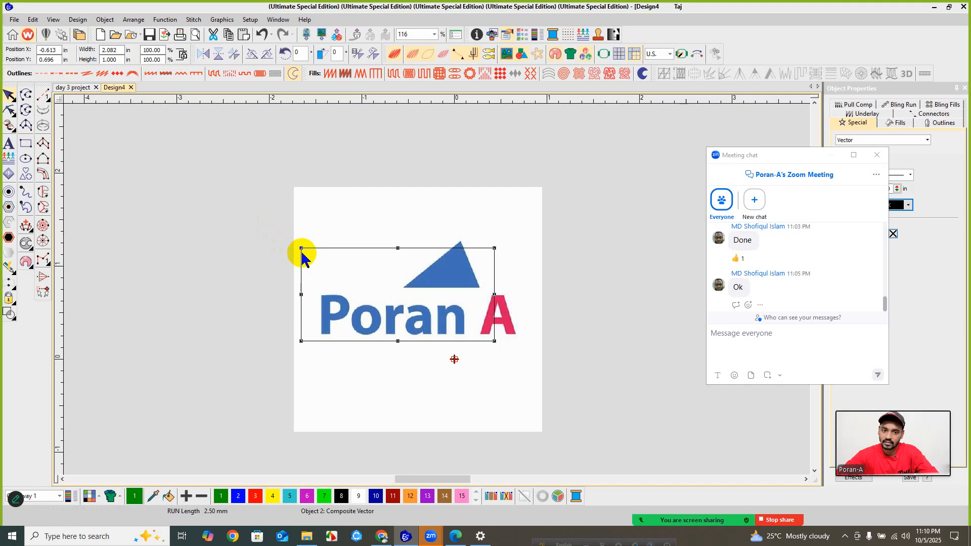
{"action": "double_click", "coordinate": [109, 60]}
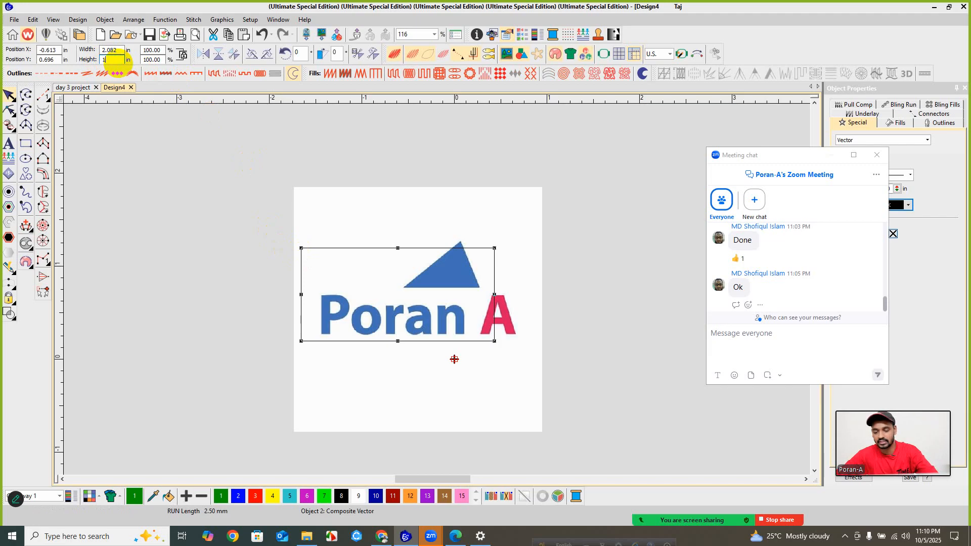
{"action": "type", "text": "1"}
{"action": "key", "text": "Return"}
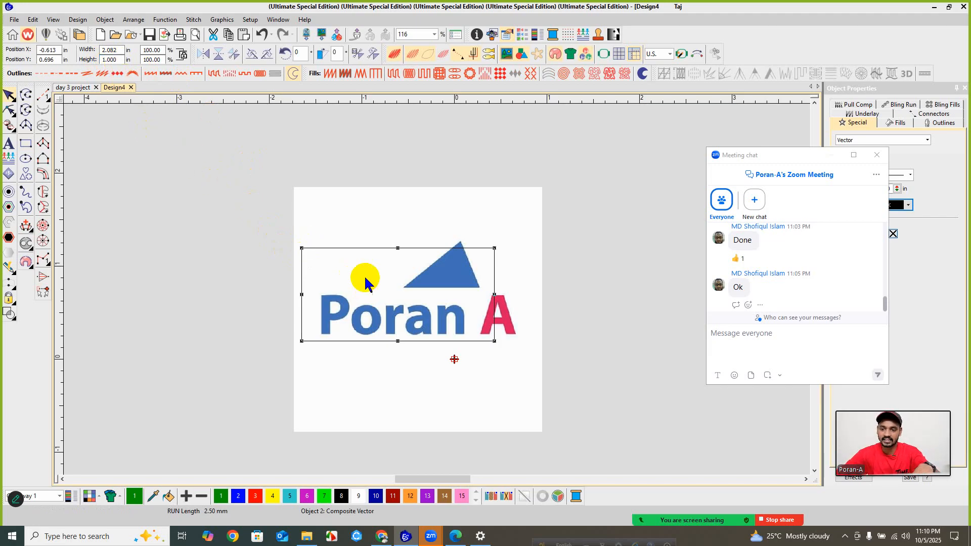
- Try enlarging the logo bitmap proportionally to about 2.85 by 2.80 in, and undo the enlargement
{"action": "left_click", "coordinate": [291, 438]}
{"action": "left_click_drag", "start_coordinate": [292, 433], "coordinate": [265, 440]}
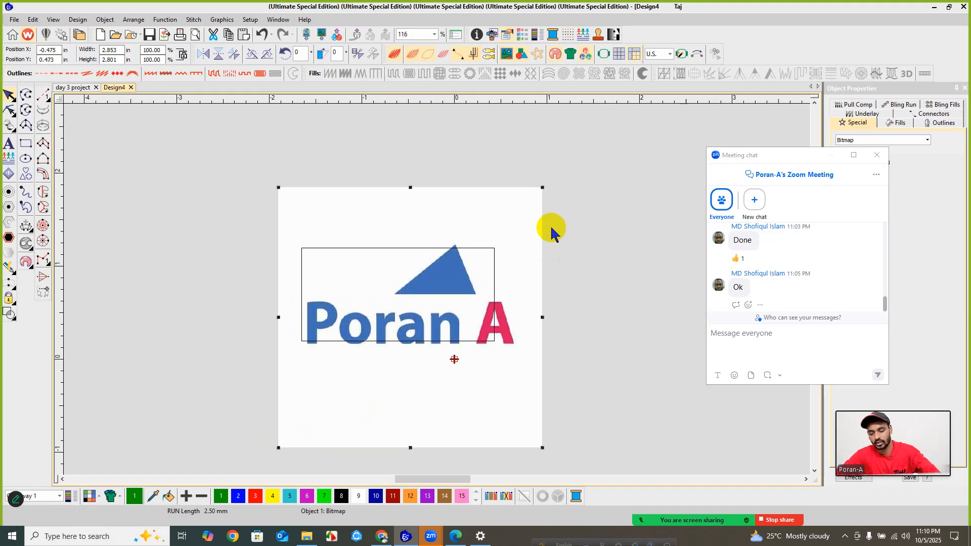
{"action": "key", "text": "ctrl+z"}
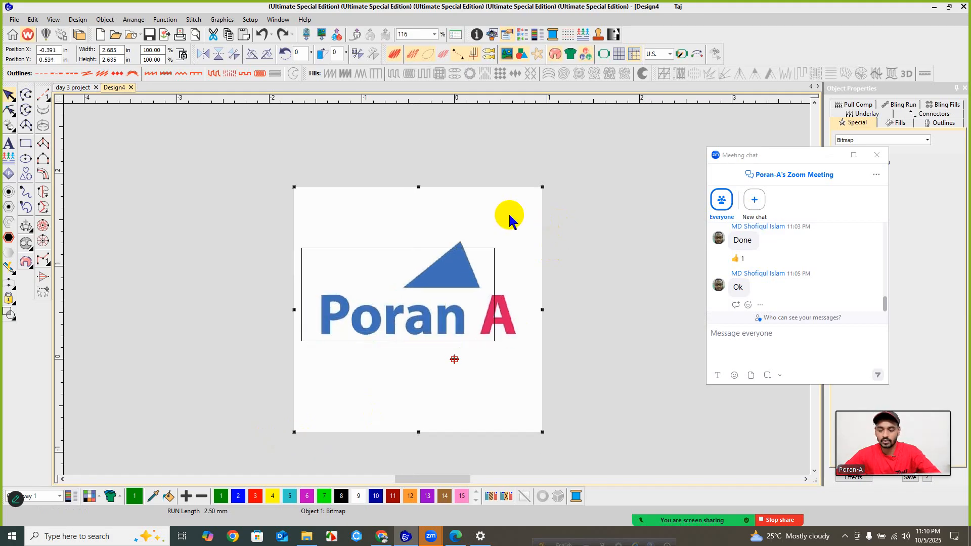
- Nudge the logo bitmap down about 0.07 in to line its artwork up with the reference rectangle's upper and lower edges
{"action": "key", "text": "Down"}
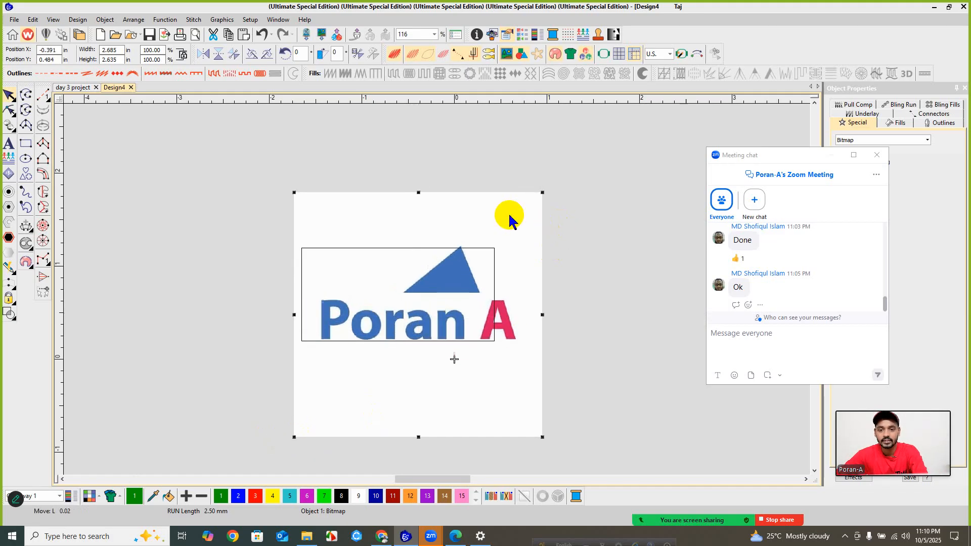
{"action": "key", "text": "Down"}
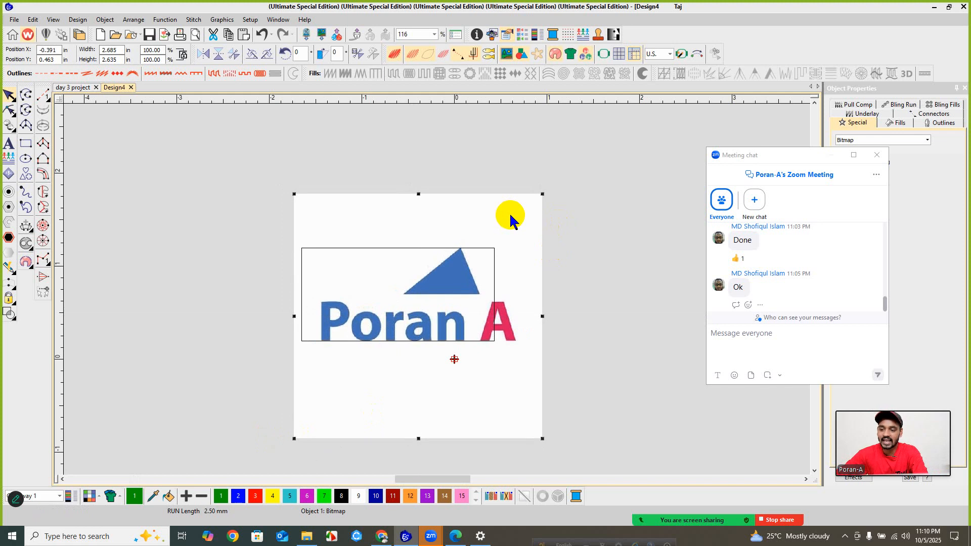
{"action": "key", "text": "Down"}
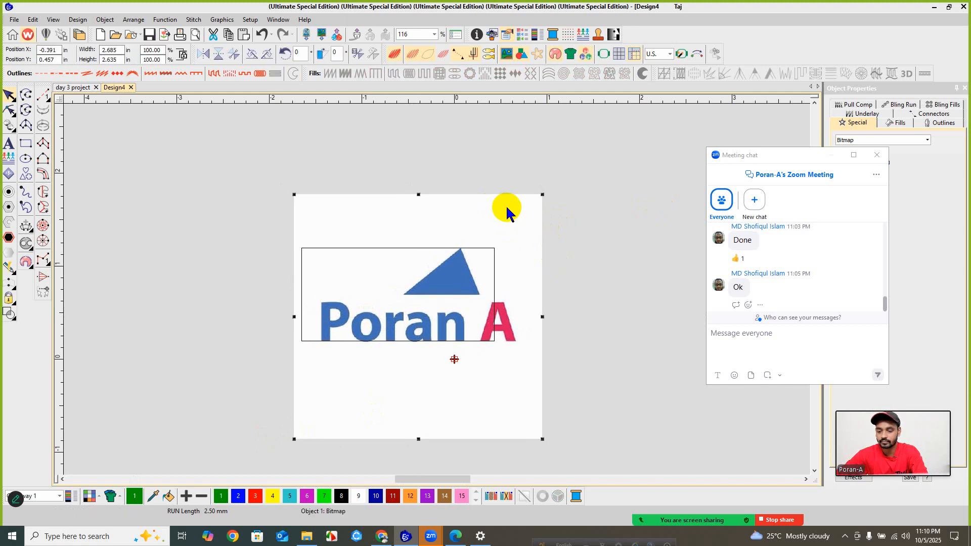
{"action": "key", "text": "ctrl+z"}
{"action": "mouse_move", "coordinate": [677, 520]}
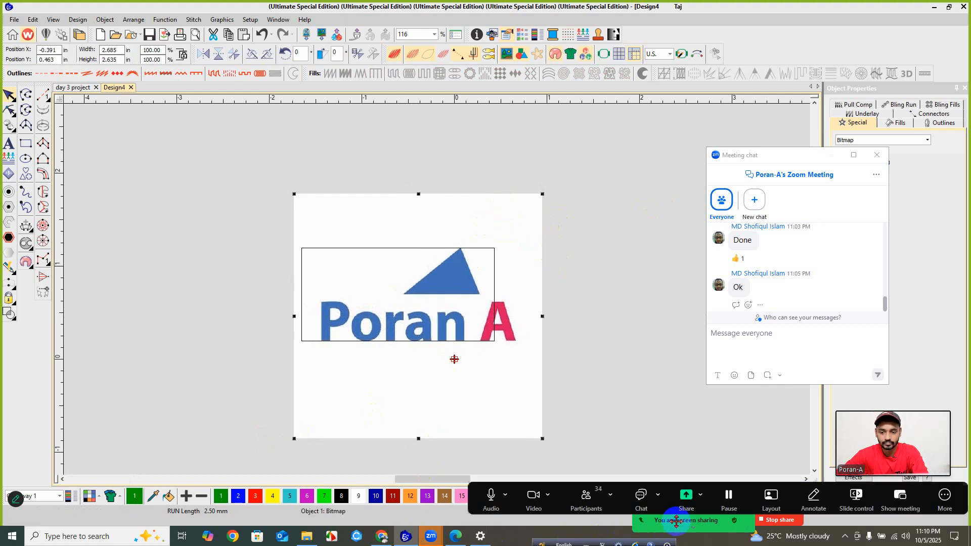
{"action": "left_click", "coordinate": [611, 284]}
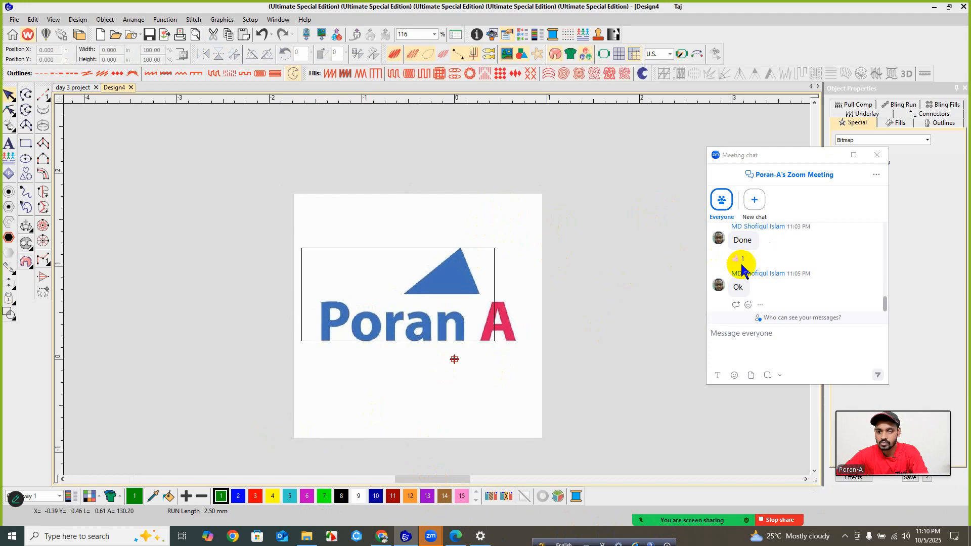
{"action": "scroll", "coordinate": [741, 268], "scroll_direction": "up", "scroll_amount": 15}
{"action": "scroll", "coordinate": [742, 268], "scroll_direction": "down", "scroll_amount": 15}
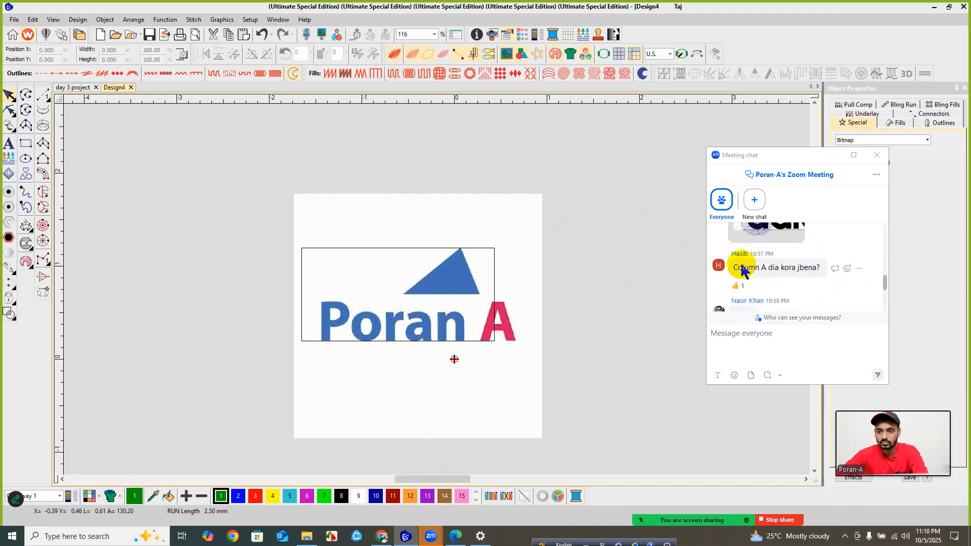
{"action": "scroll", "coordinate": [449, 302], "scroll_direction": "up", "scroll_amount": 3}
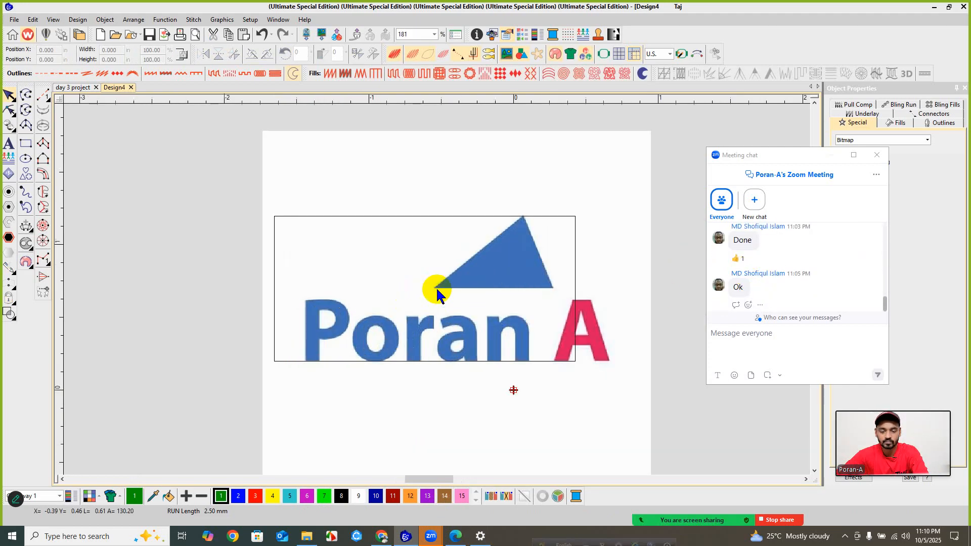
{"action": "left_click", "coordinate": [437, 290]}
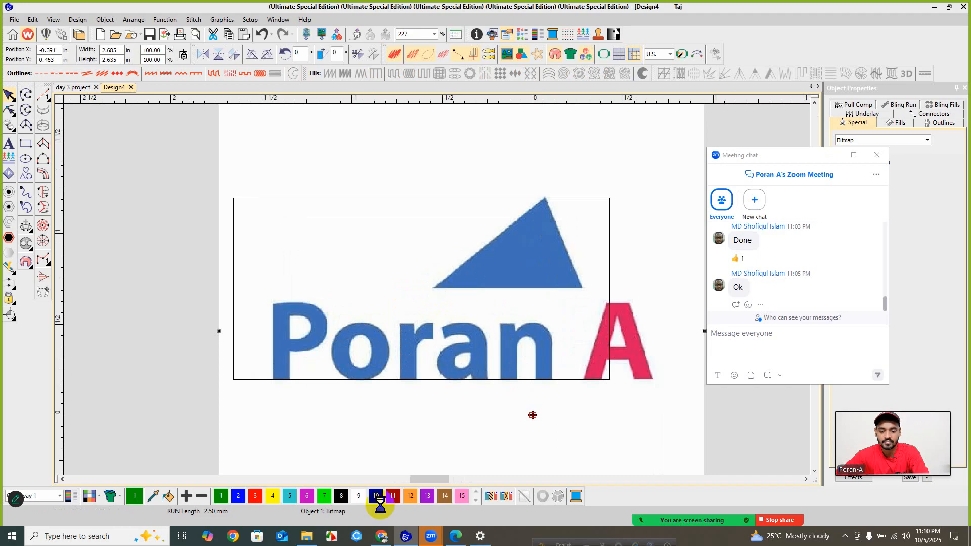
{"action": "left_click", "coordinate": [381, 537]}
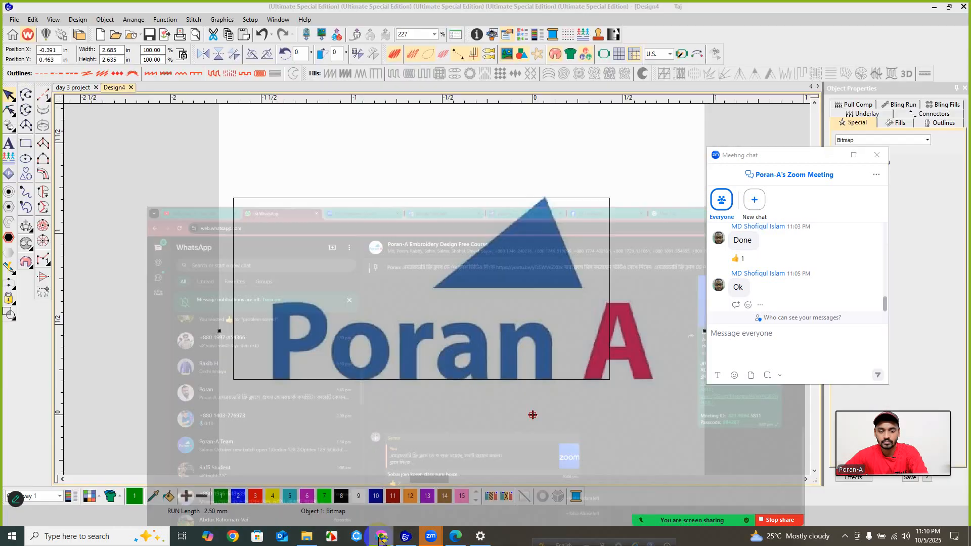
{"action": "scroll", "coordinate": [419, 350], "scroll_direction": "down", "scroll_amount": 2}
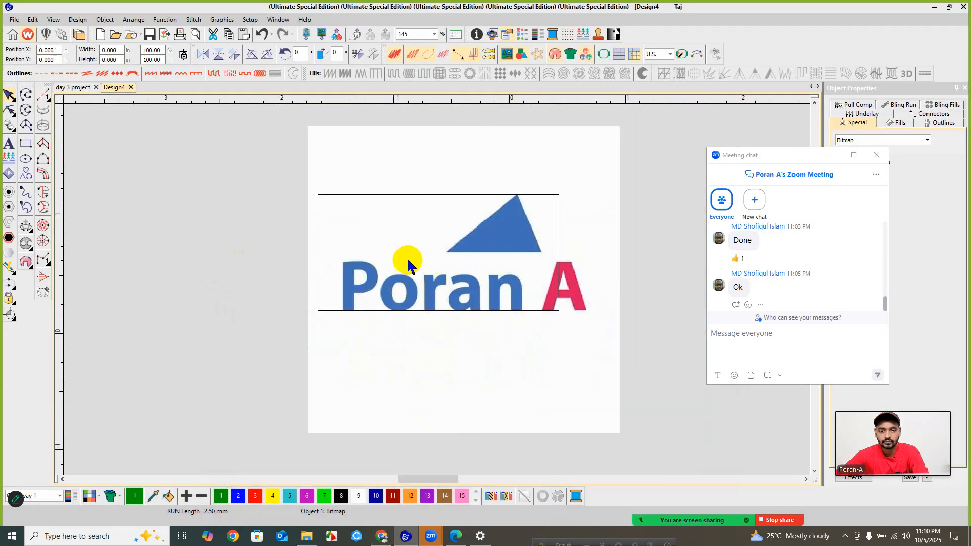
- Shift the logo bitmap horizontally to X position -0.601 in so the P's outer edge aligns with the rectangle's left side
{"action": "left_click_drag", "start_coordinate": [406, 257], "coordinate": [408, 256]}
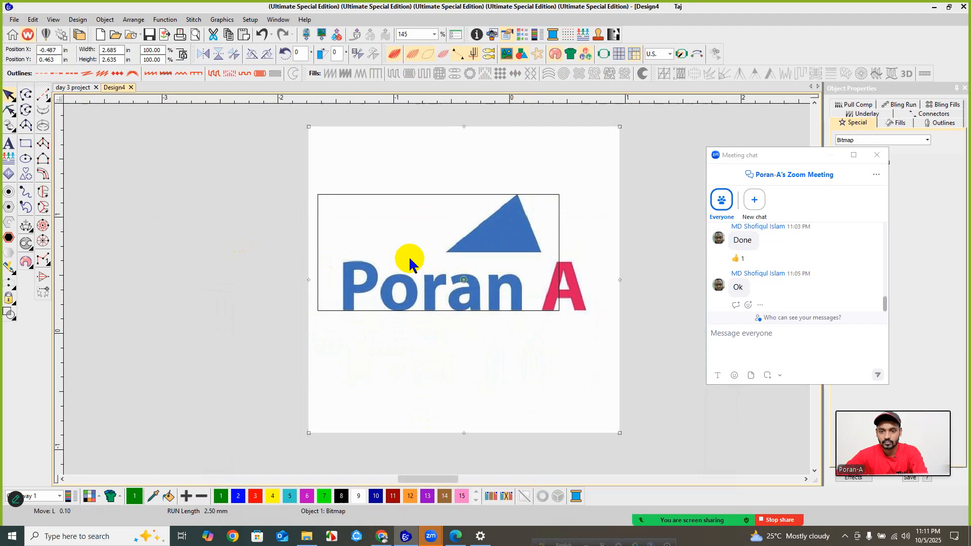
{"action": "key", "text": "Left"}
{"action": "key", "text": "Left"}
{"action": "key", "text": "Left"}
{"action": "key", "text": "Left"}
{"action": "key", "text": "Left"}
{"action": "key", "text": "Left"}
{"action": "key", "text": "Left"}
{"action": "key", "text": "Left"}
{"action": "key", "text": "Left"}
{"action": "key", "text": "Left"}
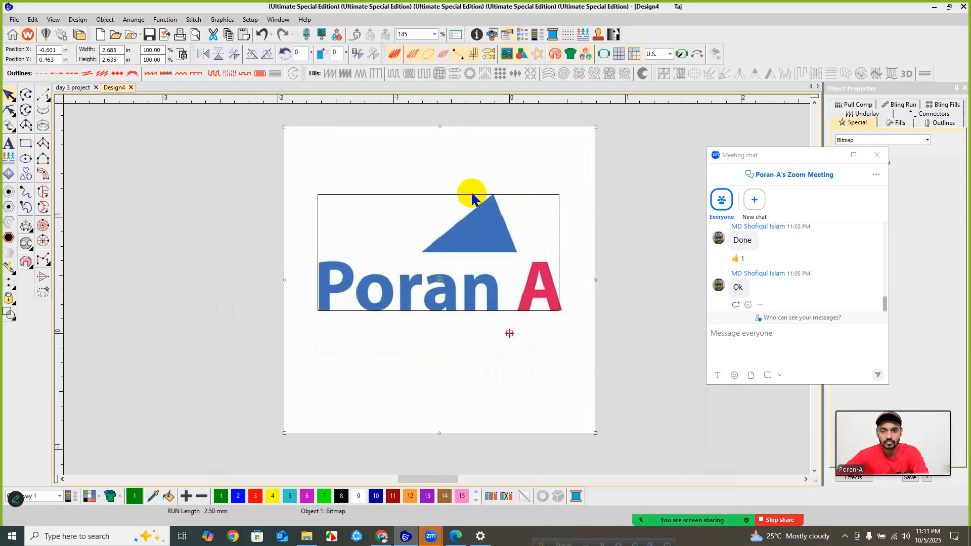
{"action": "left_click", "coordinate": [472, 195]}
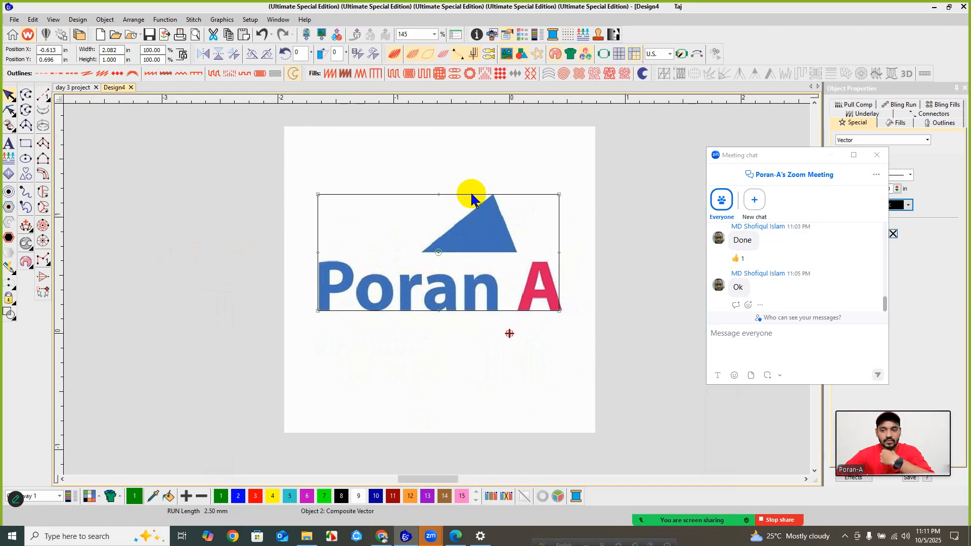
- Look through the earlier messages in the meeting chat and close the chat window
{"action": "scroll", "coordinate": [774, 273], "scroll_direction": "up", "scroll_amount": 5}
{"action": "scroll", "coordinate": [777, 276], "scroll_direction": "down", "scroll_amount": 5}
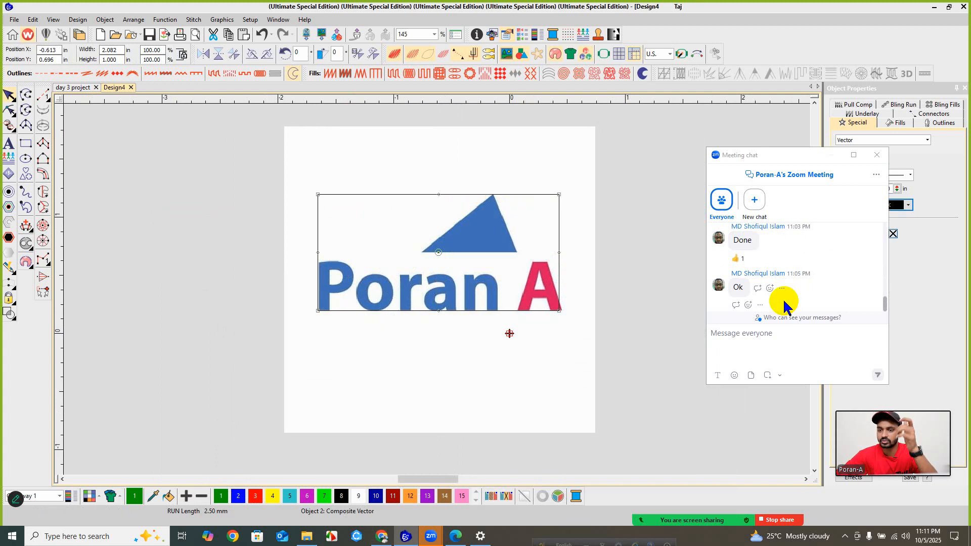
{"action": "scroll", "coordinate": [783, 263], "scroll_direction": "up", "scroll_amount": 2}
{"action": "scroll", "coordinate": [778, 273], "scroll_direction": "down", "scroll_amount": 2}
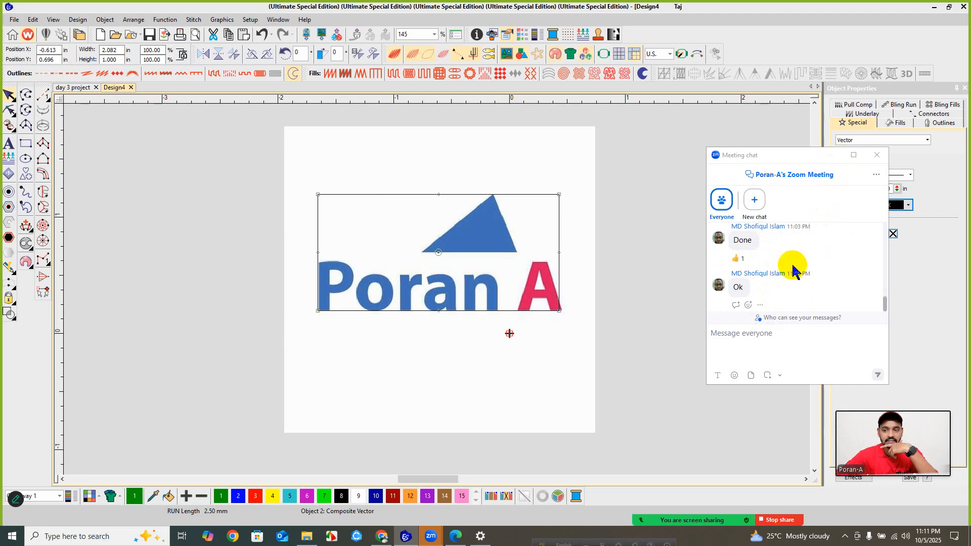
{"action": "scroll", "coordinate": [791, 271], "scroll_direction": "up", "scroll_amount": 3}
{"action": "scroll", "coordinate": [791, 268], "scroll_direction": "up", "scroll_amount": 1}
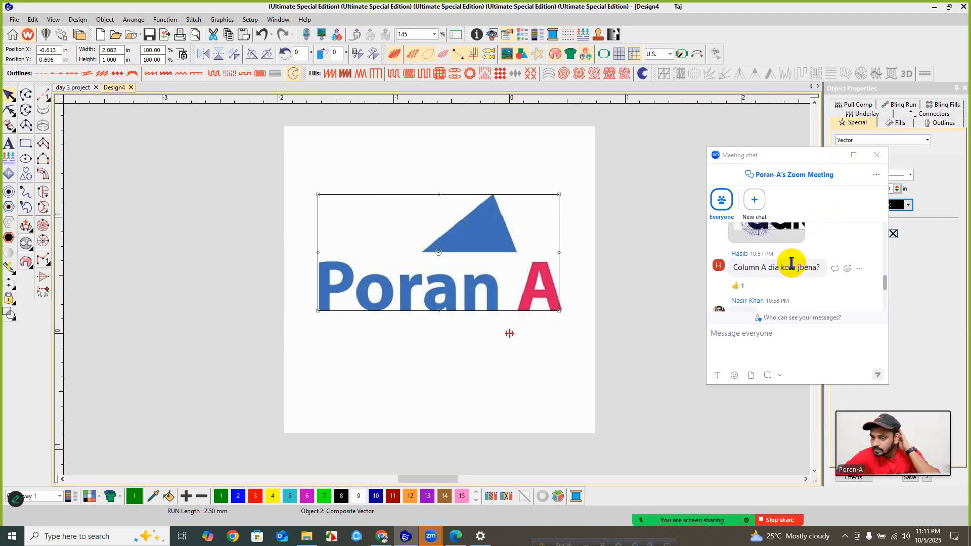
{"action": "scroll", "coordinate": [791, 265], "scroll_direction": "up", "scroll_amount": 2}
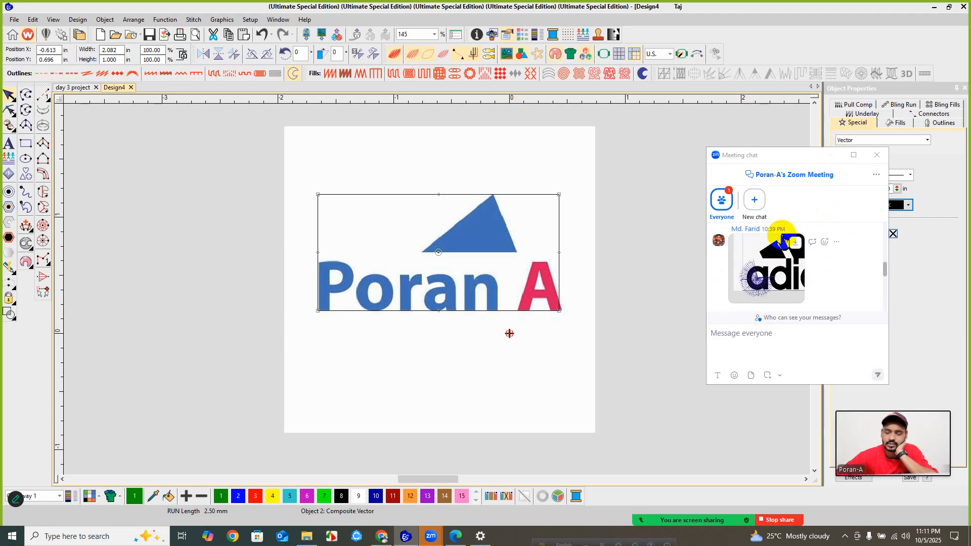
{"action": "scroll", "coordinate": [809, 286], "scroll_direction": "down", "scroll_amount": 5}
{"action": "scroll", "coordinate": [809, 283], "scroll_direction": "down", "scroll_amount": 1}
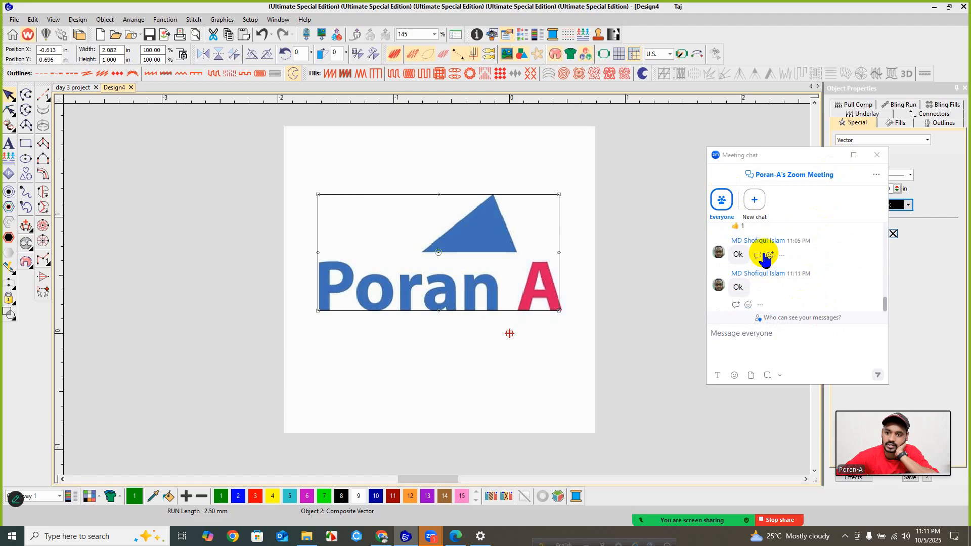
{"action": "scroll", "coordinate": [759, 270], "scroll_direction": "up", "scroll_amount": 2}
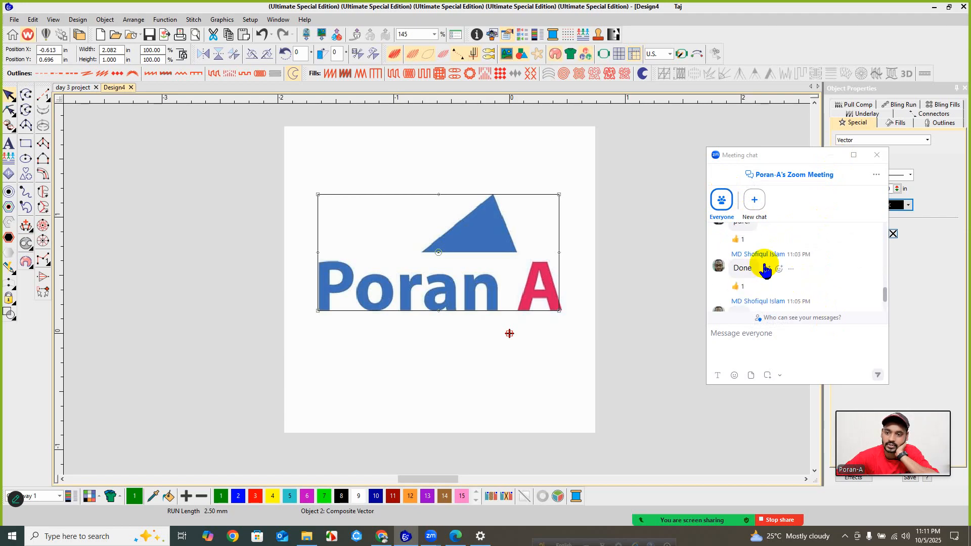
{"action": "left_click", "coordinate": [871, 160]}
{"action": "left_click", "coordinate": [870, 160]}
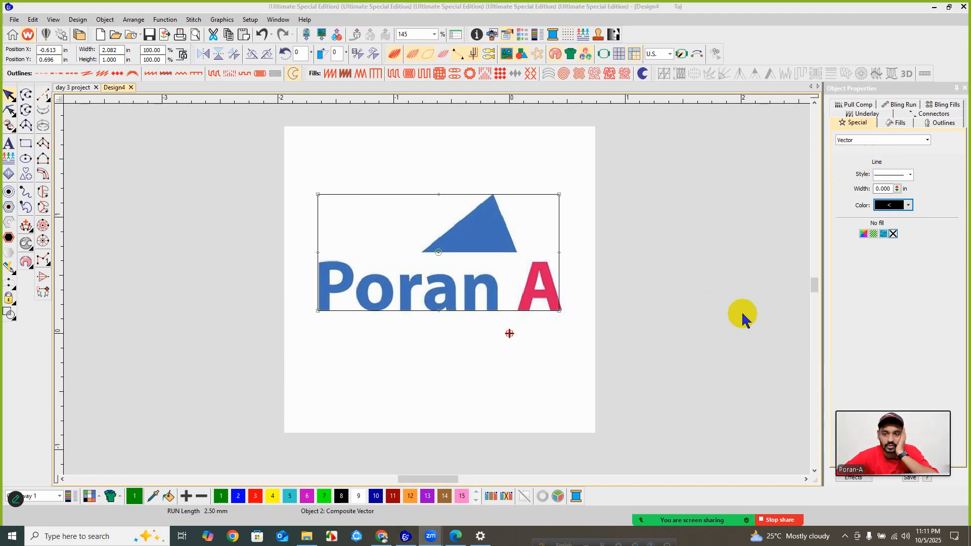
- Examine the stem and bowl of the letter P in the logo bitmap up close
{"action": "left_click", "coordinate": [621, 288]}
{"action": "scroll", "coordinate": [434, 291], "scroll_direction": "up", "scroll_amount": 2}
{"action": "scroll", "coordinate": [425, 286], "scroll_direction": "up", "scroll_amount": 1}
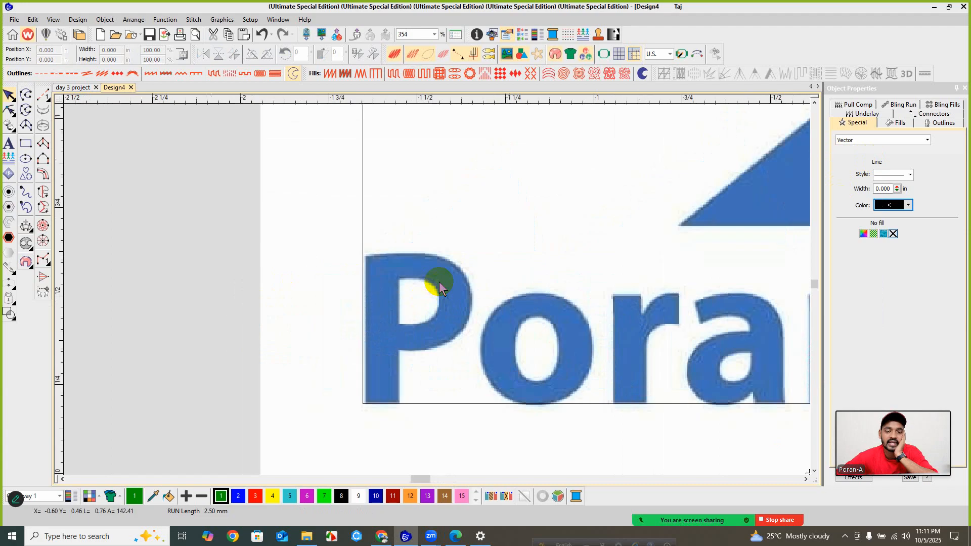
{"action": "scroll", "coordinate": [484, 261], "scroll_direction": "down", "scroll_amount": 2}
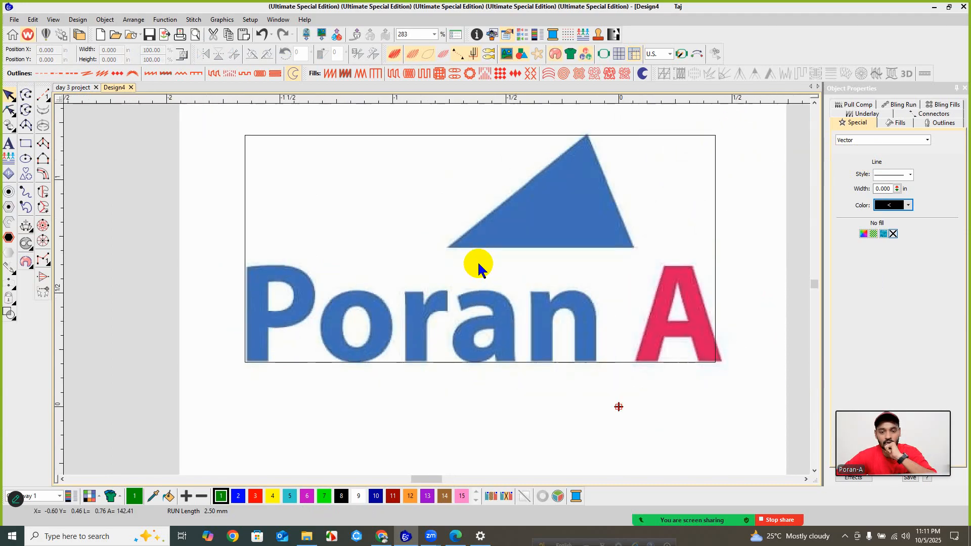
{"action": "scroll", "coordinate": [436, 287], "scroll_direction": "up", "scroll_amount": 3}
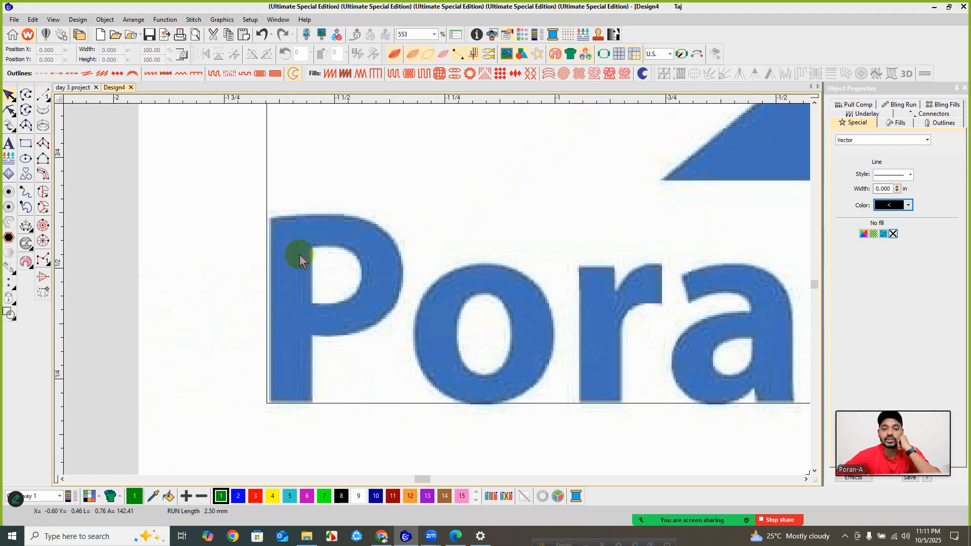
{"action": "left_click", "coordinate": [269, 426]}
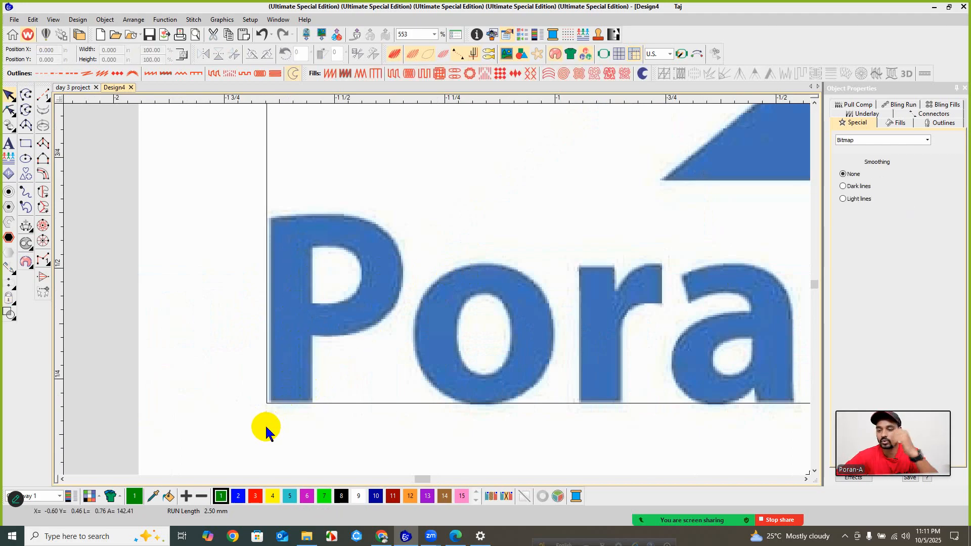
{"action": "left_click", "coordinate": [268, 416]}
{"action": "left_click_drag", "start_coordinate": [291, 377], "coordinate": [351, 249]}
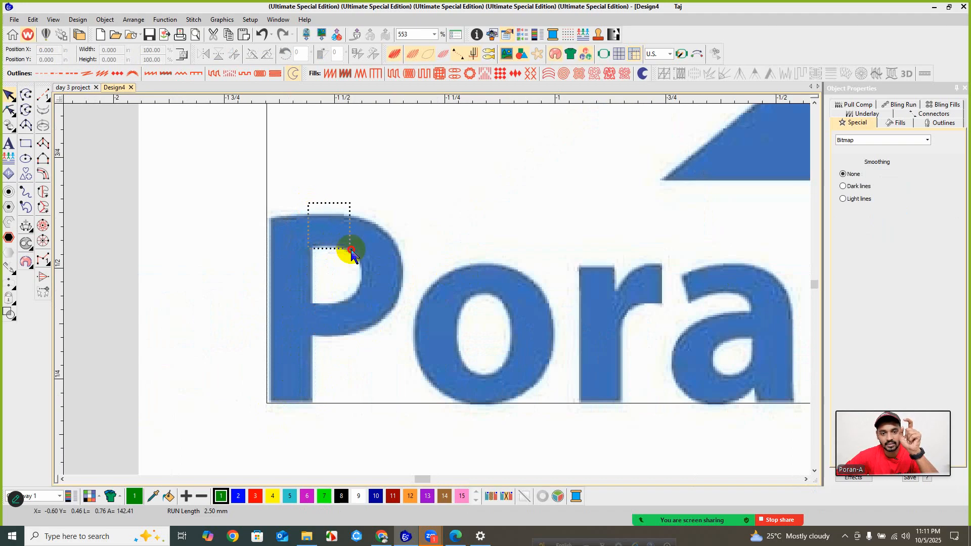
{"action": "left_click_drag", "start_coordinate": [412, 260], "coordinate": [323, 349]}
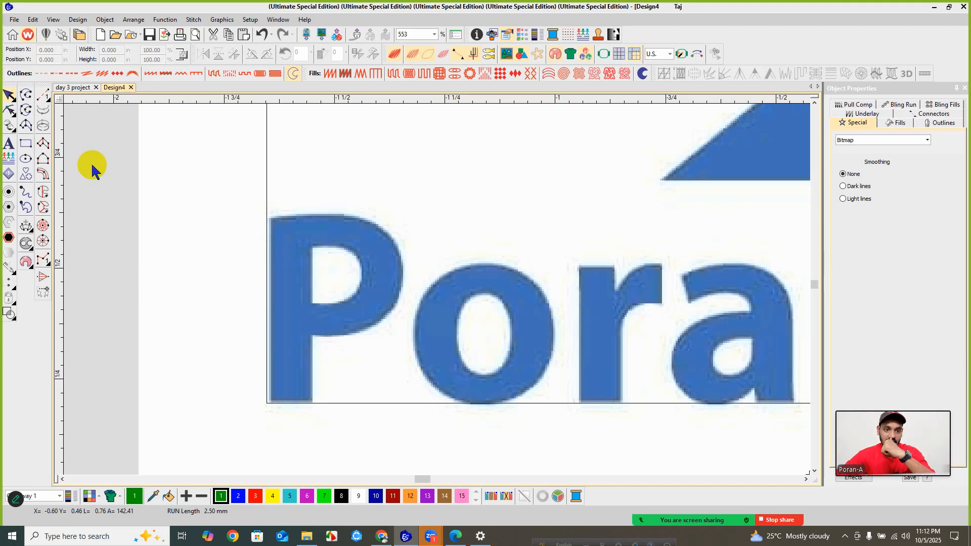
- Begin a satin Column A shape on the P, placing point pairs across the stem's base and between its inner and outer upper-left corners
{"action": "left_click", "coordinate": [44, 144]}
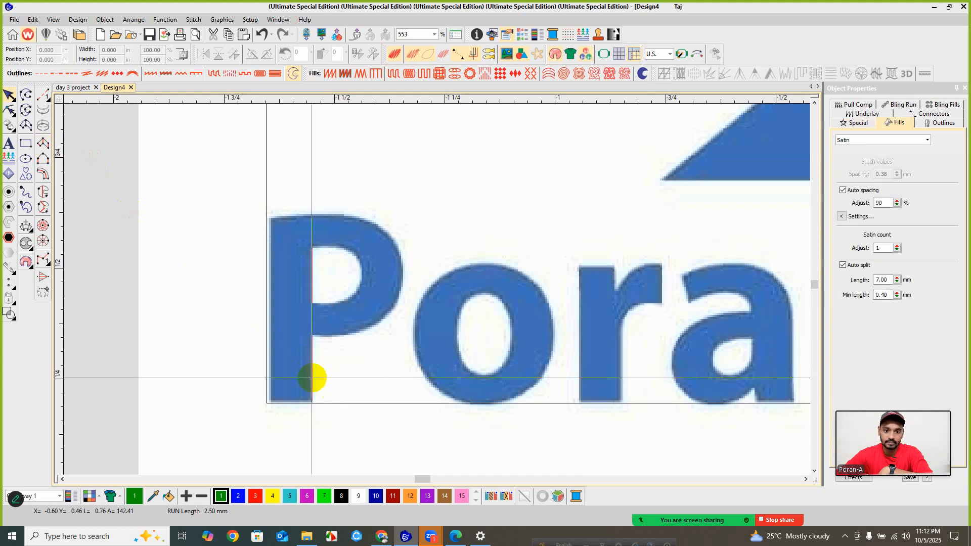
{"action": "scroll", "coordinate": [314, 379], "scroll_direction": "up", "scroll_amount": 3}
{"action": "scroll", "coordinate": [437, 289], "scroll_direction": "up", "scroll_amount": 2}
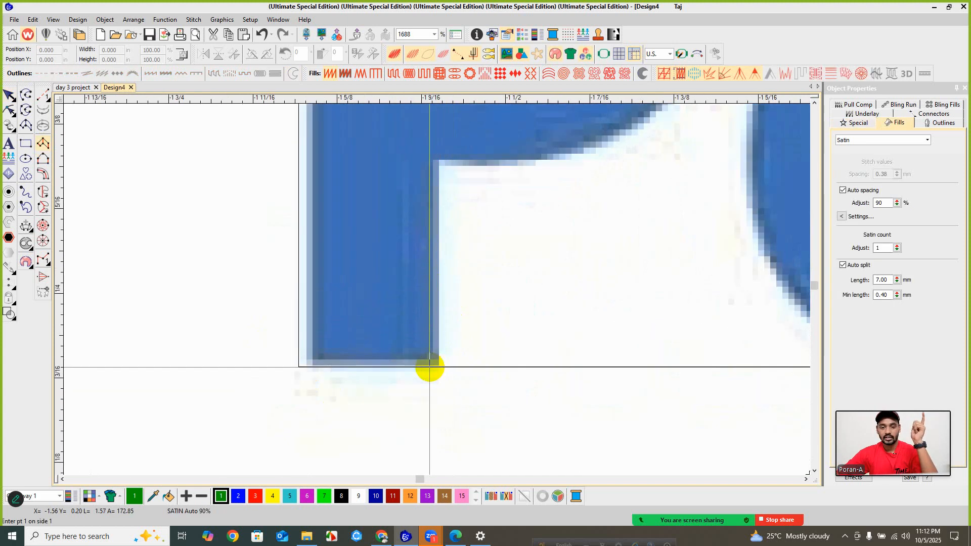
{"action": "left_click", "coordinate": [440, 365]}
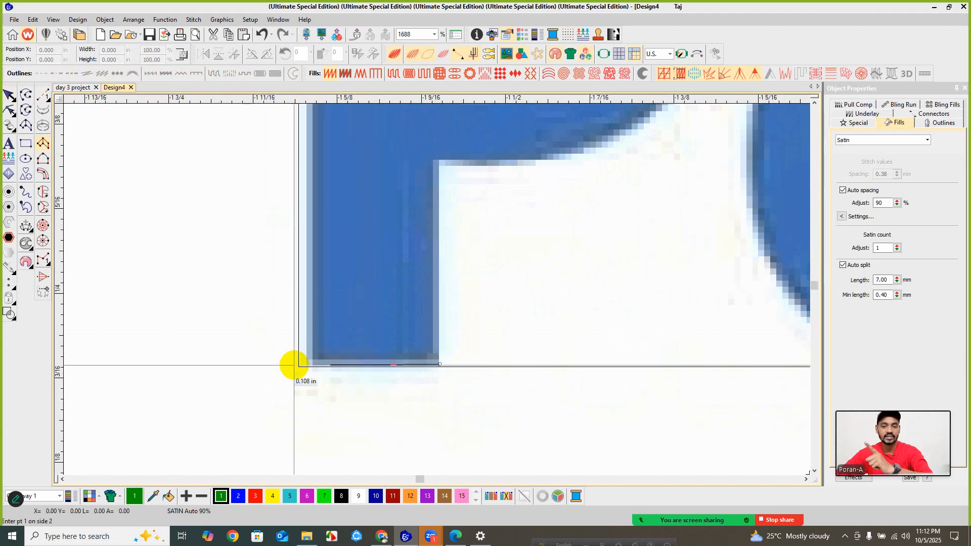
{"action": "scroll", "coordinate": [468, 252], "scroll_direction": "down", "scroll_amount": 3}
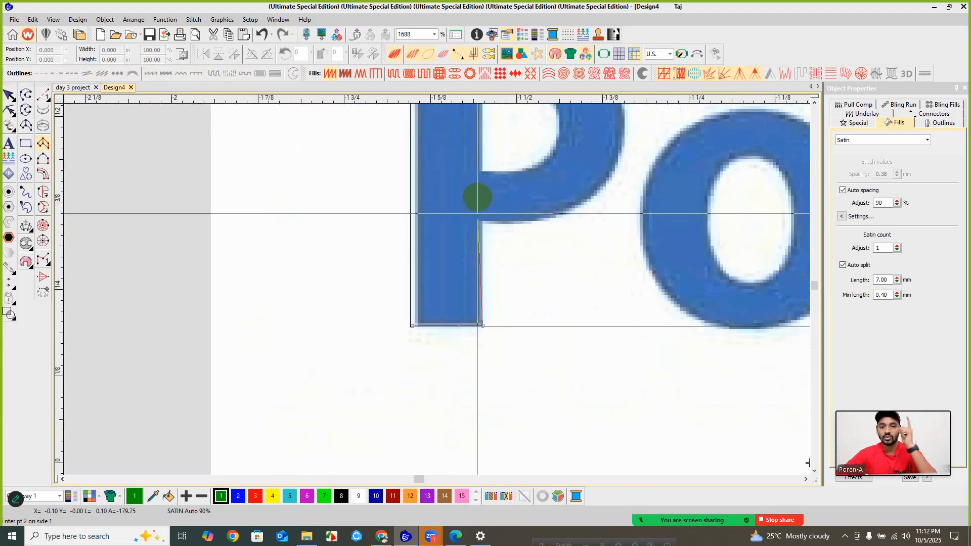
{"action": "scroll", "coordinate": [437, 289], "scroll_direction": "up", "scroll_amount": 3}
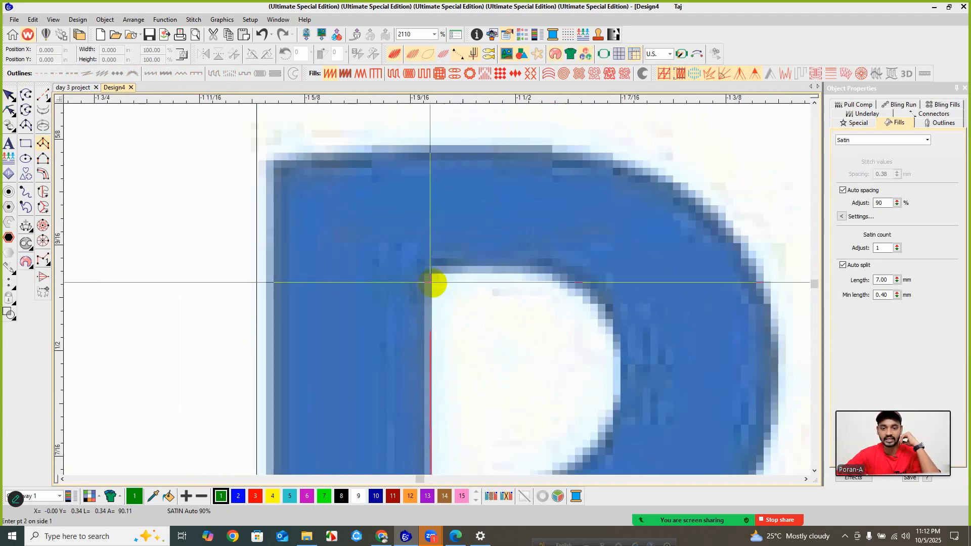
{"action": "left_click", "coordinate": [430, 276]}
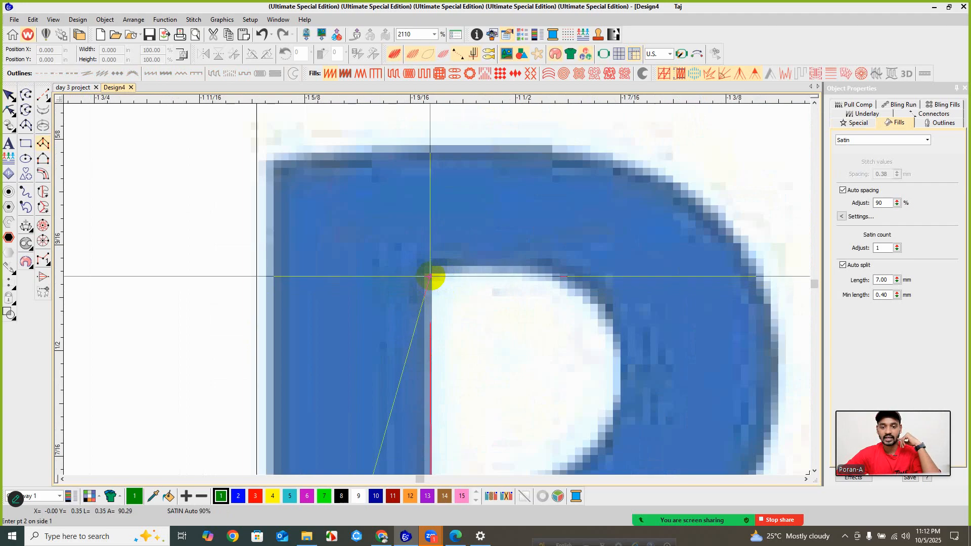
{"action": "left_click", "coordinate": [268, 159]}
- Continue the P's Column A shape with point pairs across its top bar and the upper-right curve of the bowl
{"action": "scroll", "coordinate": [440, 289], "scroll_direction": "down", "scroll_amount": 1}
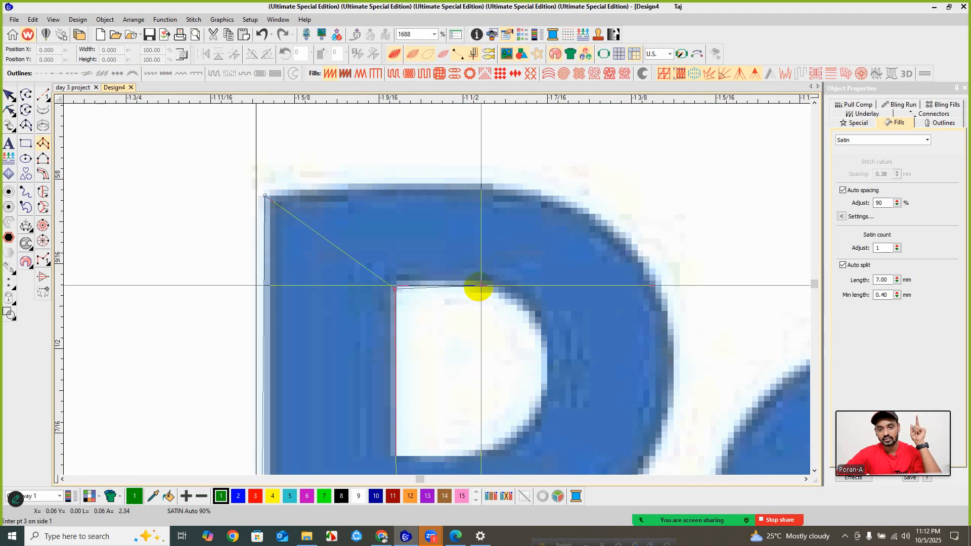
{"action": "left_click", "coordinate": [479, 288]}
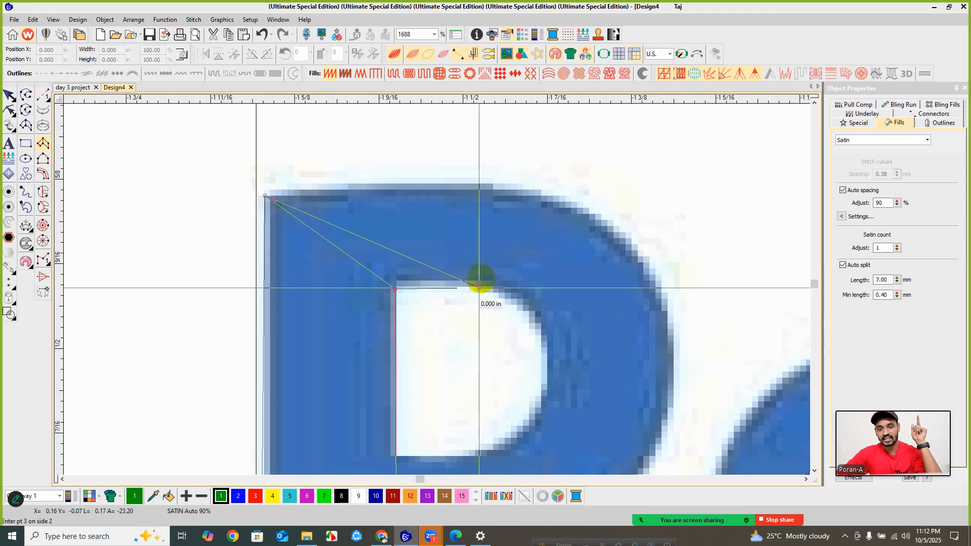
{"action": "left_click", "coordinate": [489, 185]}
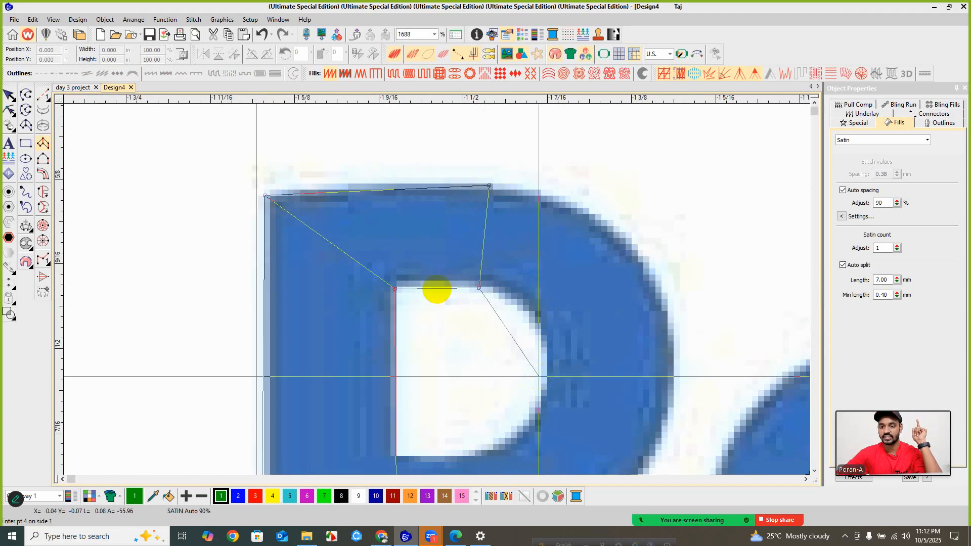
{"action": "scroll", "coordinate": [434, 288], "scroll_direction": "down", "scroll_amount": 1}
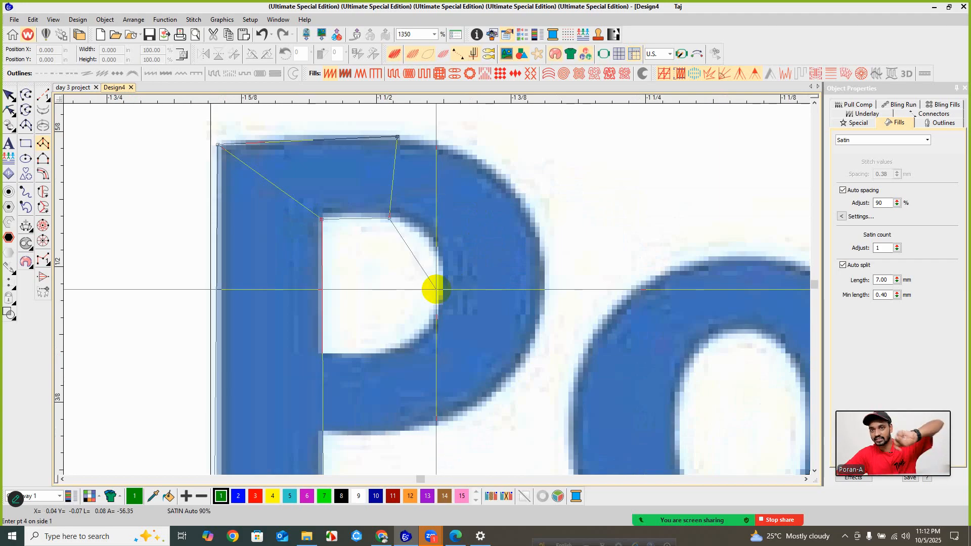
{"action": "left_click", "coordinate": [425, 236]}
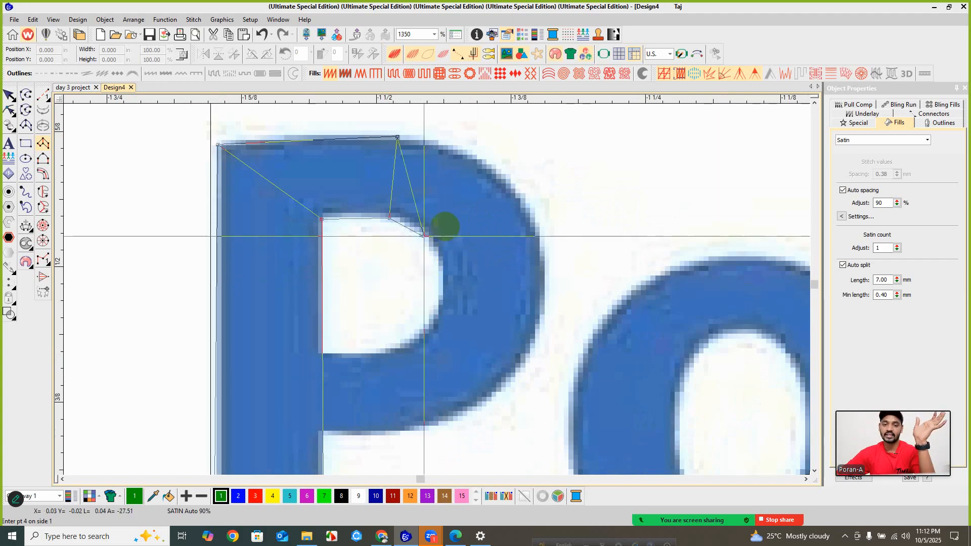
{"action": "left_click", "coordinate": [488, 166]}
- Place point pairs across the bowl's rightmost side, its lower-right curve and the start of its lower bar
{"action": "left_click", "coordinate": [443, 289]}
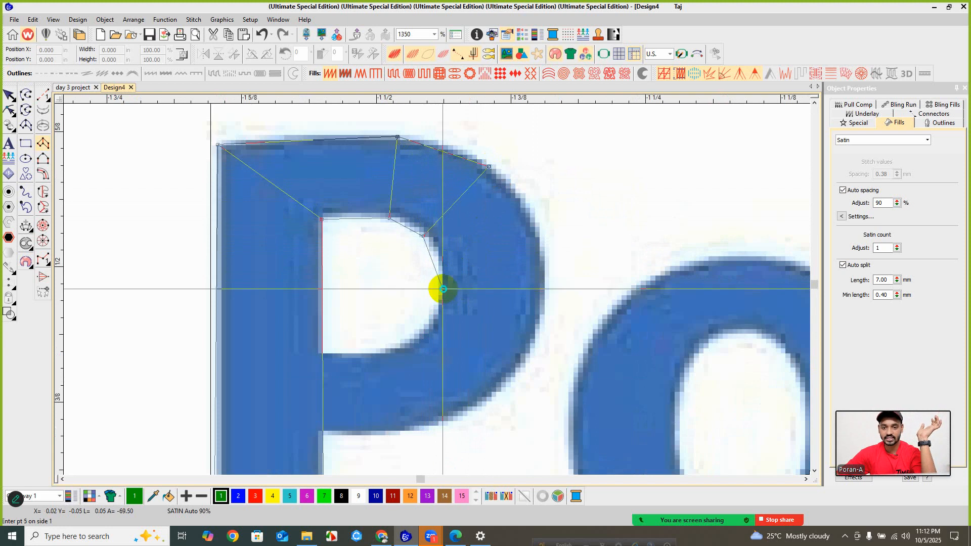
{"action": "left_click", "coordinate": [544, 290]}
{"action": "left_click", "coordinate": [421, 335]}
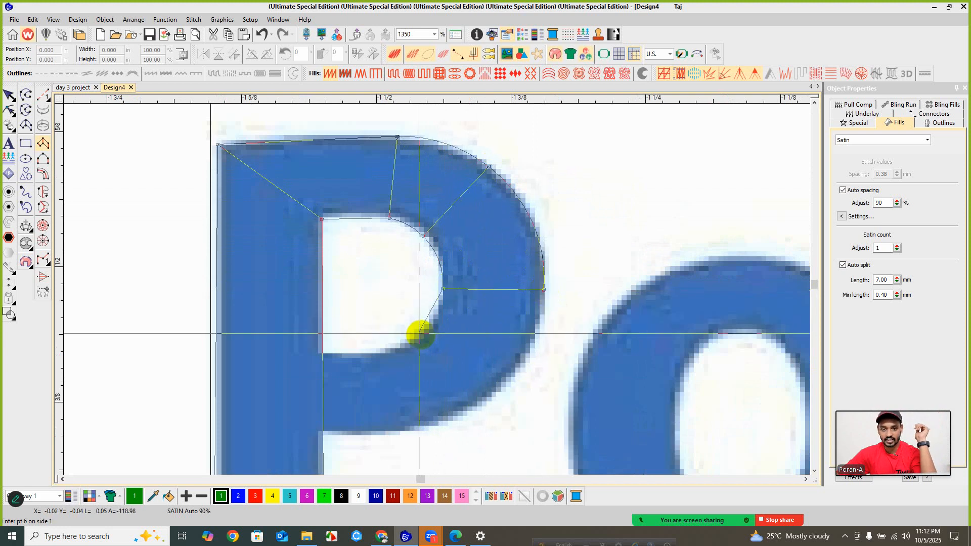
{"action": "left_click", "coordinate": [454, 414]}
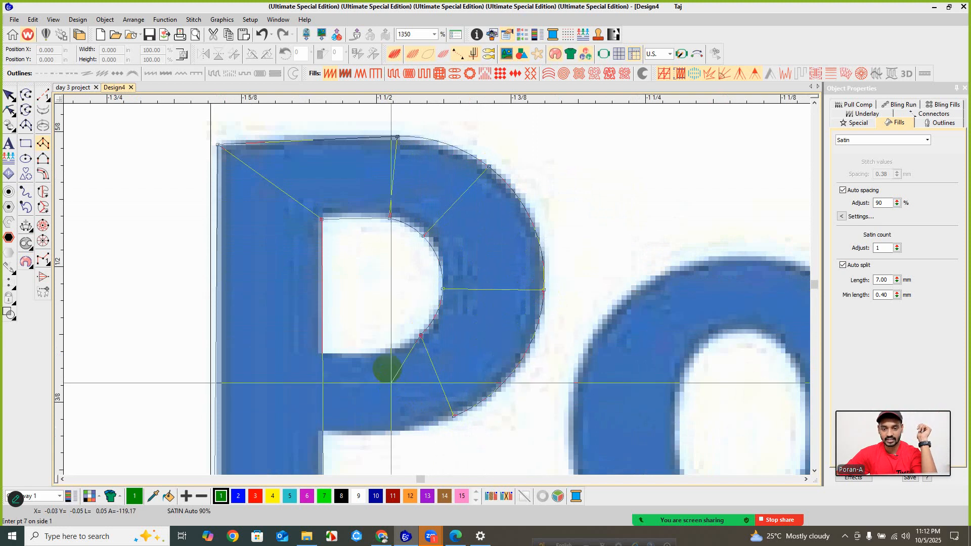
{"action": "left_click", "coordinate": [384, 353]}
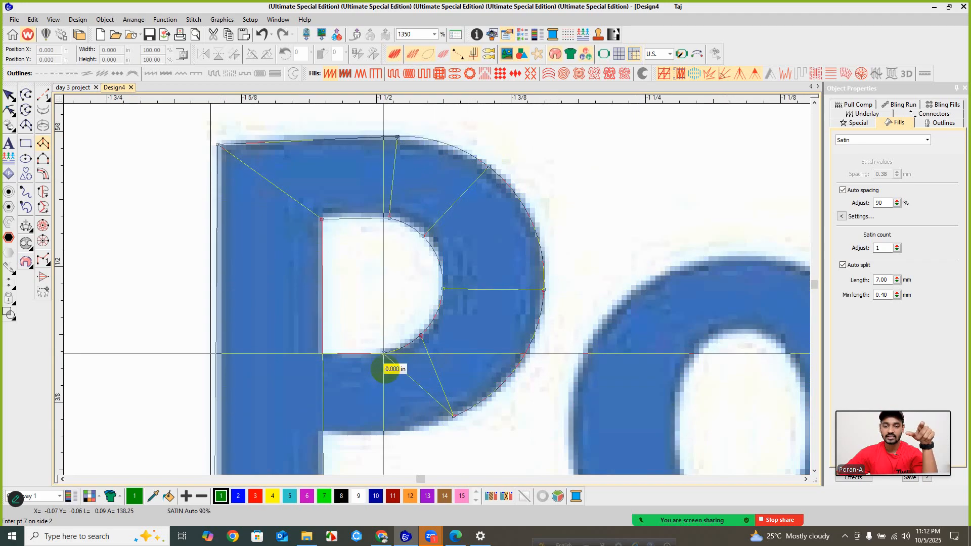
{"action": "left_click", "coordinate": [384, 432]}
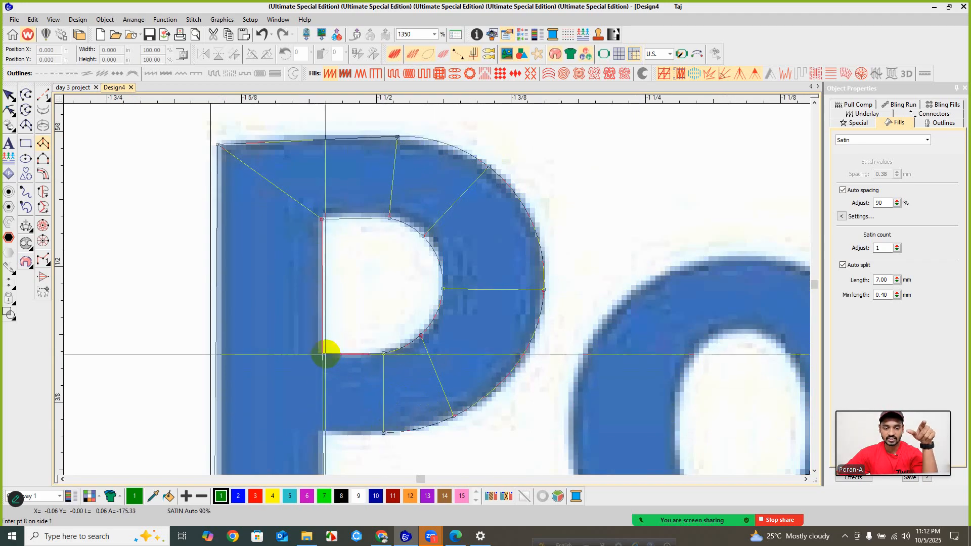
- Place the last point pair where the bowl's lower bar meets the stem and generate the P's satin stitches
{"action": "left_click", "coordinate": [322, 353]}
{"action": "left_click", "coordinate": [322, 431]}
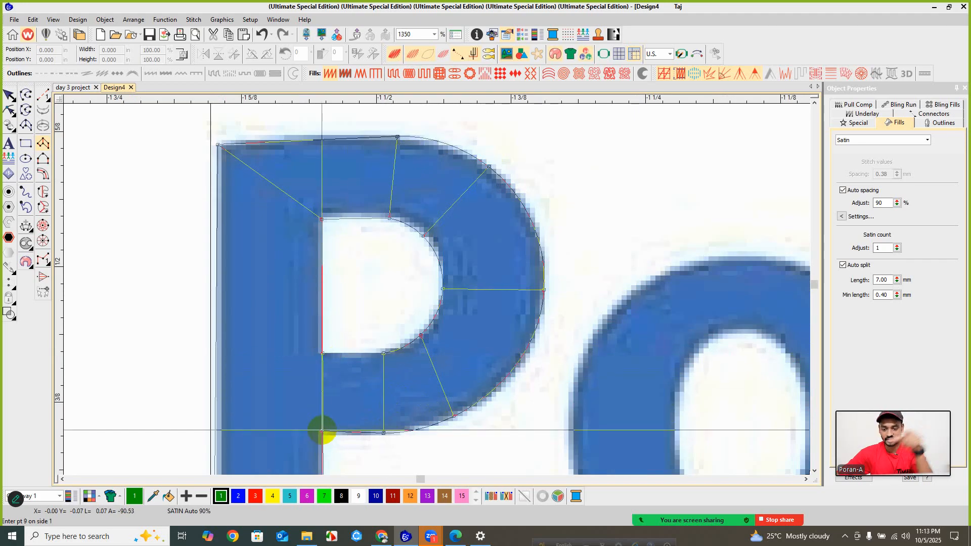
{"action": "key", "text": "Return"}
{"action": "scroll", "coordinate": [434, 282], "scroll_direction": "down", "scroll_amount": 2}
{"action": "scroll", "coordinate": [424, 274], "scroll_direction": "down", "scroll_amount": 1}
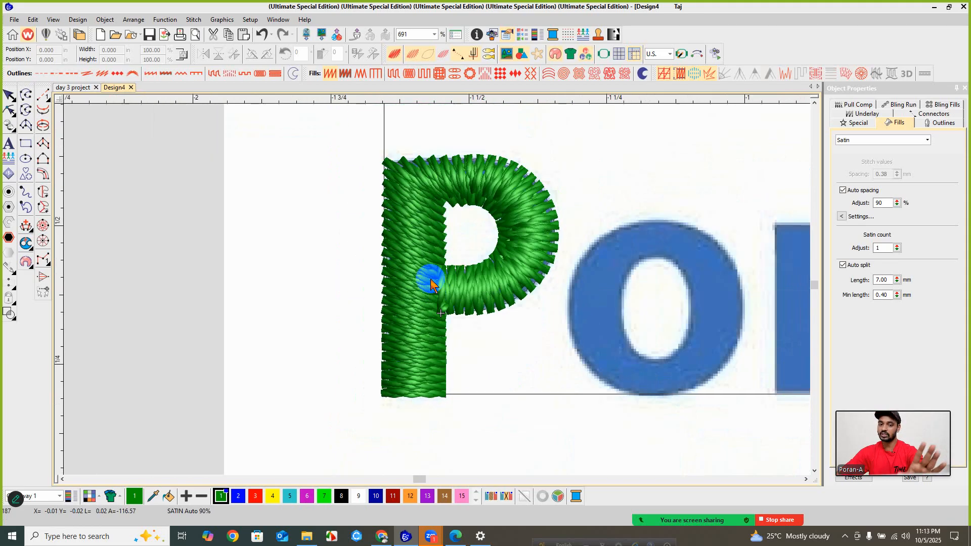
- Reshape the stem's lower-left corner point slightly inward, and delete the green satin P from the design
{"action": "key", "text": "Escape"}
{"action": "key", "text": "h"}
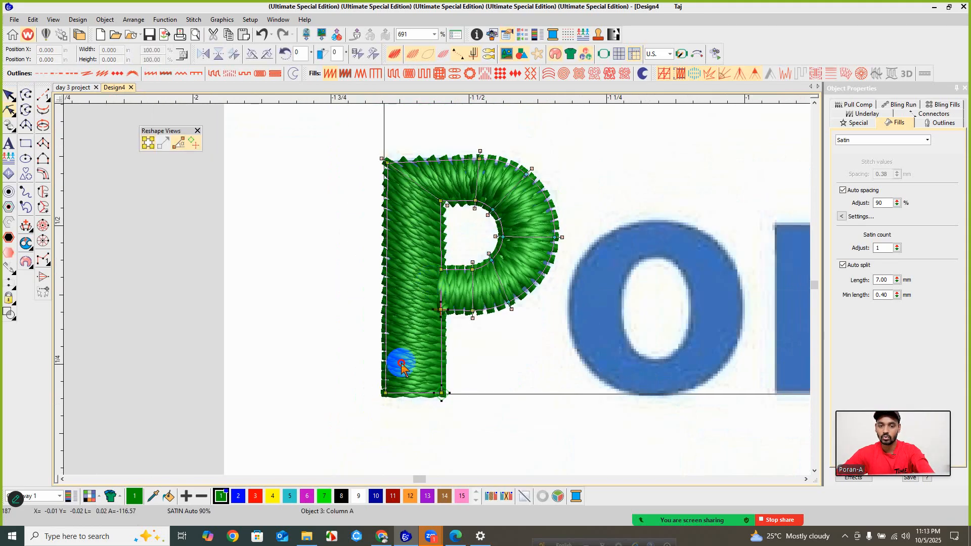
{"action": "key", "text": "Right"}
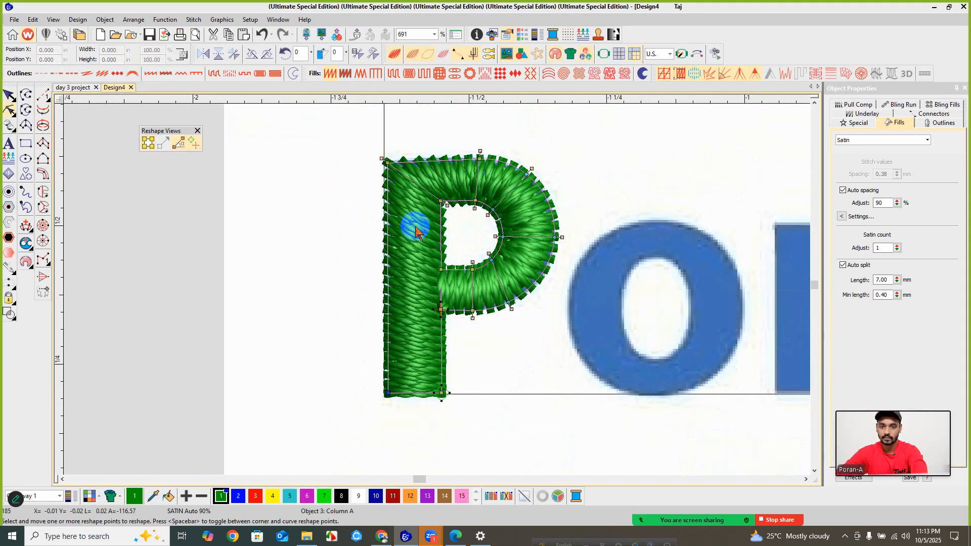
{"action": "key", "text": "Delete"}
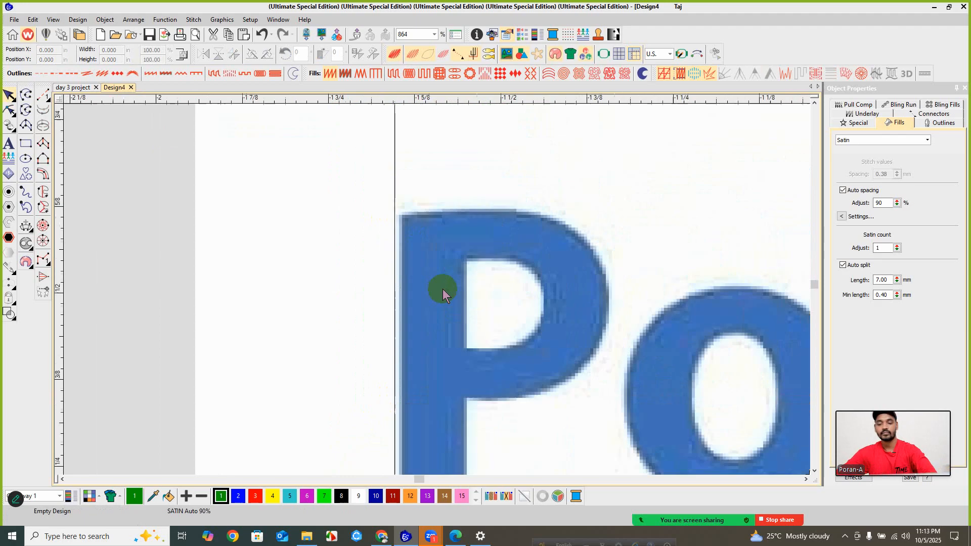
- Open the demo design from the Day 3 folder and hide its grid
{"action": "scroll", "coordinate": [438, 289], "scroll_direction": "up", "scroll_amount": 1}
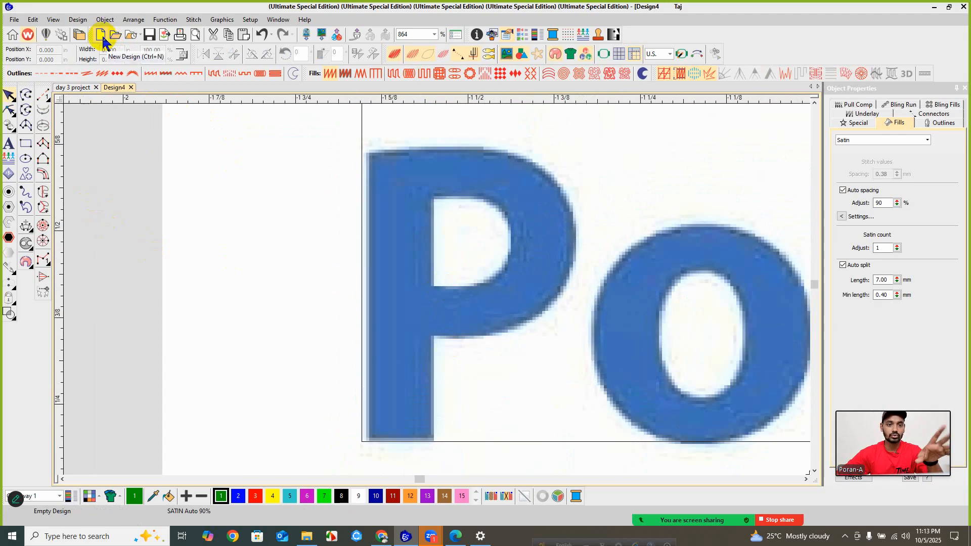
{"action": "key", "text": "ctrl+o"}
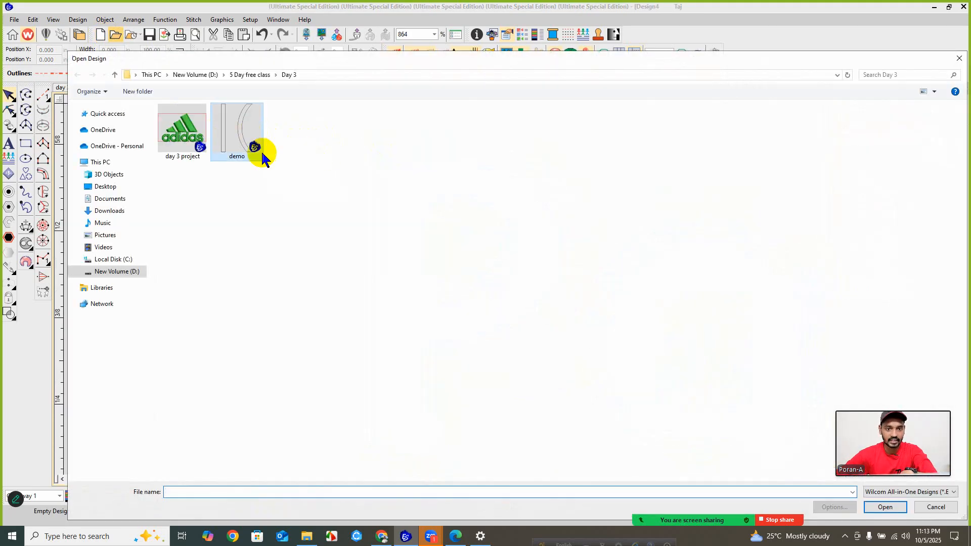
{"action": "double_click", "coordinate": [260, 153]}
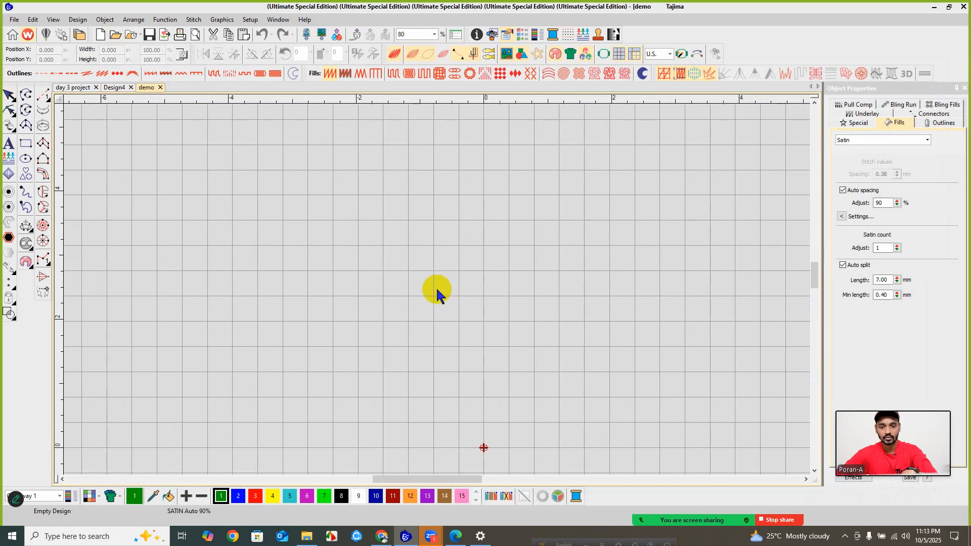
{"action": "left_click", "coordinate": [618, 55]}
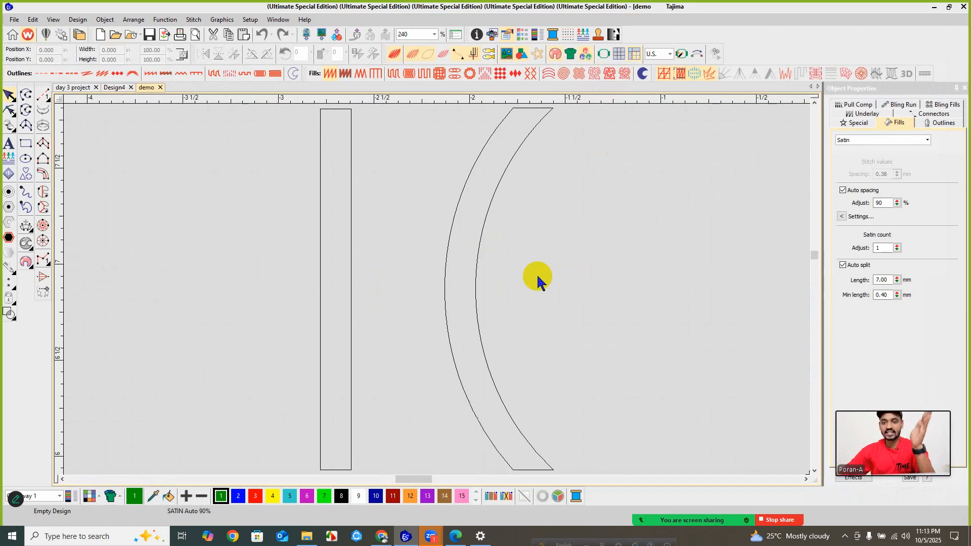
- Digitize the tall straight rectangle as a satin Column A with point pairs across its lower and upper ends
{"action": "left_click", "coordinate": [44, 145]}
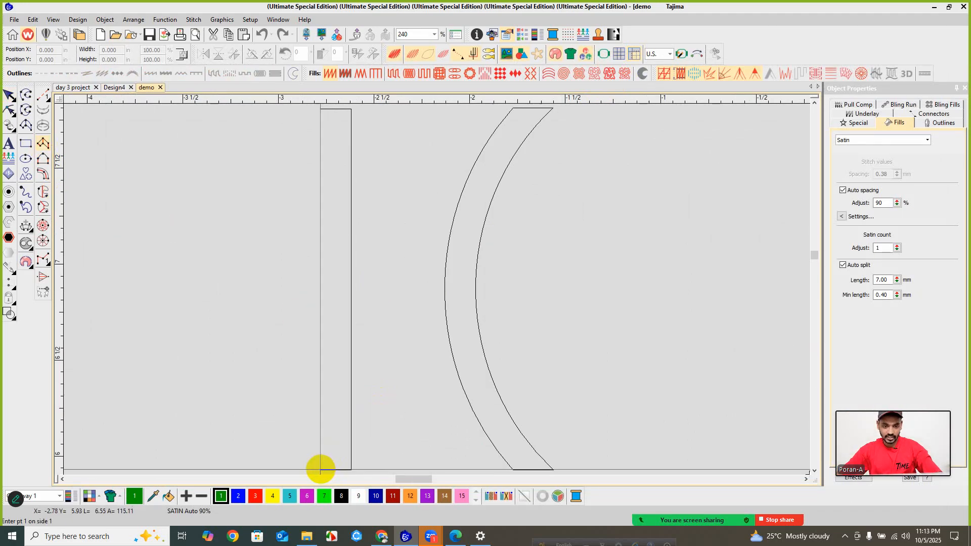
{"action": "left_click", "coordinate": [320, 469]}
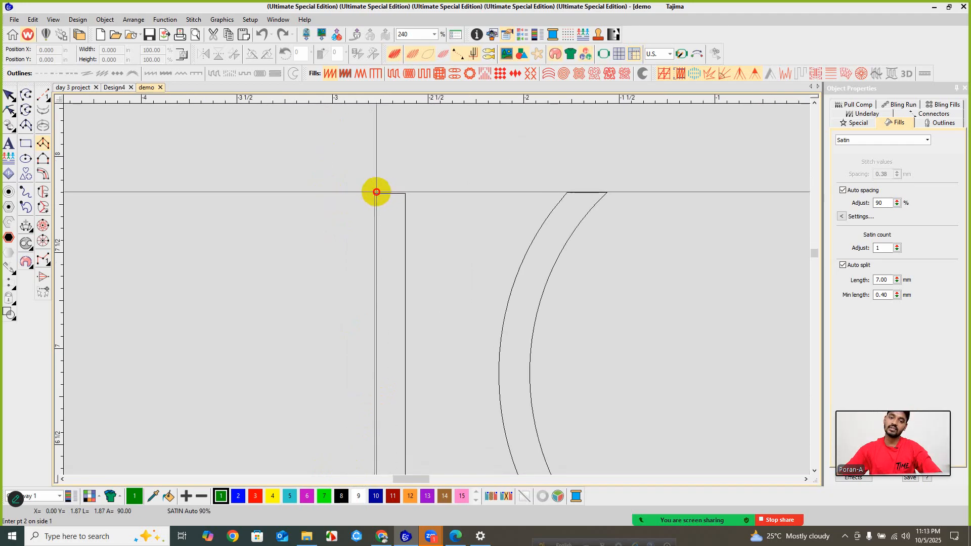
{"action": "left_click", "coordinate": [376, 192]}
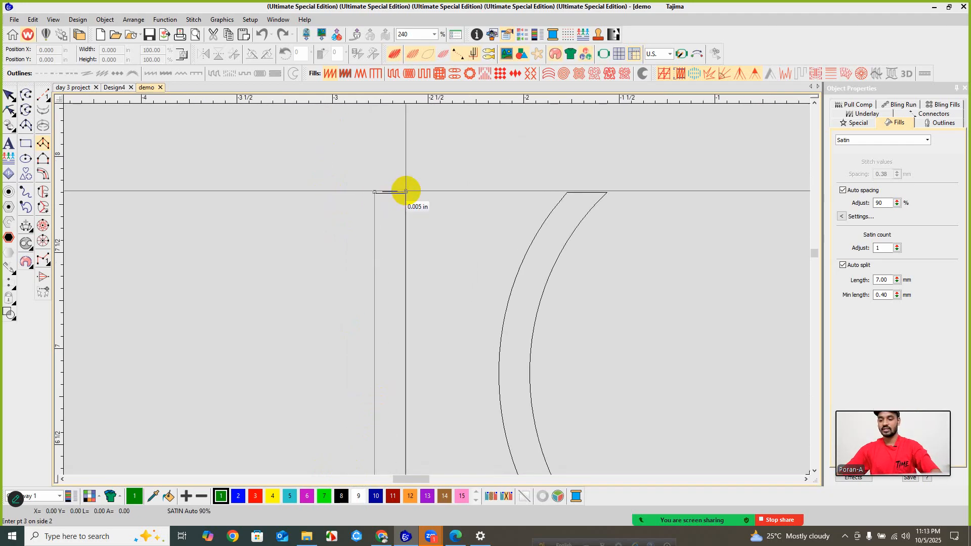
{"action": "left_click", "coordinate": [406, 192]}
{"action": "key", "text": "Return"}
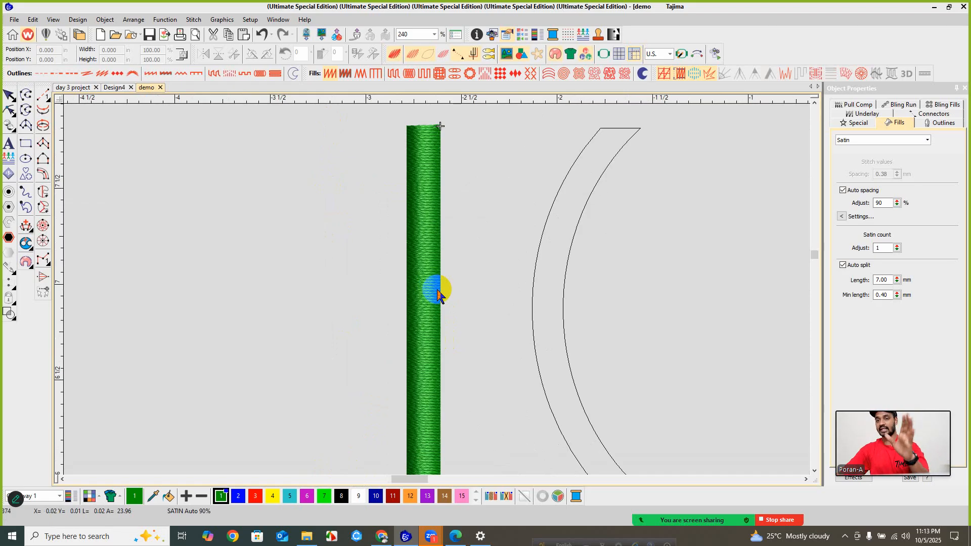
{"action": "key", "text": "Escape"}
{"action": "scroll", "coordinate": [437, 293], "scroll_direction": "down", "scroll_amount": 1}
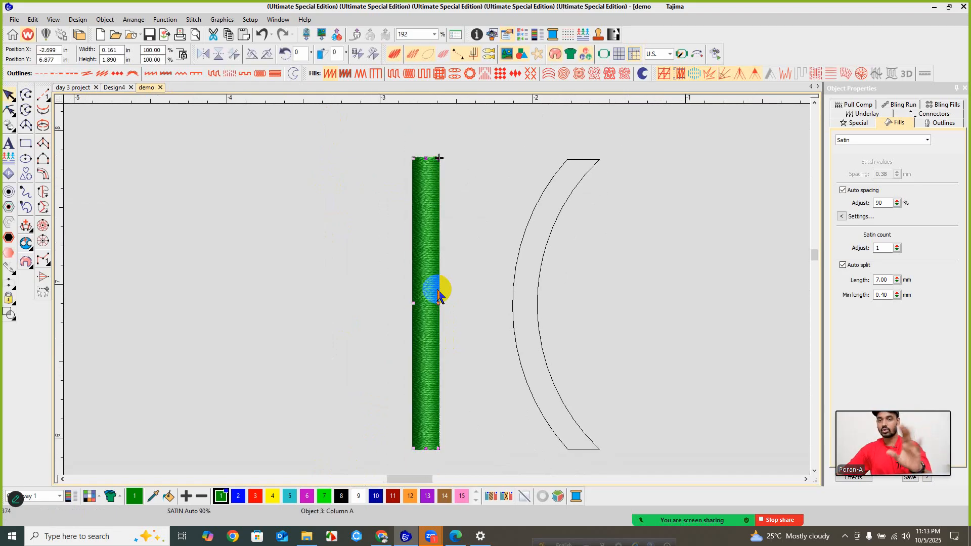
{"action": "left_click", "coordinate": [634, 251]}
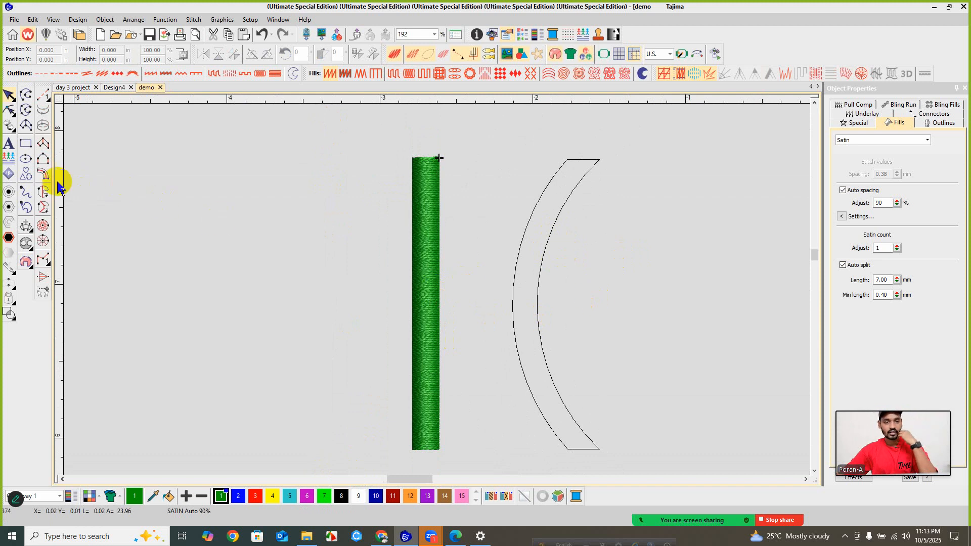
- Start a satin Column A on the curved band, placing the first point pair across its lower end
{"action": "left_click", "coordinate": [43, 143]}
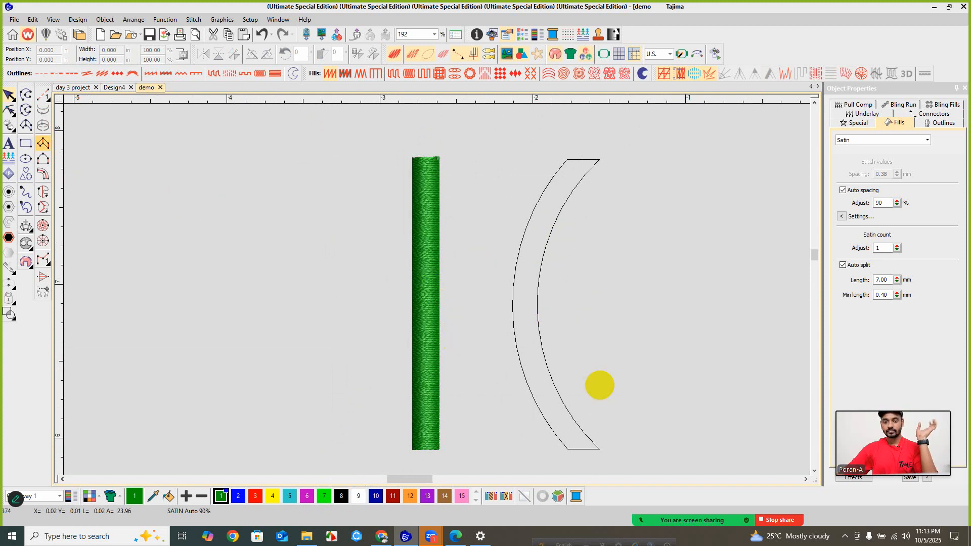
{"action": "scroll", "coordinate": [563, 365], "scroll_direction": "up", "scroll_amount": 2}
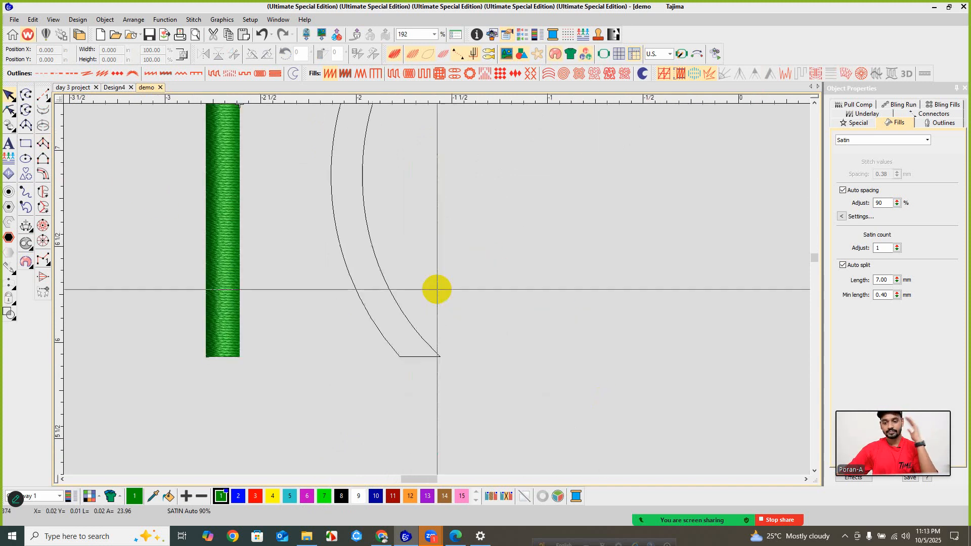
{"action": "left_click", "coordinate": [492, 418]}
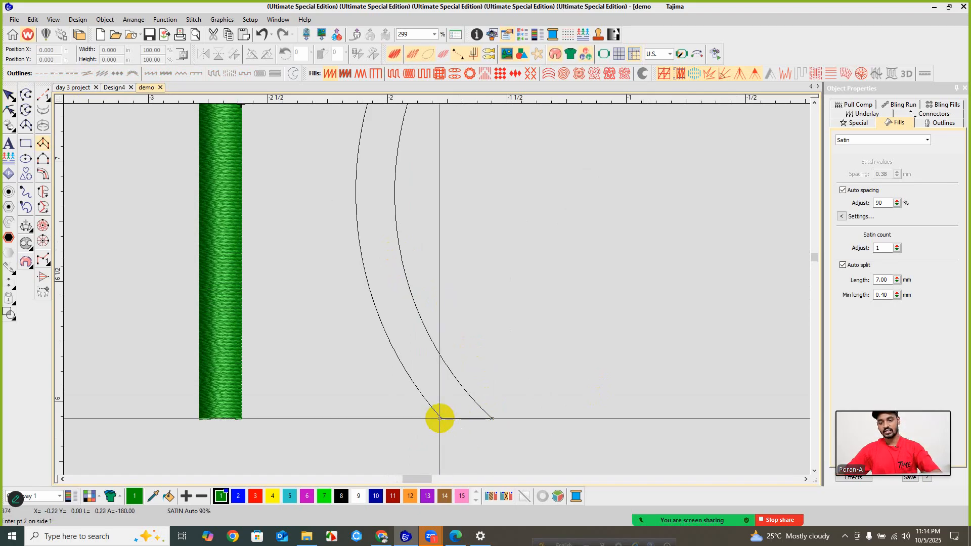
{"action": "key", "text": "BackSpace"}
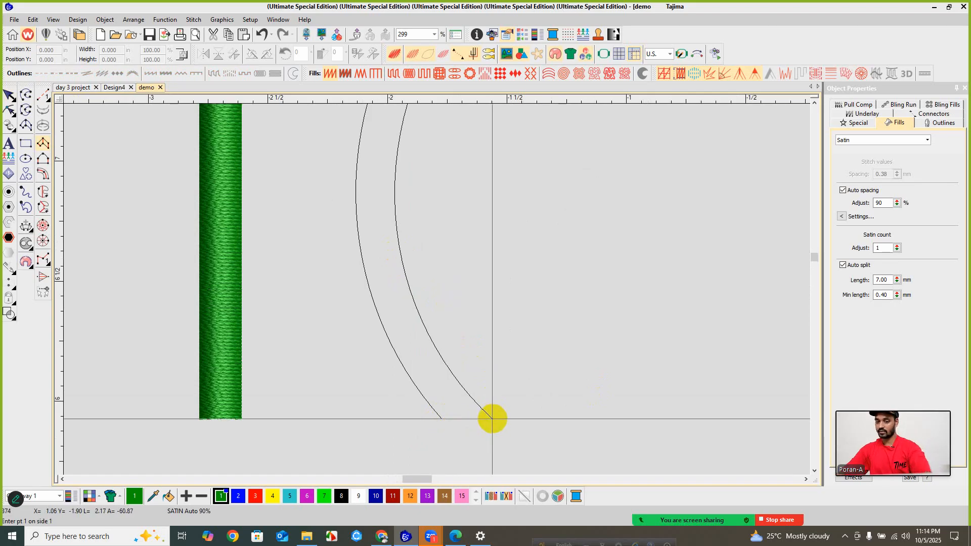
{"action": "left_click", "coordinate": [492, 419]}
{"action": "key", "text": "Return"}
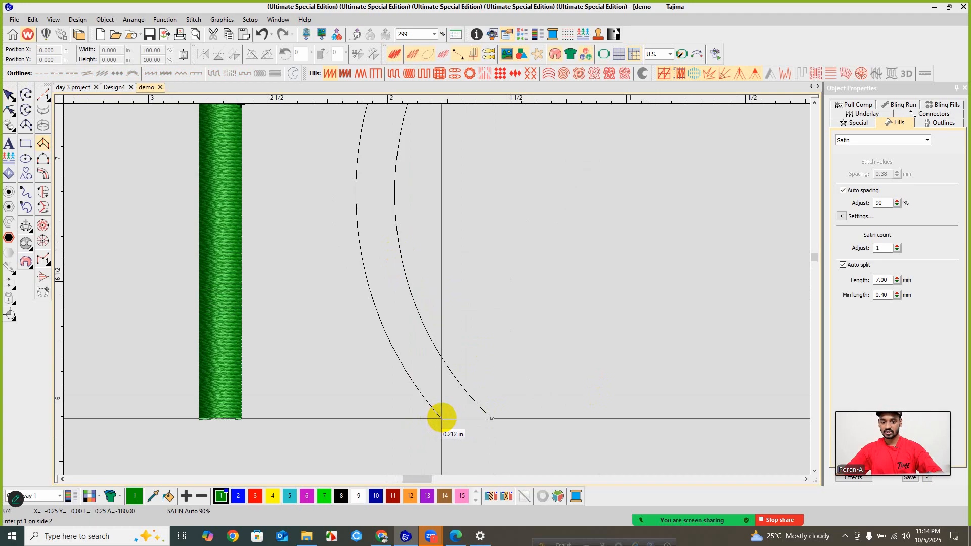
{"action": "left_click", "coordinate": [442, 418]}
{"action": "key", "text": "c"}
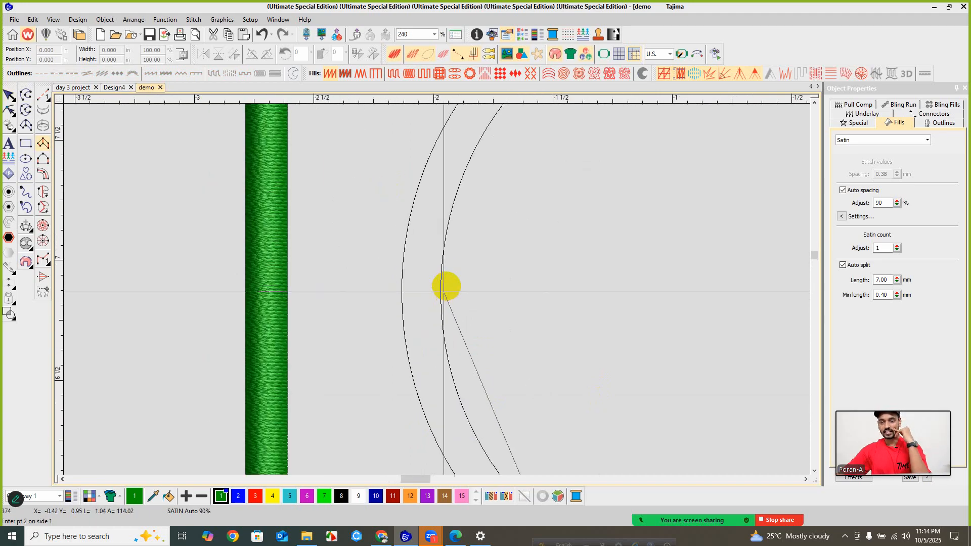
- Place point pairs across the curved band's middle and upper end, and generate its satin stitches
{"action": "scroll", "coordinate": [433, 289], "scroll_direction": "down", "scroll_amount": 1}
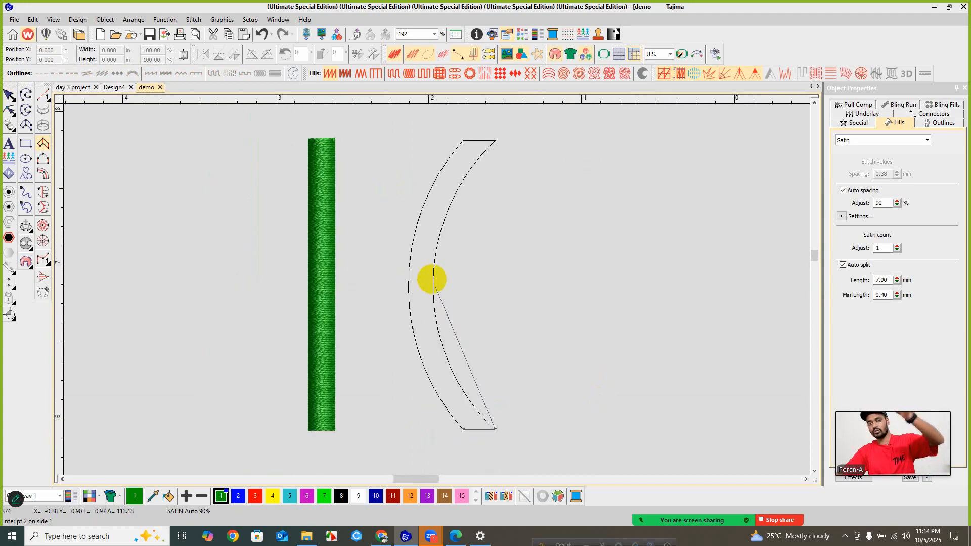
{"action": "left_click", "coordinate": [433, 286]}
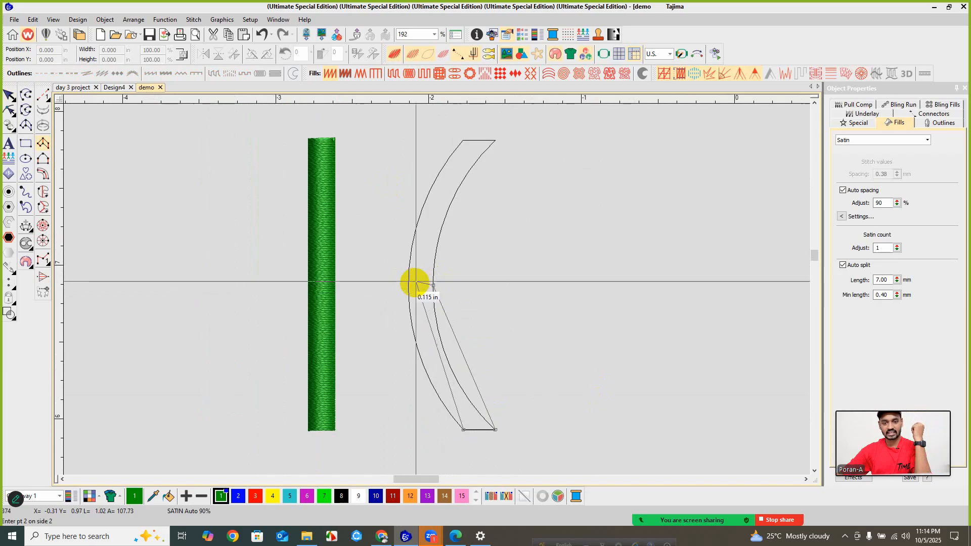
{"action": "left_click", "coordinate": [495, 141]}
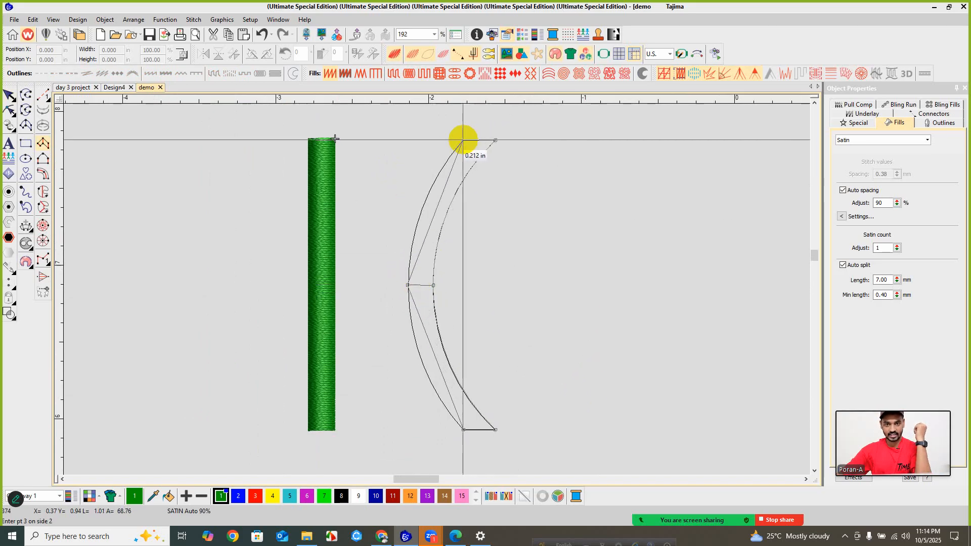
{"action": "left_click", "coordinate": [463, 140]}
{"action": "right_click", "coordinate": [463, 140]}
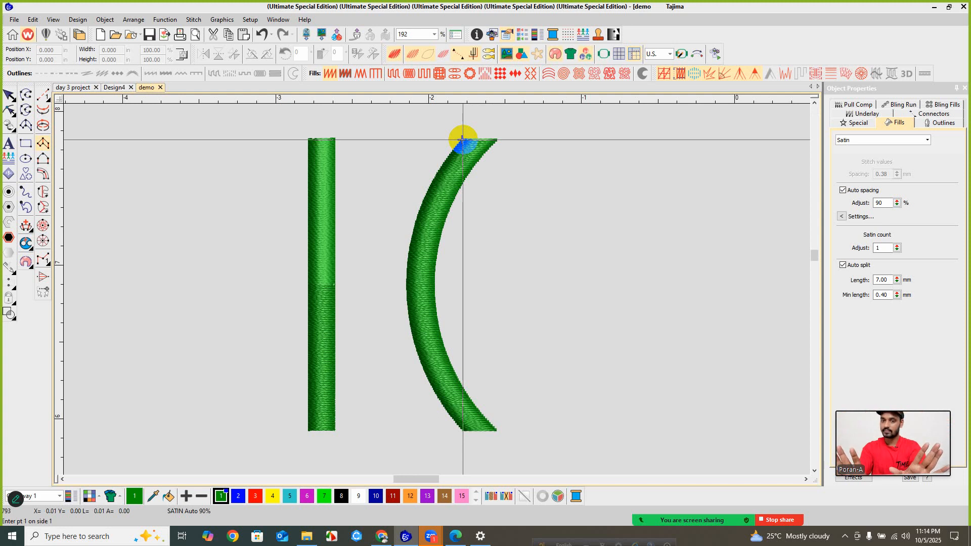
- Switch to the Design4 design and start a satin Column A for the logo's letter P
{"action": "left_click", "coordinate": [461, 139]}
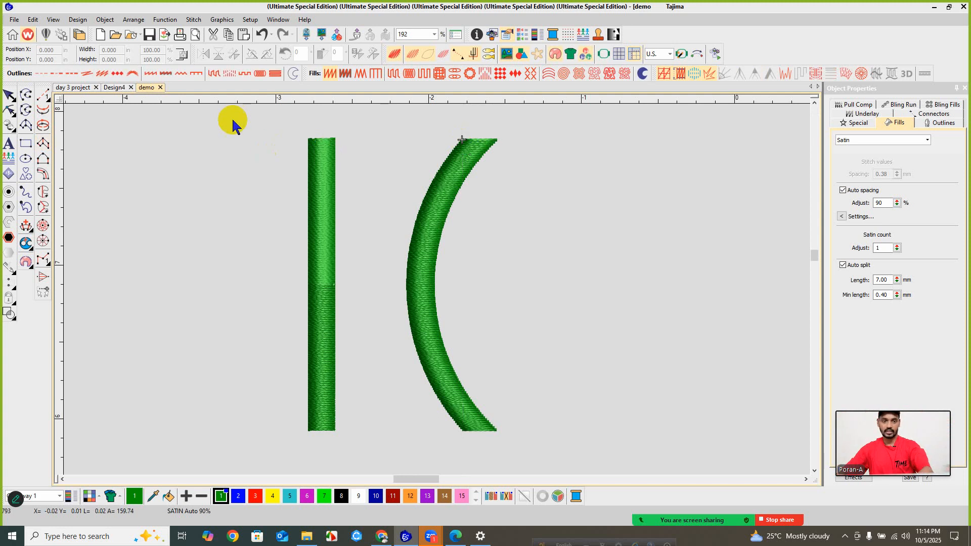
{"action": "left_click", "coordinate": [105, 89]}
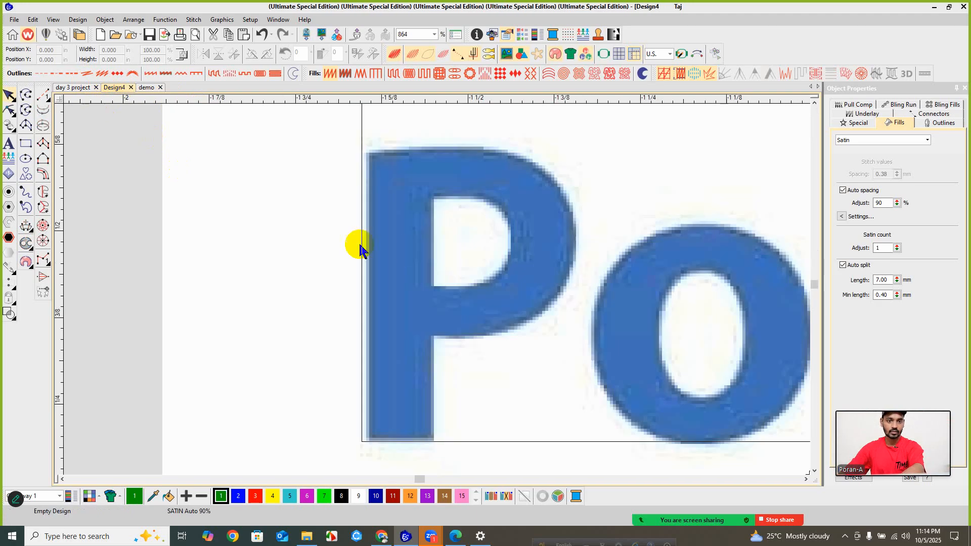
{"action": "scroll", "coordinate": [439, 289], "scroll_direction": "up", "scroll_amount": 2}
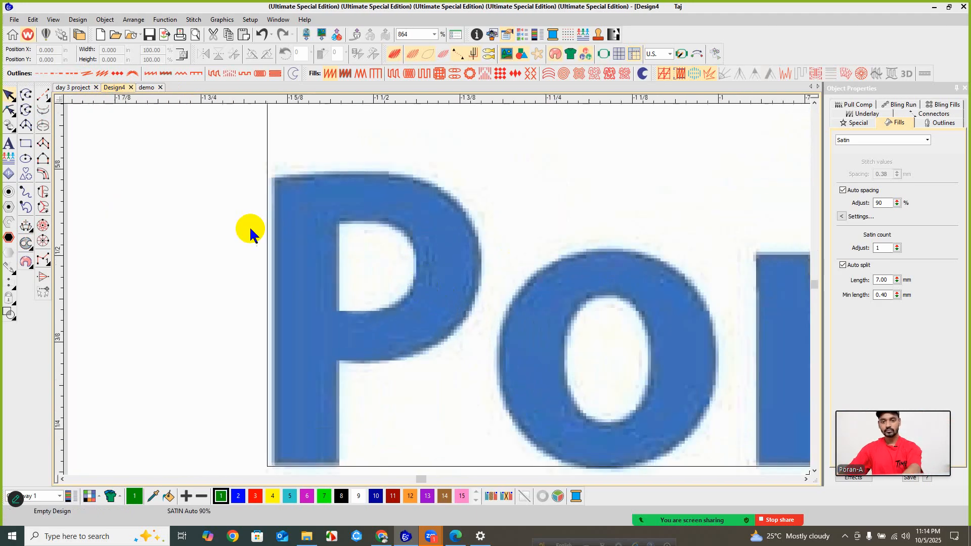
{"action": "scroll", "coordinate": [439, 292], "scroll_direction": "down", "scroll_amount": 1}
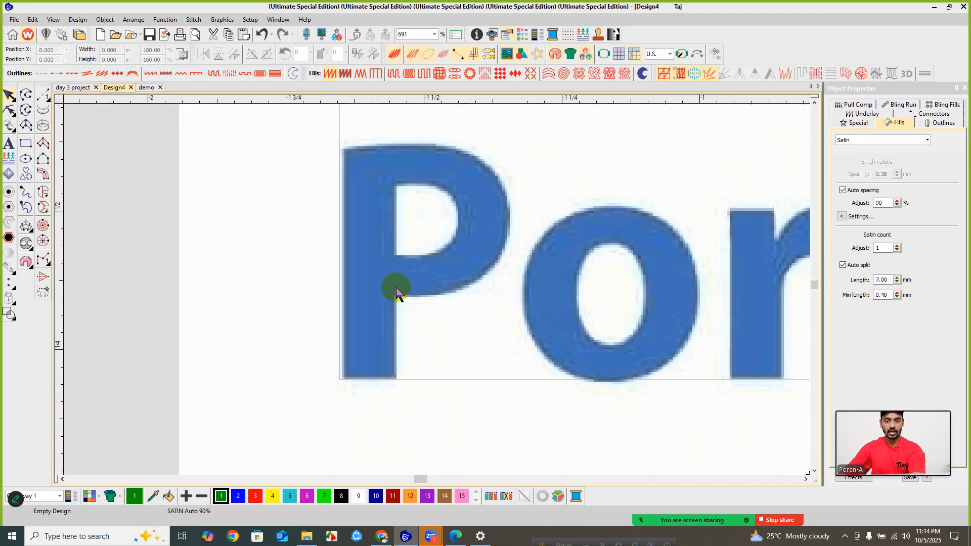
{"action": "left_click", "coordinate": [43, 143]}
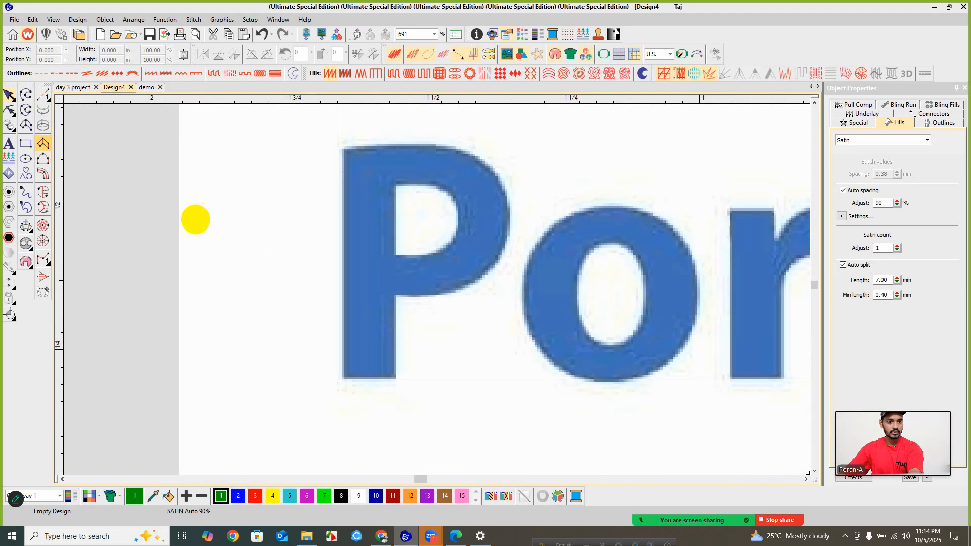
- Place Column A point pairs across the foot of the P's stem and diagonally across its upper corner
{"action": "left_click", "coordinate": [396, 378]}
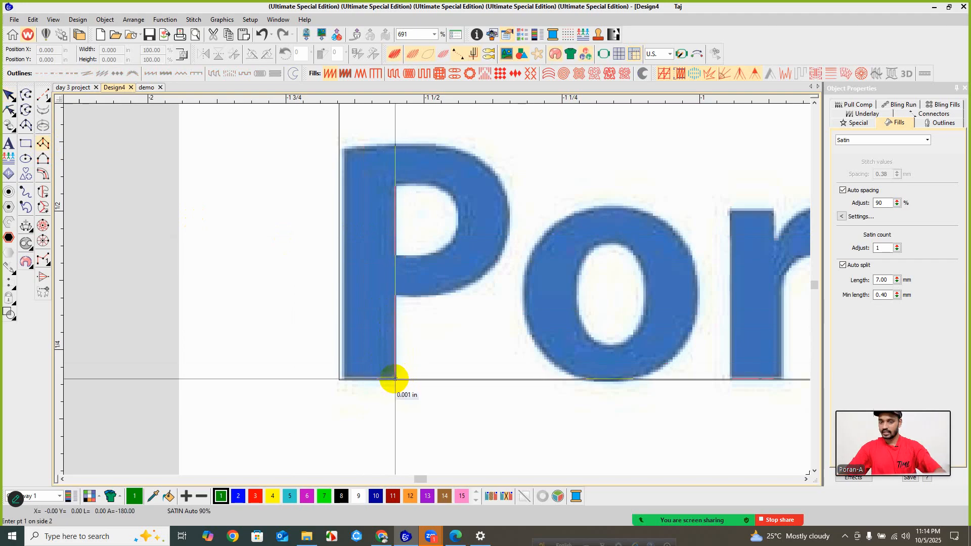
{"action": "left_click", "coordinate": [339, 379]}
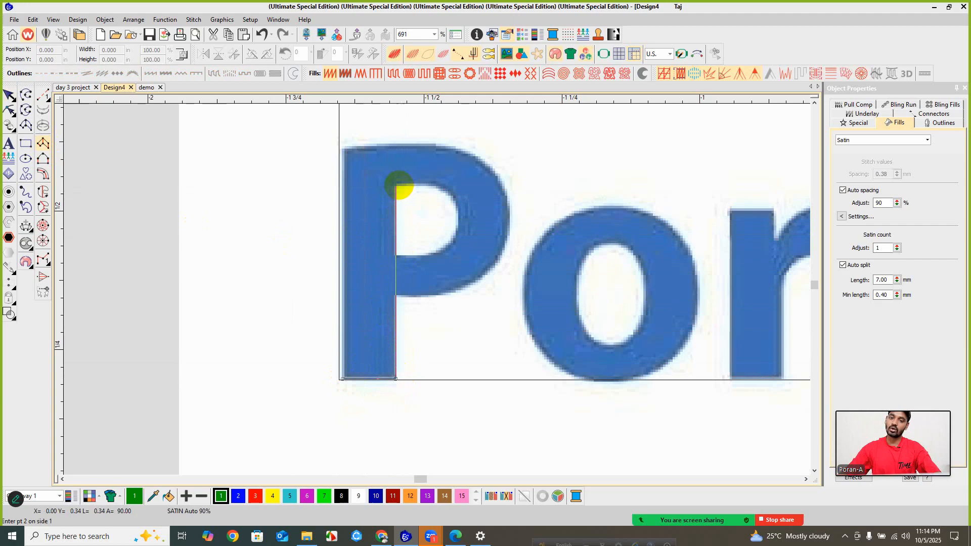
{"action": "left_click", "coordinate": [398, 186]}
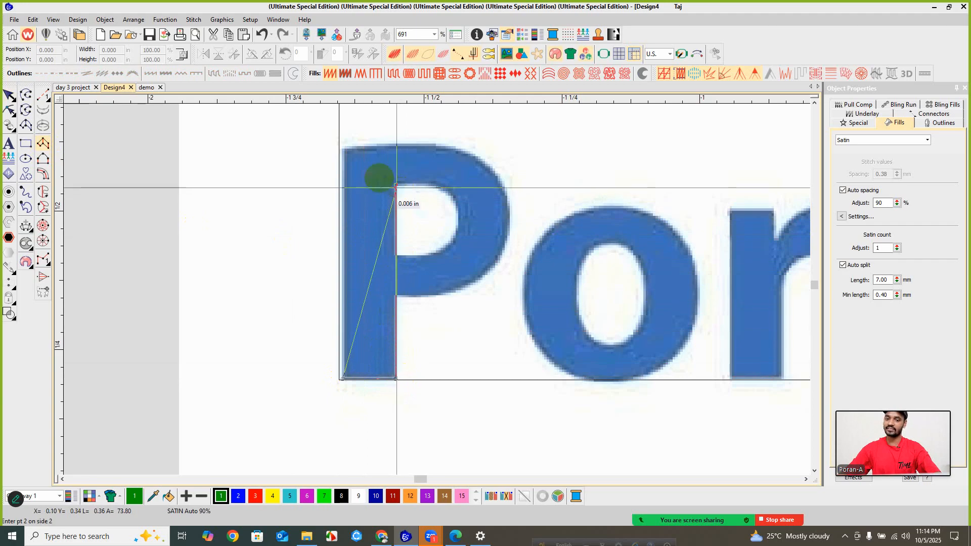
{"action": "left_click", "coordinate": [343, 149]}
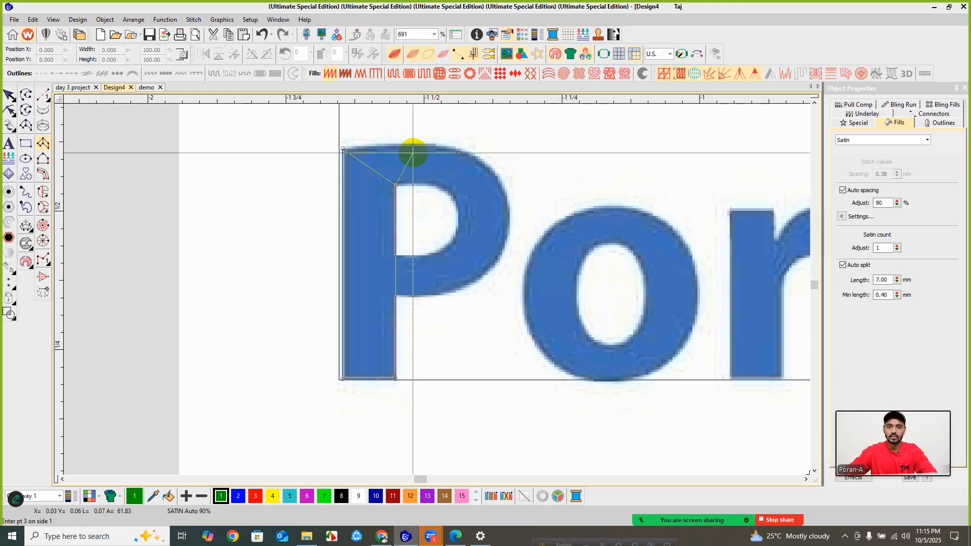
- Open the Zoom meeting chat, read the newest messages, and close the chat
{"action": "left_click", "coordinate": [432, 537]}
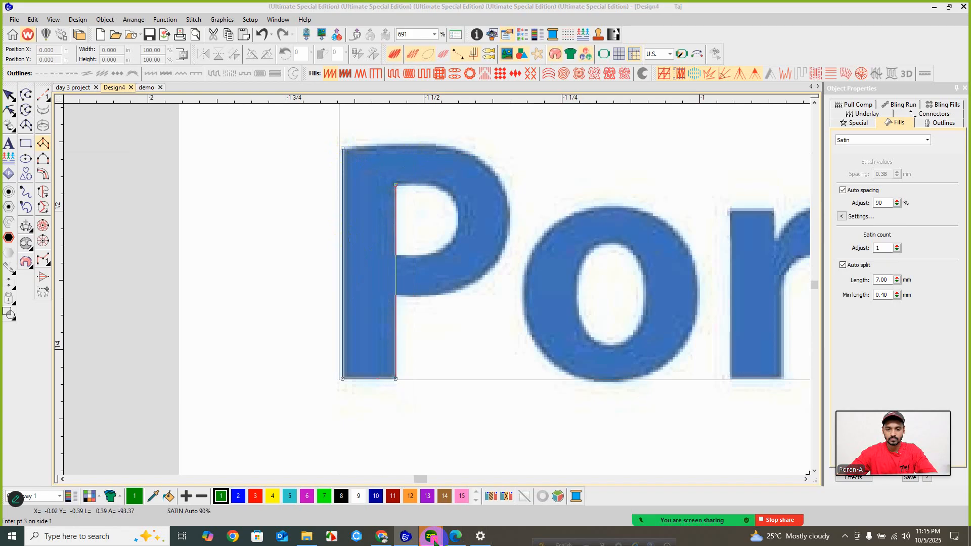
{"action": "left_click", "coordinate": [486, 485]}
{"action": "left_click", "coordinate": [641, 498]}
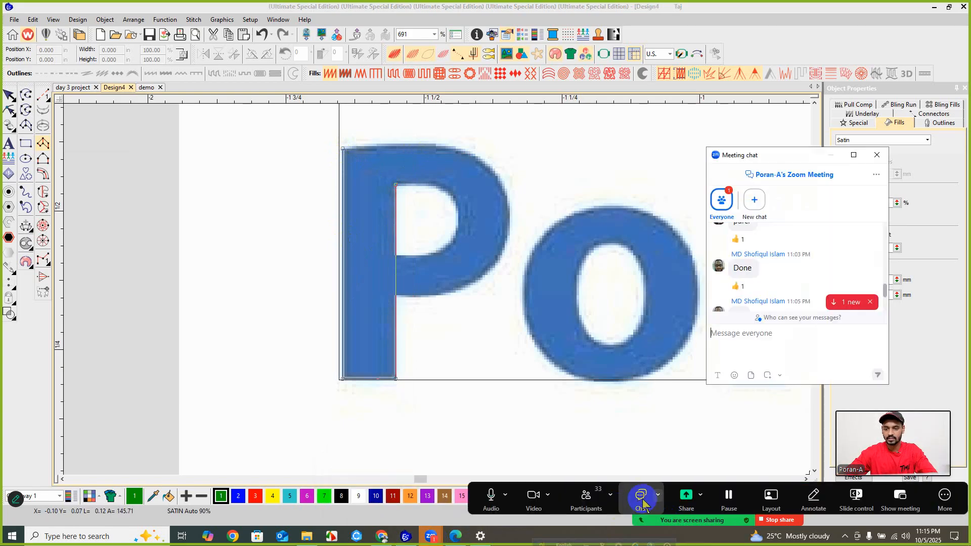
{"action": "left_click", "coordinate": [851, 301]}
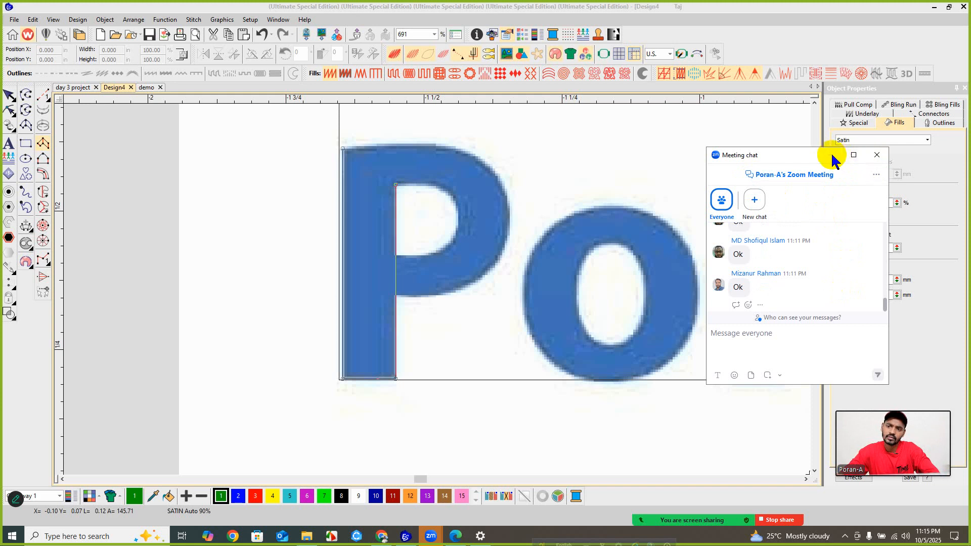
{"action": "left_click", "coordinate": [872, 156]}
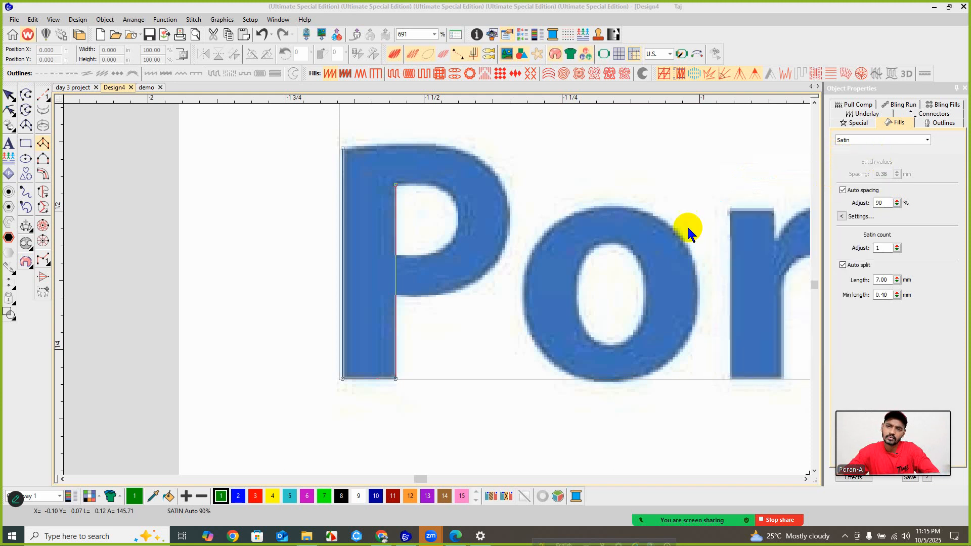
- Try an extra point at the P's inner corner, and remove the Column A points placed so far
{"action": "left_click", "coordinate": [399, 193]}
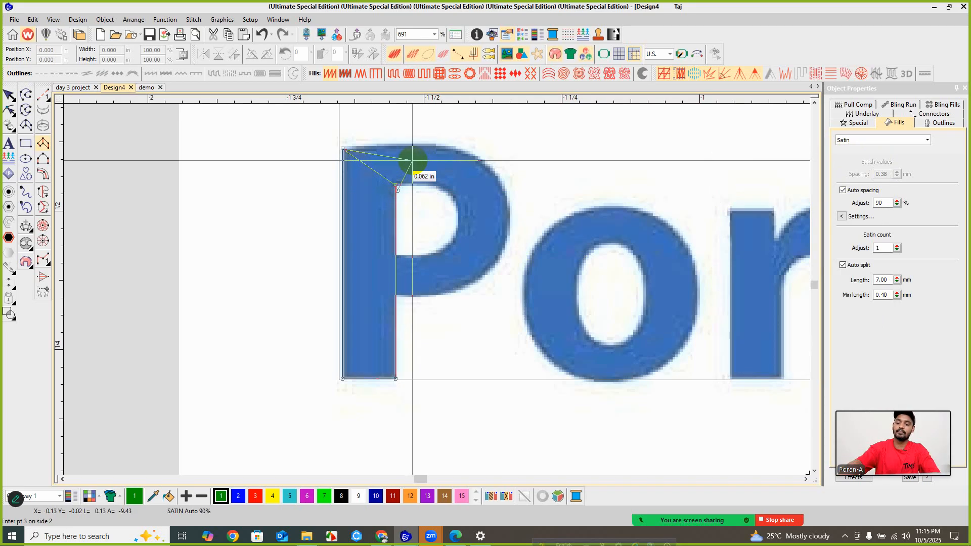
{"action": "key", "text": "BackSpace"}
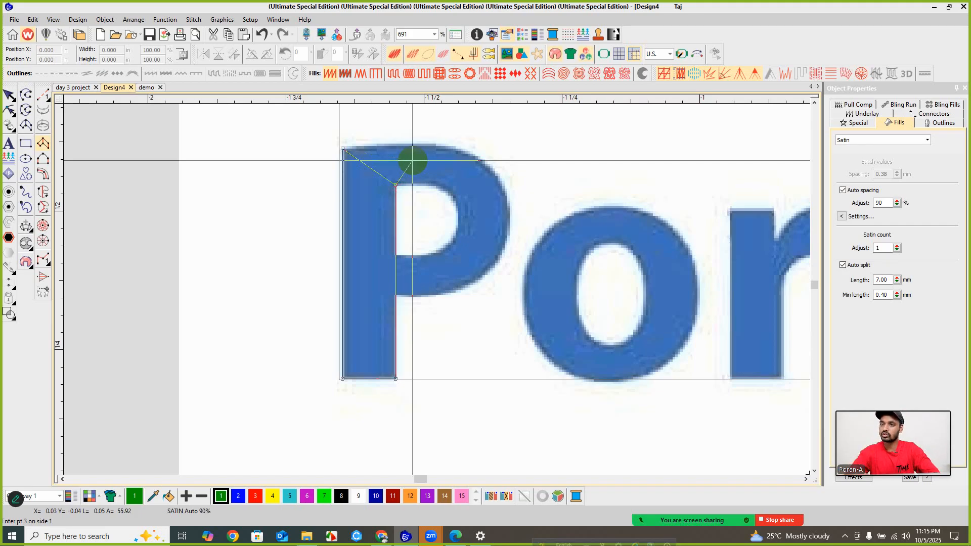
{"action": "right_click", "coordinate": [420, 159]}
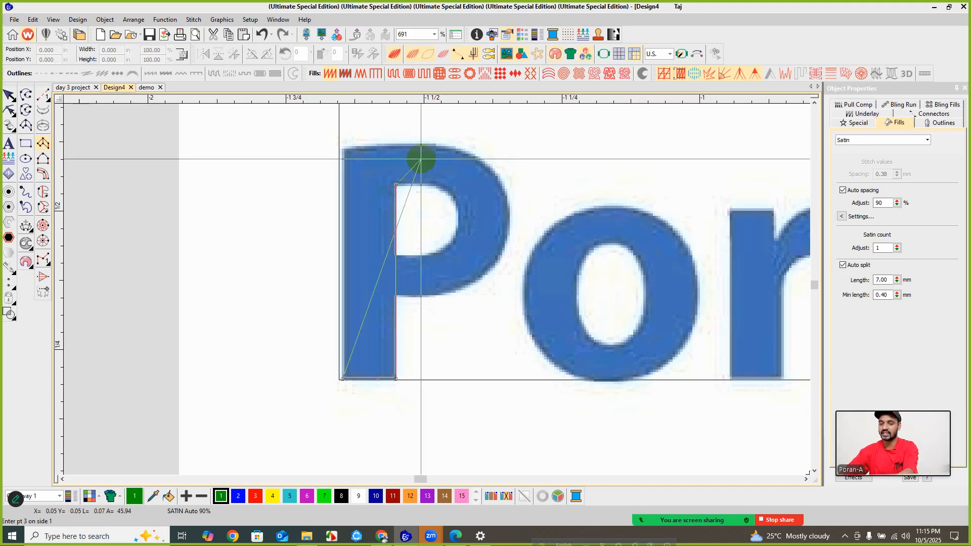
- Place the Column A point pairs on the P again, across the stem's foot and from the inner to the outer upper corner
{"action": "left_click", "coordinate": [396, 376]}
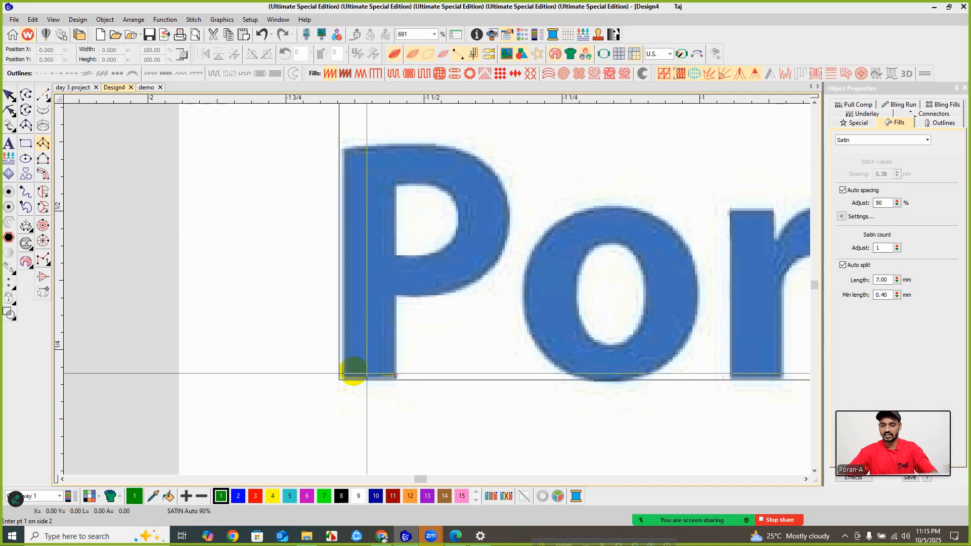
{"action": "left_click", "coordinate": [345, 375]}
{"action": "right_click", "coordinate": [343, 375]}
{"action": "left_click", "coordinate": [396, 187]}
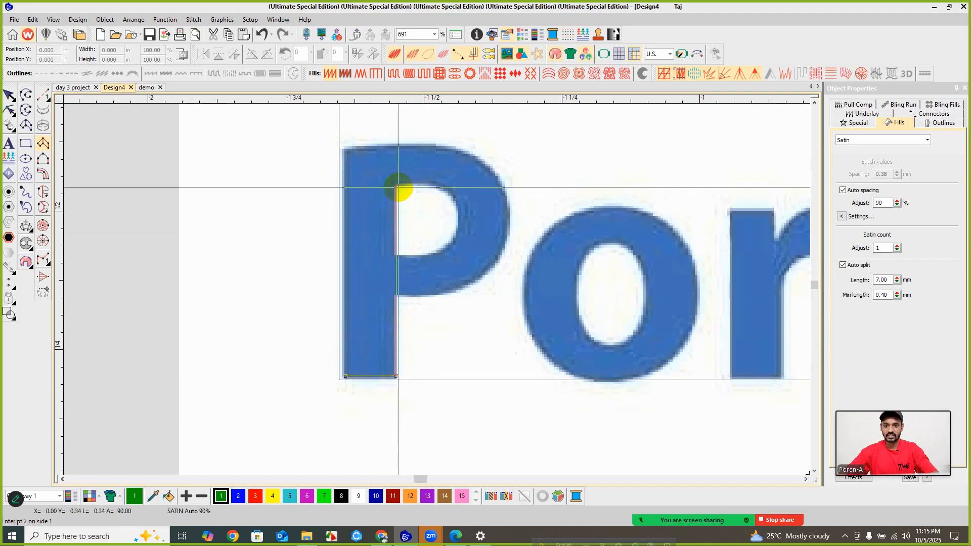
{"action": "left_click", "coordinate": [346, 151]}
{"action": "right_click", "coordinate": [348, 152]}
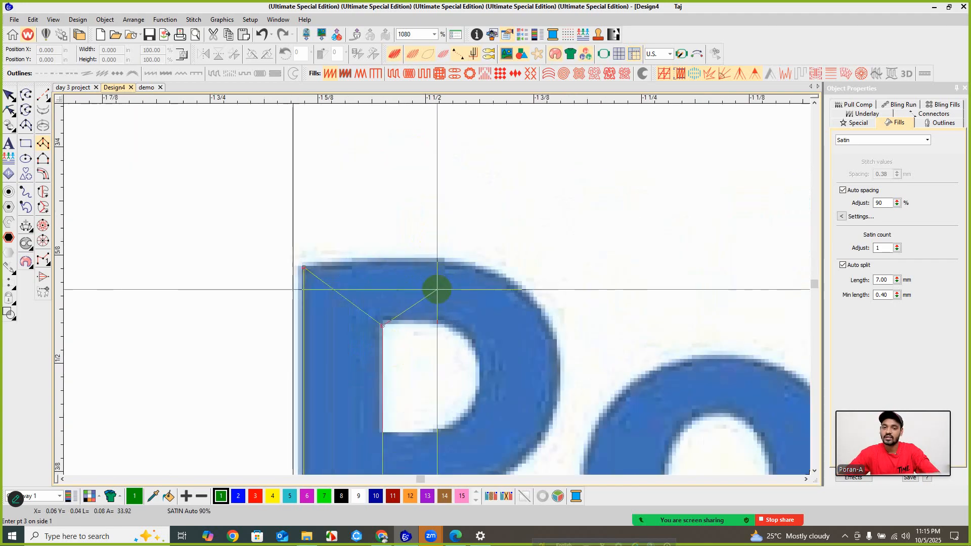
- Continue the Column A around the P's bowl with point pairs across its top, upper curve, lower curve and underside
{"action": "scroll", "coordinate": [434, 288], "scroll_direction": "up", "scroll_amount": 2}
{"action": "scroll", "coordinate": [435, 327], "scroll_direction": "down", "scroll_amount": 2}
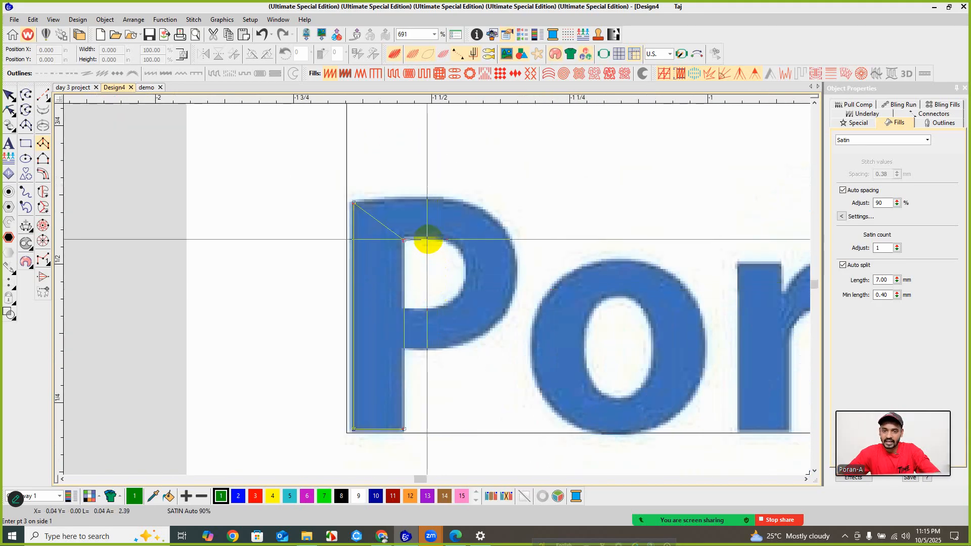
{"action": "left_click", "coordinate": [435, 238]}
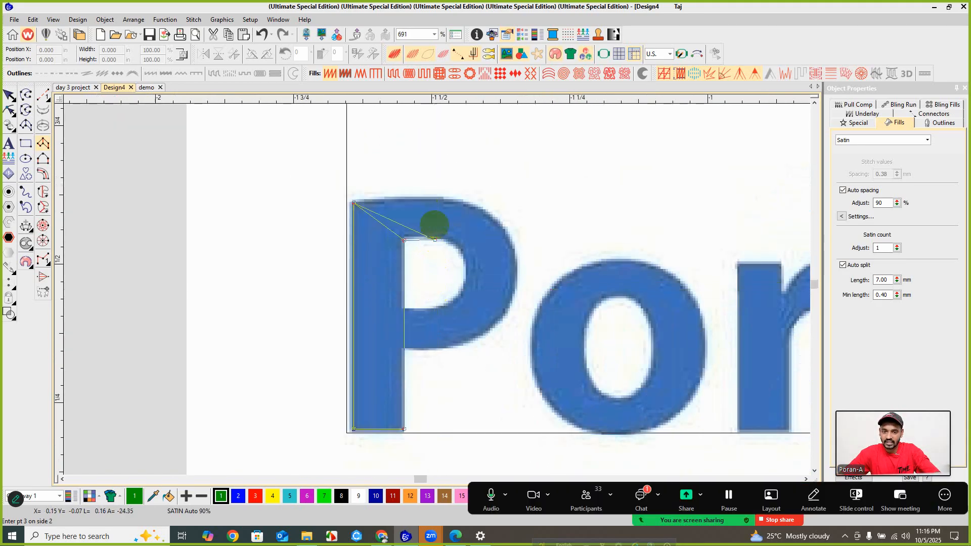
{"action": "left_click", "coordinate": [436, 198]}
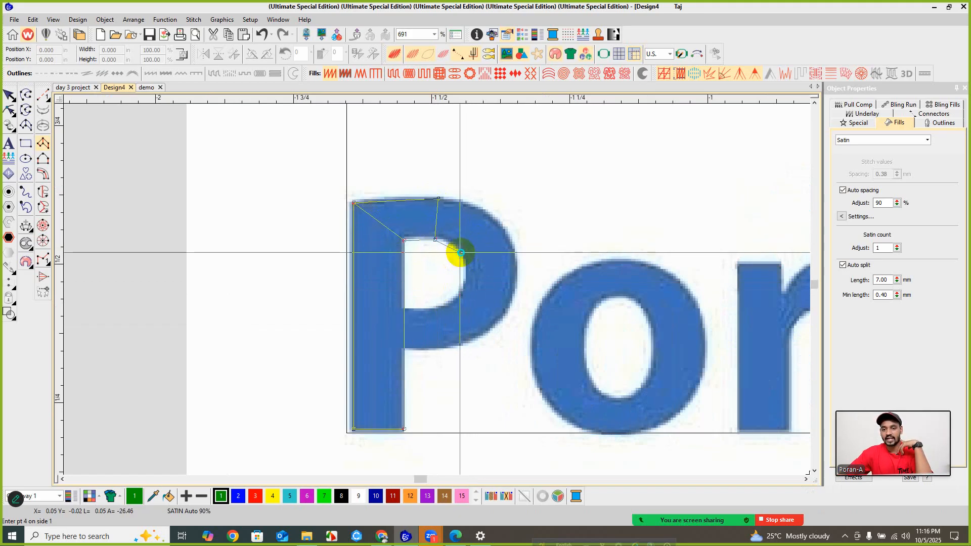
{"action": "left_click", "coordinate": [499, 223]}
{"action": "left_click", "coordinate": [460, 251]}
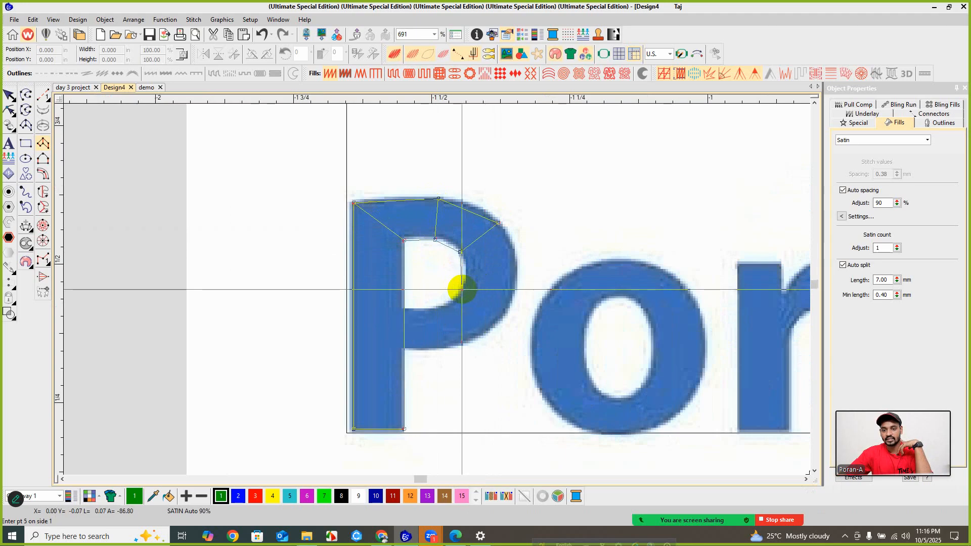
{"action": "left_click", "coordinate": [460, 289]}
{"action": "left_click", "coordinate": [495, 323]}
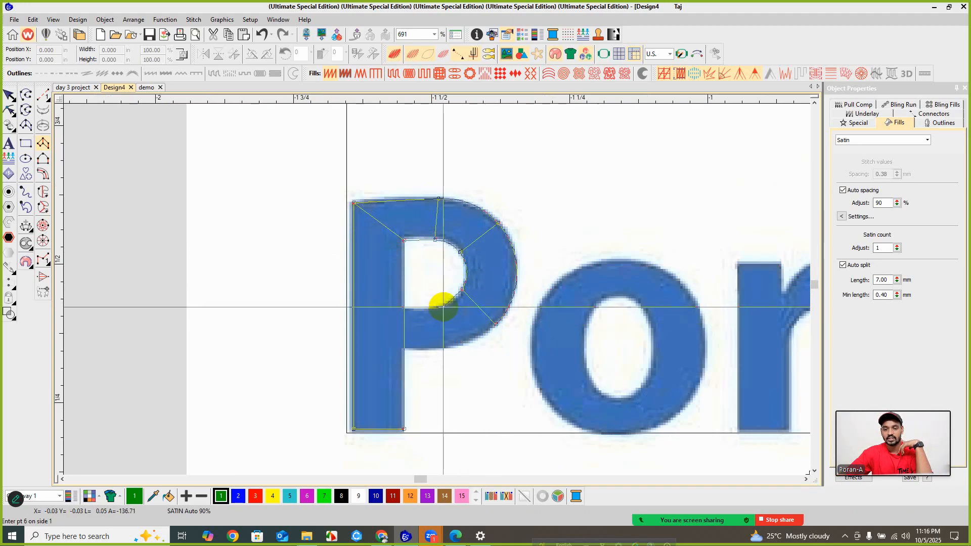
{"action": "left_click", "coordinate": [443, 307]}
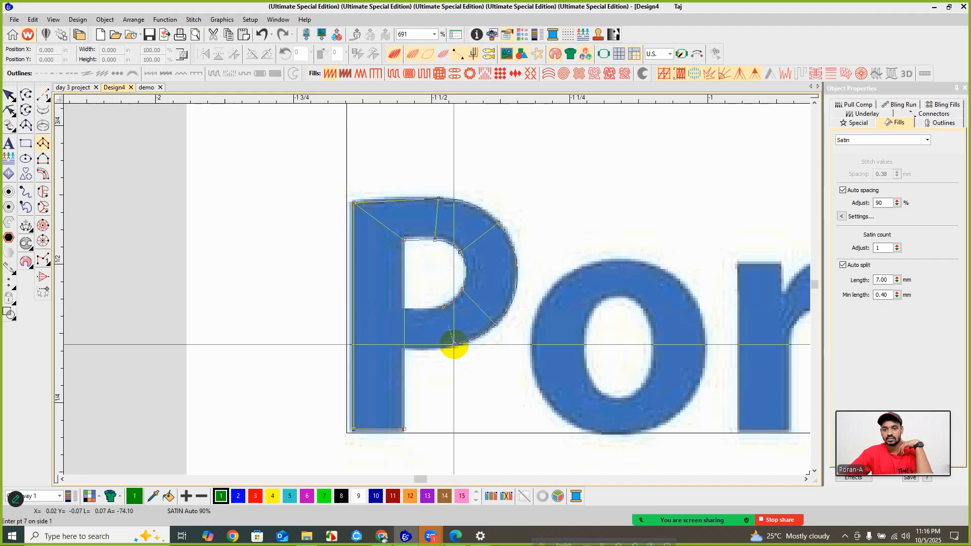
{"action": "left_click", "coordinate": [454, 344]}
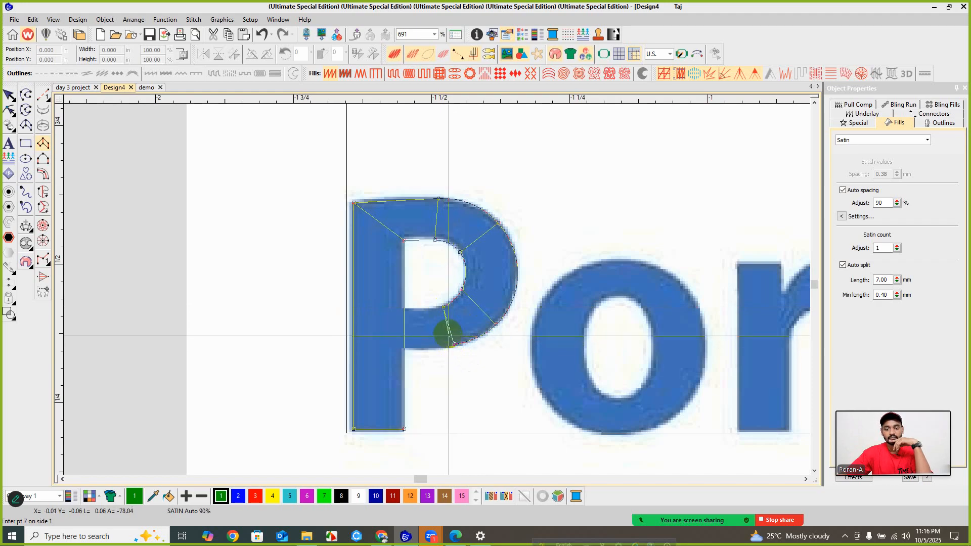
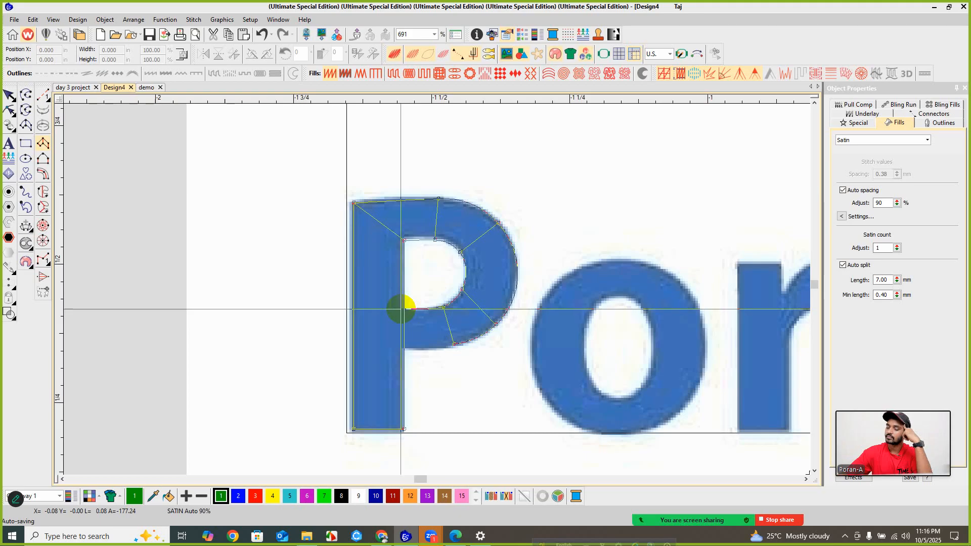
- Remove all the Column A points placed on the P and leave the unfinished column
{"action": "key", "text": "BackSpace"}
{"action": "key", "text": "BackSpace"}
{"action": "key", "text": "BackSpace"}
{"action": "key", "text": "BackSpace"}
{"action": "key", "text": "BackSpace"}
{"action": "key", "text": "BackSpace"}
{"action": "key", "text": "BackSpace"}
{"action": "key", "text": "BackSpace"}
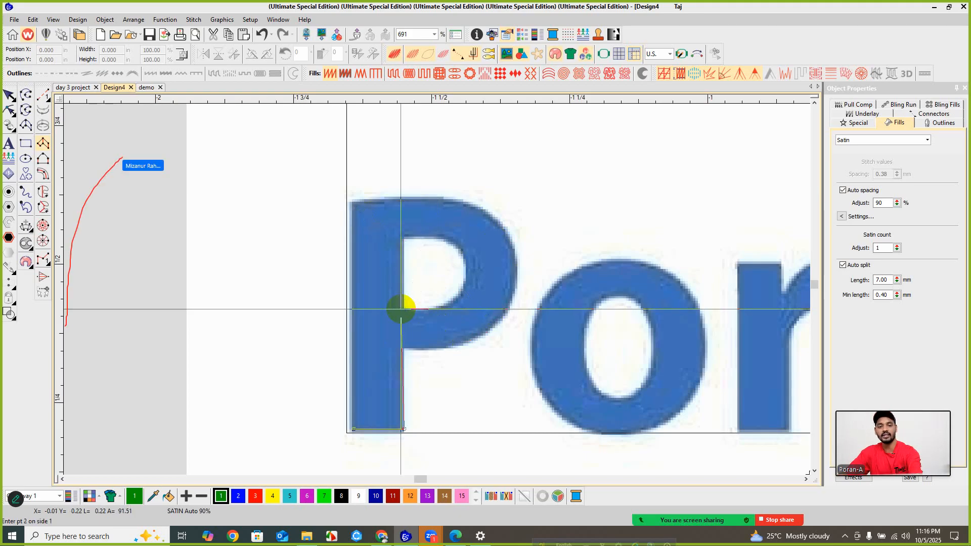
{"action": "scroll", "coordinate": [436, 285], "scroll_direction": "down", "scroll_amount": 6}
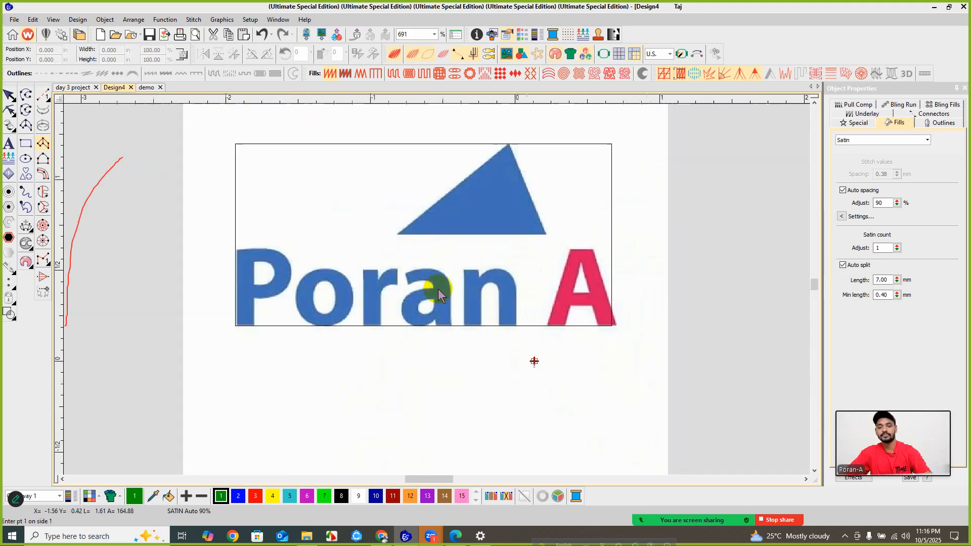
{"action": "scroll", "coordinate": [434, 287], "scroll_direction": "up", "scroll_amount": 1}
{"action": "scroll", "coordinate": [429, 280], "scroll_direction": "down", "scroll_amount": 1}
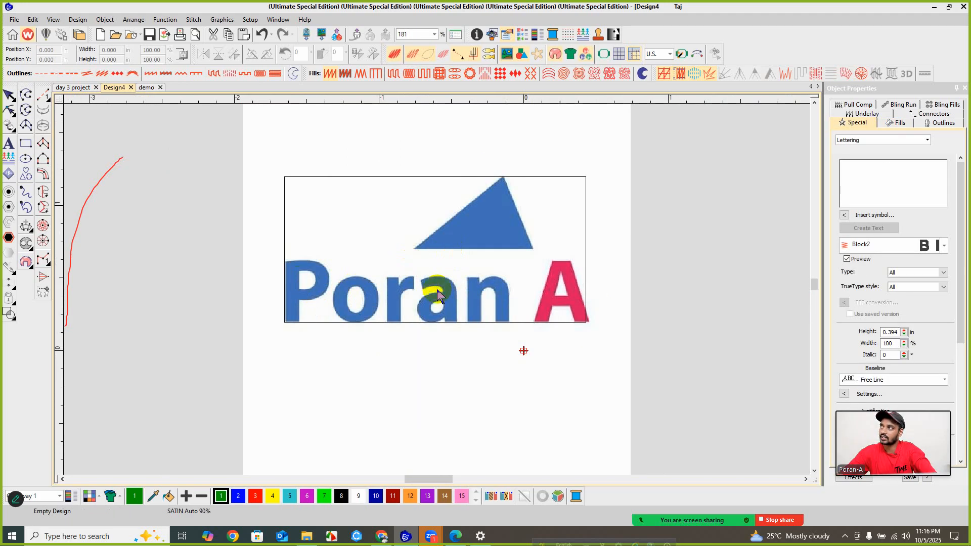
- Start a new Column A on the P with point pairs across the stem's foot and from the inner to the outer upper corner
{"action": "scroll", "coordinate": [438, 292], "scroll_direction": "up", "scroll_amount": 3}
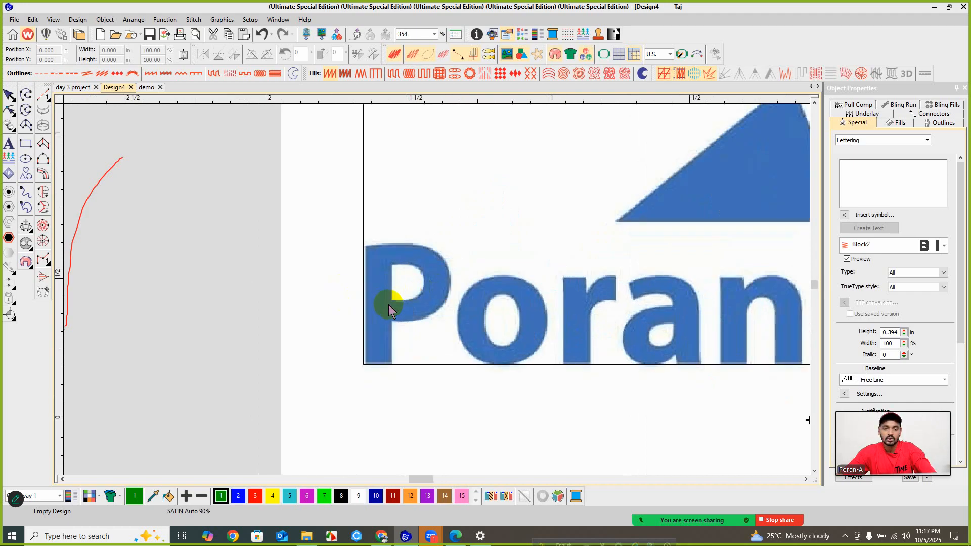
{"action": "scroll", "coordinate": [415, 298], "scroll_direction": "up", "scroll_amount": 2}
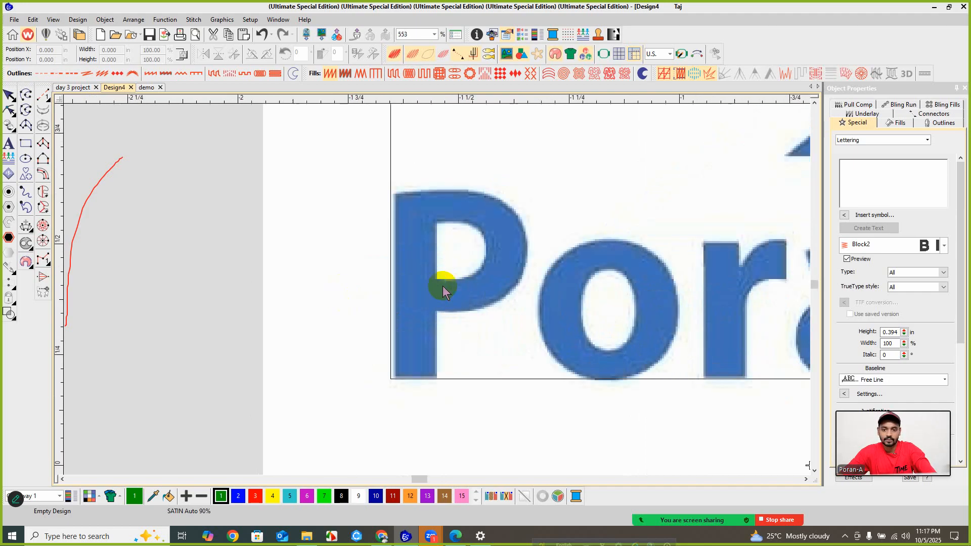
{"action": "left_click", "coordinate": [43, 143]}
{"action": "scroll", "coordinate": [440, 303], "scroll_direction": "up", "scroll_amount": 2}
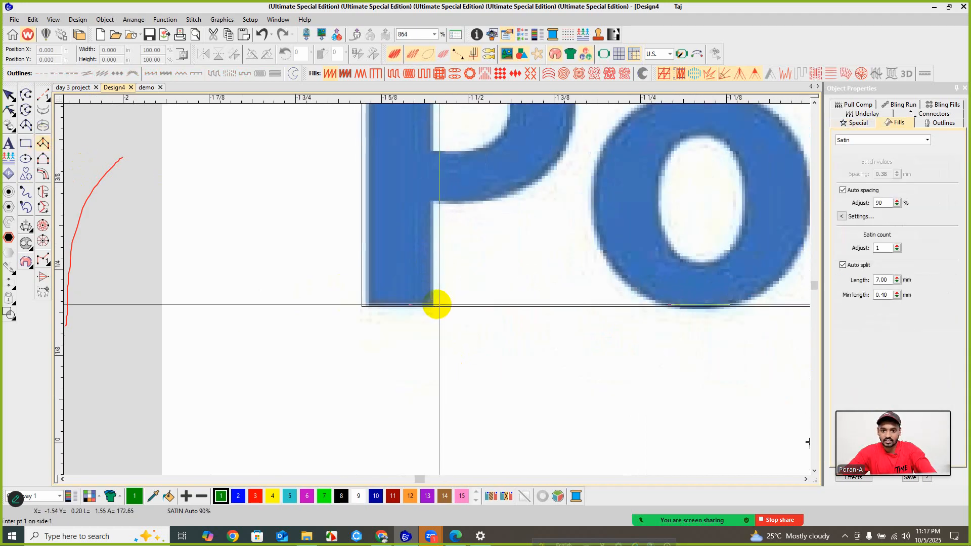
{"action": "left_click", "coordinate": [437, 304]}
{"action": "scroll", "coordinate": [445, 207], "scroll_direction": "down", "scroll_amount": 1}
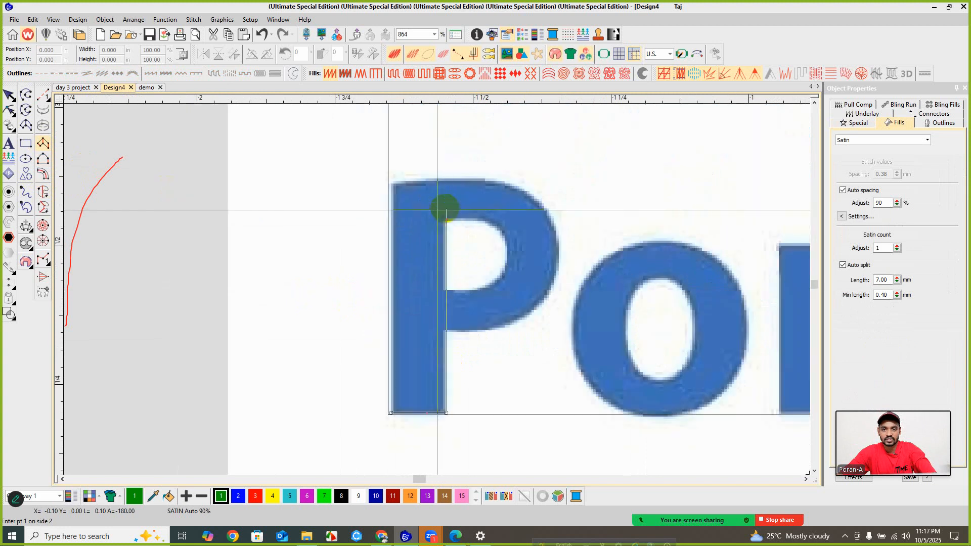
{"action": "left_click", "coordinate": [446, 221]}
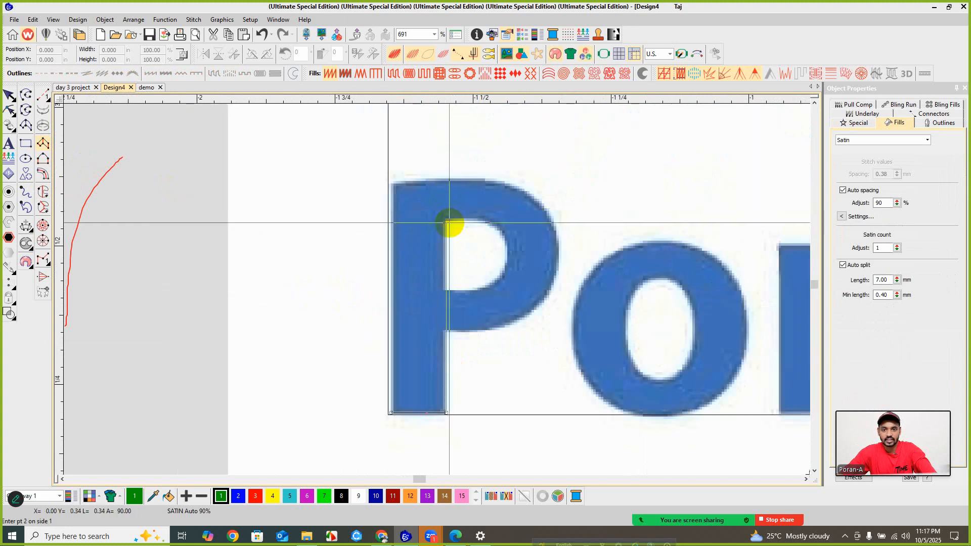
{"action": "left_click", "coordinate": [391, 183]}
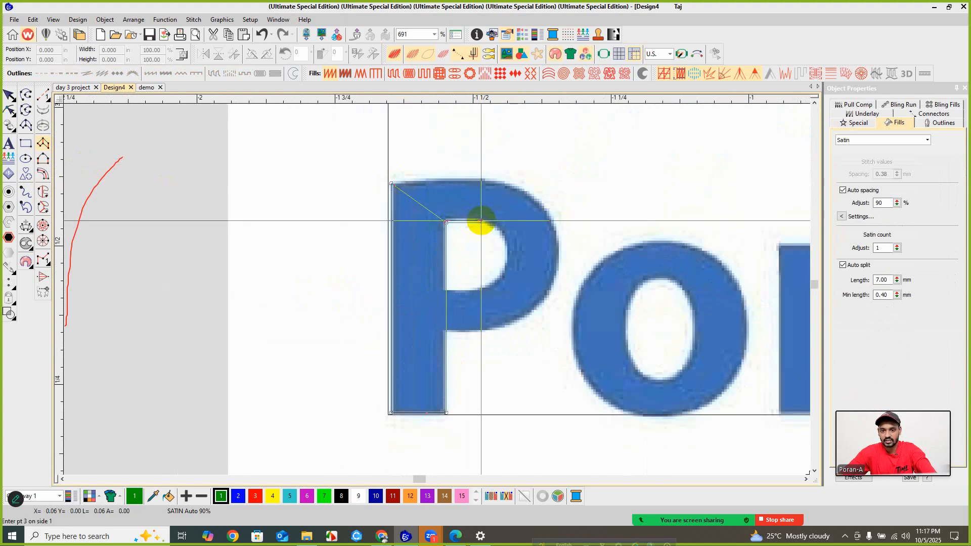
- Carry the Column A point pairs around the P's bowl to where its underside meets the stem, and generate the satin stitches
{"action": "left_click", "coordinate": [483, 183]}
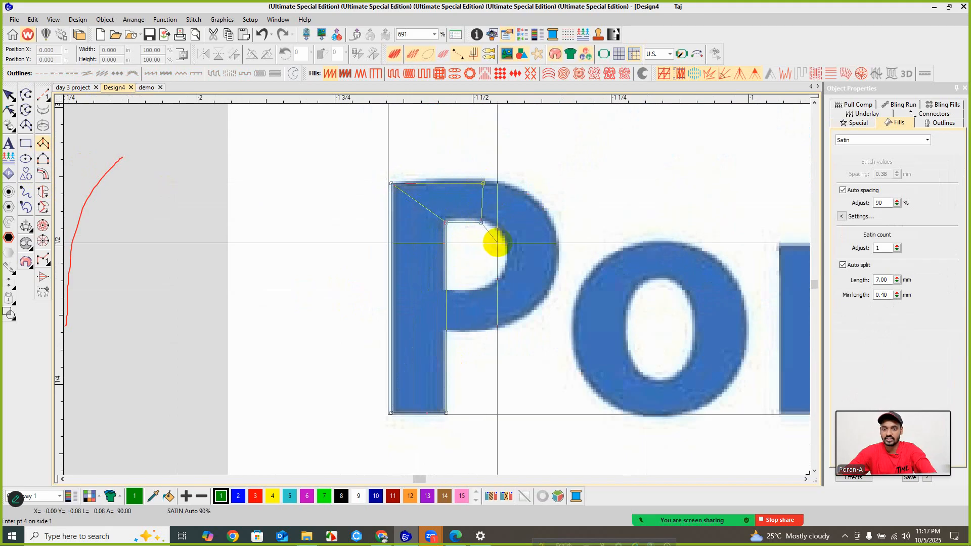
{"action": "left_click", "coordinate": [498, 229]}
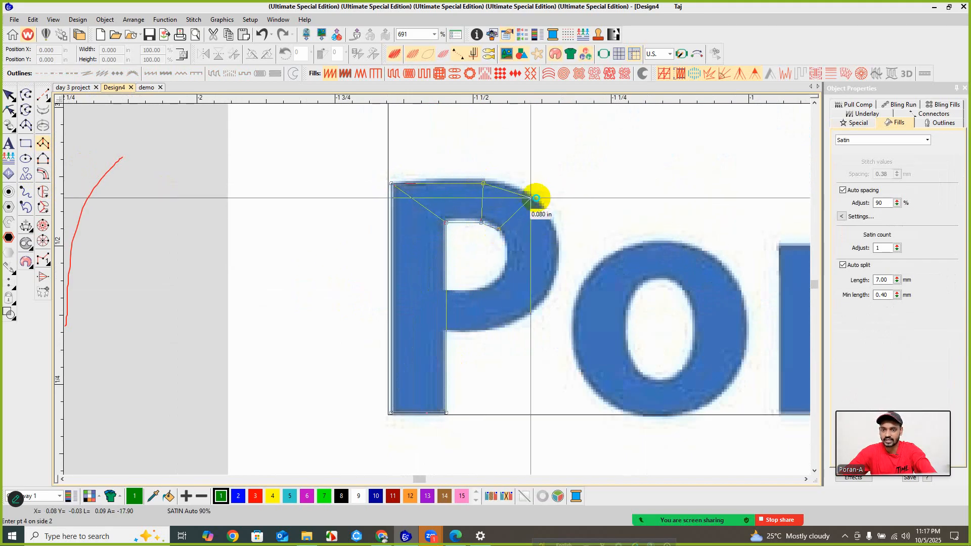
{"action": "left_click", "coordinate": [532, 199]}
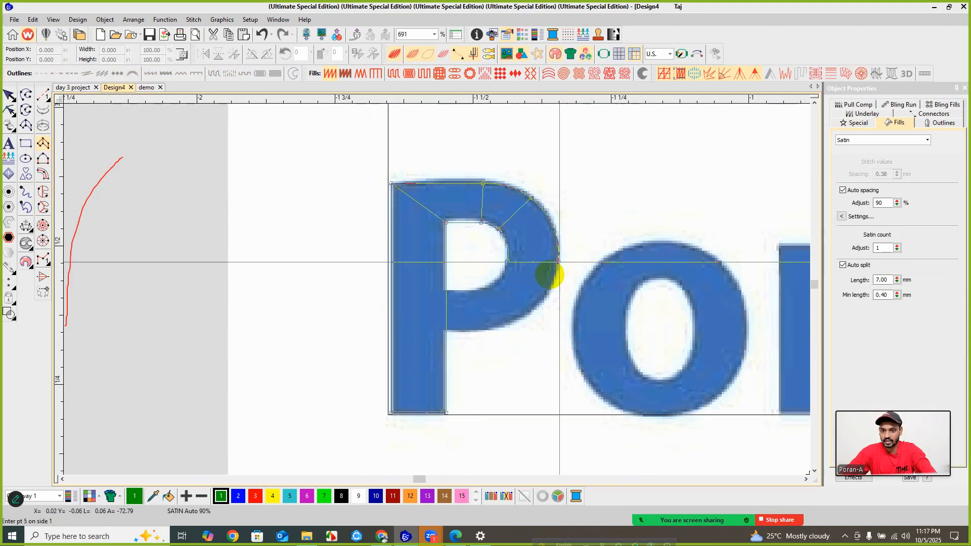
{"action": "left_click", "coordinate": [489, 286]}
{"action": "left_click", "coordinate": [500, 324]}
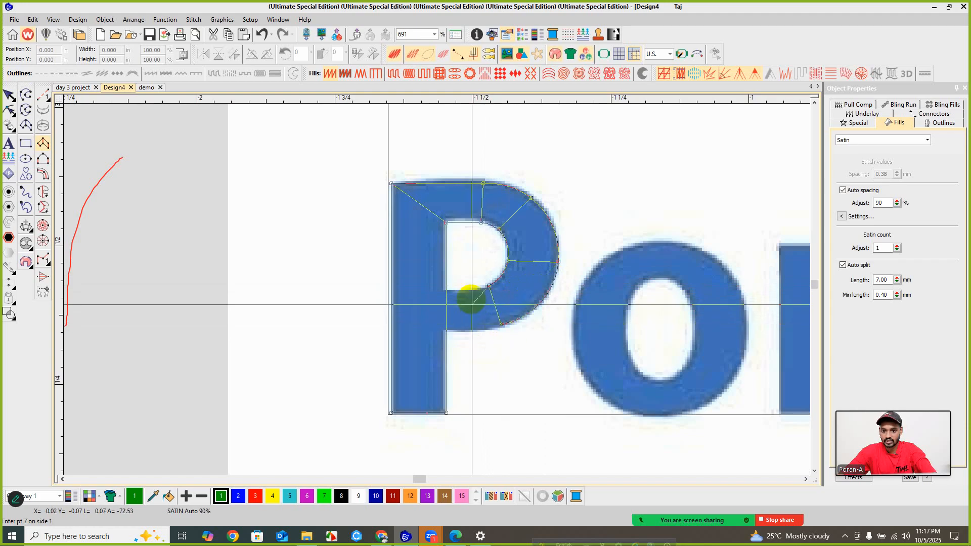
{"action": "left_click", "coordinate": [472, 289]}
{"action": "left_click", "coordinate": [475, 330]}
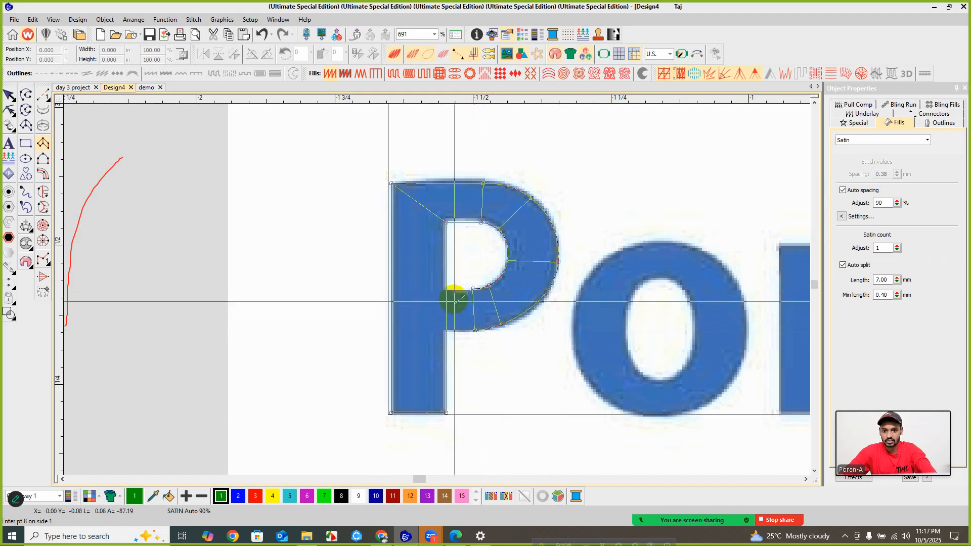
{"action": "left_click", "coordinate": [446, 291]}
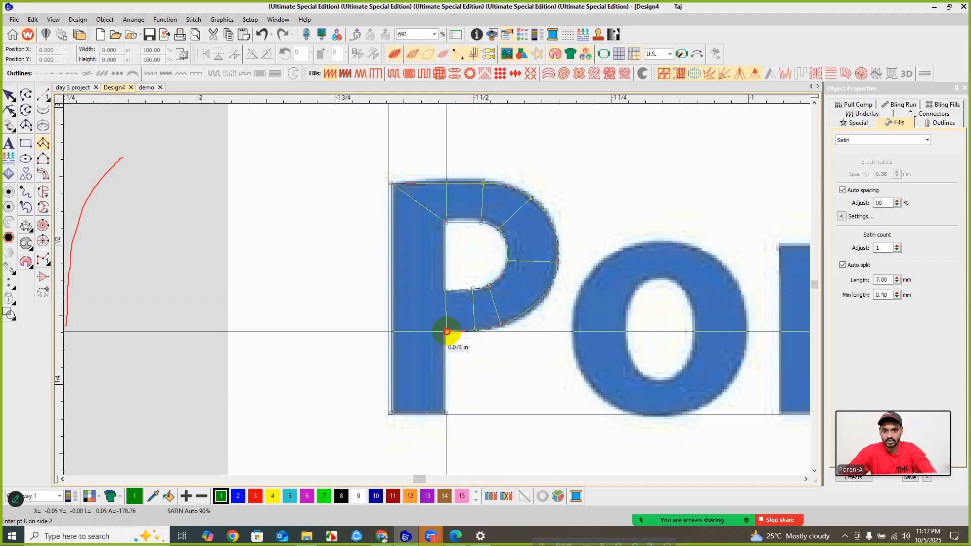
{"action": "key", "text": "Return"}
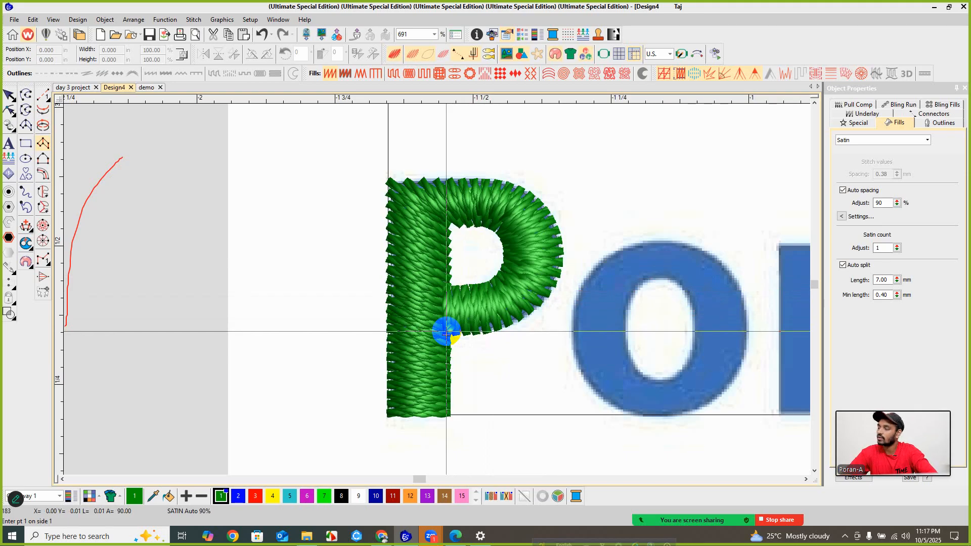
- Start a Column A on the letter o with point pairs across its top, upper-right curve and right side
{"action": "scroll", "coordinate": [617, 321], "scroll_direction": "down", "scroll_amount": 1}
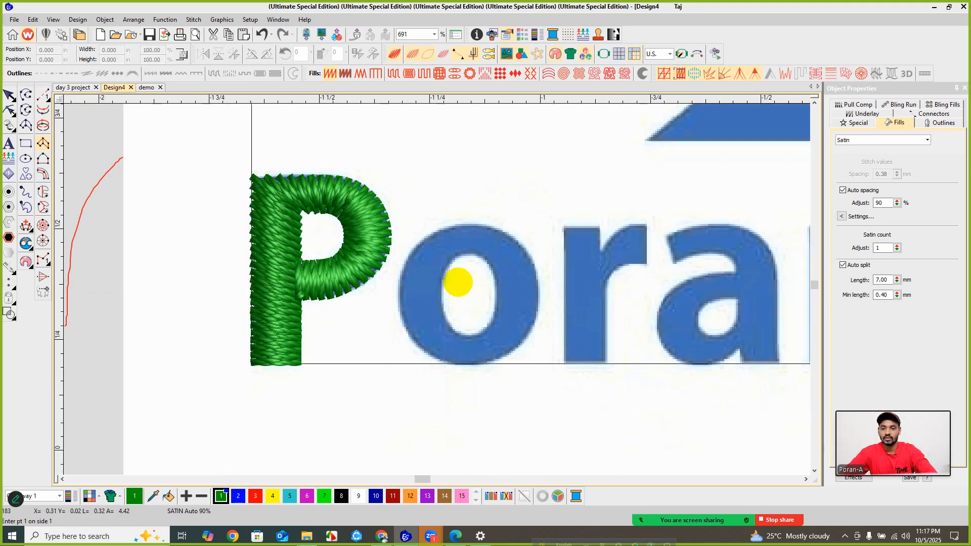
{"action": "scroll", "coordinate": [457, 277], "scroll_direction": "up", "scroll_amount": 1}
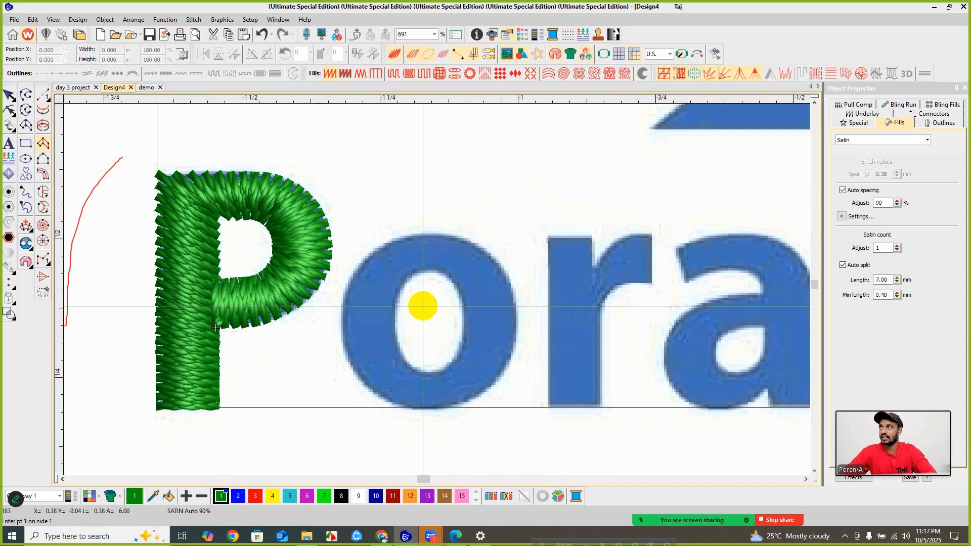
{"action": "left_click", "coordinate": [429, 276]}
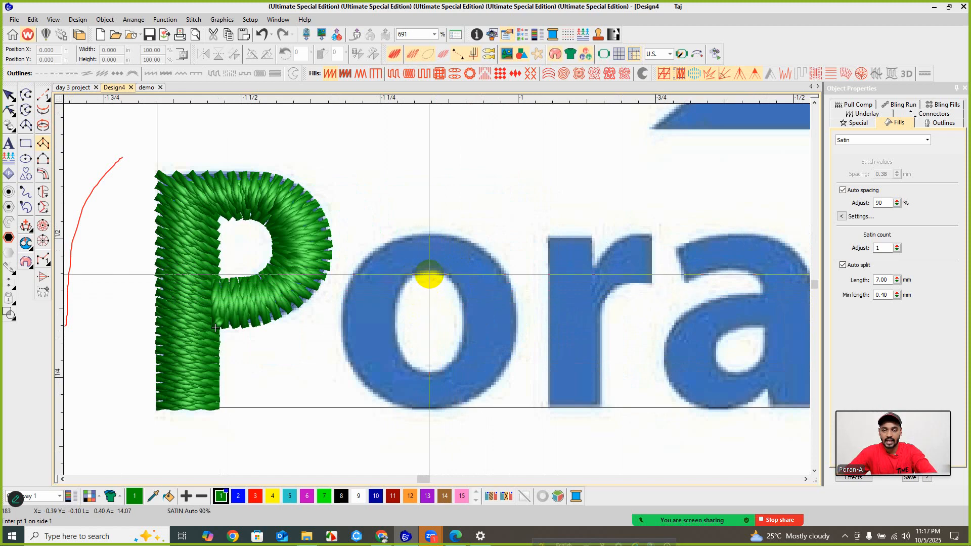
{"action": "left_click", "coordinate": [428, 234]}
{"action": "left_click", "coordinate": [451, 280]}
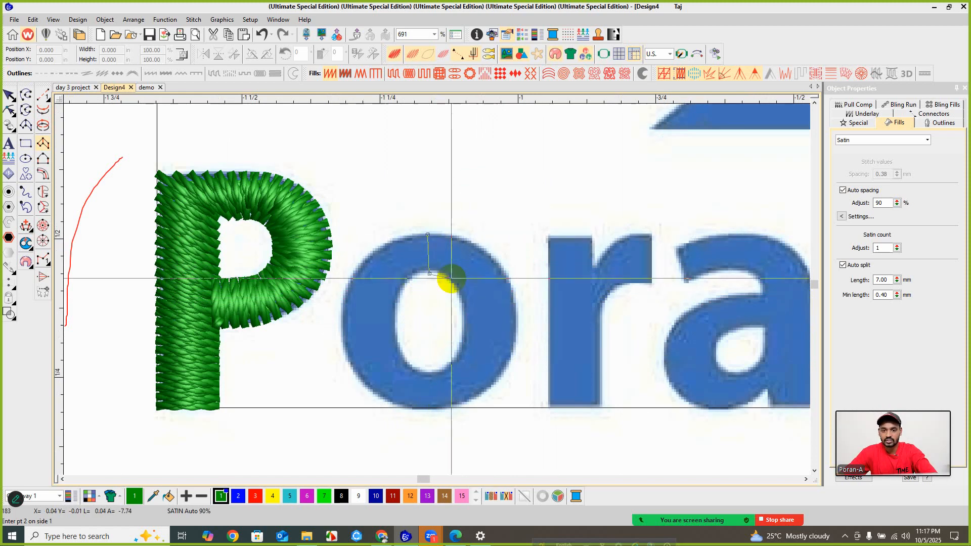
{"action": "left_click", "coordinate": [477, 249]}
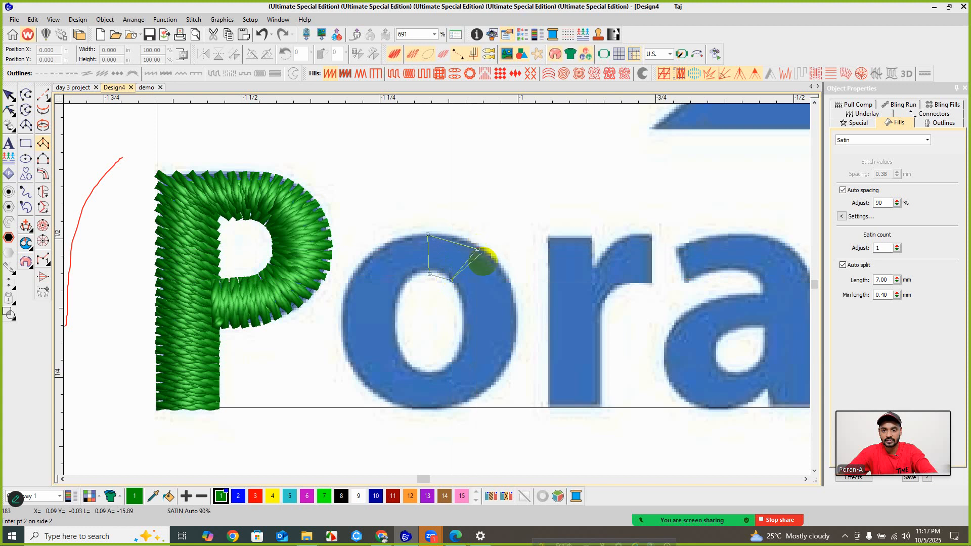
{"action": "left_click", "coordinate": [464, 318]}
{"action": "left_click", "coordinate": [515, 317]}
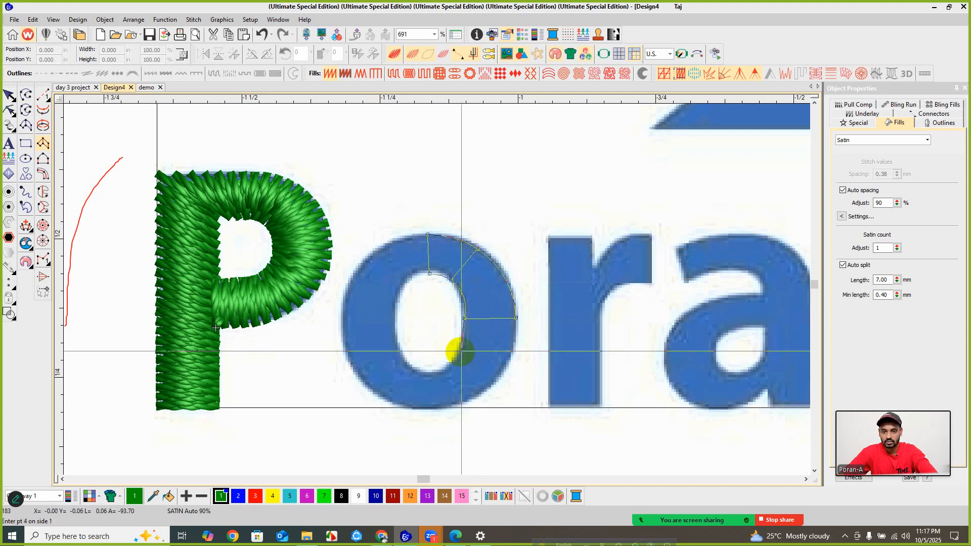
- Continue the o's Column A with point pairs across its lower-right curve, bottom and lower-left curve
{"action": "left_click", "coordinate": [458, 352]}
{"action": "left_click", "coordinate": [488, 391]}
{"action": "left_click", "coordinate": [437, 372]}
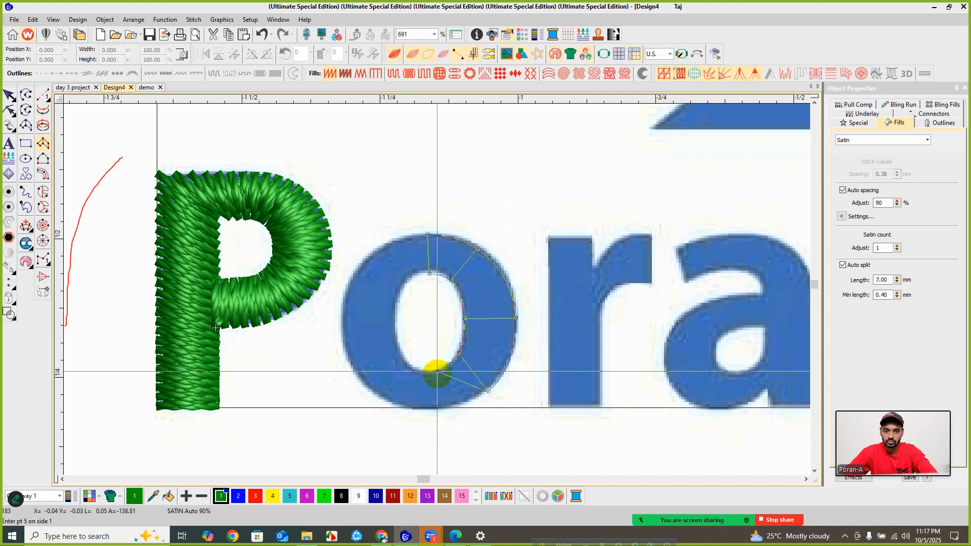
{"action": "left_click", "coordinate": [434, 408]}
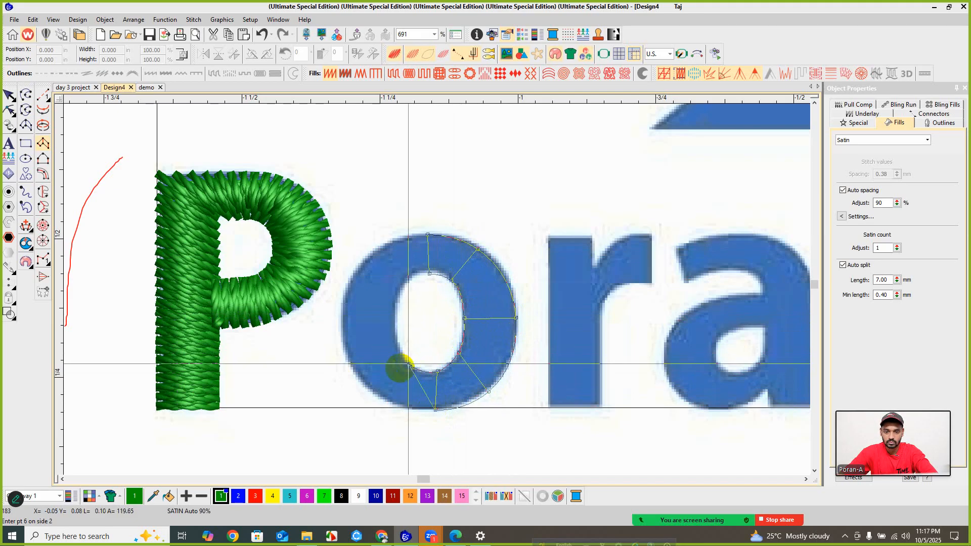
{"action": "left_click", "coordinate": [409, 364]}
{"action": "left_click", "coordinate": [374, 393]}
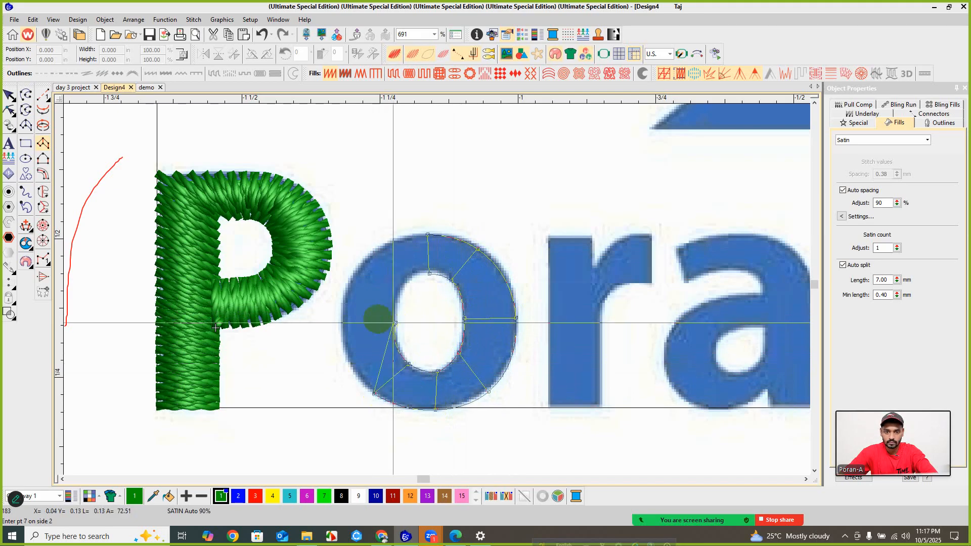
- Close the o's Column A with point pairs across its left side, upper-left curve and starting top edge, and generate the stitches
{"action": "left_click", "coordinate": [340, 320]}
{"action": "left_click", "coordinate": [404, 286]}
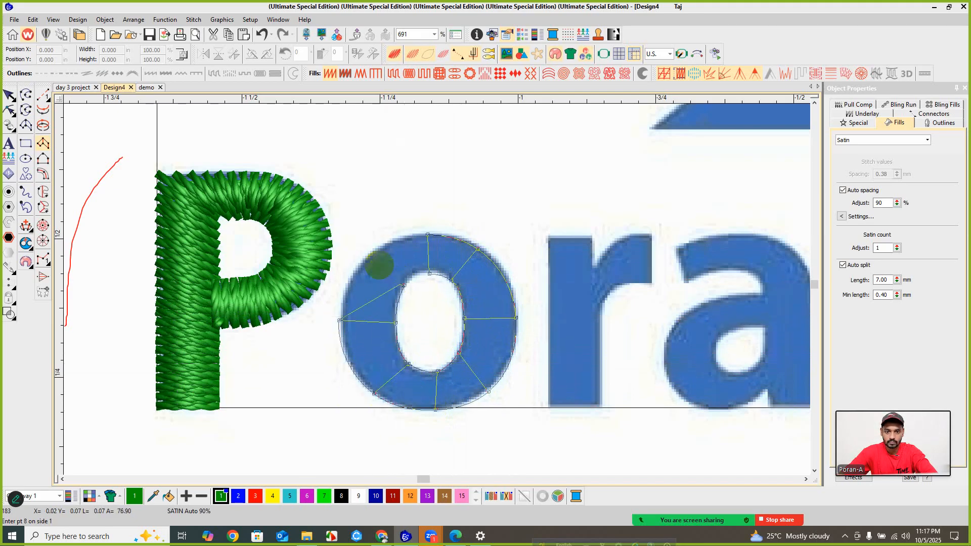
{"action": "left_click", "coordinate": [372, 255]}
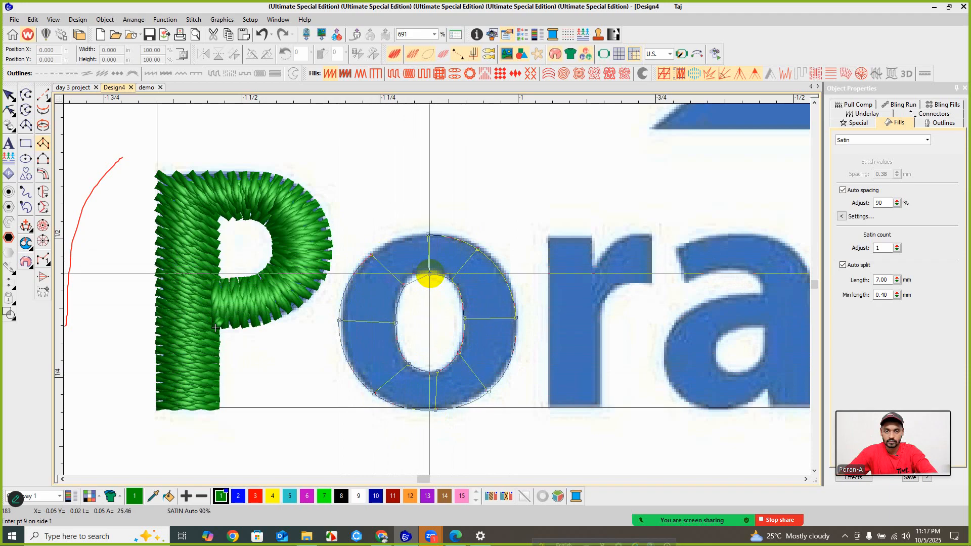
{"action": "left_click", "coordinate": [429, 274]}
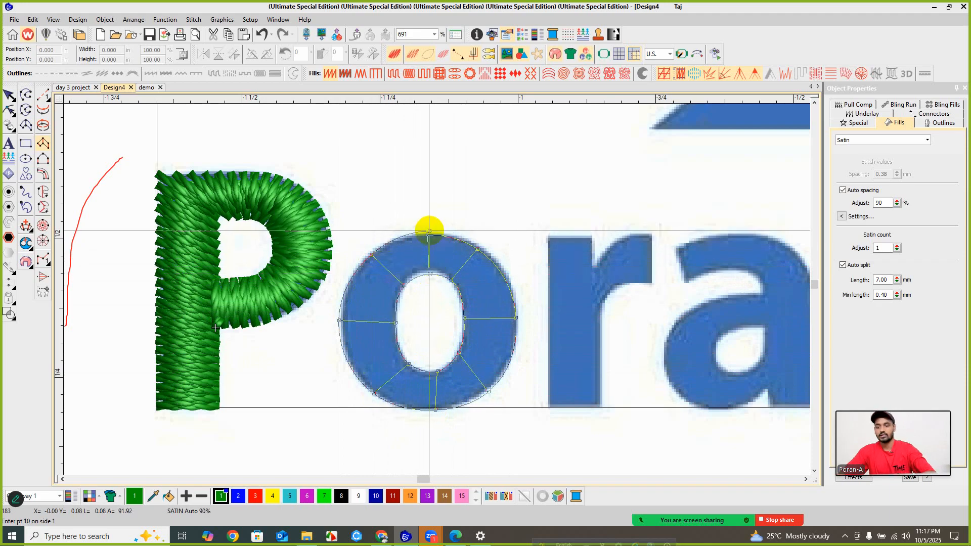
{"action": "left_click", "coordinate": [428, 231]}
{"action": "key", "text": "Return"}
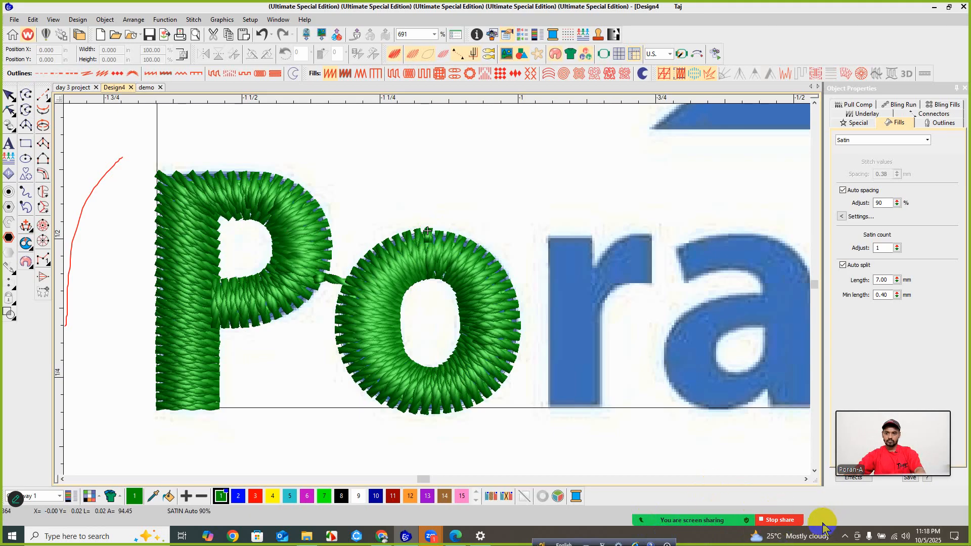
- Mute the microphone and turn off the camera in the Zoom meeting
{"action": "mouse_move", "coordinate": [640, 501]}
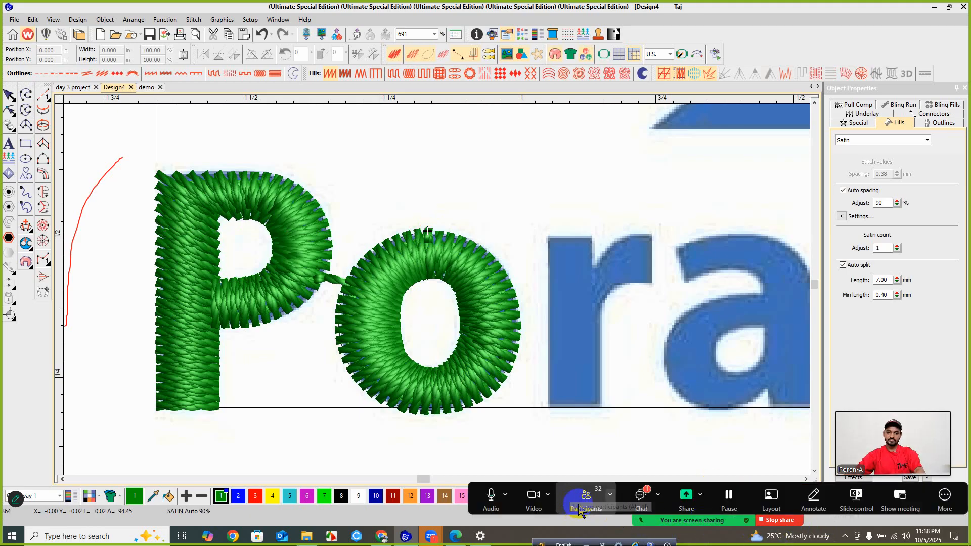
{"action": "left_click", "coordinate": [482, 504]}
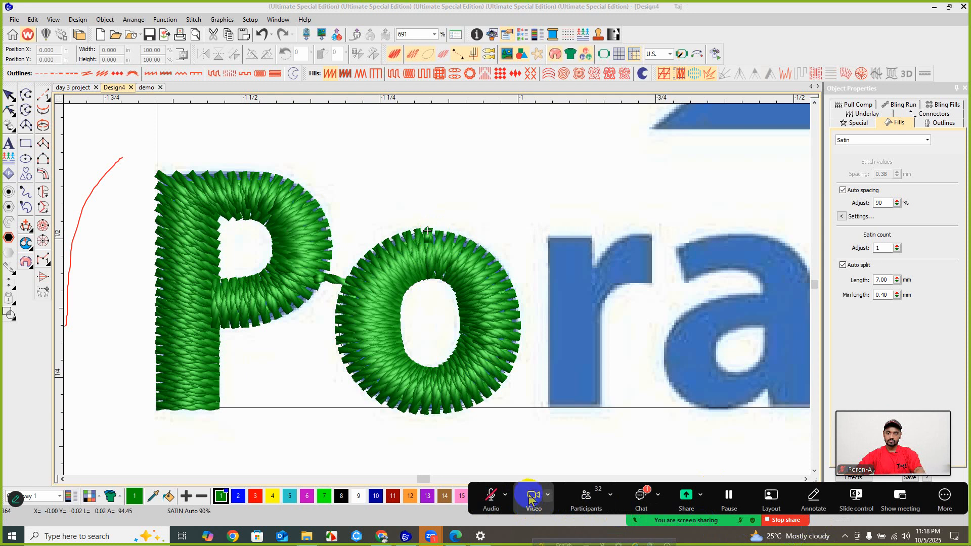
{"action": "left_click", "coordinate": [530, 515]}
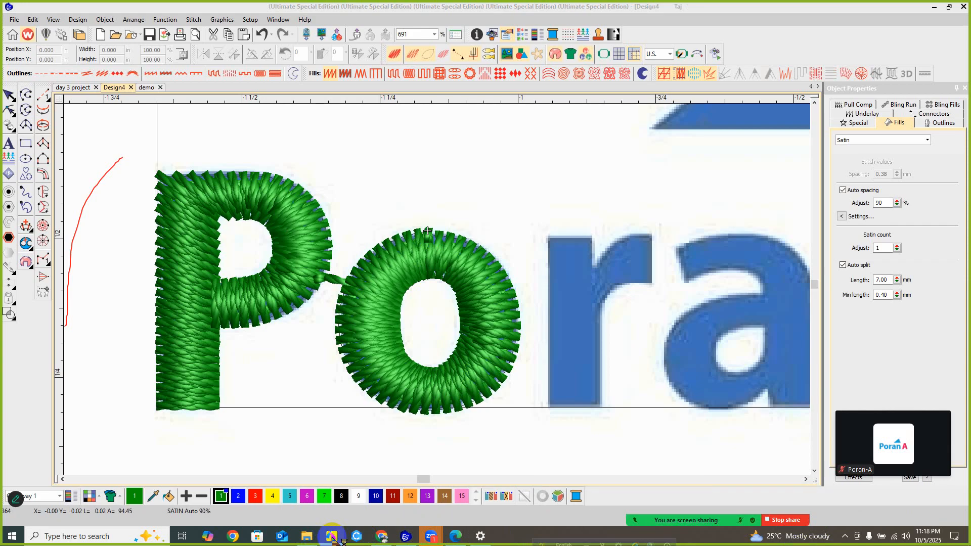
- Read the latest messages in the Zoom meeting chat and close the chat window
{"action": "mouse_move", "coordinate": [526, 502]}
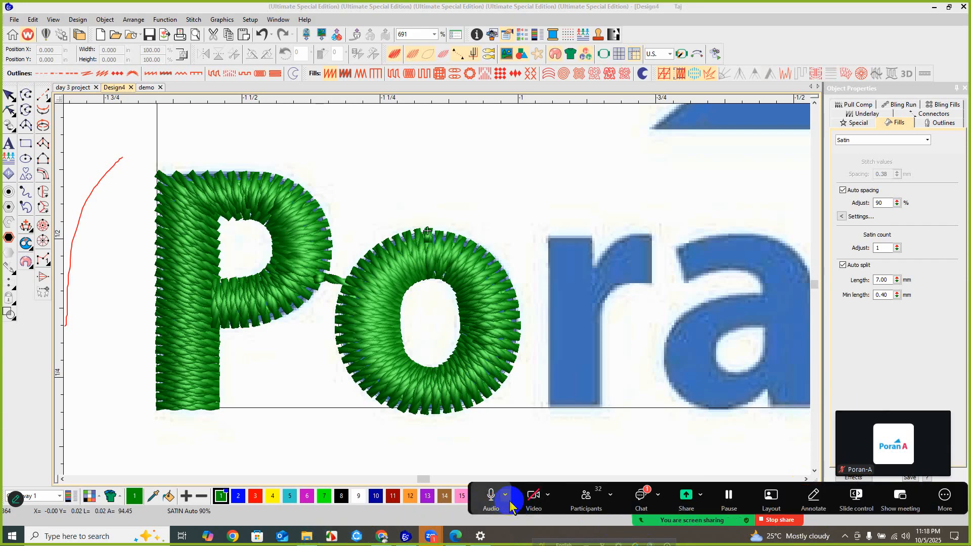
{"action": "left_click", "coordinate": [639, 500]}
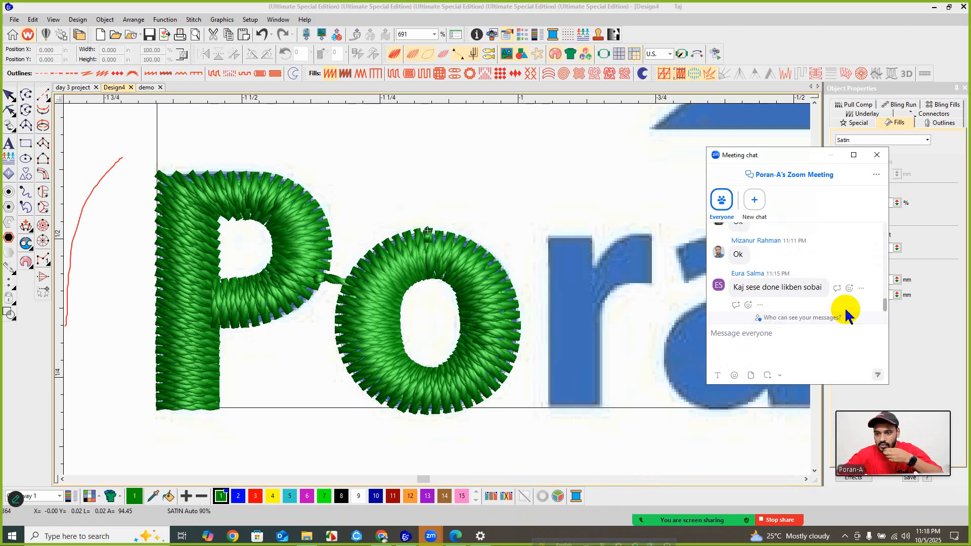
{"action": "left_click", "coordinate": [876, 155]}
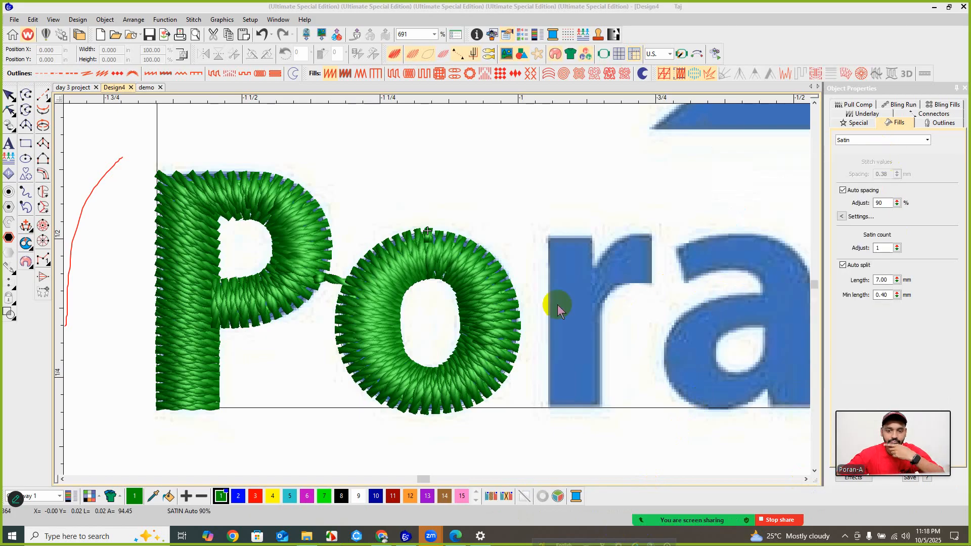
- Digitize the r's stem as a Column C from its bottom centre to its top centre, and narrow it to about 0.084 in wide
{"action": "scroll", "coordinate": [437, 289], "scroll_direction": "down", "scroll_amount": 3}
{"action": "scroll", "coordinate": [438, 289], "scroll_direction": "up", "scroll_amount": 2}
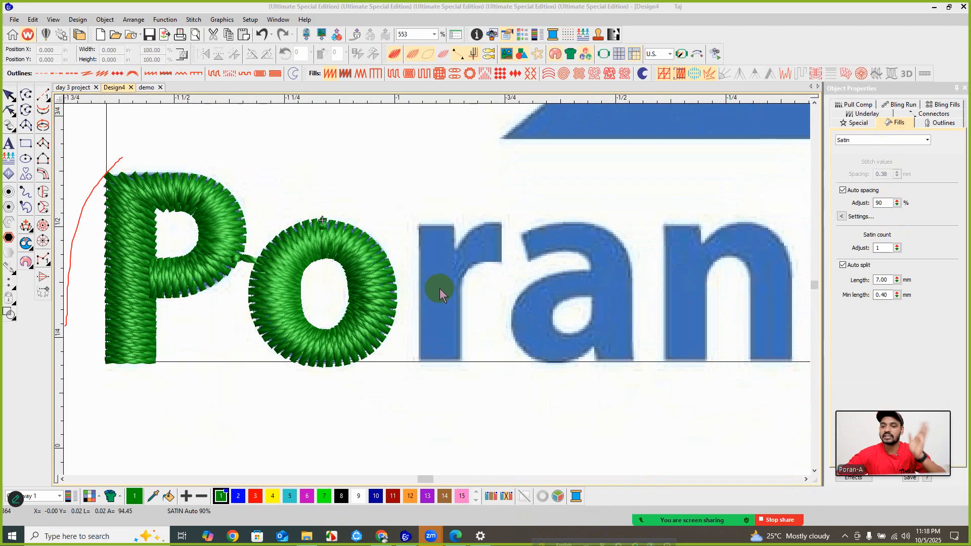
{"action": "scroll", "coordinate": [455, 293], "scroll_direction": "up", "scroll_amount": 1}
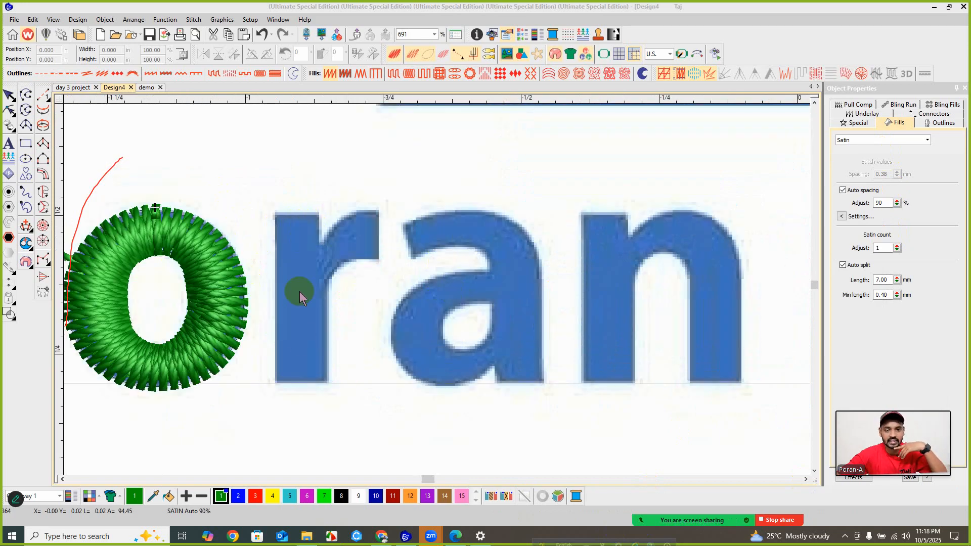
{"action": "left_click", "coordinate": [43, 175]}
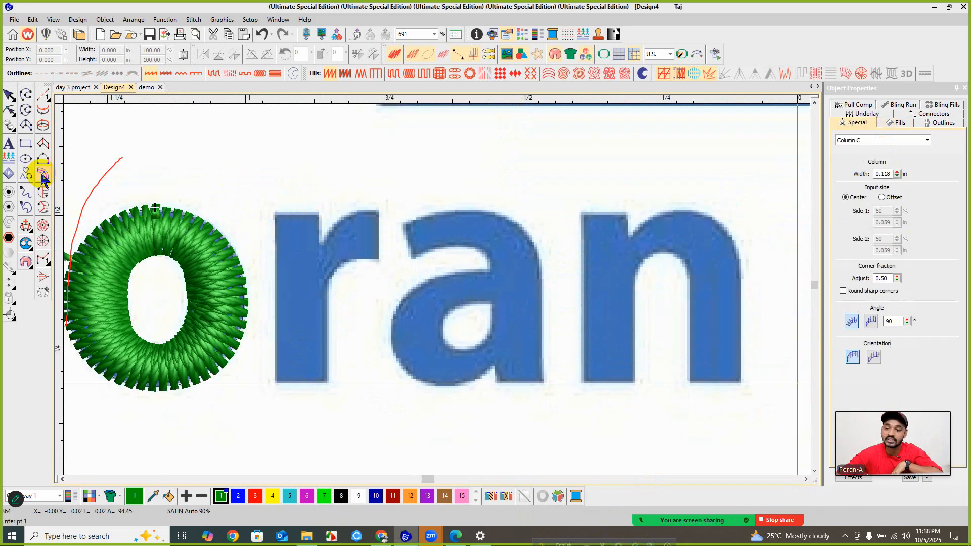
{"action": "left_click", "coordinate": [301, 384]}
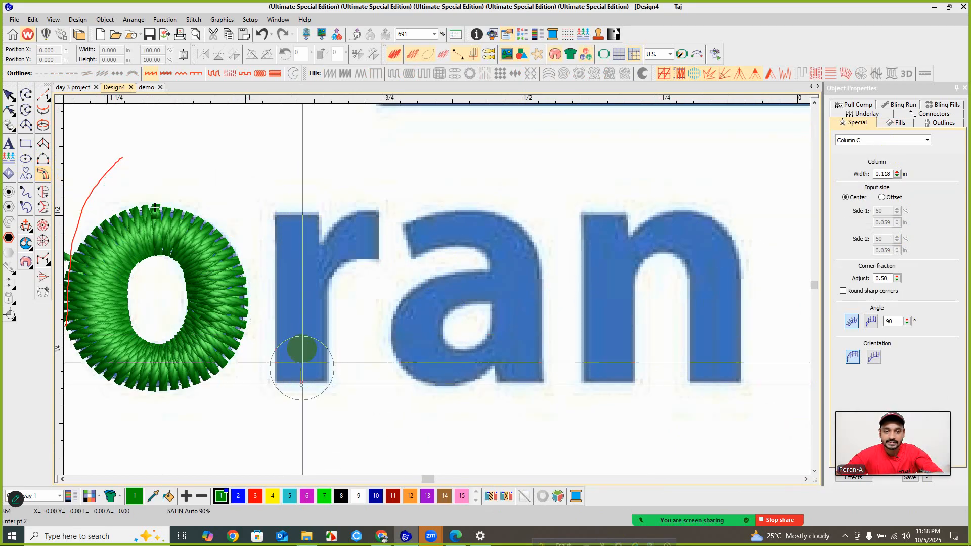
{"action": "left_click", "coordinate": [303, 212]}
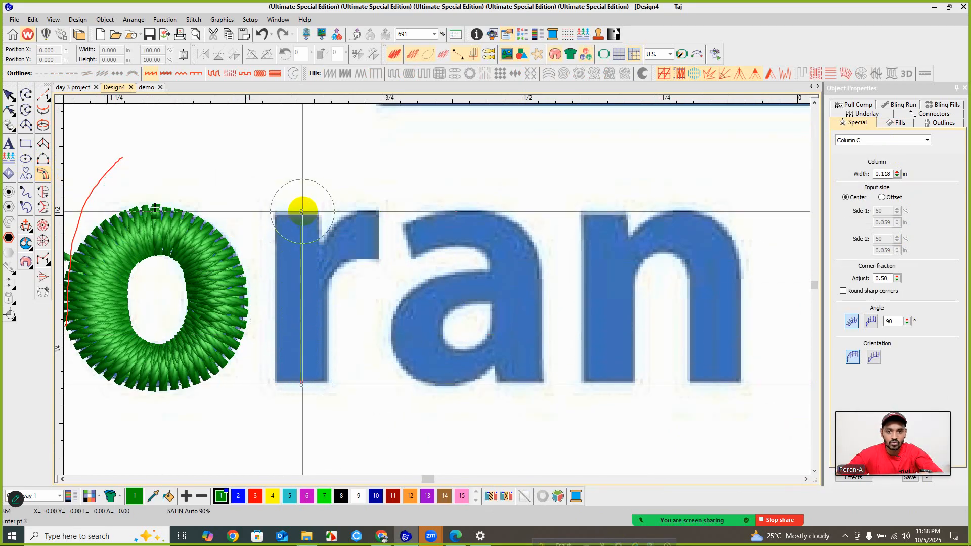
{"action": "right_click", "coordinate": [309, 245]}
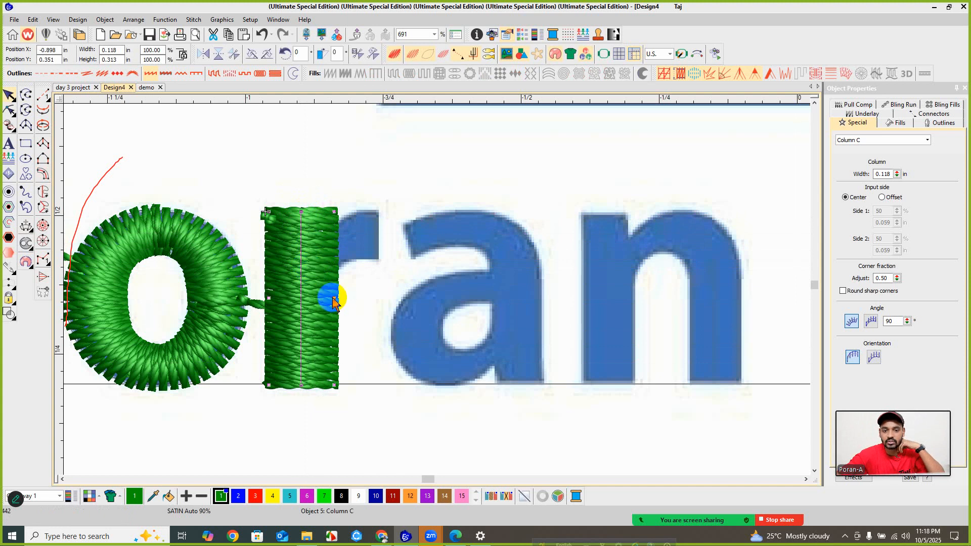
{"action": "left_click_drag", "start_coordinate": [333, 299], "coordinate": [306, 298]}
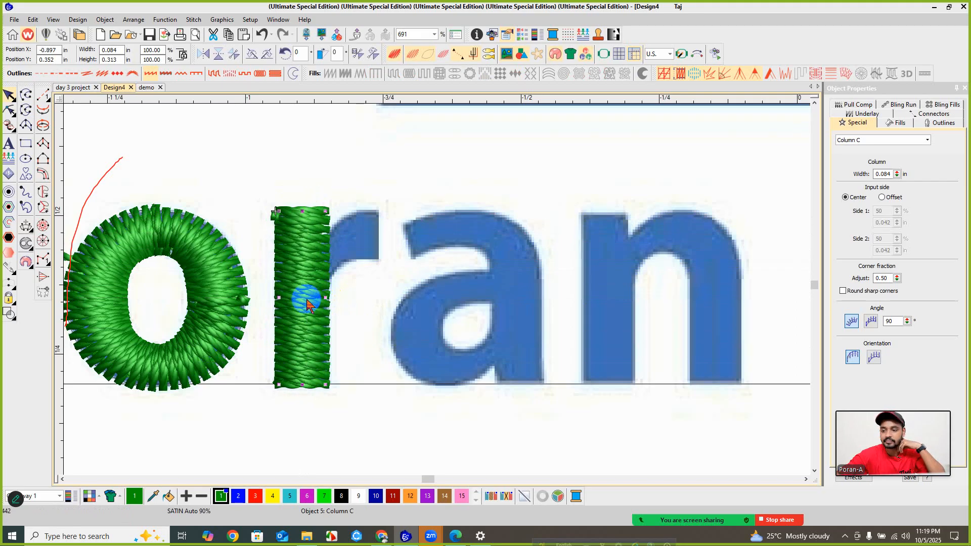
{"action": "left_click", "coordinate": [368, 257]}
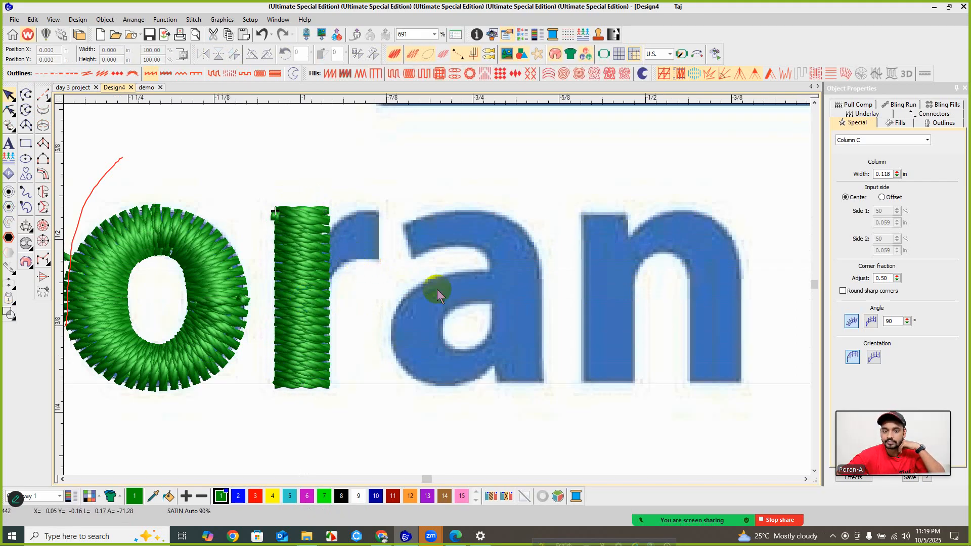
- Digitize the r's arm with Column A, placing point pairs from its right end along the curve into the stem, and generate the stitches
{"action": "scroll", "coordinate": [436, 289], "scroll_direction": "up", "scroll_amount": 1}
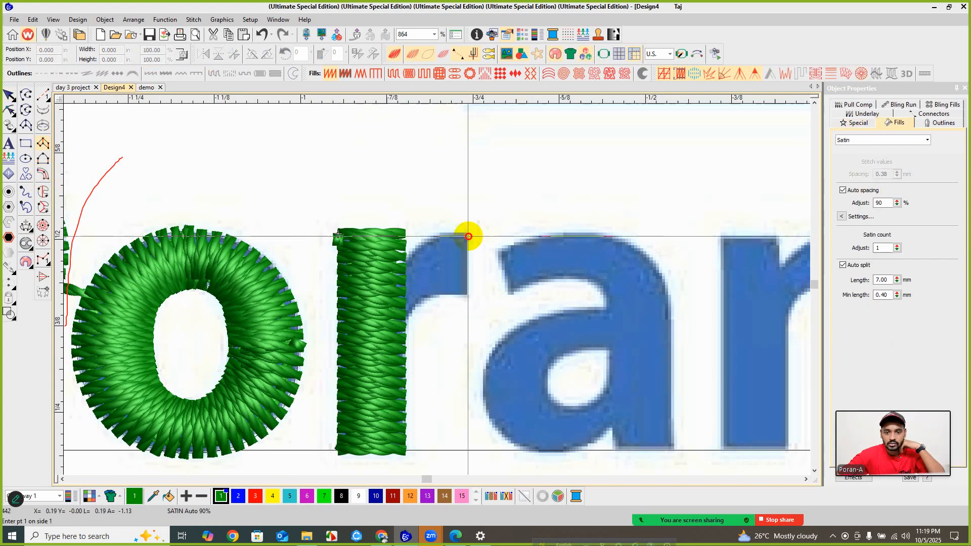
{"action": "left_click", "coordinate": [468, 236]}
{"action": "left_click", "coordinate": [468, 293]}
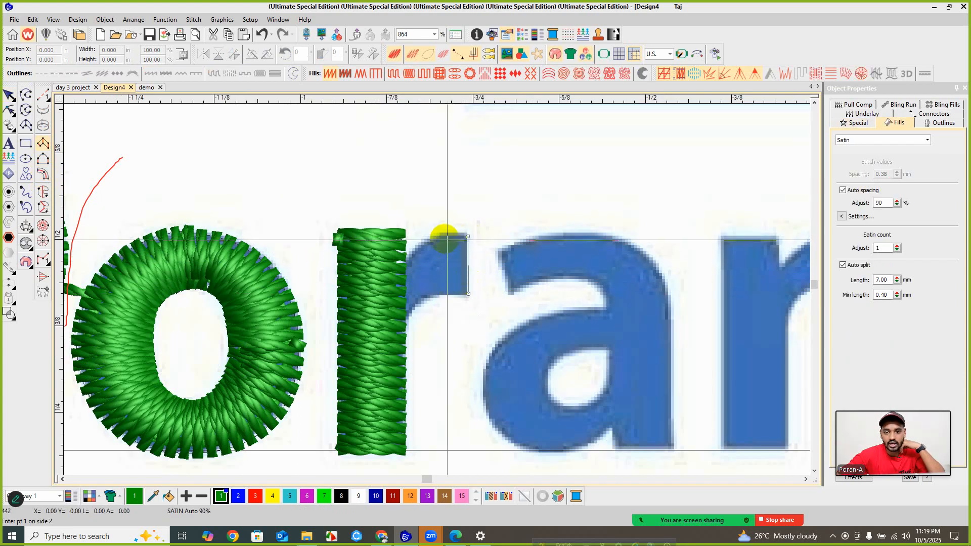
{"action": "left_click", "coordinate": [434, 236]}
{"action": "left_click", "coordinate": [441, 295]}
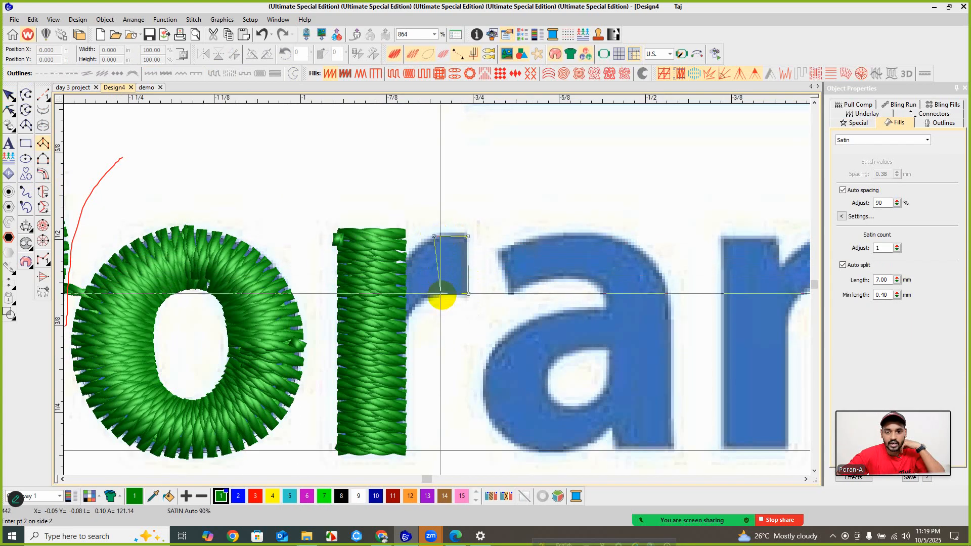
{"action": "left_click", "coordinate": [404, 257]}
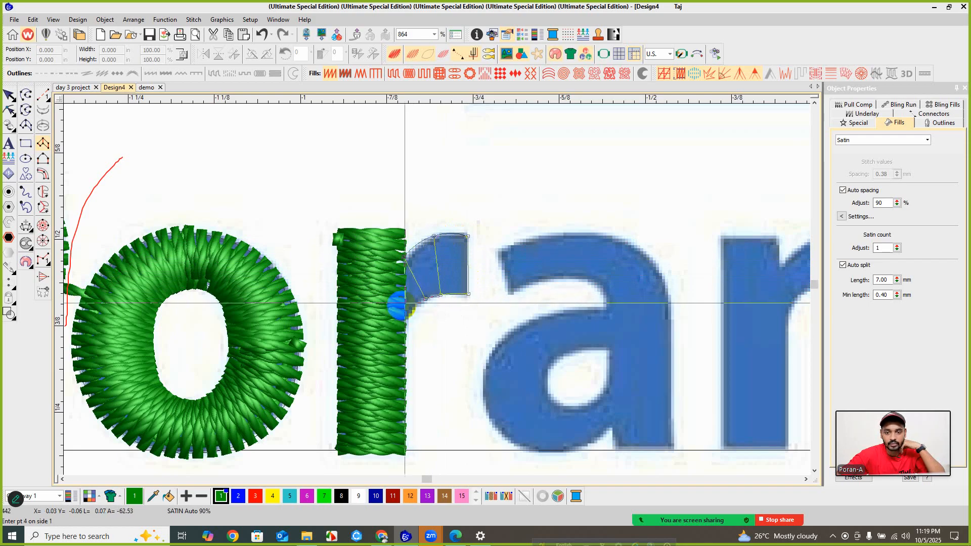
{"action": "left_click", "coordinate": [383, 309]}
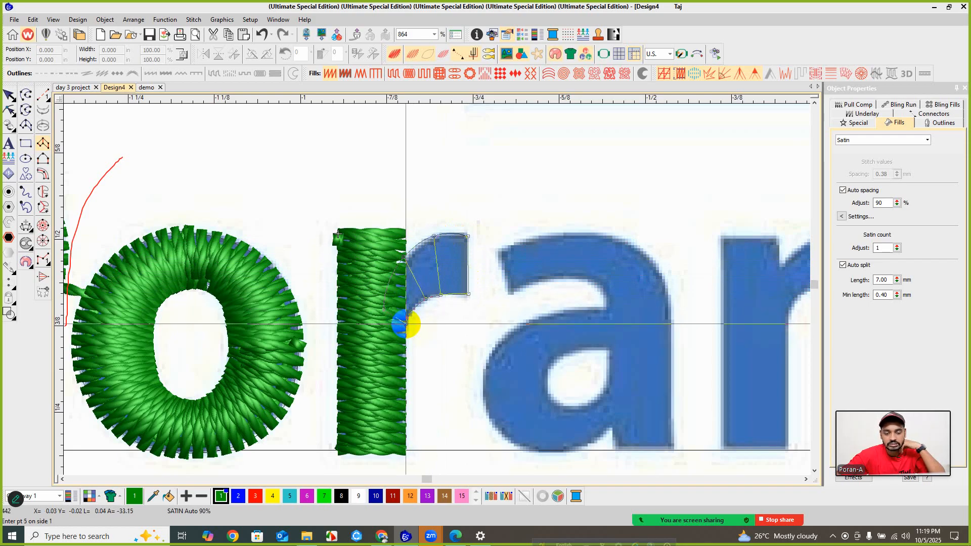
{"action": "key", "text": "Return"}
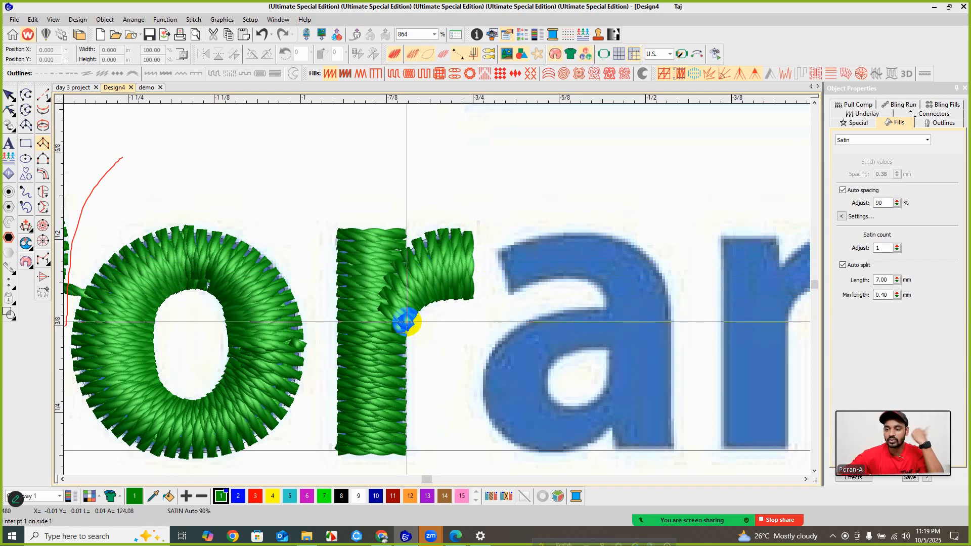
{"action": "scroll", "coordinate": [408, 324], "scroll_direction": "down", "scroll_amount": 1}
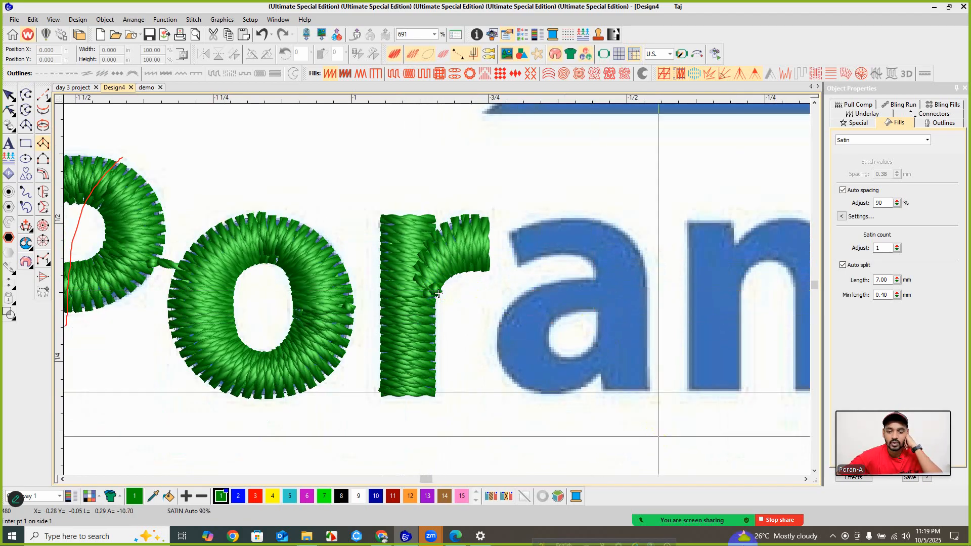
- Mute the microphone and turn off the camera in the Zoom meeting for a practice break
{"action": "mouse_move", "coordinate": [629, 505]}
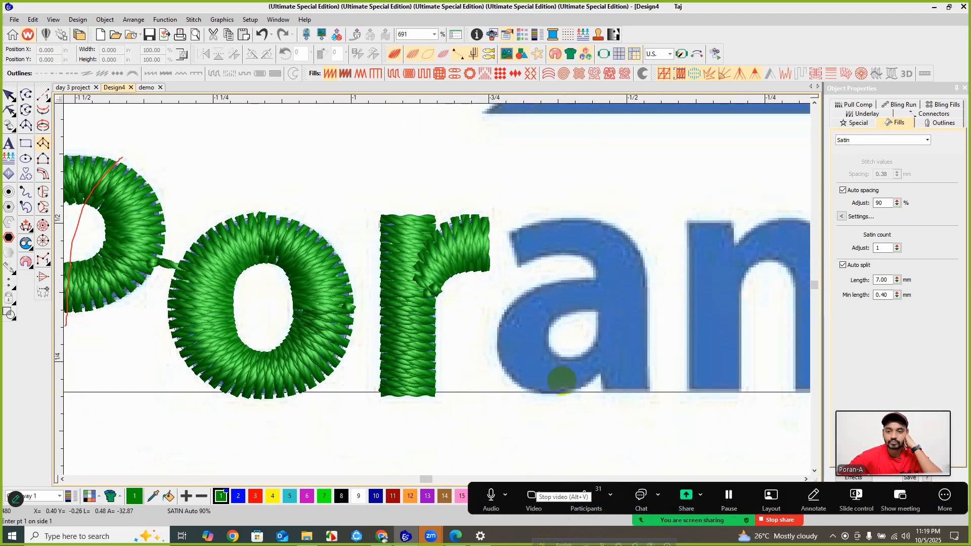
{"action": "scroll", "coordinate": [617, 329], "scroll_direction": "down", "scroll_amount": 1}
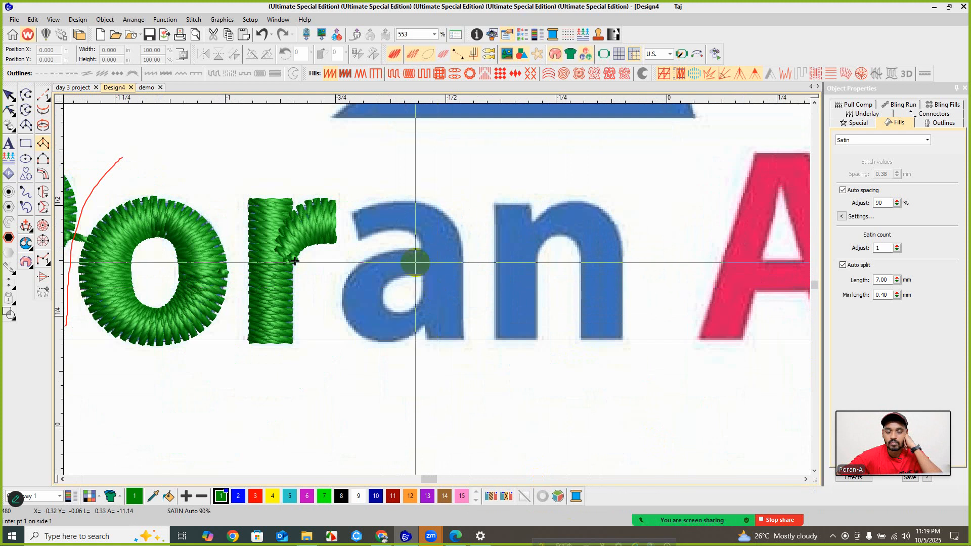
{"action": "scroll", "coordinate": [323, 278], "scroll_direction": "down", "scroll_amount": 1}
{"action": "scroll", "coordinate": [343, 292], "scroll_direction": "up", "scroll_amount": 1}
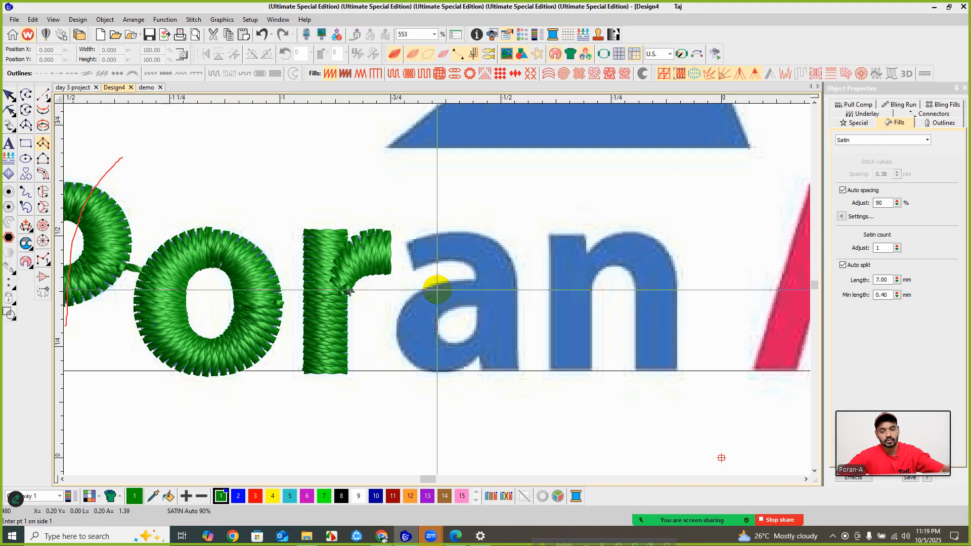
{"action": "mouse_move", "coordinate": [586, 497]}
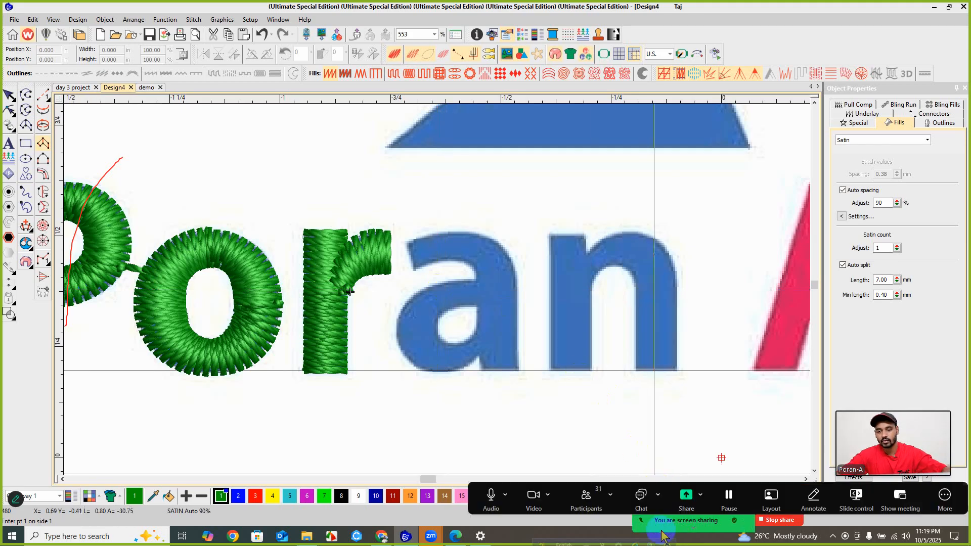
{"action": "left_click", "coordinate": [536, 500]}
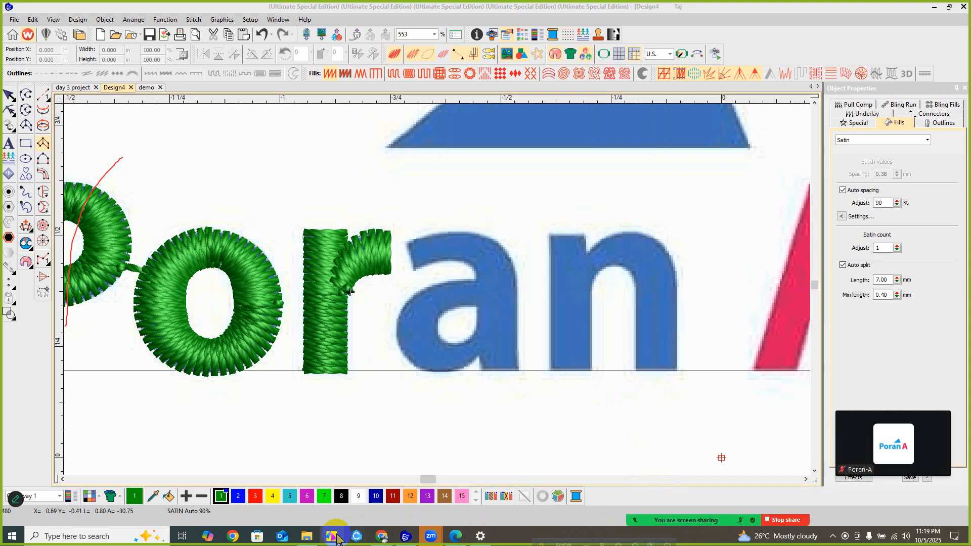
- Turn the camera back on and unmute the microphone in the Zoom meeting
{"action": "mouse_move", "coordinate": [632, 506]}
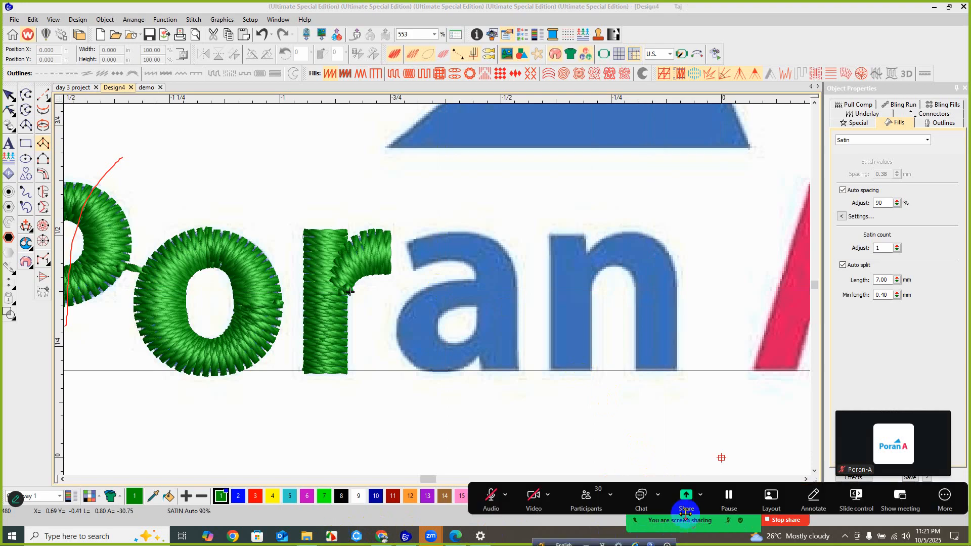
{"action": "left_click", "coordinate": [534, 495]}
{"action": "left_click", "coordinate": [485, 500]}
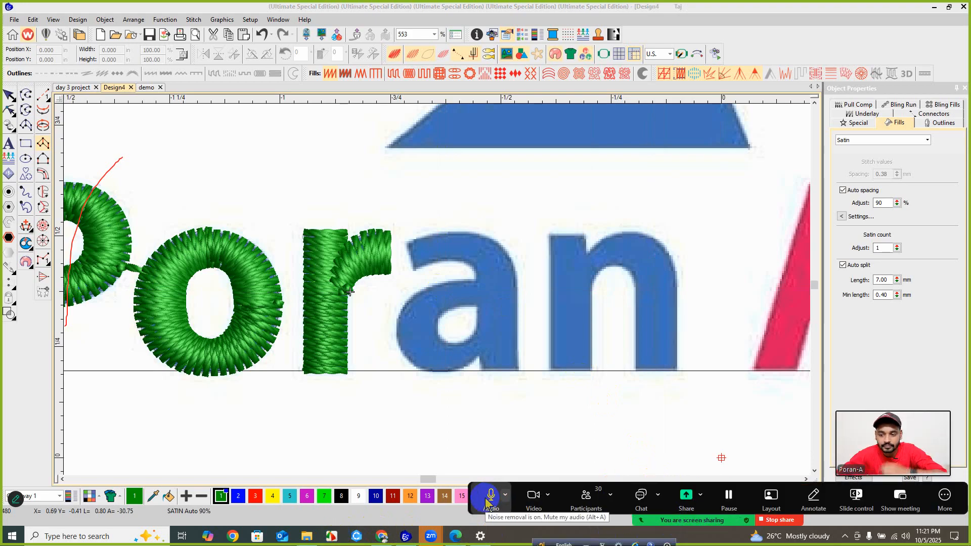
{"action": "scroll", "coordinate": [517, 332], "scroll_direction": "down", "scroll_amount": 3}
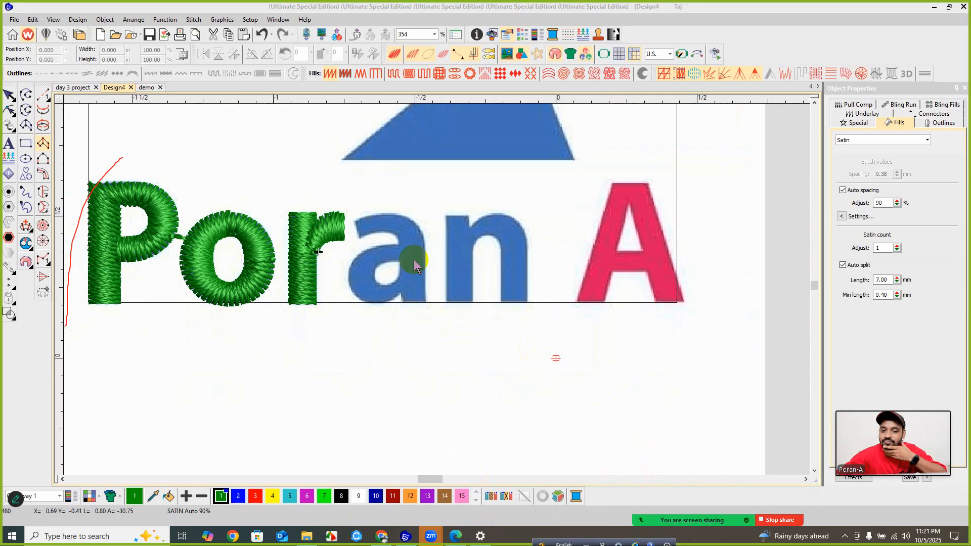
{"action": "scroll", "coordinate": [425, 273], "scroll_direction": "up", "scroll_amount": 1}
{"action": "scroll", "coordinate": [439, 289], "scroll_direction": "up", "scroll_amount": 2}
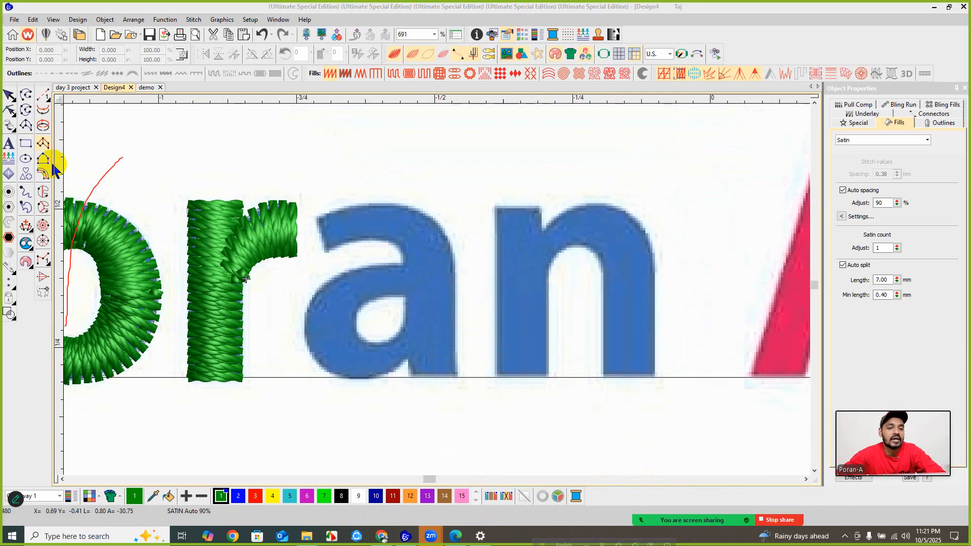
{"action": "left_click", "coordinate": [43, 143]}
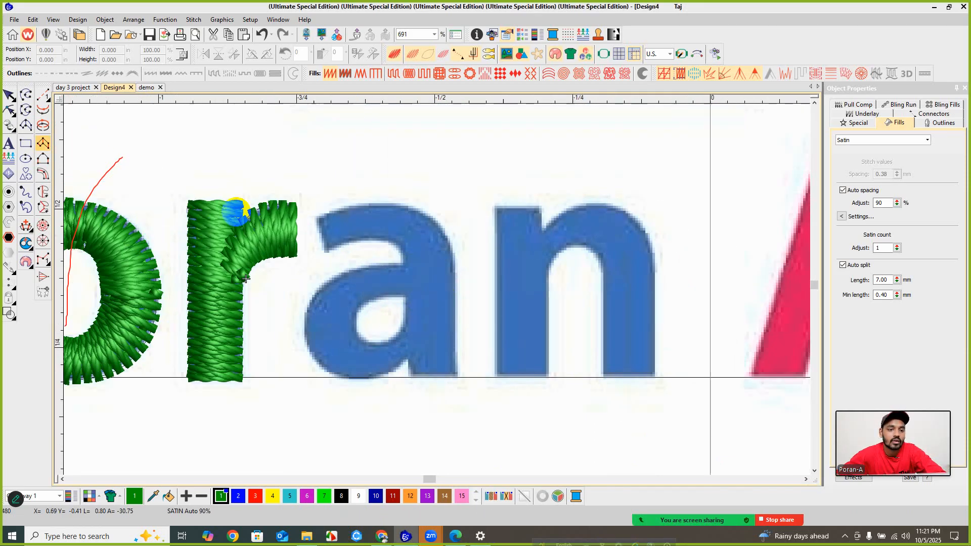
{"action": "left_click", "coordinate": [316, 218]}
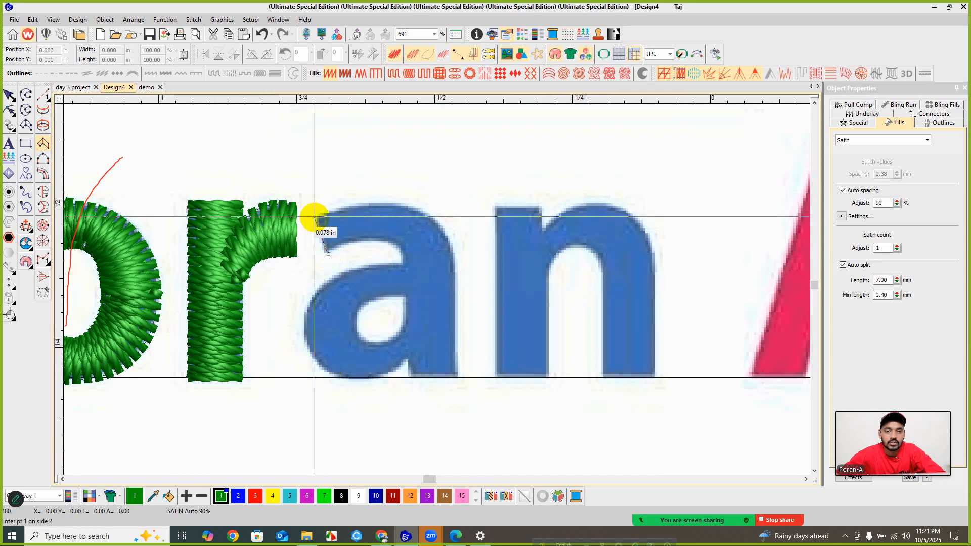
{"action": "left_click", "coordinate": [328, 254]}
{"action": "left_click", "coordinate": [364, 237]}
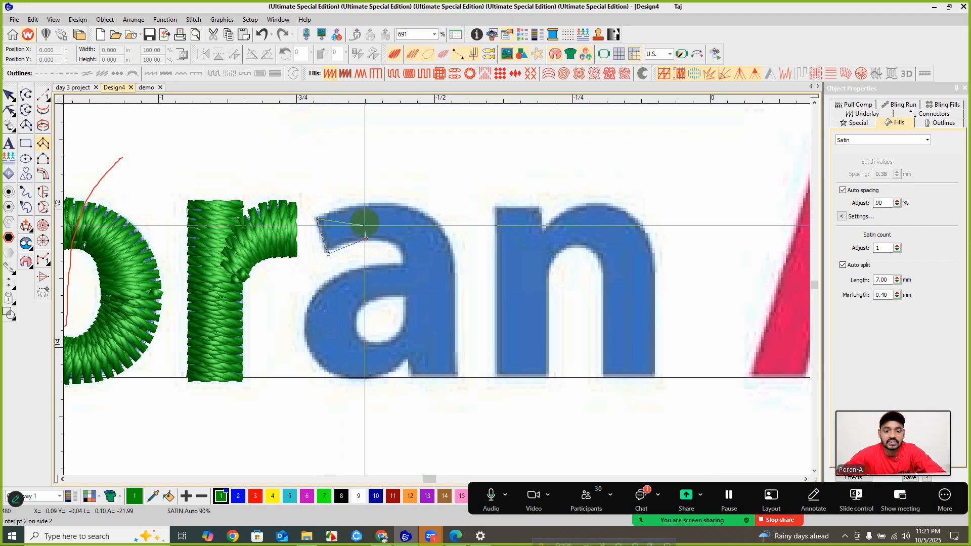
{"action": "left_click", "coordinate": [364, 203]}
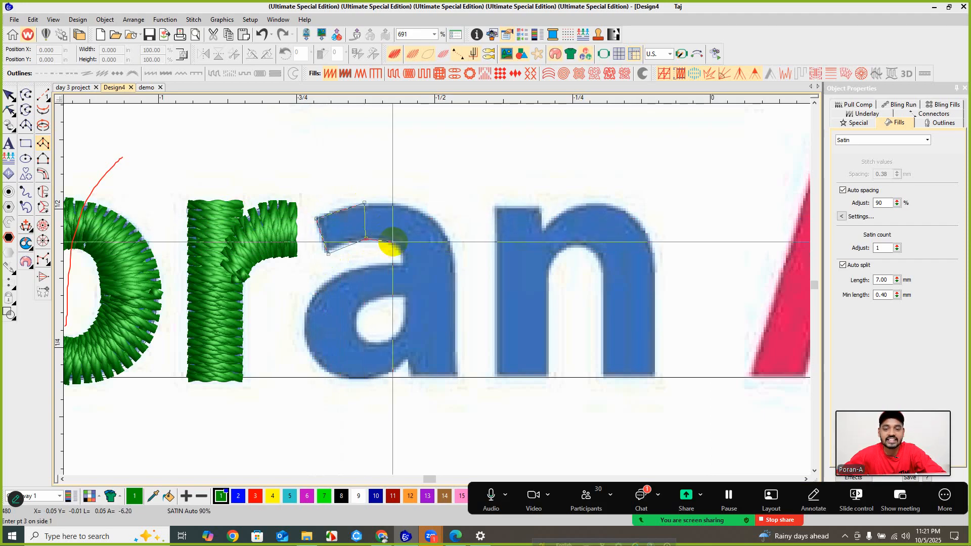
{"action": "left_click", "coordinate": [407, 206]}
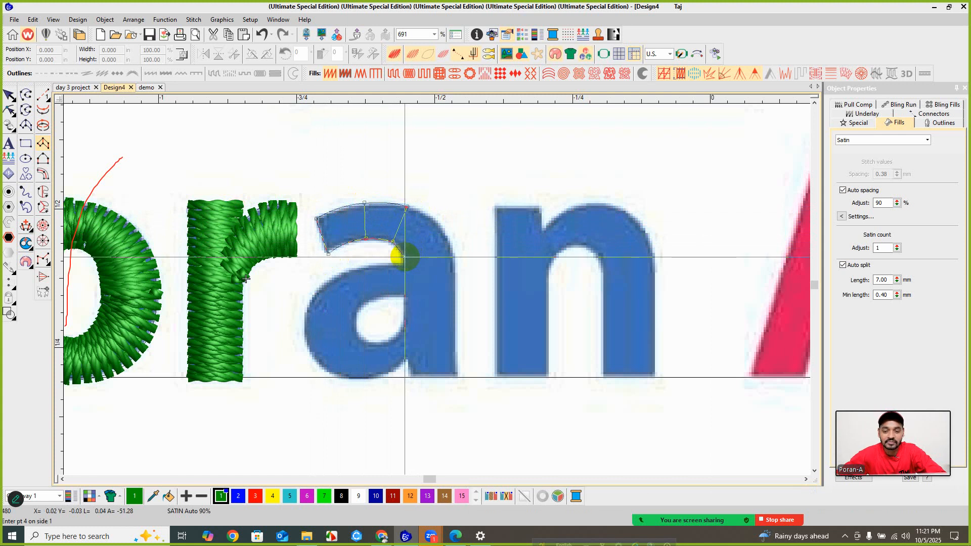
{"action": "key", "text": "BackSpace"}
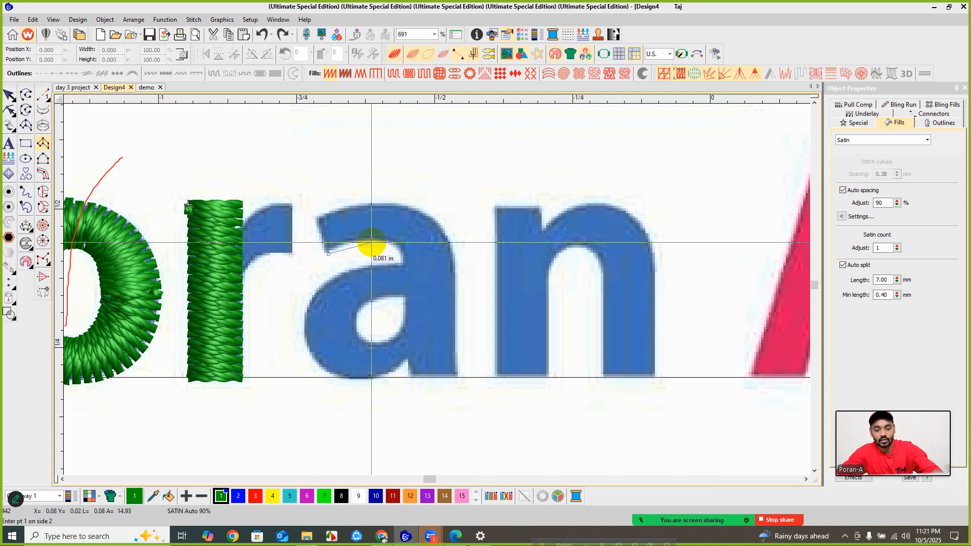
{"action": "left_click", "coordinate": [372, 244]}
{"action": "key", "text": "Return"}
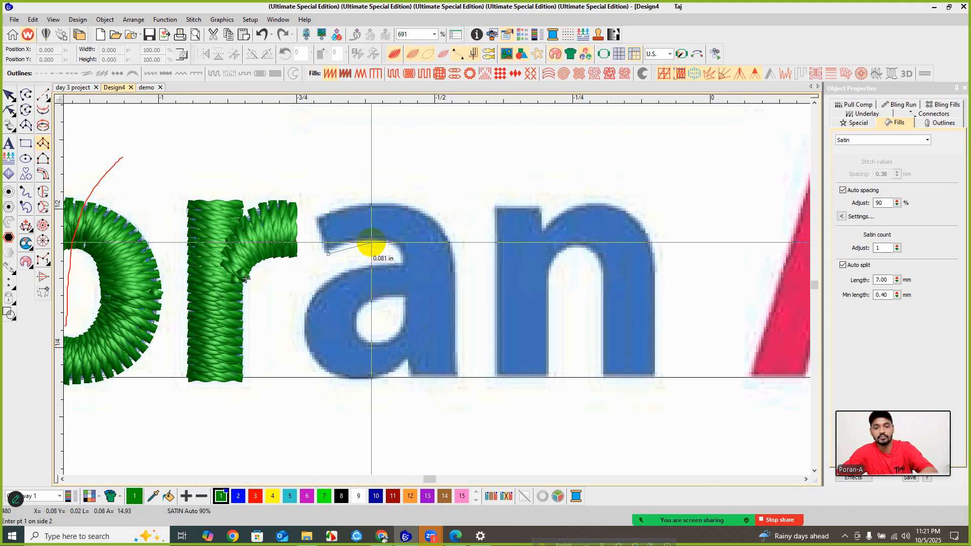
- Digitize the a's top curve and right stem with Column A, placing point pairs from its upper-left tip to the baseline, and generate the stitches
{"action": "left_click", "coordinate": [43, 143]}
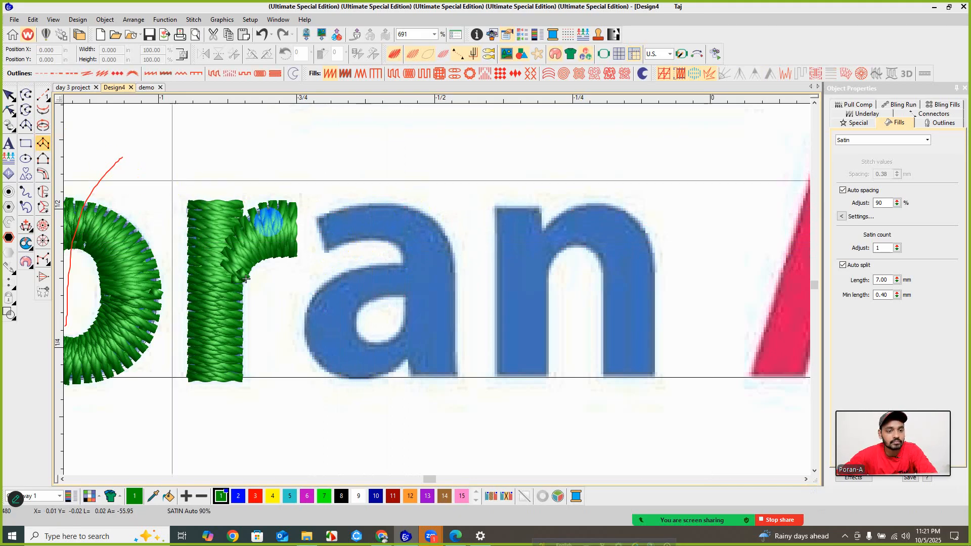
{"action": "left_click", "coordinate": [328, 252]}
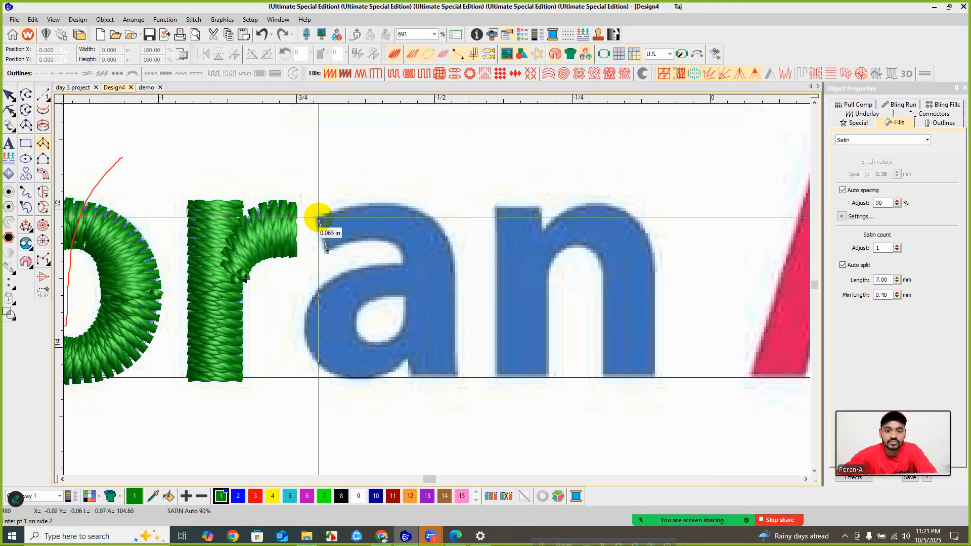
{"action": "left_click", "coordinate": [318, 218]}
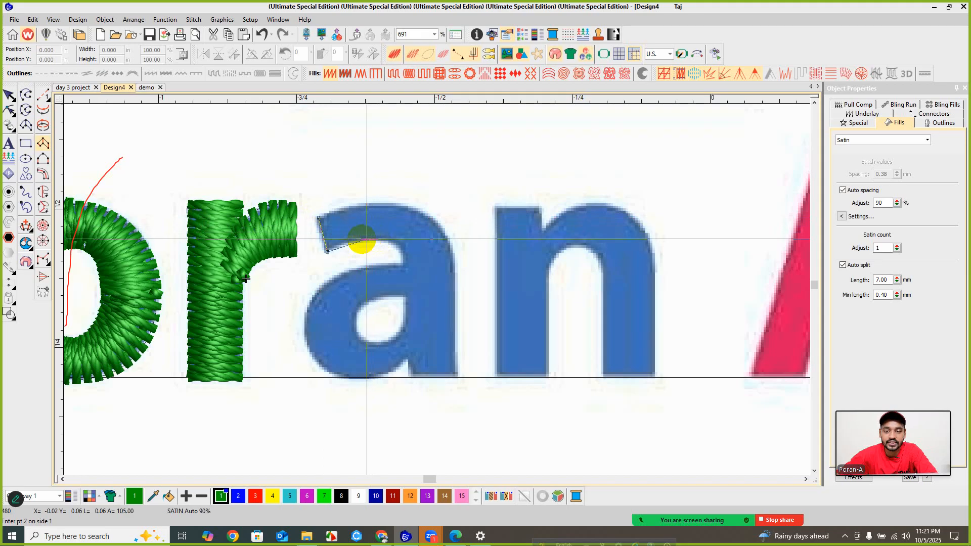
{"action": "left_click", "coordinate": [353, 241]}
{"action": "left_click", "coordinate": [386, 217]}
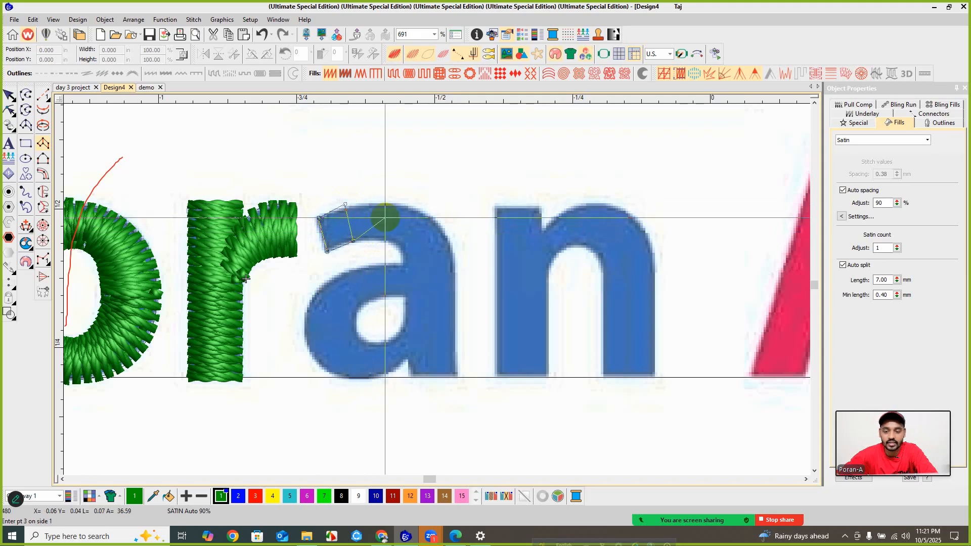
{"action": "left_click", "coordinate": [377, 238]}
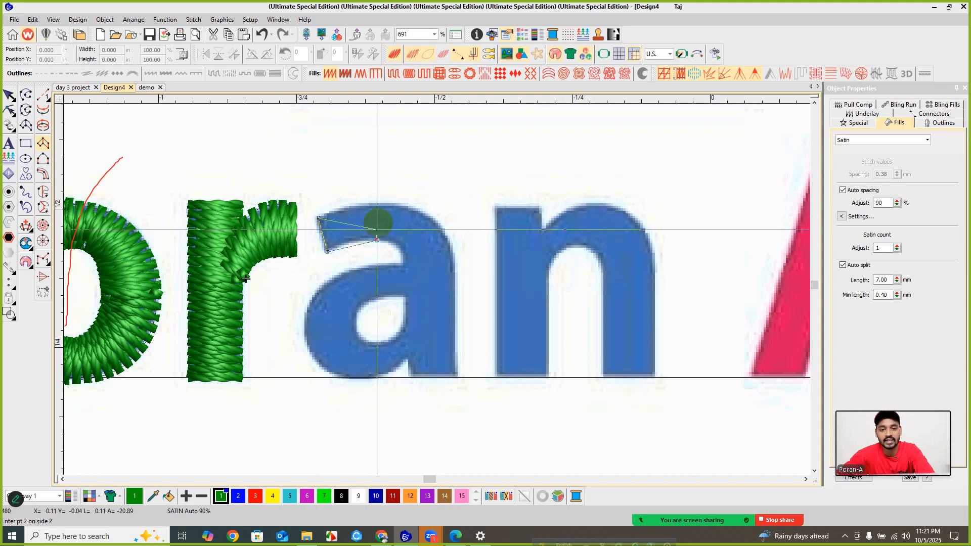
{"action": "left_click", "coordinate": [395, 244]}
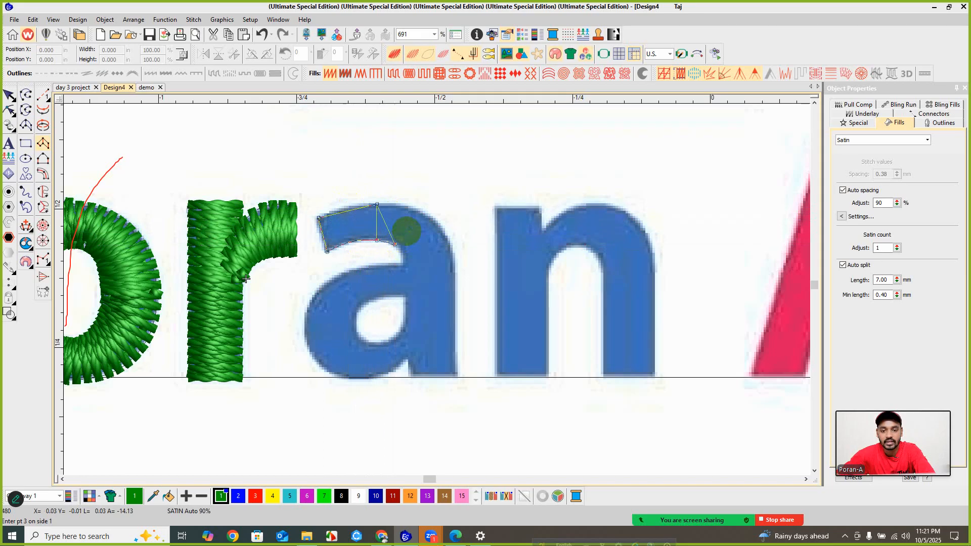
{"action": "left_click", "coordinate": [427, 214]}
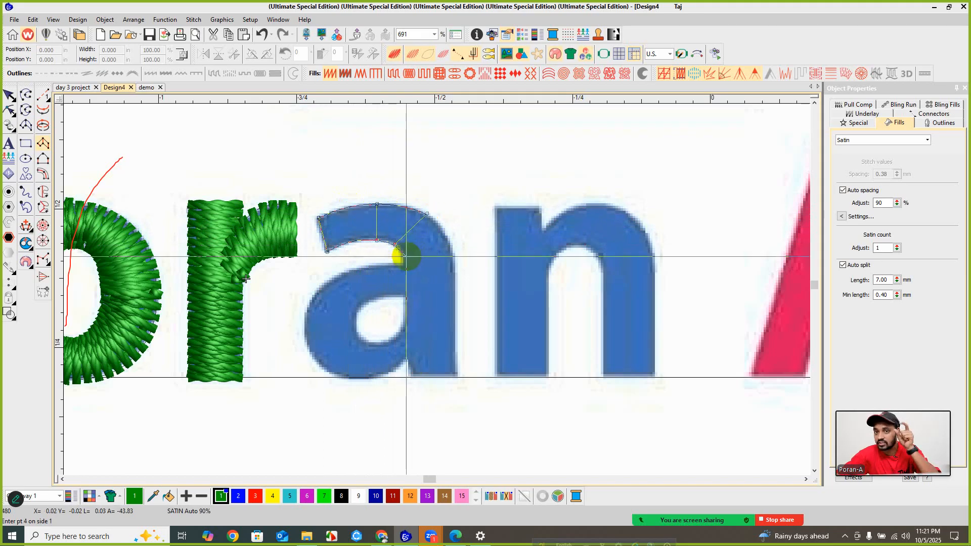
{"action": "left_click", "coordinate": [406, 256]}
{"action": "left_click", "coordinate": [452, 256]}
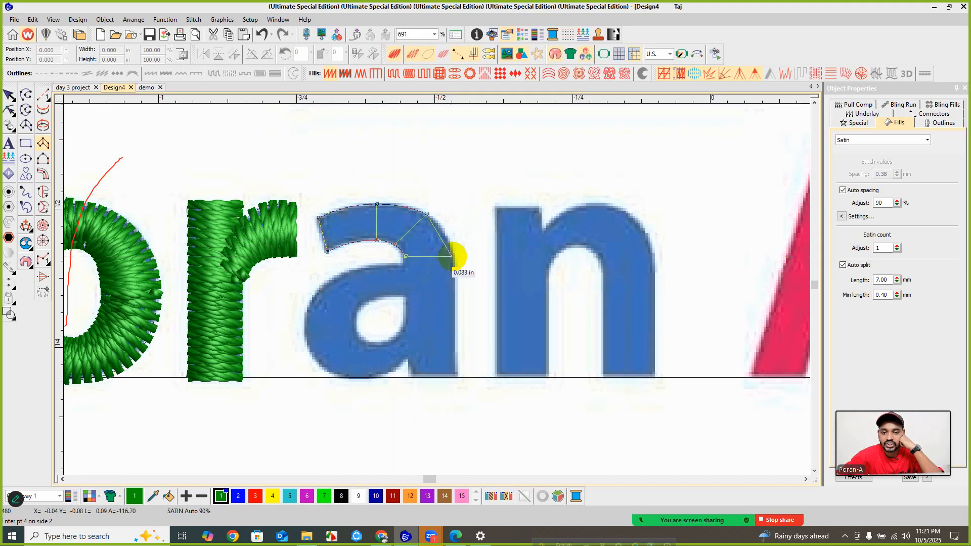
{"action": "left_click", "coordinate": [406, 375]}
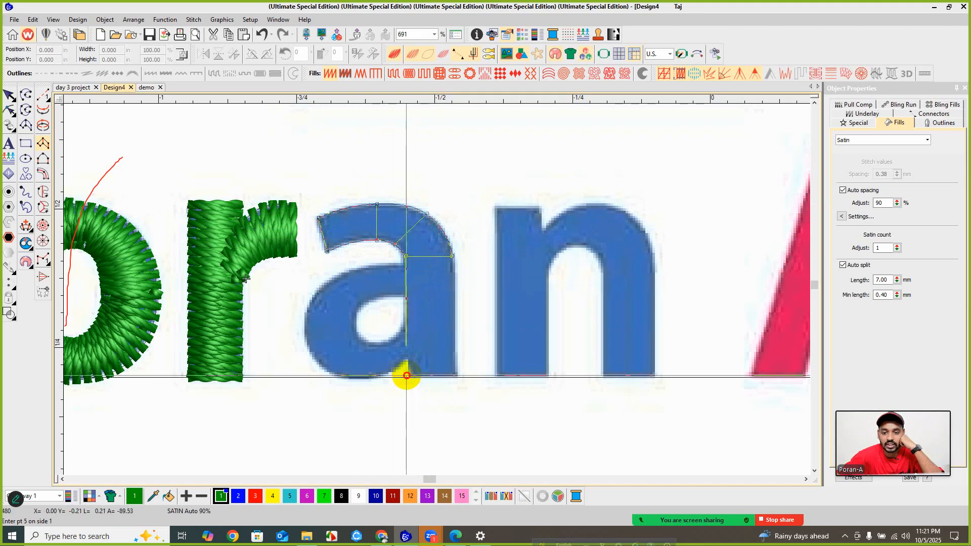
{"action": "left_click", "coordinate": [456, 376]}
{"action": "key", "text": "Return"}
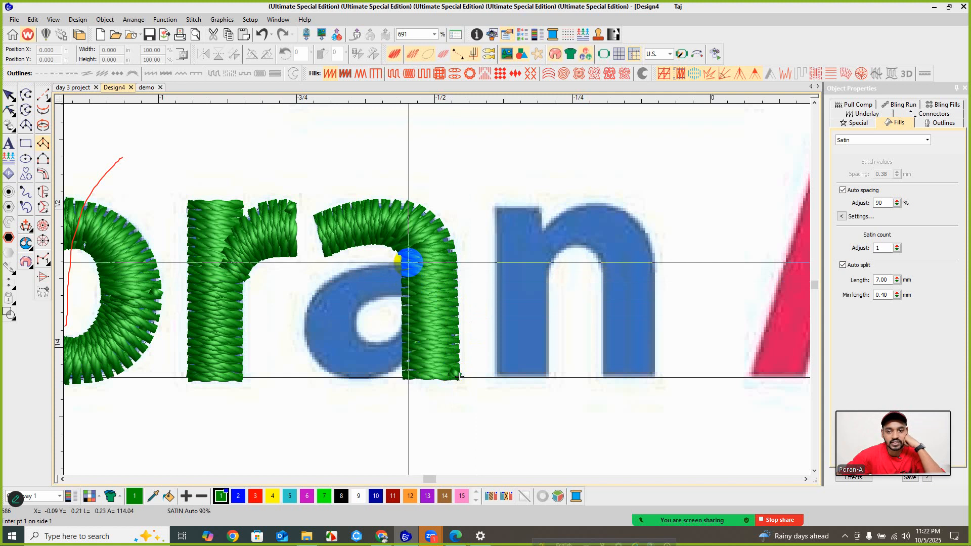
- Digitize the a's bowl with Column A, placing point pairs from the stem around the counter and back into the stem, and generate the stitches
{"action": "left_click", "coordinate": [411, 292]}
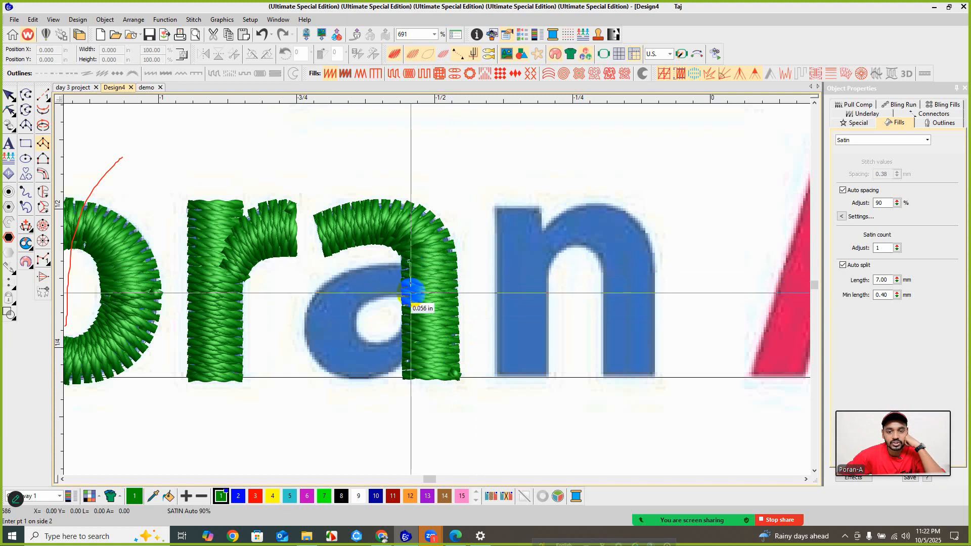
{"action": "left_click", "coordinate": [359, 264]}
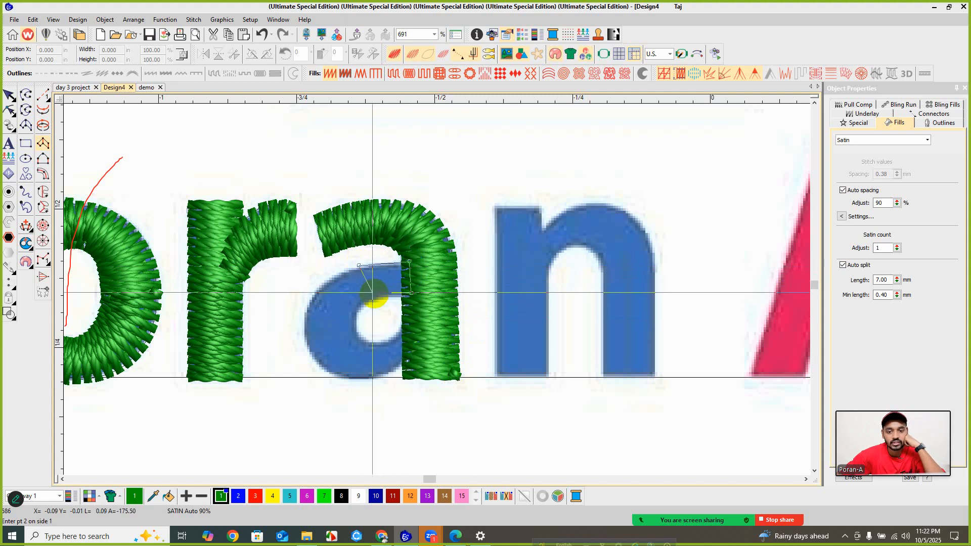
{"action": "left_click", "coordinate": [376, 299]}
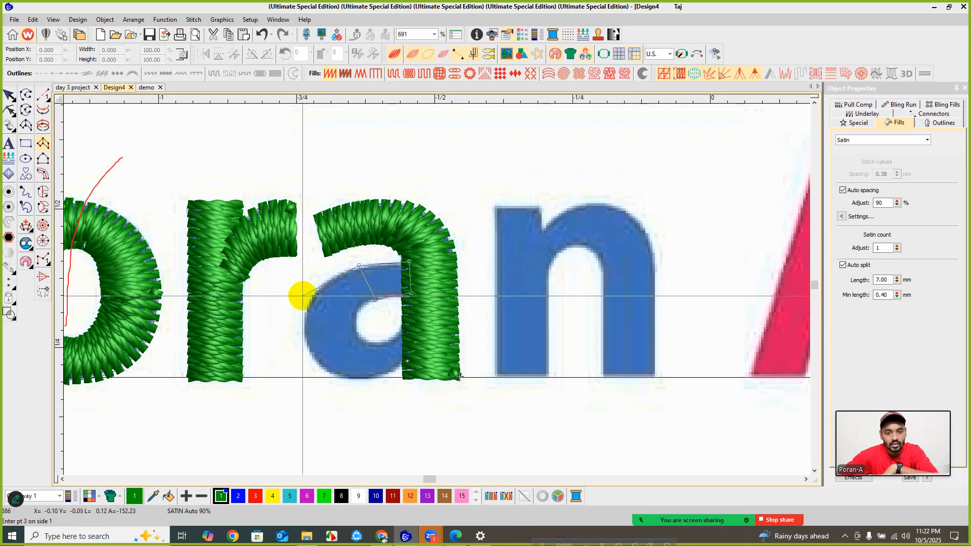
{"action": "left_click", "coordinate": [308, 303]}
{"action": "left_click", "coordinate": [357, 315]}
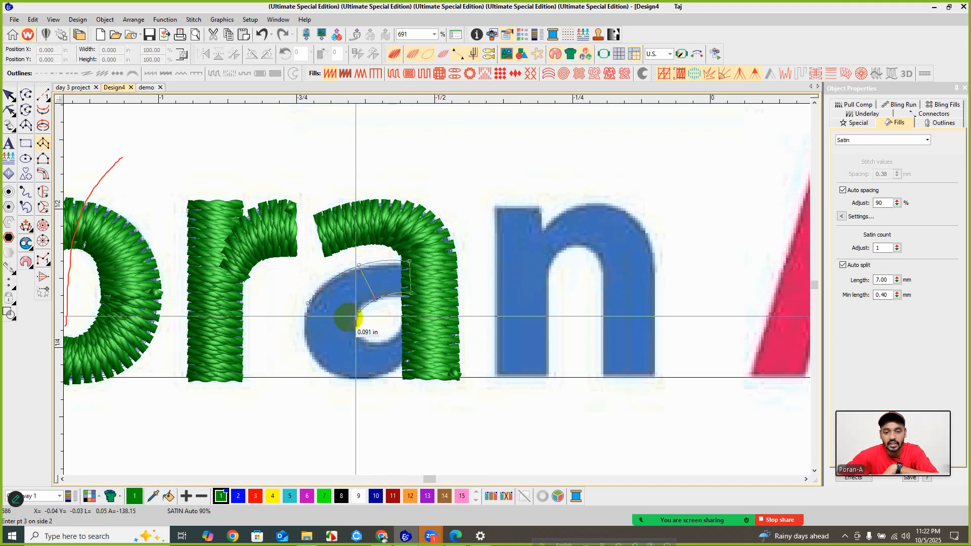
{"action": "left_click", "coordinate": [320, 365]}
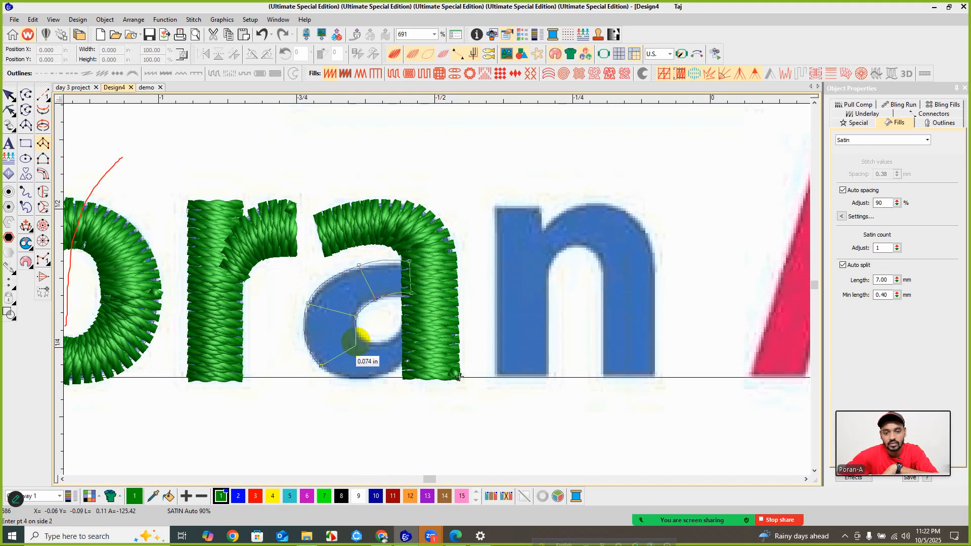
{"action": "left_click", "coordinate": [357, 335]}
{"action": "left_click", "coordinate": [377, 374]}
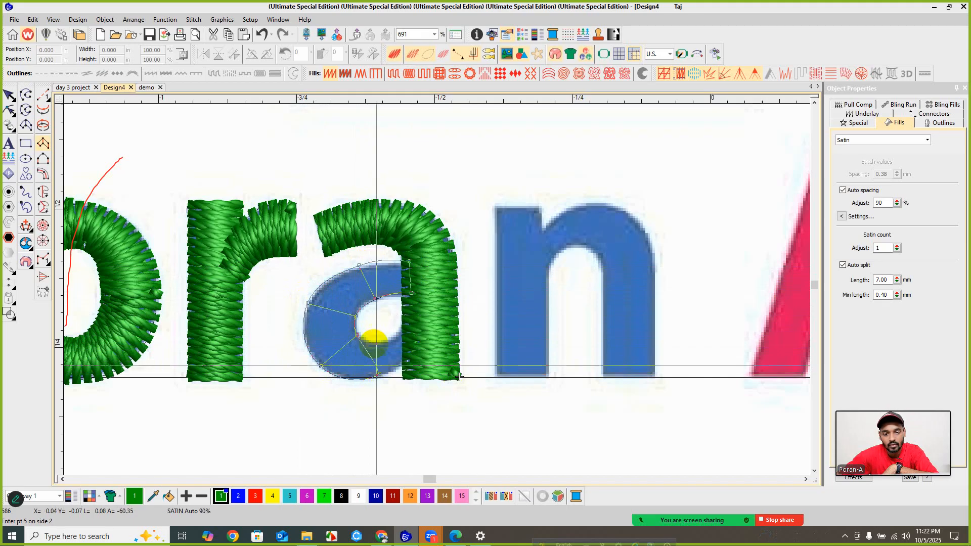
{"action": "left_click", "coordinate": [375, 344]}
{"action": "left_click", "coordinate": [413, 343]}
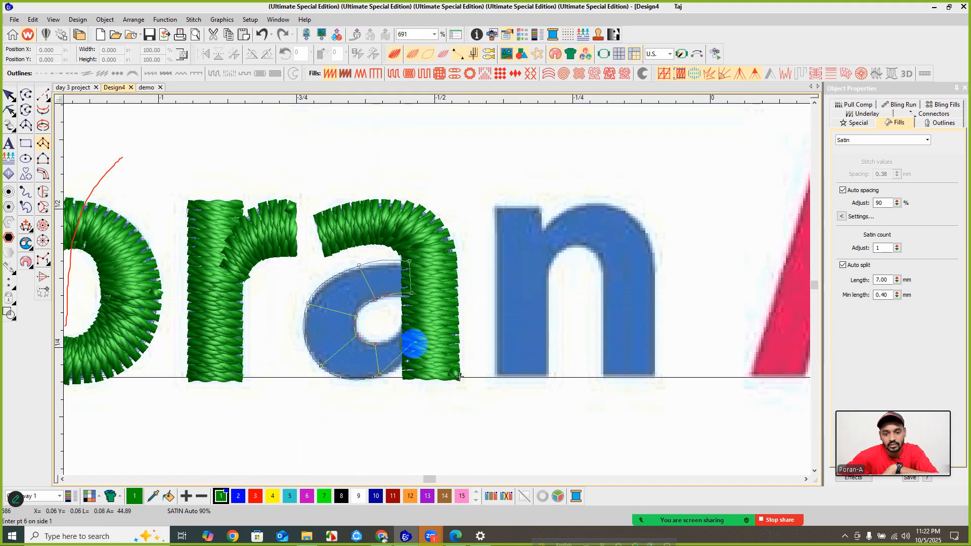
{"action": "left_click", "coordinate": [402, 325]}
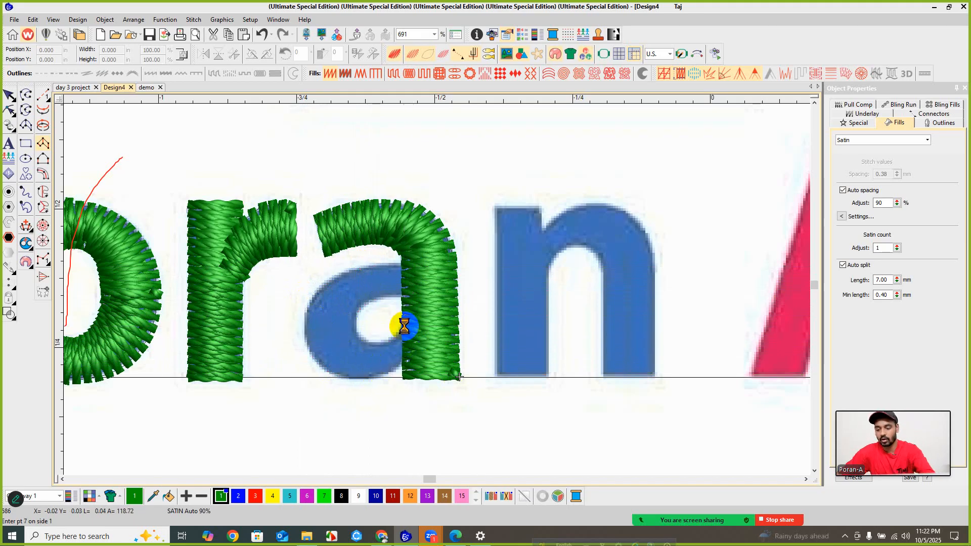
{"action": "key", "text": "Return"}
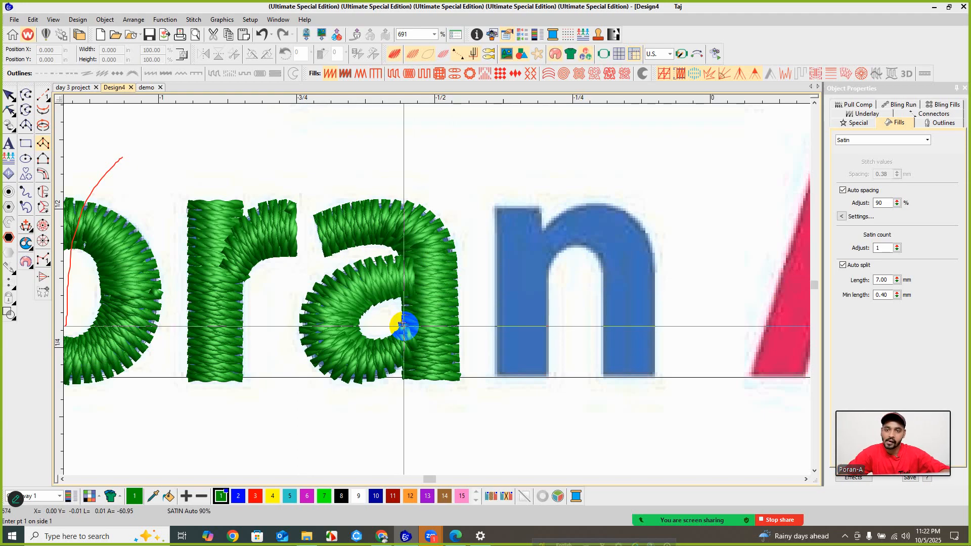
- Duplicate the r's stem column and shift the copy horizontally onto the n's left stem, at about X -0.339 in
{"action": "scroll", "coordinate": [435, 289], "scroll_direction": "down", "scroll_amount": 3}
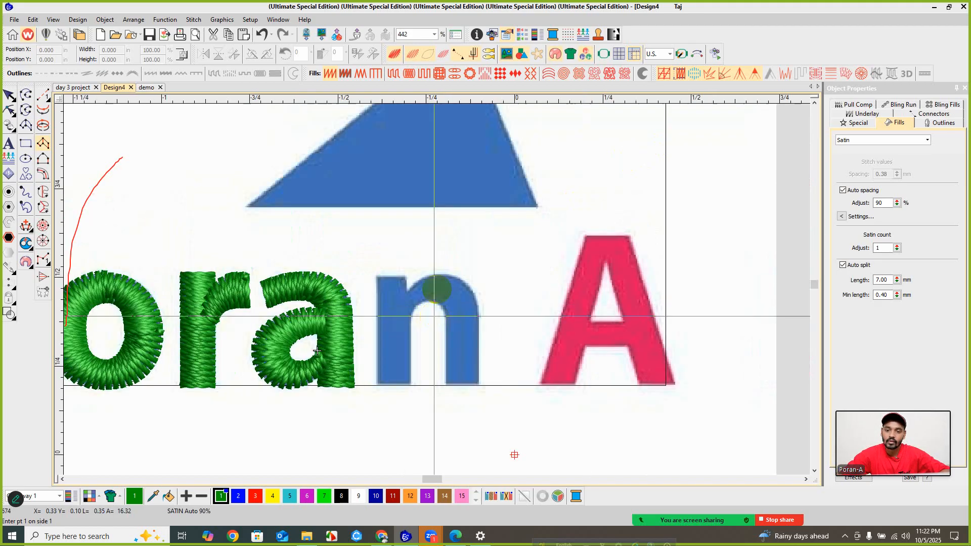
{"action": "scroll", "coordinate": [436, 290], "scroll_direction": "up", "scroll_amount": 1}
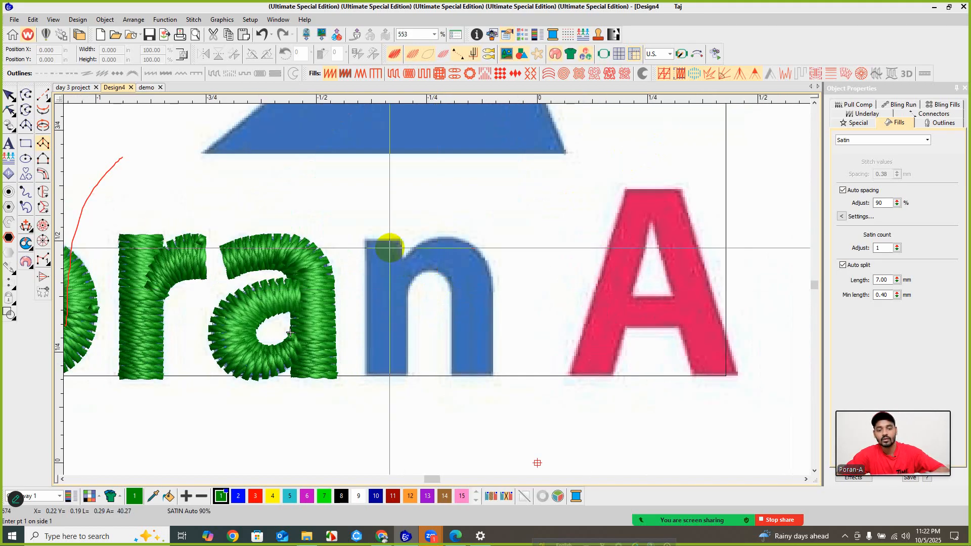
{"action": "left_click", "coordinate": [42, 175]}
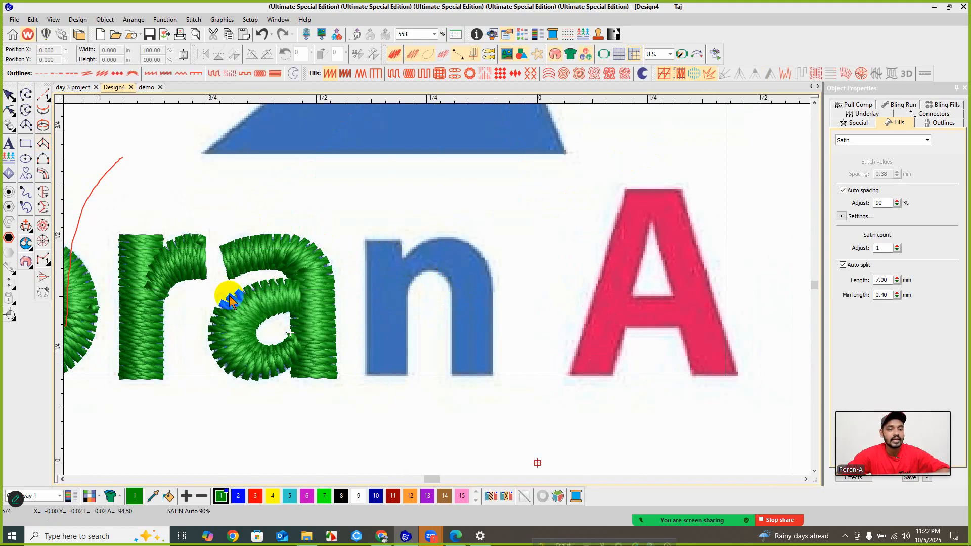
{"action": "left_click", "coordinate": [131, 314]}
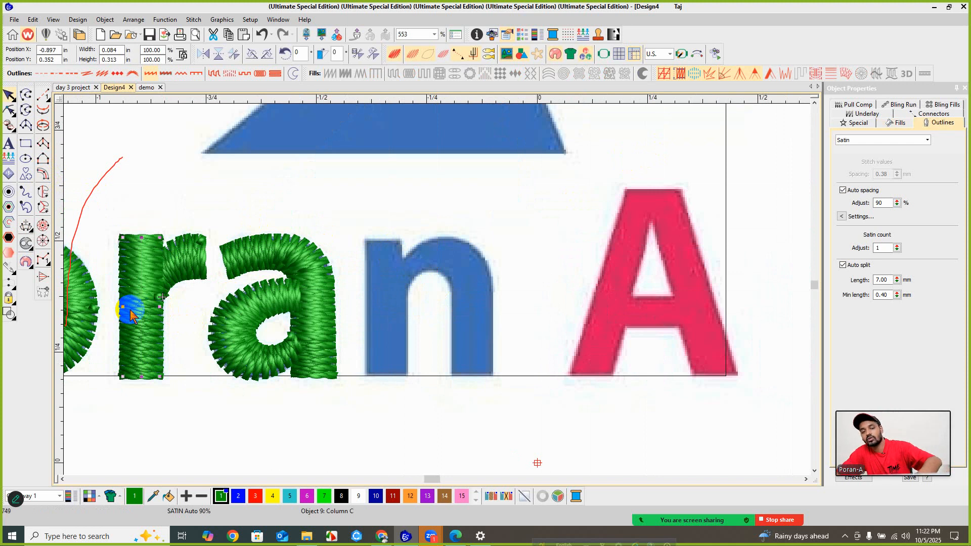
{"action": "key", "text": "shift+z"}
{"action": "key", "text": "shift+z"}
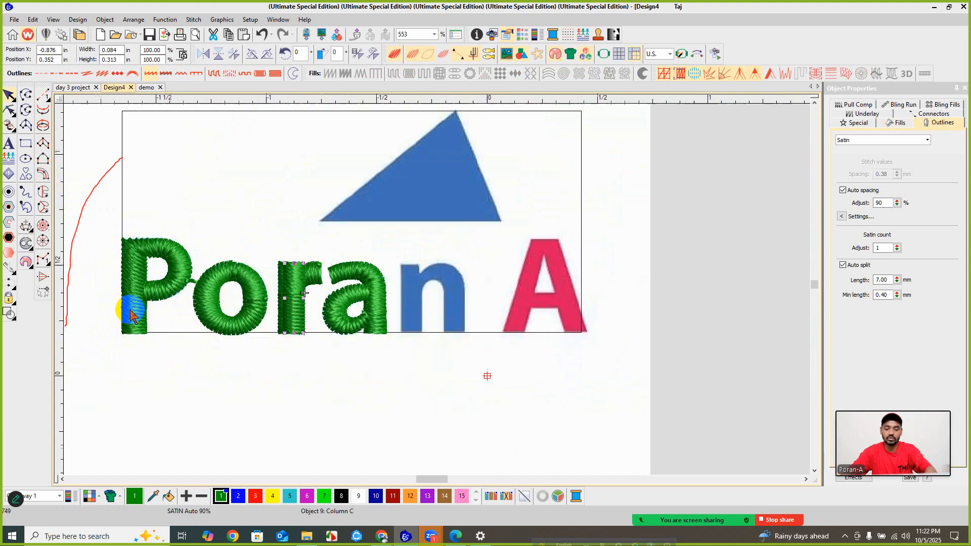
{"action": "key", "text": "Right"}
{"action": "key", "text": "Right"}
{"action": "key", "text": "Right"}
{"action": "key", "text": "Right"}
{"action": "key", "text": "Right"}
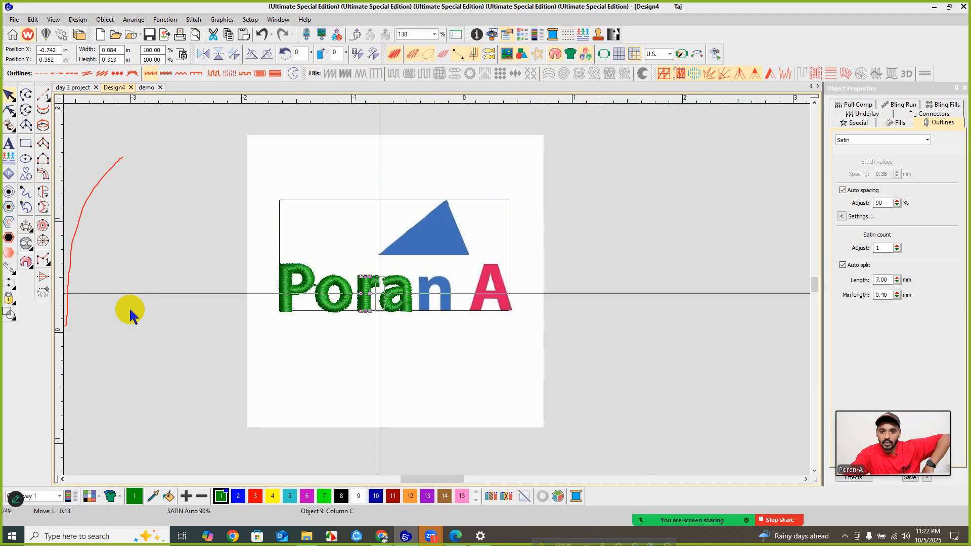
{"action": "key", "text": "Right"}
{"action": "key", "text": "Right"}
{"action": "key", "text": "Right"}
{"action": "key", "text": "Right"}
{"action": "key", "text": "Right"}
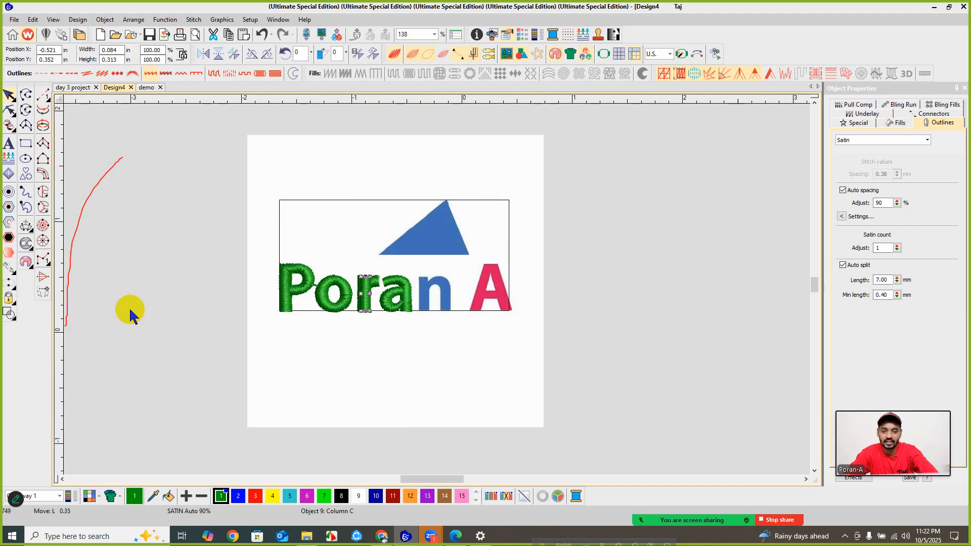
{"action": "key", "text": "z"}
{"action": "key", "text": "z"}
{"action": "key", "text": "Right"}
{"action": "key", "text": "Right"}
{"action": "key", "text": "Right"}
{"action": "key", "text": "Right"}
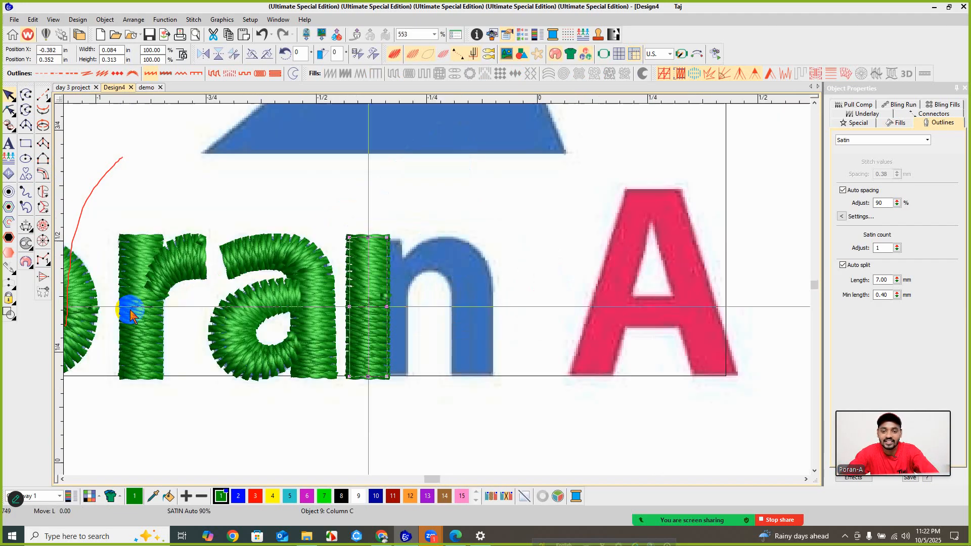
{"action": "key", "text": "Right"}
{"action": "key", "text": "Right"}
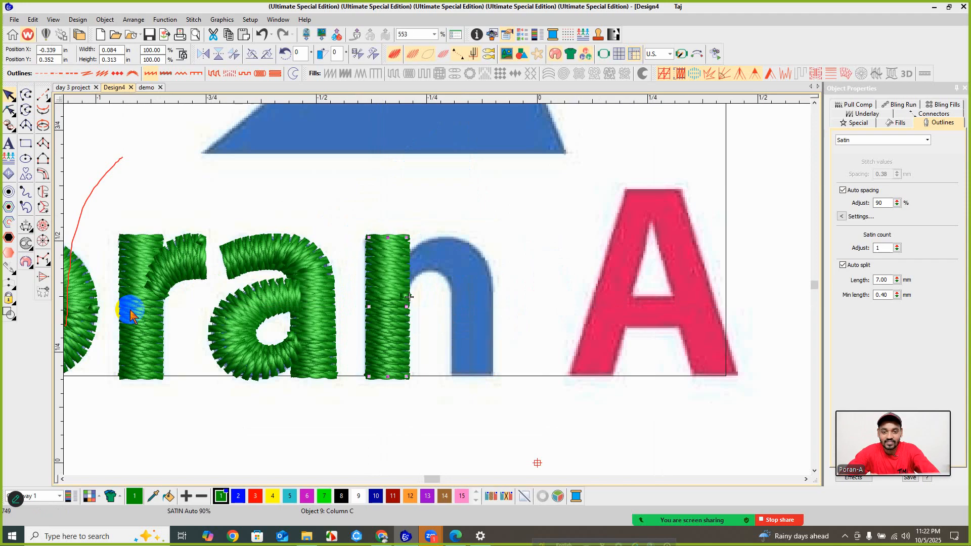
{"action": "key", "text": "Left"}
{"action": "key", "text": "Left"}
{"action": "key", "text": "Left"}
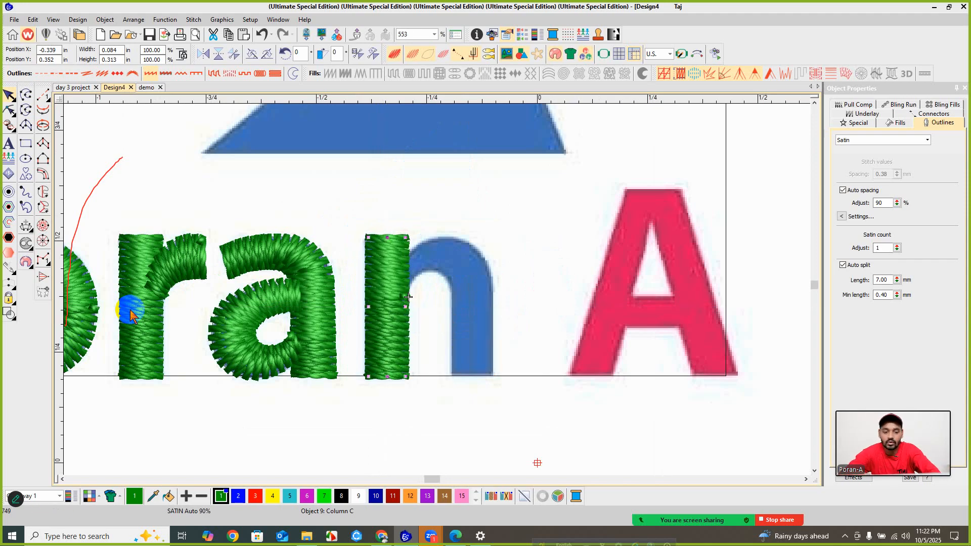
{"action": "key", "text": "Escape"}
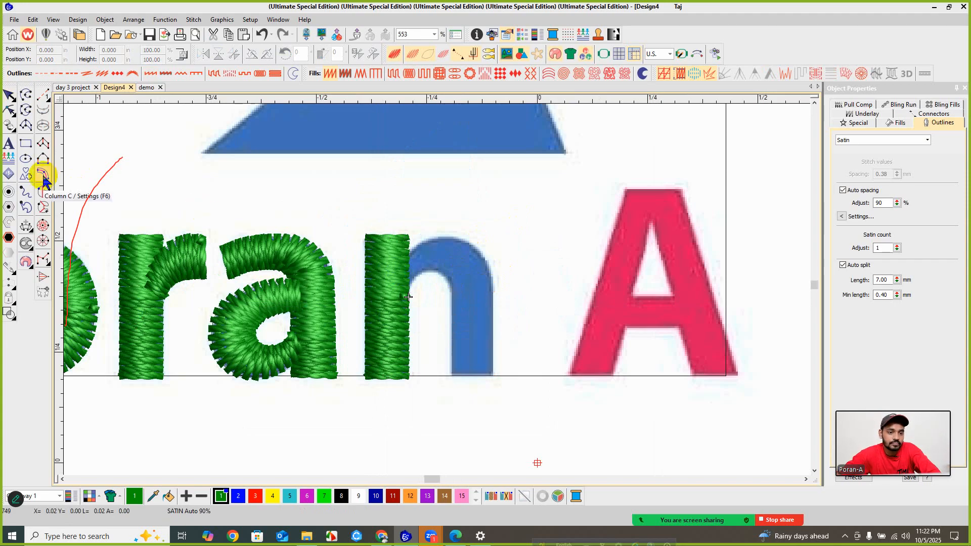
- Digitize the n's right leg and arch with Column A, placing point pairs from the baseline around into the left stem, and generate the stitches
{"action": "left_click", "coordinate": [42, 143]}
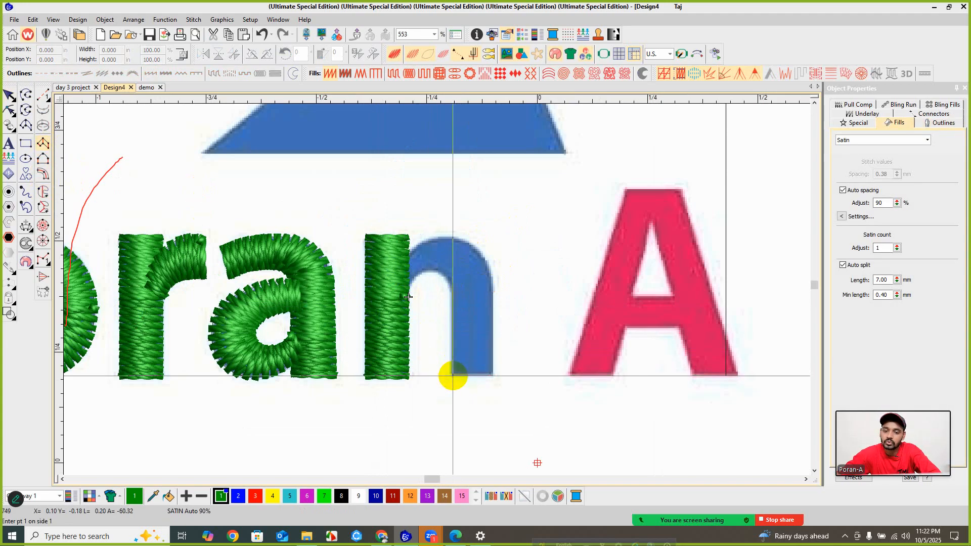
{"action": "left_click", "coordinate": [493, 375]}
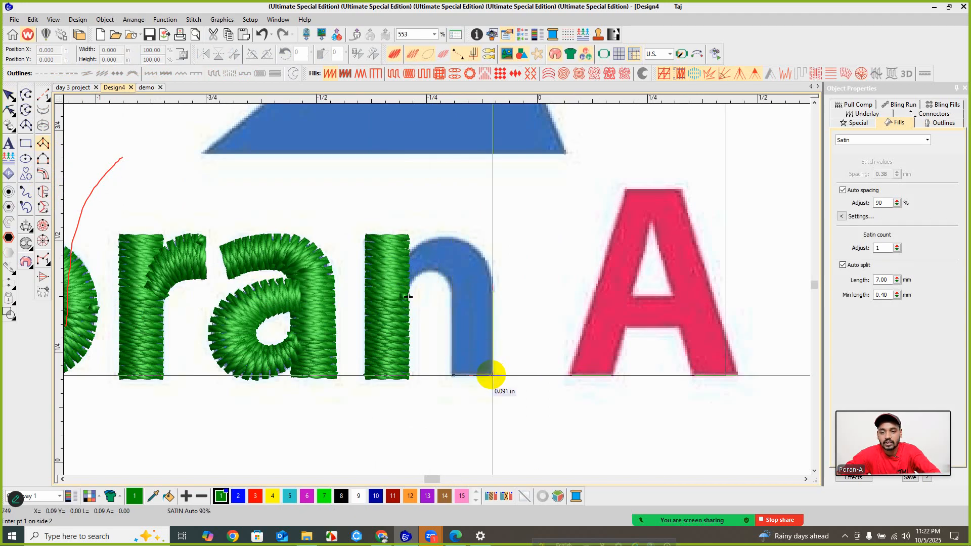
{"action": "left_click", "coordinate": [453, 290]}
{"action": "left_click", "coordinate": [492, 288]}
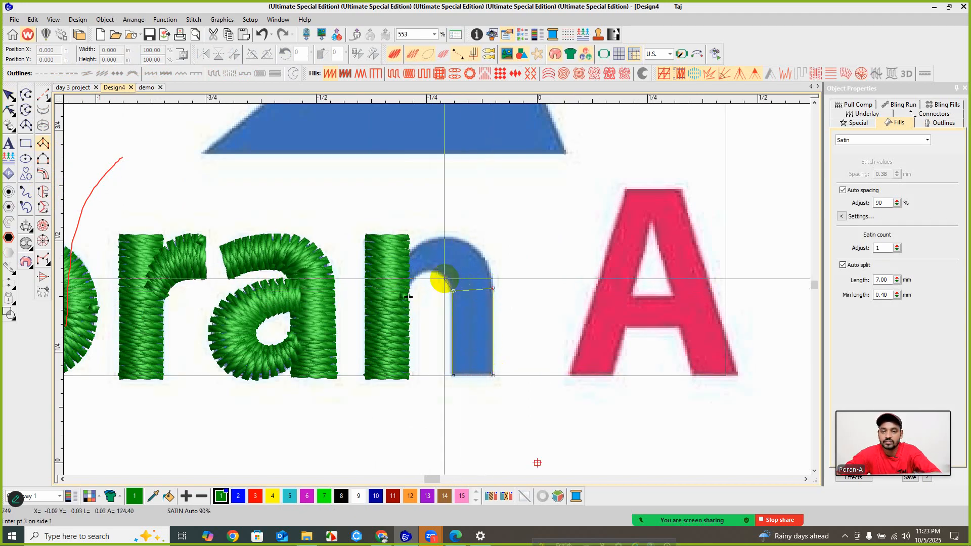
{"action": "left_click", "coordinate": [468, 243]}
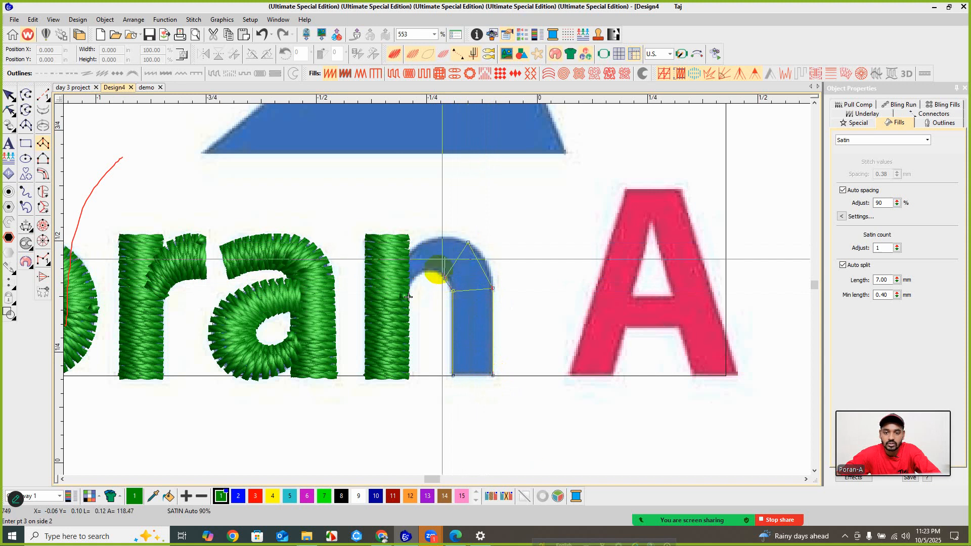
{"action": "left_click", "coordinate": [432, 272]}
{"action": "left_click", "coordinate": [418, 244]}
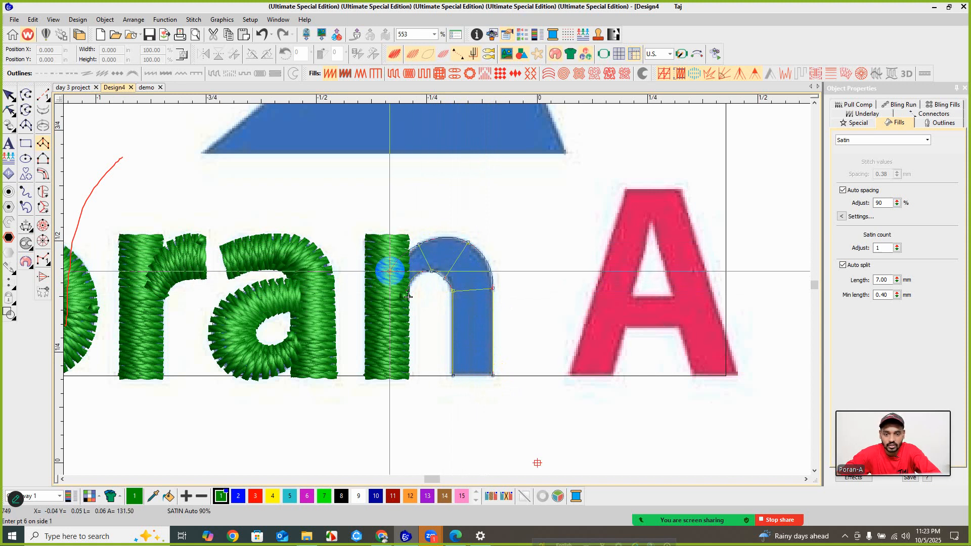
{"action": "key", "text": "Return"}
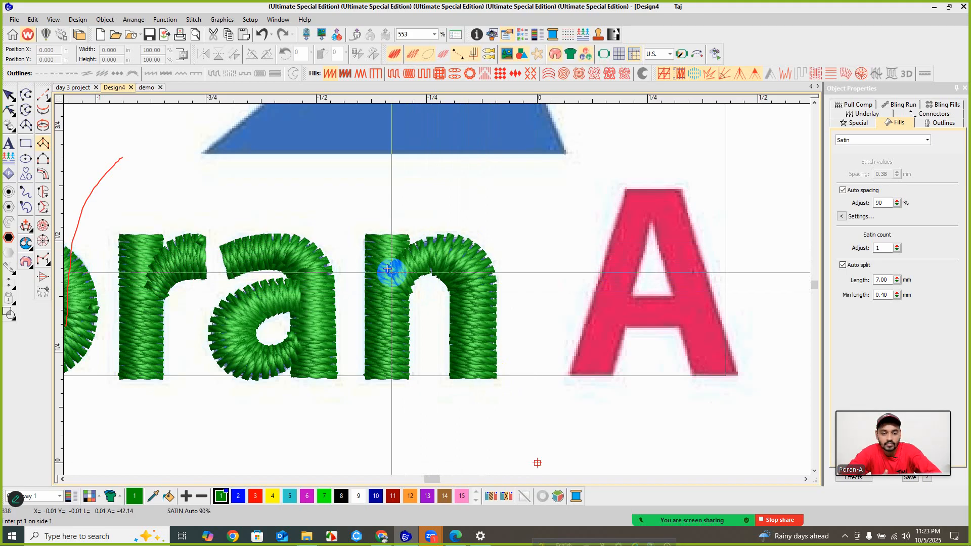
{"action": "right_click", "coordinate": [387, 269]}
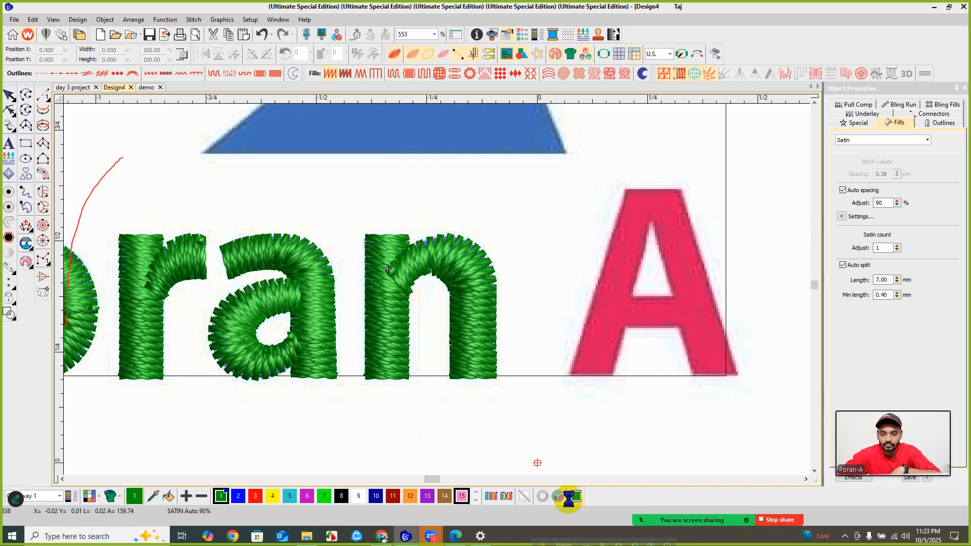
- Open the Zoom meeting chat and look through the participants' messages
{"action": "mouse_move", "coordinate": [731, 512]}
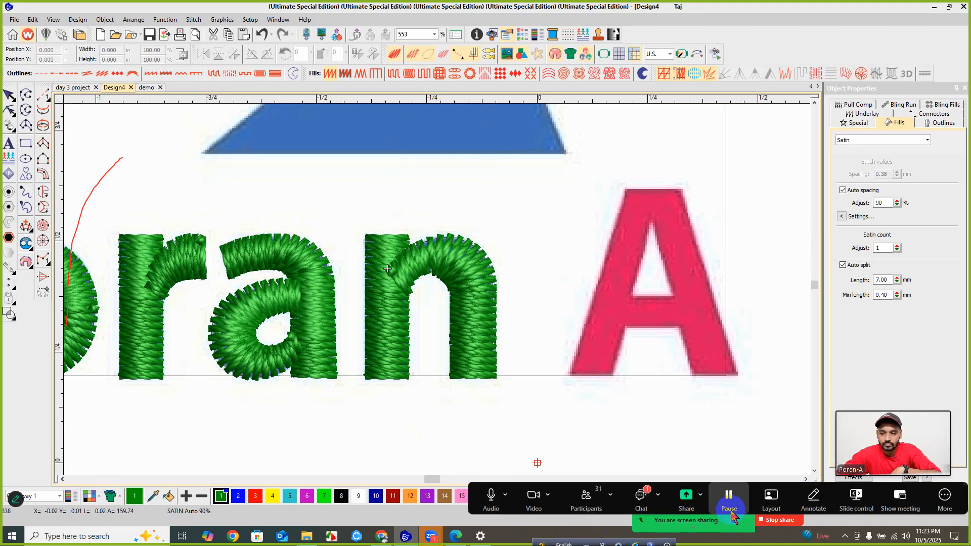
{"action": "left_click", "coordinate": [642, 498]}
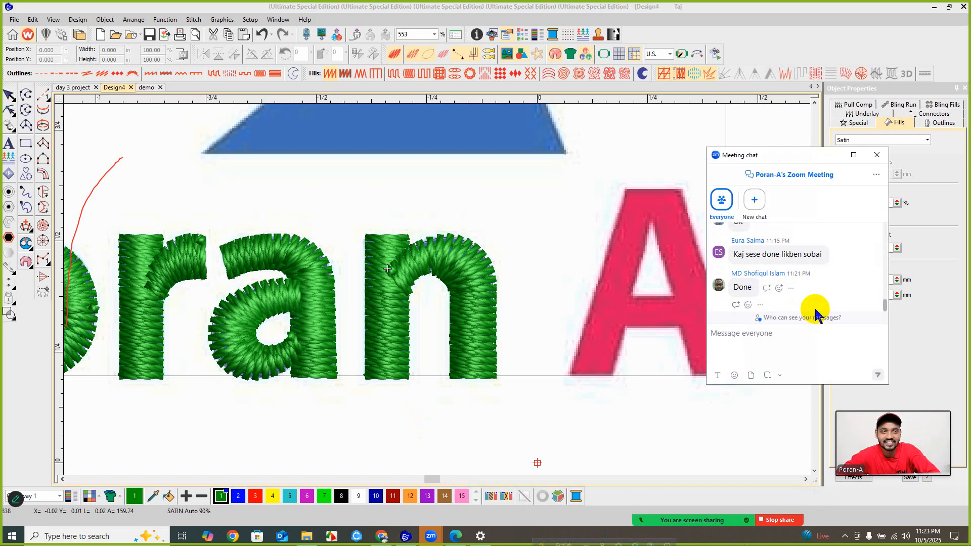
{"action": "scroll", "coordinate": [809, 313], "scroll_direction": "up", "scroll_amount": 4}
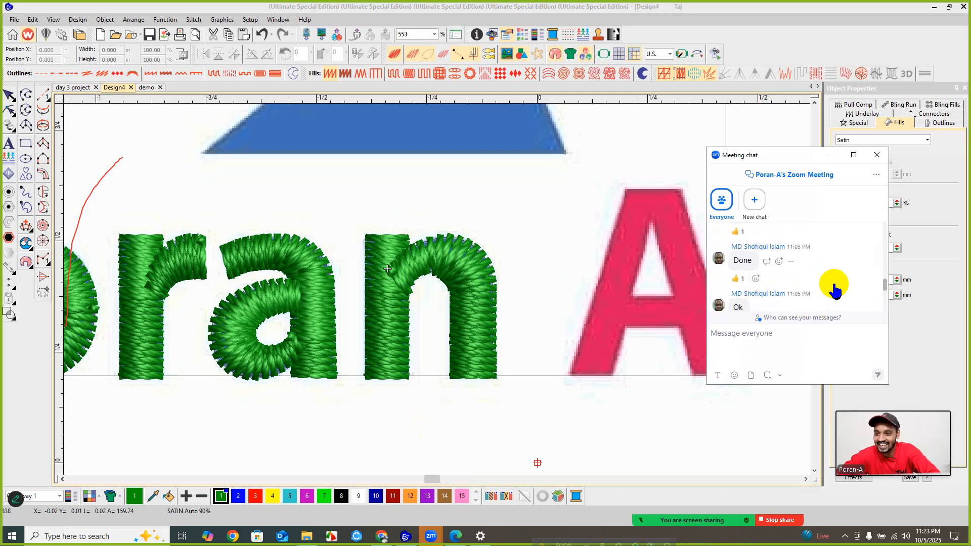
{"action": "scroll", "coordinate": [835, 291], "scroll_direction": "down", "scroll_amount": 2}
{"action": "left_click", "coordinate": [779, 288]}
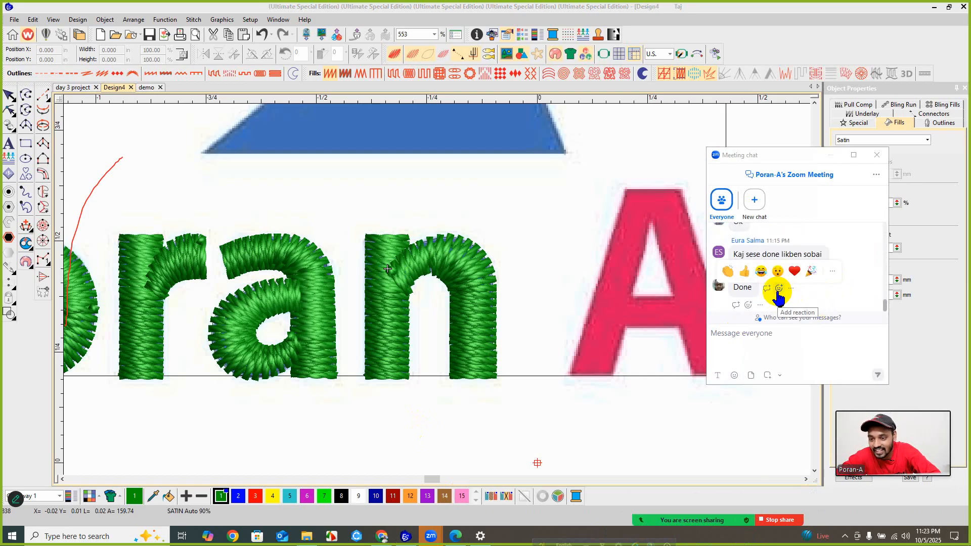
{"action": "left_click", "coordinate": [794, 271]}
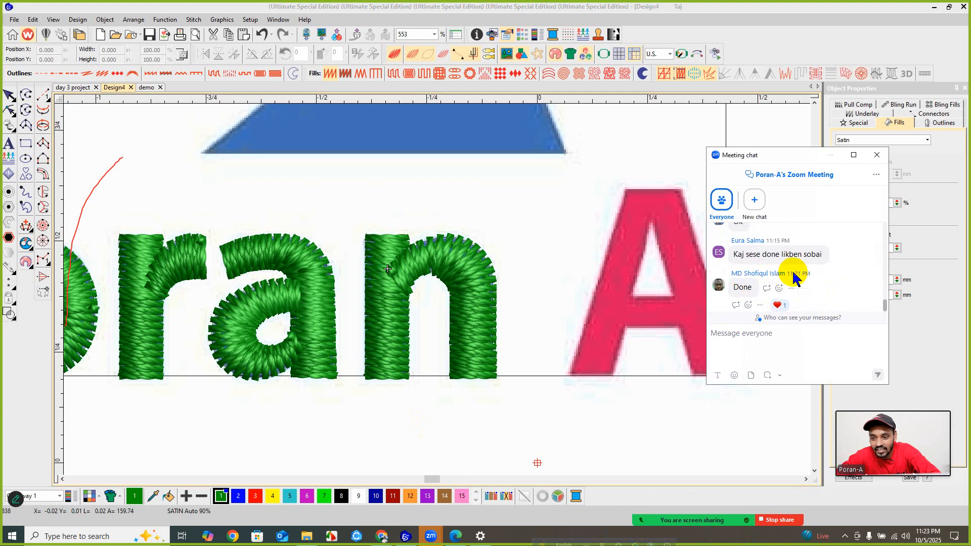
{"action": "right_click", "coordinate": [792, 297]}
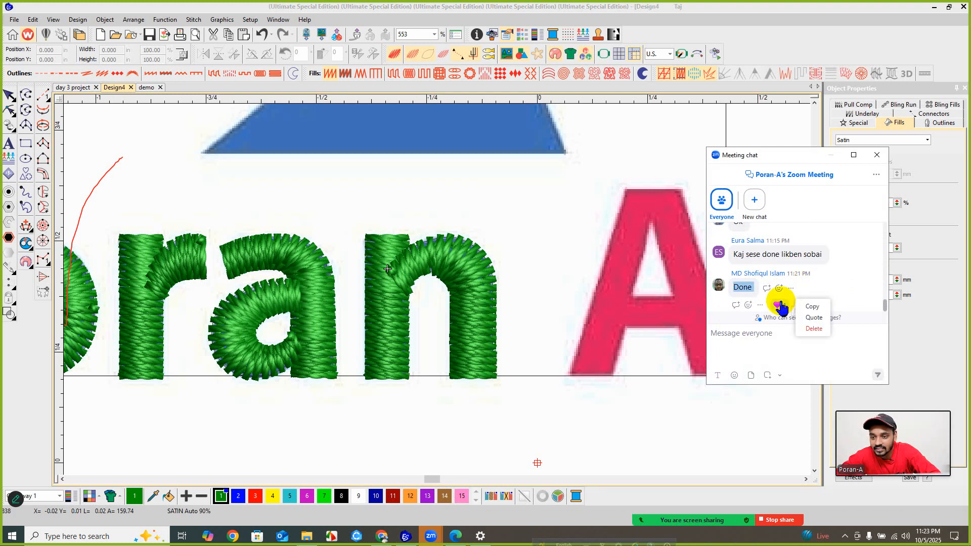
{"action": "left_click", "coordinate": [779, 305]}
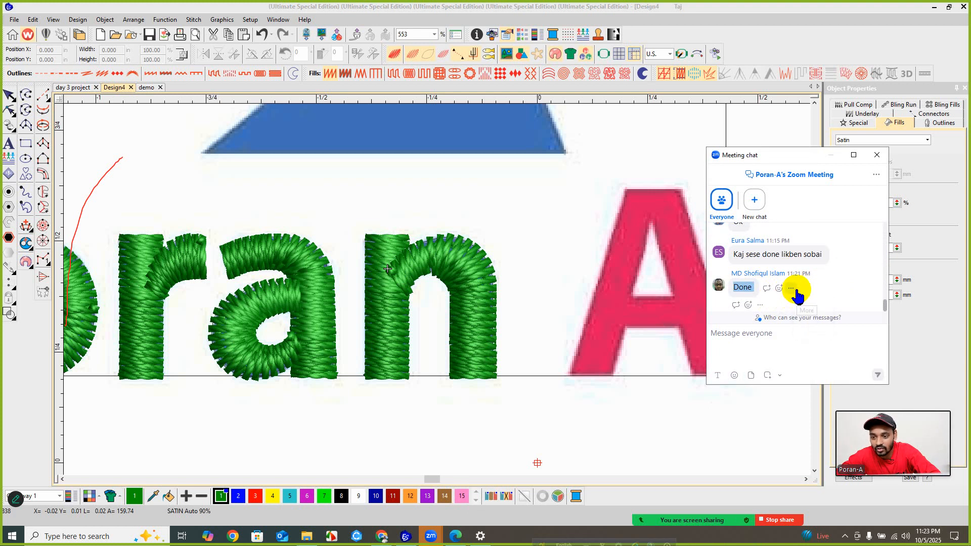
- React to the latest "Done" chat message with the party popper emoji and close the meeting chat
{"action": "left_click", "coordinate": [793, 290]}
{"action": "left_click", "coordinate": [780, 289]}
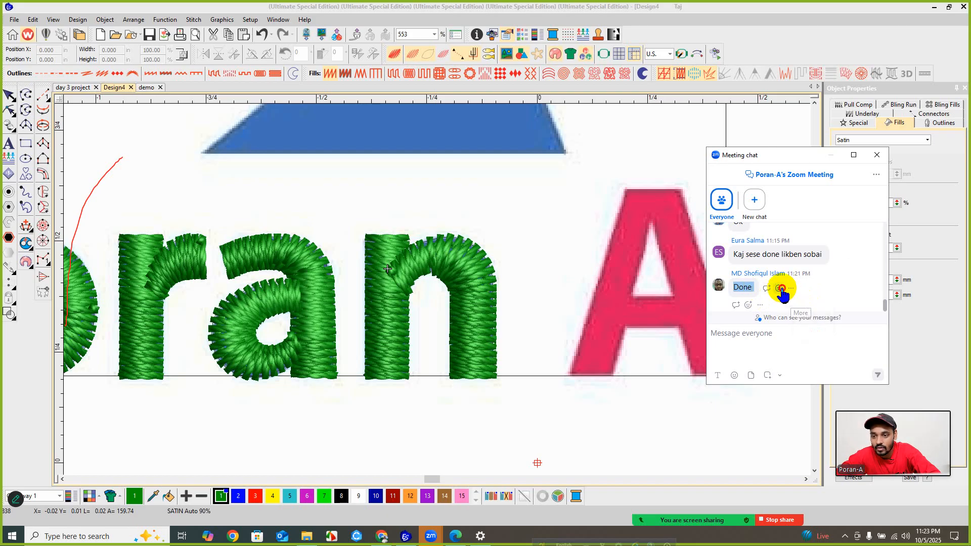
{"action": "left_click", "coordinate": [810, 276]}
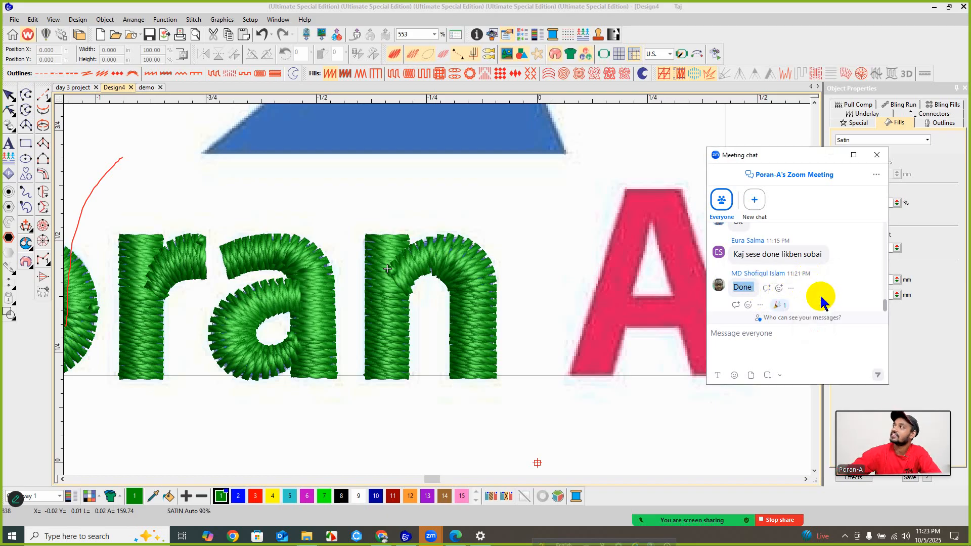
{"action": "left_click", "coordinate": [876, 155]}
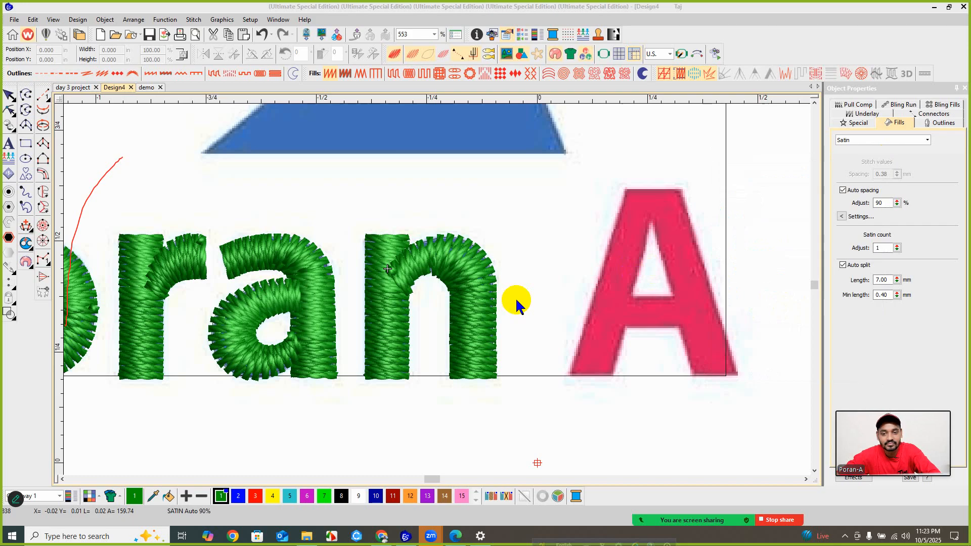
- Examine the stitched green lettering and the unstitched pink A, checking the A's legs, apex and crossbar
{"action": "scroll", "coordinate": [517, 303], "scroll_direction": "down", "scroll_amount": 5}
{"action": "scroll", "coordinate": [491, 269], "scroll_direction": "up", "scroll_amount": 1}
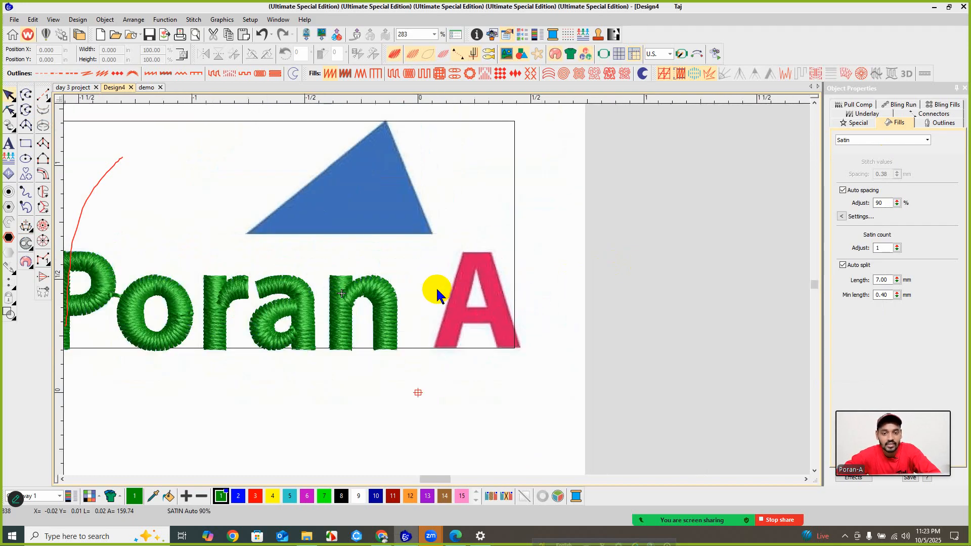
{"action": "scroll", "coordinate": [371, 305], "scroll_direction": "up", "scroll_amount": 1}
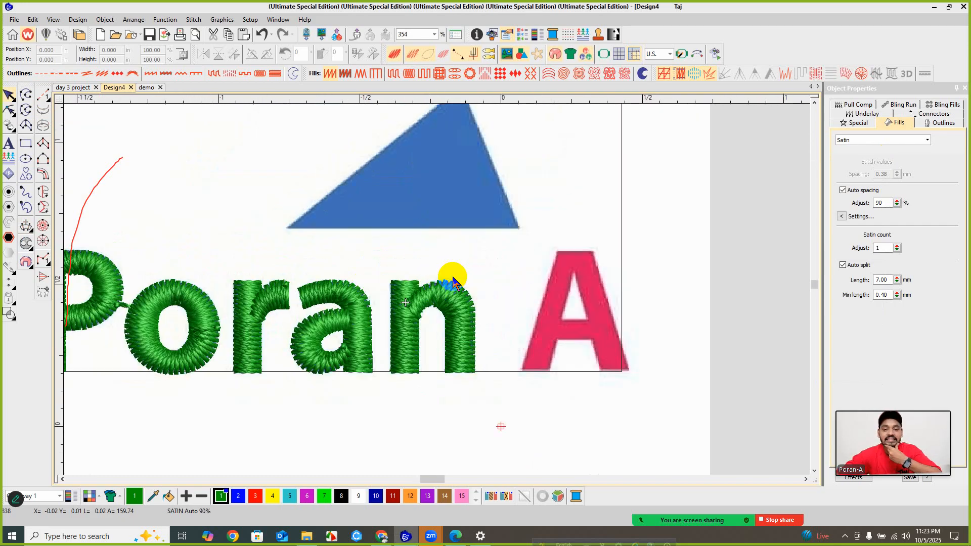
{"action": "scroll", "coordinate": [436, 288], "scroll_direction": "down", "scroll_amount": 2}
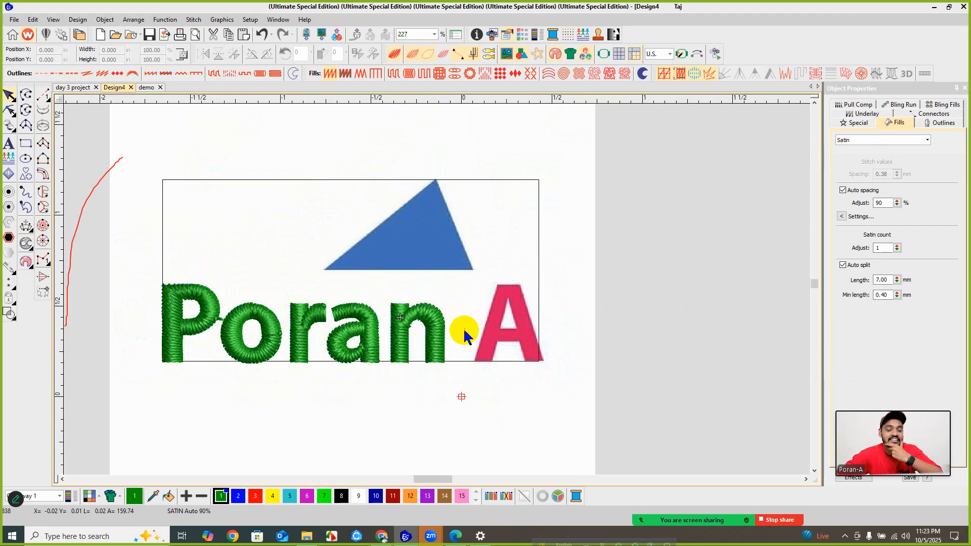
{"action": "scroll", "coordinate": [438, 293], "scroll_direction": "up", "scroll_amount": 2}
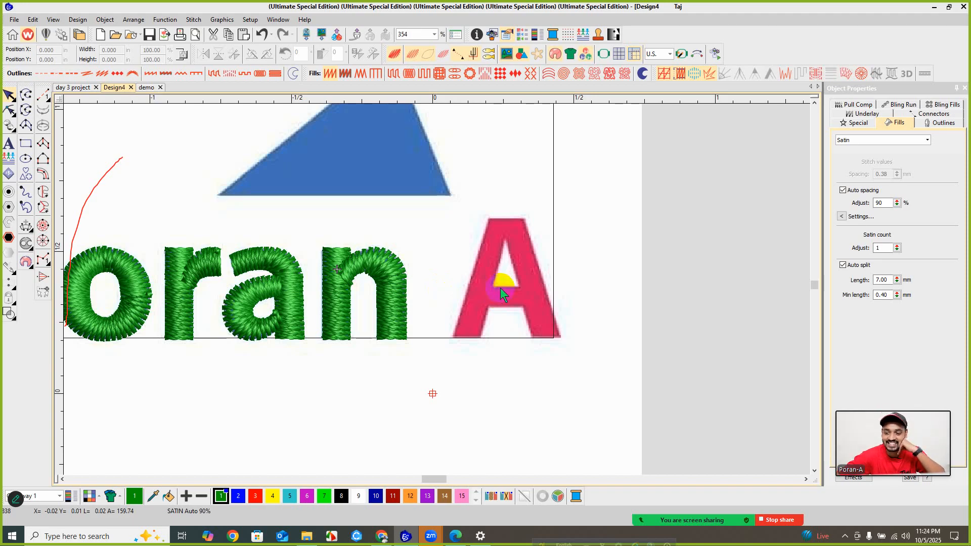
{"action": "scroll", "coordinate": [498, 289], "scroll_direction": "up", "scroll_amount": 1}
{"action": "scroll", "coordinate": [437, 292], "scroll_direction": "up", "scroll_amount": 2}
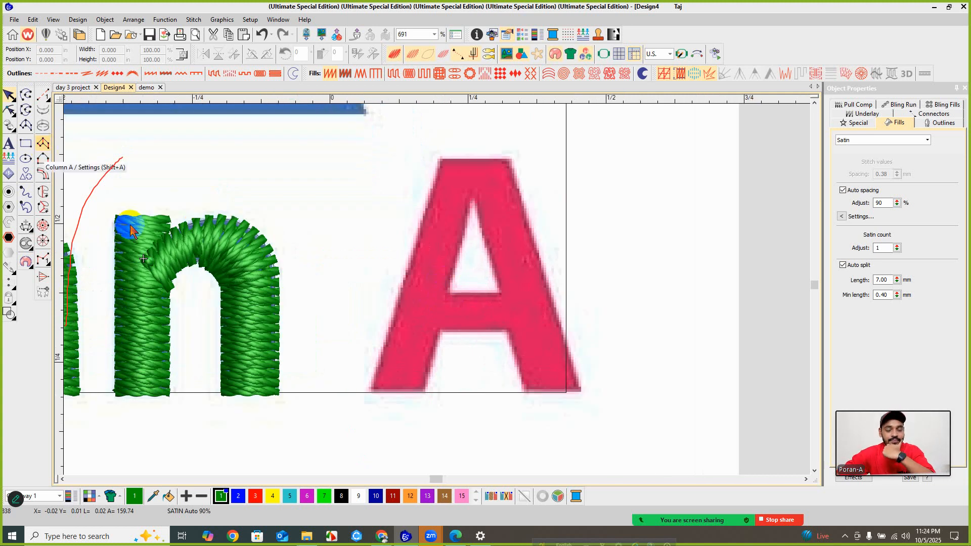
{"action": "left_click", "coordinate": [499, 257]}
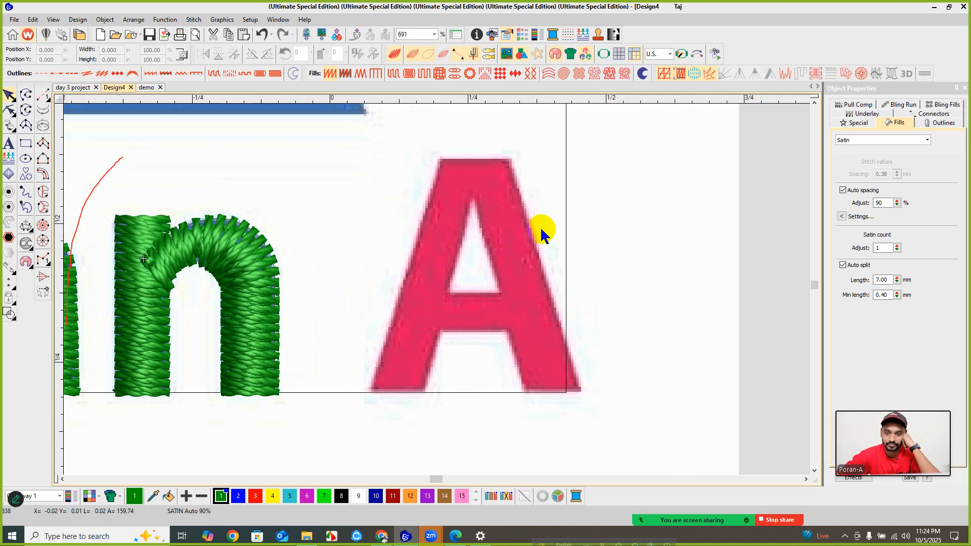
{"action": "left_click", "coordinate": [496, 182]}
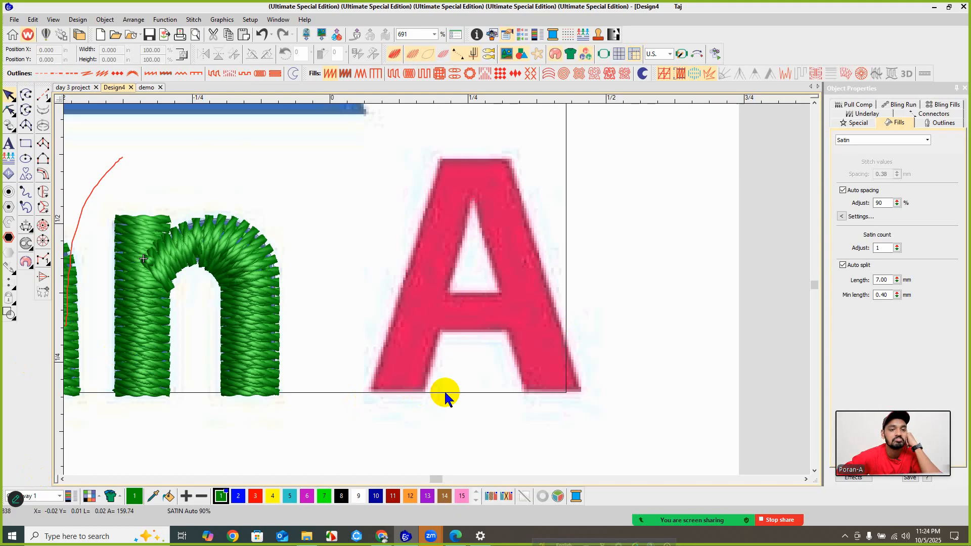
{"action": "left_click", "coordinate": [455, 313]}
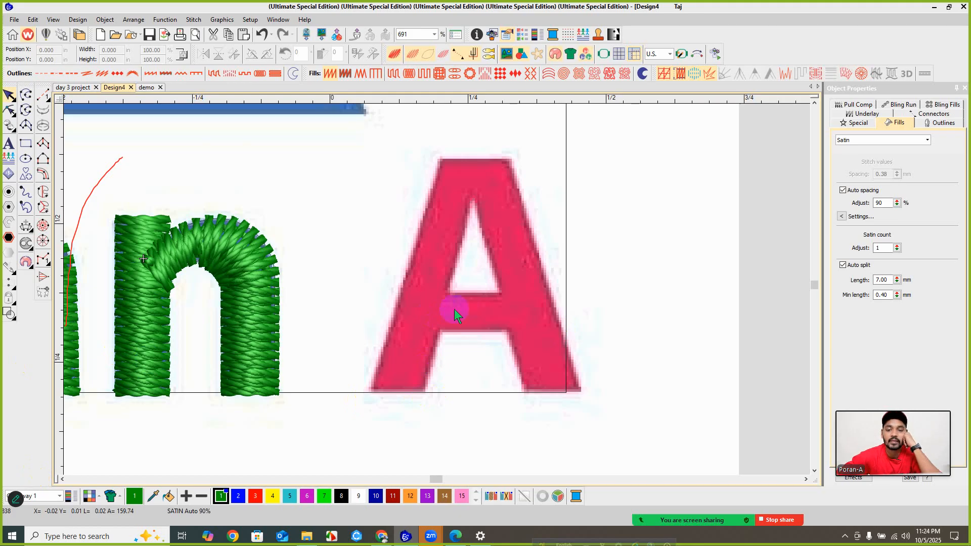
- Digitize the A's crossbar with Column C as a horizontal line from the left leg to the right leg, and generate the stitches
{"action": "left_click", "coordinate": [43, 175]}
{"action": "left_click", "coordinate": [415, 330]}
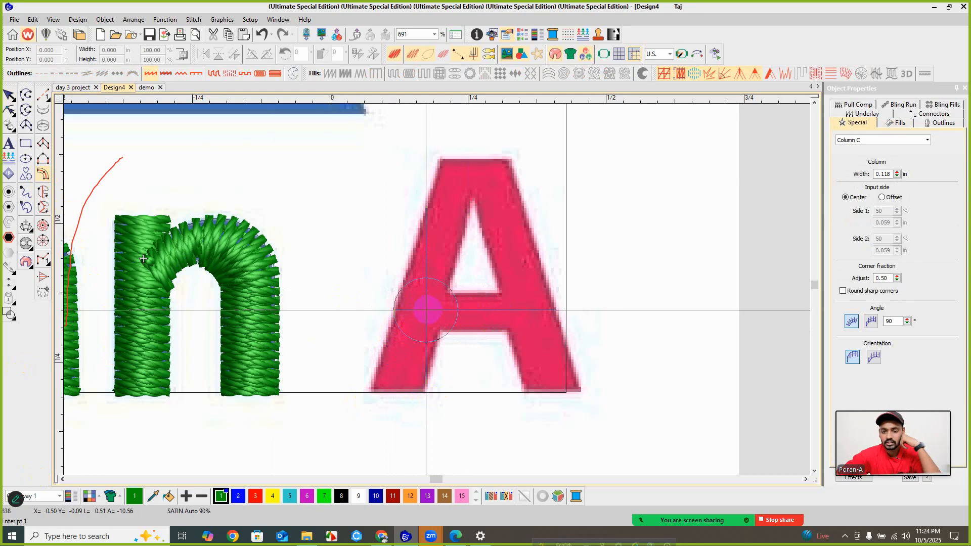
{"action": "left_click", "coordinate": [433, 309]}
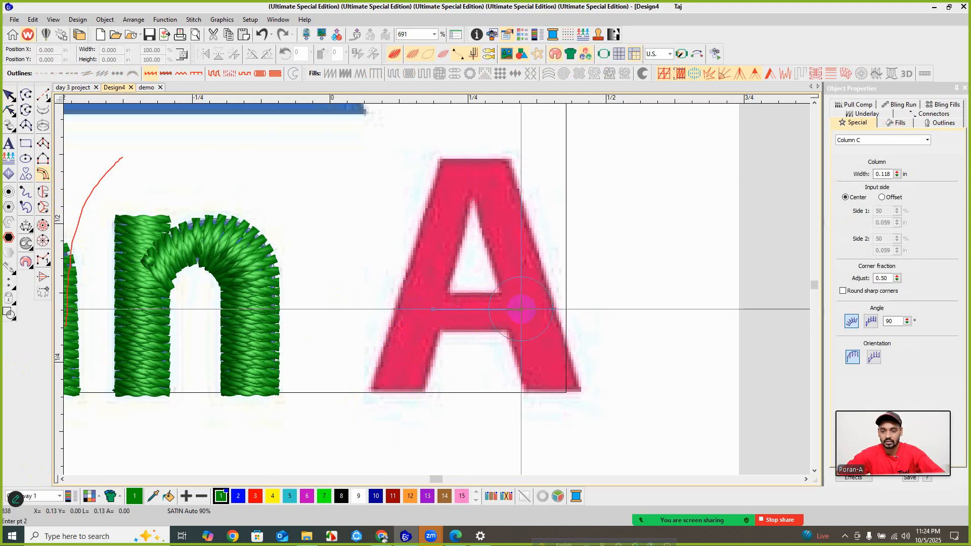
{"action": "key", "text": "Return"}
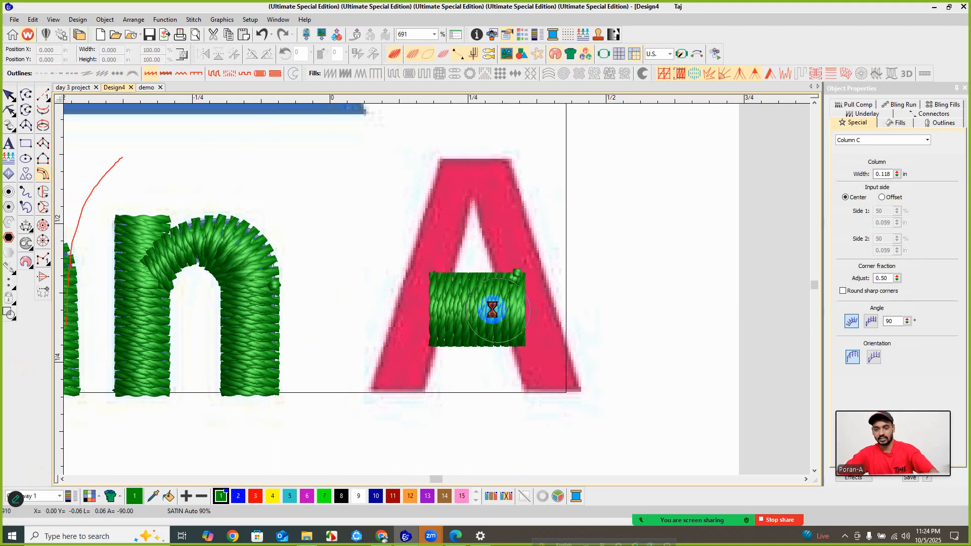
- Reduce the crossbar column's height to about 0.057 in, center it on the A's bar at about Y 0.342 in, and deselect it
{"action": "mouse_move", "coordinate": [477, 288]}
{"action": "left_mouse_down"}
{"action": "mouse_move", "coordinate": [470, 278]}
{"action": "mouse_move", "coordinate": [477, 291]}
{"action": "left_mouse_up"}
{"action": "left_click_drag", "start_coordinate": [476, 342], "coordinate": [475, 329]}
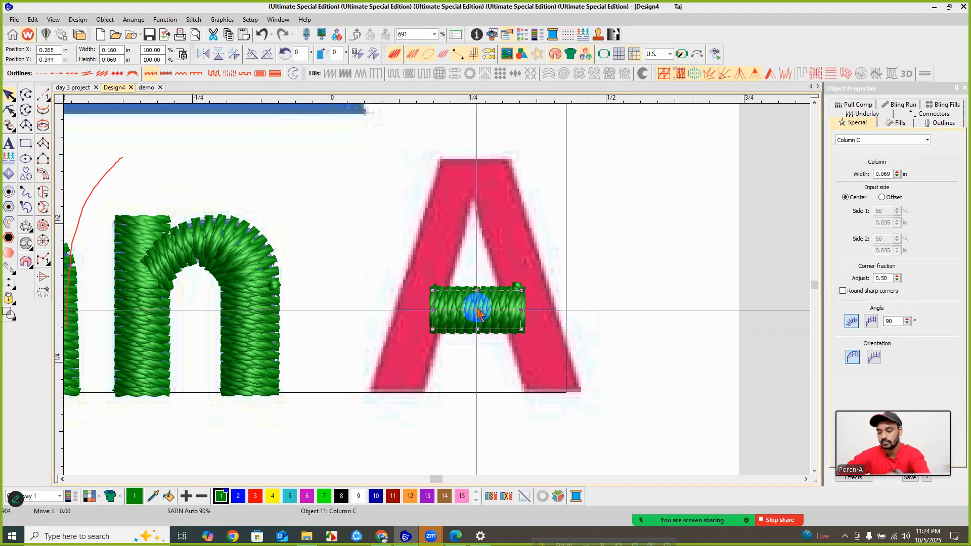
{"action": "left_click_drag", "start_coordinate": [478, 292], "coordinate": [476, 299]}
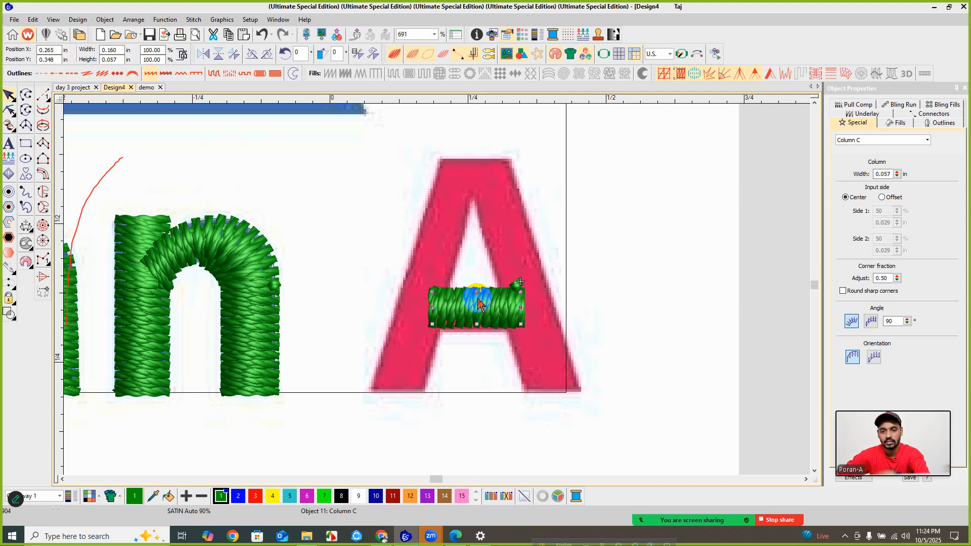
{"action": "left_click_drag", "start_coordinate": [478, 304], "coordinate": [477, 308]}
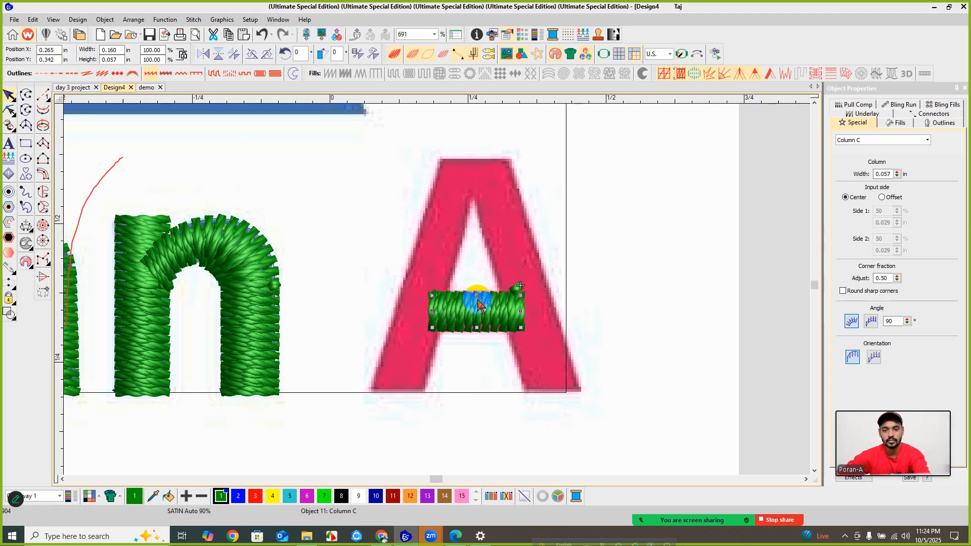
{"action": "left_click", "coordinate": [661, 306]}
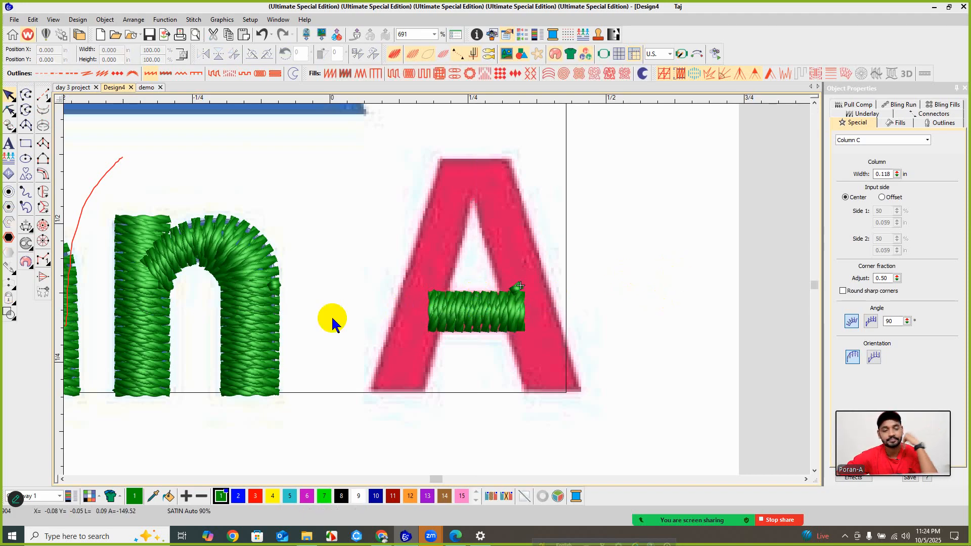
- Digitize the A's left leg with Column A from base to apex, about 0.205 in wide and 0.419 in tall, and generate the stitches
{"action": "left_click", "coordinate": [43, 143]}
{"action": "key", "text": "s"}
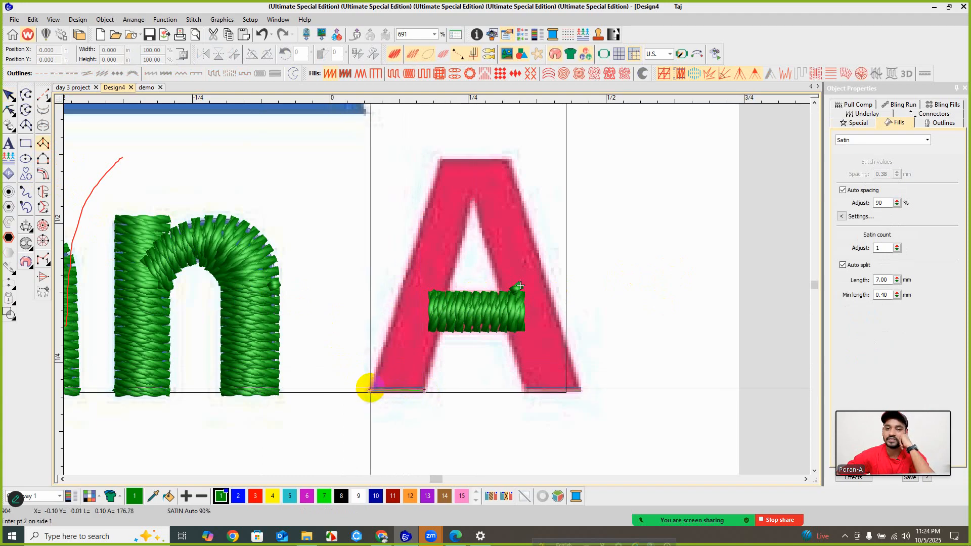
{"action": "left_click", "coordinate": [425, 390]}
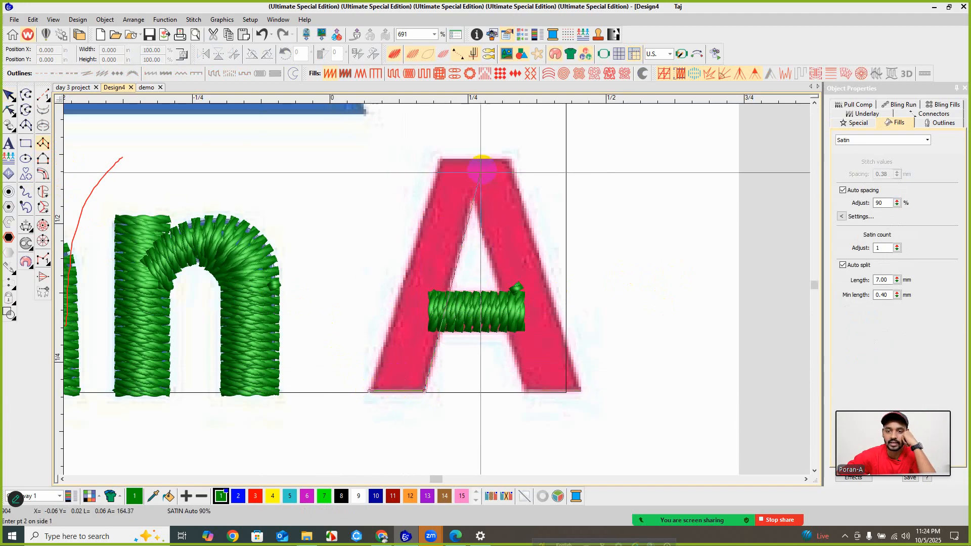
{"action": "left_click", "coordinate": [483, 160]}
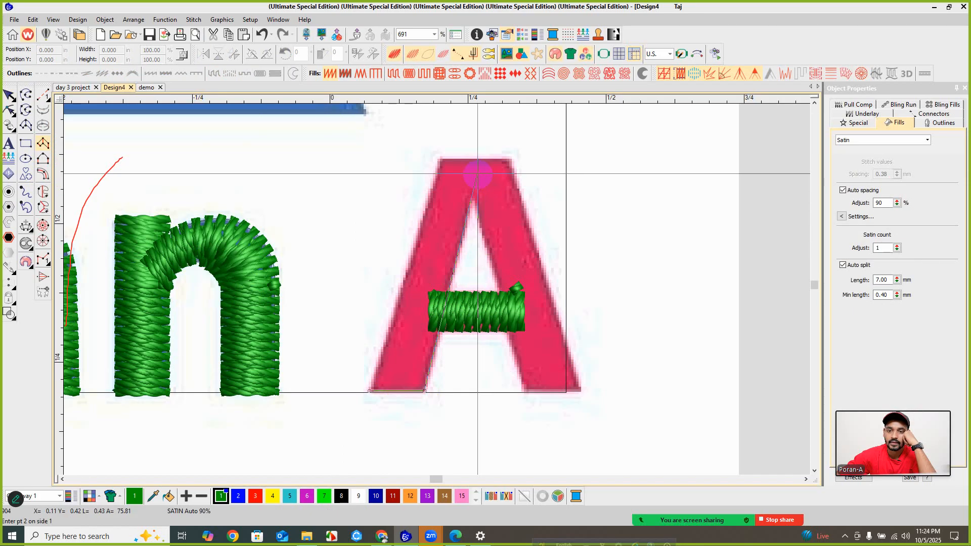
{"action": "left_click", "coordinate": [483, 160]}
{"action": "left_click", "coordinate": [442, 159]}
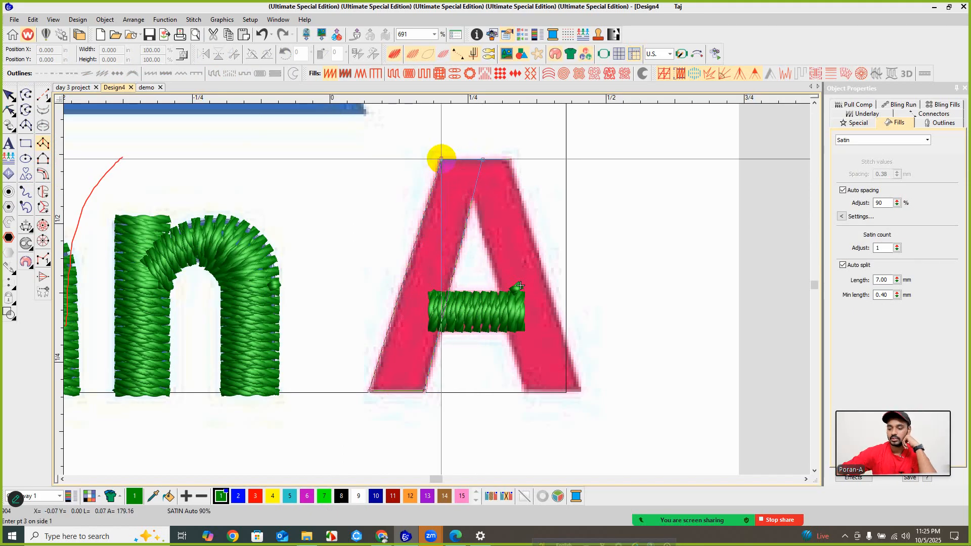
{"action": "key", "text": "Return"}
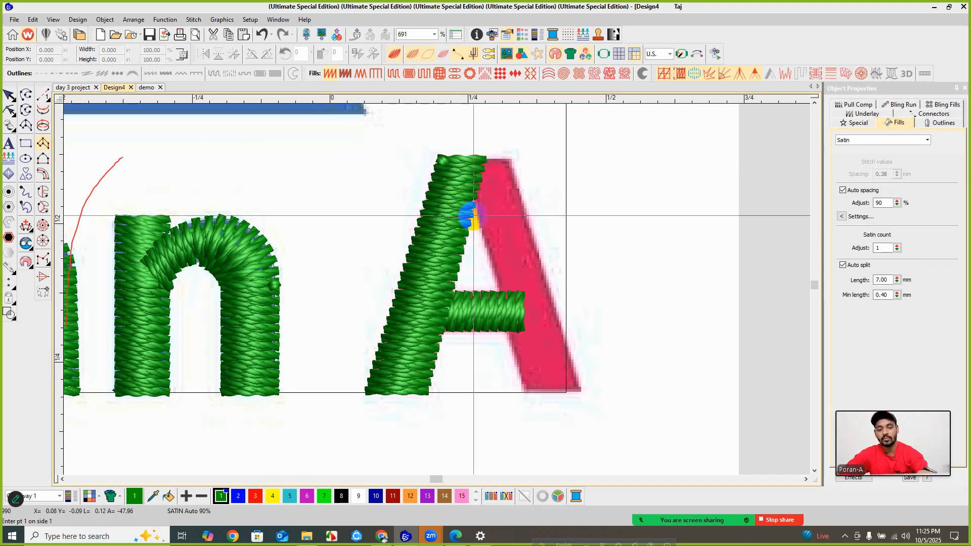
{"action": "key", "text": "Escape"}
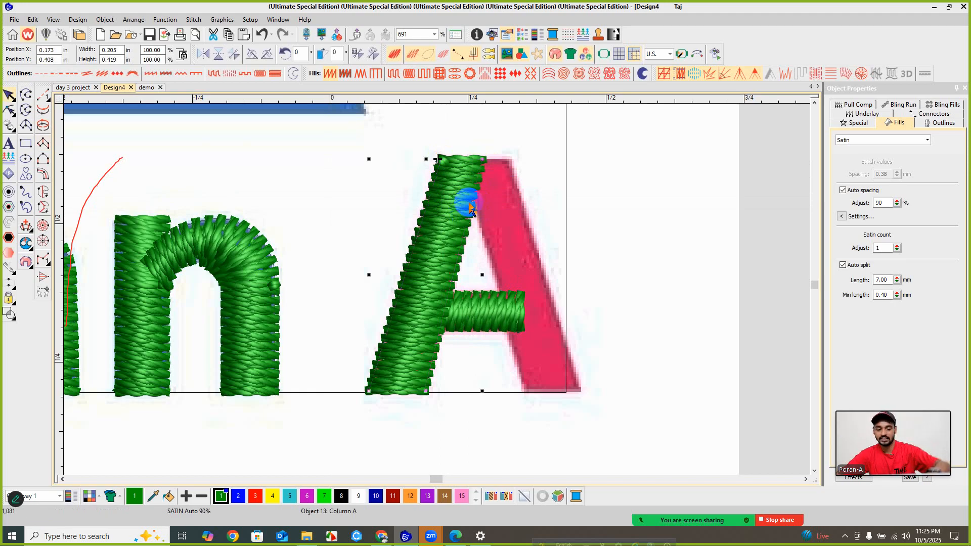
- Duplicate the A's left leg column and place the copy to the right of the letter at about X 0.453 in
{"action": "left_click", "coordinate": [468, 199]}
{"action": "key", "text": "Right"}
{"action": "key", "text": "Right"}
{"action": "key", "text": "Right"}
{"action": "key", "text": "Right"}
{"action": "key", "text": "Right"}
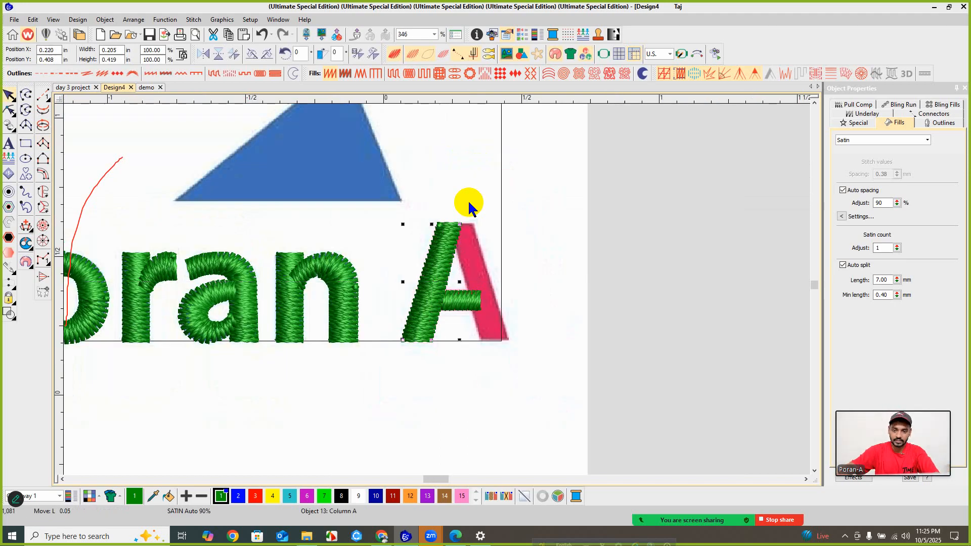
{"action": "key", "text": "Right"}
{"action": "key", "text": "Right"}
{"action": "key", "text": "Right"}
{"action": "key", "text": "Right"}
{"action": "key", "text": "Right"}
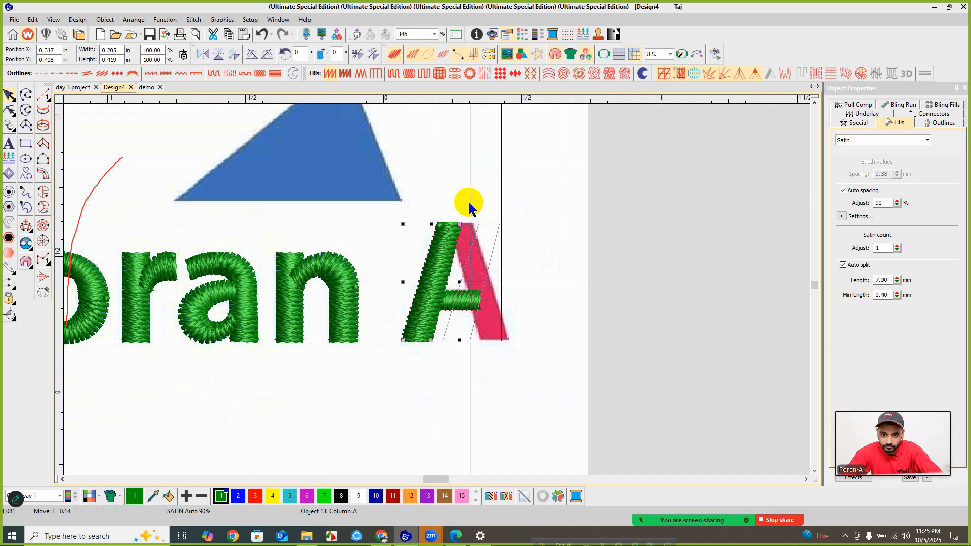
{"action": "key", "text": "Right"}
{"action": "key", "text": "Right"}
{"action": "key", "text": "Right"}
{"action": "key", "text": "Right"}
{"action": "key", "text": "Right"}
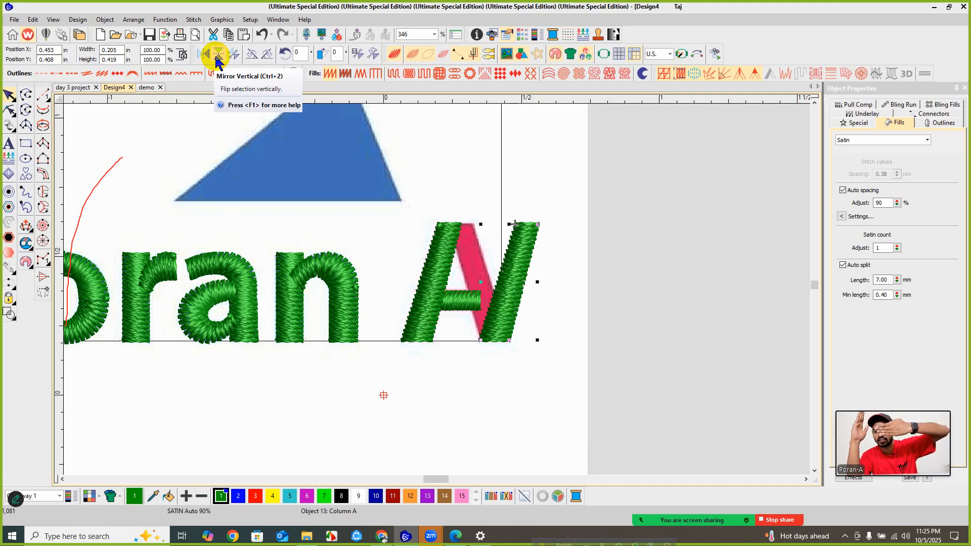
- Mirror the copied leg horizontally, move it onto the A's right leg at about X 0.340 in, and deselect it
{"action": "left_click", "coordinate": [512, 275]}
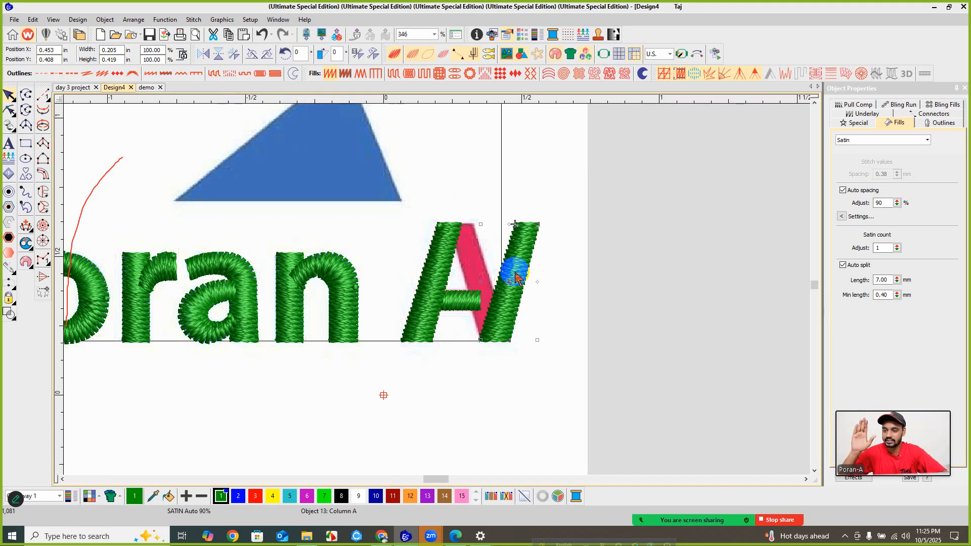
{"action": "left_click", "coordinate": [203, 54]}
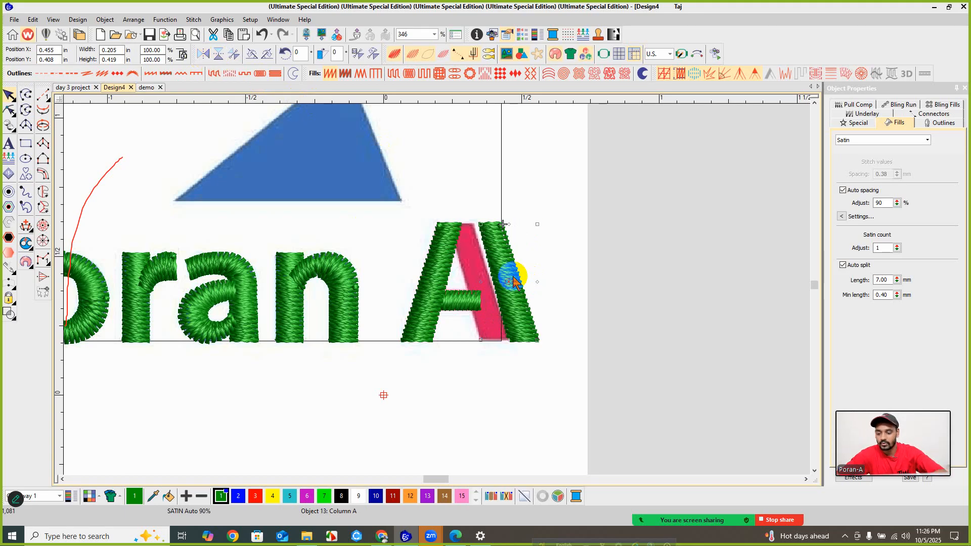
{"action": "key", "text": "Left"}
{"action": "key", "text": "Left"}
{"action": "key", "text": "Left"}
{"action": "key", "text": "Left"}
{"action": "key", "text": "Left"}
{"action": "key", "text": "Left"}
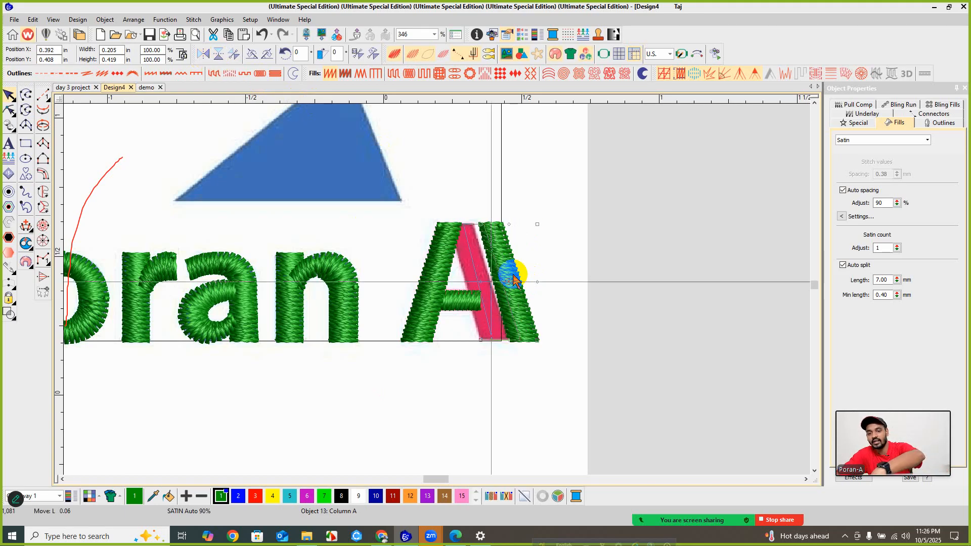
{"action": "key", "text": "Left"}
{"action": "key", "text": "Left"}
{"action": "key", "text": "Left"}
{"action": "key", "text": "Left"}
{"action": "key", "text": "Left"}
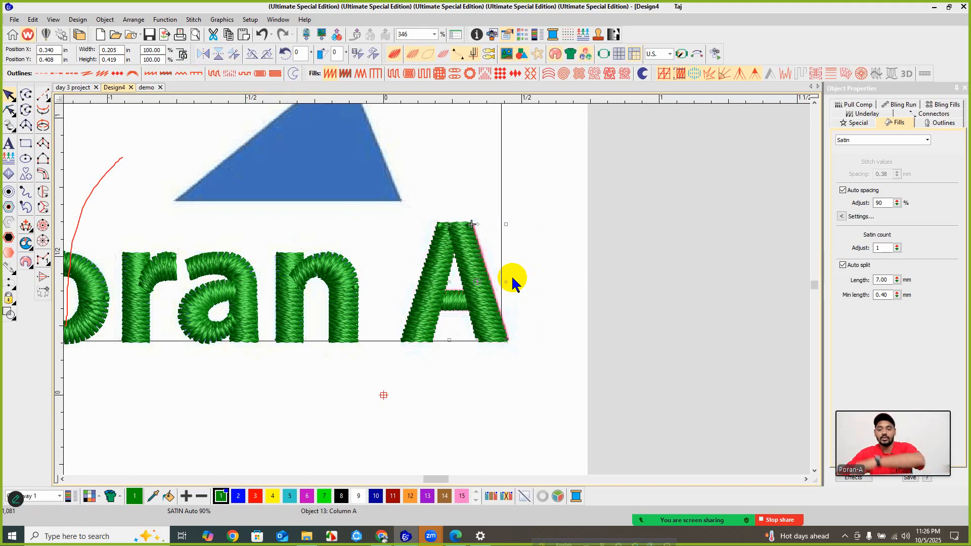
{"action": "left_click", "coordinate": [546, 277]}
- Digitize the blue triangle above the lettering with Complex Fill, tracing its three corners, and generate the stitches
{"action": "scroll", "coordinate": [445, 277], "scroll_direction": "down", "scroll_amount": 3}
{"action": "scroll", "coordinate": [437, 293], "scroll_direction": "up", "scroll_amount": 2}
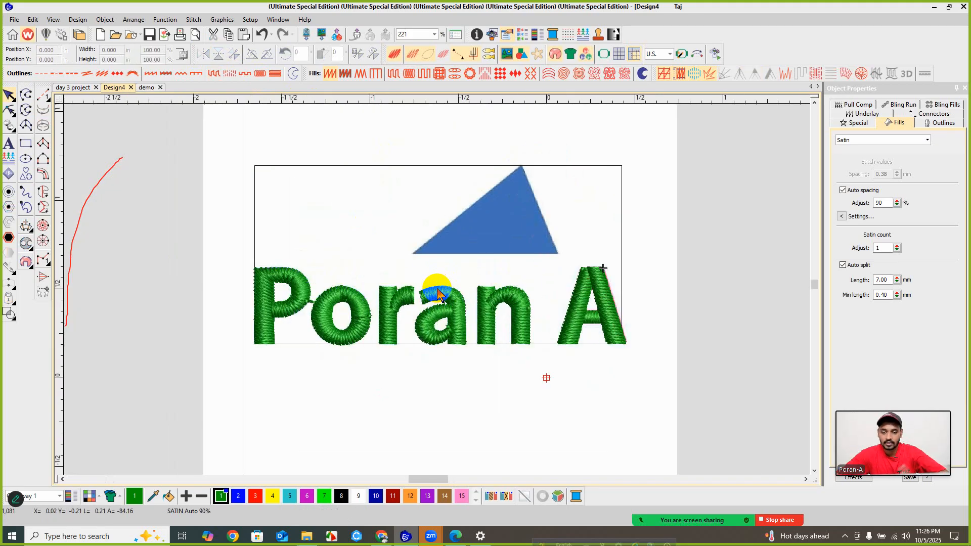
{"action": "scroll", "coordinate": [437, 294], "scroll_direction": "up", "scroll_amount": 2}
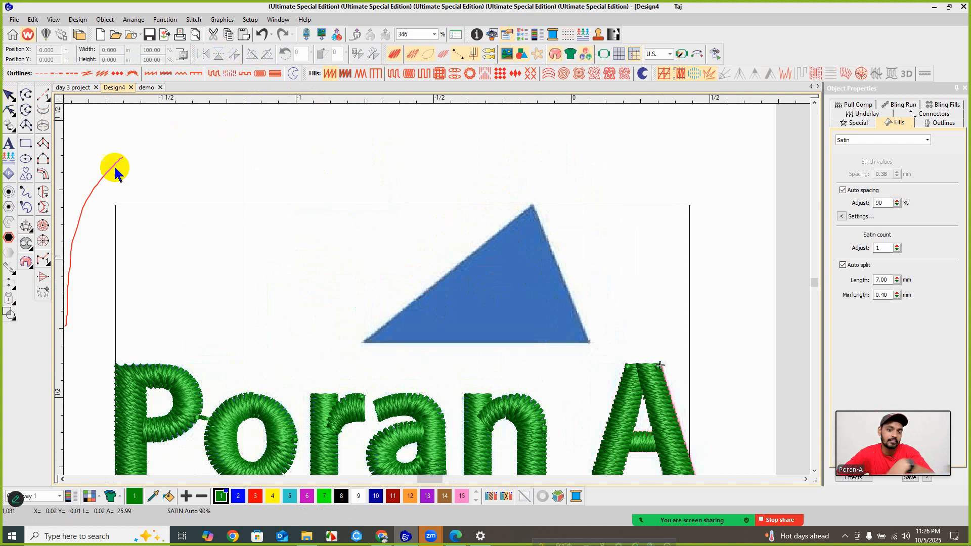
{"action": "left_click", "coordinate": [43, 191]}
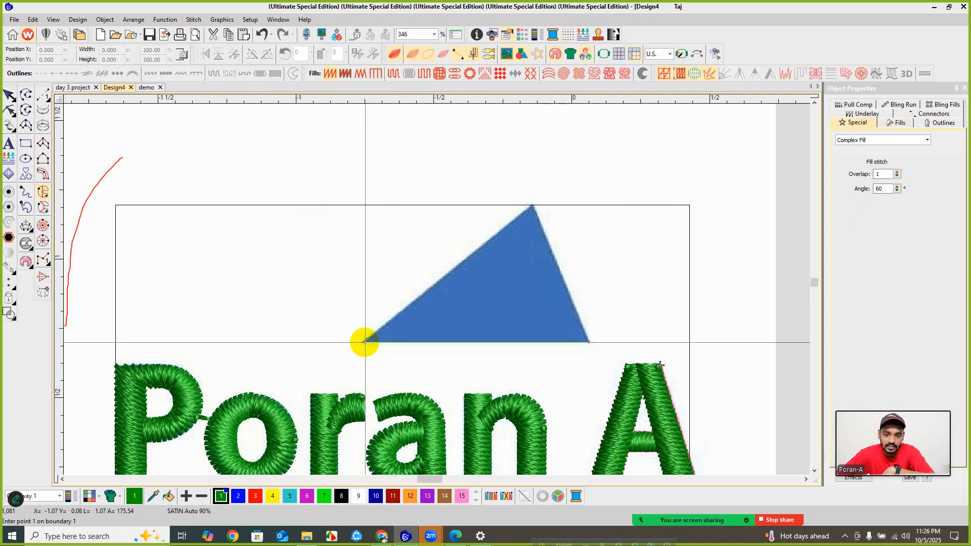
{"action": "left_click", "coordinate": [364, 342]}
{"action": "left_click", "coordinate": [533, 205]}
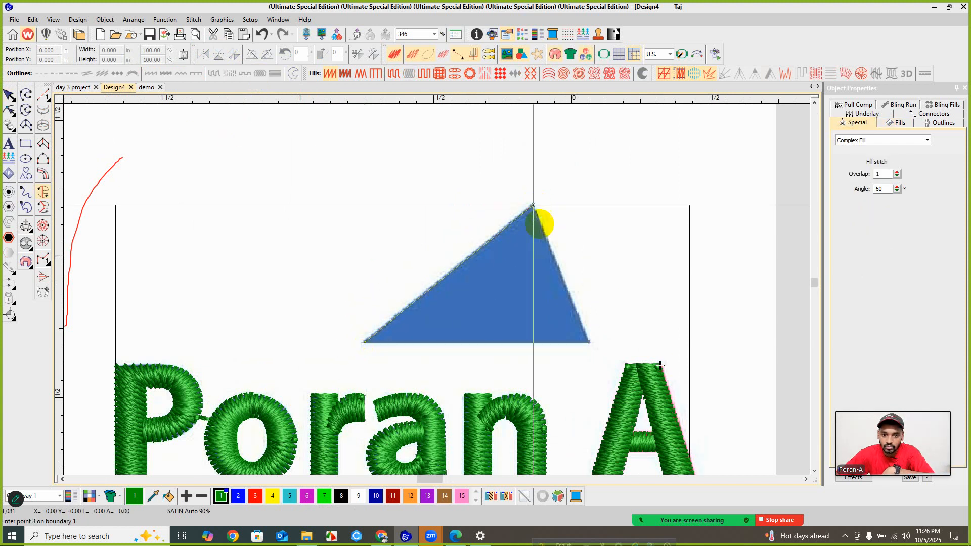
{"action": "left_click", "coordinate": [590, 343]}
{"action": "left_click", "coordinate": [365, 342]}
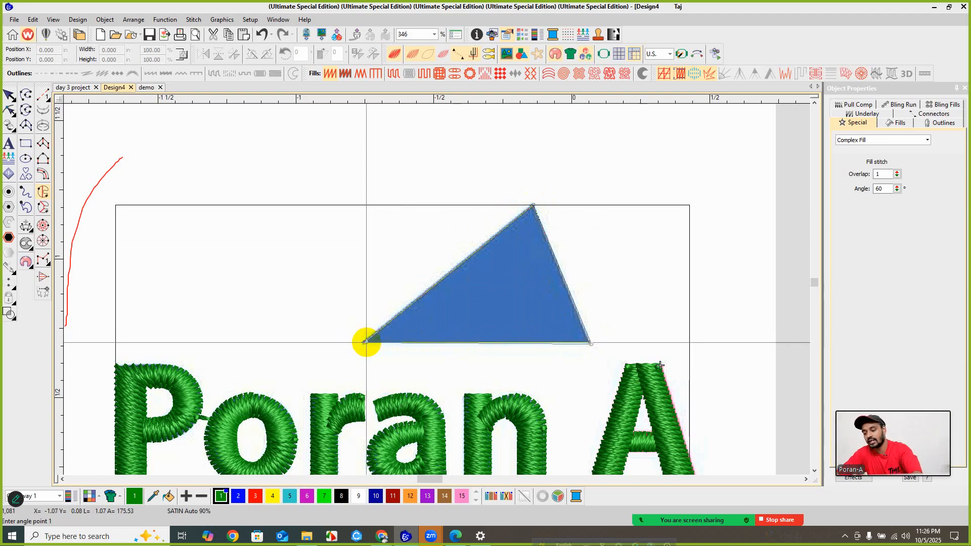
{"action": "key", "text": "Return"}
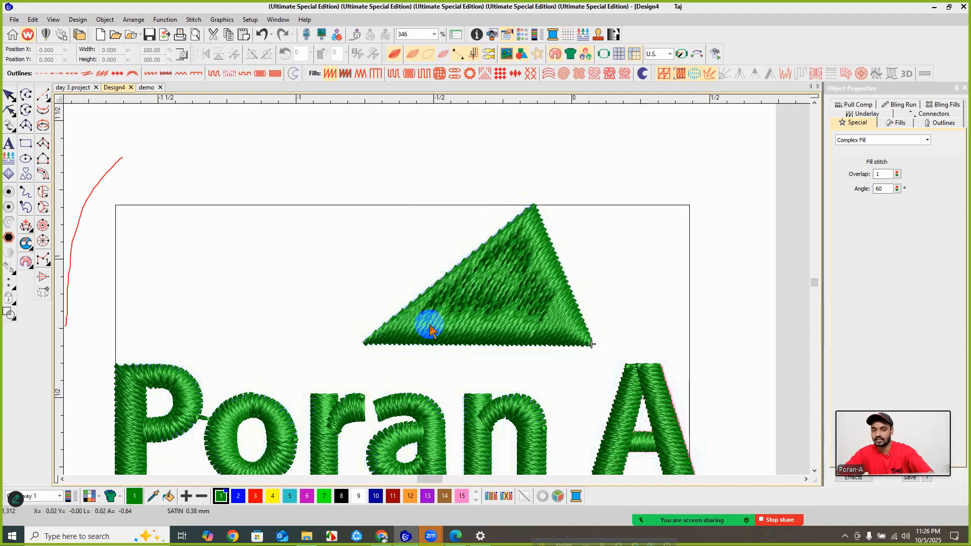
{"action": "key", "text": "Escape"}
- Reshape the triangle fill's stitch angle by swinging its angle line past vertical so that it leans left, and deselect it
{"action": "key", "text": "h"}
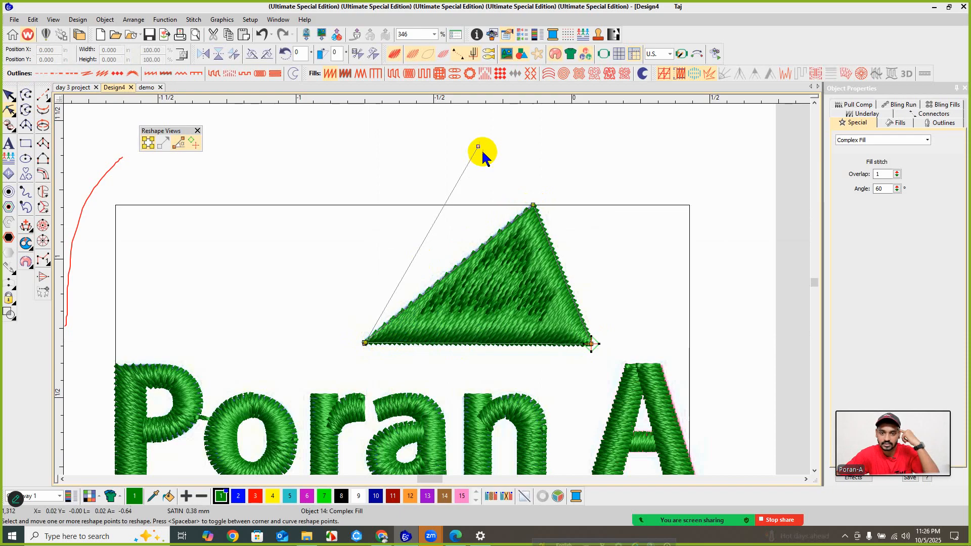
{"action": "left_click_drag", "start_coordinate": [478, 146], "coordinate": [281, 154]}
{"action": "key", "text": "Escape"}
{"action": "scroll", "coordinate": [439, 292], "scroll_direction": "down", "scroll_amount": 3}
{"action": "scroll", "coordinate": [439, 292], "scroll_direction": "down", "scroll_amount": 3}
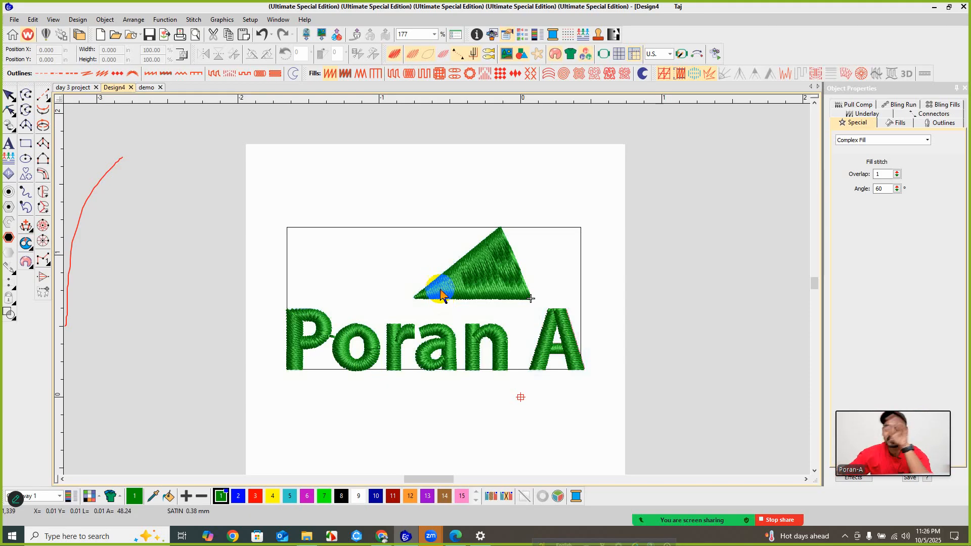
{"action": "mouse_move", "coordinate": [607, 514]}
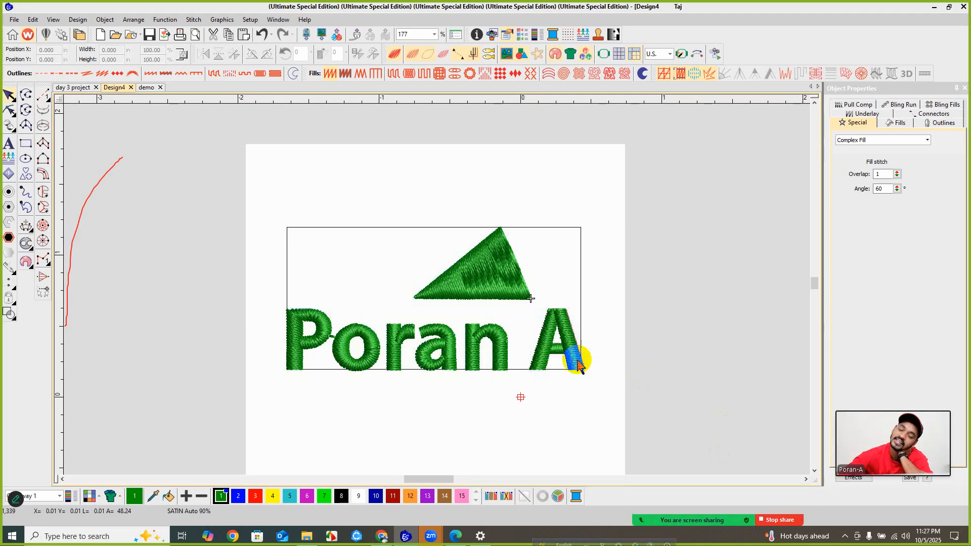
{"action": "scroll", "coordinate": [433, 282], "scroll_direction": "up", "scroll_amount": 1}
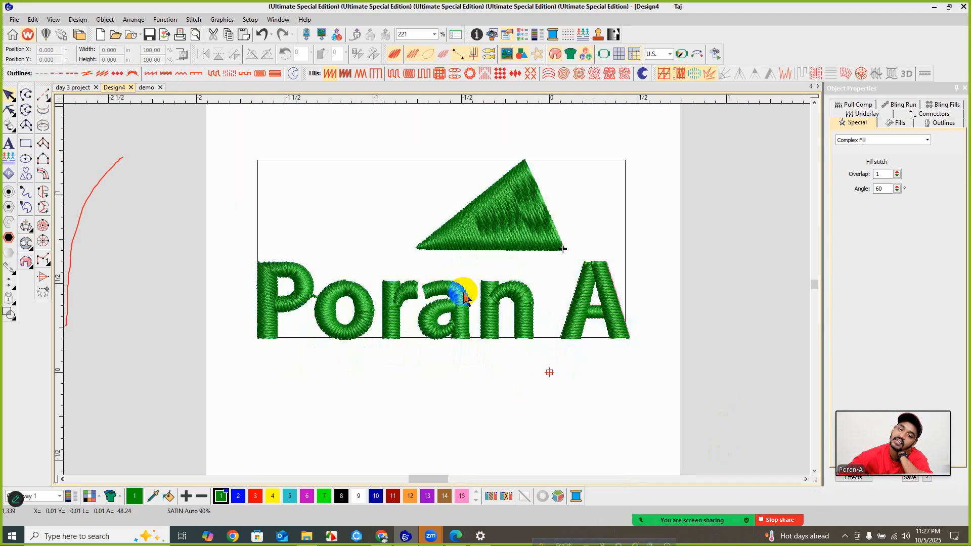
{"action": "scroll", "coordinate": [440, 286], "scroll_direction": "down", "scroll_amount": 1}
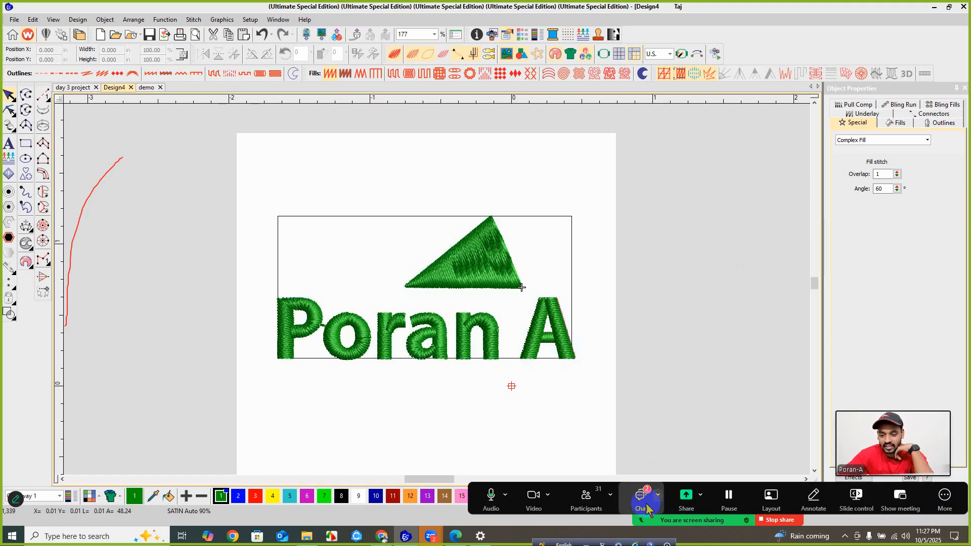
- Open the meeting chat, react to the latest "Done" message with the red heart emoji, close the chat, and return to the design
{"action": "left_click", "coordinate": [641, 498]}
{"action": "scroll", "coordinate": [816, 280], "scroll_direction": "down", "scroll_amount": 2}
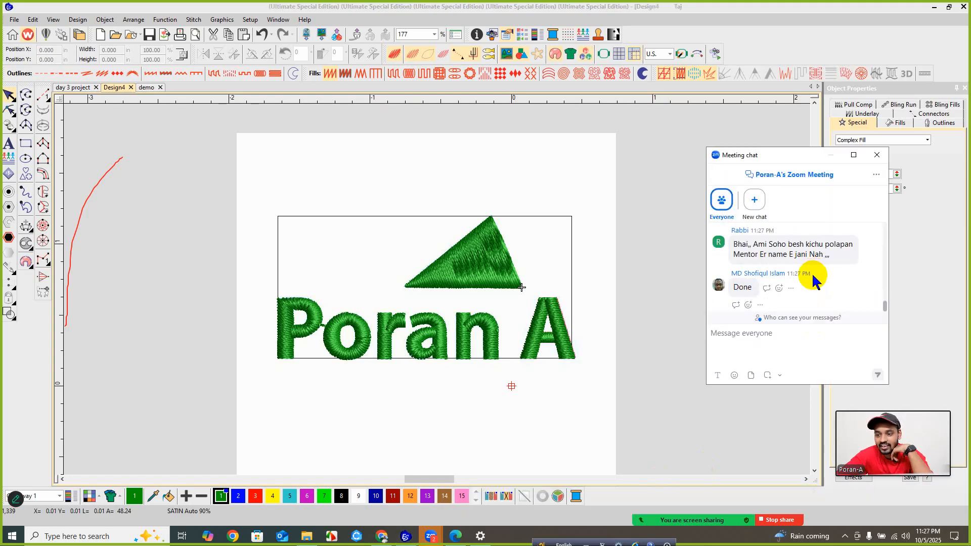
{"action": "left_click", "coordinate": [779, 288]}
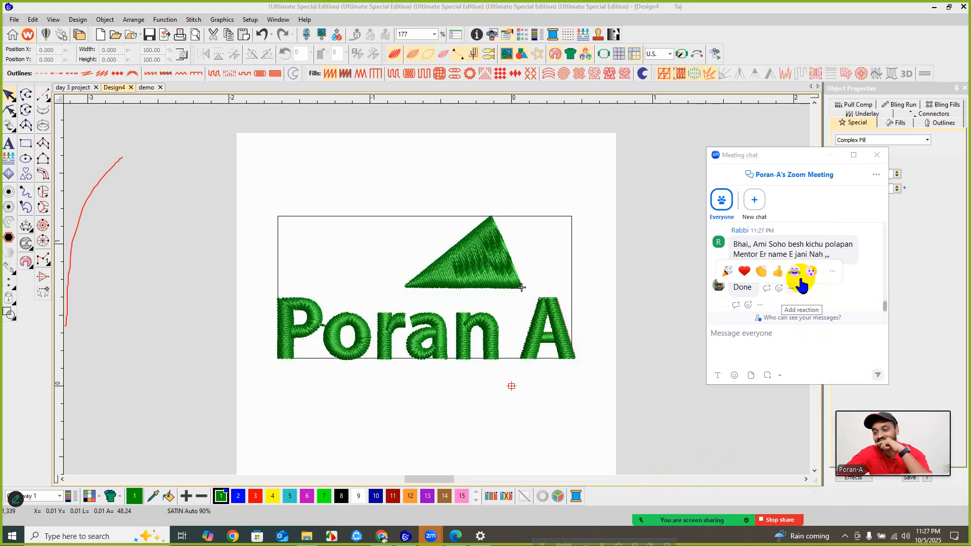
{"action": "left_click", "coordinate": [745, 273]}
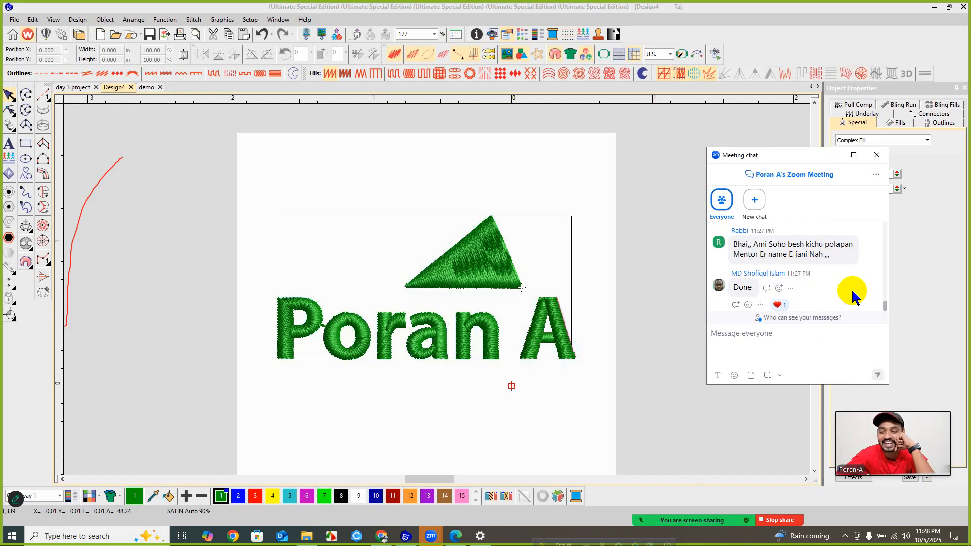
{"action": "left_click", "coordinate": [877, 155]}
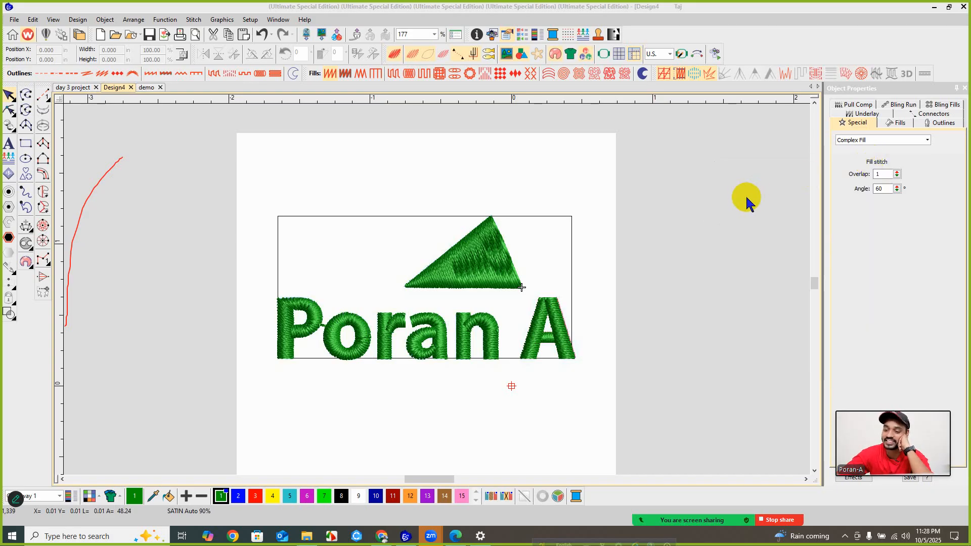
{"action": "left_click", "coordinate": [711, 215]}
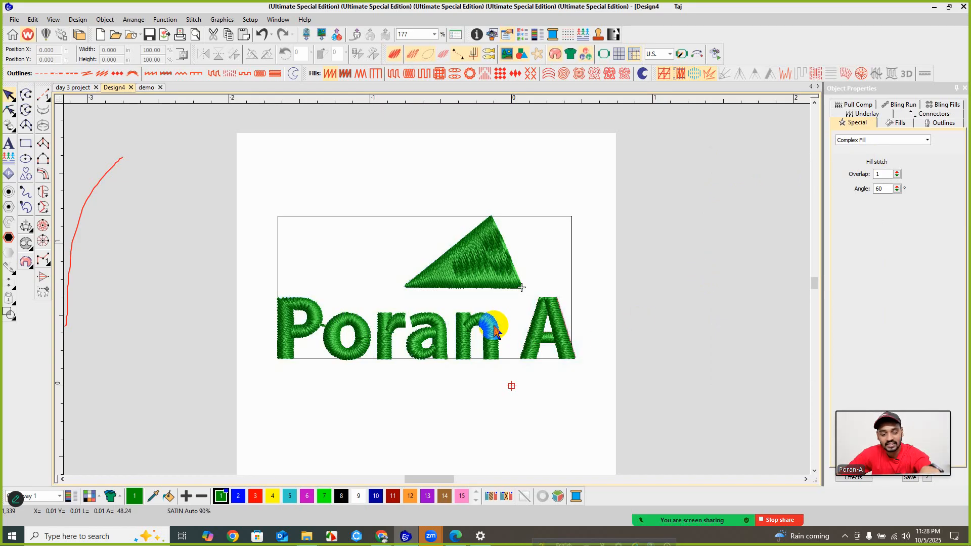
- Toggle the realistic stitch view off and on to compare the digitized objects with the original logo artwork
{"action": "key", "text": "t"}
{"action": "key", "text": "t"}
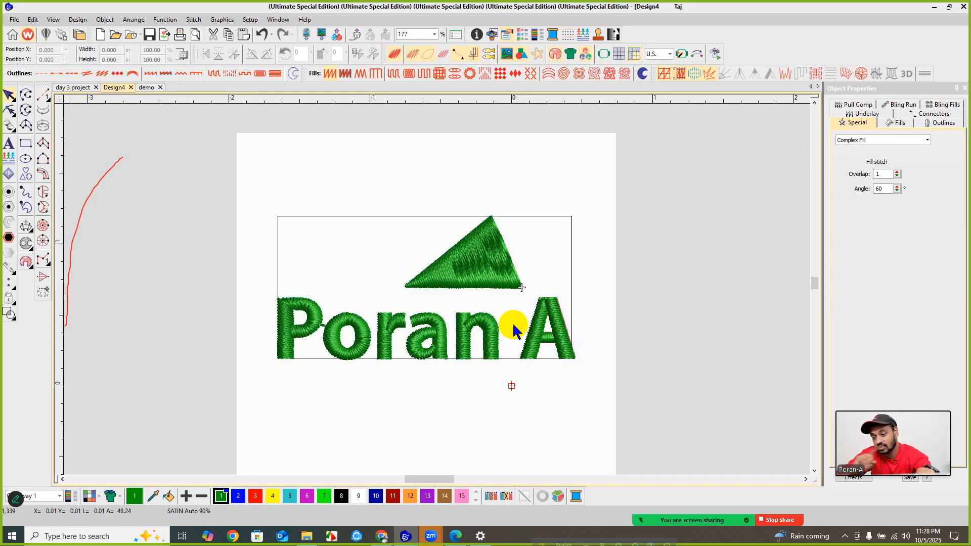
{"action": "key", "text": "t"}
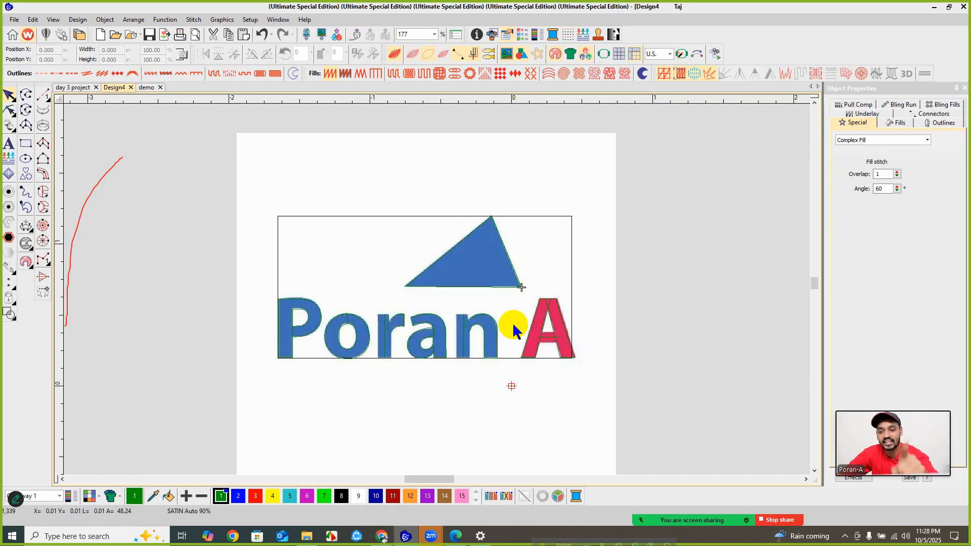
{"action": "key", "text": "t"}
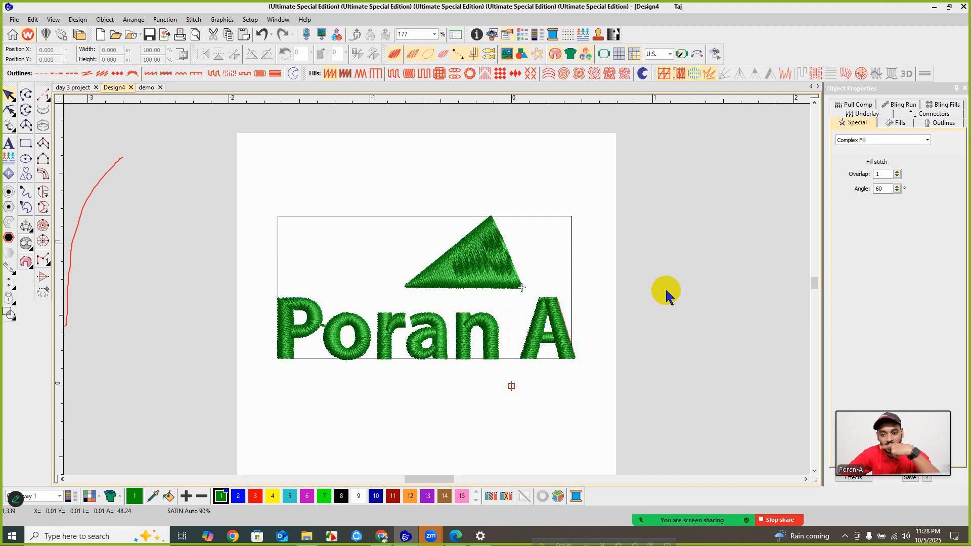
- Recolor the A's three column objects red with color 3, and switch off the realistic stitch view to check the original artwork
{"action": "left_click_drag", "start_coordinate": [682, 273], "coordinate": [517, 396]}
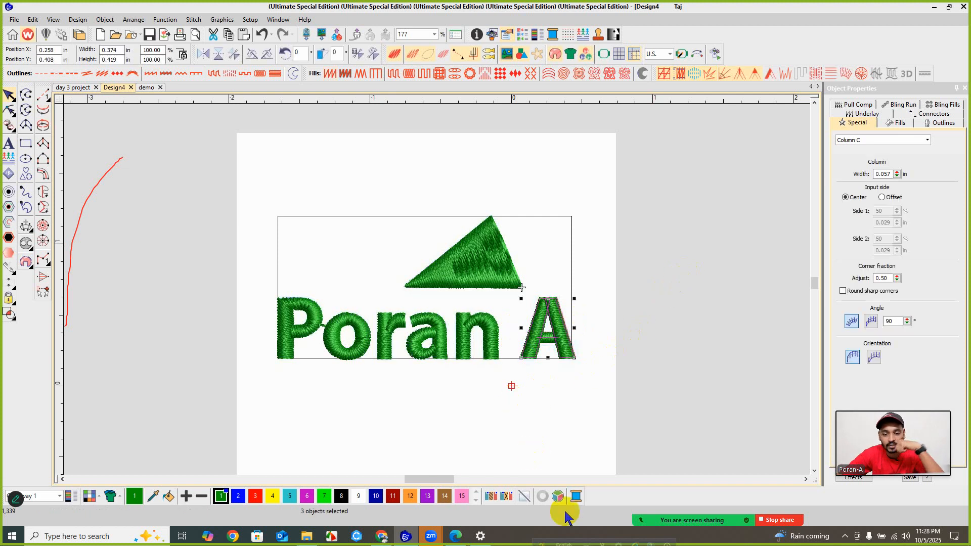
{"action": "left_click", "coordinate": [259, 495]}
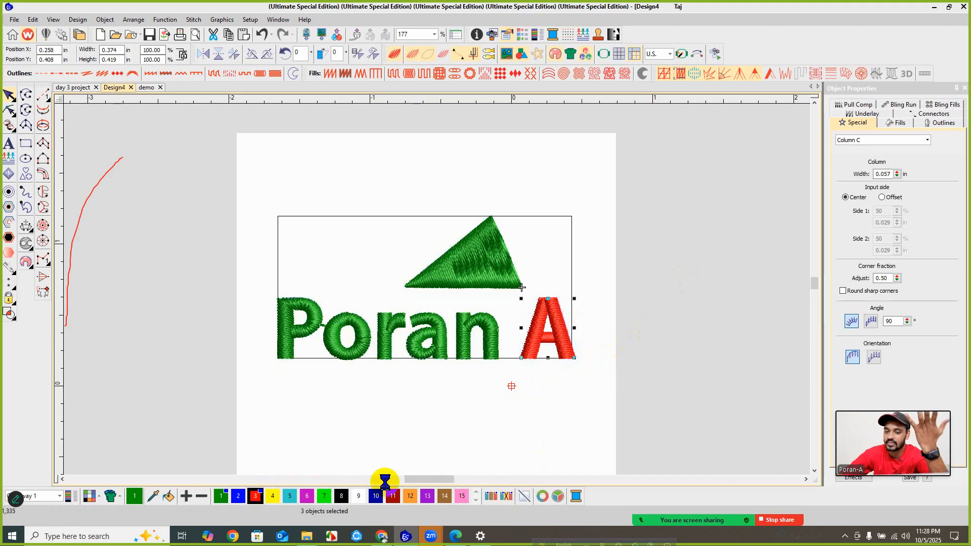
{"action": "key", "text": "Escape"}
{"action": "key", "text": "t"}
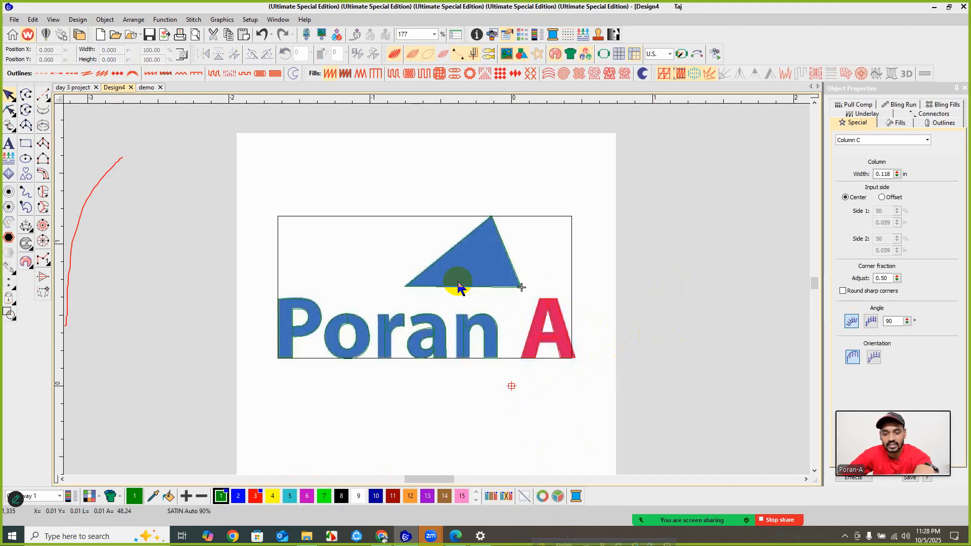
- Turn the realistic stitch view back on, and recolor the logo's first five letters and the triangle turquoise with color 5
{"action": "key", "text": "t"}
{"action": "left_click_drag", "start_coordinate": [531, 116], "coordinate": [185, 382]}
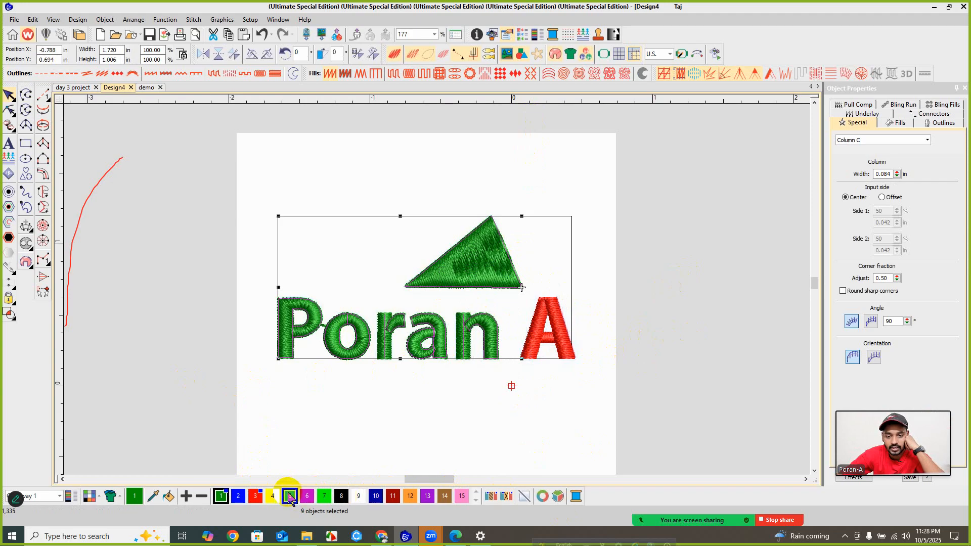
{"action": "left_click", "coordinate": [289, 496]}
{"action": "left_click", "coordinate": [768, 245]}
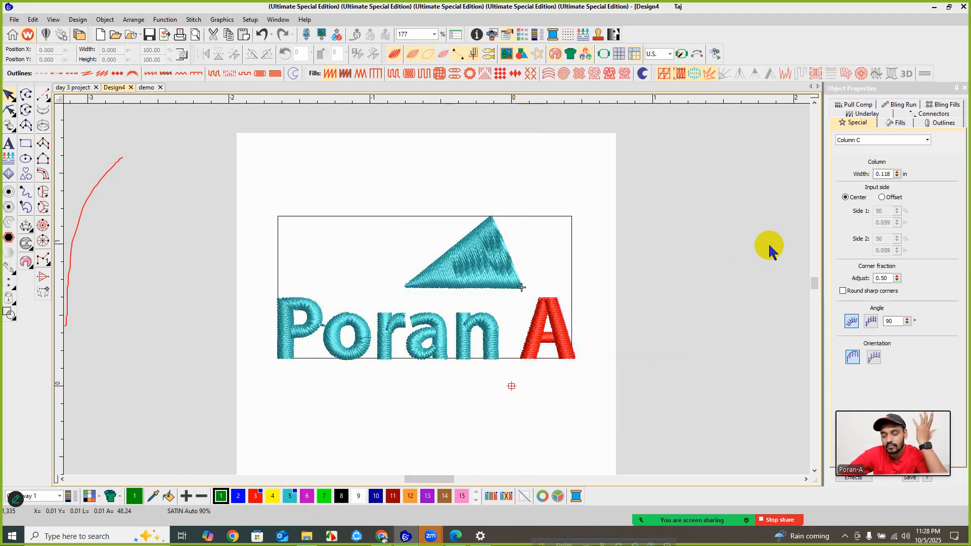
{"action": "scroll", "coordinate": [435, 288], "scroll_direction": "down", "scroll_amount": 3}
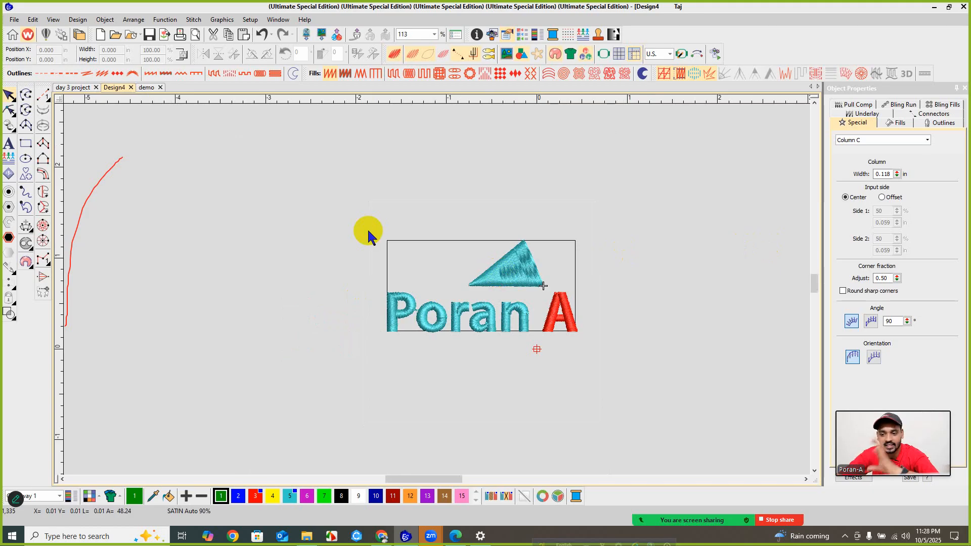
{"action": "scroll", "coordinate": [433, 287], "scroll_direction": "up", "scroll_amount": 2}
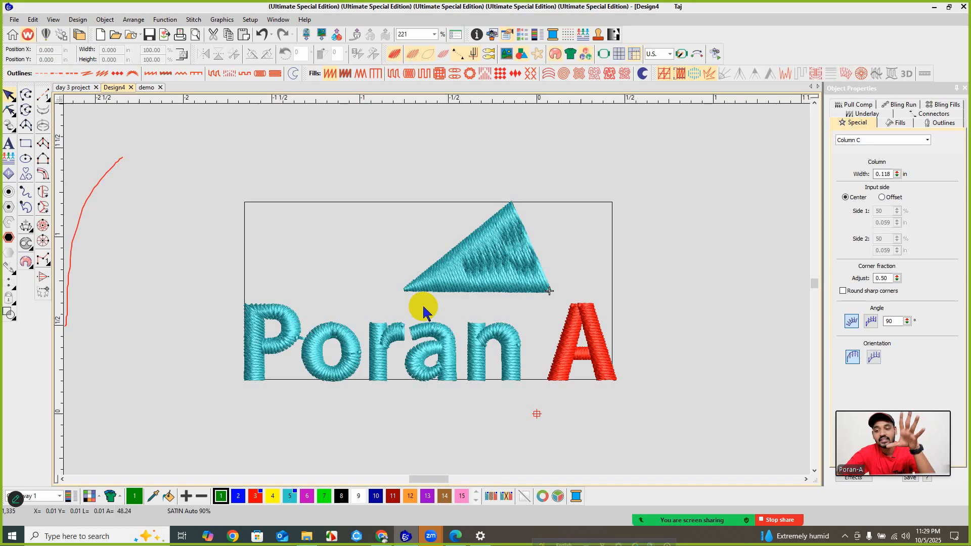
- Open the meeting chat, look through the recent messages, and close the chat to return to the design
{"action": "left_click", "coordinate": [430, 535]}
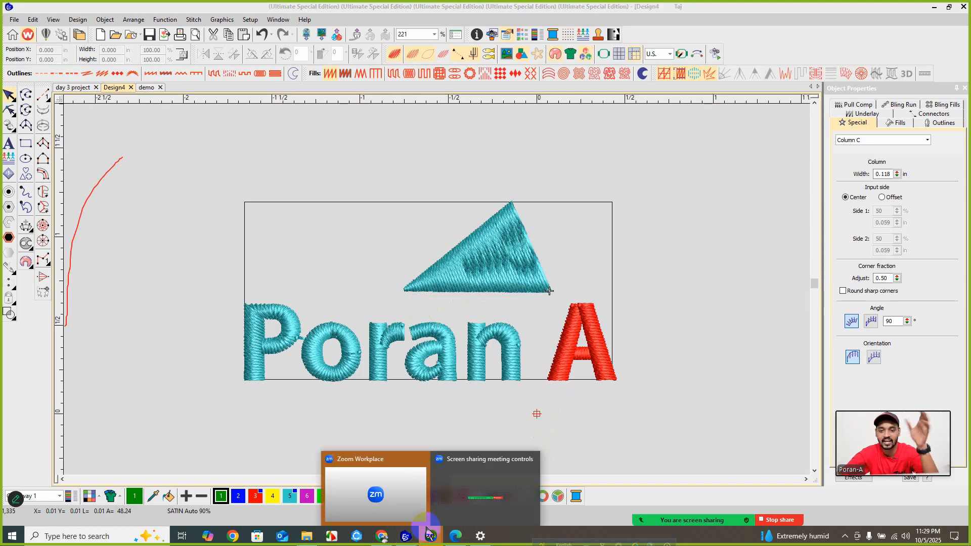
{"action": "left_click", "coordinate": [752, 313]}
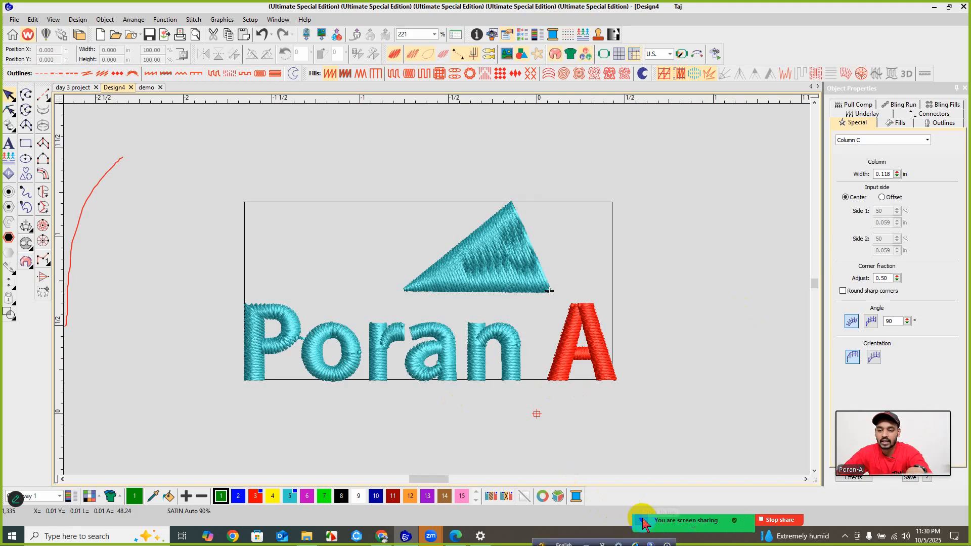
{"action": "mouse_move", "coordinate": [644, 524]}
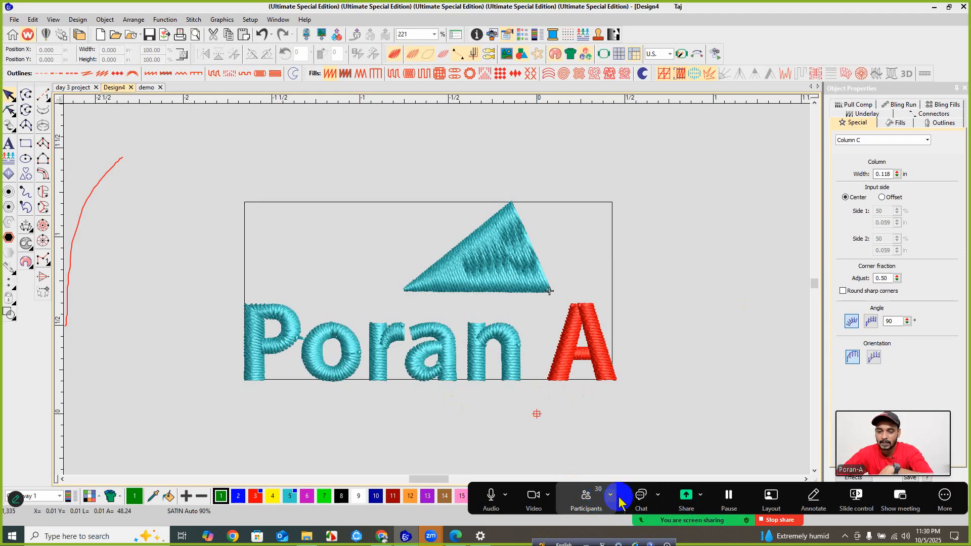
{"action": "left_click", "coordinate": [639, 498]}
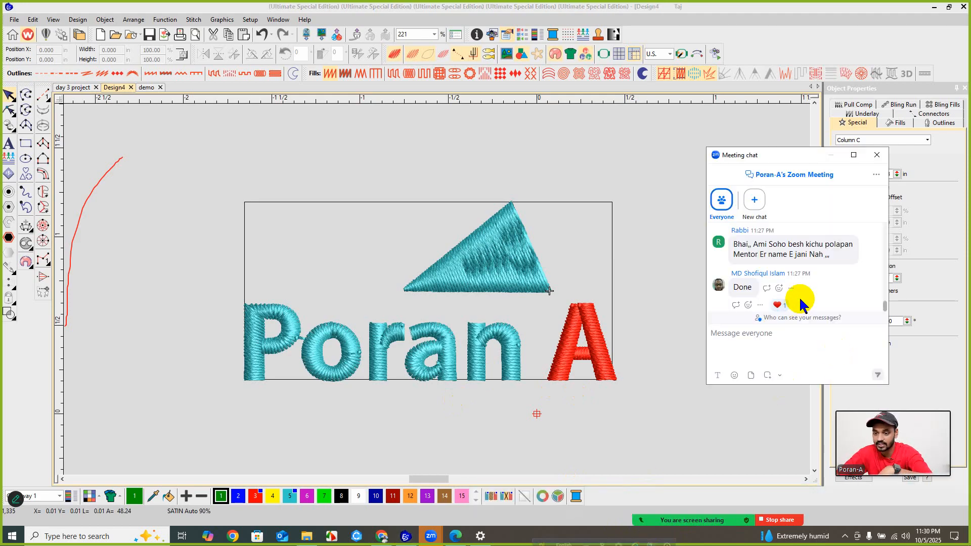
{"action": "scroll", "coordinate": [805, 282], "scroll_direction": "up", "scroll_amount": 3}
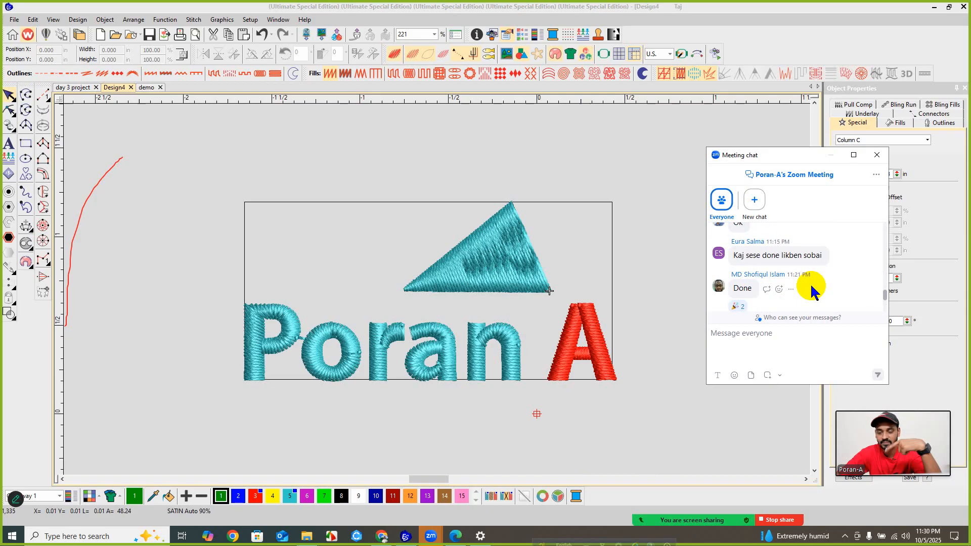
{"action": "scroll", "coordinate": [811, 291], "scroll_direction": "down", "scroll_amount": 3}
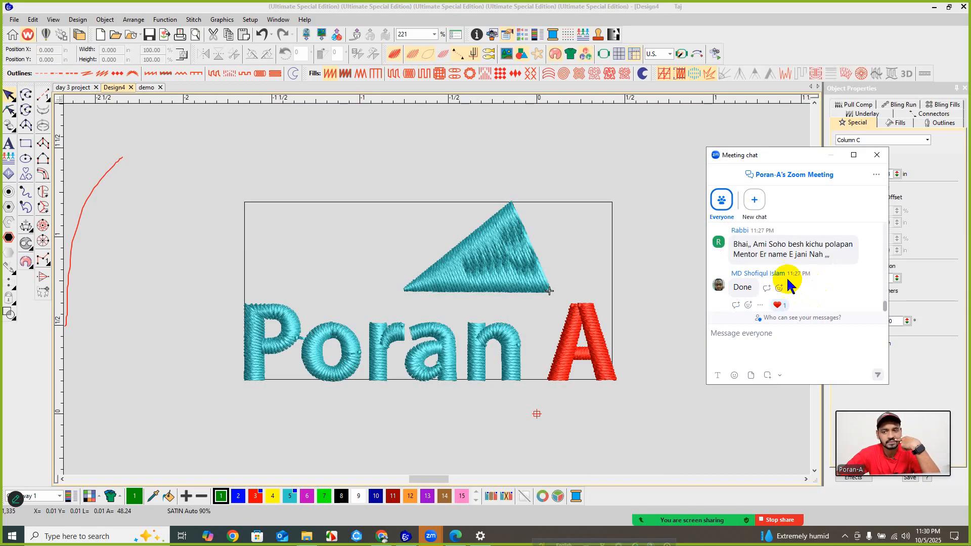
{"action": "left_click", "coordinate": [876, 155]}
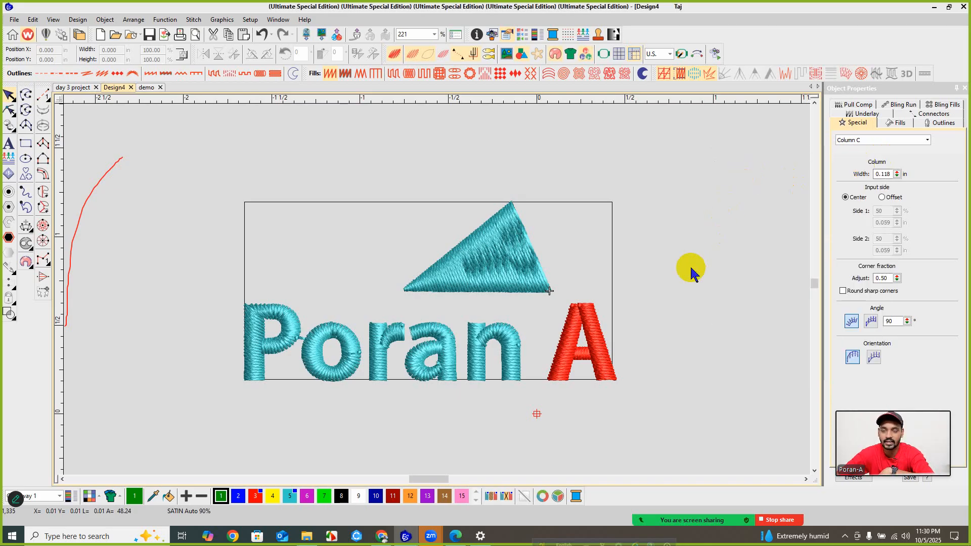
- Delete the triangle fill, and step back and forth through the deletion with undo and redo
{"action": "left_click", "coordinate": [517, 256]}
{"action": "key", "text": "Delete"}
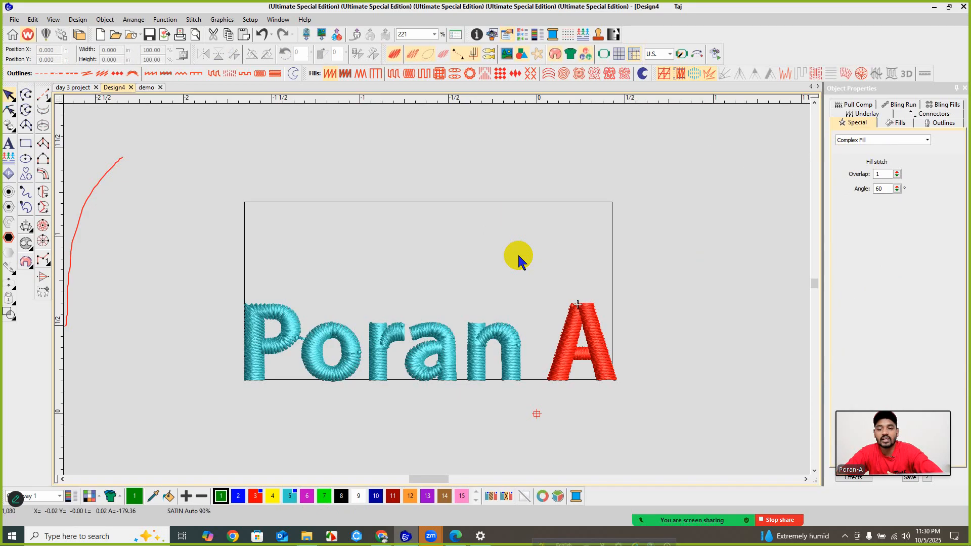
{"action": "left_click", "coordinate": [261, 36]}
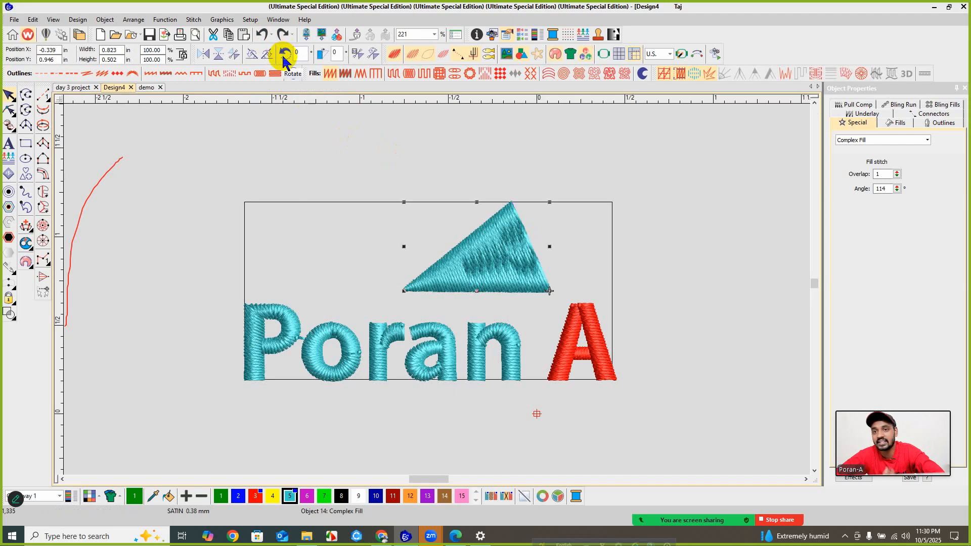
{"action": "left_click", "coordinate": [282, 35]}
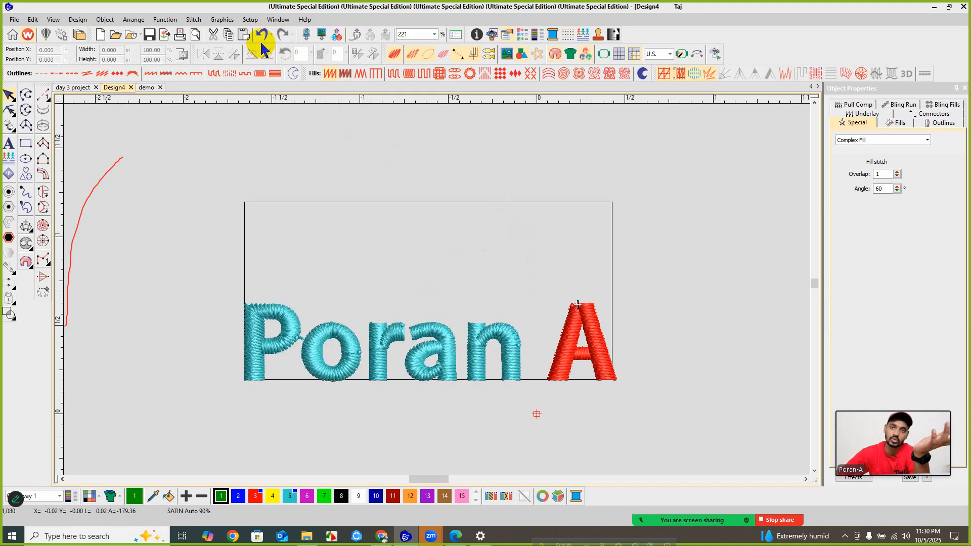
{"action": "left_click", "coordinate": [284, 34]}
{"action": "left_click", "coordinate": [261, 34]}
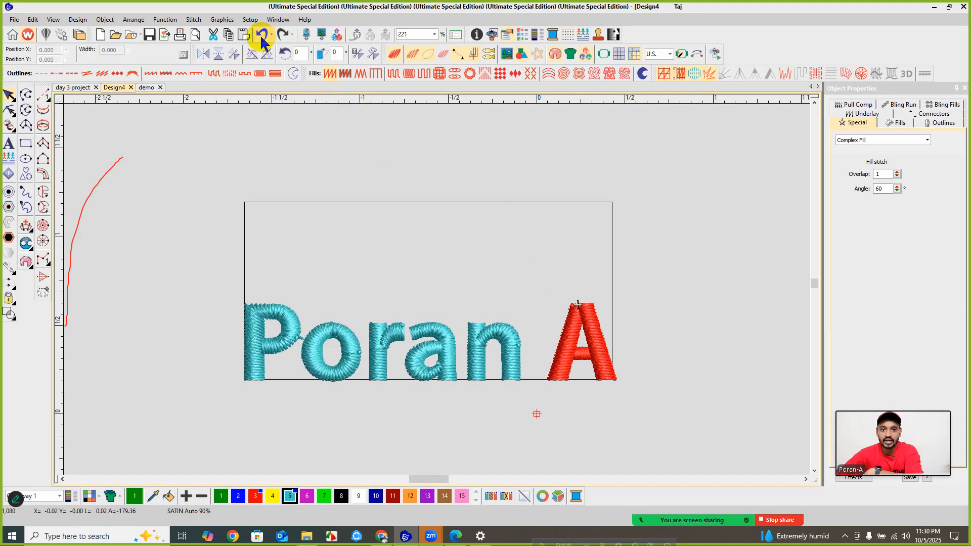
{"action": "left_click", "coordinate": [284, 34]}
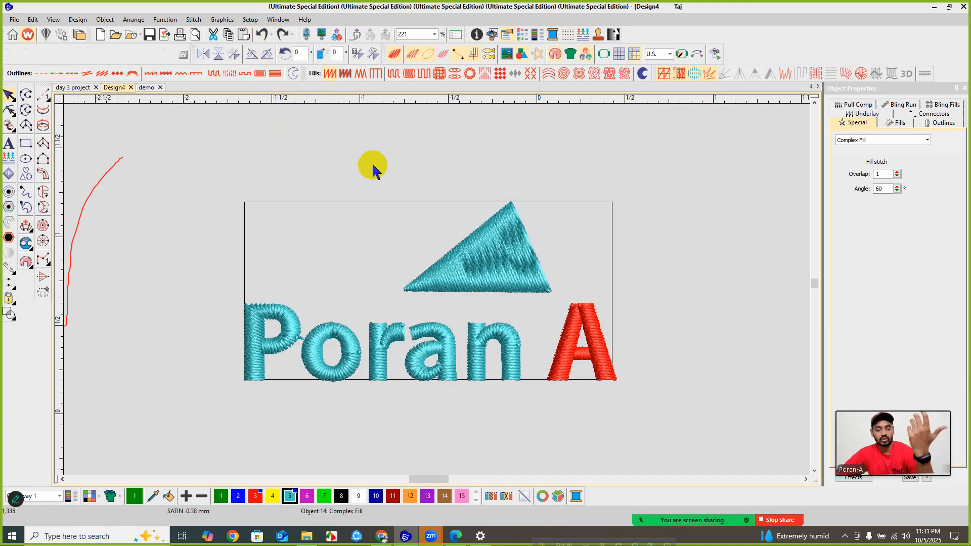
- Undo and redo the color 5 recoloring and the triangle's deletion, ending with the recolored triangle restored
{"action": "key", "text": "ctrl+z"}
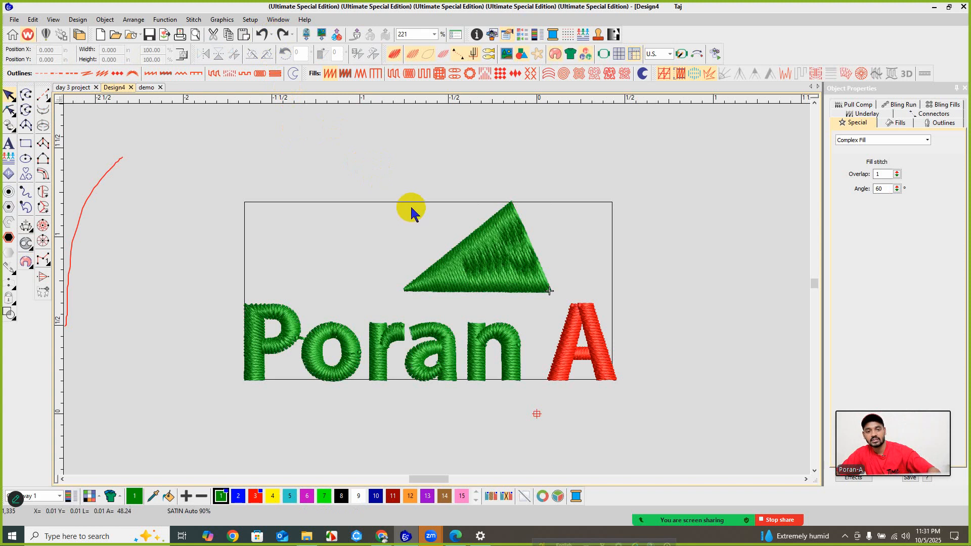
{"action": "key", "text": "ctrl+y"}
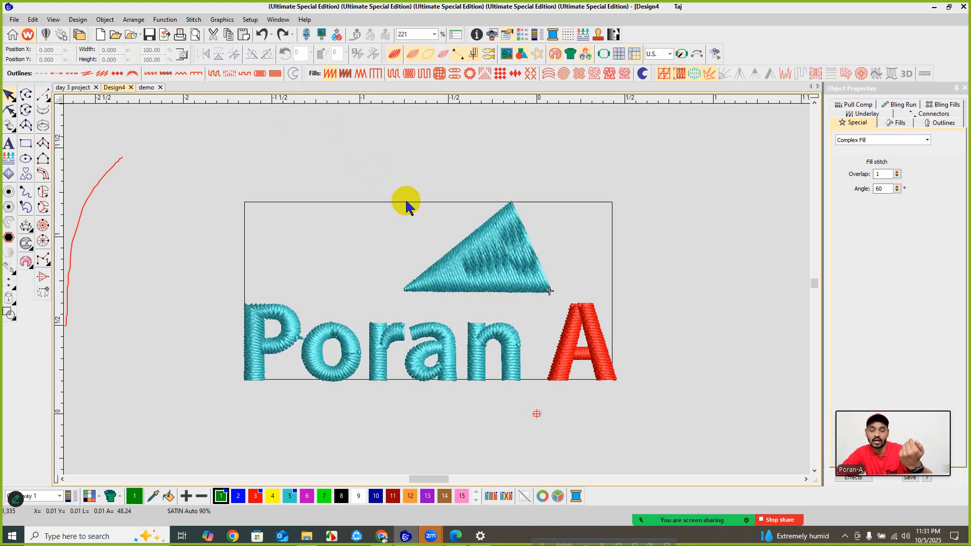
{"action": "key", "text": "ctrl+z"}
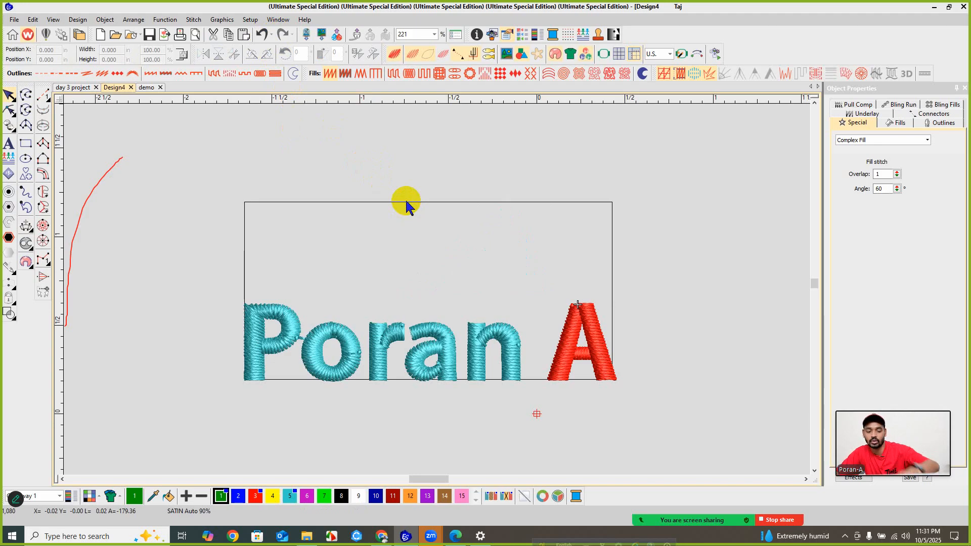
{"action": "key", "text": "ctrl+y"}
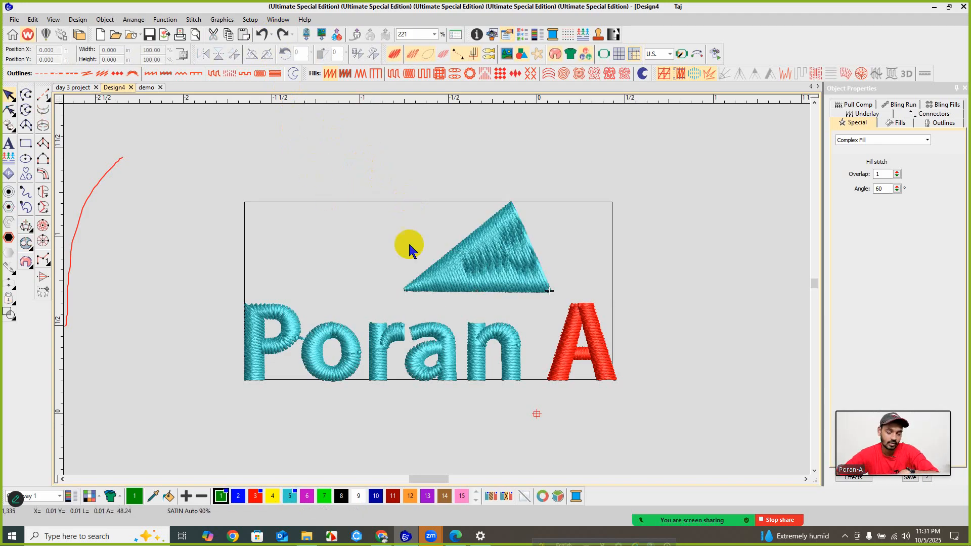
{"action": "key", "text": "ctrl+z"}
{"action": "scroll", "coordinate": [437, 294], "scroll_direction": "down", "scroll_amount": 1}
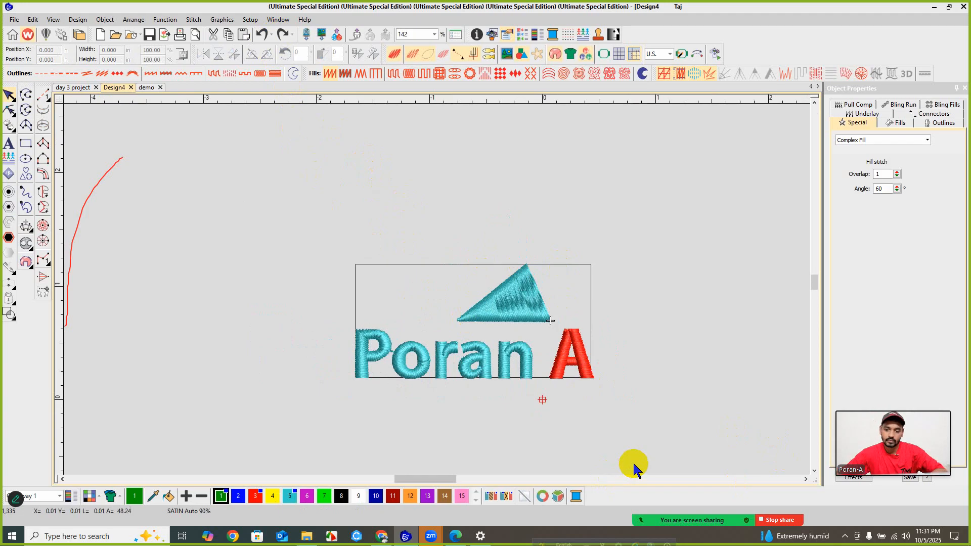
- Move the original artwork bitmap clear of the digitized logo to position X -4.267, Y 0.463 in, and deselect it
{"action": "left_click_drag", "start_coordinate": [625, 315], "coordinate": [535, 410]}
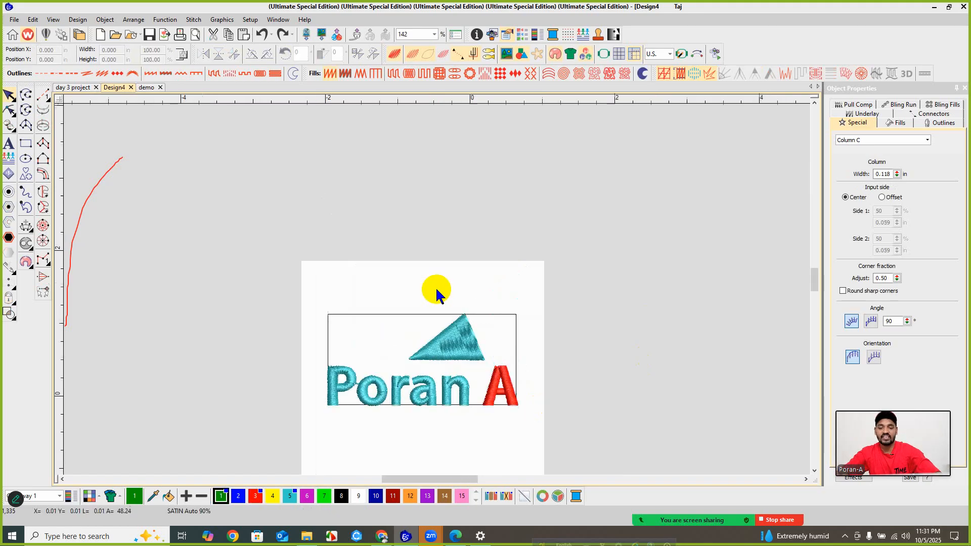
{"action": "scroll", "coordinate": [435, 287], "scroll_direction": "down", "scroll_amount": 2}
{"action": "left_click_drag", "start_coordinate": [456, 298], "coordinate": [253, 304]}
{"action": "scroll", "coordinate": [437, 292], "scroll_direction": "up", "scroll_amount": 2}
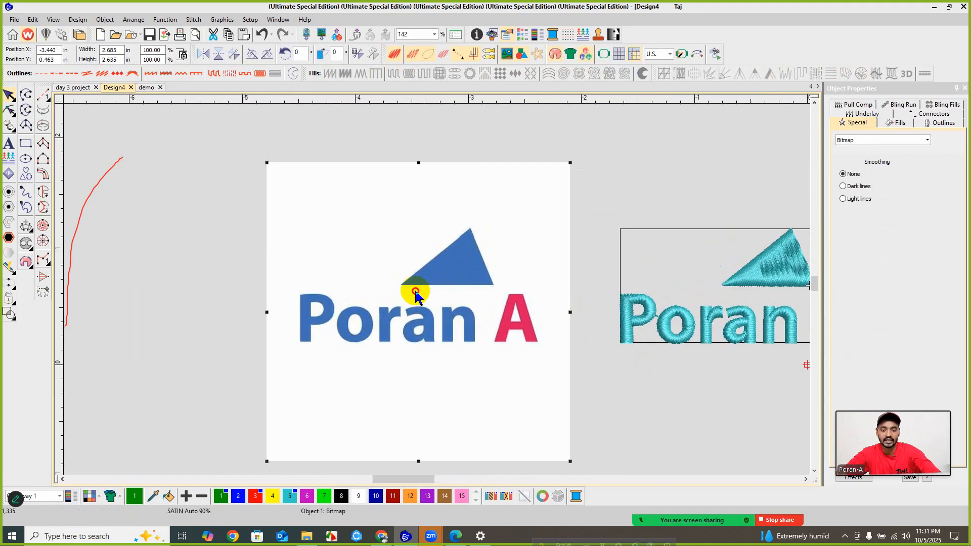
{"action": "left_click_drag", "start_coordinate": [414, 292], "coordinate": [344, 289]}
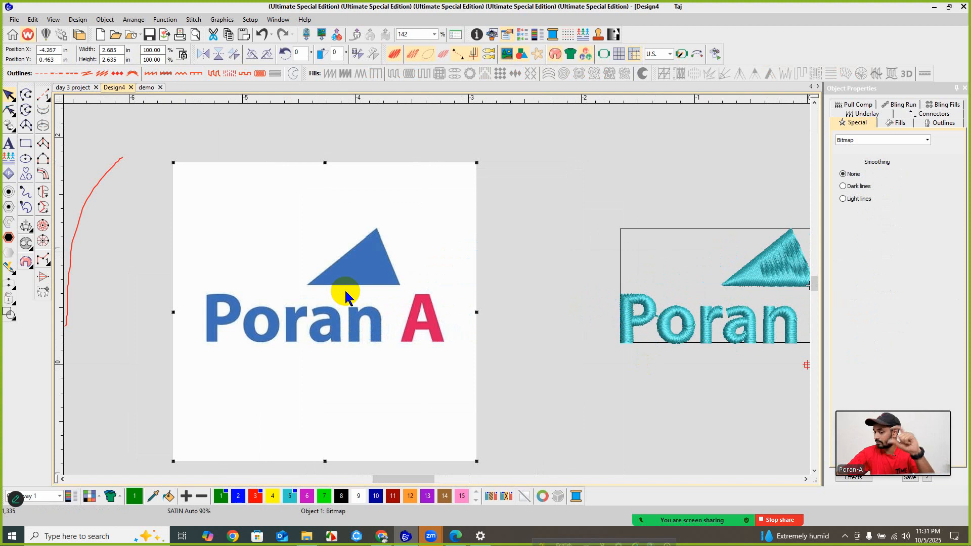
{"action": "left_click", "coordinate": [540, 210]}
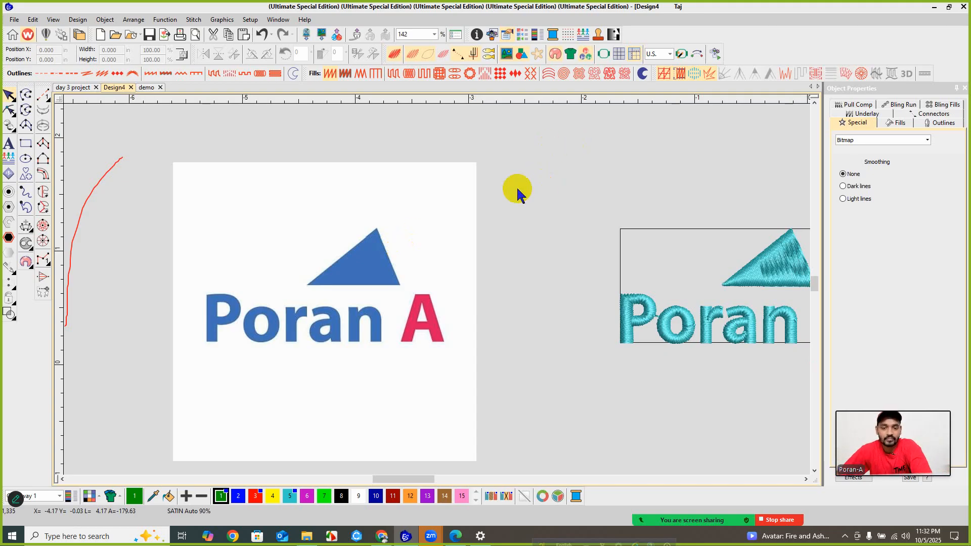
{"action": "scroll", "coordinate": [434, 288], "scroll_direction": "down", "scroll_amount": 2}
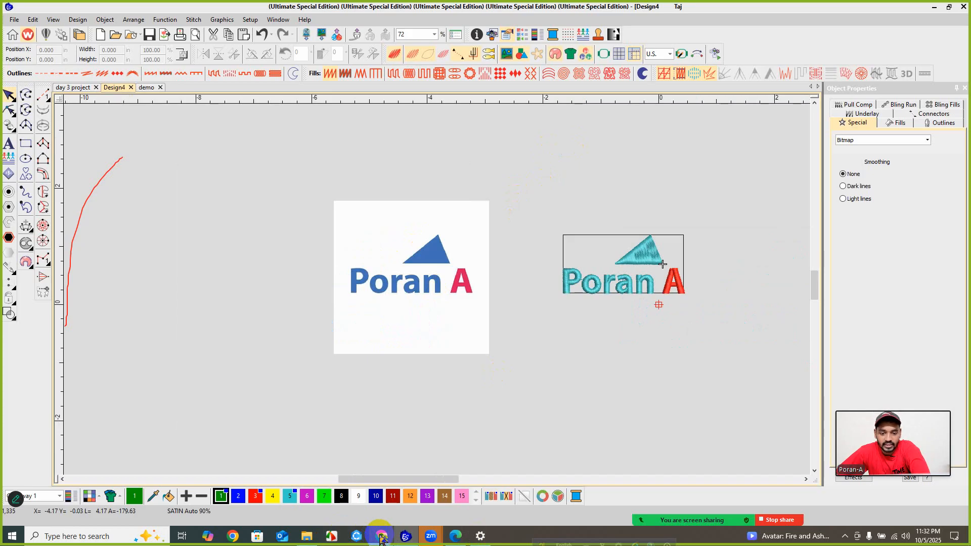
- Switch to the Embroidery Free class Sheets PDF in Edge, showing the Free Class Day 3 page
{"action": "left_click", "coordinate": [383, 536]}
{"action": "left_click", "coordinate": [405, 536]}
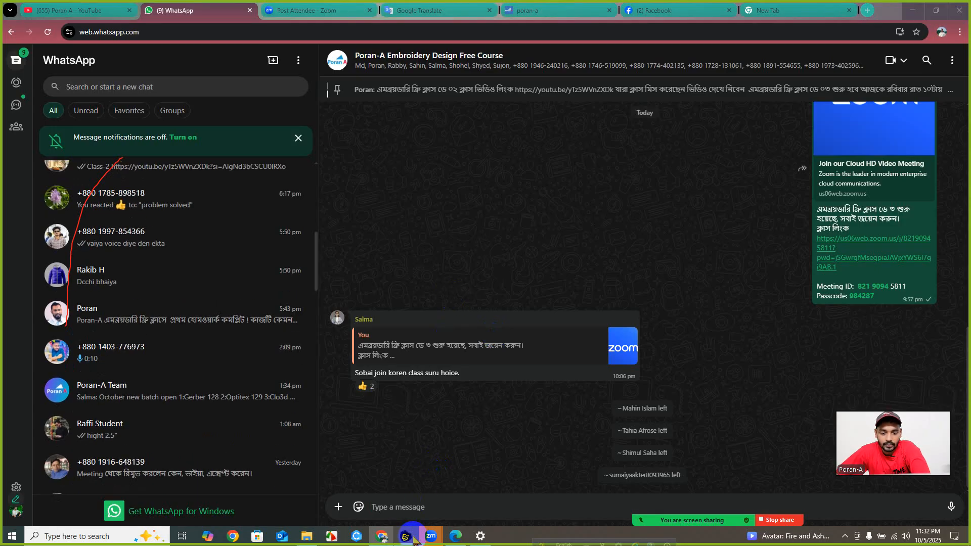
{"action": "left_click", "coordinate": [455, 535]}
{"action": "left_click", "coordinate": [520, 195]}
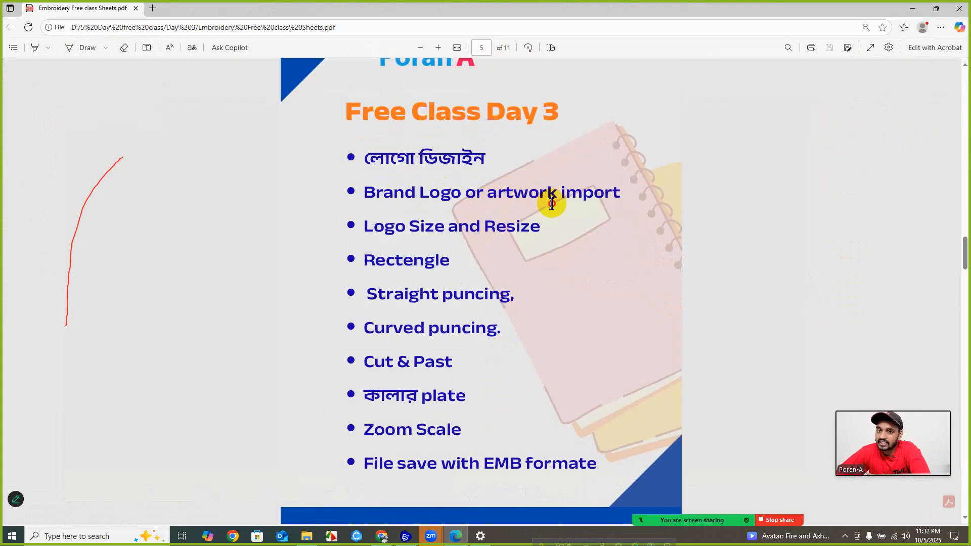
- Review the Free Class Day 3 topics from Logo Size and Resize to Zoom Scale by selecting their text, and return to the design
{"action": "left_click_drag", "start_coordinate": [365, 226], "coordinate": [559, 233]}
{"action": "left_click_drag", "start_coordinate": [367, 260], "coordinate": [440, 261]}
{"action": "left_click_drag", "start_coordinate": [368, 290], "coordinate": [497, 295]}
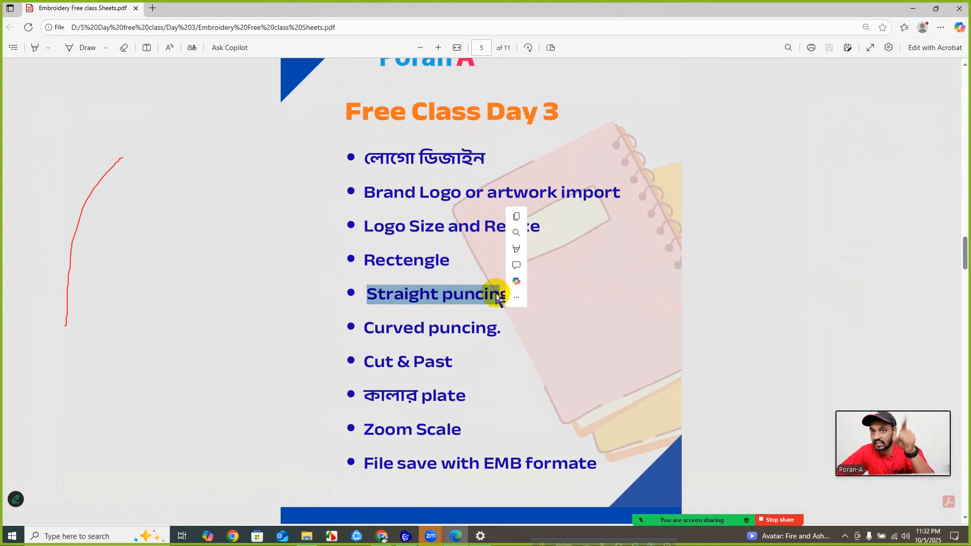
{"action": "left_click_drag", "start_coordinate": [365, 328], "coordinate": [438, 329]}
{"action": "left_click", "coordinate": [382, 334]}
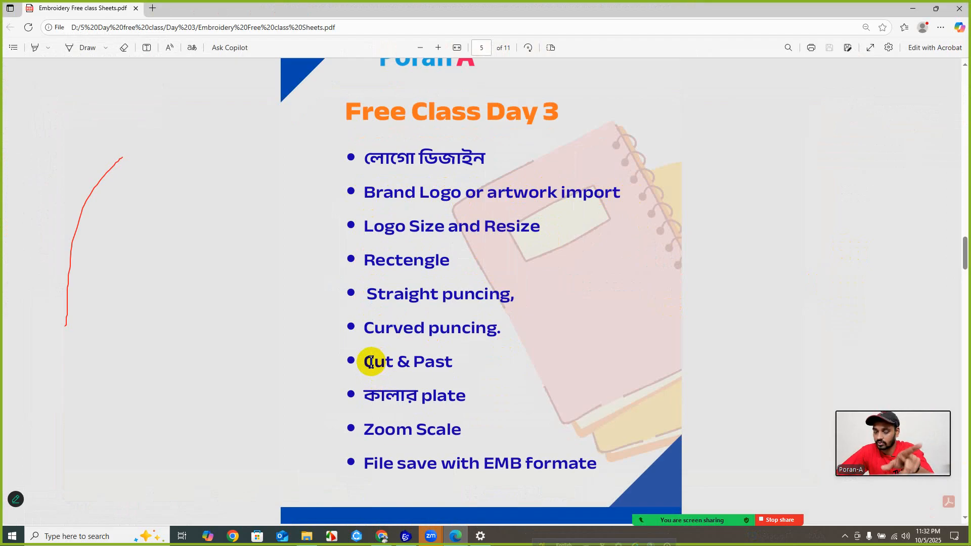
{"action": "left_click_drag", "start_coordinate": [366, 395], "coordinate": [462, 396]}
{"action": "left_click_drag", "start_coordinate": [365, 430], "coordinate": [461, 430]}
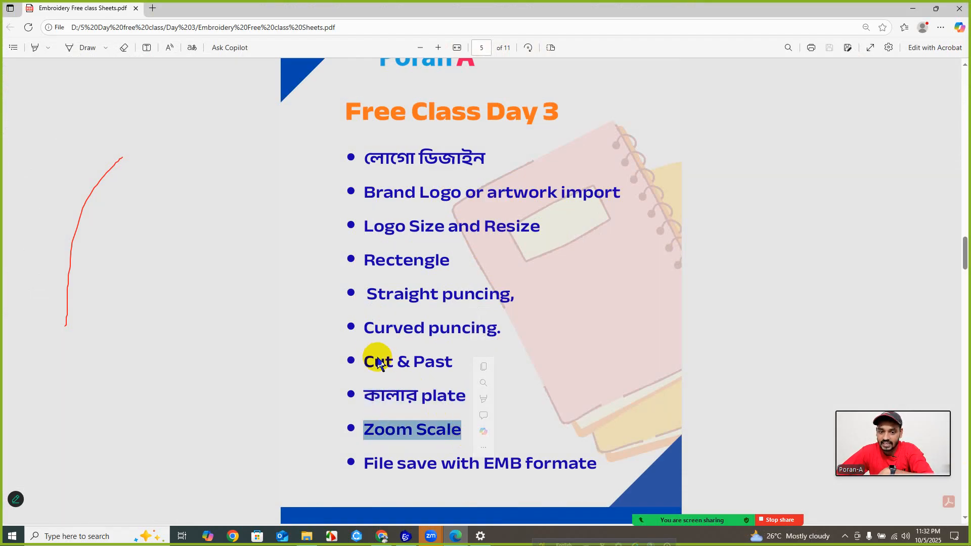
{"action": "left_click_drag", "start_coordinate": [365, 362], "coordinate": [463, 435]}
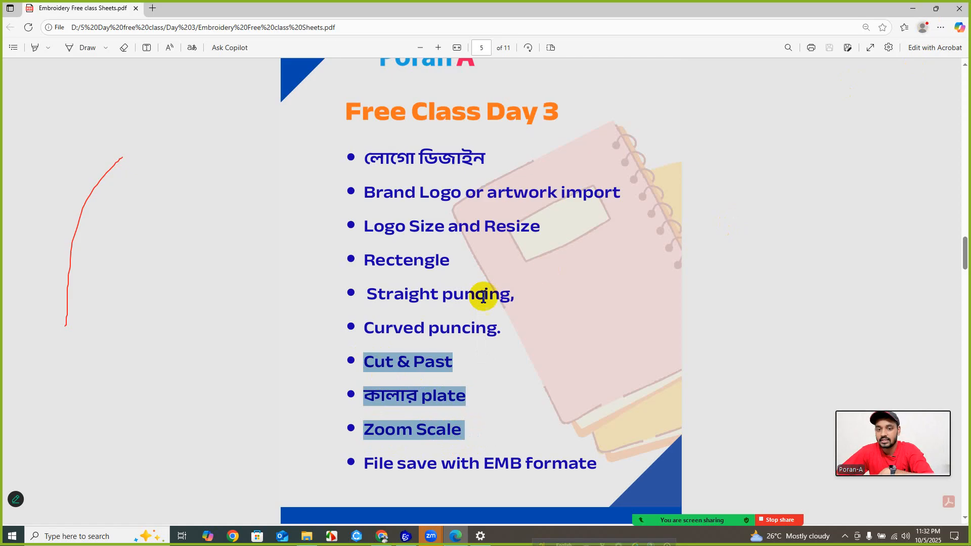
{"action": "left_click", "coordinate": [913, 9]}
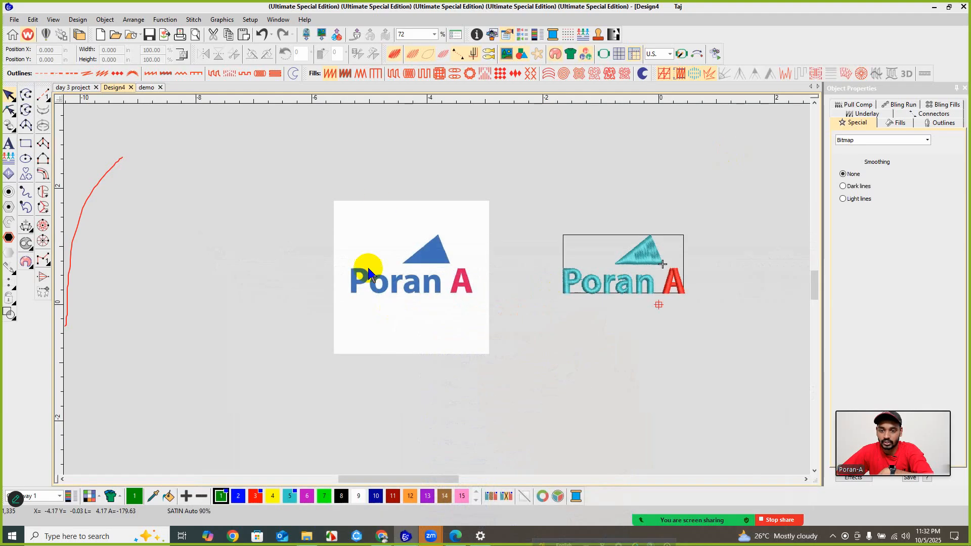
{"action": "scroll", "coordinate": [554, 271], "scroll_direction": "up", "scroll_amount": 3}
{"action": "scroll", "coordinate": [531, 273], "scroll_direction": "up", "scroll_amount": 2}
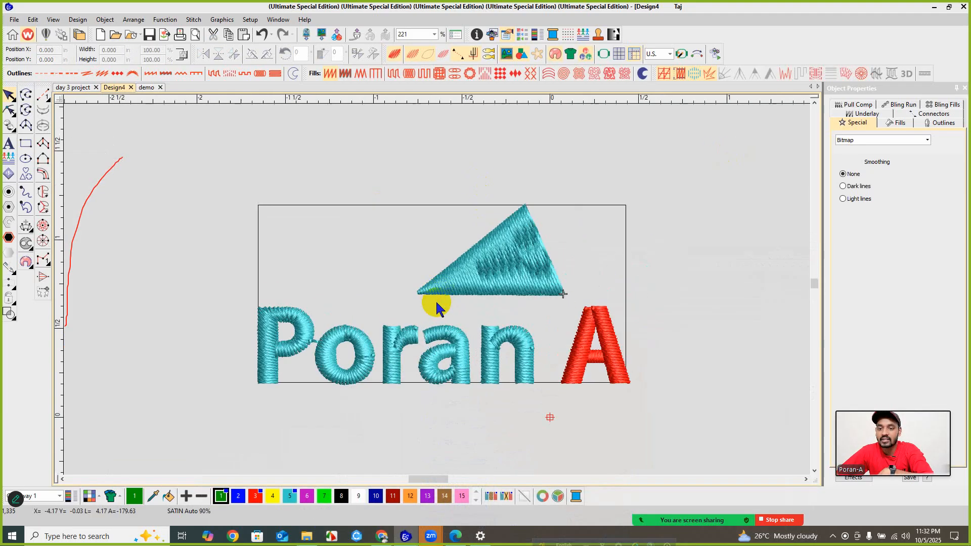
{"action": "scroll", "coordinate": [445, 290], "scroll_direction": "down", "scroll_amount": 2}
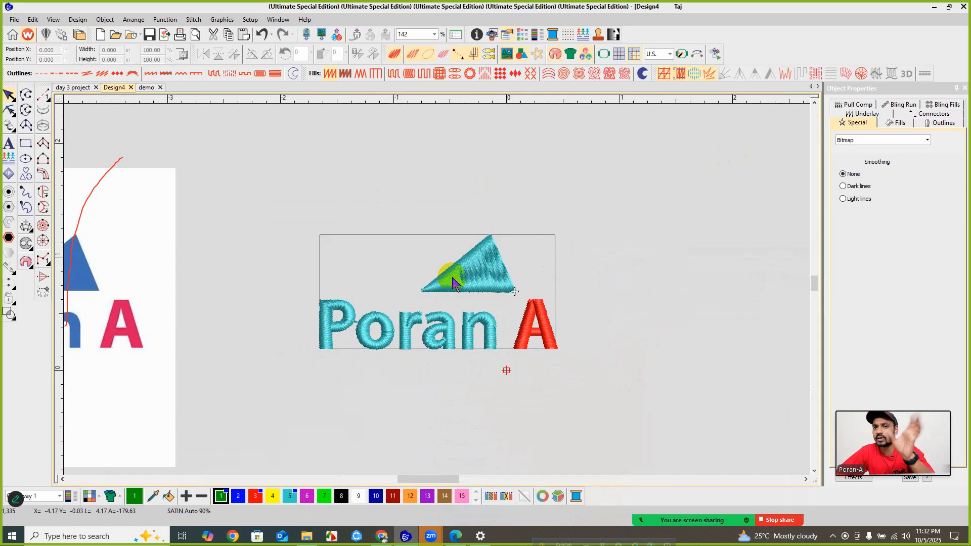
- Paste a copy of the teal Complex Fill triangle, move it above the original to X -0.026, Y 1.431 in, and undo the duplication
{"action": "left_click", "coordinate": [489, 273]}
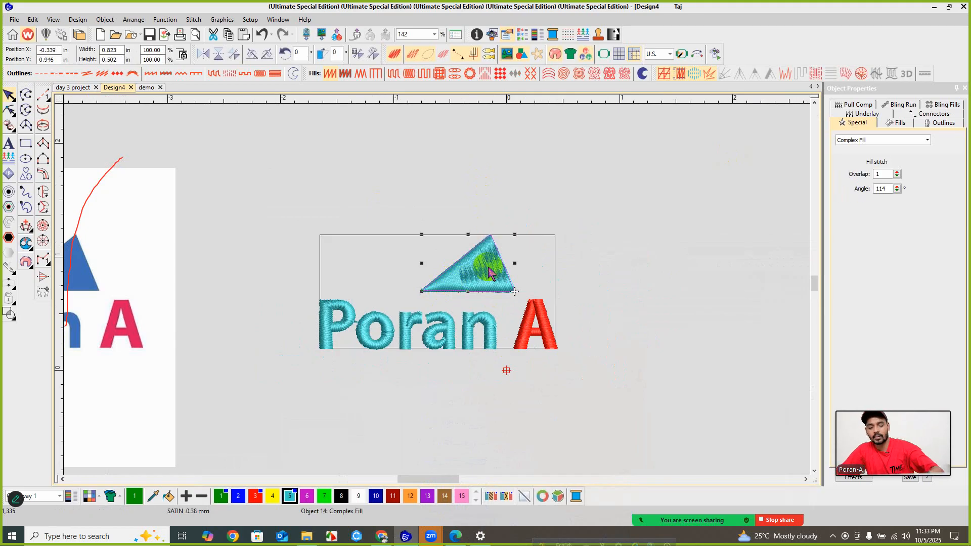
{"action": "key", "text": "ctrl+c"}
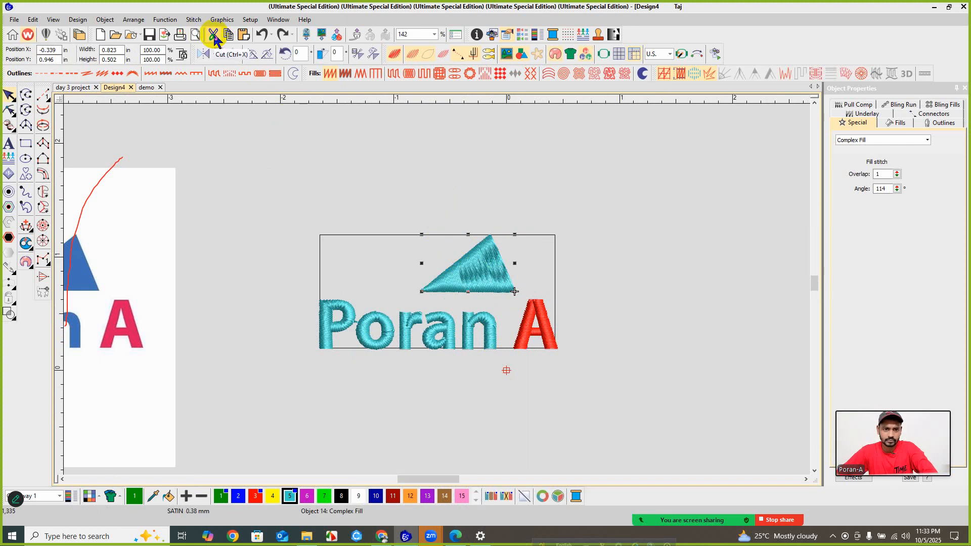
{"action": "left_click", "coordinate": [240, 41]}
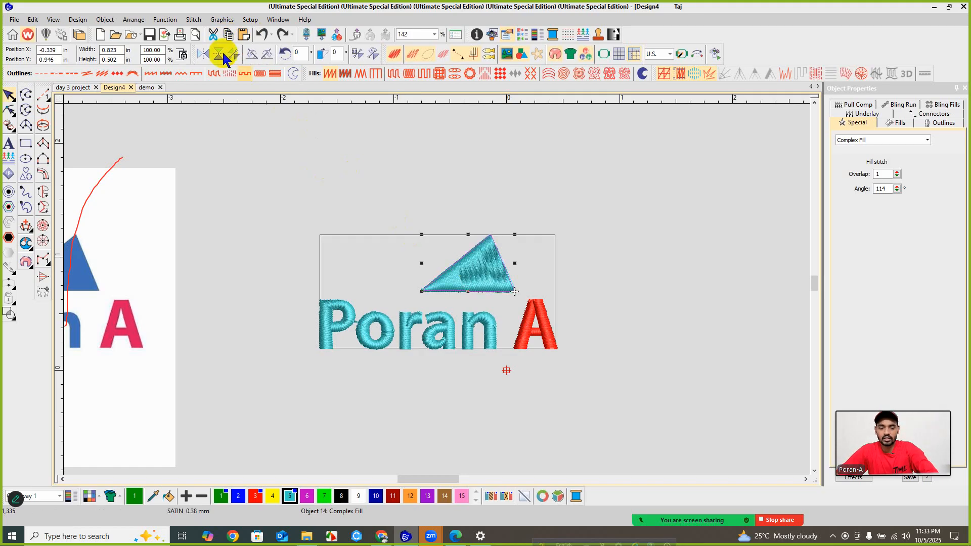
{"action": "left_click", "coordinate": [459, 280]}
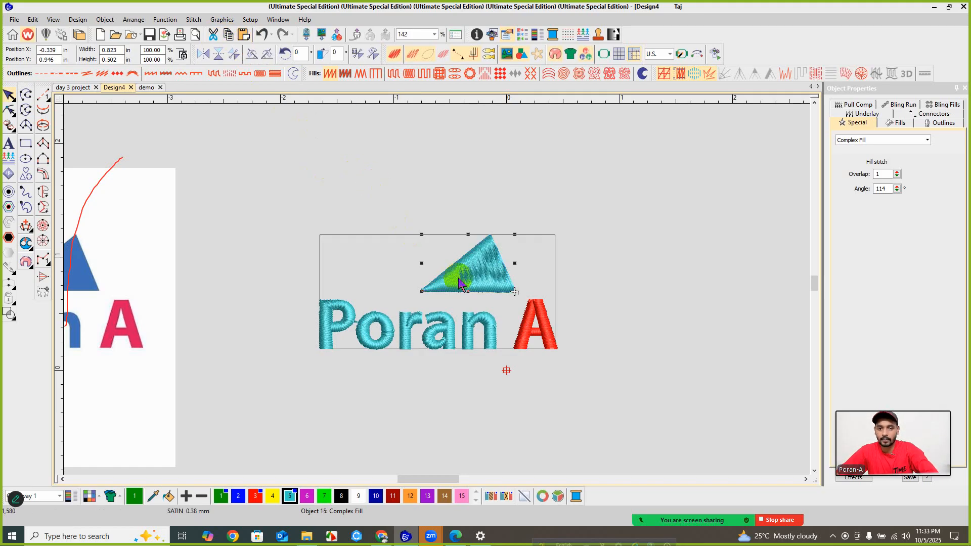
{"action": "left_click_drag", "start_coordinate": [459, 283], "coordinate": [505, 217]}
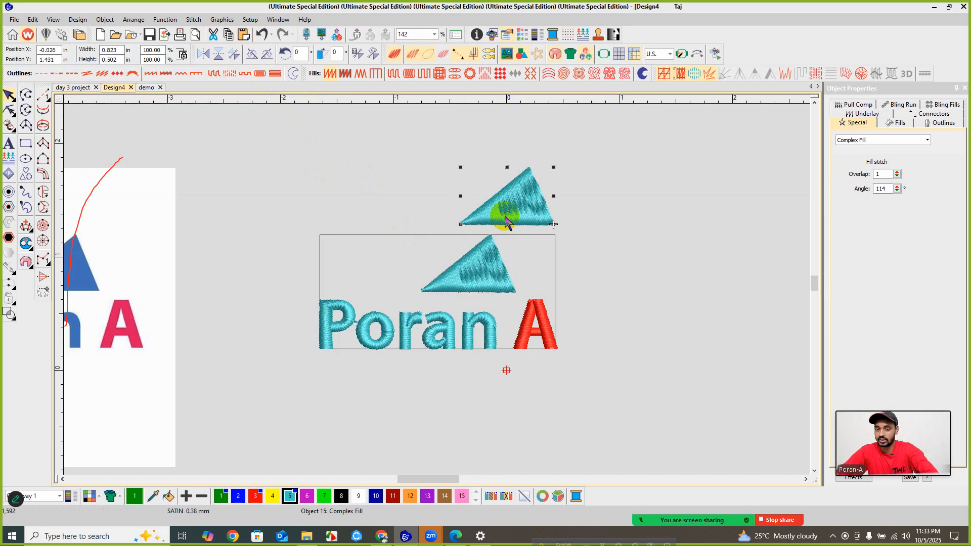
{"action": "key", "text": "ctrl+z"}
- Move the triangle to X -0.075, Y 1.551 in, place a duplicate at X 0.421, Y 1.516 in, and undo both changes
{"action": "left_click", "coordinate": [474, 270]}
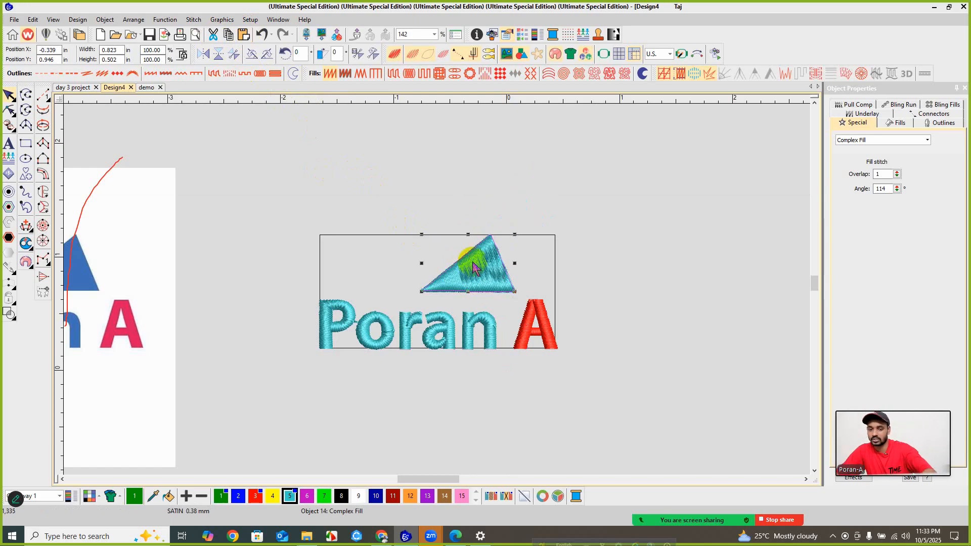
{"action": "left_click", "coordinate": [478, 275]}
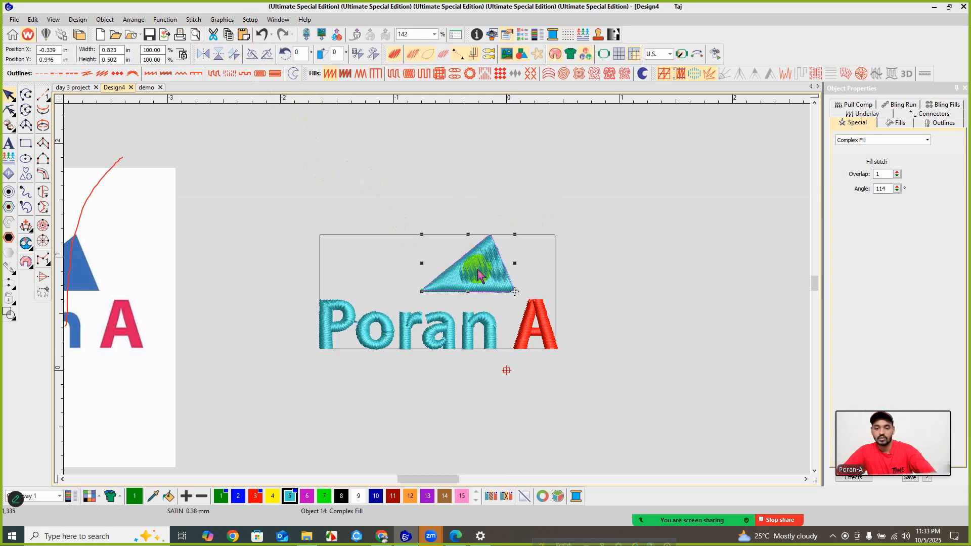
{"action": "left_click", "coordinate": [488, 252]}
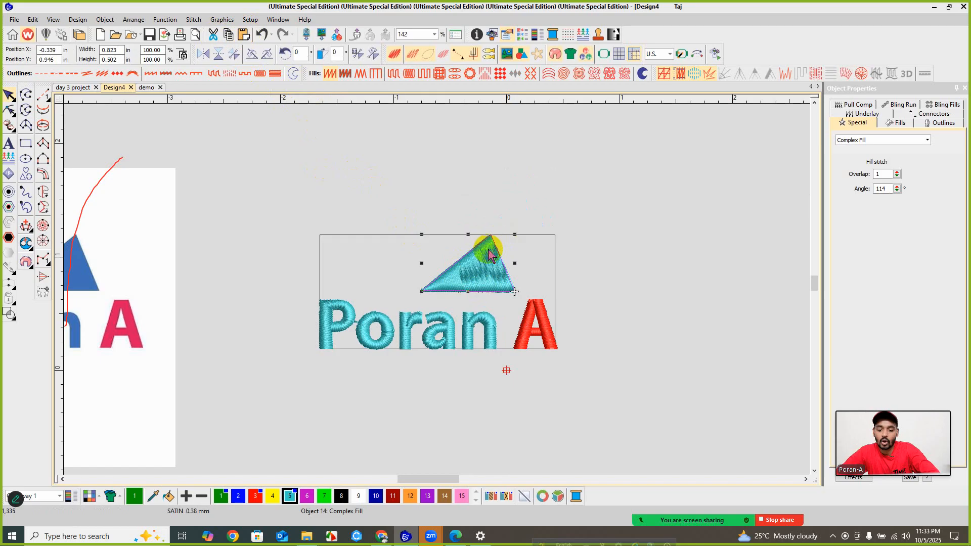
{"action": "left_click_drag", "start_coordinate": [489, 251], "coordinate": [522, 183]}
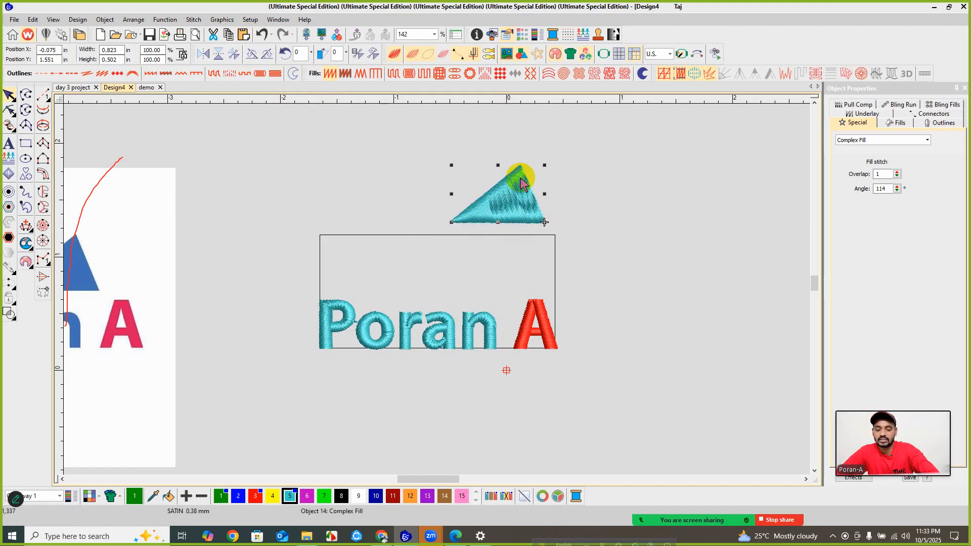
{"action": "left_click_drag", "start_coordinate": [522, 183], "coordinate": [579, 188]}
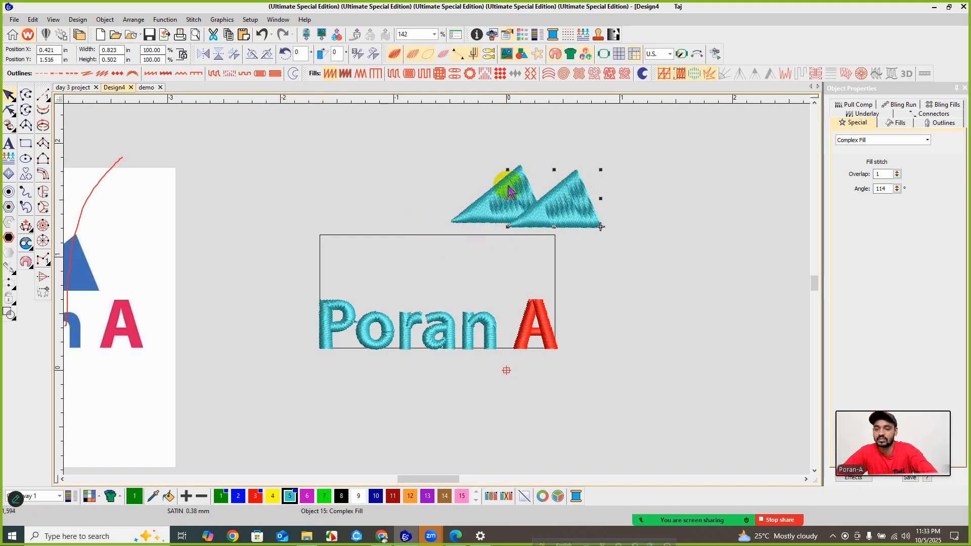
{"action": "key", "text": "ctrl+z"}
{"action": "key", "text": "ctrl+z"}
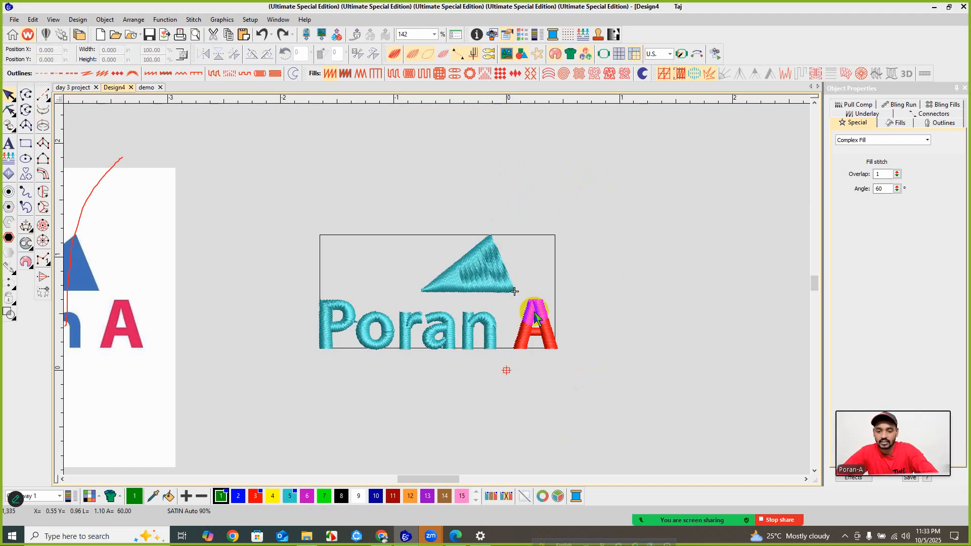
- Delete the teal triangle and undo the deletion
{"action": "left_click", "coordinate": [492, 276]}
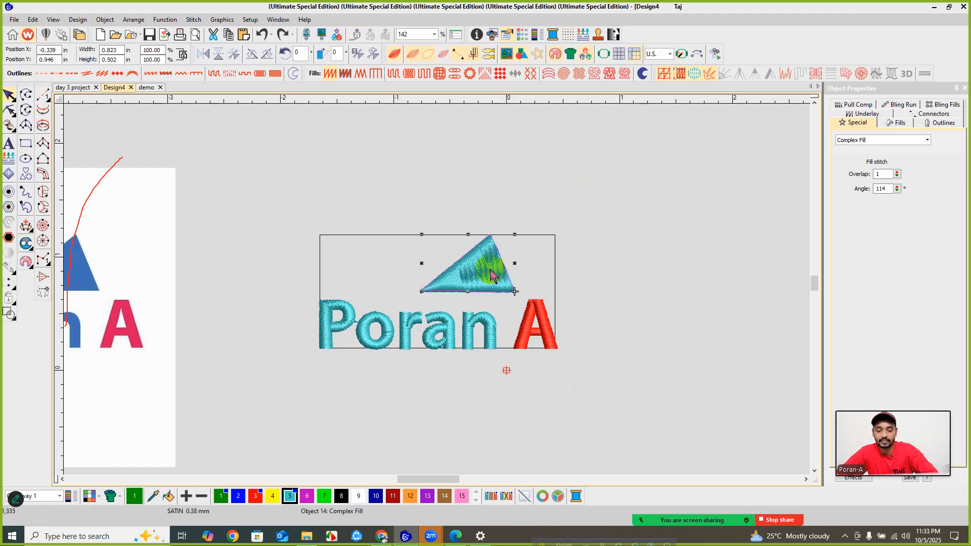
{"action": "key", "text": "Delete"}
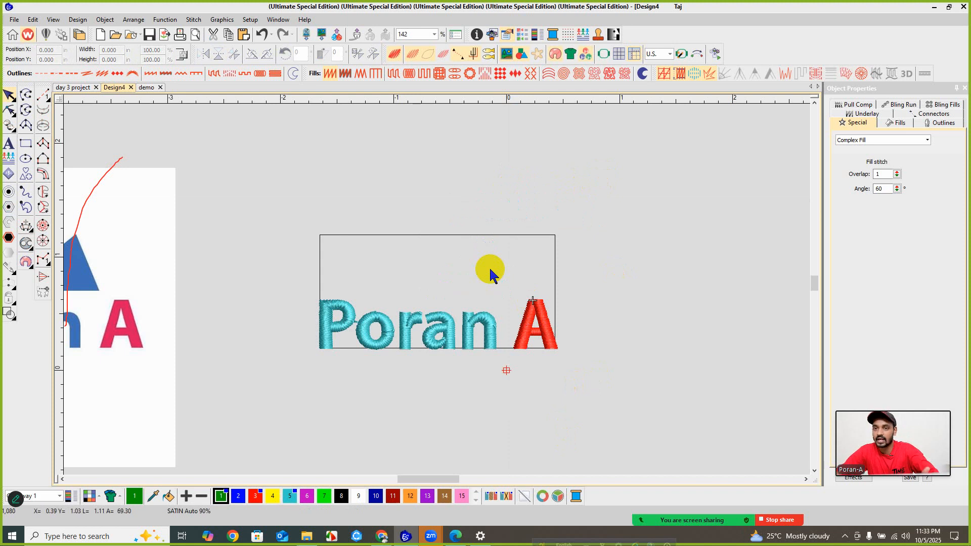
{"action": "key", "text": "ctrl+z"}
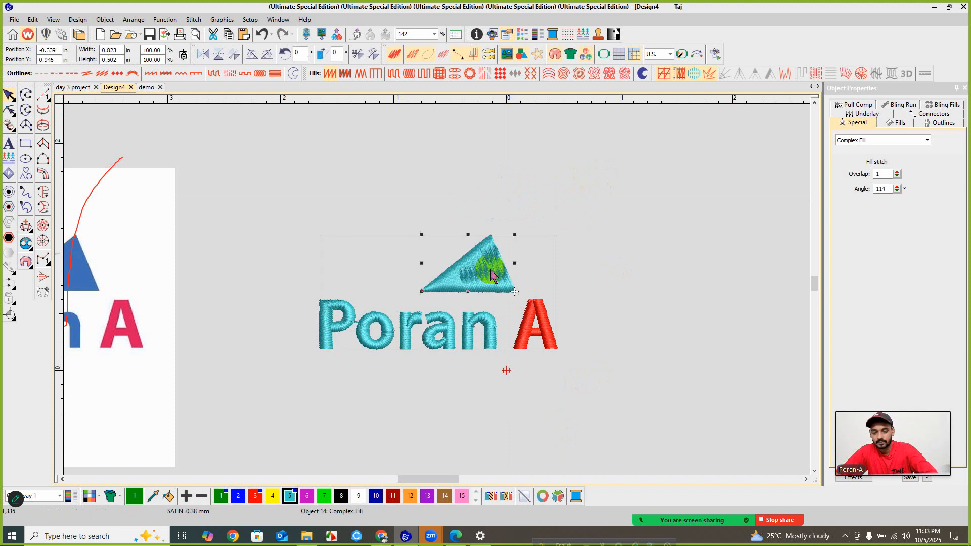
- Deselect the triangle, check the Free Class Day 3 topics in the Edge PDF, and return to the design
{"action": "left_click", "coordinate": [627, 213]}
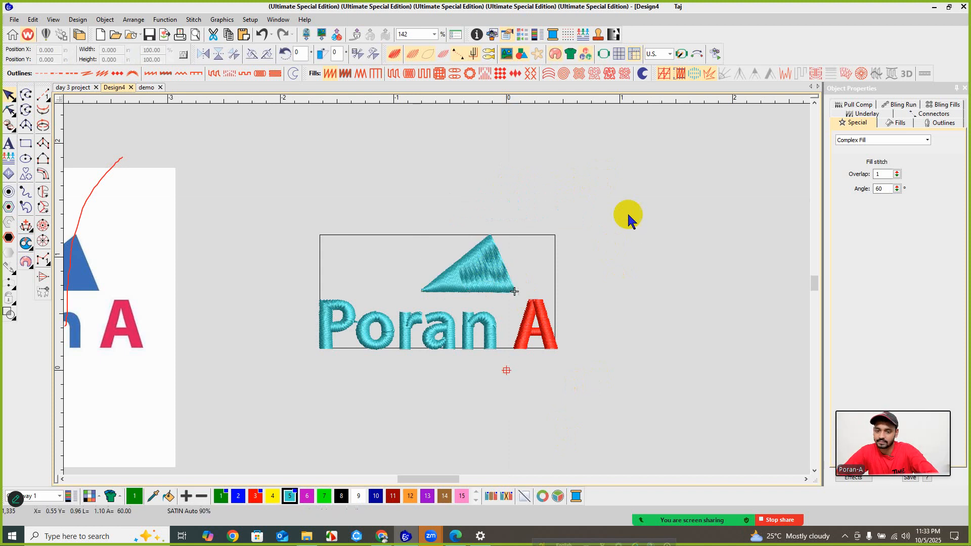
{"action": "left_click", "coordinate": [454, 531]}
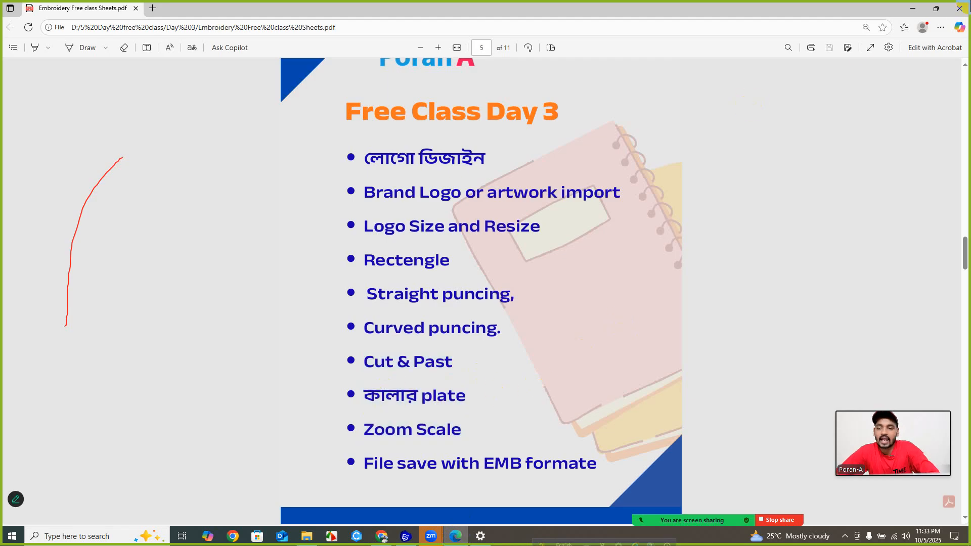
{"action": "left_click", "coordinate": [910, 10]}
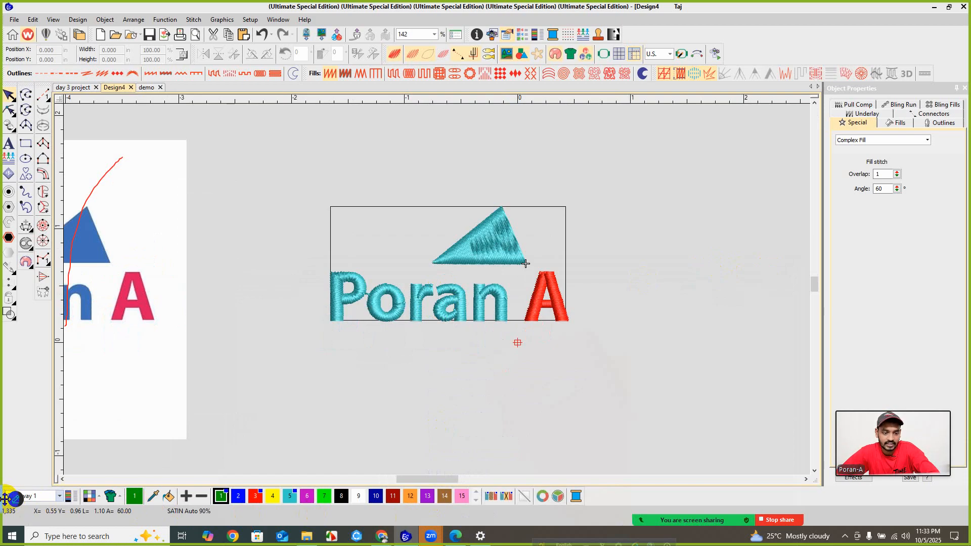
- Float the Color toolbar below the logo, and open the Color Wheel and close it without applying changes
{"action": "left_click_drag", "start_coordinate": [4, 497], "coordinate": [231, 389]}
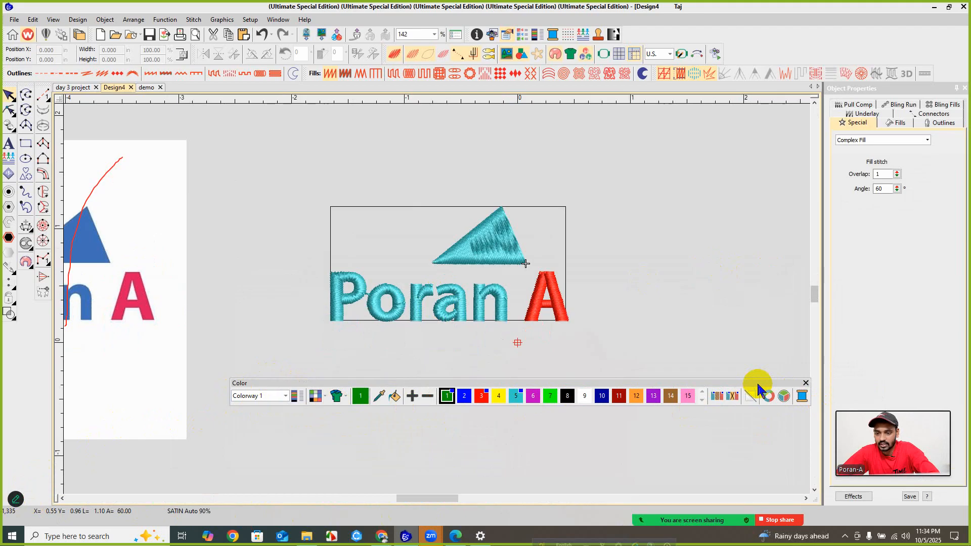
{"action": "left_click_drag", "start_coordinate": [756, 384], "coordinate": [686, 380]}
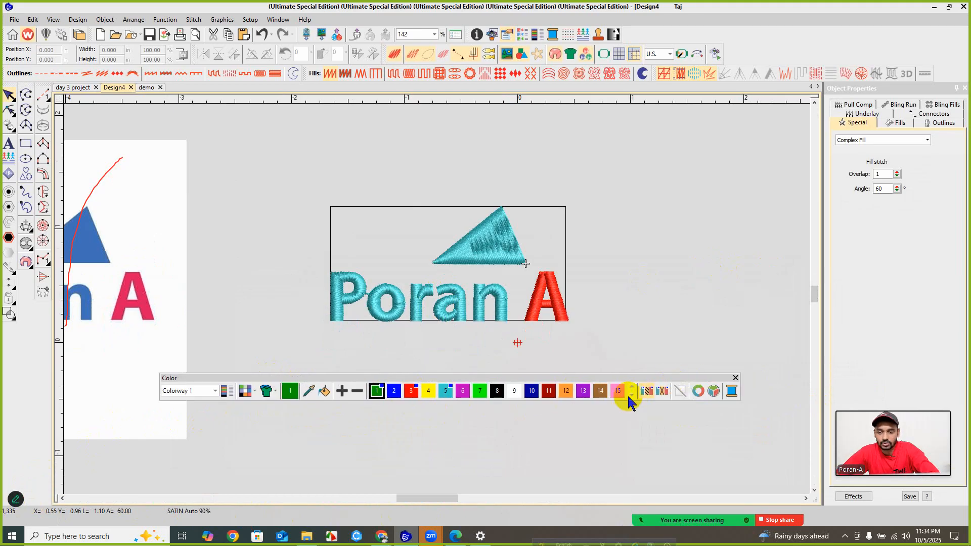
{"action": "left_click", "coordinate": [711, 393]}
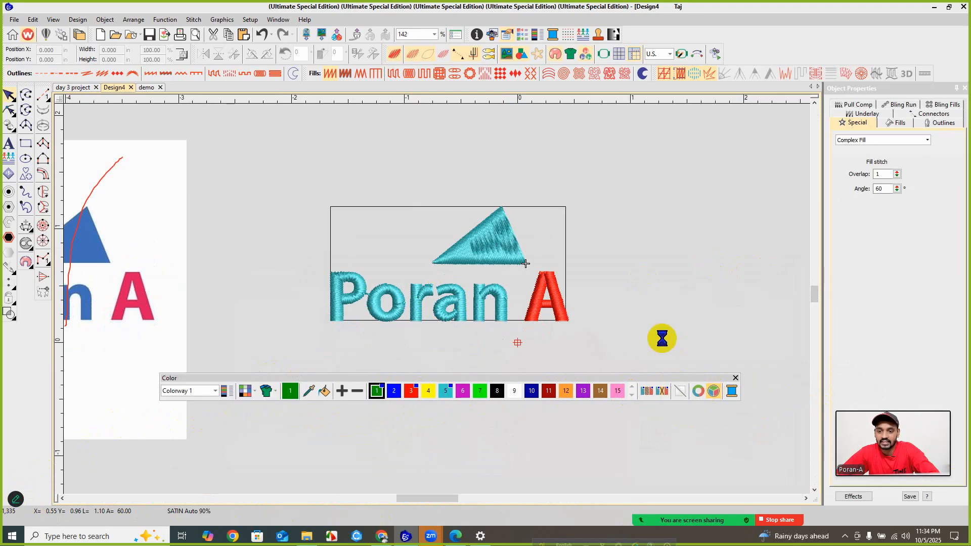
{"action": "mouse_move", "coordinate": [445, 265]}
{"action": "left_mouse_down"}
{"action": "mouse_move", "coordinate": [398, 199]}
{"action": "mouse_move", "coordinate": [438, 270]}
{"action": "mouse_move", "coordinate": [438, 261]}
{"action": "left_mouse_up"}
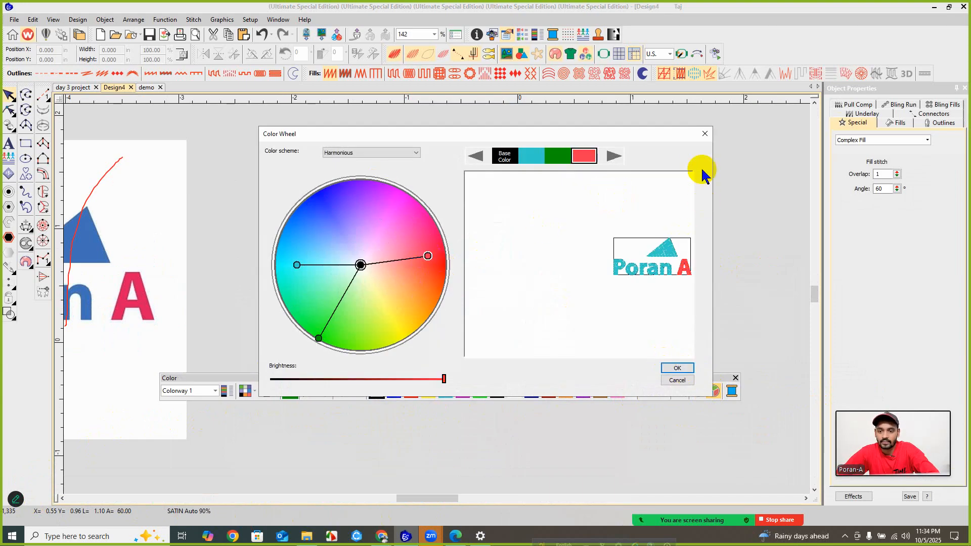
{"action": "left_click", "coordinate": [705, 133]}
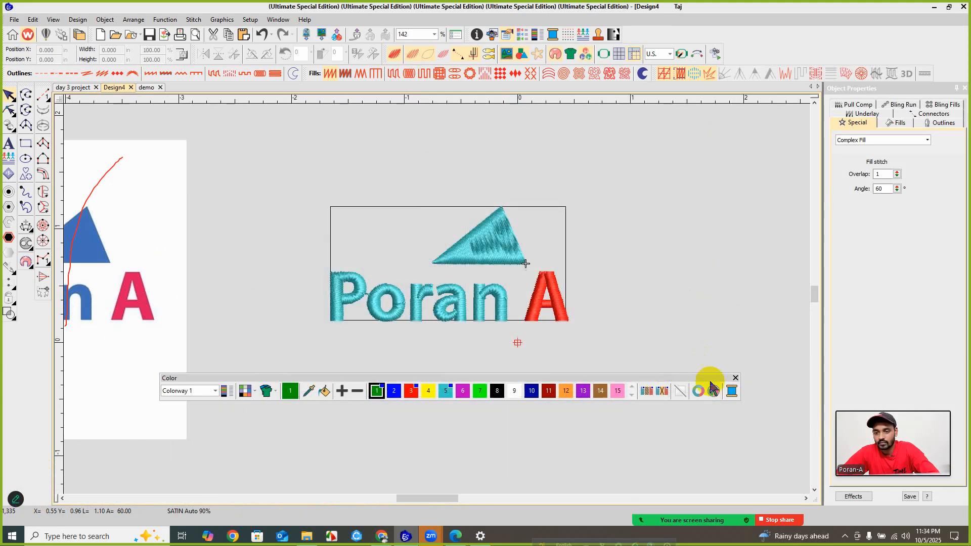
- Cycle the used thread colors through the logo until teal and red are back, and dock the Color toolbar again
{"action": "left_click", "coordinate": [700, 393]}
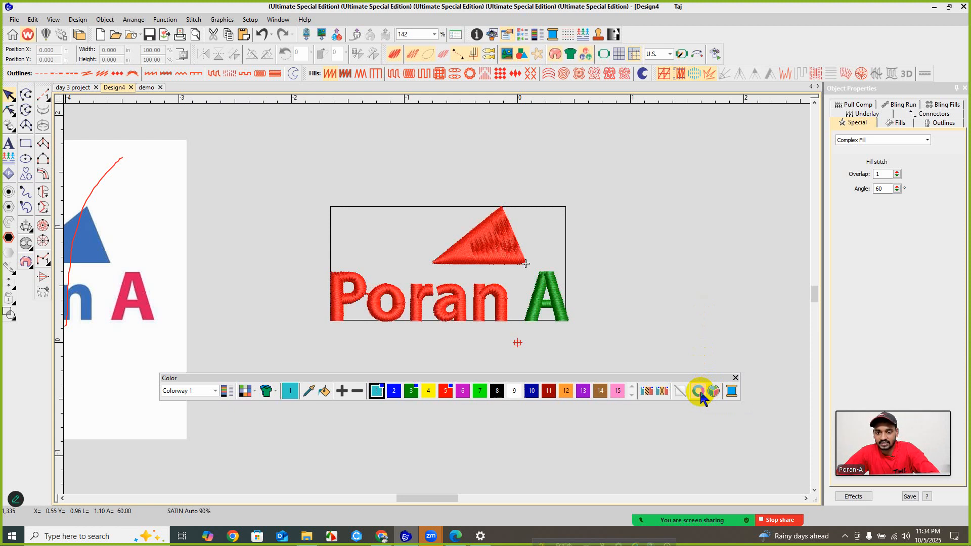
{"action": "left_click", "coordinate": [701, 393]}
{"action": "left_click", "coordinate": [700, 393]}
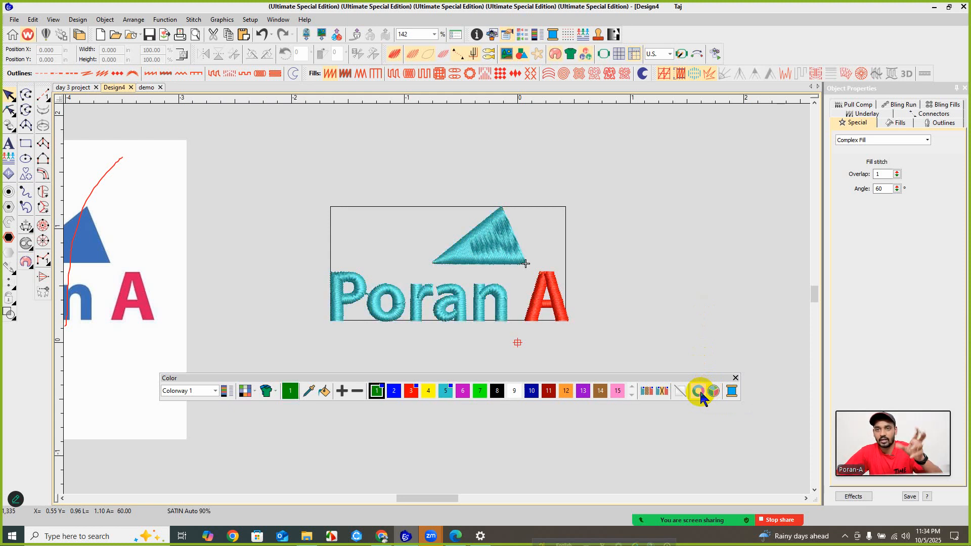
{"action": "left_click", "coordinate": [700, 392]}
{"action": "left_click", "coordinate": [700, 392]}
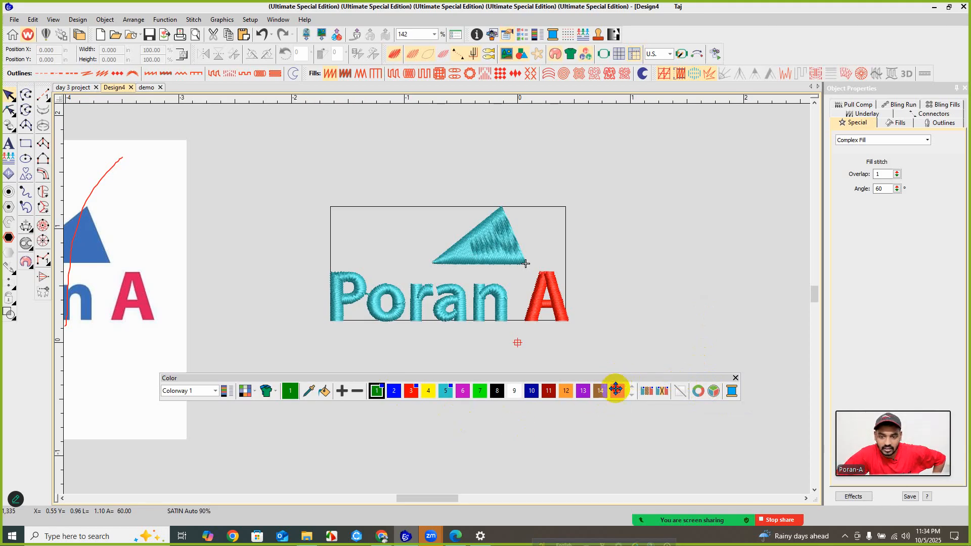
{"action": "left_click_drag", "start_coordinate": [616, 389], "coordinate": [519, 497]}
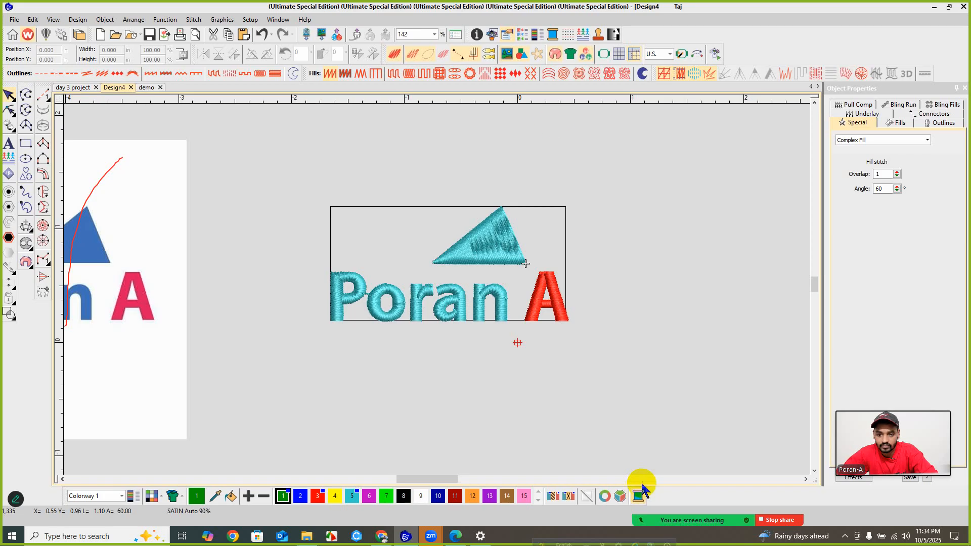
- Show the Threads list beside the object properties and search it for thread code 1808
{"action": "left_click", "coordinate": [552, 34]}
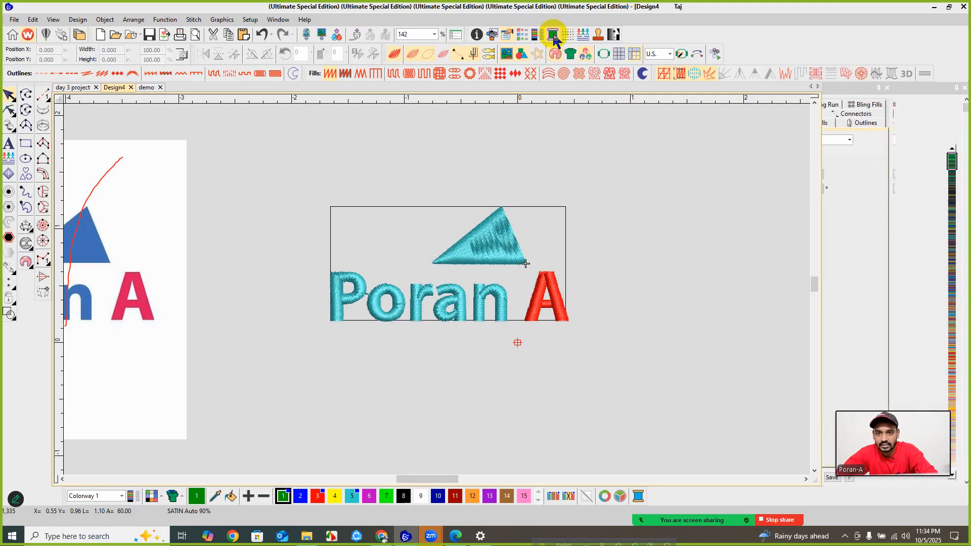
{"action": "left_click_drag", "start_coordinate": [949, 441], "coordinate": [884, 40]}
{"action": "mouse_move", "coordinate": [958, 161]}
{"action": "left_mouse_down"}
{"action": "mouse_move", "coordinate": [966, 425]}
{"action": "mouse_move", "coordinate": [959, 172]}
{"action": "left_mouse_up"}
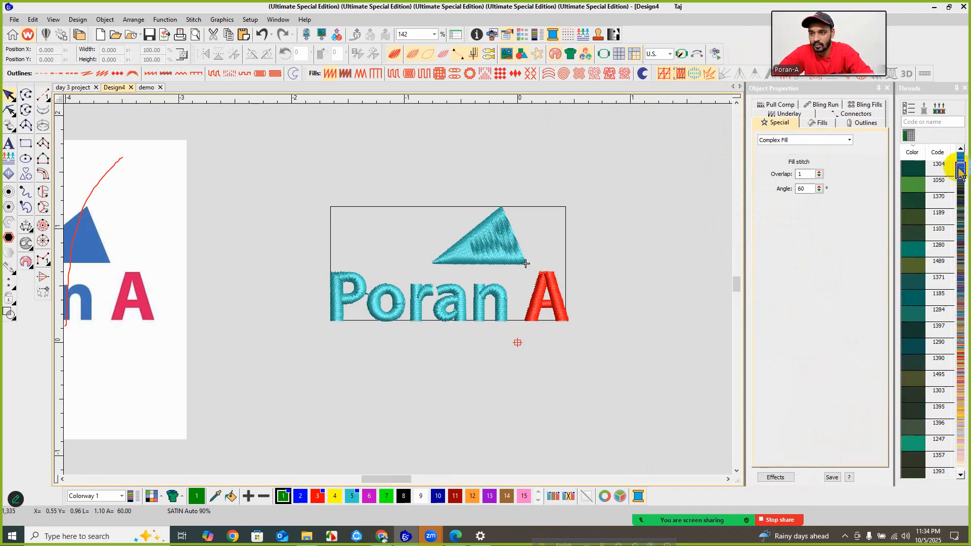
{"action": "left_click", "coordinate": [936, 122]}
{"action": "type", "text": "1"}
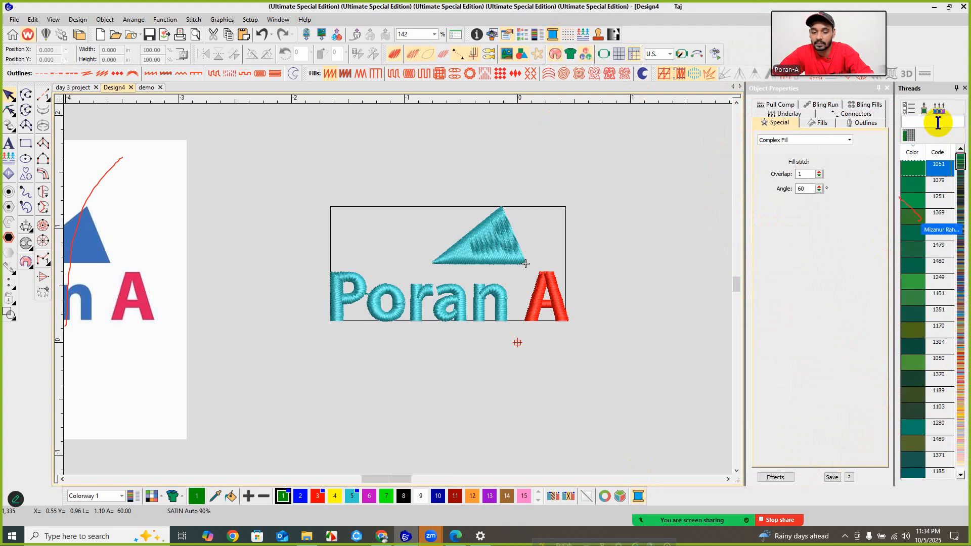
{"action": "type", "text": "808"}
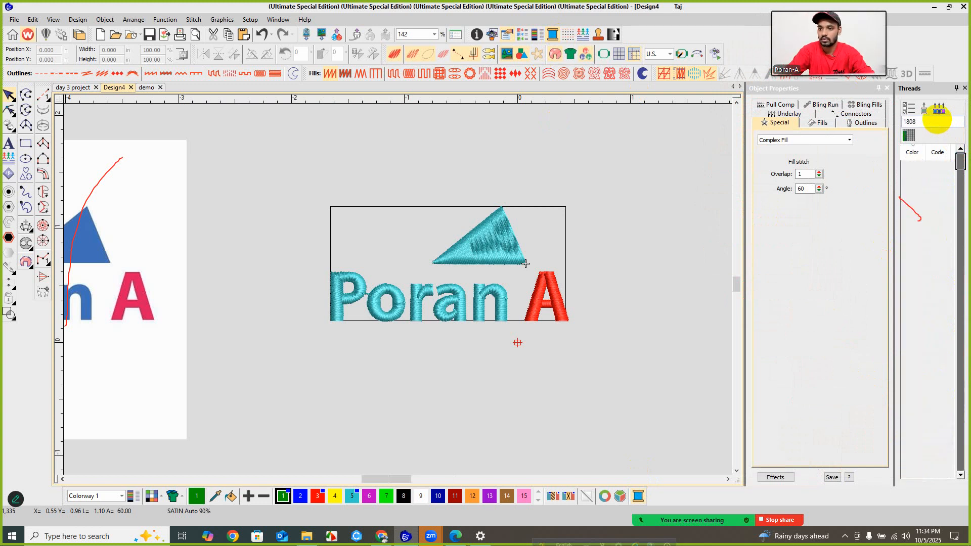
- Shorten the thread search to 18 and extend it to code 1800
{"action": "left_click", "coordinate": [936, 121]}
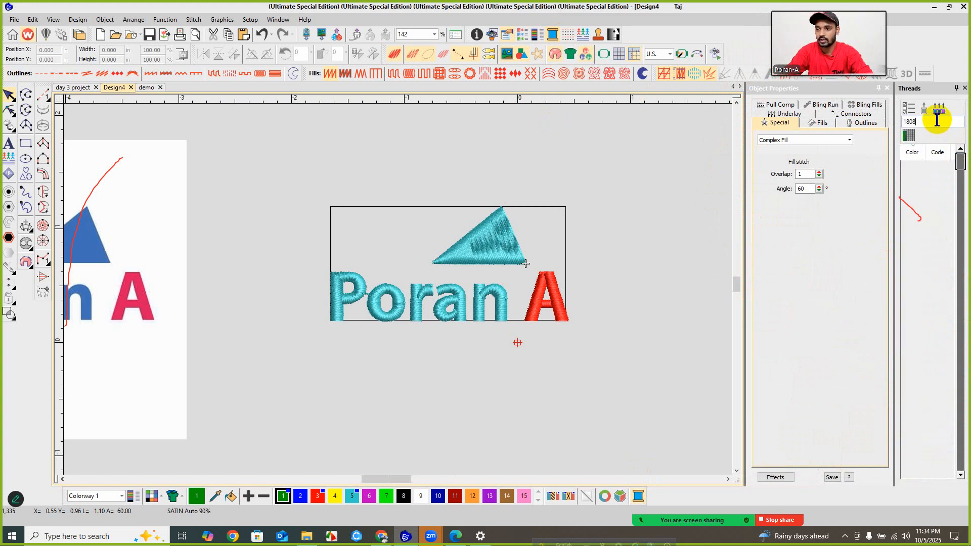
{"action": "key", "text": "BackSpace"}
{"action": "key", "text": "BackSpace"}
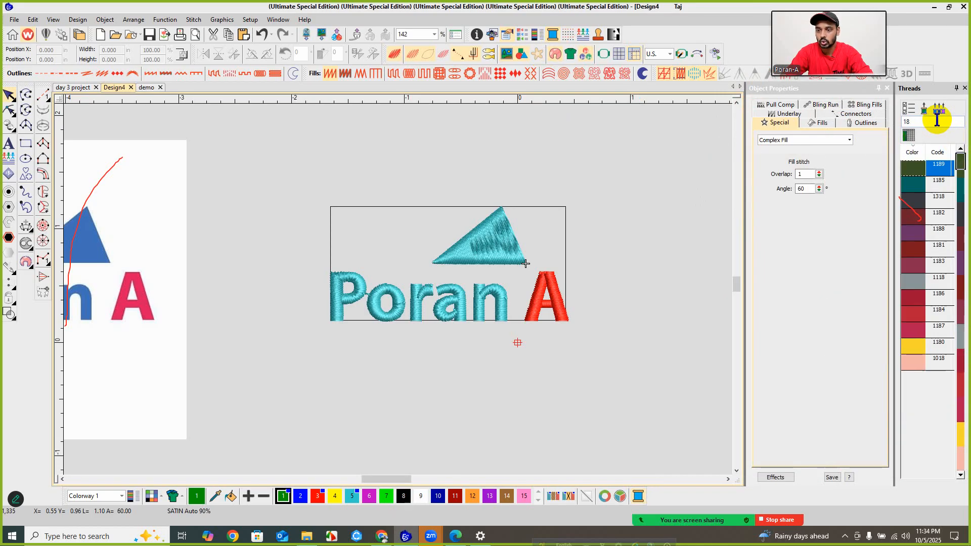
{"action": "type", "text": "00"}
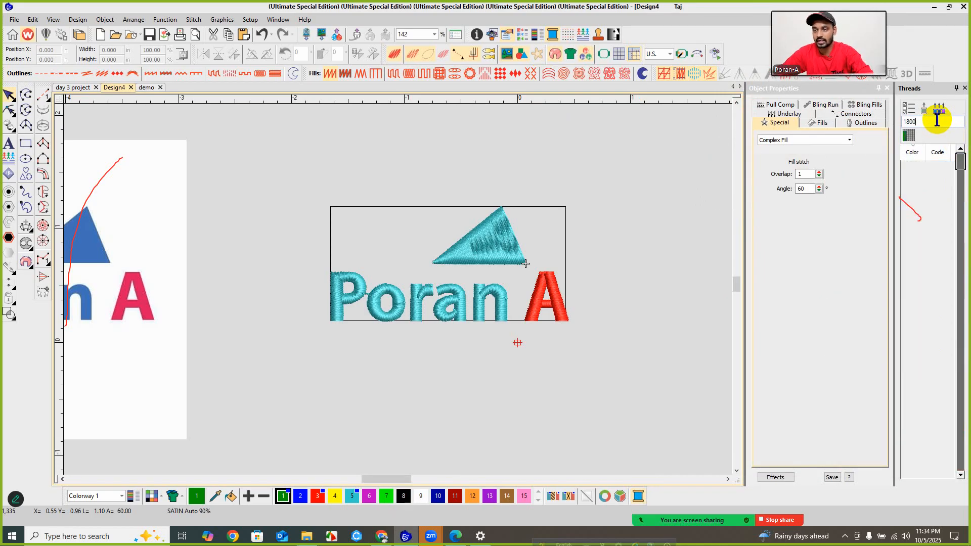
- Clear the thread search and browse further down the full list of thread colors and codes
{"action": "key", "text": "BackSpace"}
{"action": "key", "text": "BackSpace"}
{"action": "key", "text": "BackSpace"}
{"action": "key", "text": "BackSpace"}
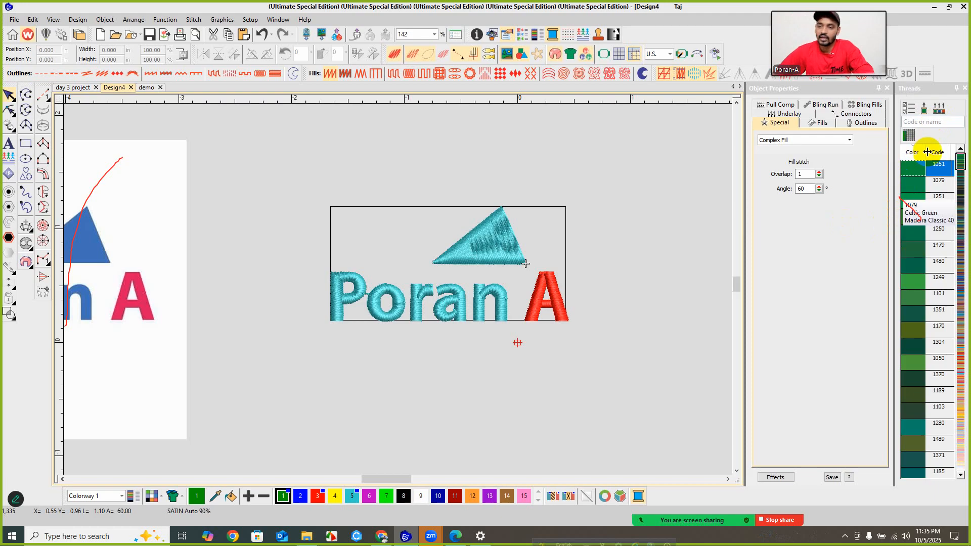
{"action": "left_click", "coordinate": [958, 206]}
{"action": "left_click", "coordinate": [959, 207]}
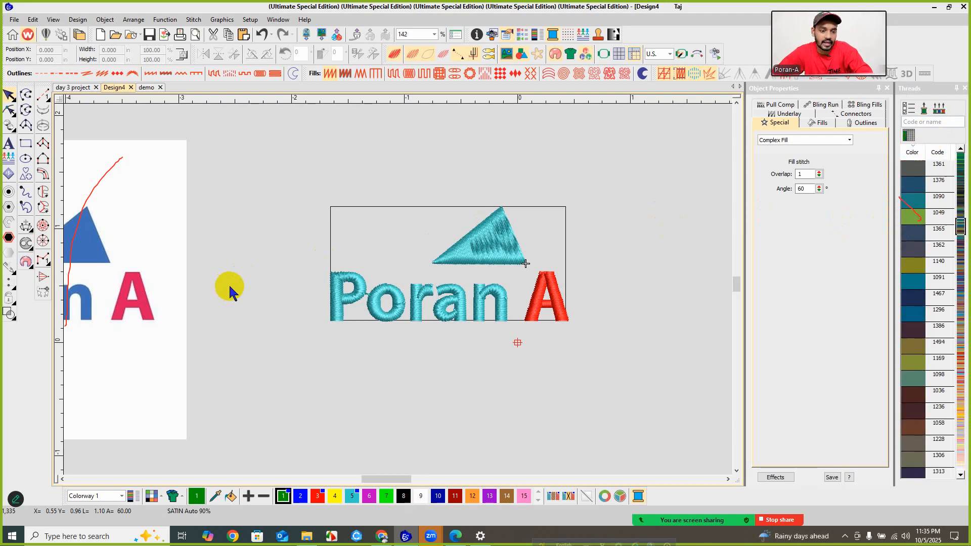
- Switch to the class PDF in Edge, mark the Zoom Scale topic on the Day 3 page, and return to the design
{"action": "mouse_move", "coordinate": [723, 515]}
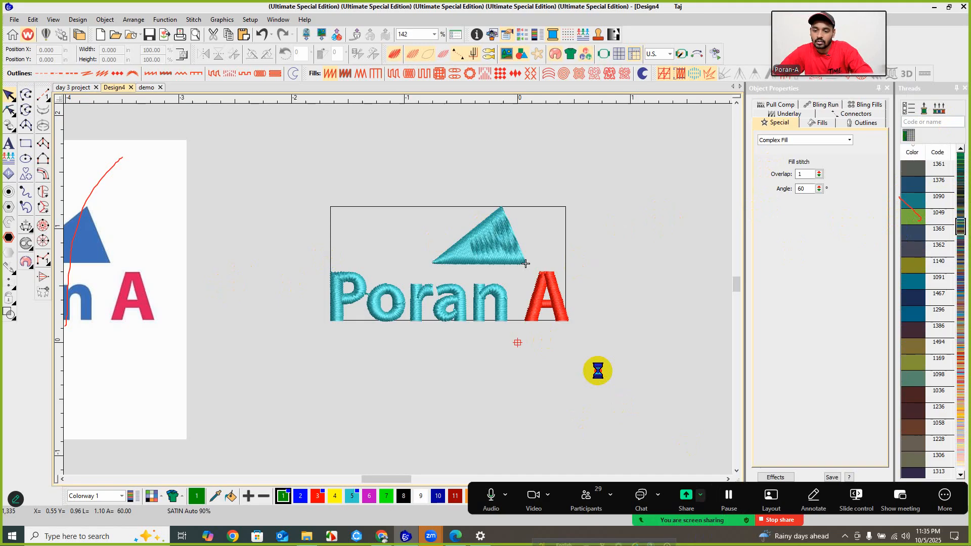
{"action": "left_click", "coordinate": [457, 537]}
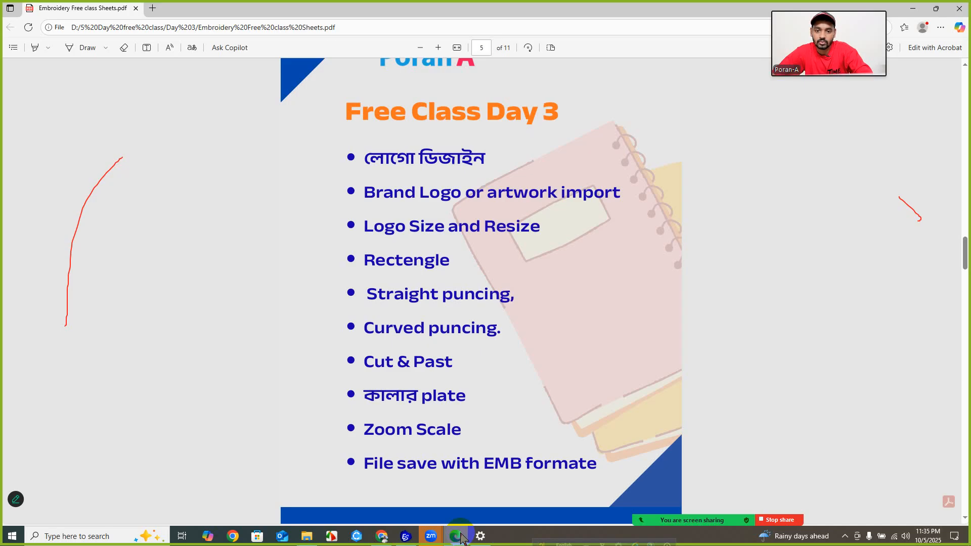
{"action": "left_click_drag", "start_coordinate": [412, 429], "coordinate": [426, 429]}
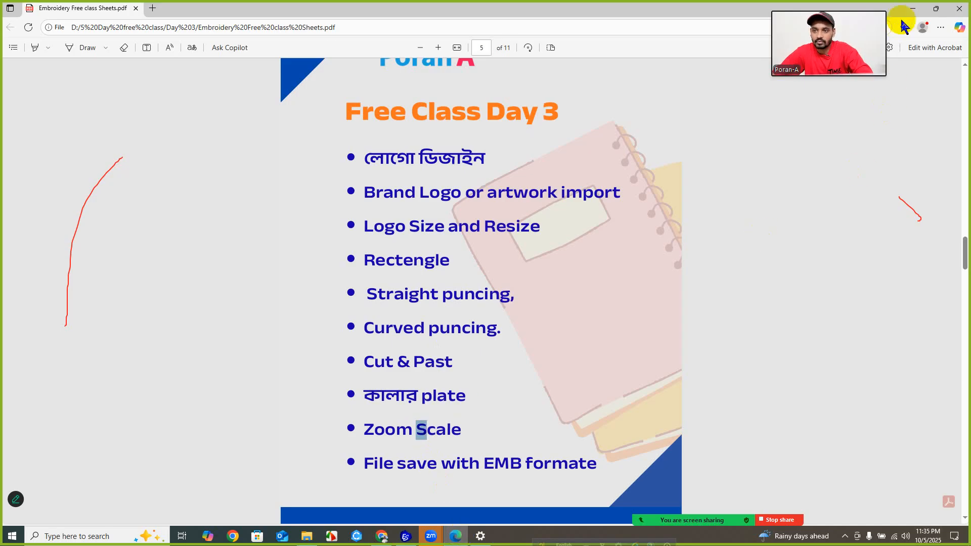
{"action": "left_click", "coordinate": [913, 8]}
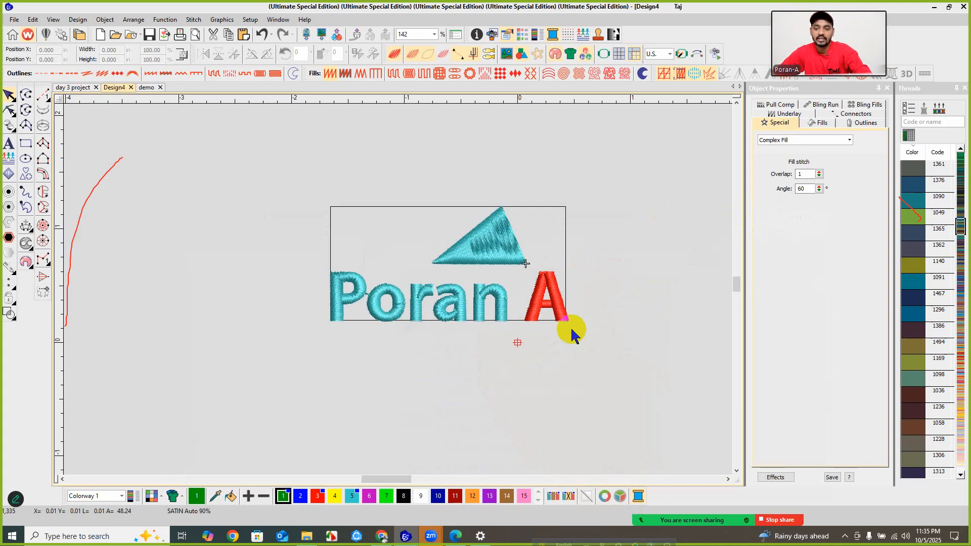
- Restart sharing the entire screen in the Zoom meeting
{"action": "left_click", "coordinate": [726, 483]}
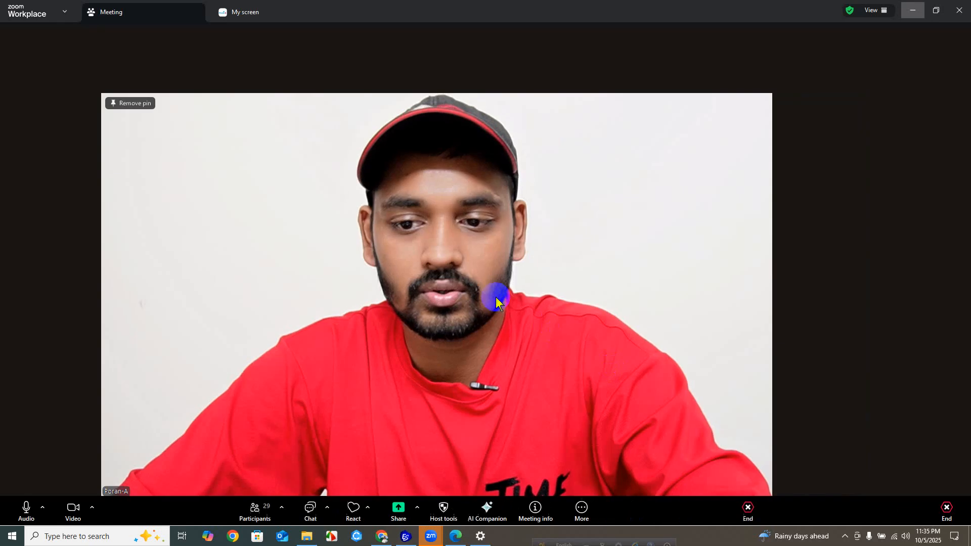
{"action": "left_click", "coordinate": [398, 507]}
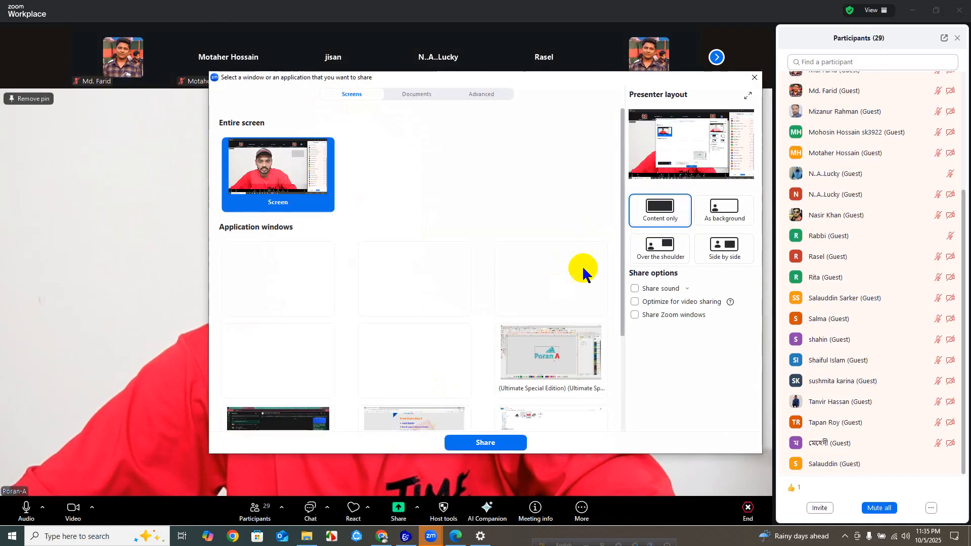
{"action": "left_click", "coordinate": [501, 445]}
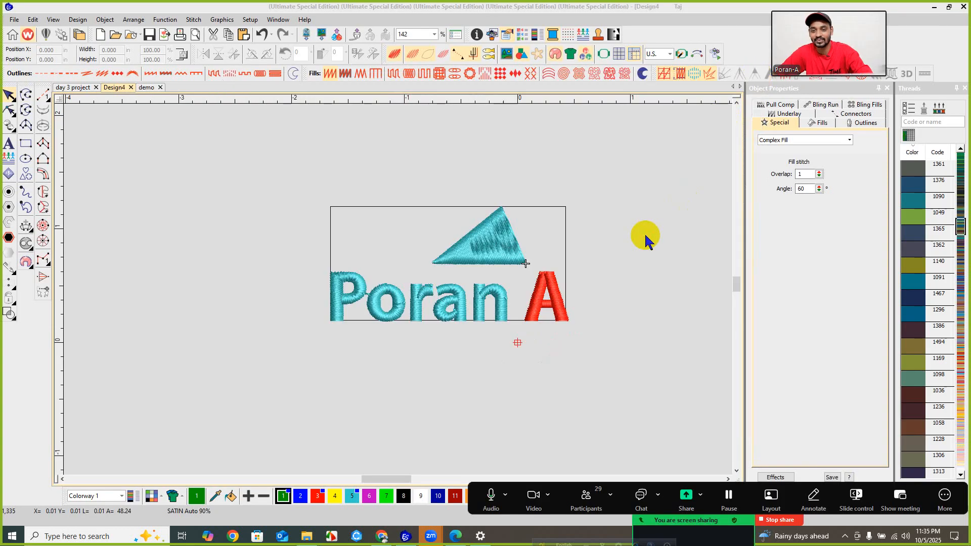
- Zoom the logo out and in, and set the zoom scale to 100%
{"action": "scroll", "coordinate": [401, 281], "scroll_direction": "down", "scroll_amount": 2}
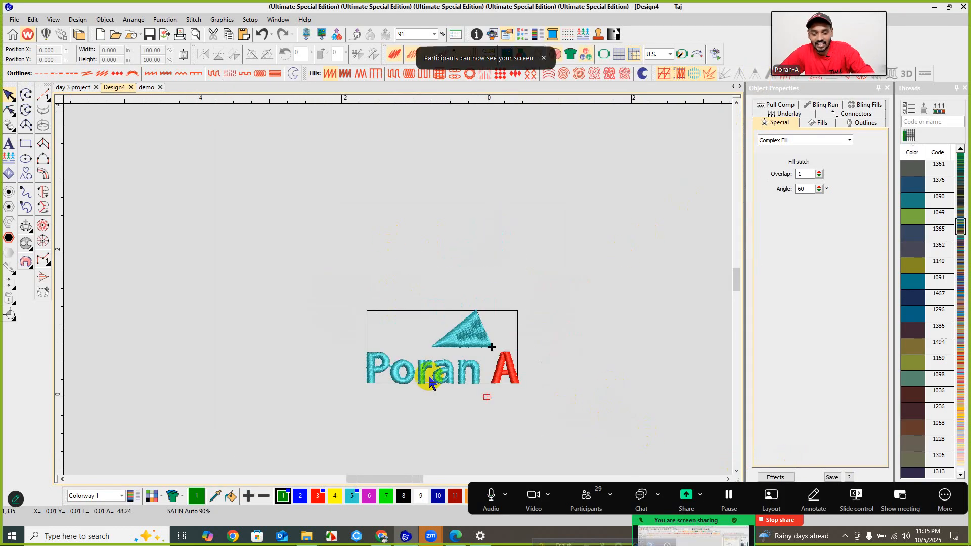
{"action": "scroll", "coordinate": [423, 279], "scroll_direction": "up", "scroll_amount": 2}
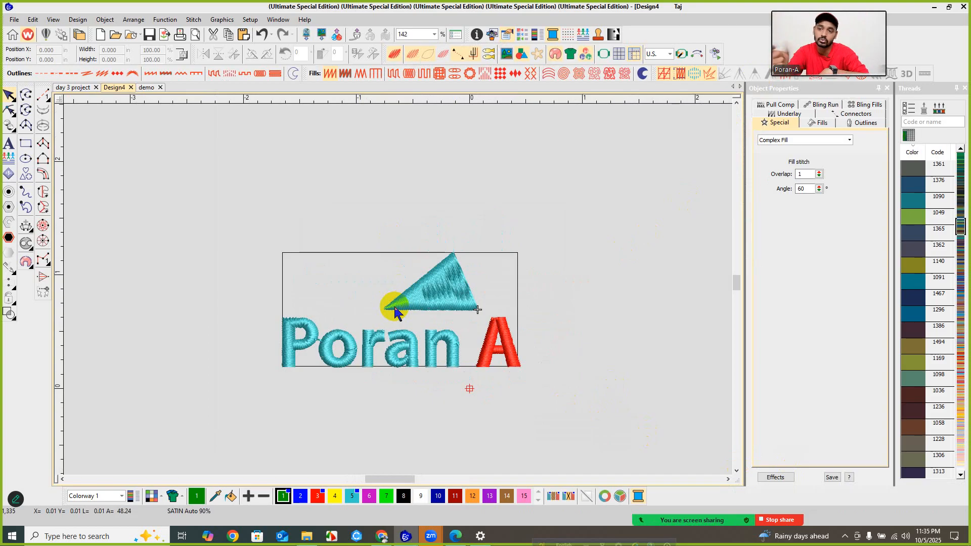
{"action": "left_click", "coordinate": [434, 36]}
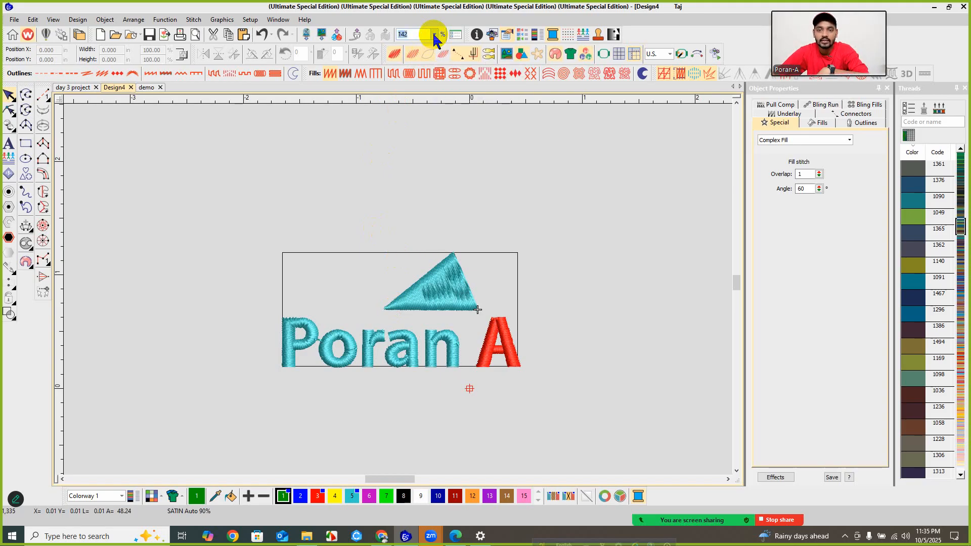
{"action": "left_click", "coordinate": [433, 35]}
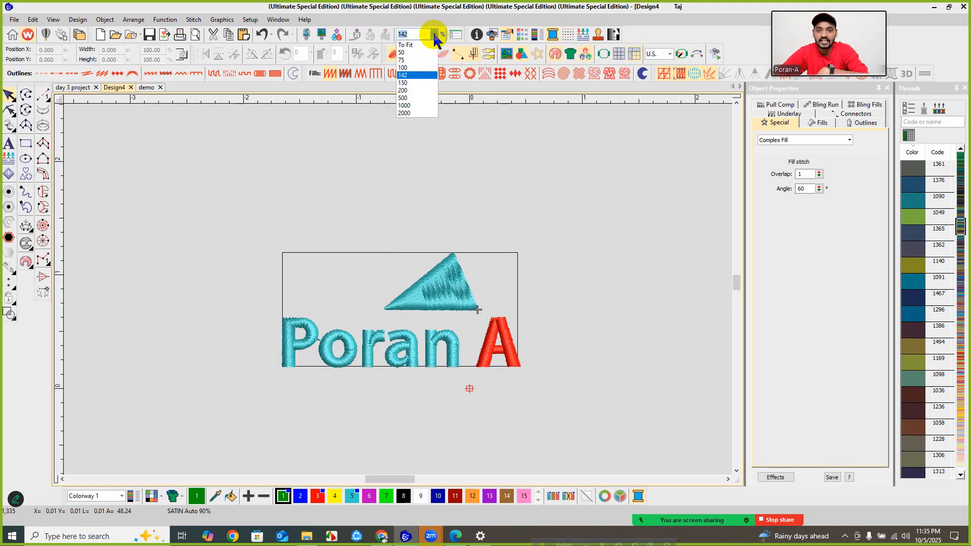
{"action": "left_click", "coordinate": [425, 67]}
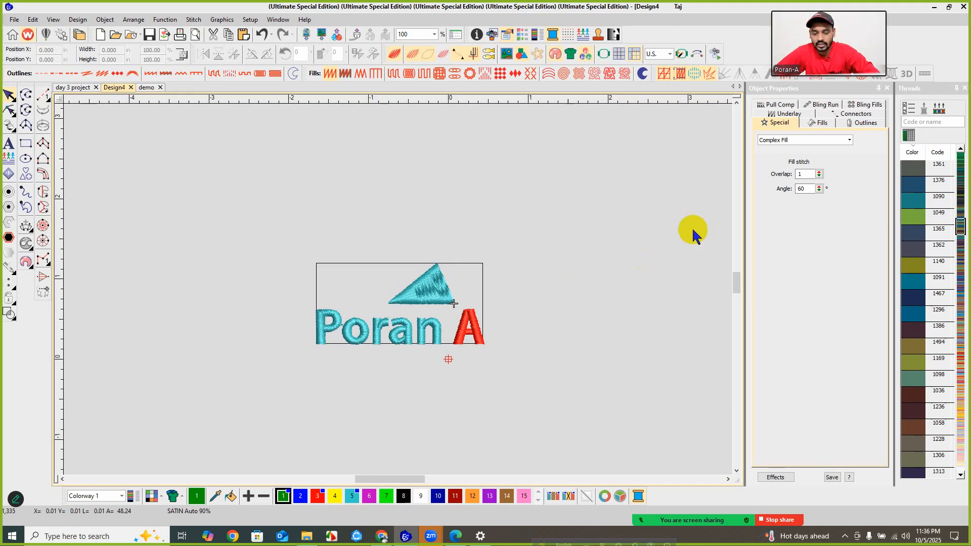
- Check the class PDF in Edge again, highlight the topic on saving files in EMB format, and return to the design
{"action": "left_click", "coordinate": [455, 536]}
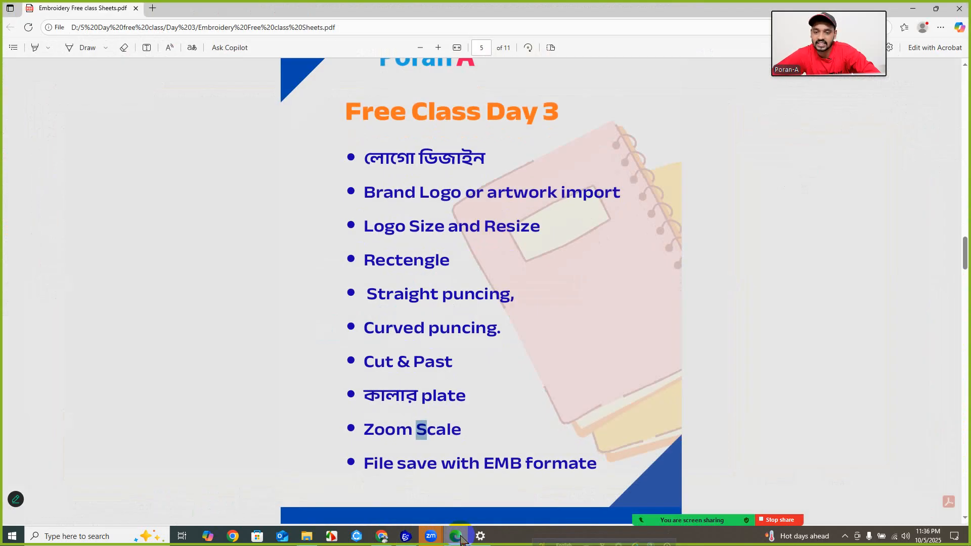
{"action": "left_click_drag", "start_coordinate": [364, 464], "coordinate": [598, 465]}
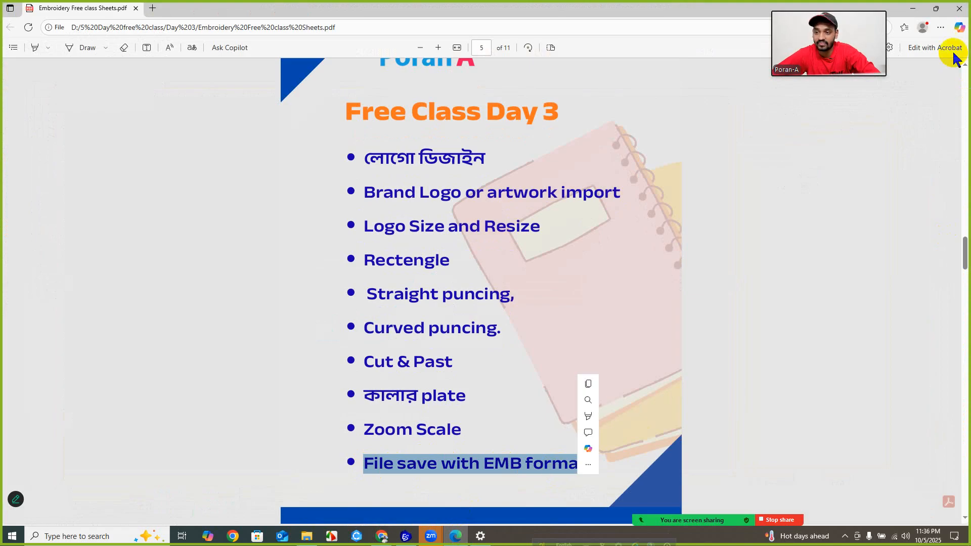
{"action": "left_click", "coordinate": [913, 8]}
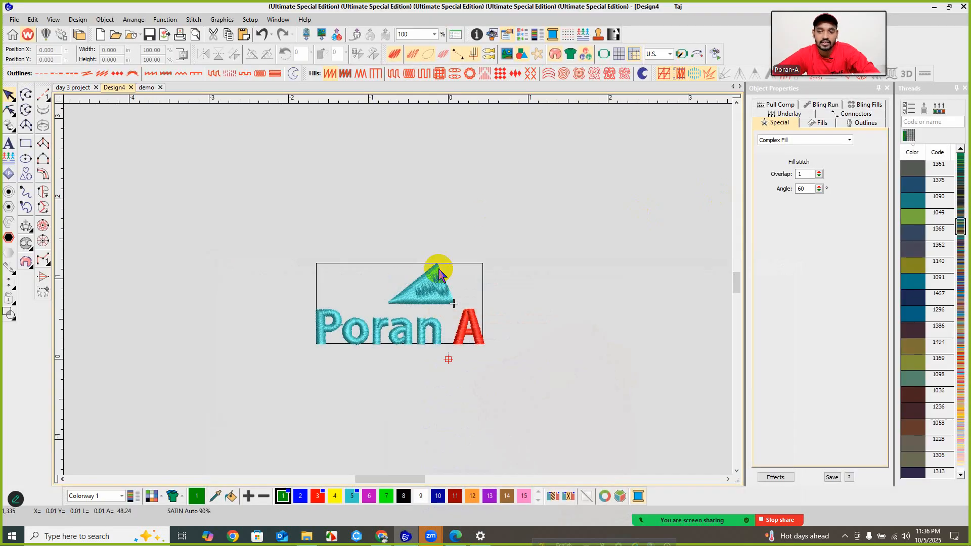
- Open the Save As dialog for the logo design
{"action": "scroll", "coordinate": [399, 286], "scroll_direction": "down", "scroll_amount": 2}
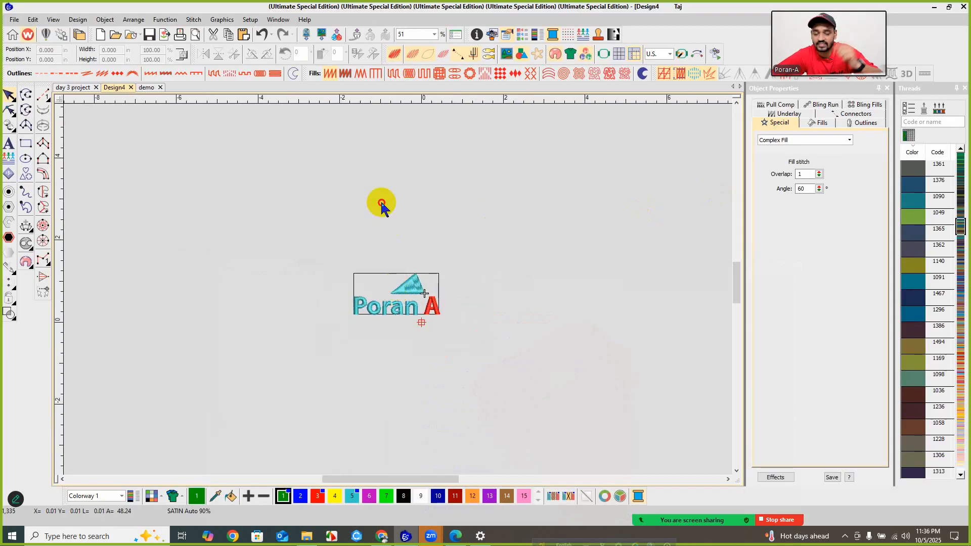
{"action": "scroll", "coordinate": [398, 294], "scroll_direction": "up", "scroll_amount": 3}
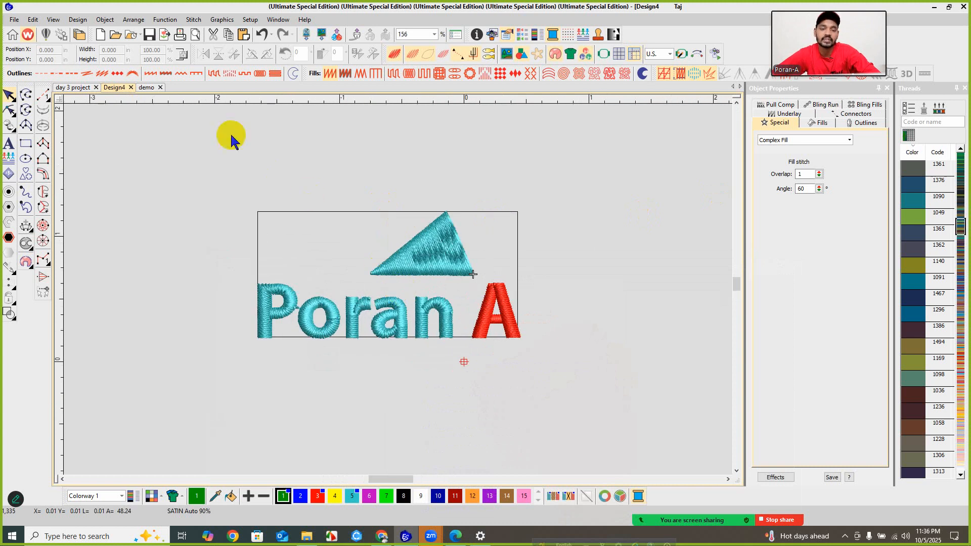
{"action": "left_click", "coordinate": [14, 19]}
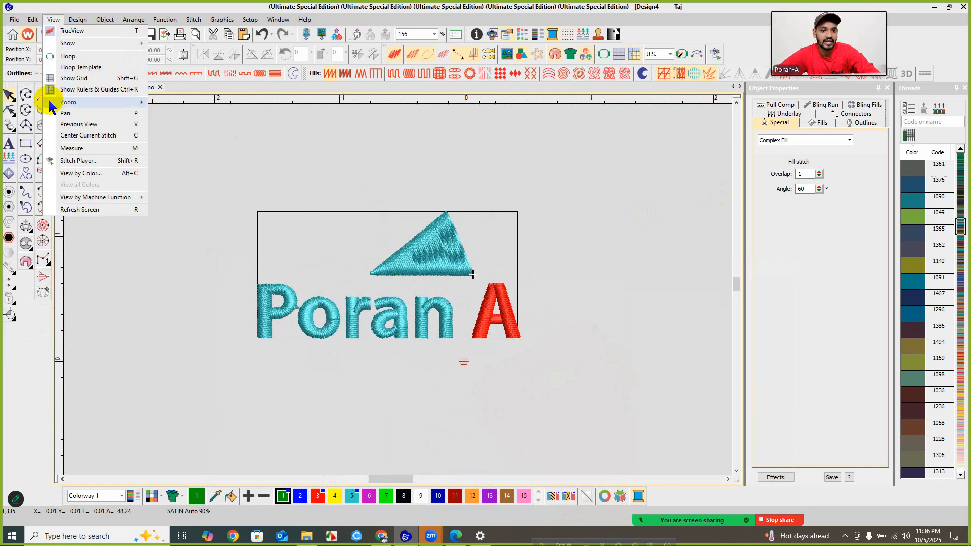
{"action": "left_click", "coordinate": [14, 20]}
{"action": "left_click", "coordinate": [45, 124]}
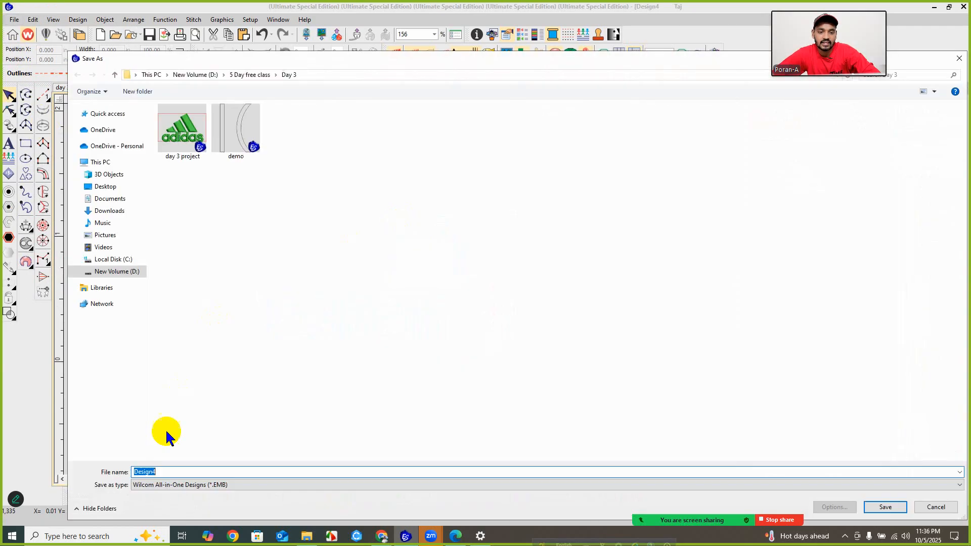
{"action": "type", "text": "poran"}
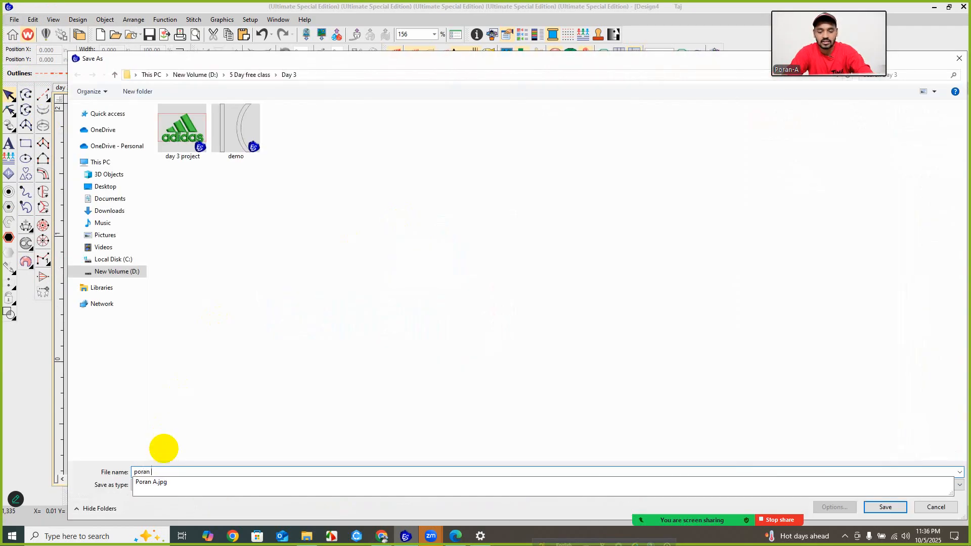
{"action": "type", "text": " pro"}
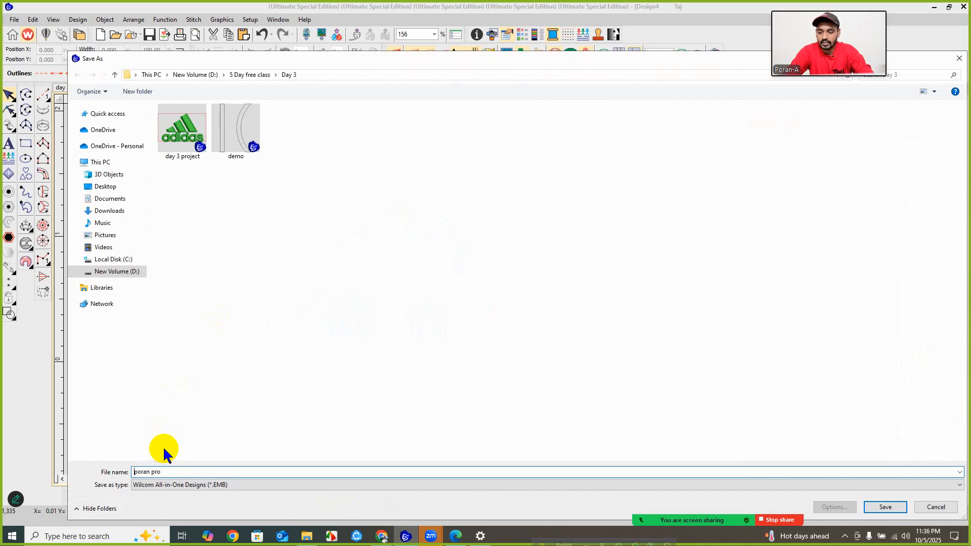
{"action": "key", "text": "BackSpace"}
{"action": "key", "text": "BackSpace"}
{"action": "key", "text": "BackSpace"}
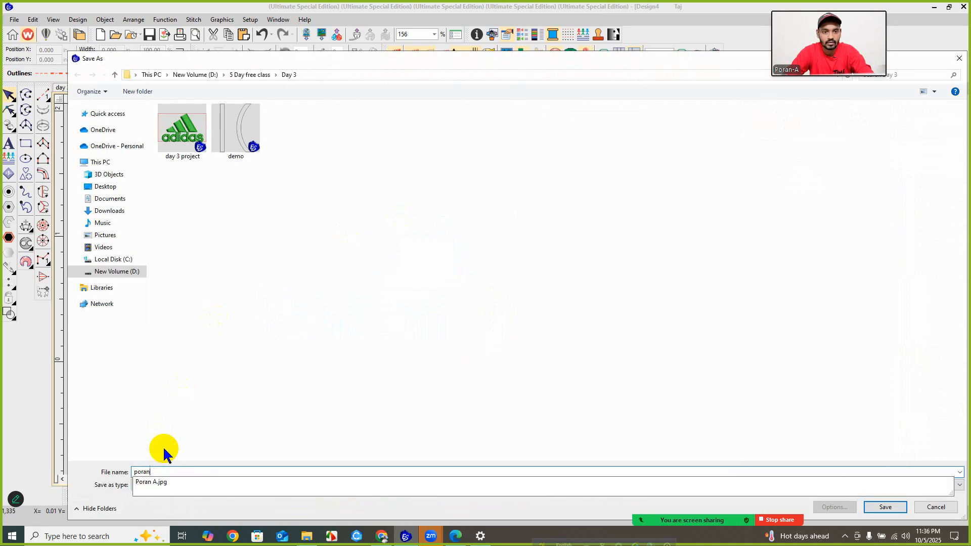
{"action": "type", "text": "day 3"}
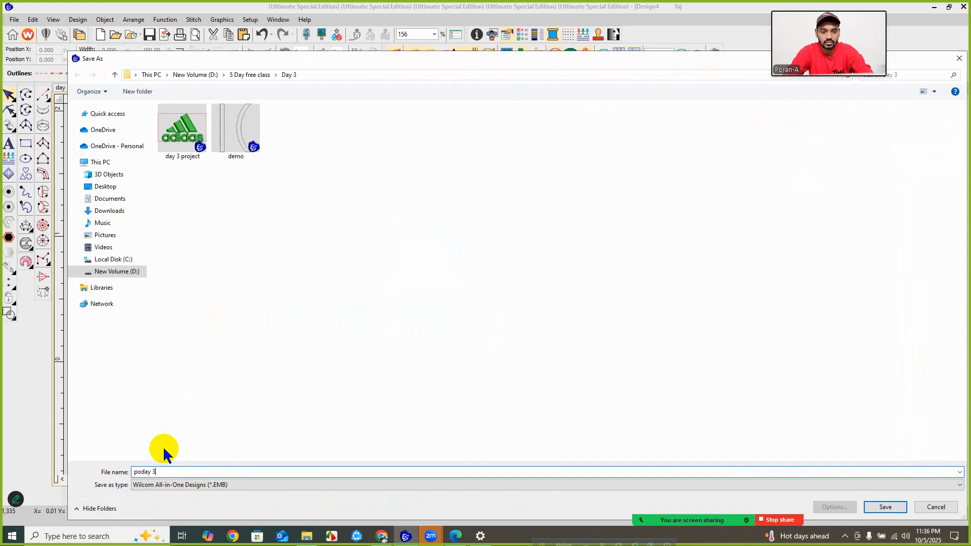
- Save the design as "day 3 project 2" in Wilcom EMB format in the Day 3 folder
{"action": "type", "text": " day 3"}
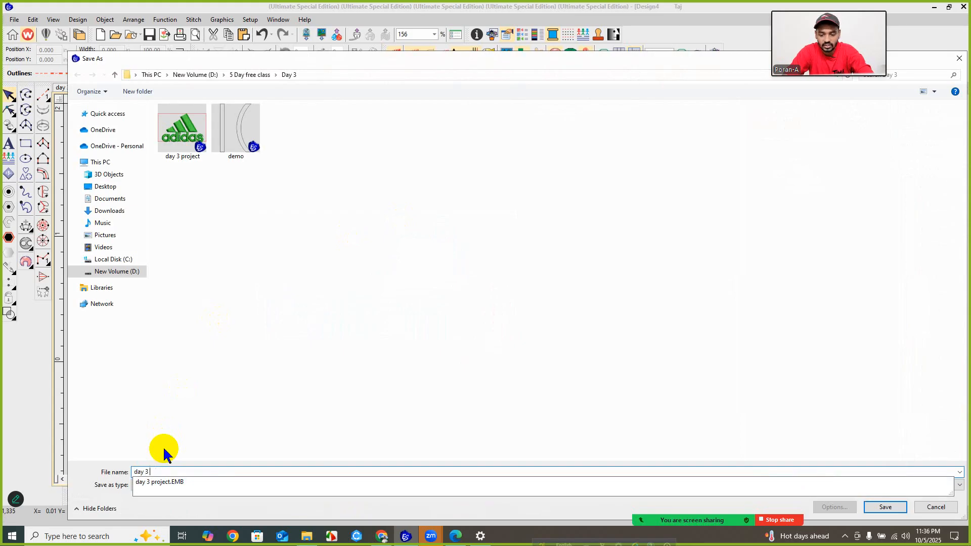
{"action": "type", "text": " pore"}
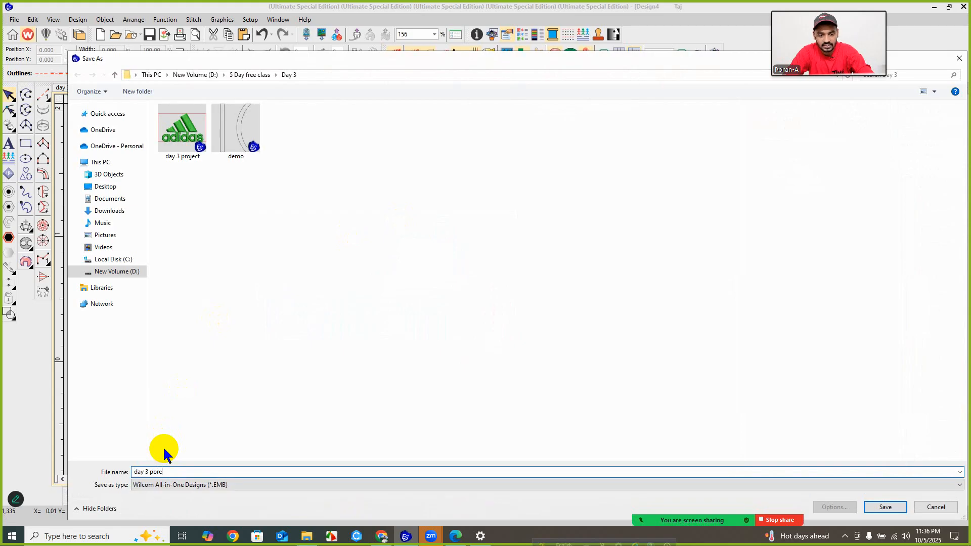
{"action": "key", "text": "BackSpace"}
{"action": "key", "text": "BackSpace"}
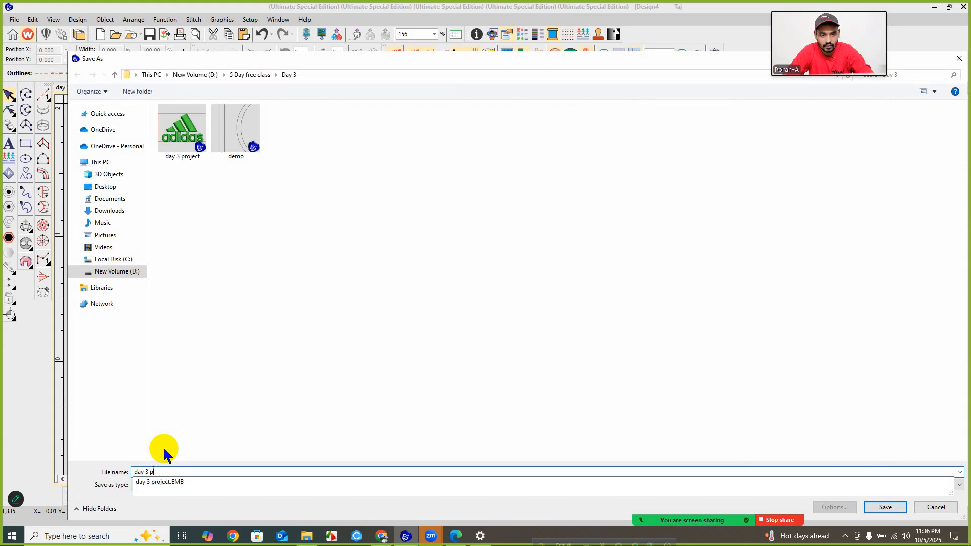
{"action": "type", "text": "roject 2"}
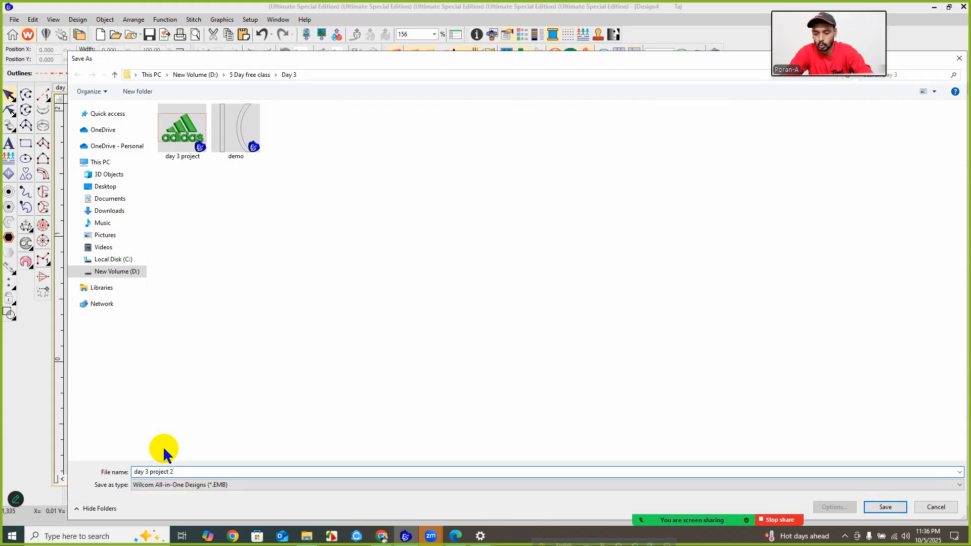
{"action": "key", "text": "Return"}
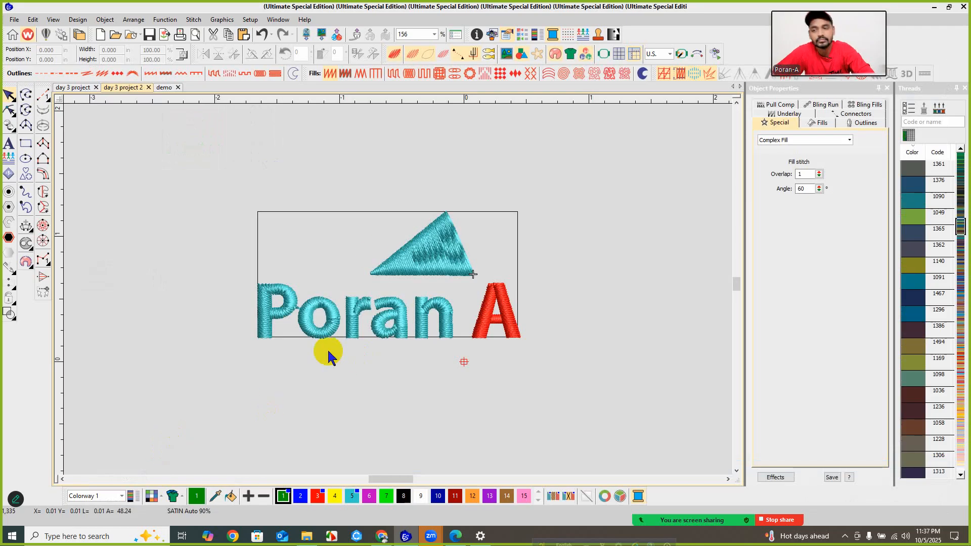
- Read the newest message in the Zoom meeting chat and close the chat window
{"action": "scroll", "coordinate": [366, 248], "scroll_direction": "up", "scroll_amount": 1}
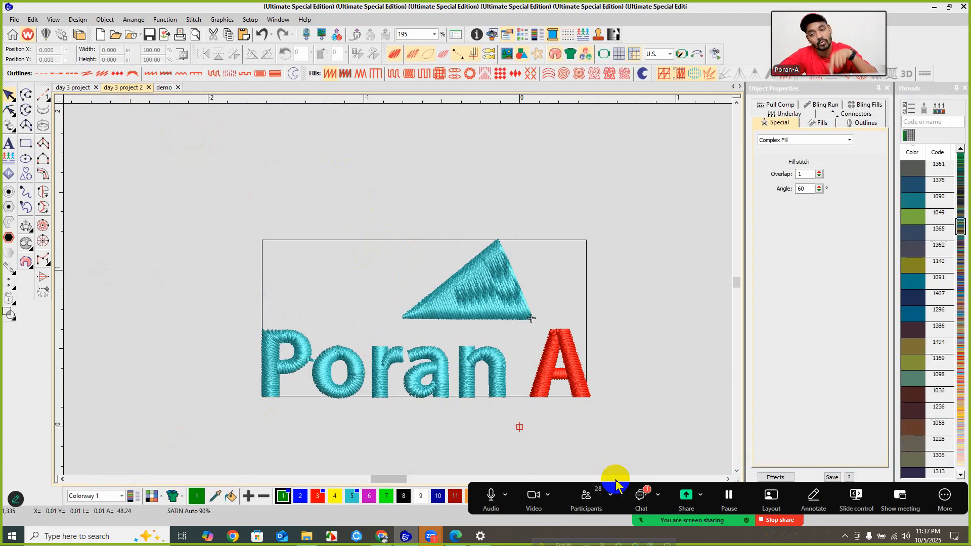
{"action": "left_click", "coordinate": [641, 498]}
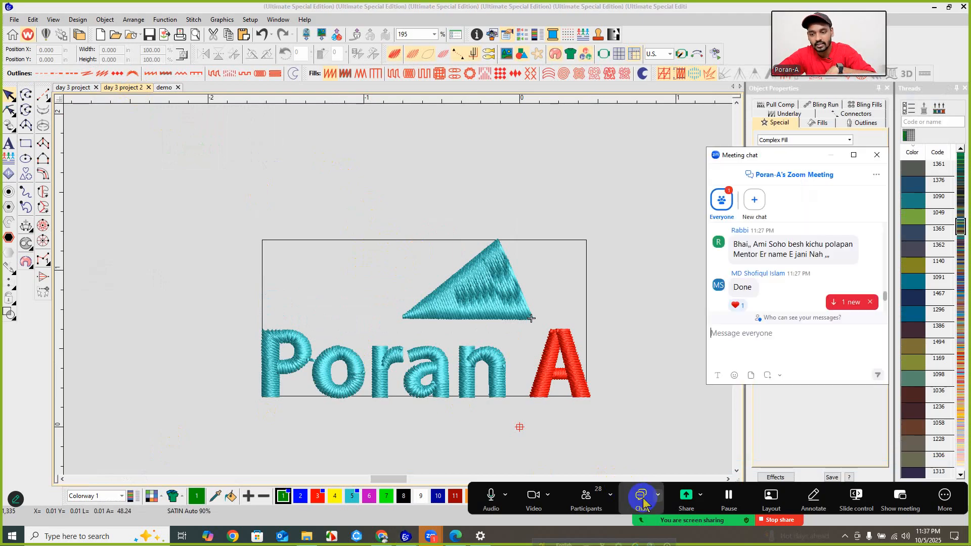
{"action": "left_click", "coordinate": [847, 303]}
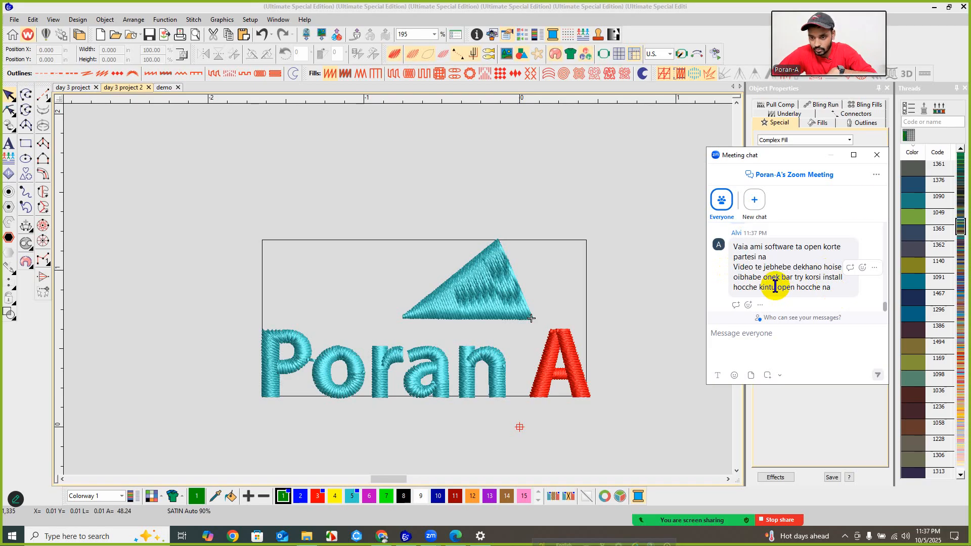
{"action": "left_click", "coordinate": [877, 155]}
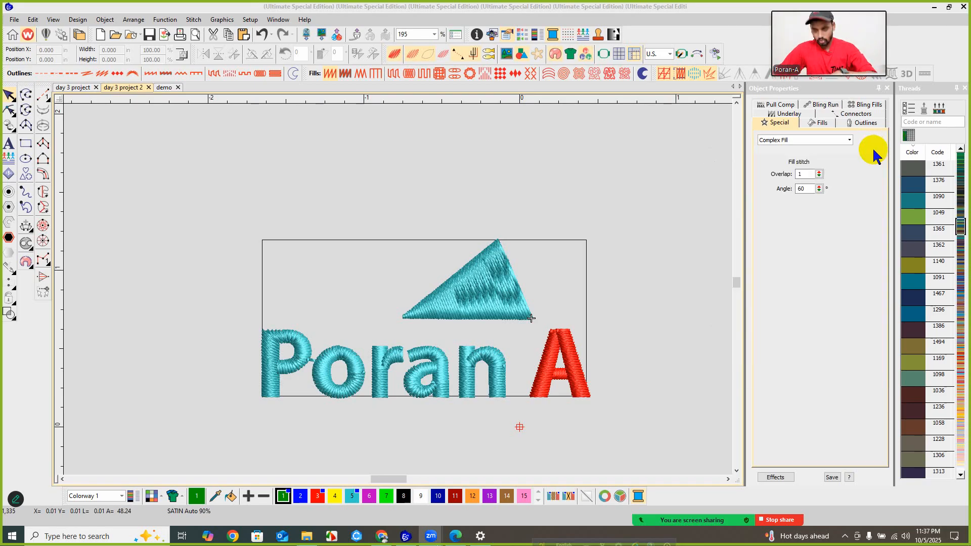